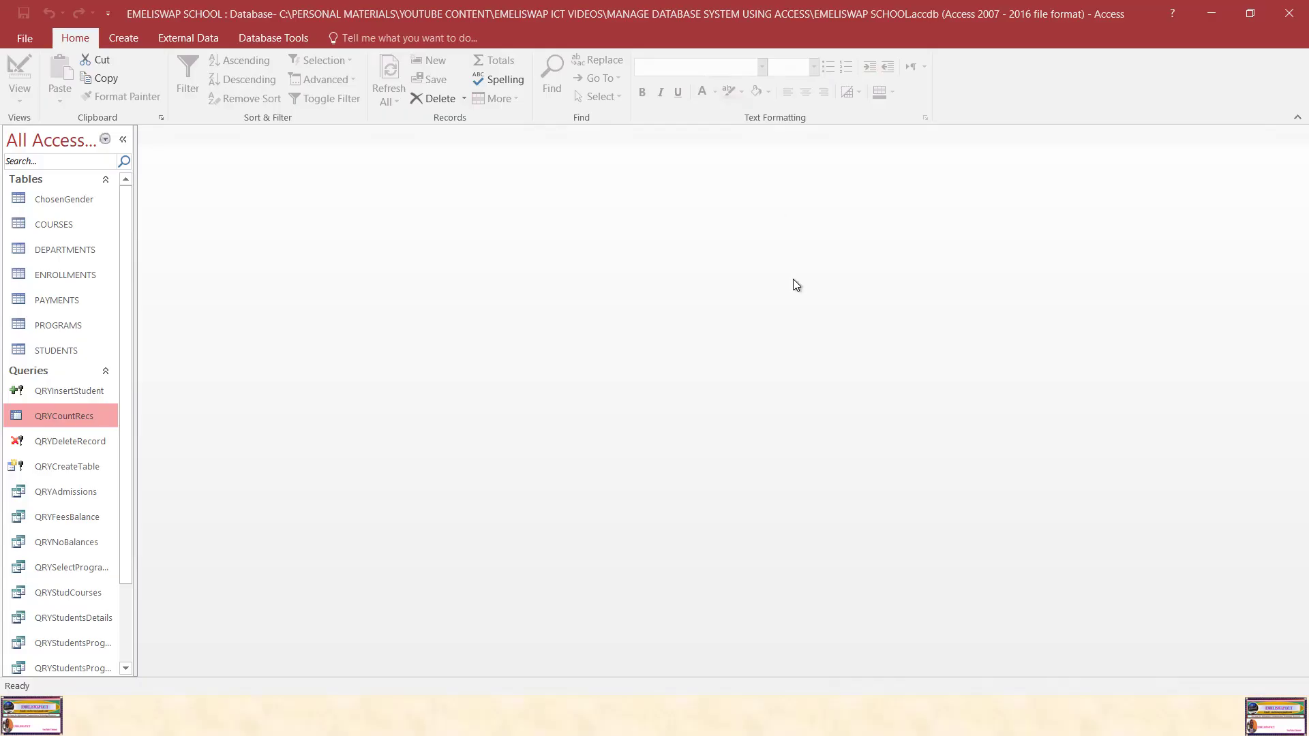
Check the Student Registration Form field list in the PowerPoint slide show, and return to the Access database.
key(super)
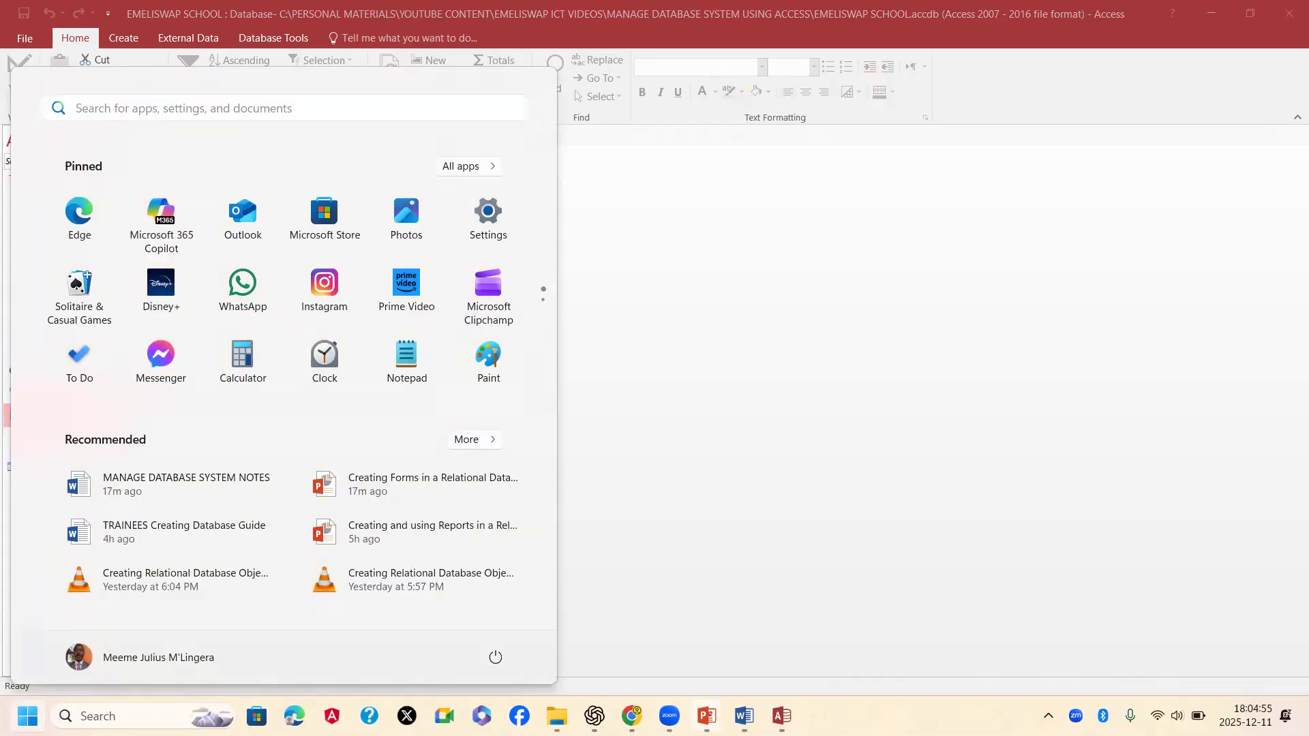
mouse_move(708, 716)
click(771, 655)
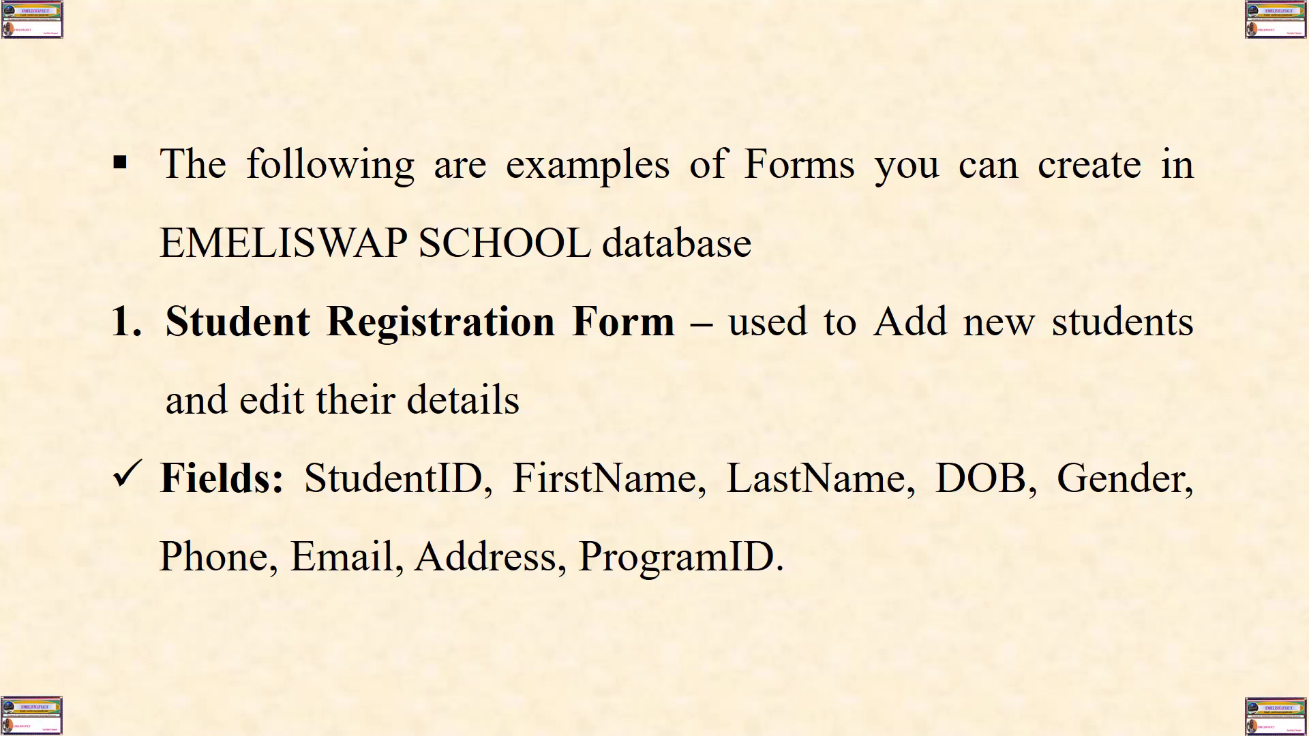
key(super)
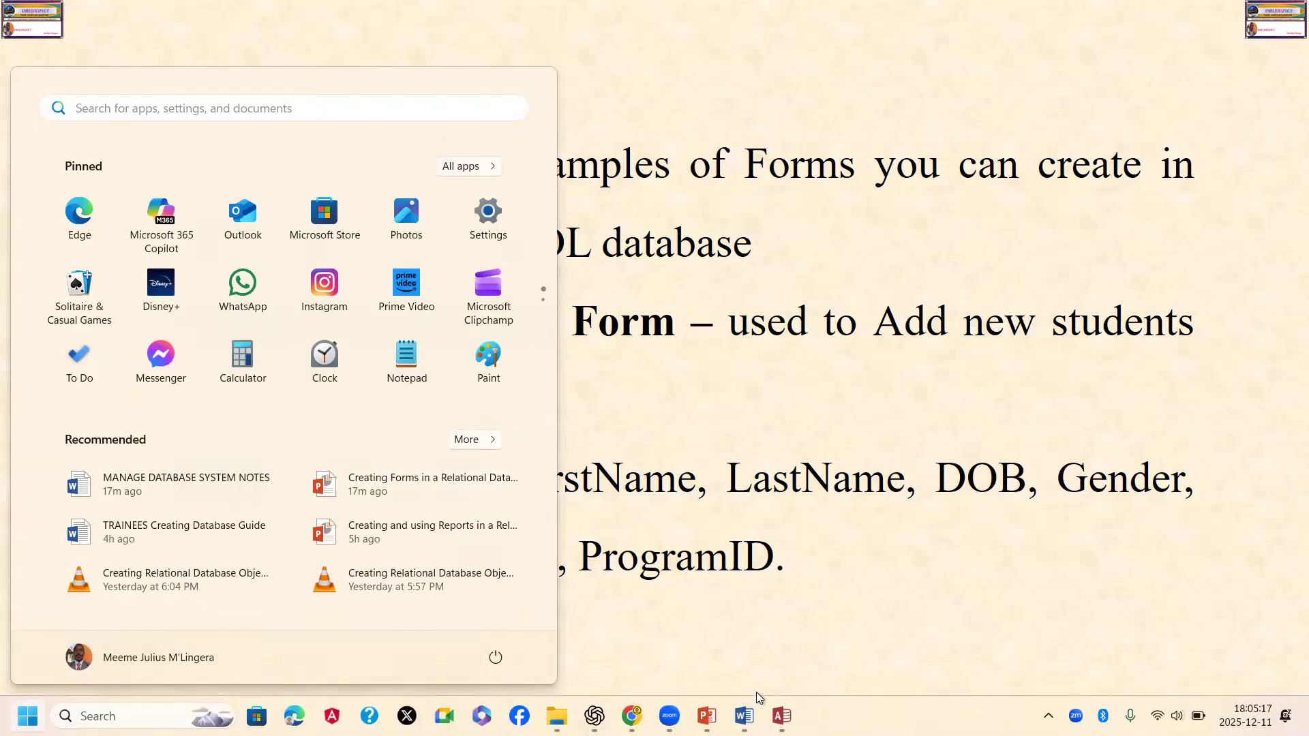
mouse_move(782, 715)
click(782, 664)
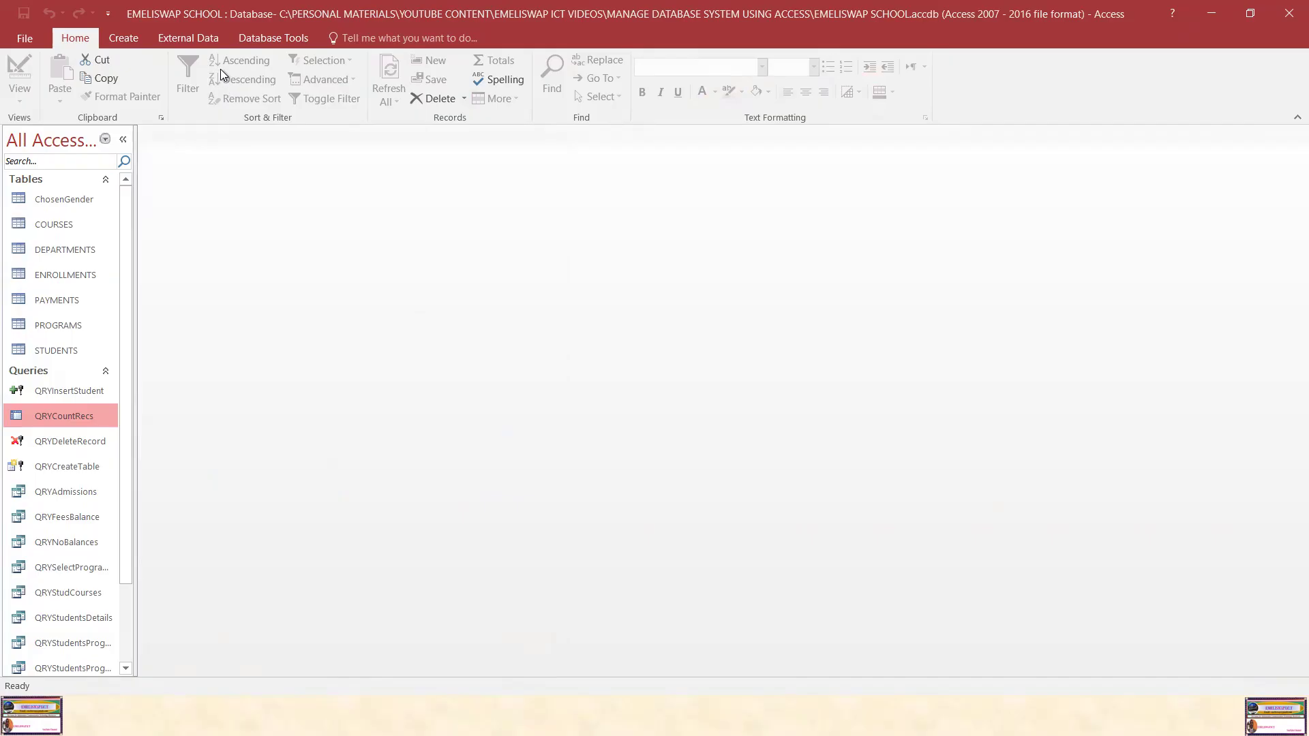
Start the Form Wizard and add all fields of the STUDENTS table to the form.
click(119, 38)
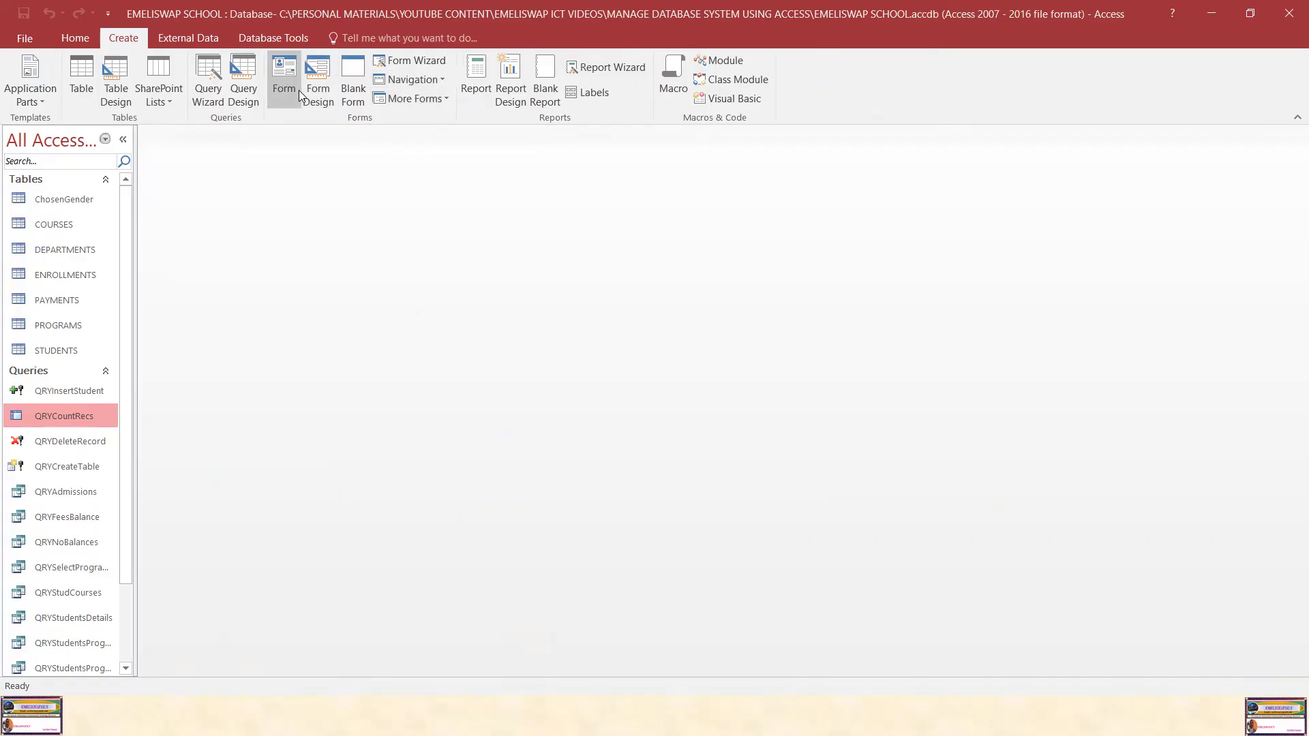
click(413, 60)
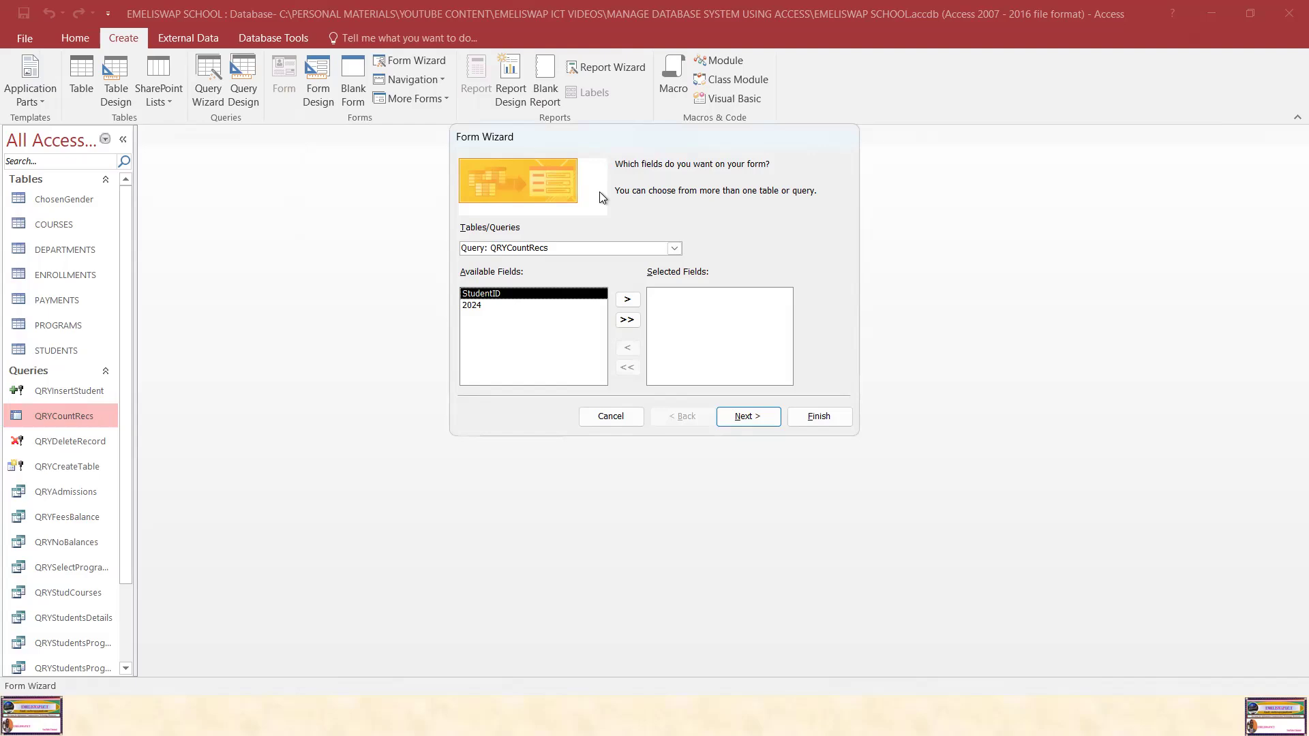
click(675, 249)
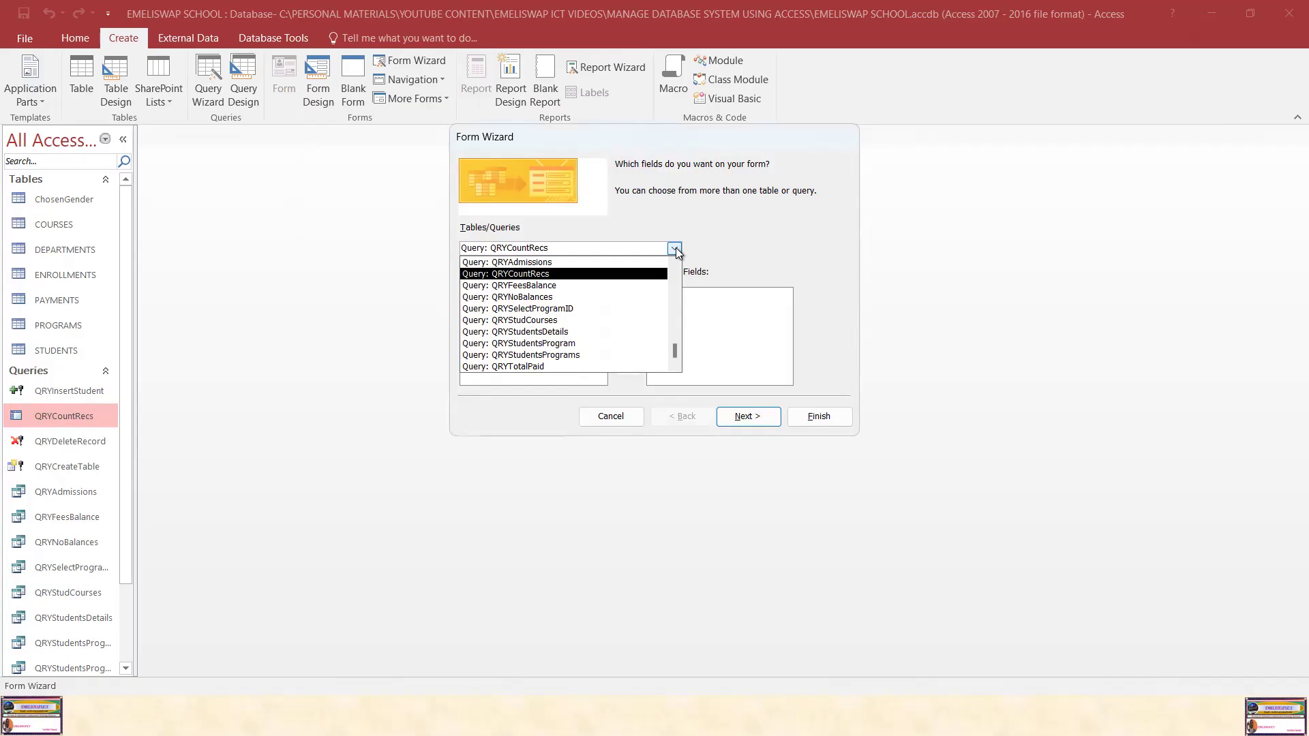
drag(674, 354, 677, 275)
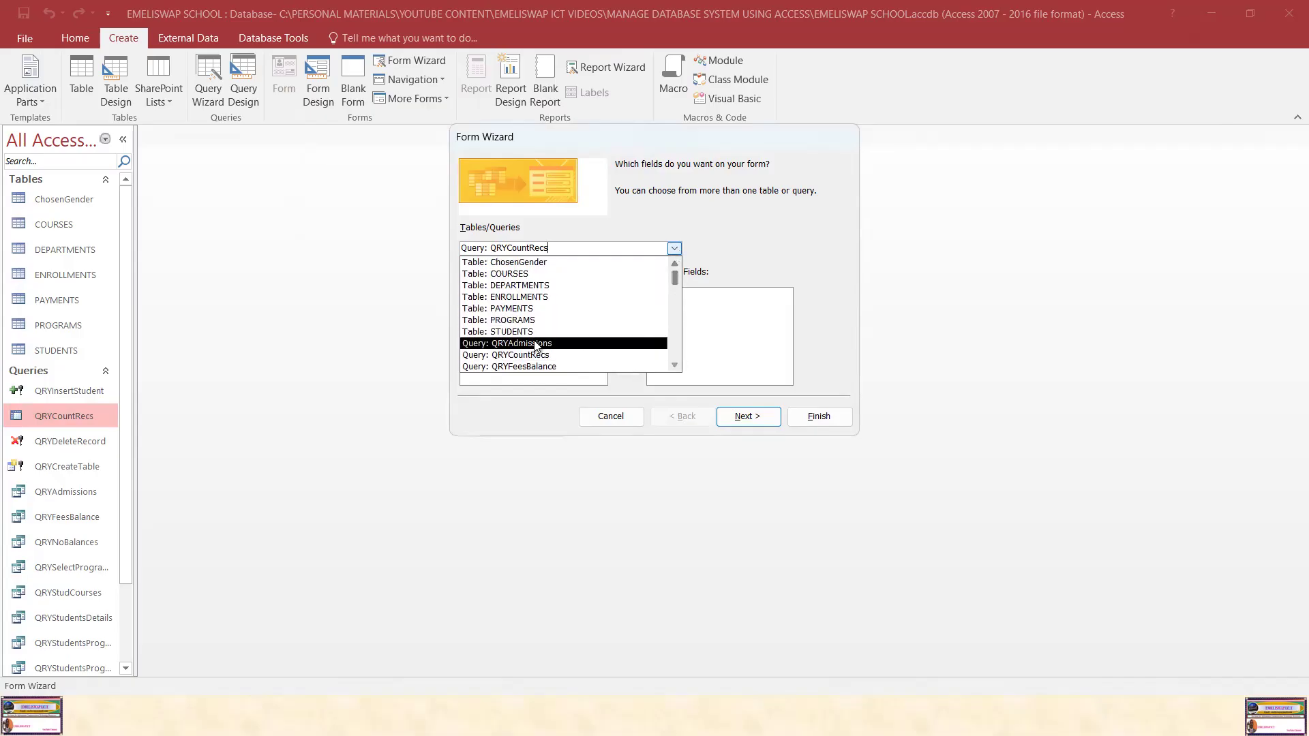
click(513, 332)
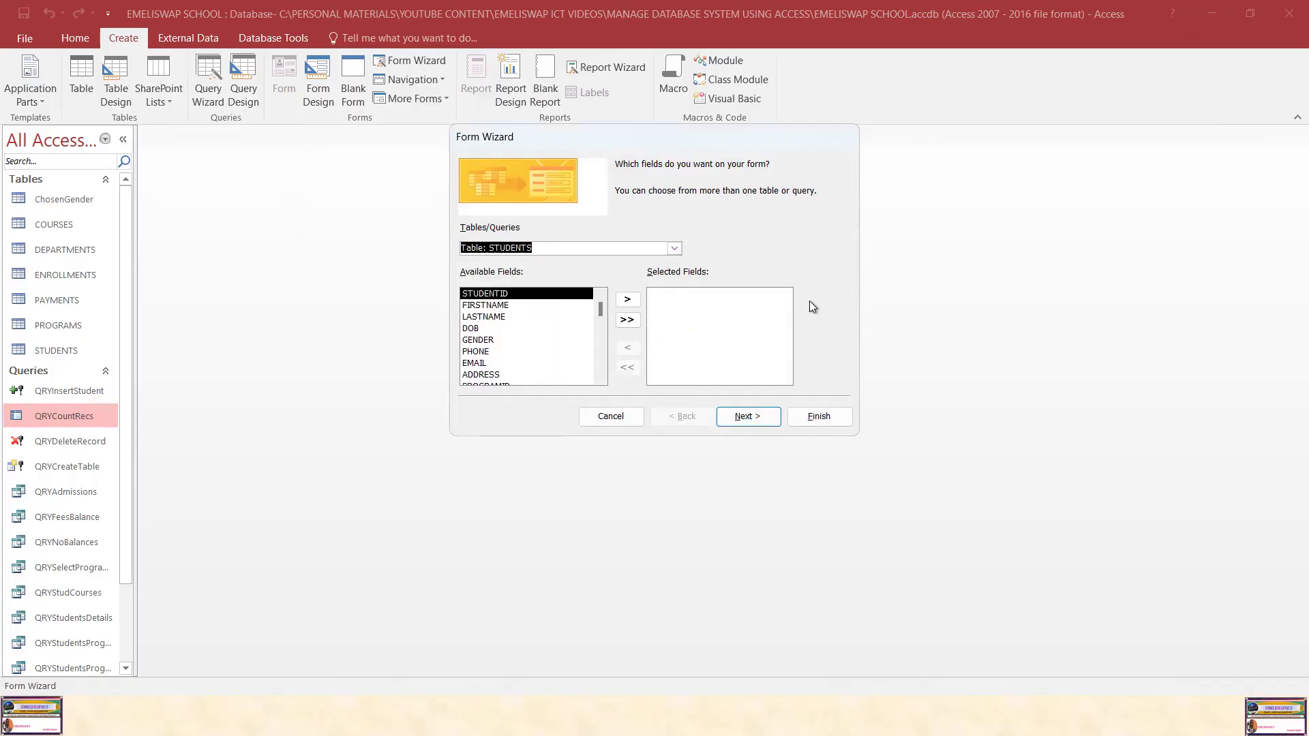
click(627, 319)
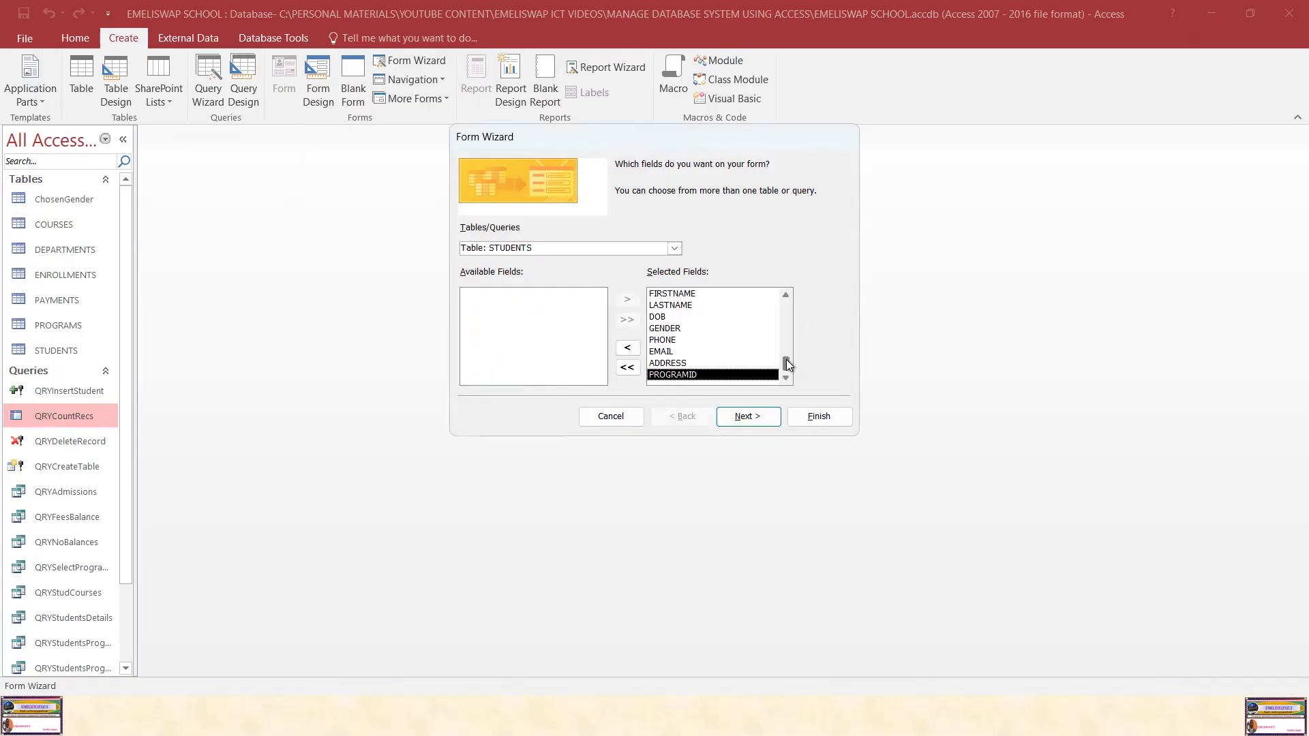
drag(787, 360, 789, 319)
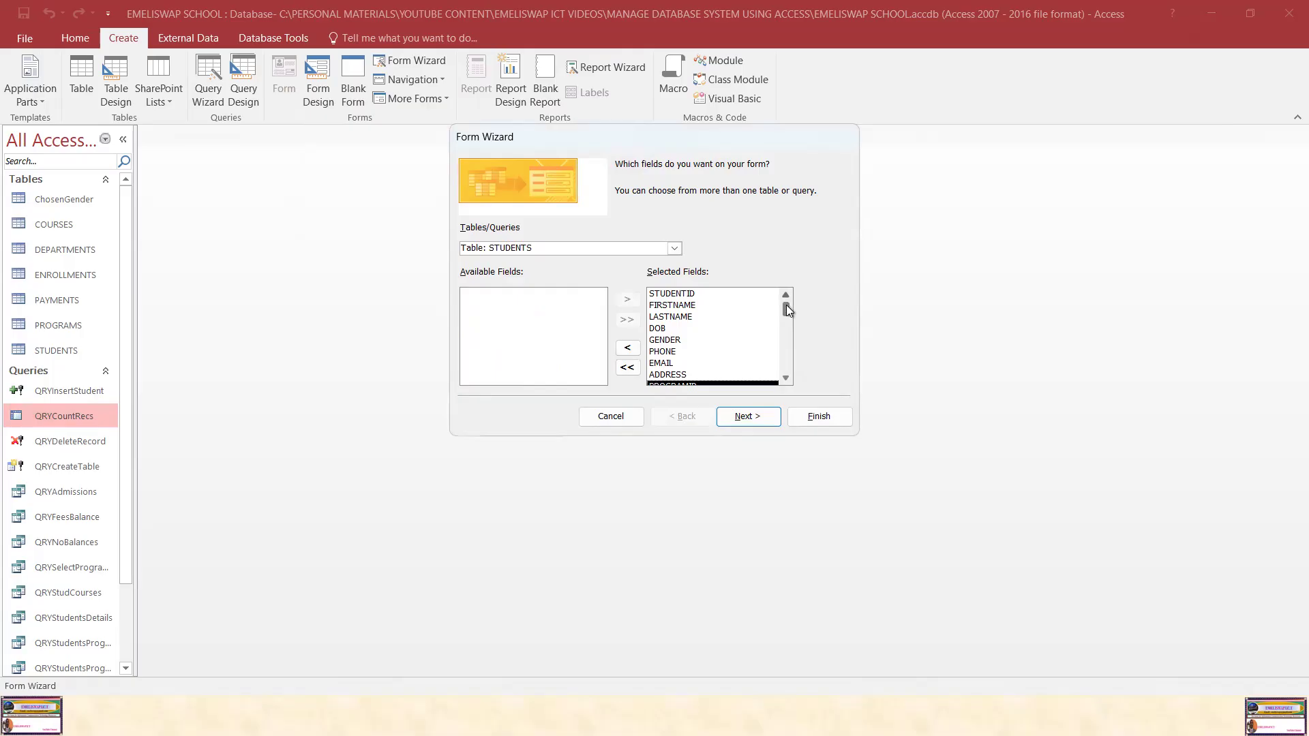
scroll(771, 341, down, 1)
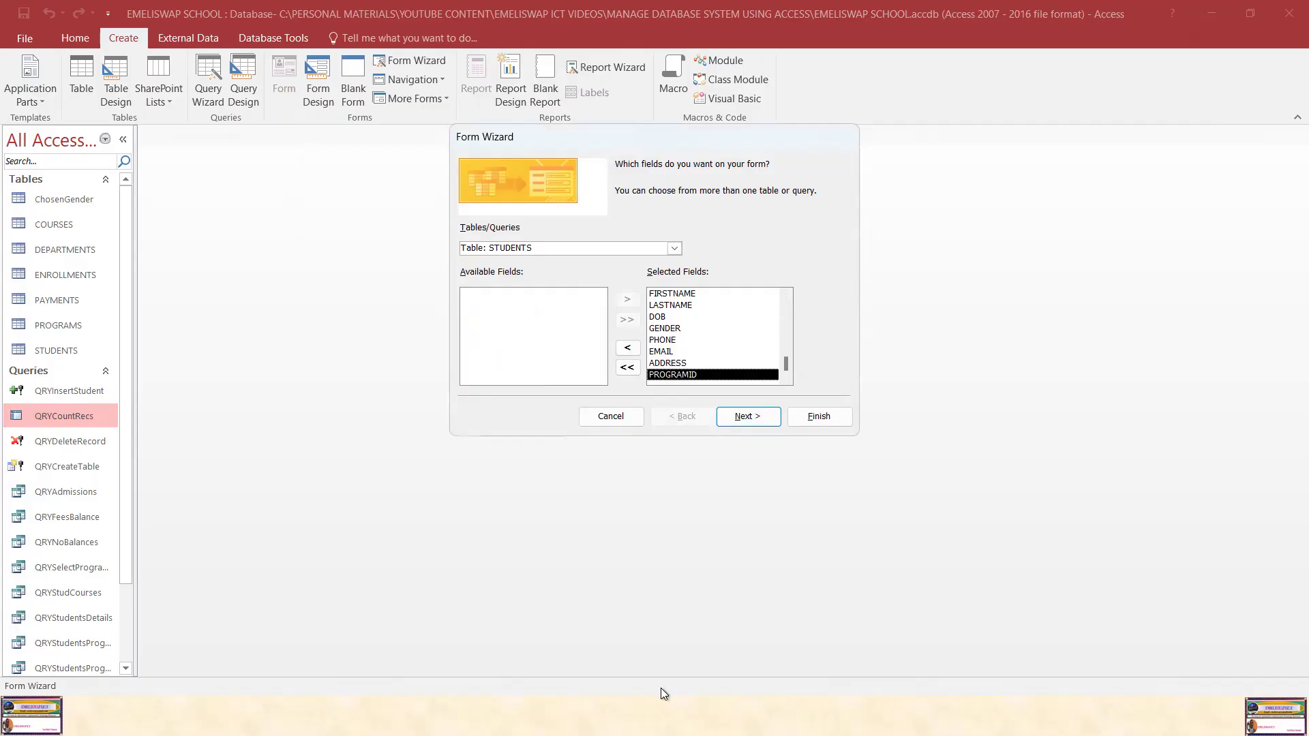
Switch to the PowerPoint slide to compare its Student Registration Form fields with the fields selected in the Access Form Wizard.
key(super)
mouse_move(776, 702)
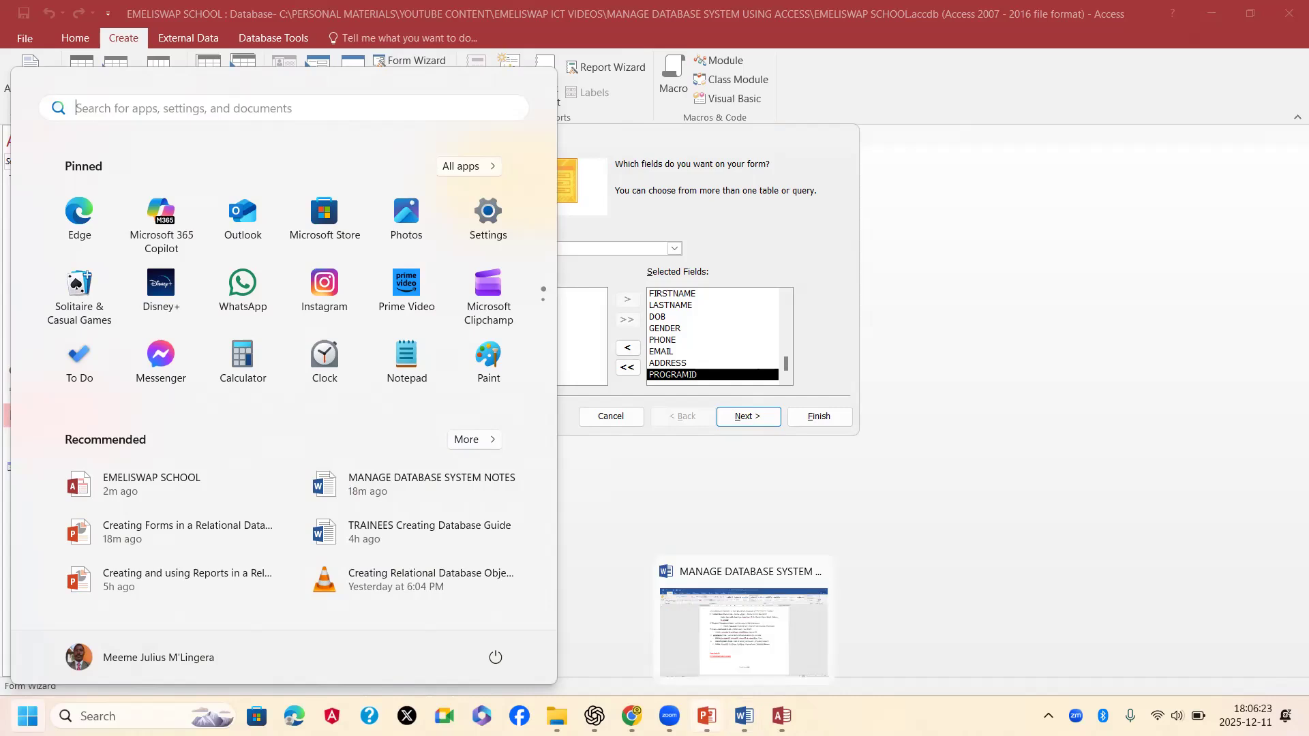
click(887, 634)
click(881, 470)
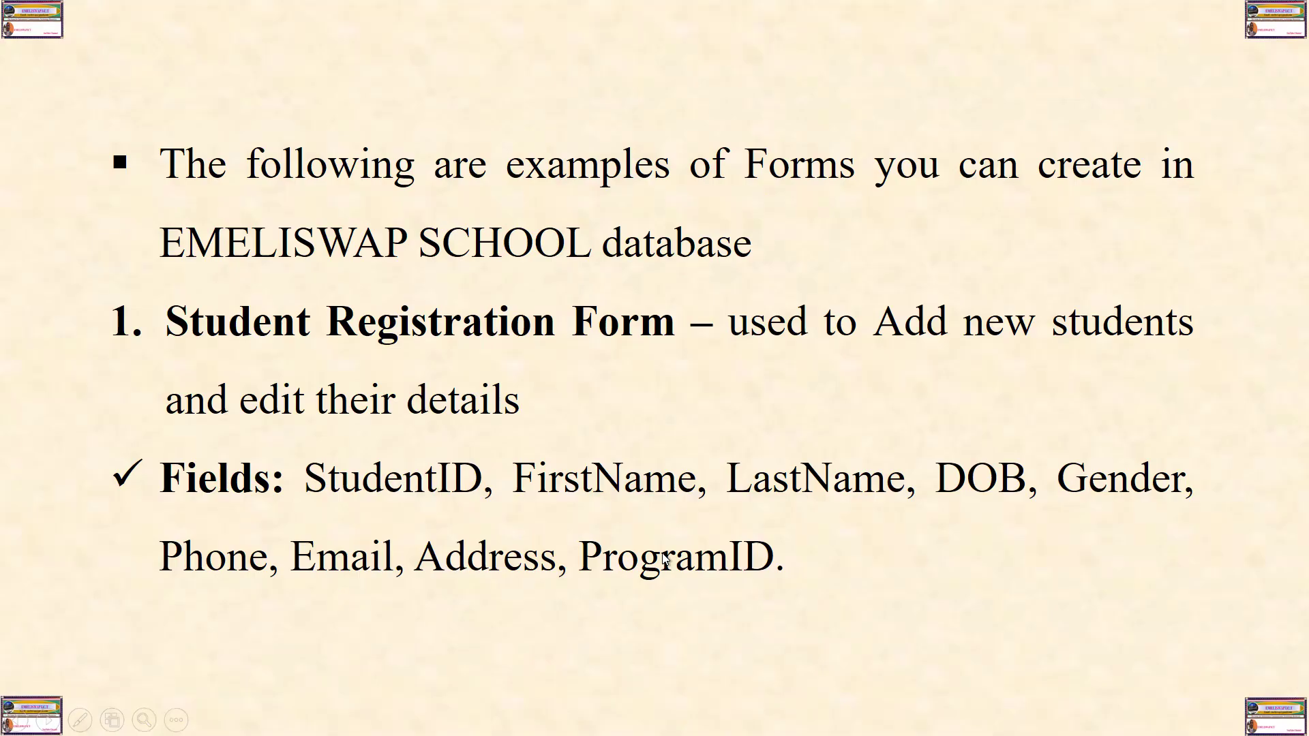
key(super)
mouse_move(782, 716)
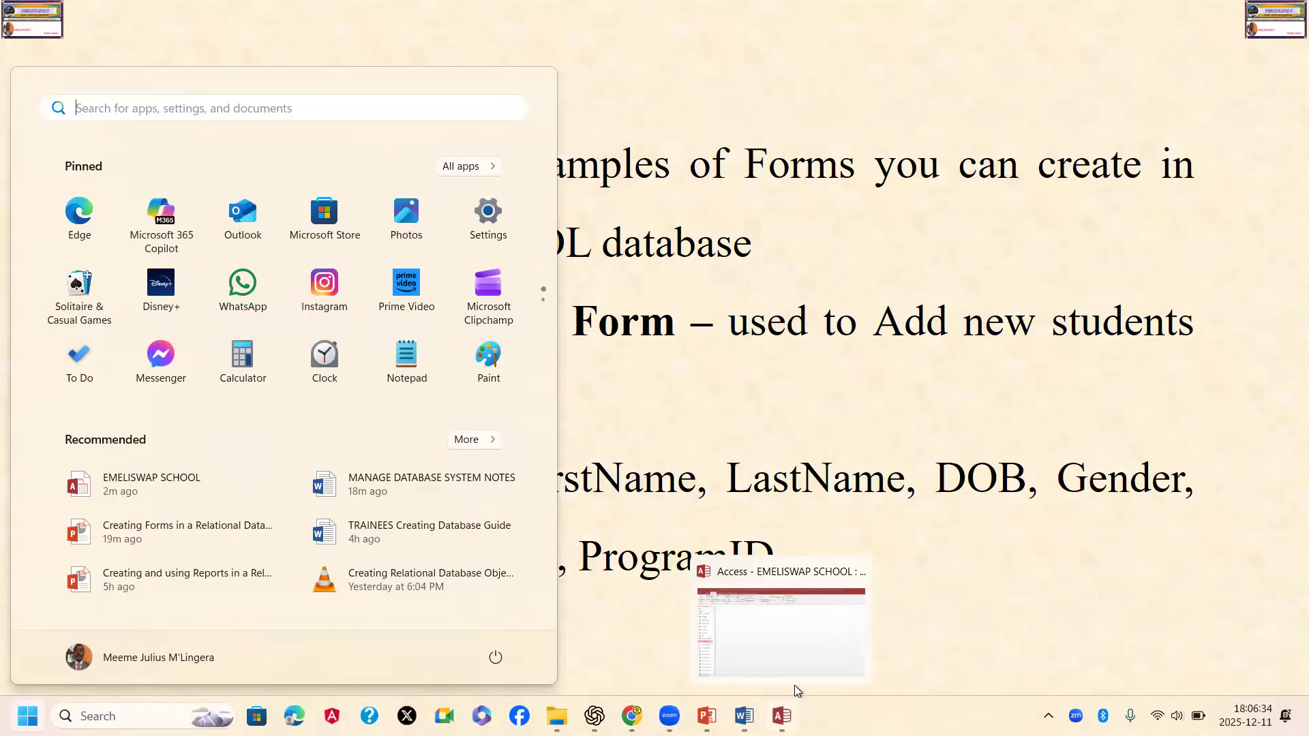
click(784, 634)
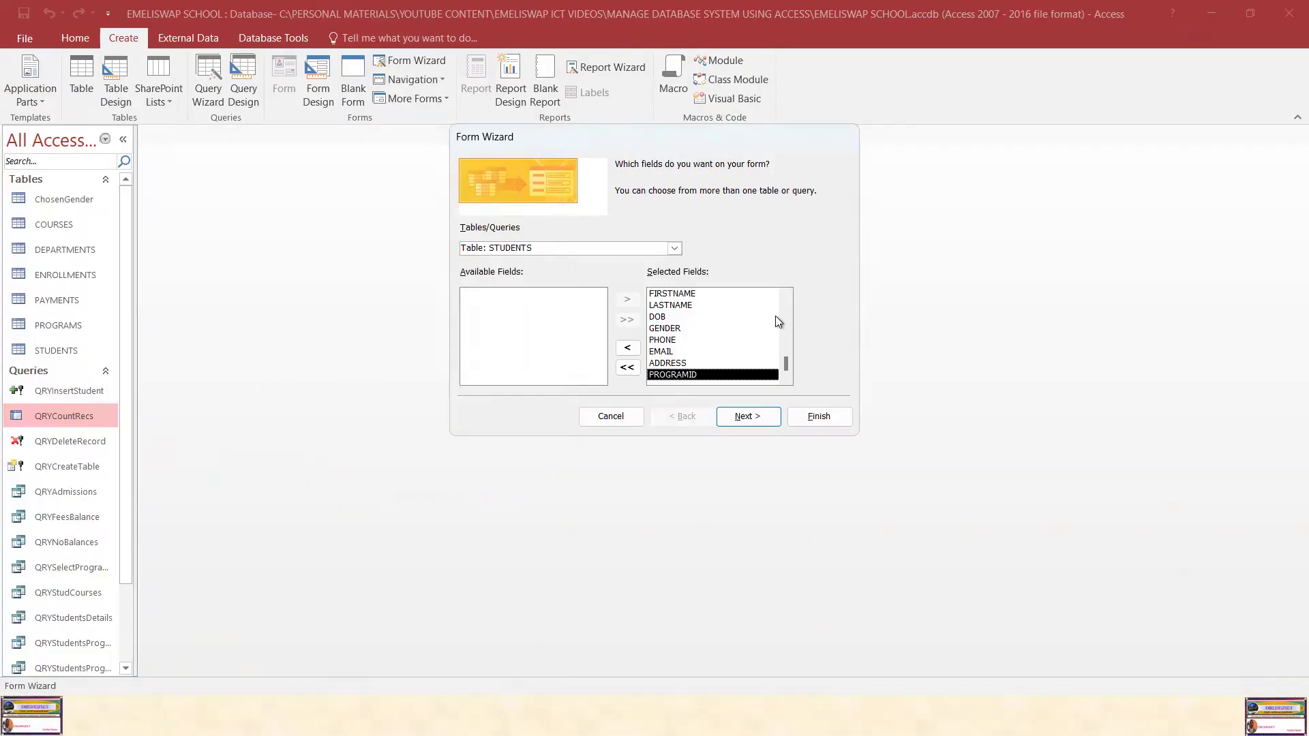
scroll(773, 327, up, 1)
scroll(776, 333, down, 1)
Compare the Tabular, Datasheet and Justified form layouts, and choose the Tabular layout.
click(747, 416)
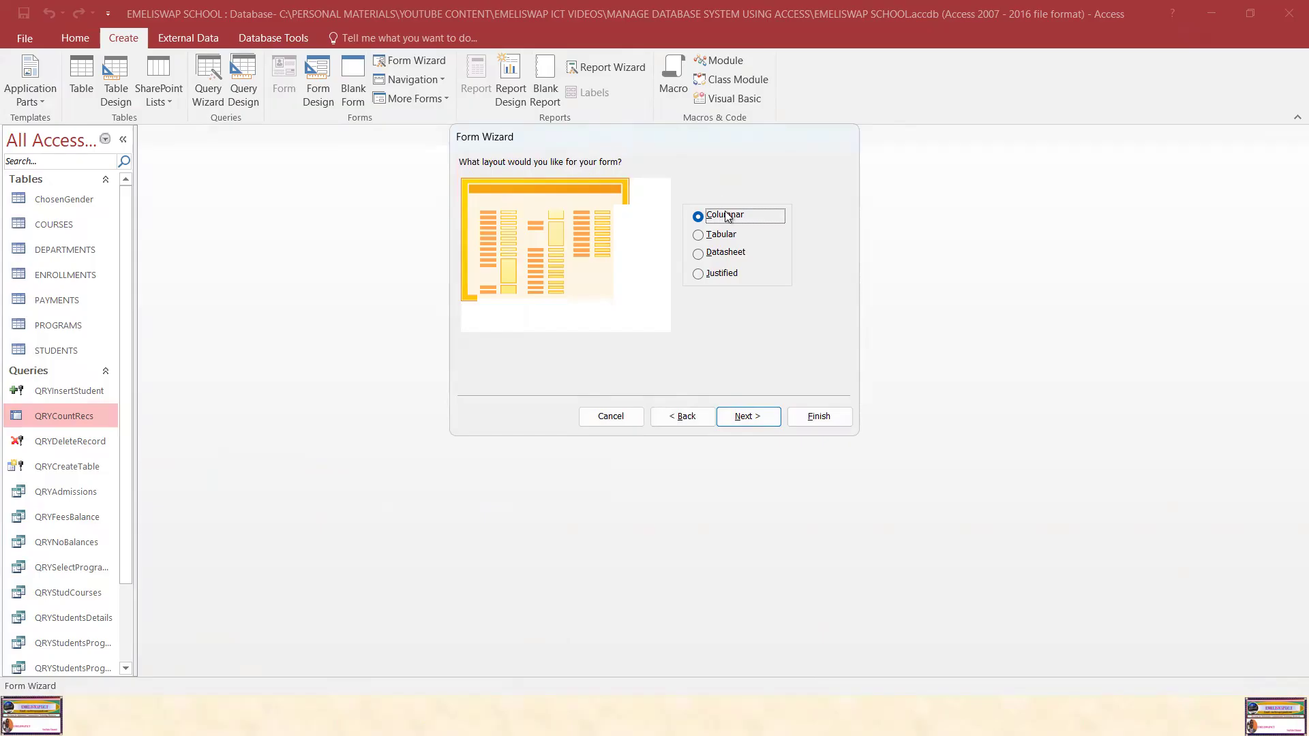
click(721, 236)
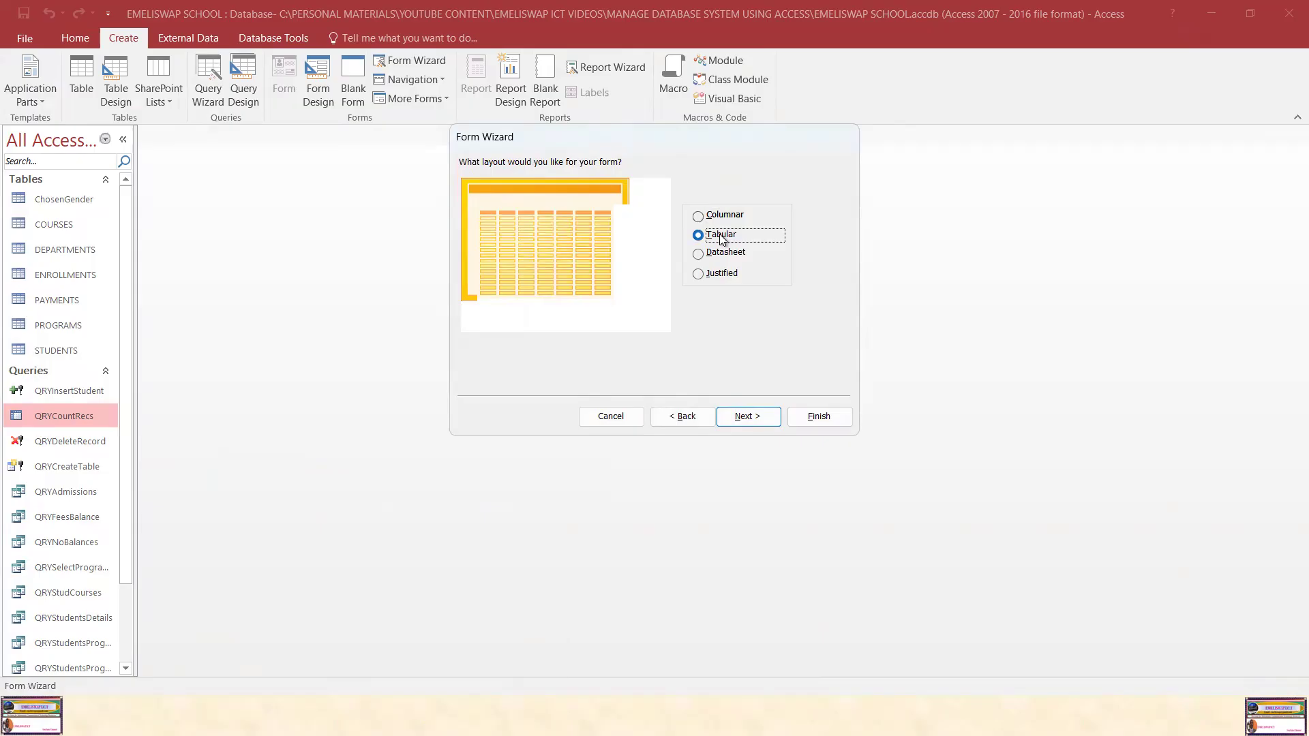
click(727, 255)
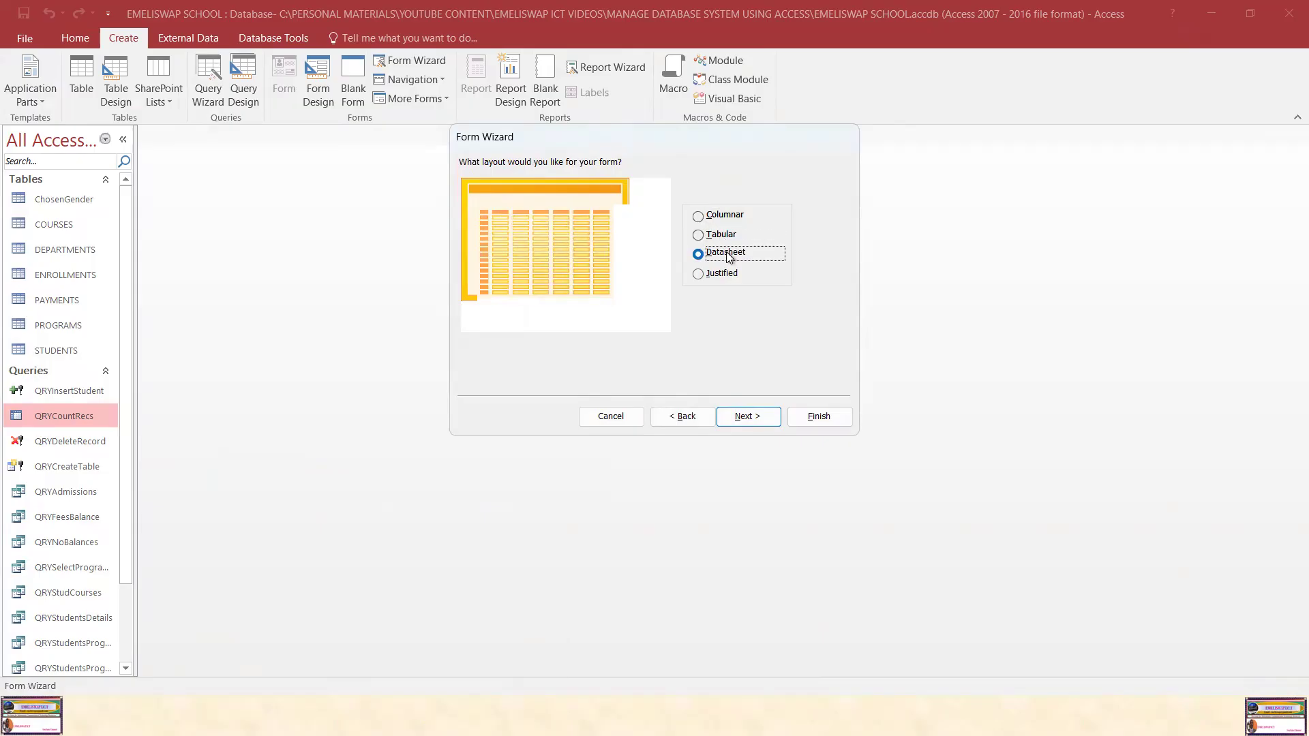
click(724, 278)
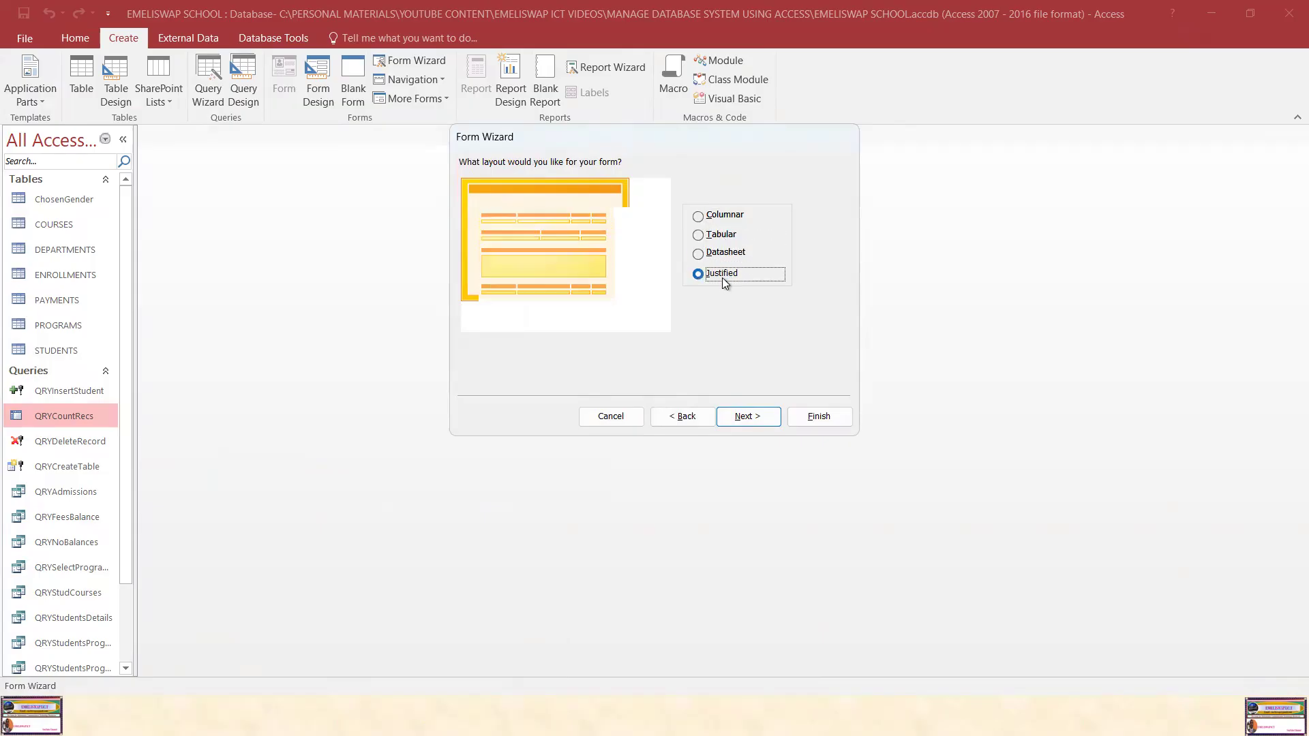
click(723, 241)
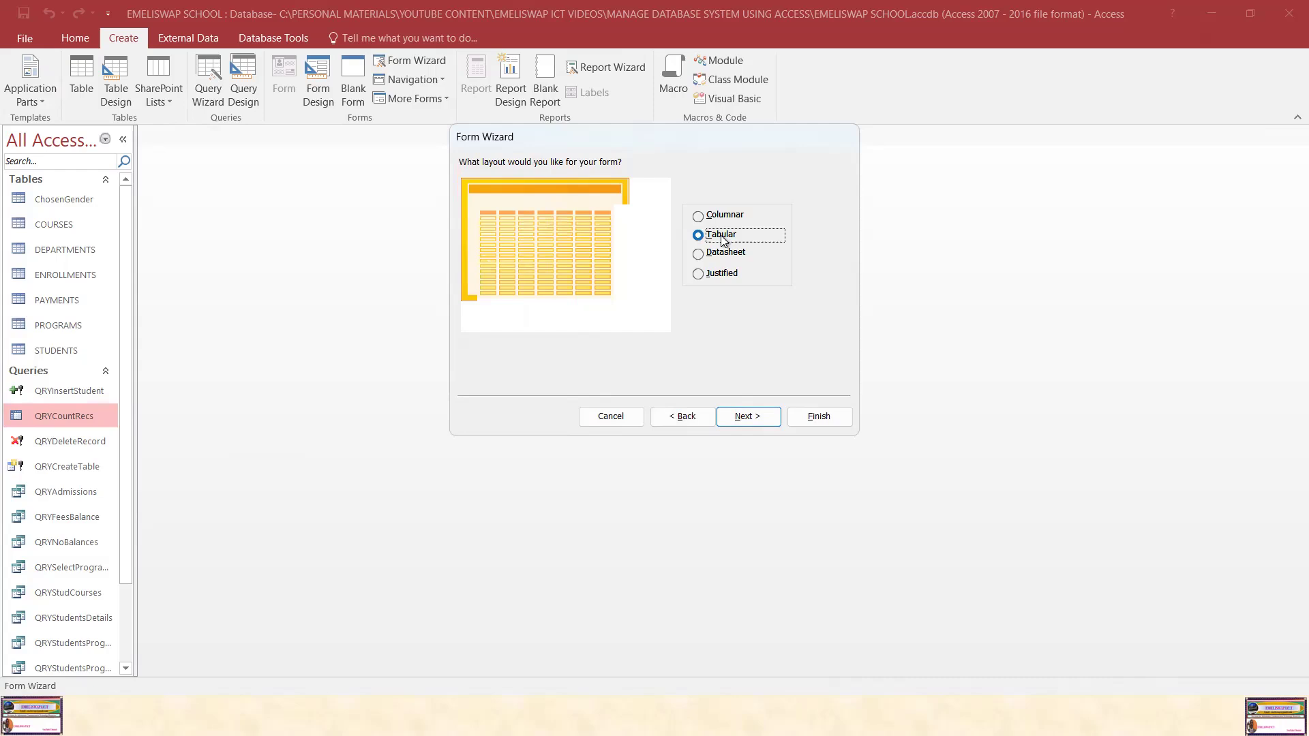
click(748, 417)
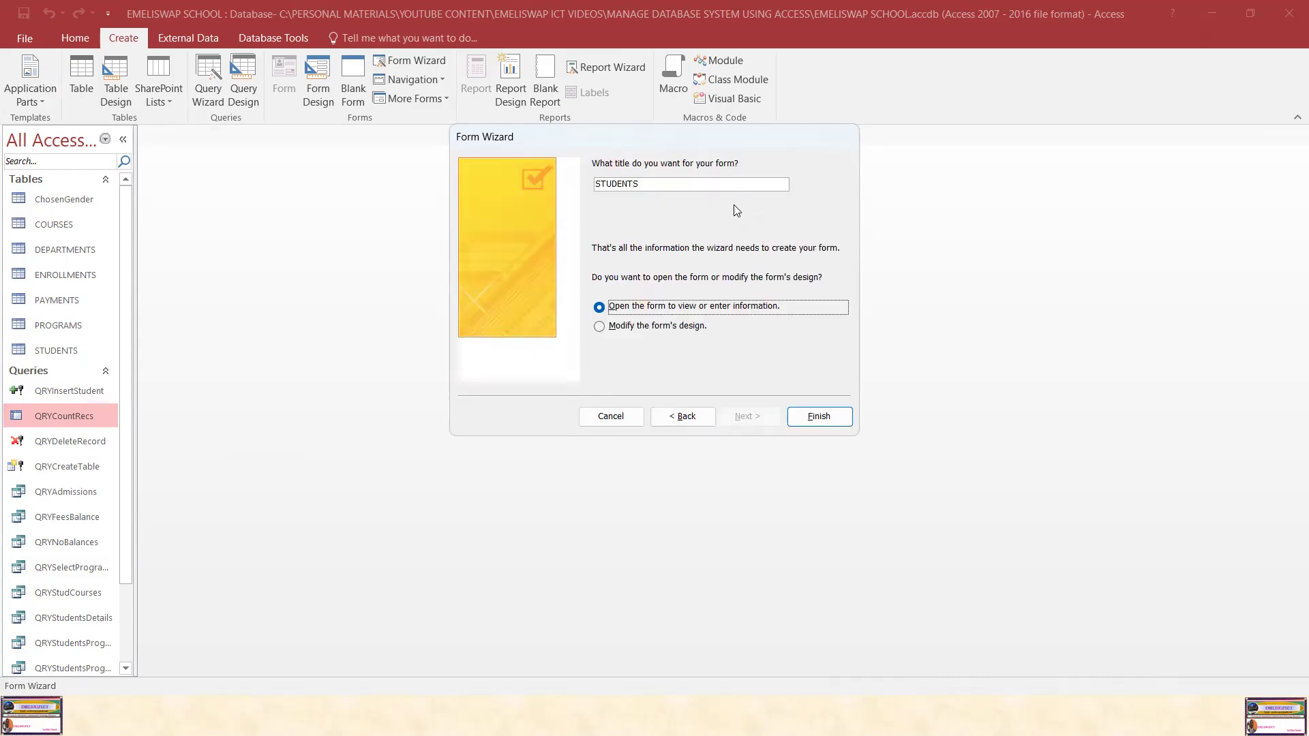
Title the form STUDENTS REGISTRATION and finish the wizard with the form opened to view or enter information.
click(654, 186)
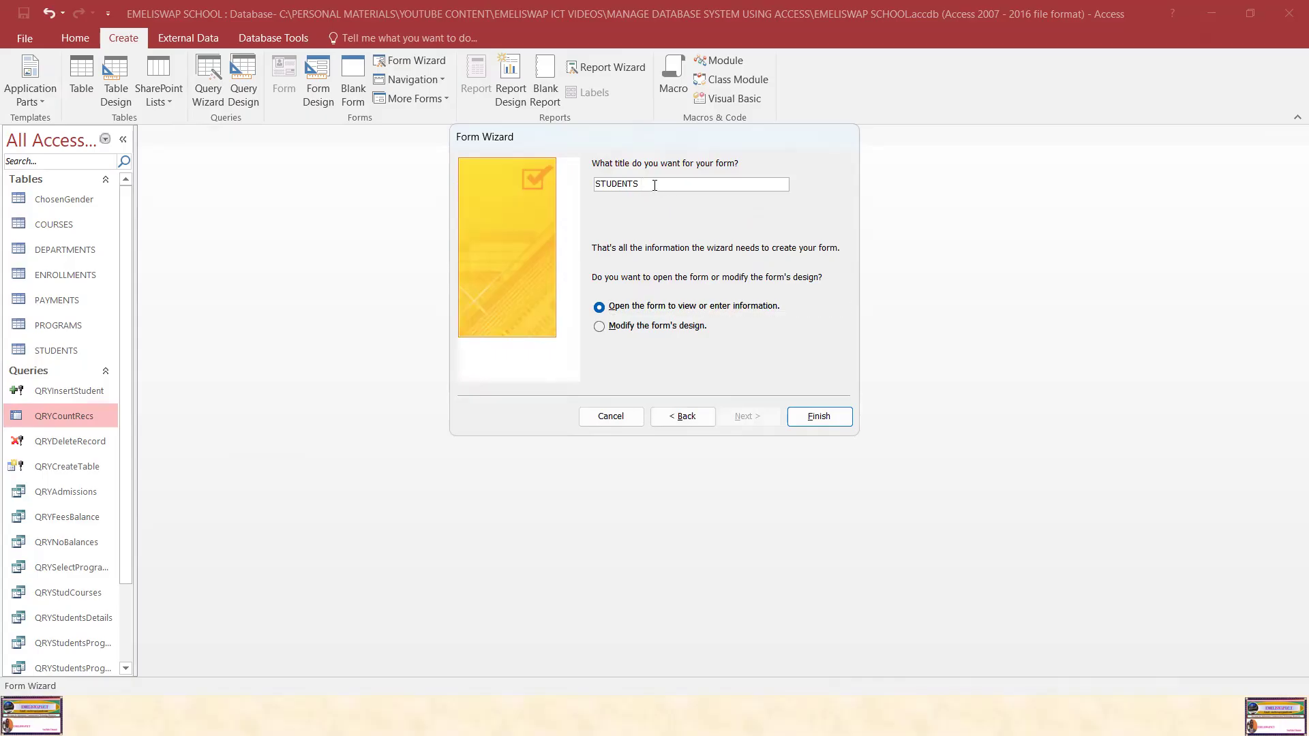
text(regista)
key(BackSpace)
key(BackSpace)
key(BackSpace)
key(BackSpace)
key(BackSpace)
key(BackSpace)
key(BackSpace)
key(Caps_Lock)
text(REGISTRATION)
click(675, 309)
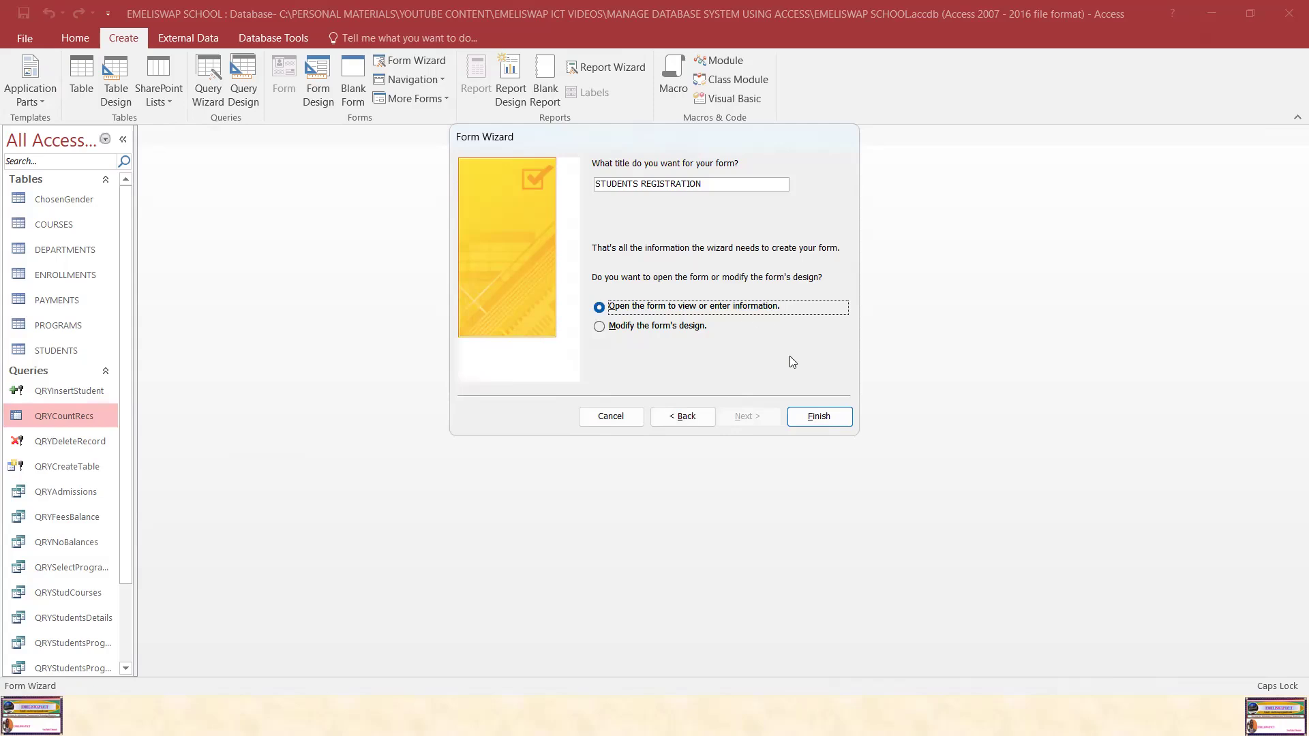
click(813, 416)
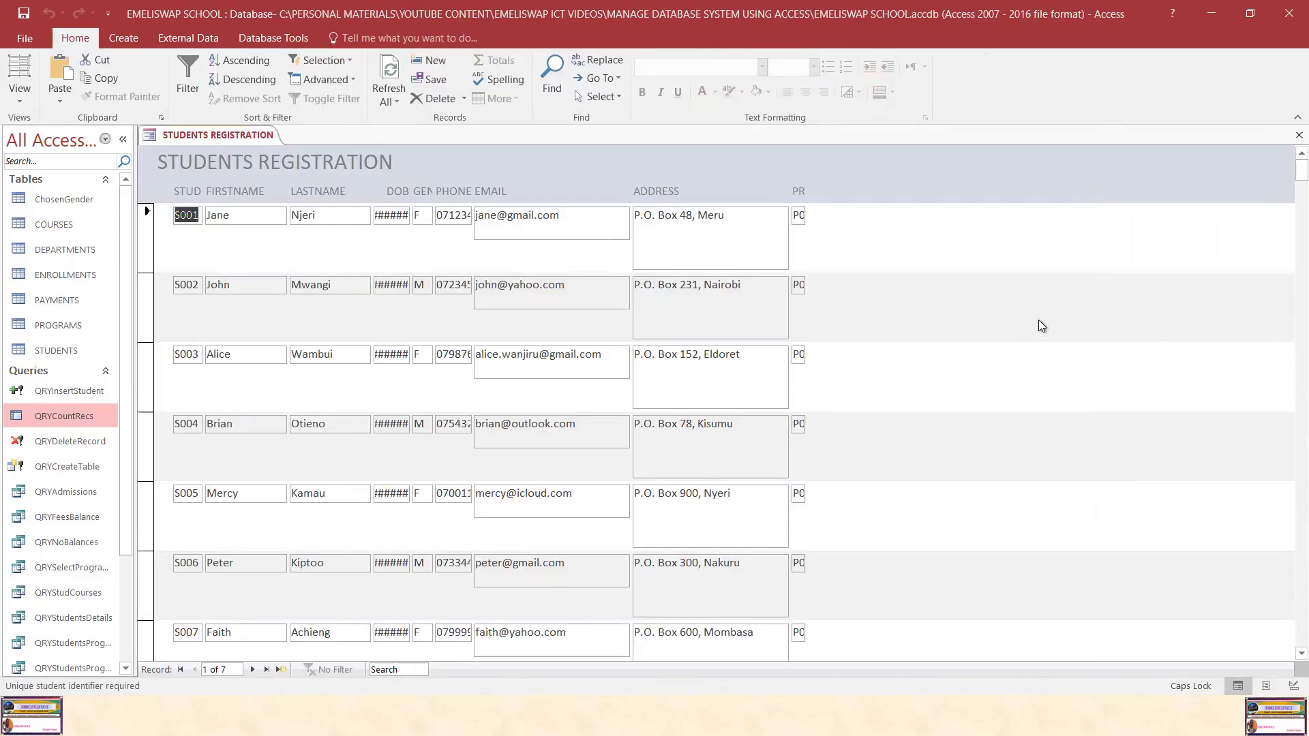
Look through the student records in the STUDENTS REGISTRATION form, and close the form.
scroll(1028, 317, down, 1)
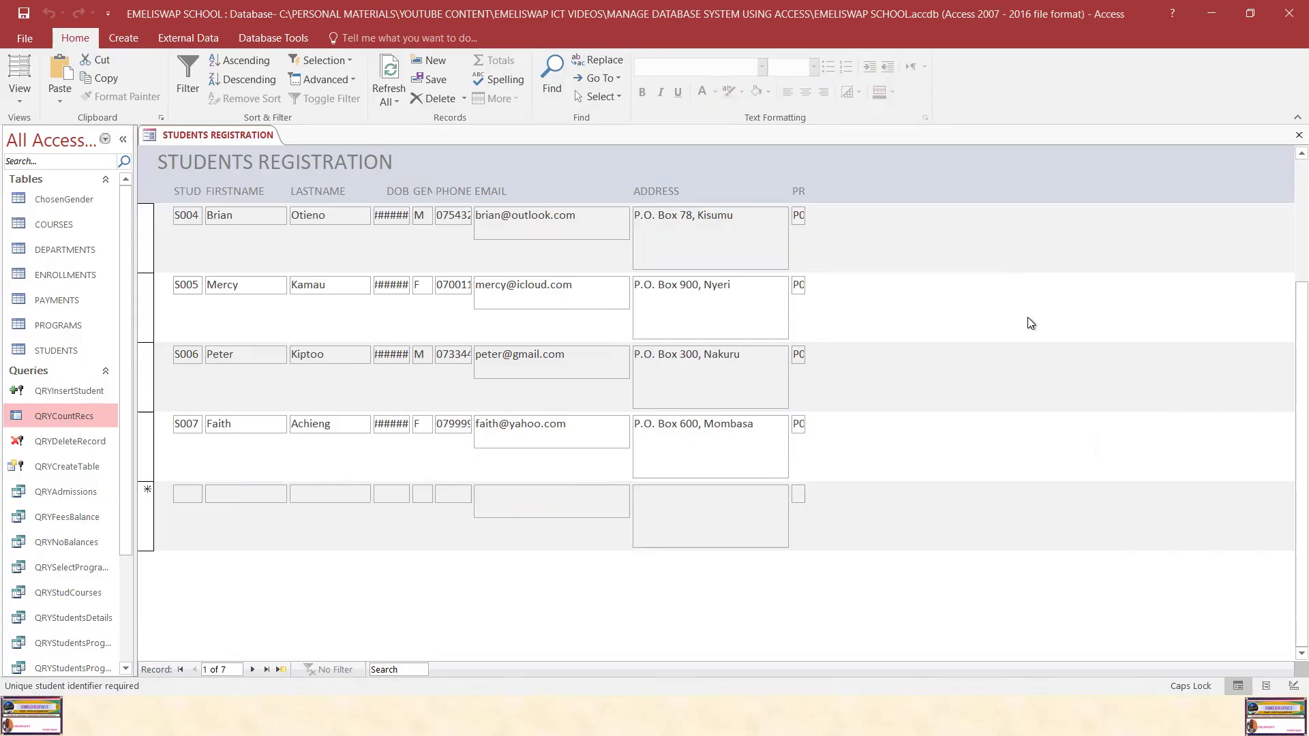
scroll(1031, 323, up, 1)
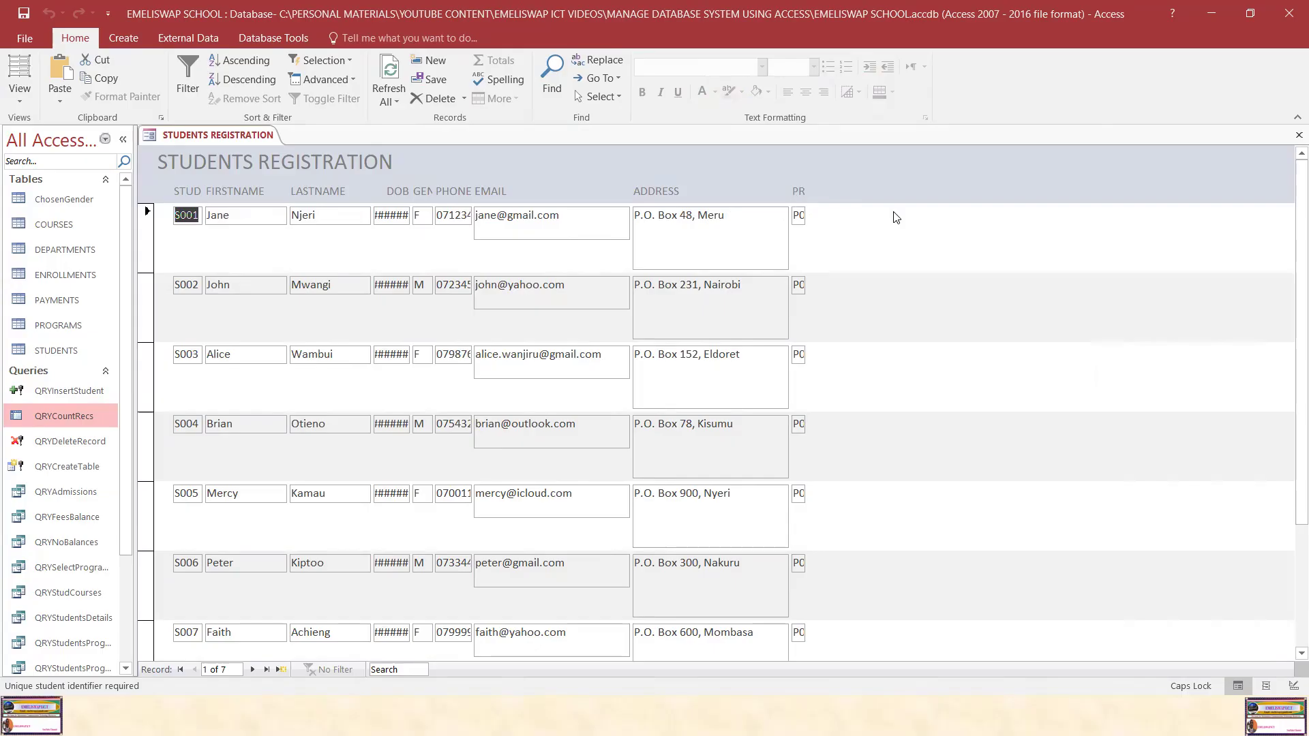
scroll(979, 272, down, 3)
scroll(84, 418, down, 2)
scroll(85, 425, down, 1)
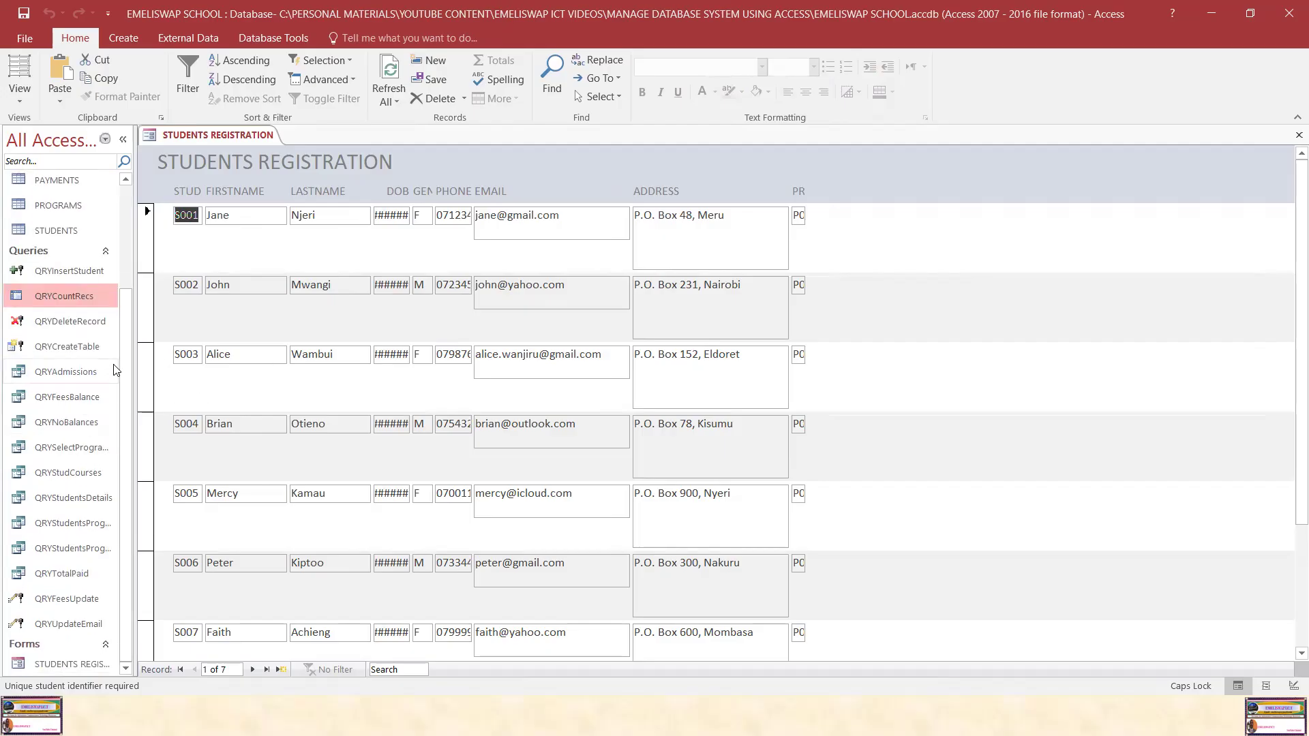
drag(125, 431, 116, 546)
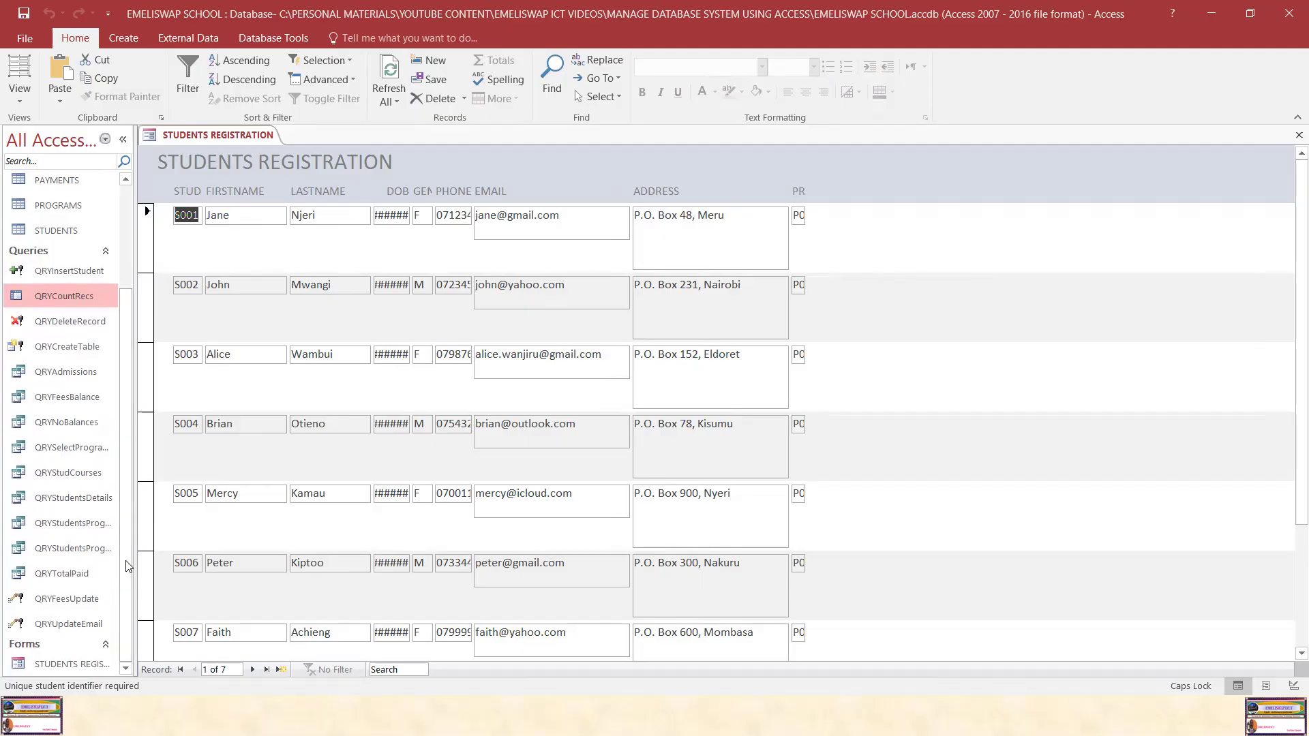
click(77, 669)
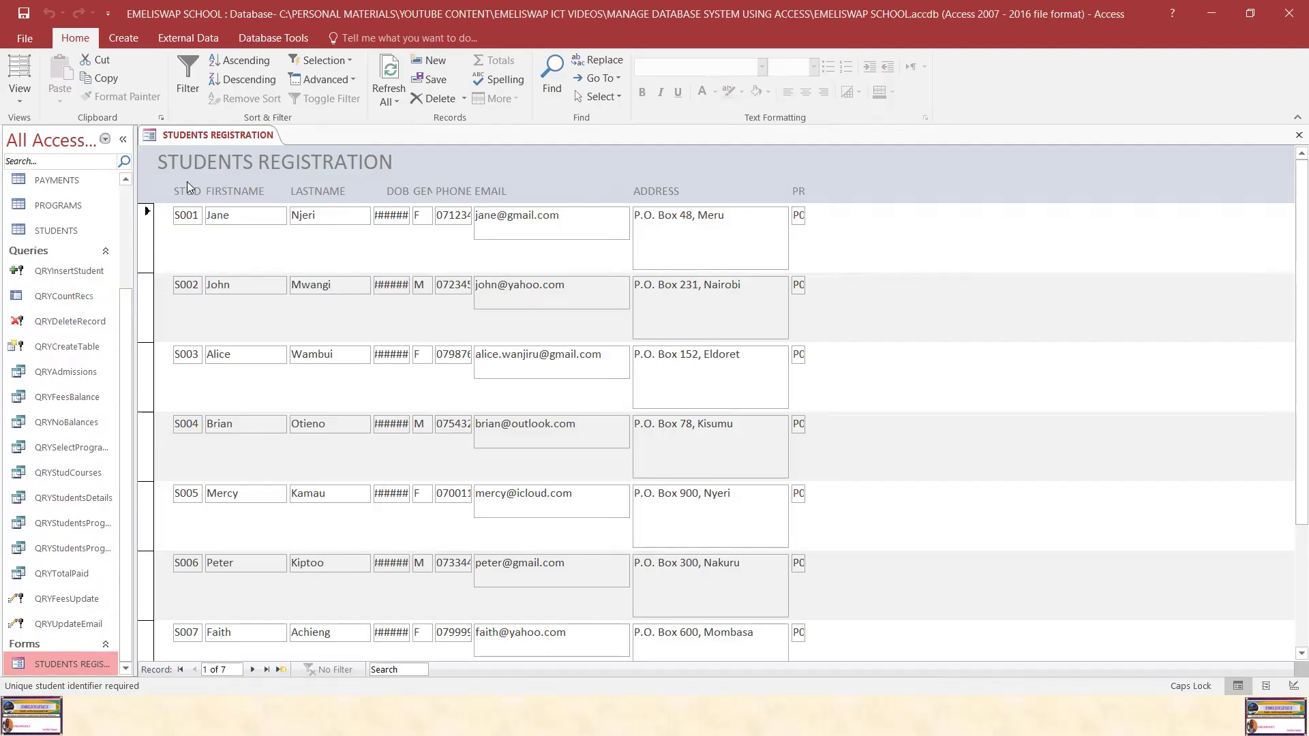
right_click(191, 139)
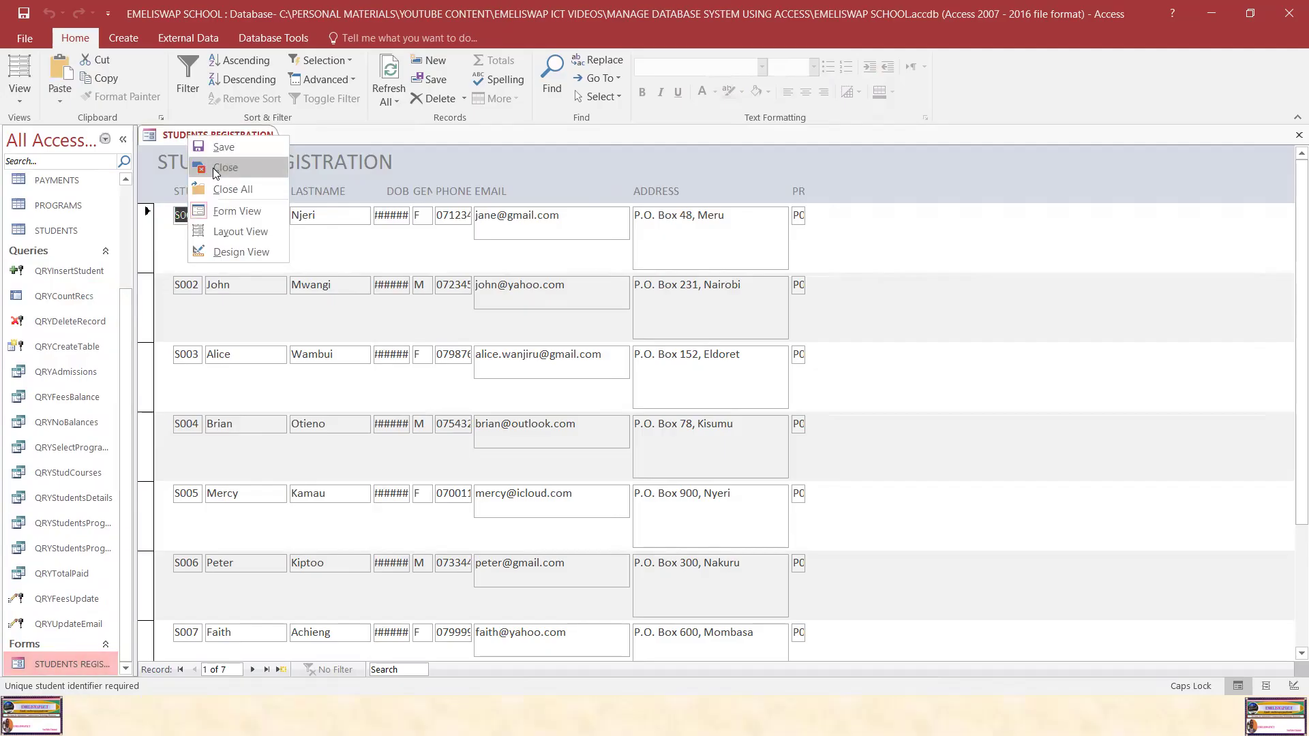
click(212, 167)
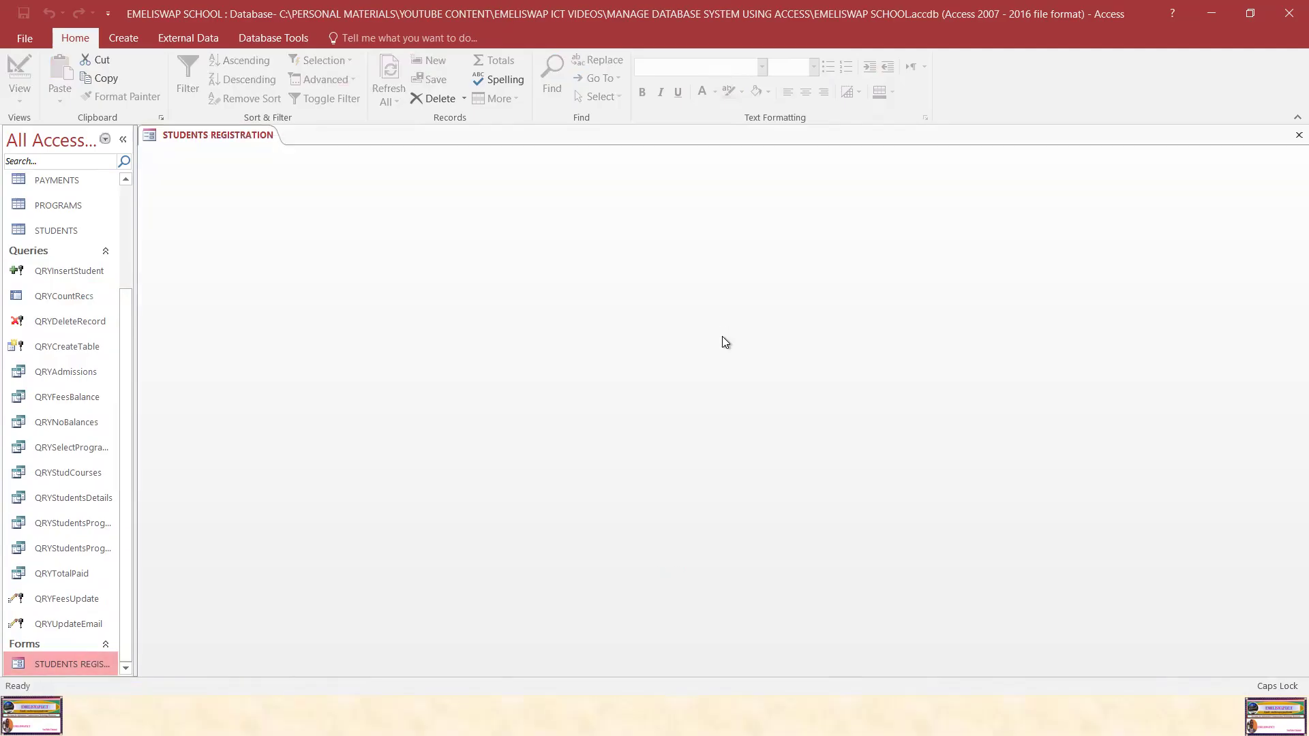
Open the STUDENTS REGISTRATION form in Design View and widen its design area to about 27.7 cm.
right_click(79, 662)
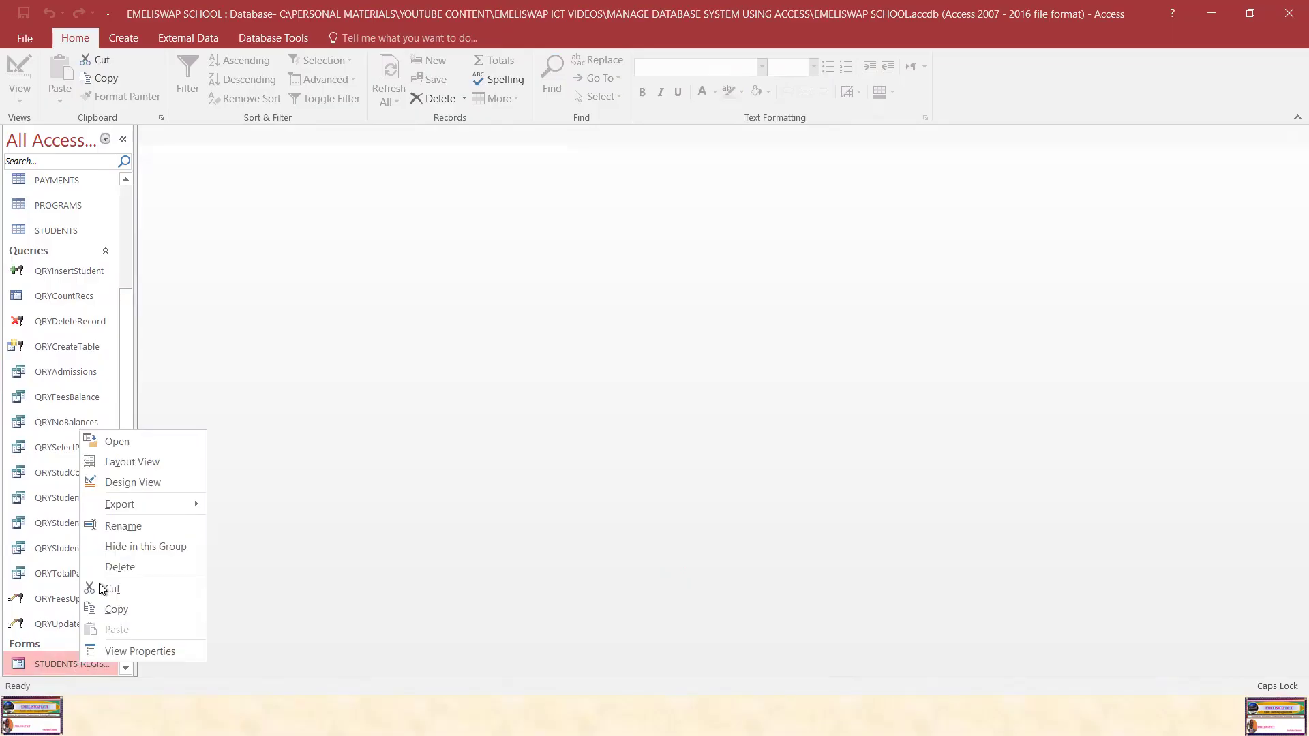
click(134, 483)
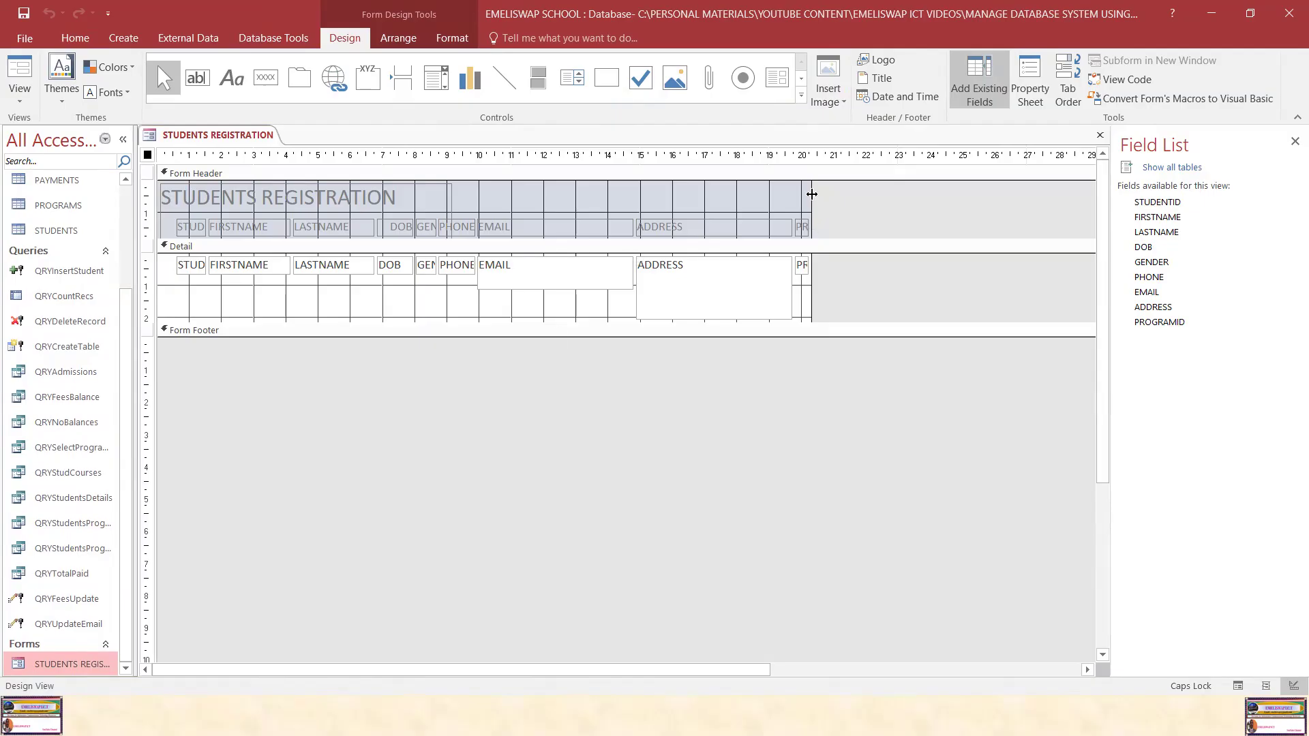
drag(811, 194, 1050, 207)
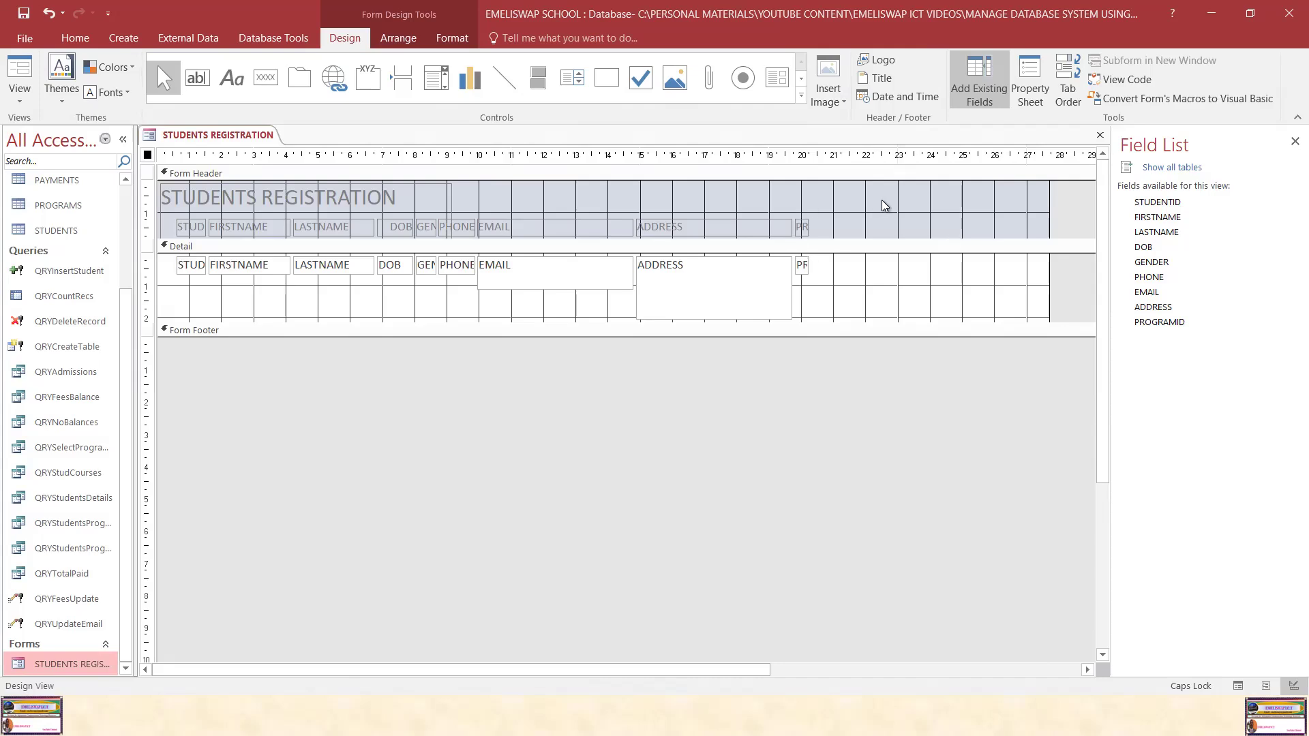
Move the PROGRAMID label and text box together and widen both to span about 24 to 27 cm on the ruler.
click(804, 231)
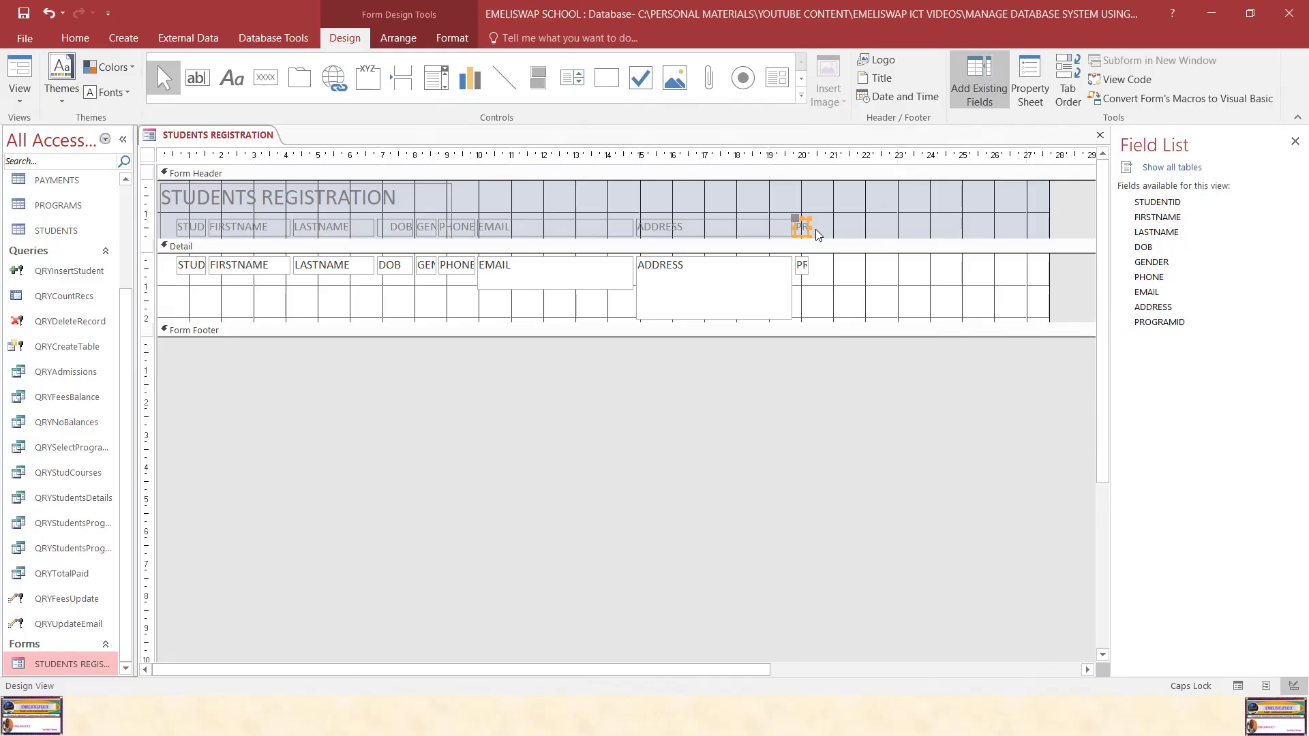
shift+click(802, 266)
click(806, 272)
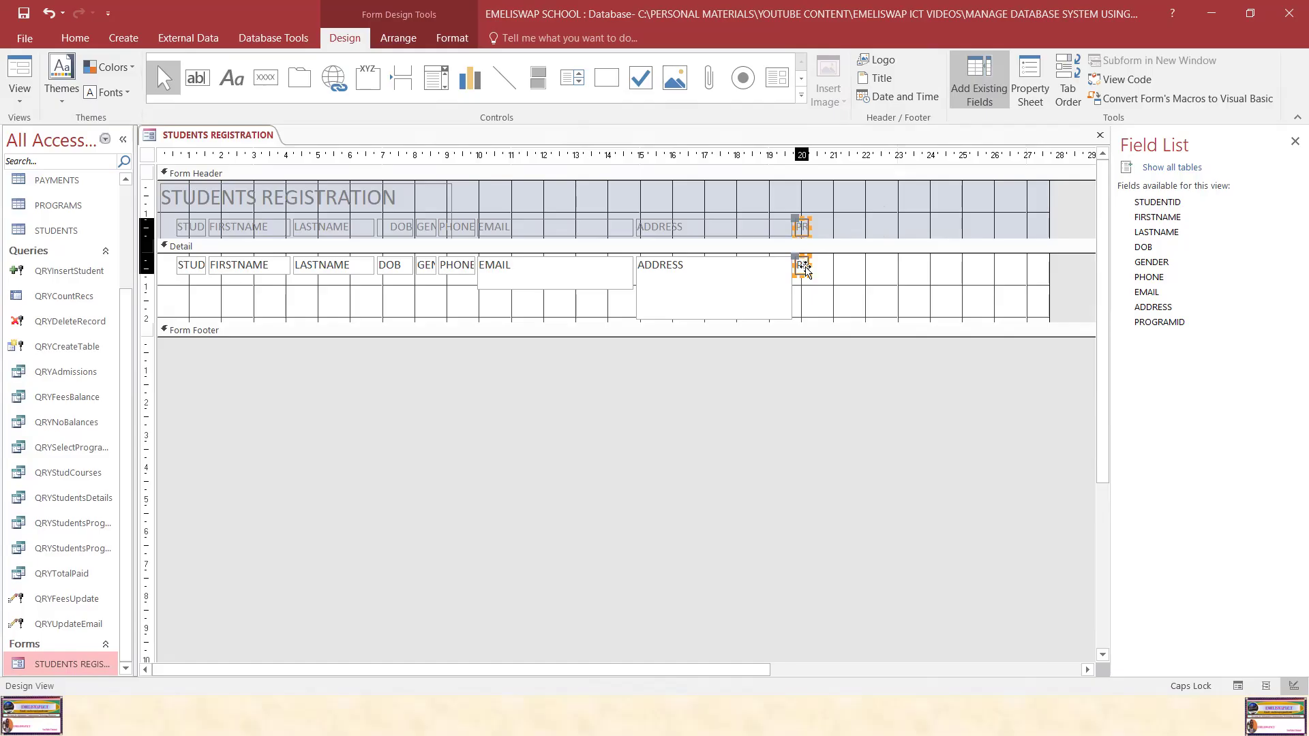
drag(806, 271, 982, 270)
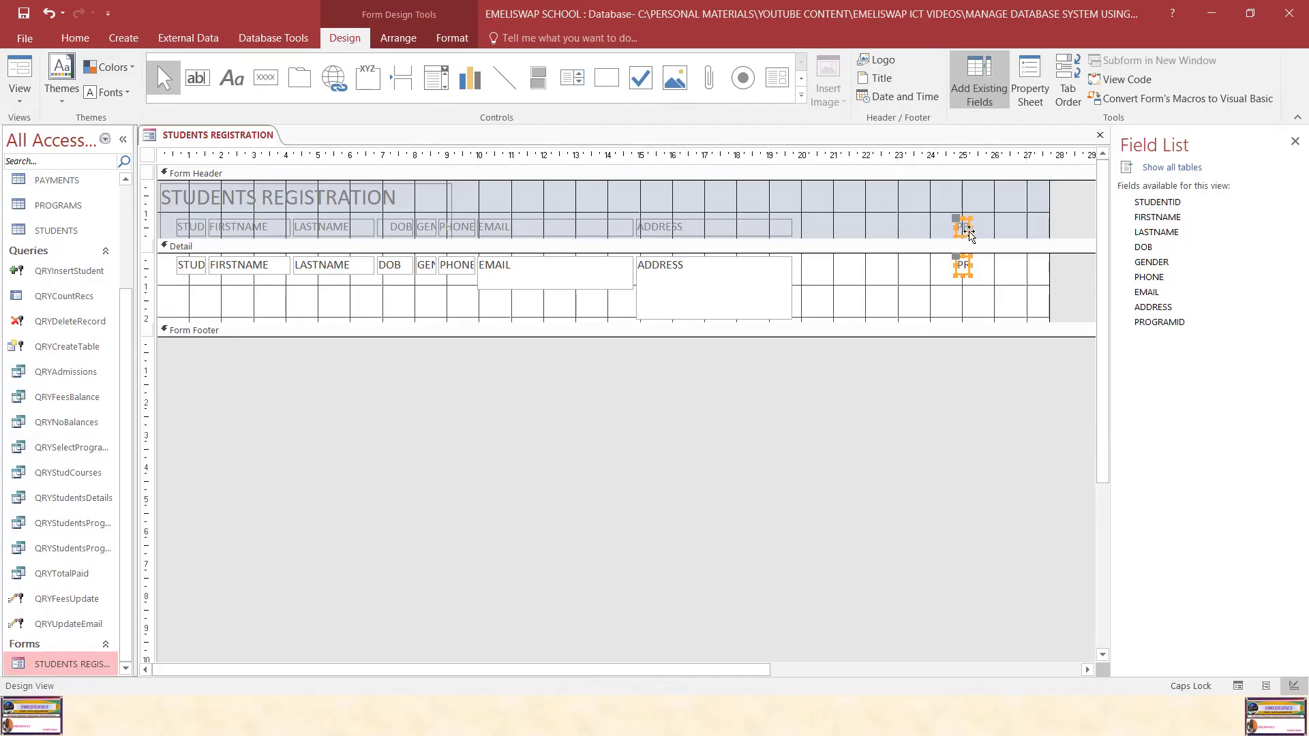
click(965, 266)
click(967, 265)
drag(970, 263, 1027, 263)
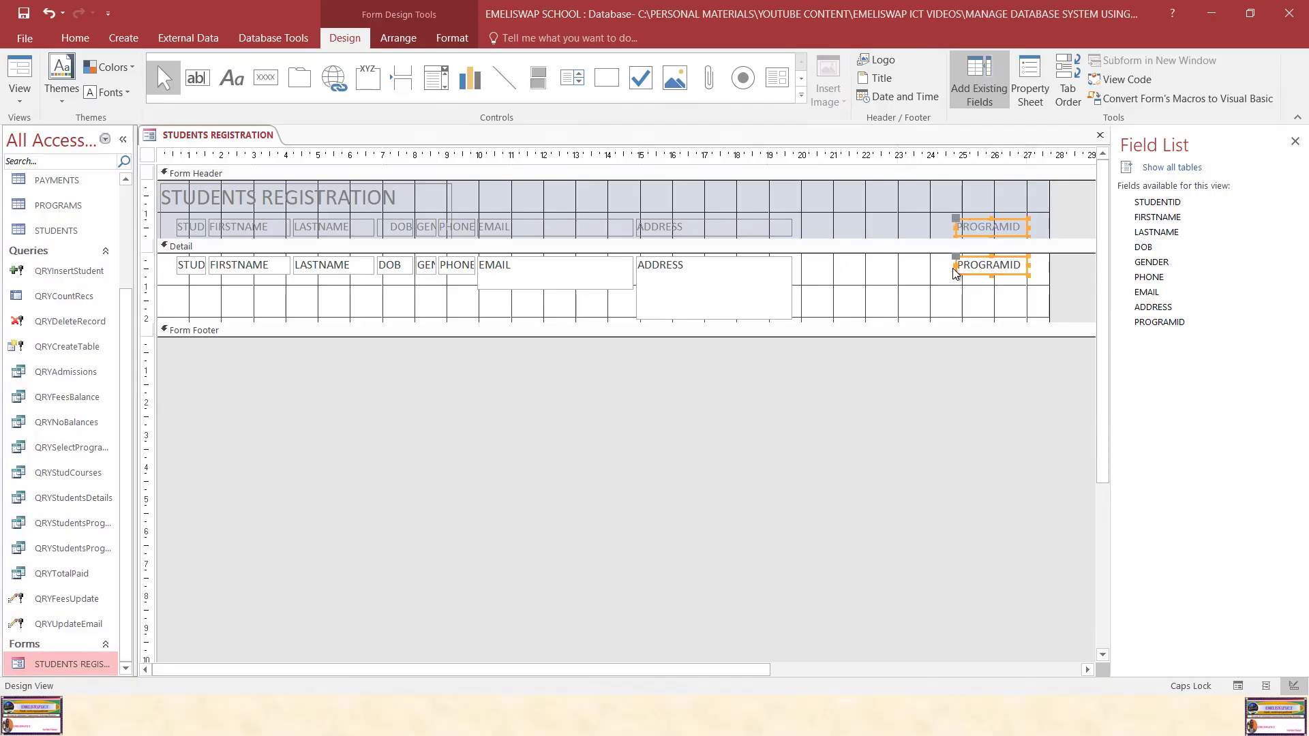
drag(956, 268, 928, 274)
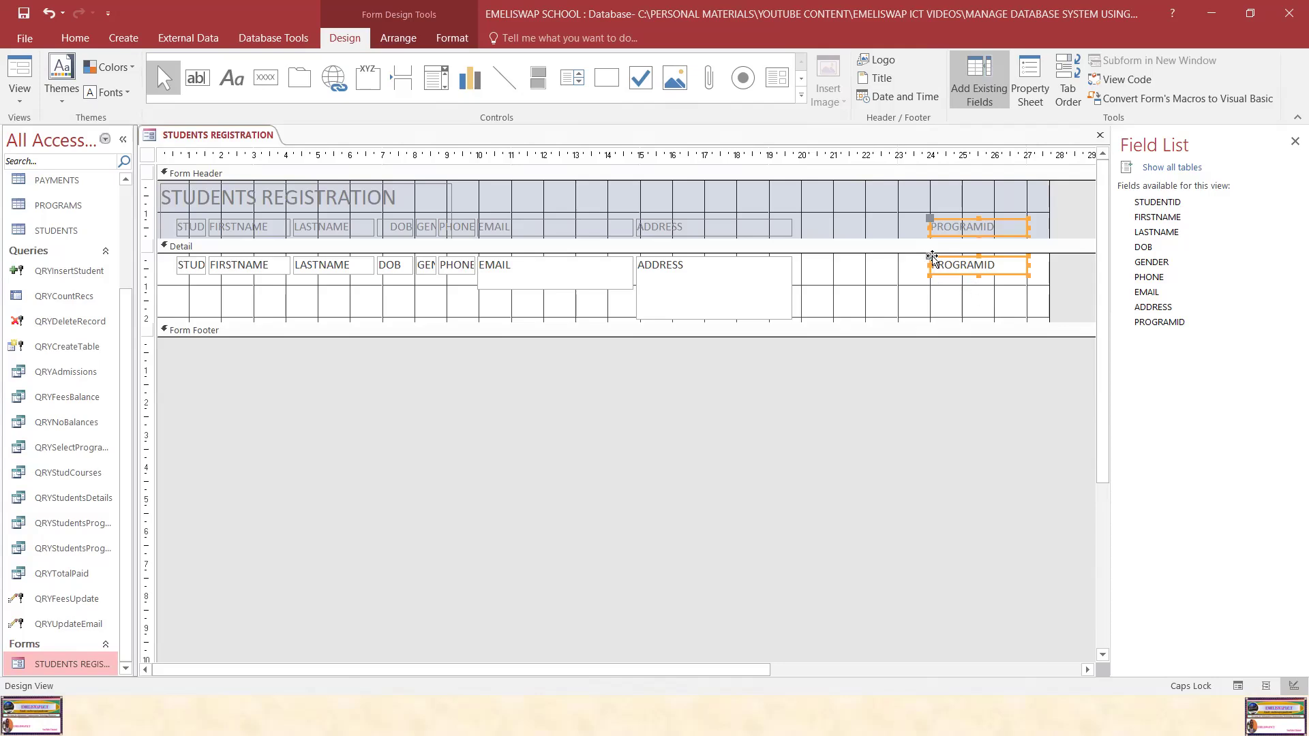
Move the ADDRESS label and text box toward PROGRAMID and widen both to span about 18 to 23.6 cm.
click(747, 231)
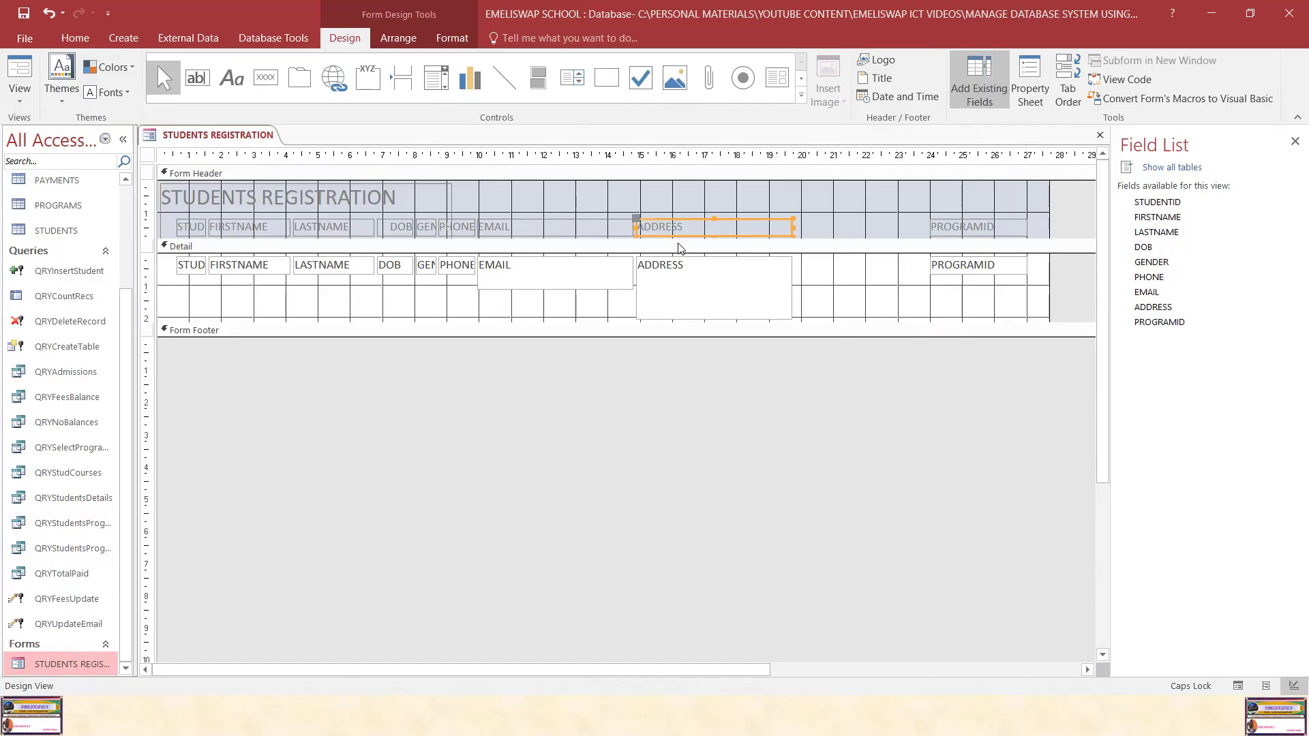
shift+click(677, 268)
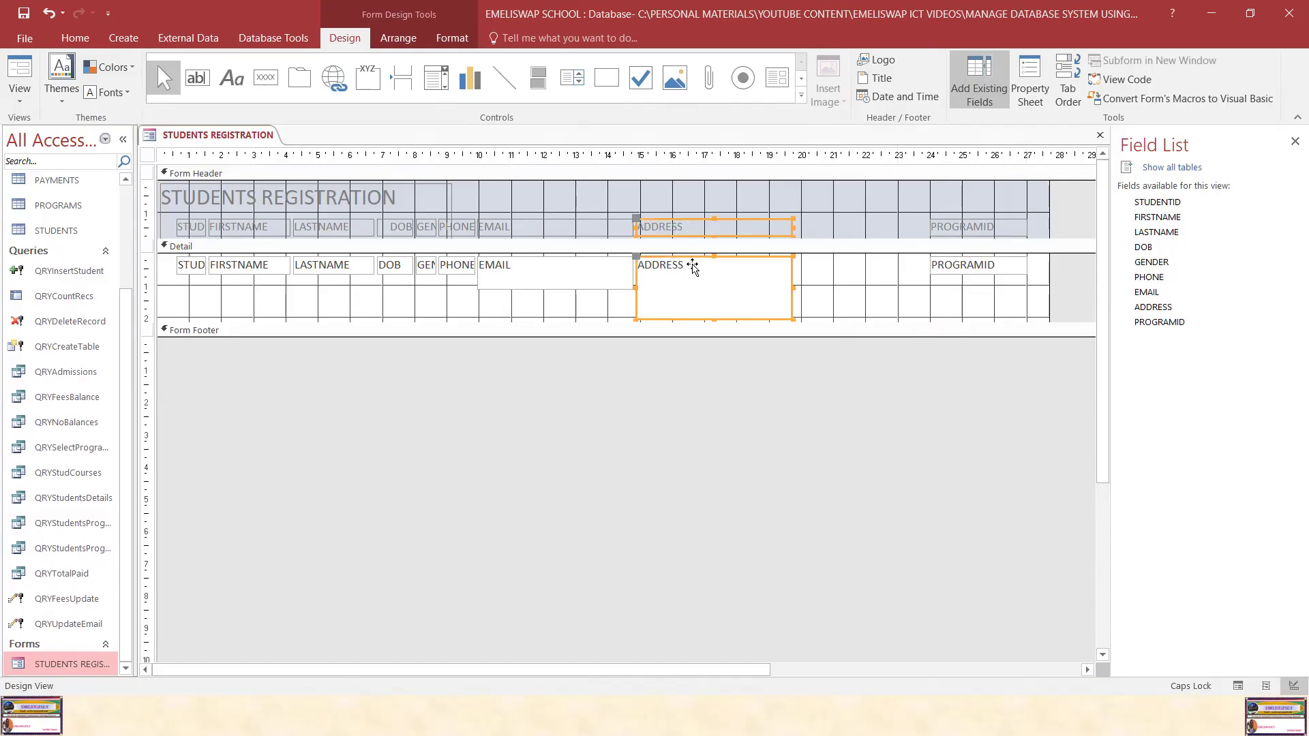
click(791, 280)
drag(791, 280, 920, 270)
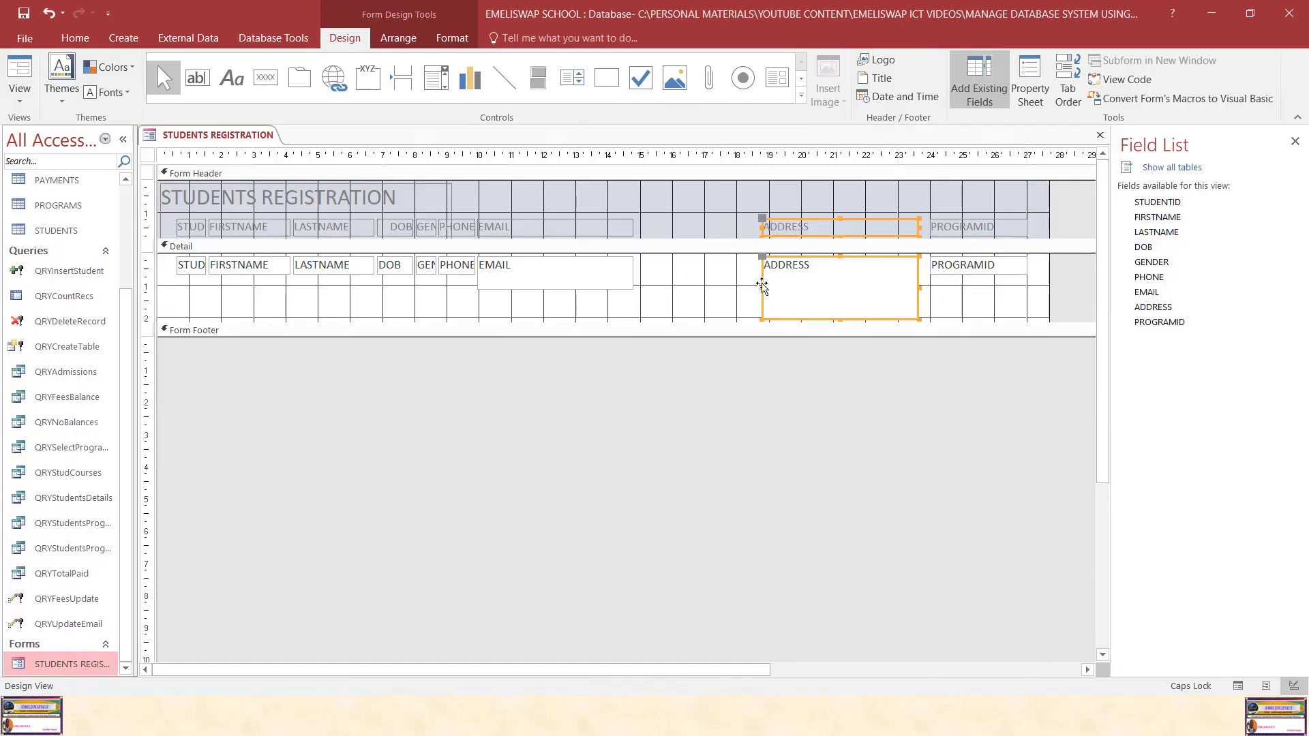
drag(763, 286, 733, 294)
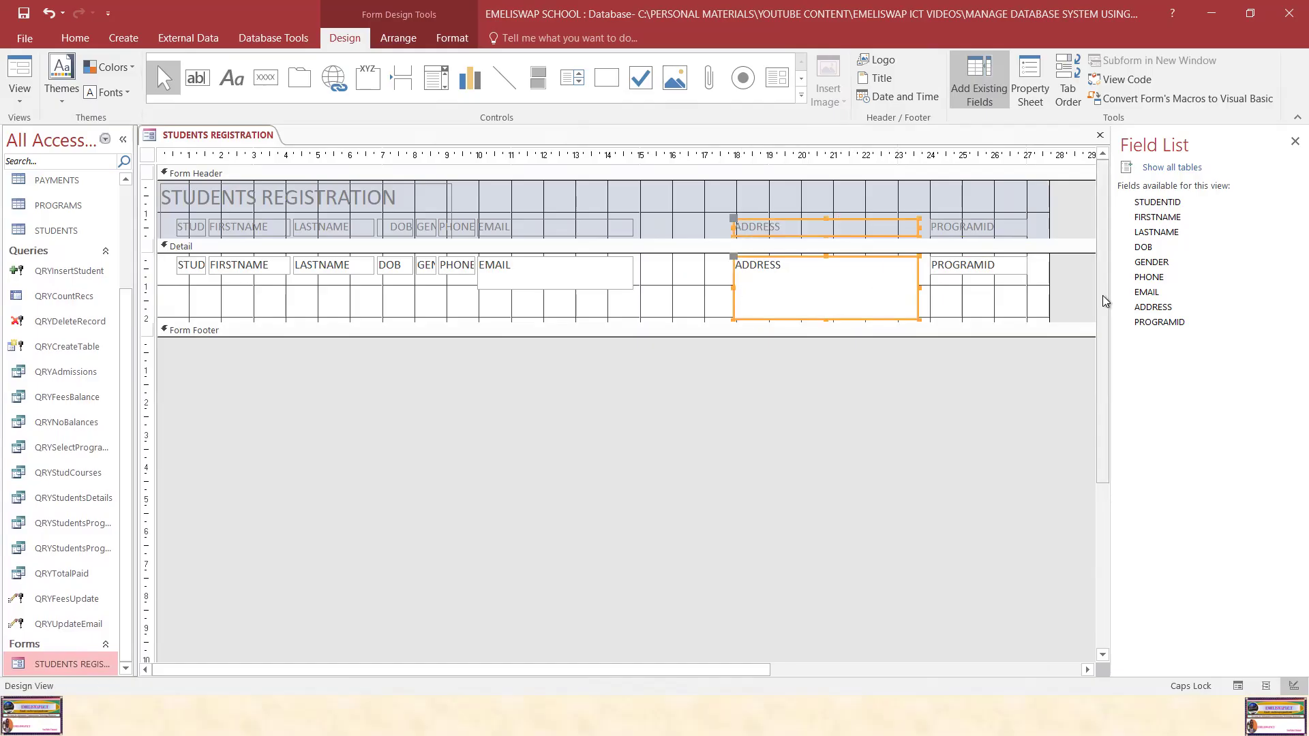
Widen the form to about 28.5 cm and resize the PROGRAMID label and text box to span about 25.5 to 28.4 cm.
click(976, 228)
shift+click(979, 266)
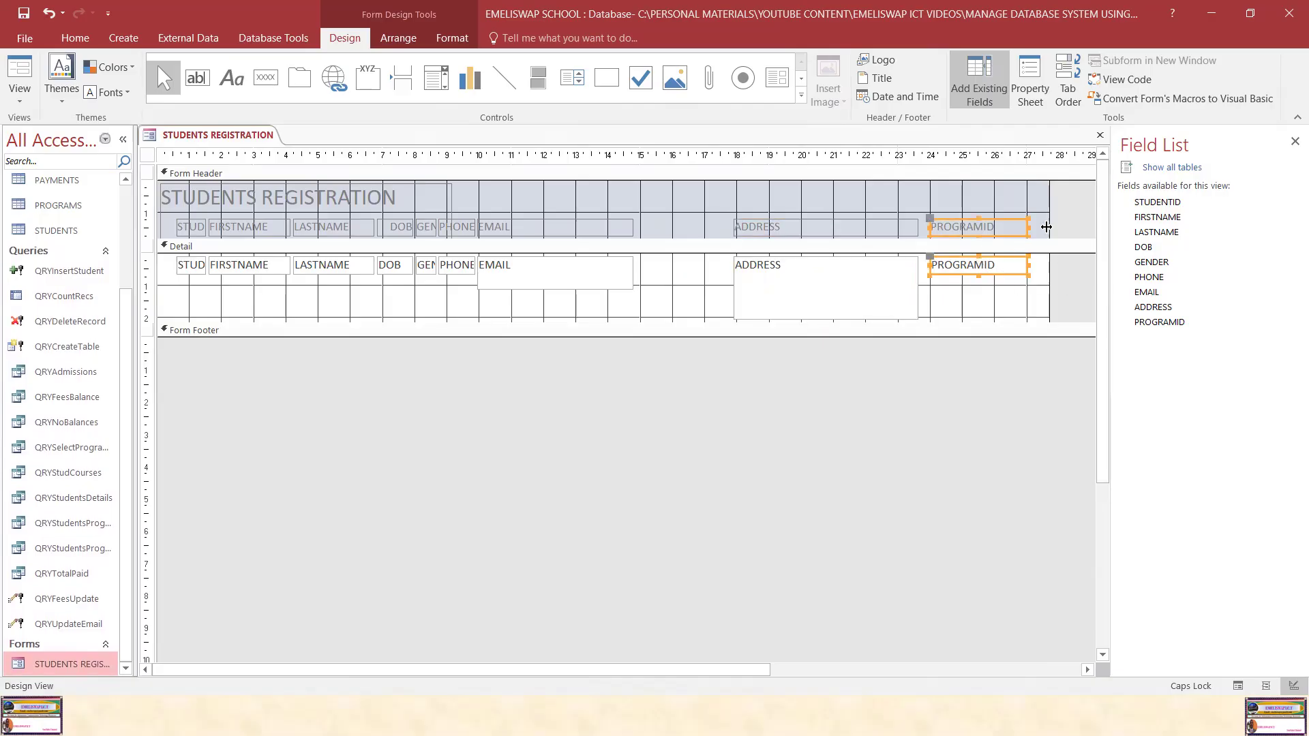
drag(1047, 227, 1076, 227)
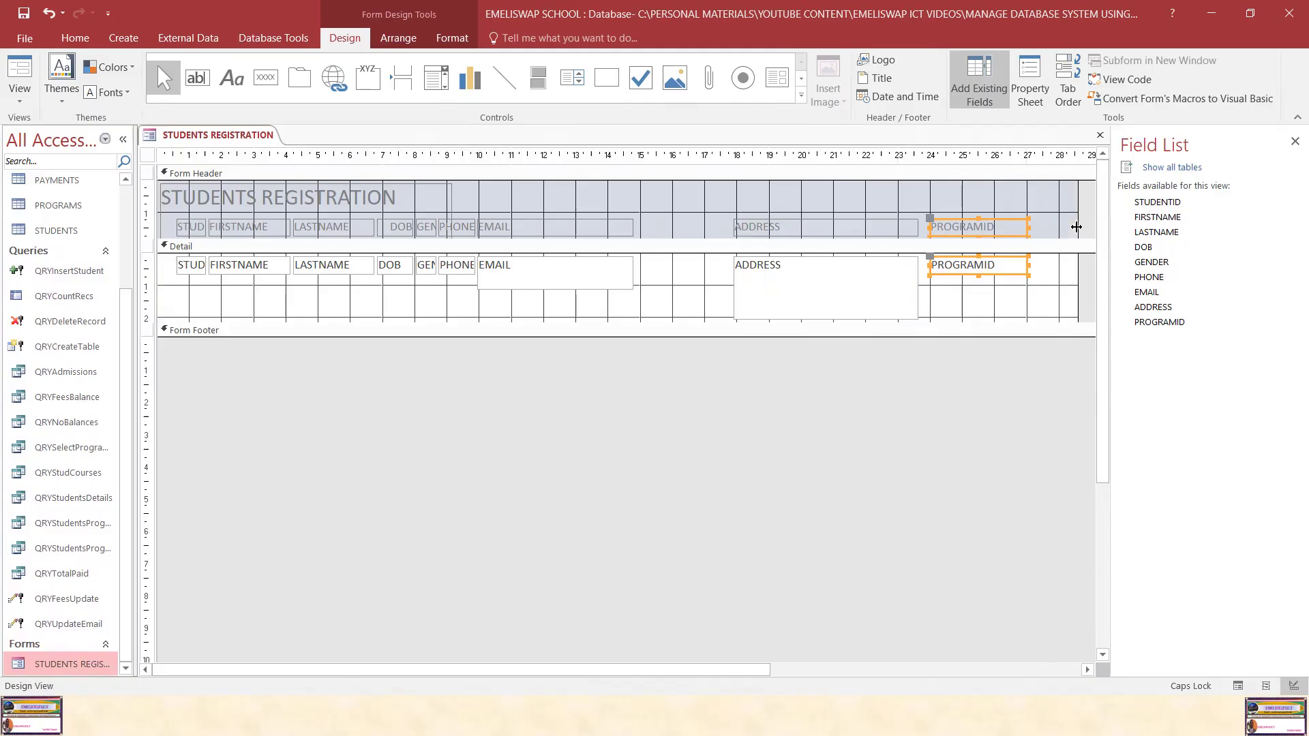
click(1029, 234)
drag(1029, 264, 1074, 261)
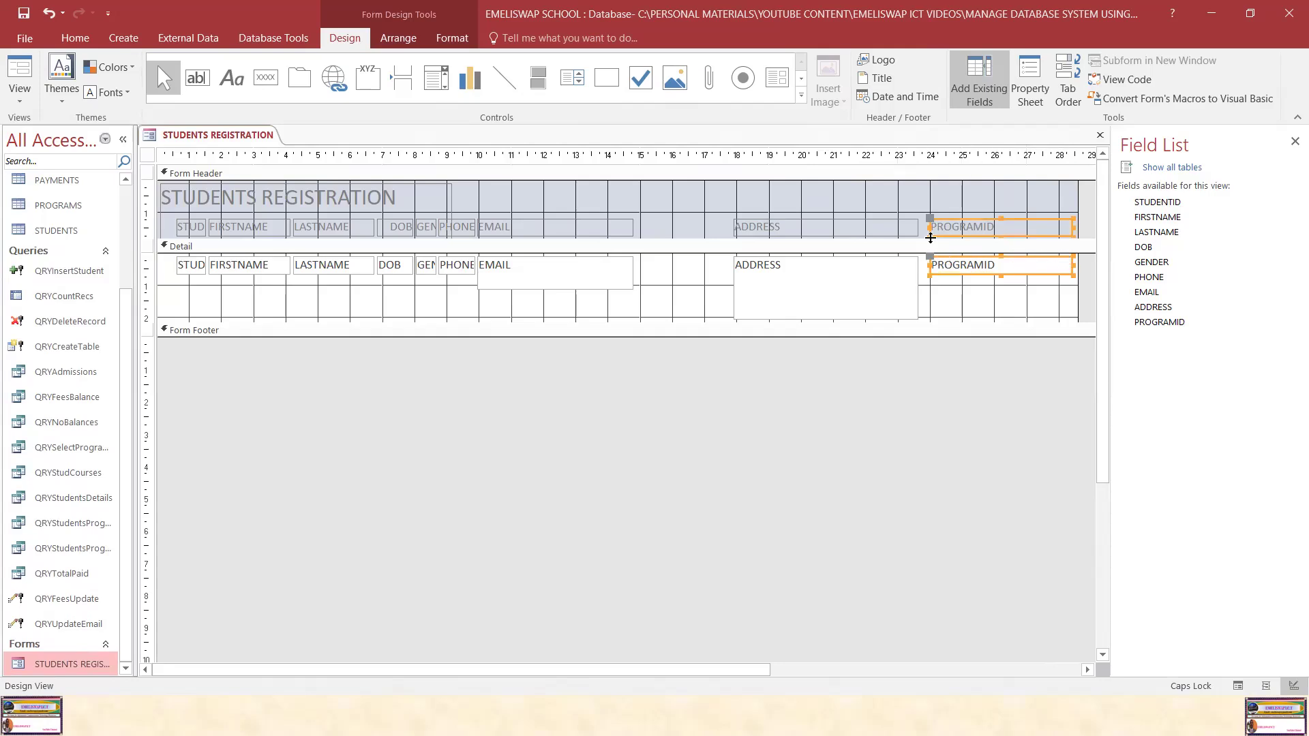
drag(931, 227, 982, 229)
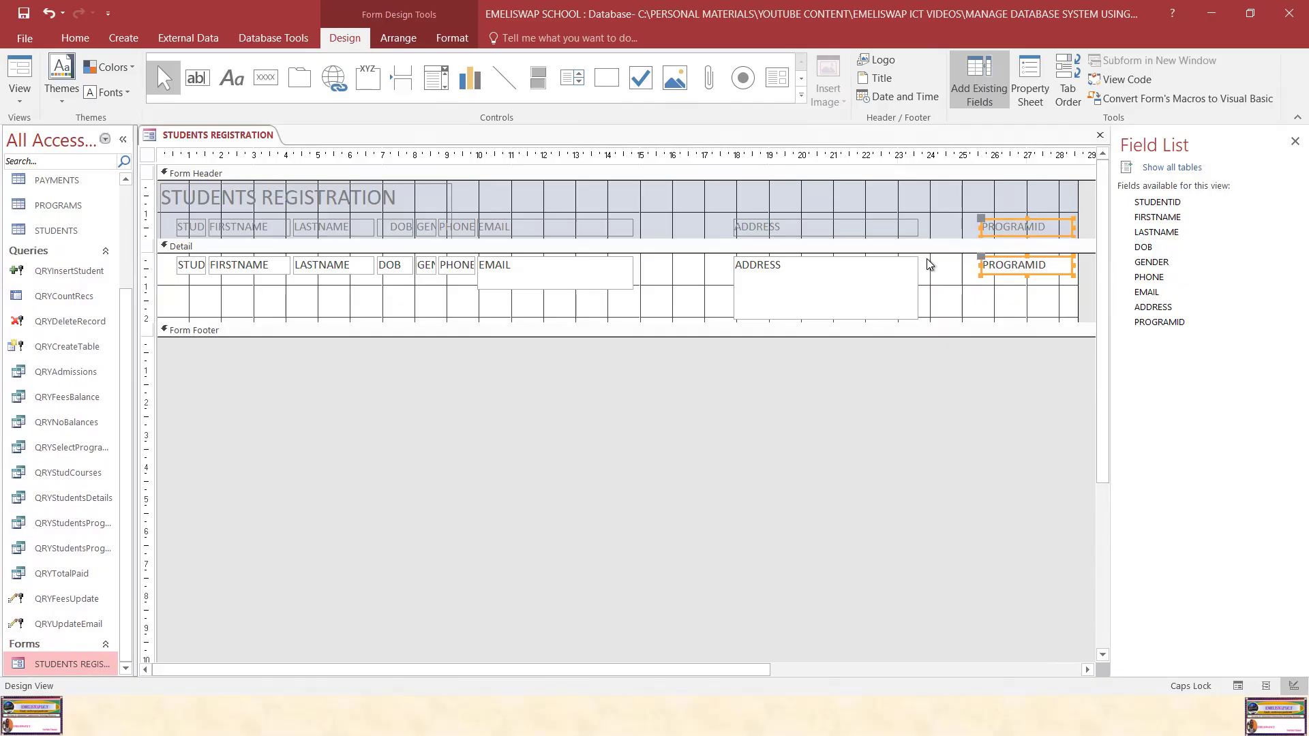
Shift the ADDRESS label and text box next to PROGRAMID, starting at about 19.6 cm.
click(838, 228)
shift+click(847, 274)
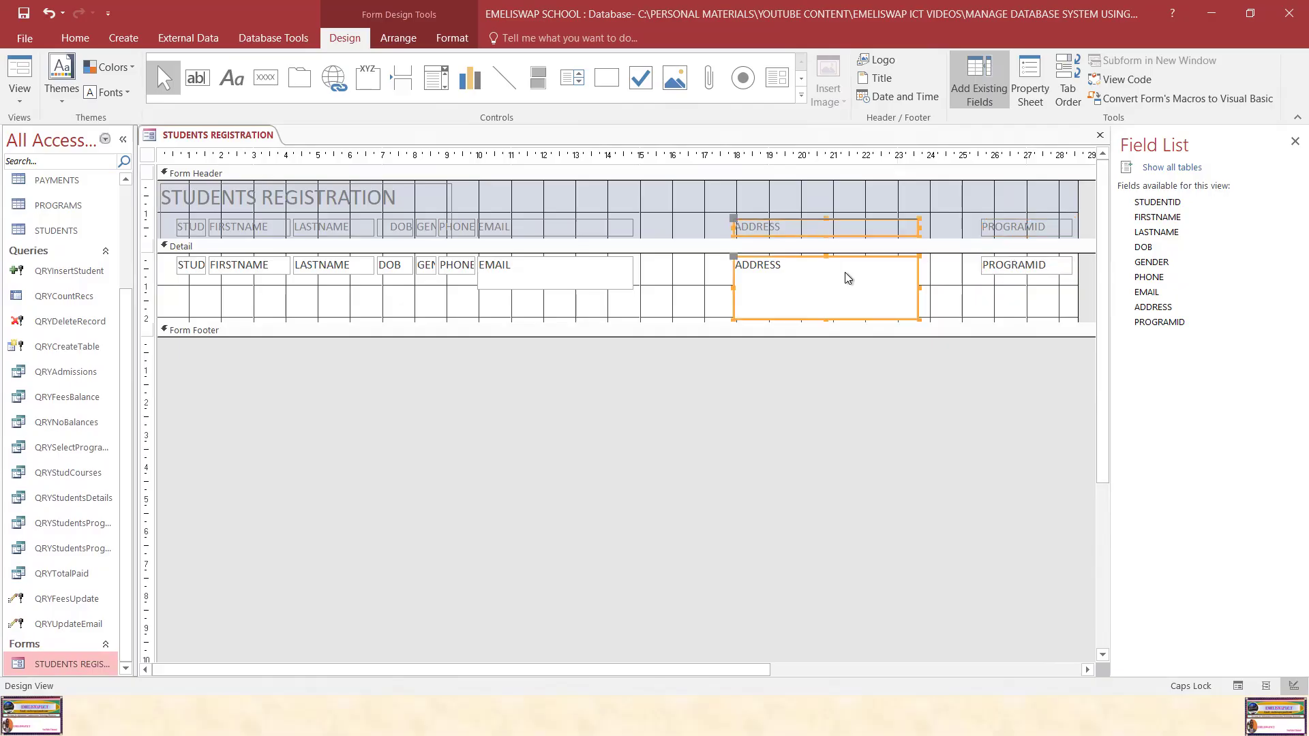
drag(915, 279, 969, 276)
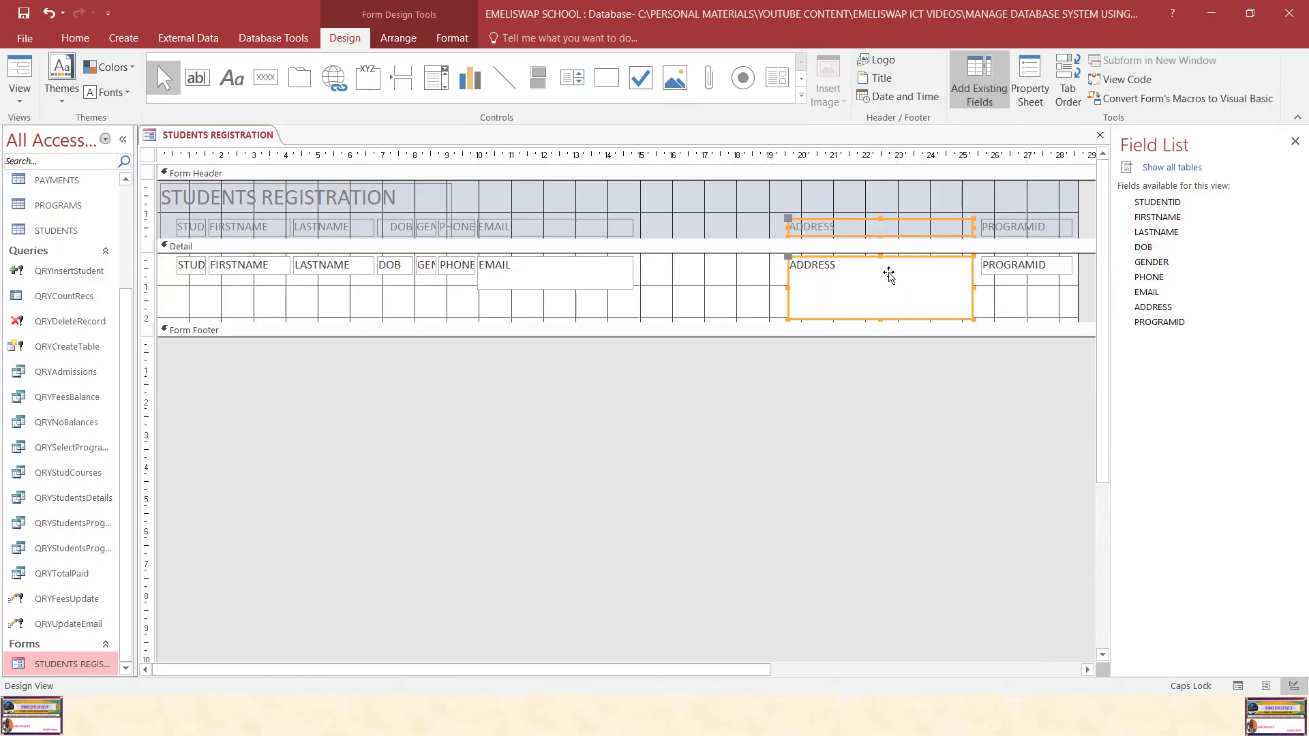
Move the EMAIL label and text box next to ADDRESS, starting at about 14.4 cm.
click(517, 225)
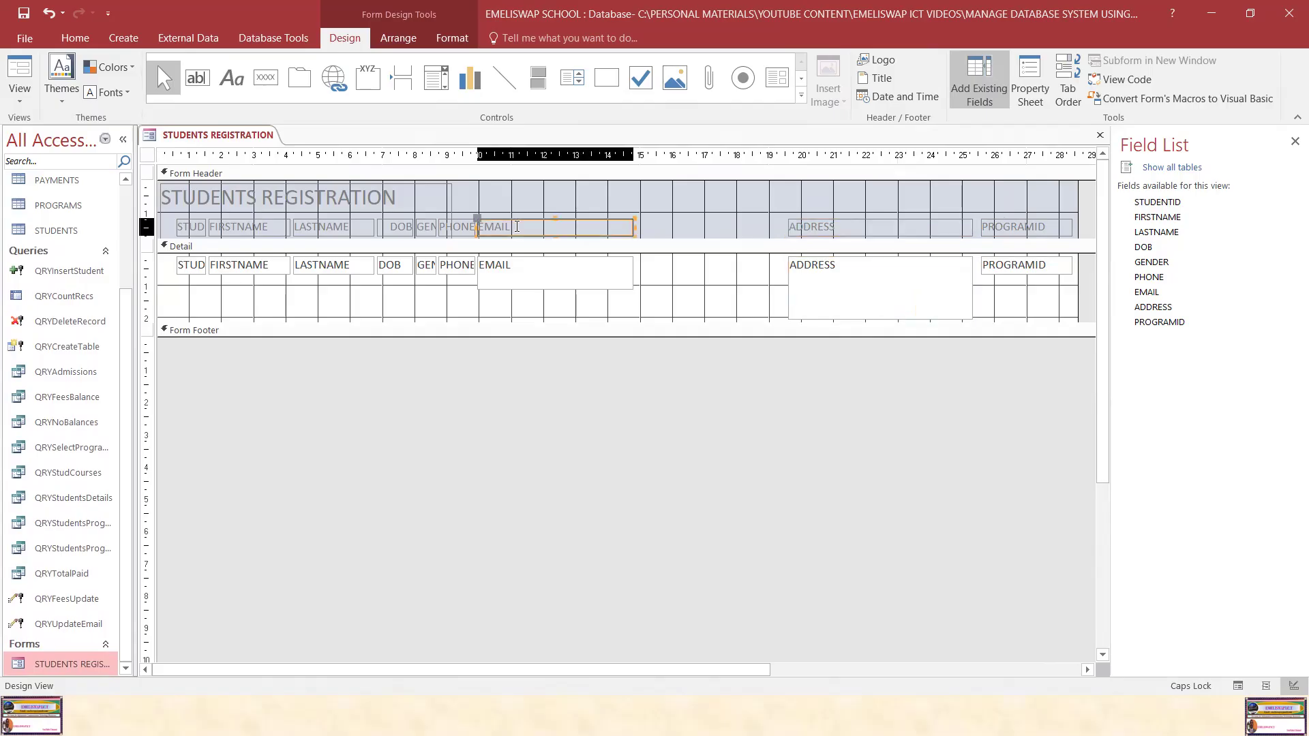
click(526, 275)
drag(600, 273, 722, 275)
drag(734, 272, 745, 274)
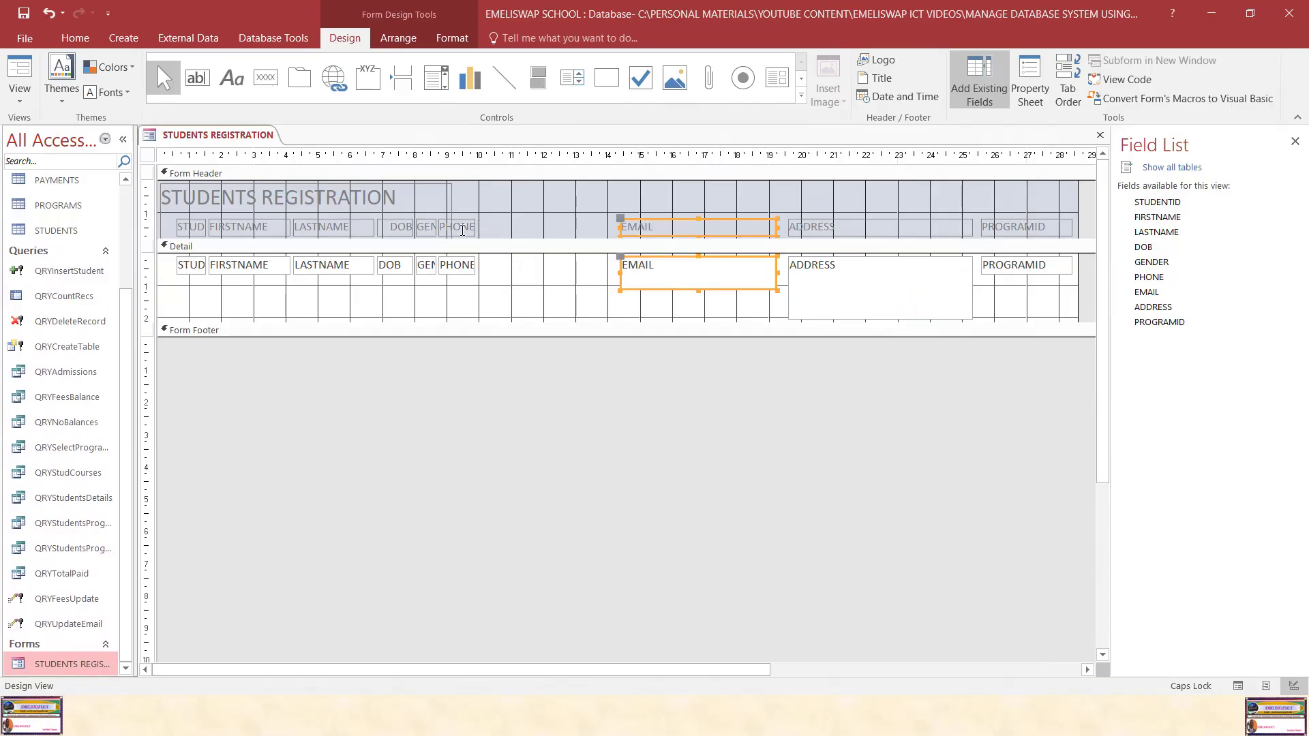
Move the PHONE label and text box next to EMAIL and widen both to span about 12 to 14.2 cm.
click(466, 266)
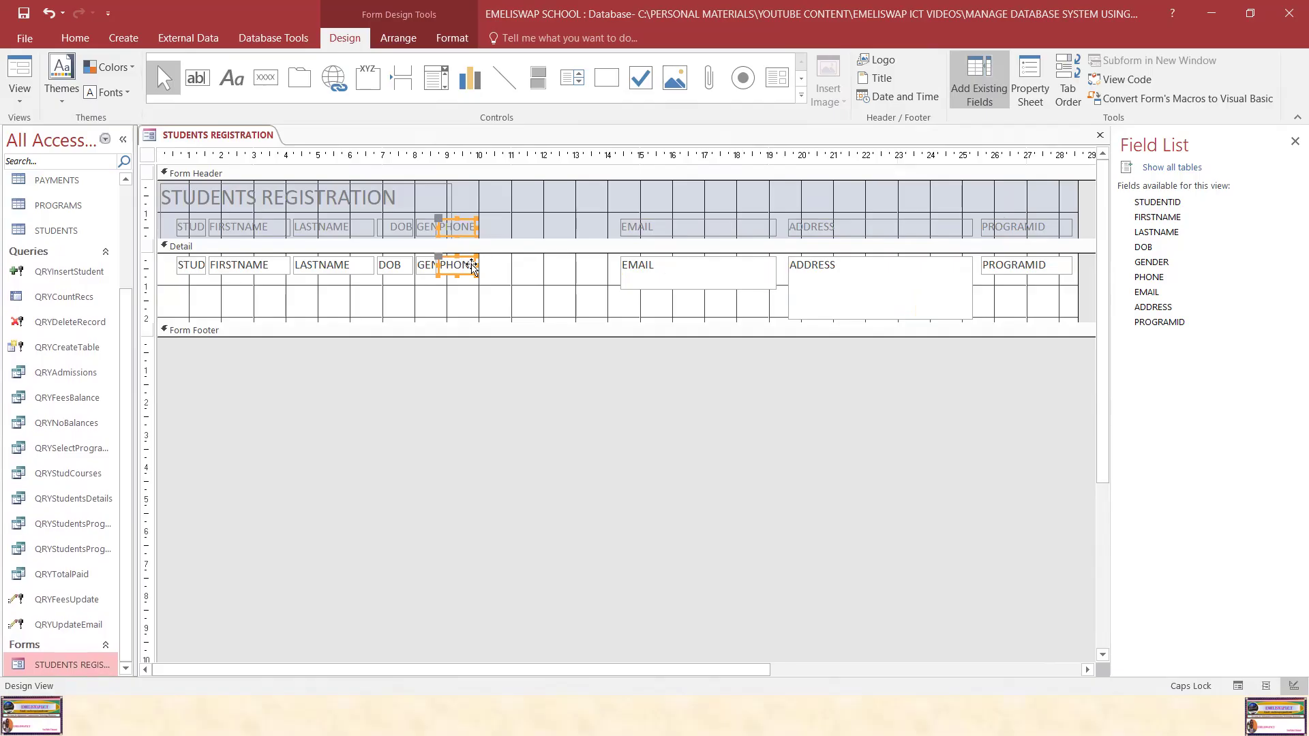
drag(472, 266, 611, 265)
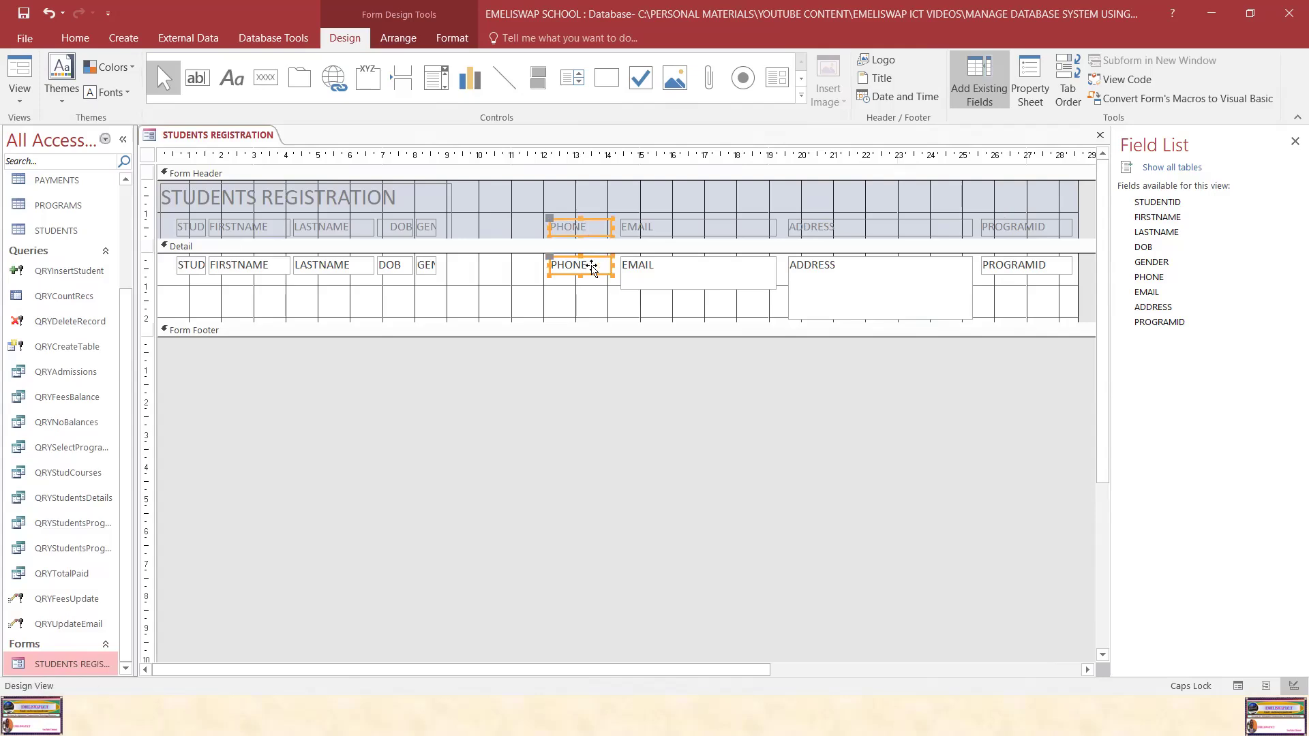
click(549, 266)
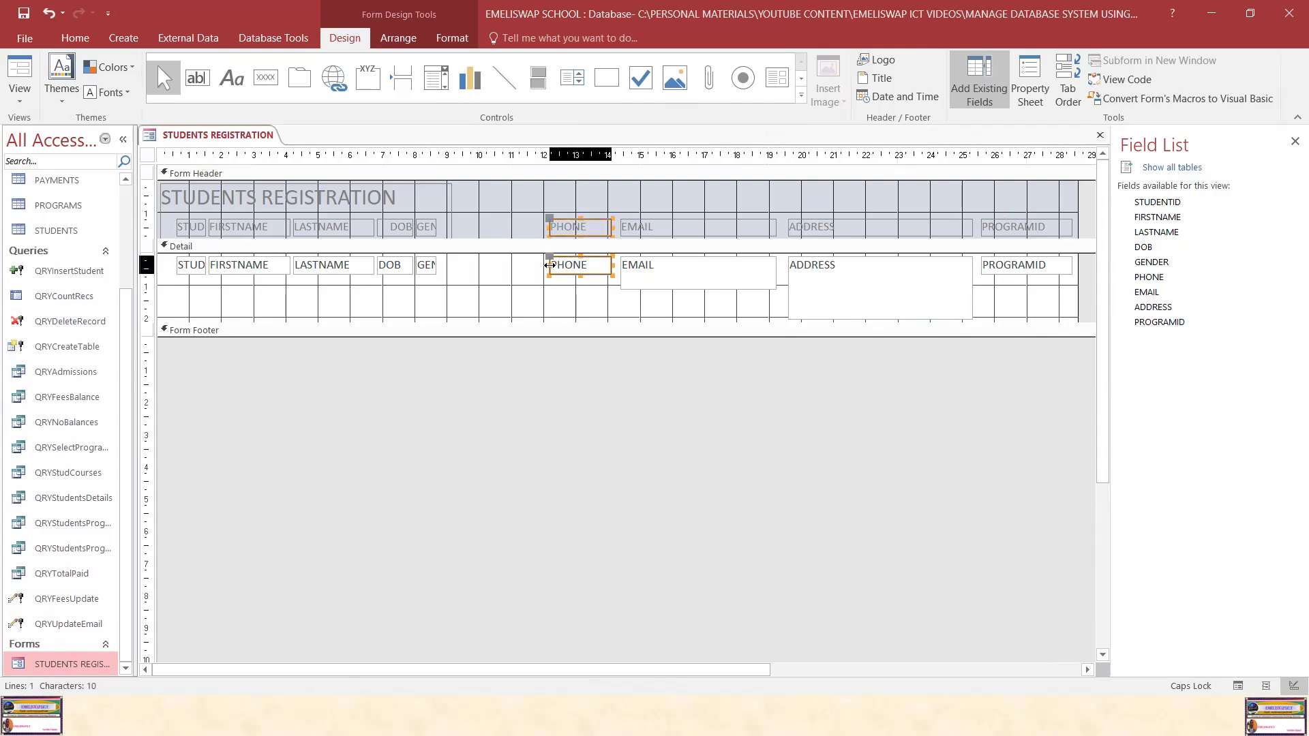
drag(547, 265, 543, 266)
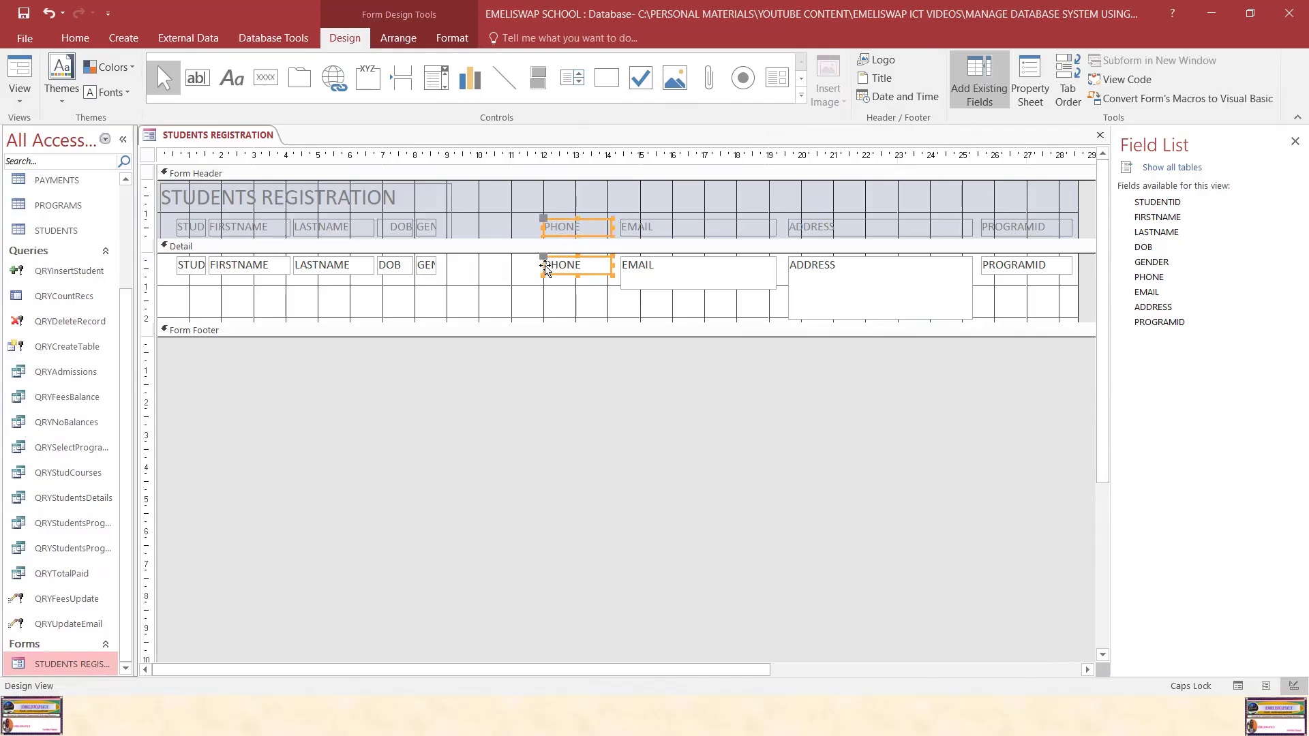
click(496, 231)
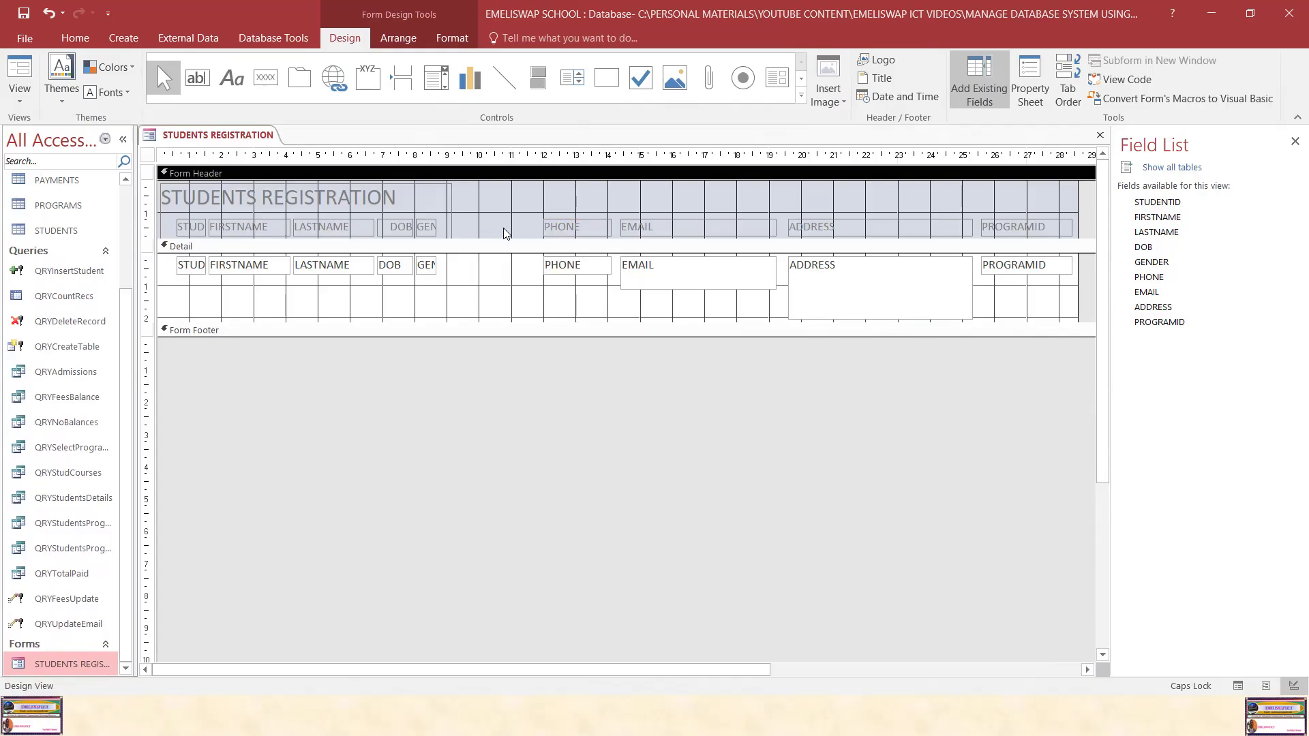
click(416, 231)
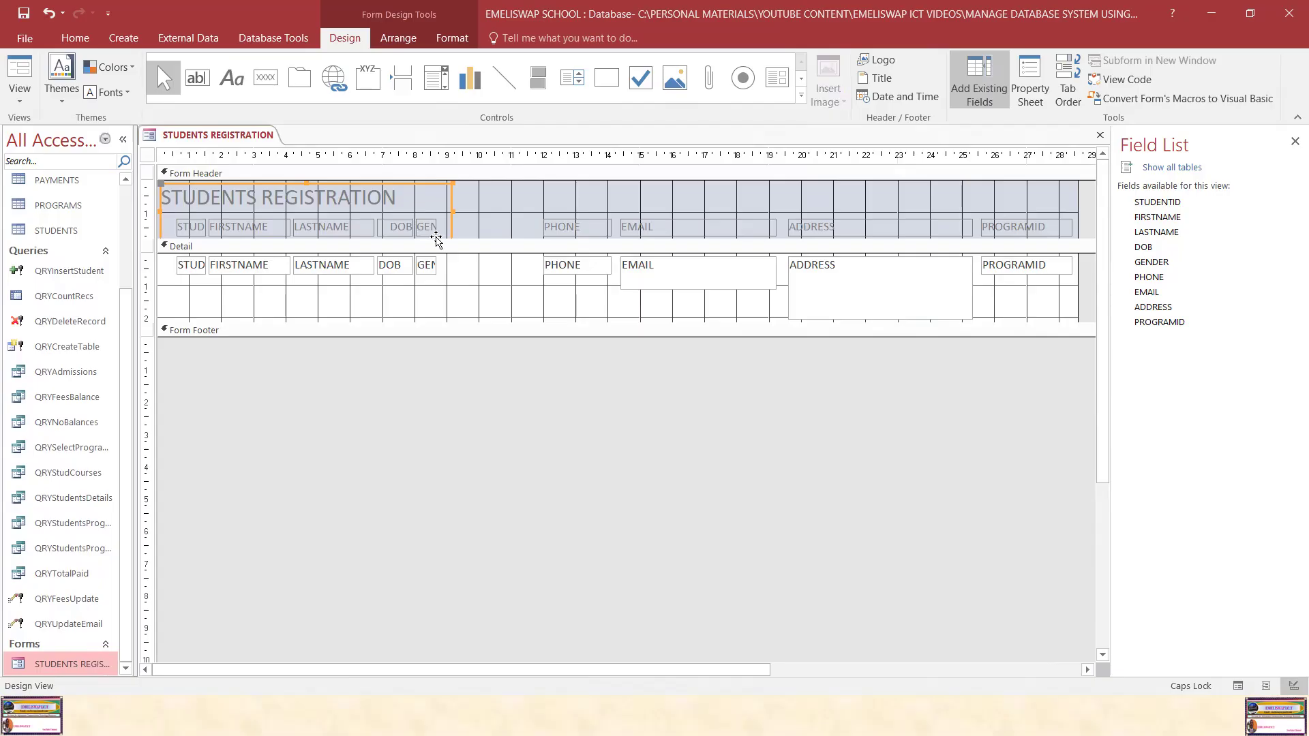
key(Delete)
key(ctrl+z)
Move the STUDENTS REGISTRATION title clear of the GENDER label, starting at about 13 cm in the form header.
click(435, 270)
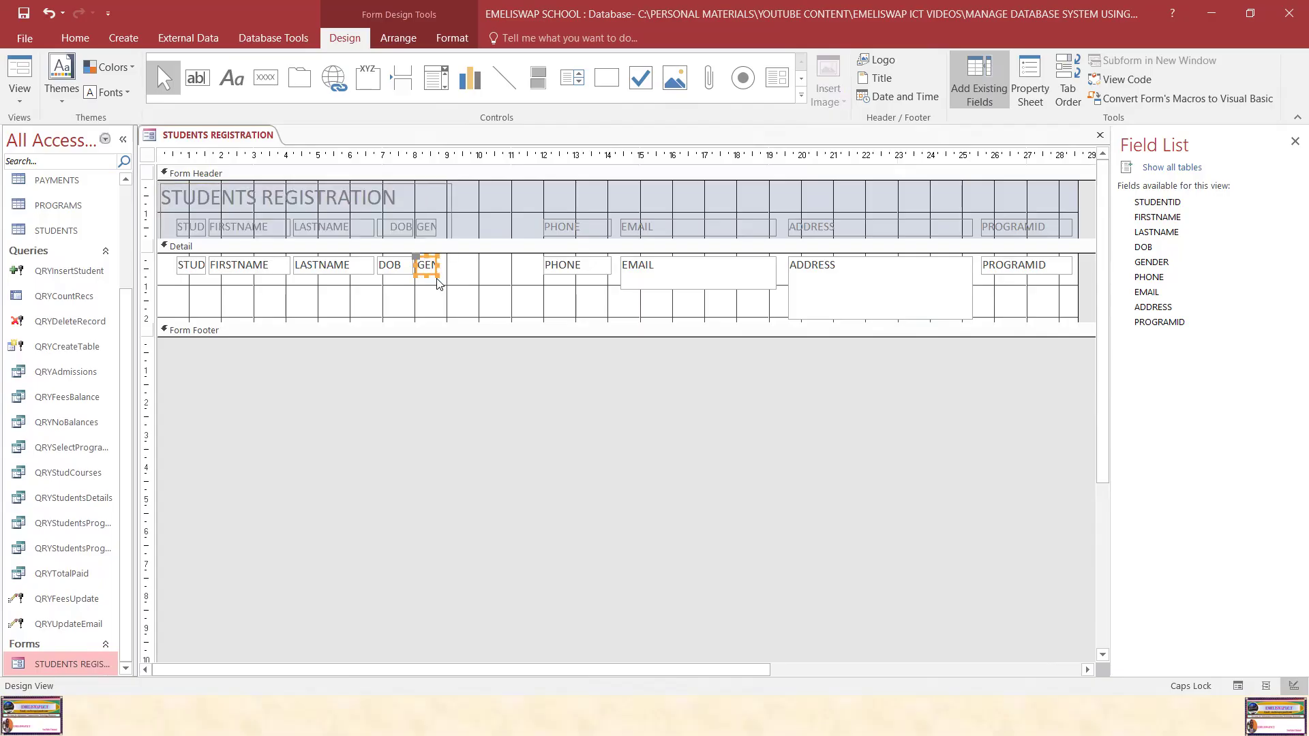
shift+click(425, 227)
drag(425, 227, 439, 164)
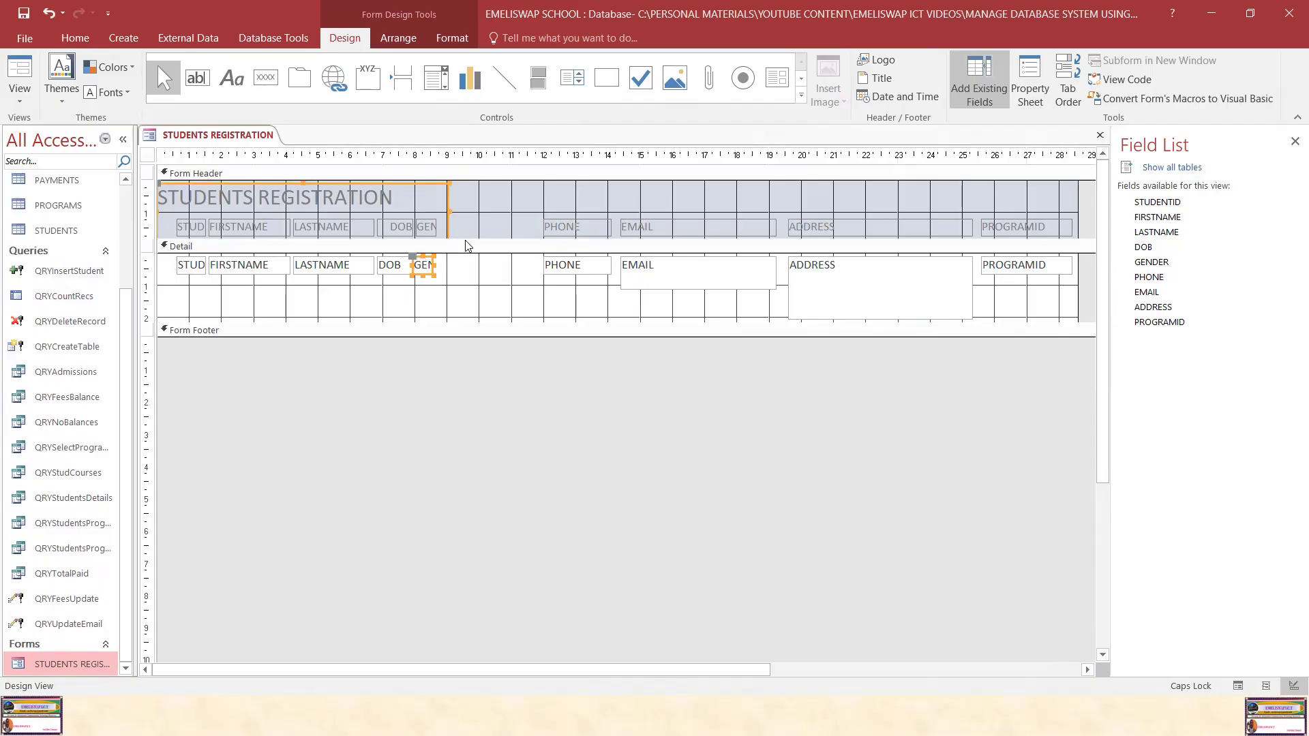
click(423, 220)
click(403, 234)
click(409, 247)
click(442, 216)
drag(448, 200, 870, 197)
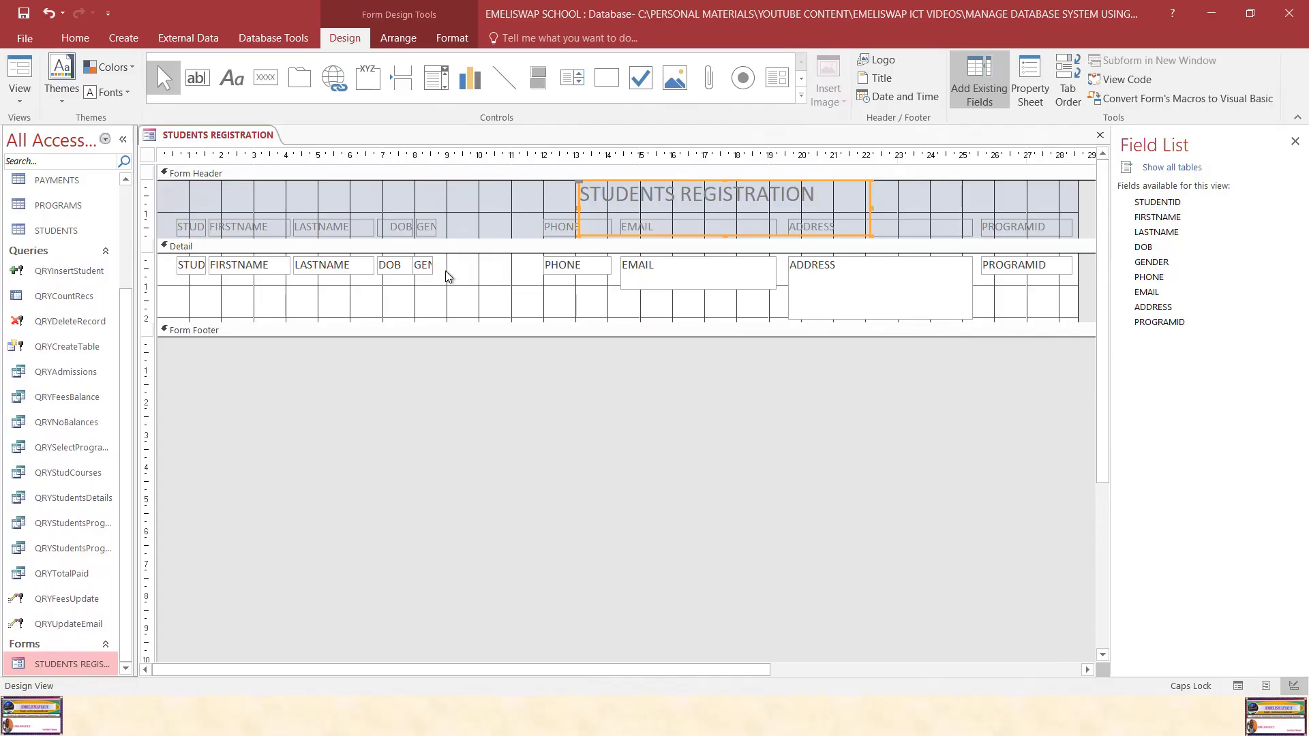
Move the GENDER label and text box next to PHONE and widen both to span about 10.1 to 11.6 cm.
click(427, 231)
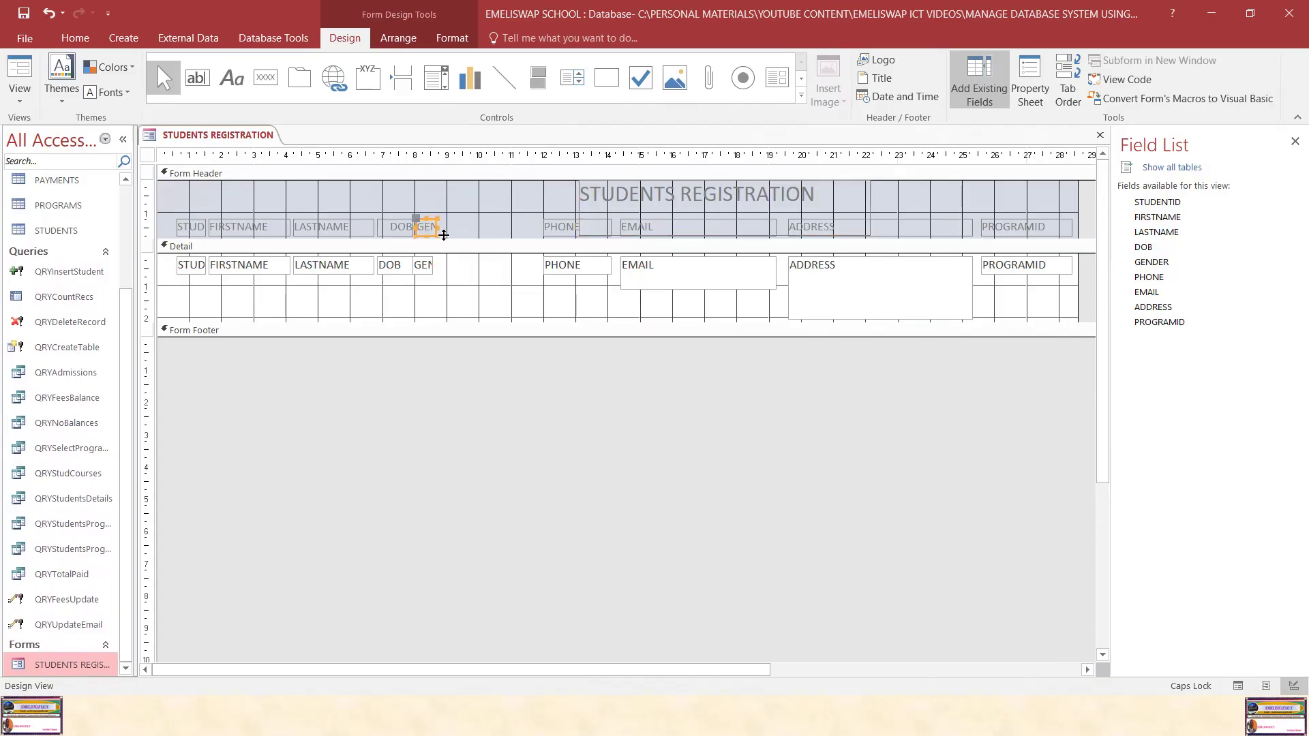
shift+click(423, 266)
drag(432, 266, 511, 269)
Move the DOB label and text box next to GENDER and widen both to span about 7.6 to 10 cm.
click(401, 232)
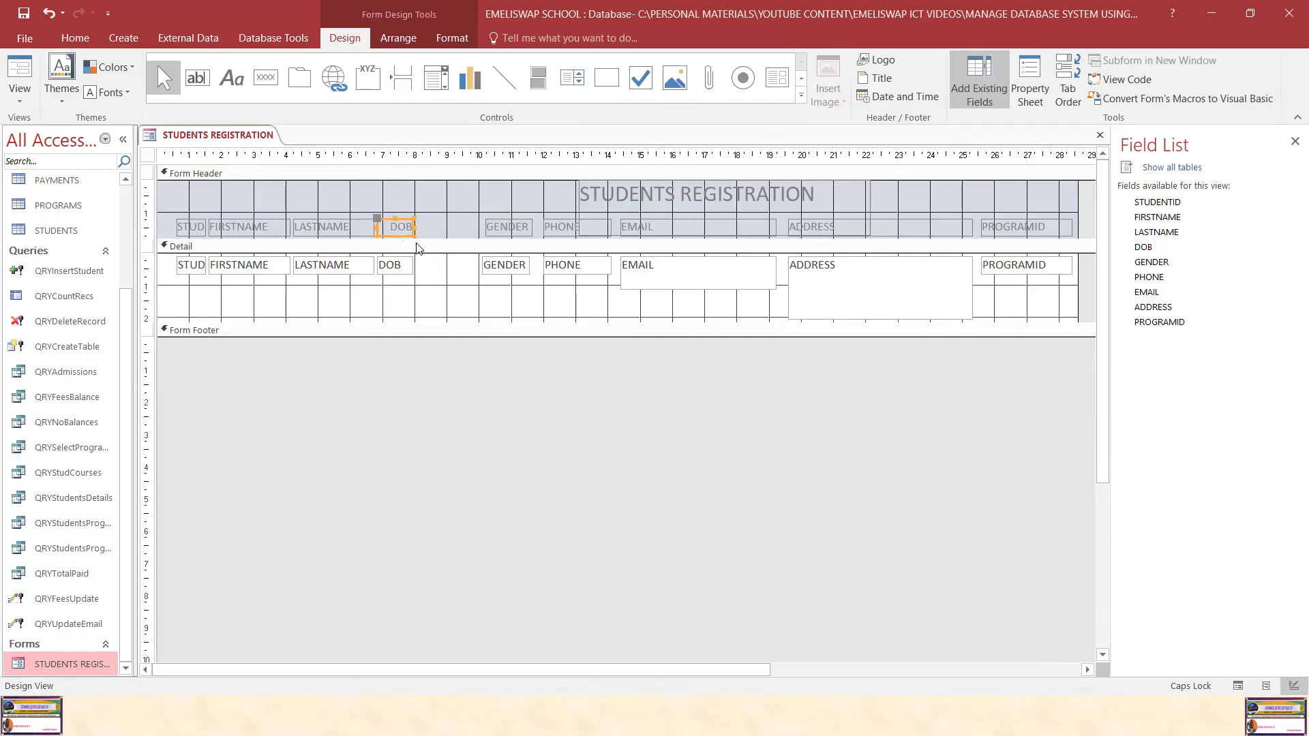
click(403, 269)
drag(415, 264, 447, 274)
Shift the label and text box pairs to start at about 4.9 cm for LASTNAME and 2.2 cm for FIRSTNAME.
click(349, 267)
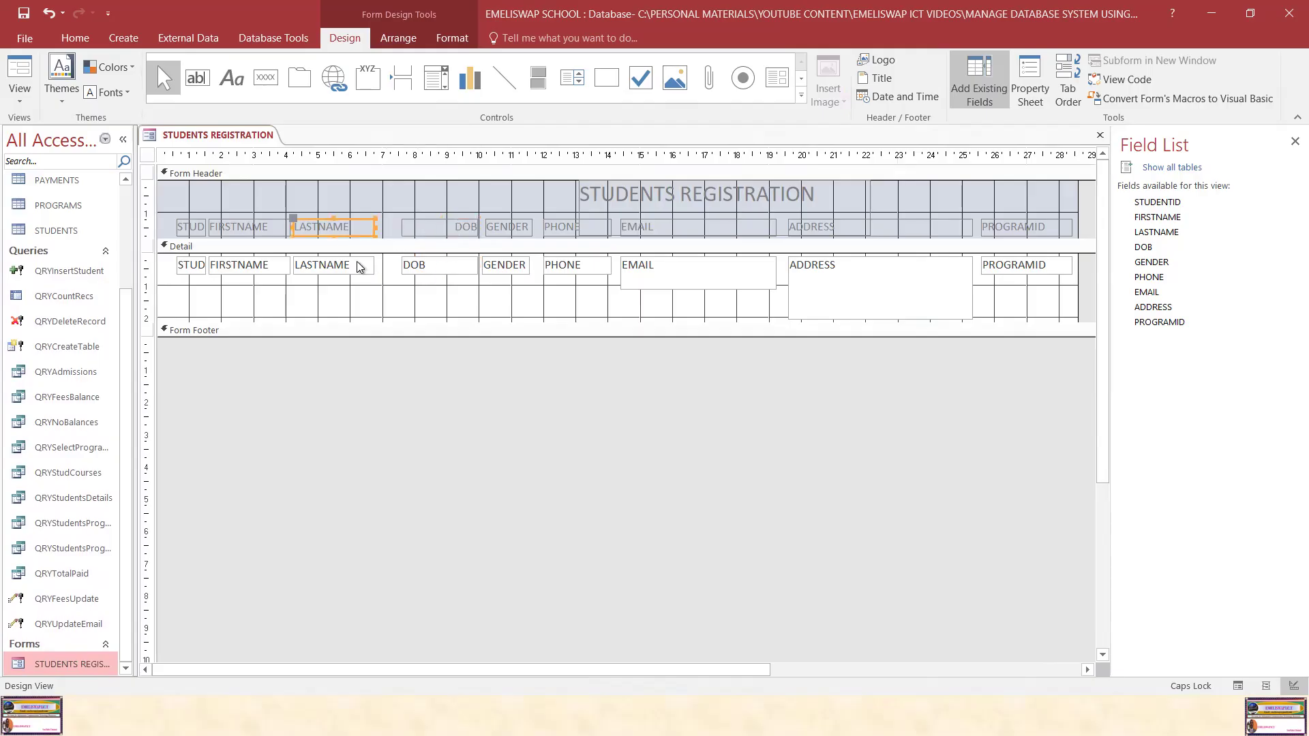
drag(367, 271, 386, 269)
click(263, 235)
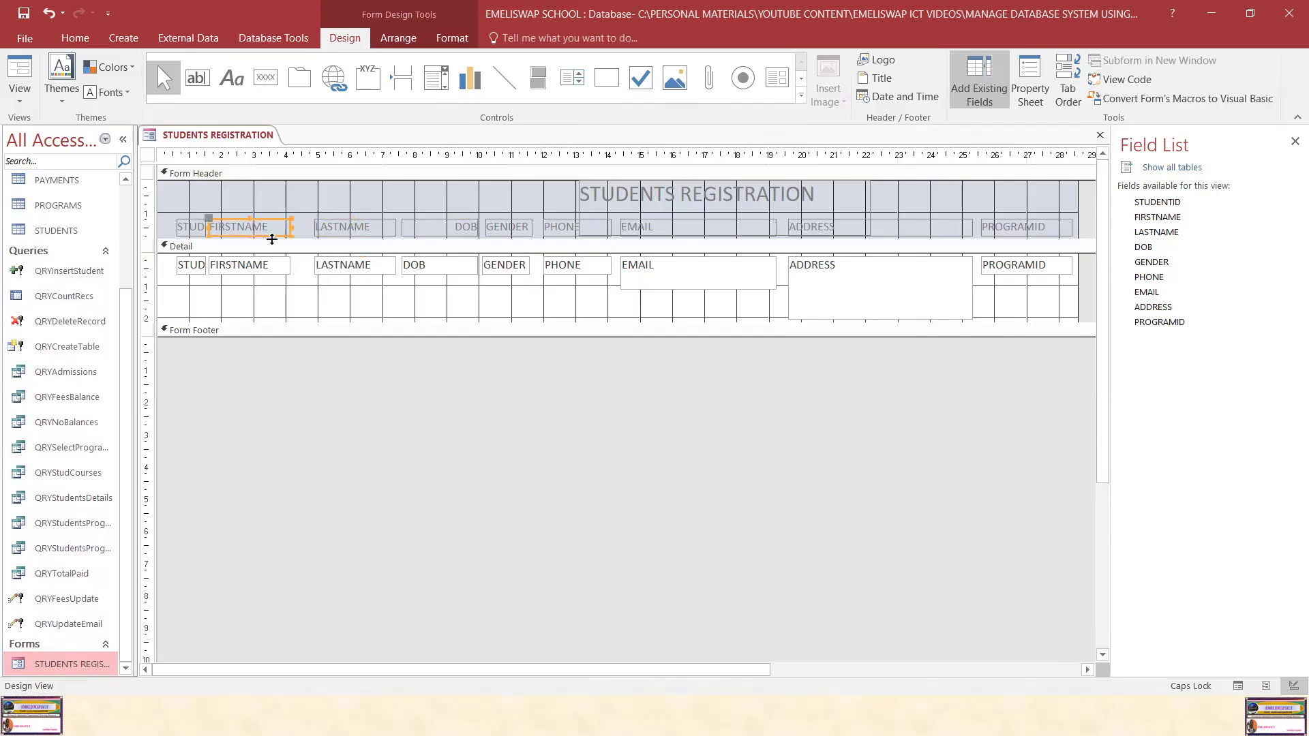
drag(286, 270, 305, 271)
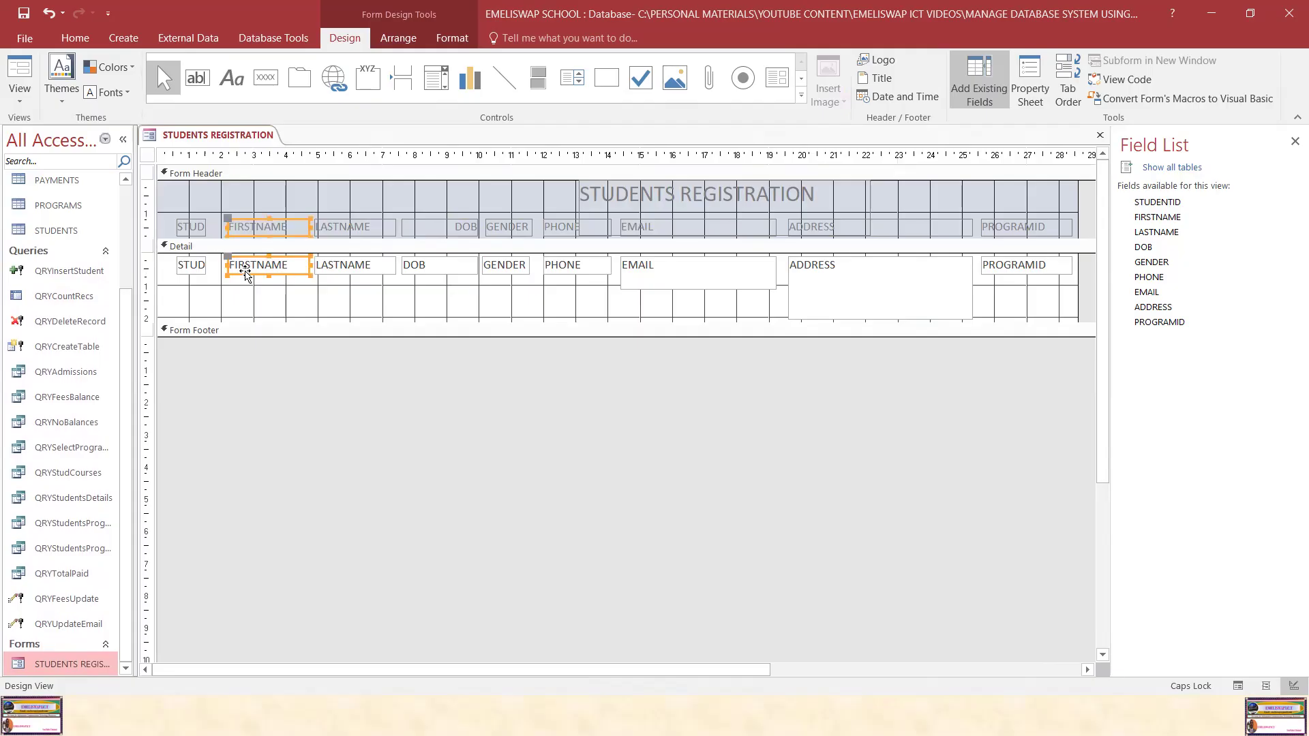
Widen the STUDENTID label to span about 0.3 to 2 cm, and extend its text box to about 2 cm.
click(183, 227)
drag(209, 234, 219, 234)
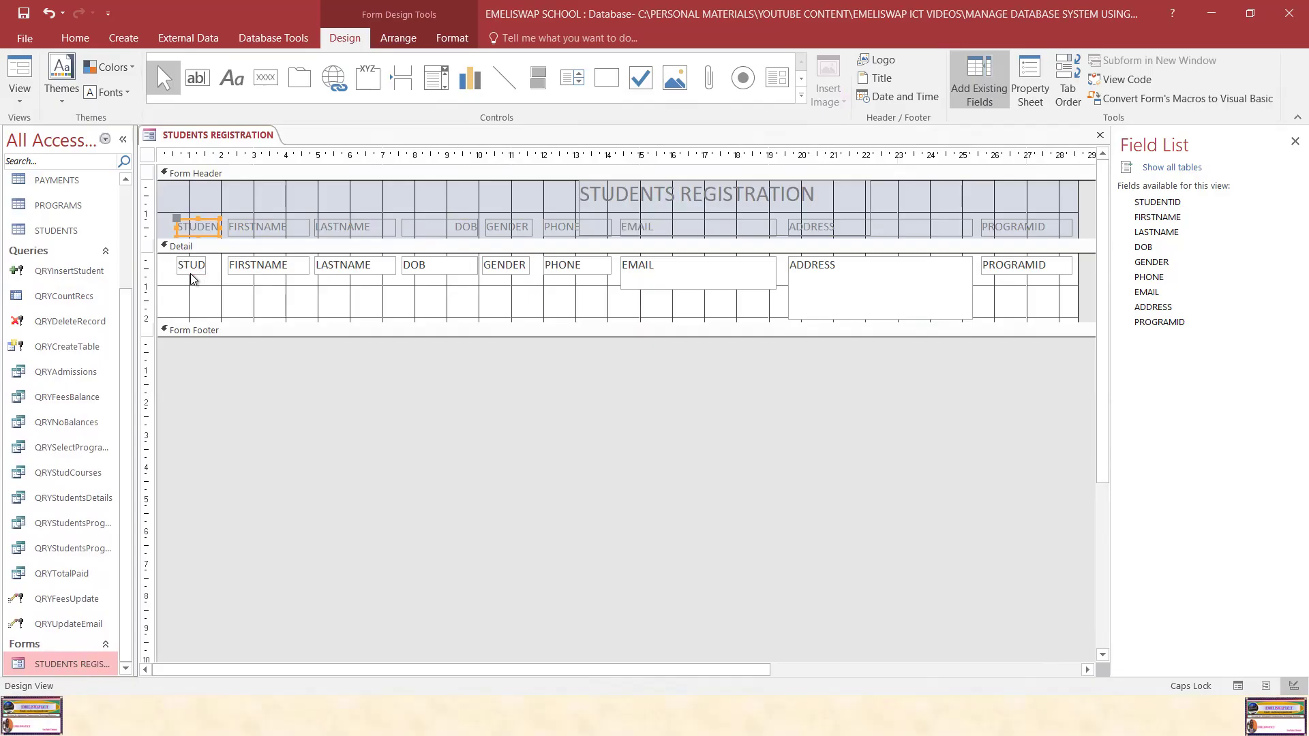
click(181, 268)
drag(204, 263, 220, 265)
click(191, 232)
drag(176, 227, 166, 227)
Move the STUDENTS REGISTRATION title back above the STUDENTID label, starting at about 0.6 cm.
click(862, 228)
click(868, 227)
click(589, 205)
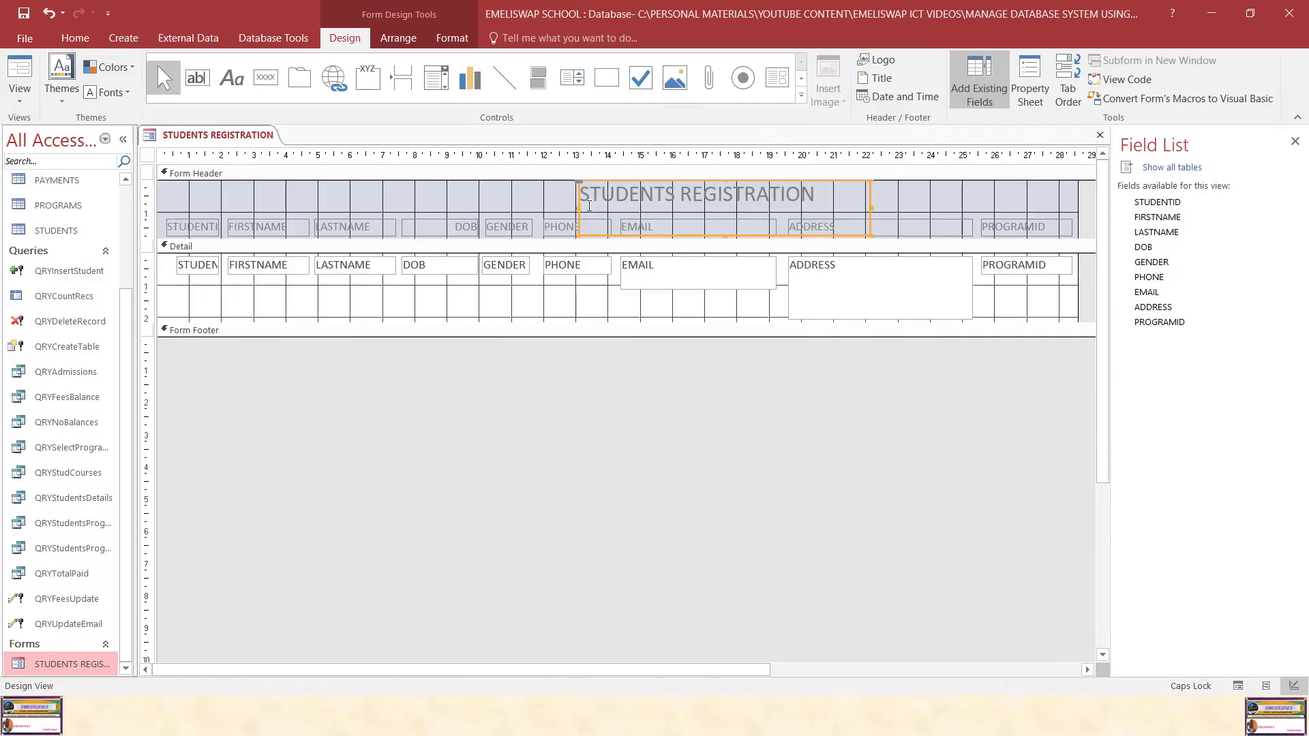
drag(578, 199, 161, 198)
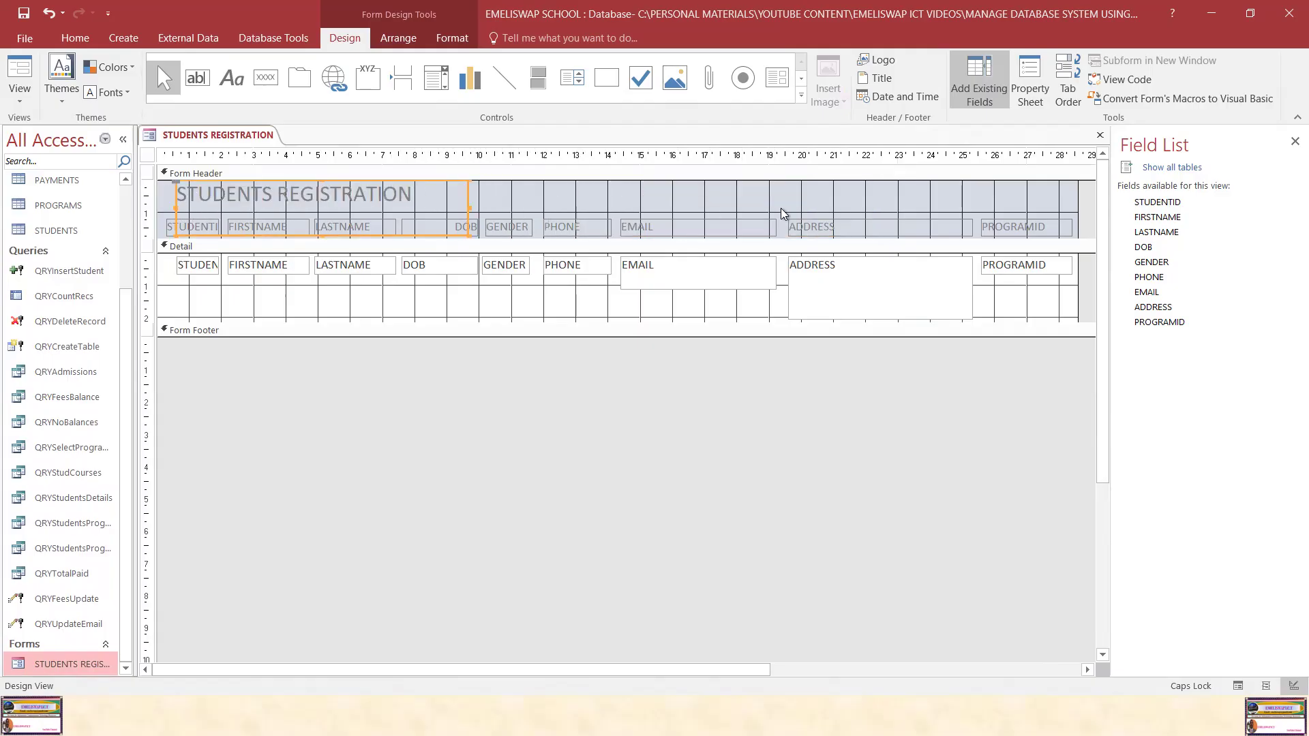
Narrow the ADDRESS label and text box together so their left edges start at about 20.2 cm.
click(835, 227)
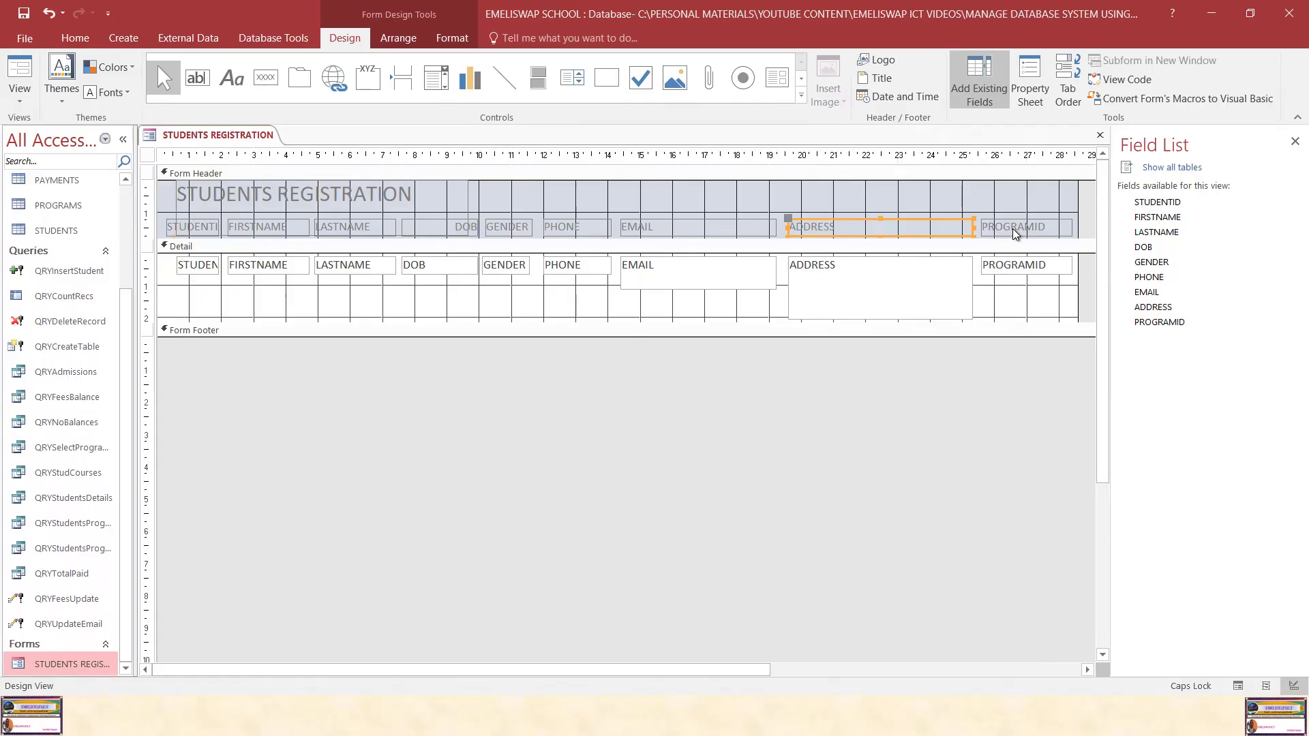
shift+click(843, 270)
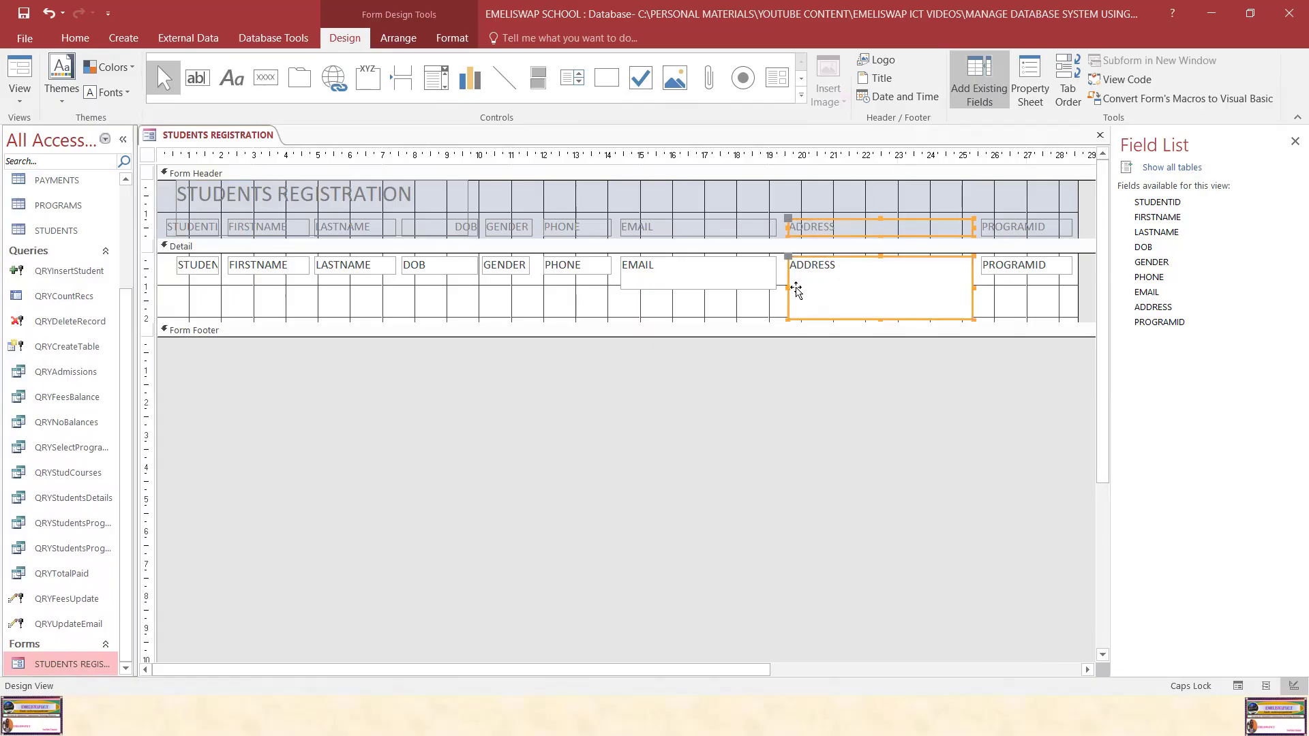
click(804, 285)
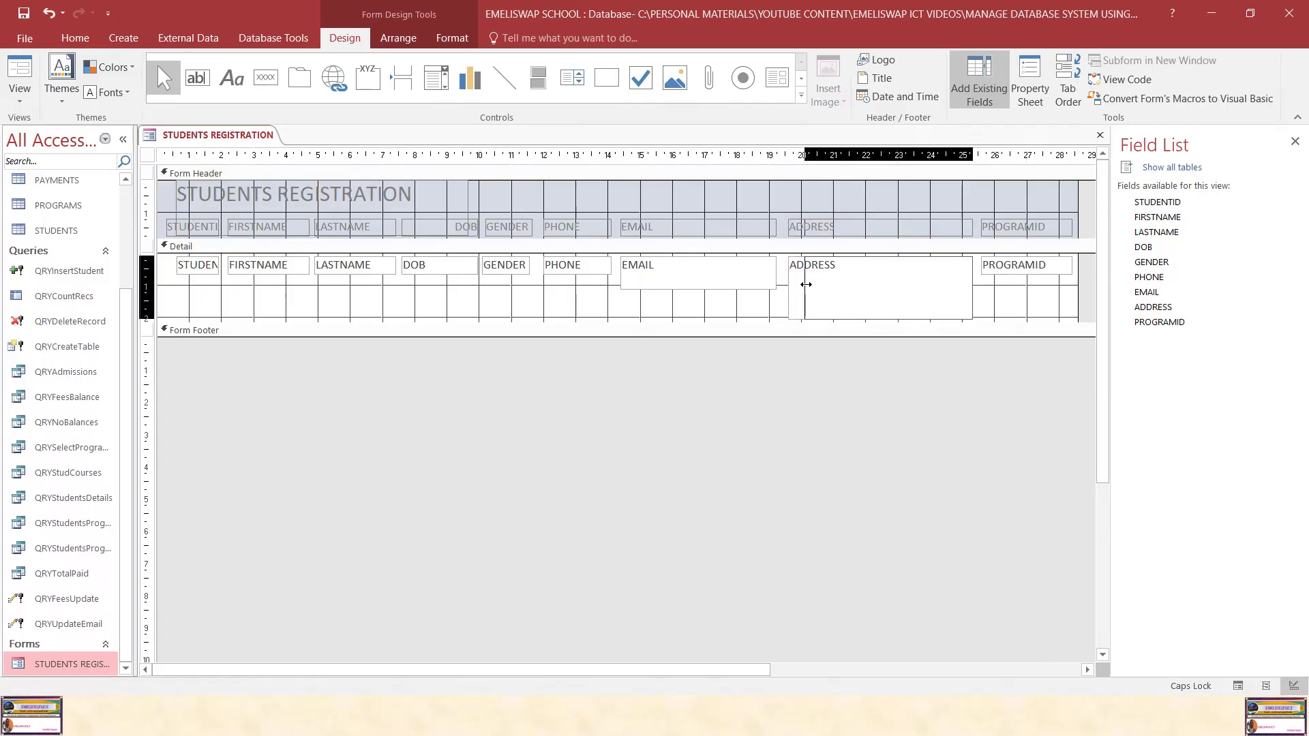
drag(810, 286, 816, 286)
Shift the EMAIL label and text box toward ADDRESS and narrow them to span about 15.4 to 19.7 cm.
click(689, 247)
click(653, 225)
shift+click(654, 272)
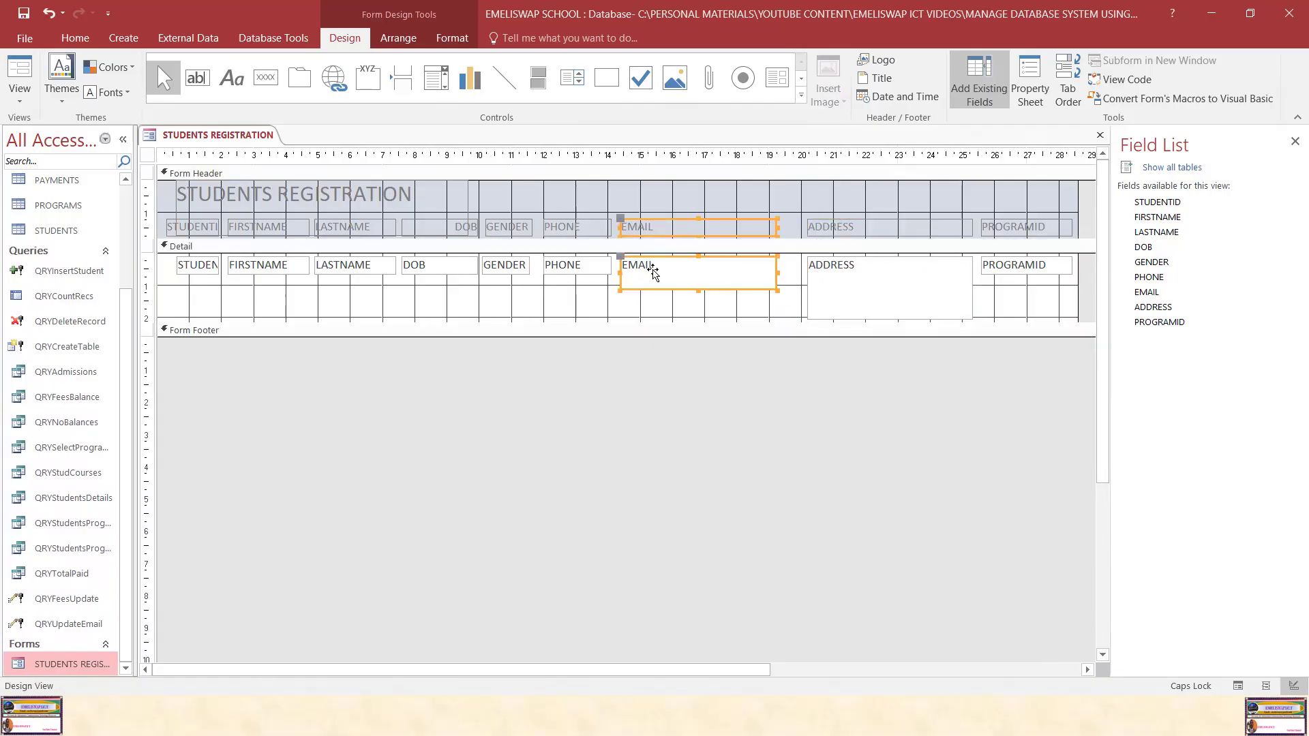
drag(620, 274, 637, 274)
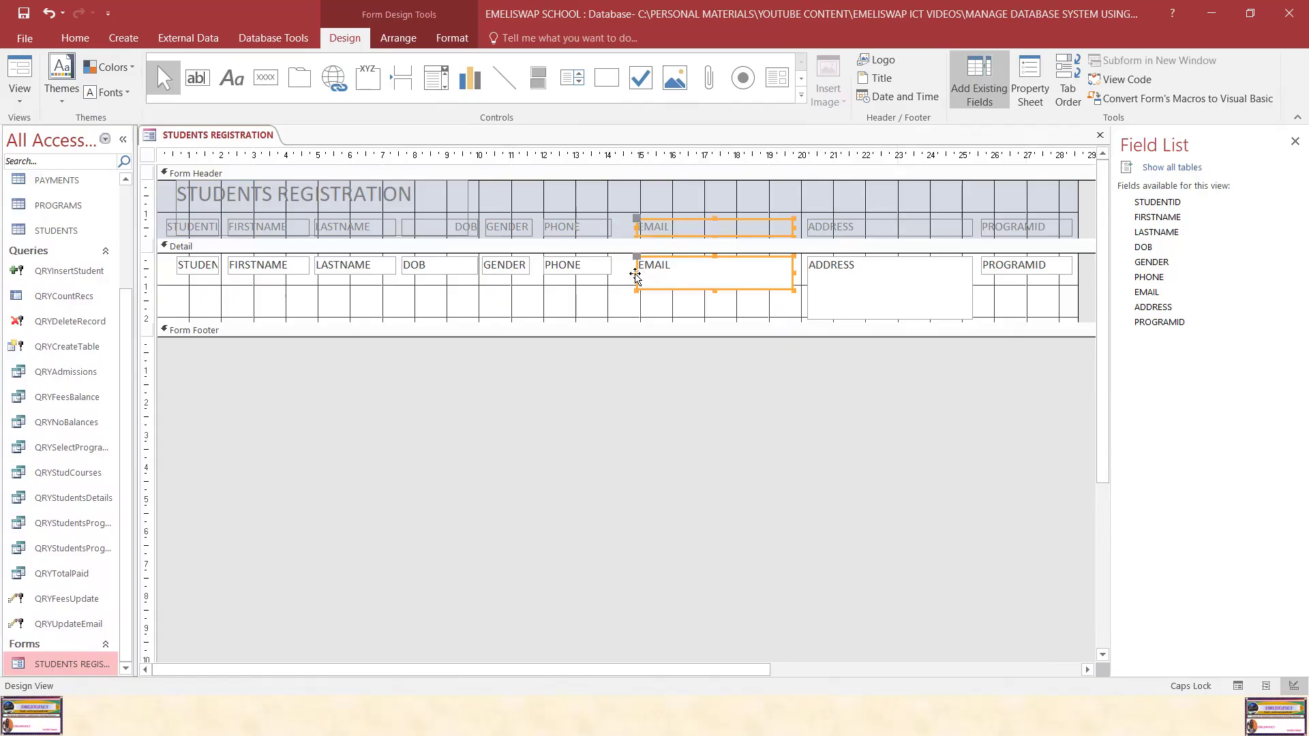
drag(636, 272, 653, 273)
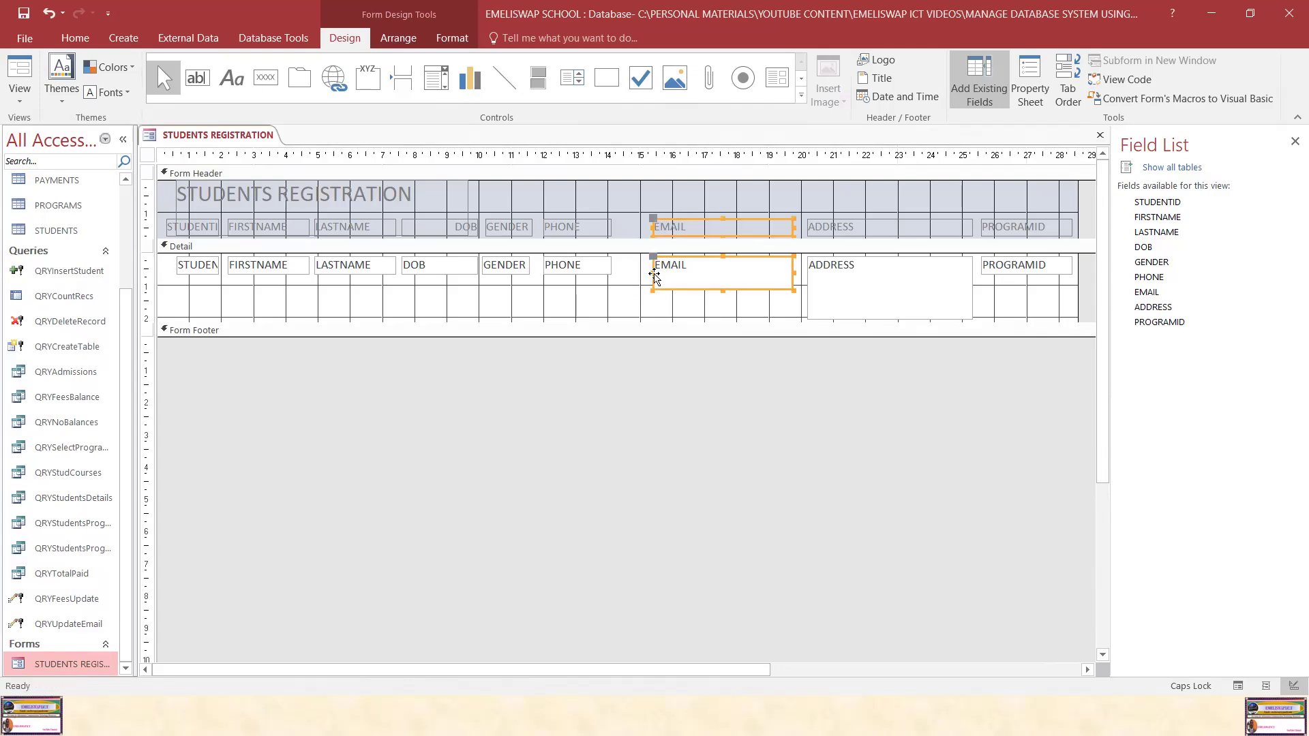
Extend the PHONE label and text box to about 15.1 cm, and shift the GENDER pair to start at about 10.3 cm.
click(554, 228)
shift+click(574, 272)
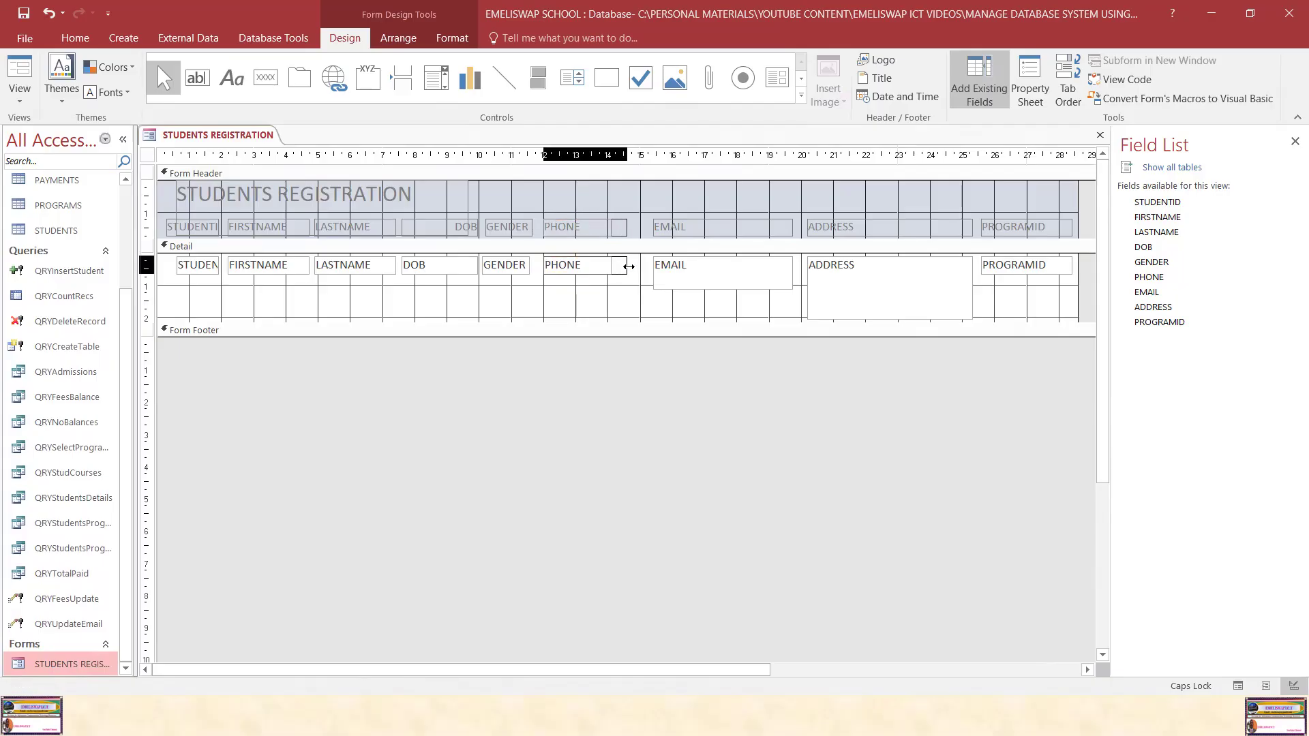
click(642, 269)
click(508, 228)
shift+click(532, 271)
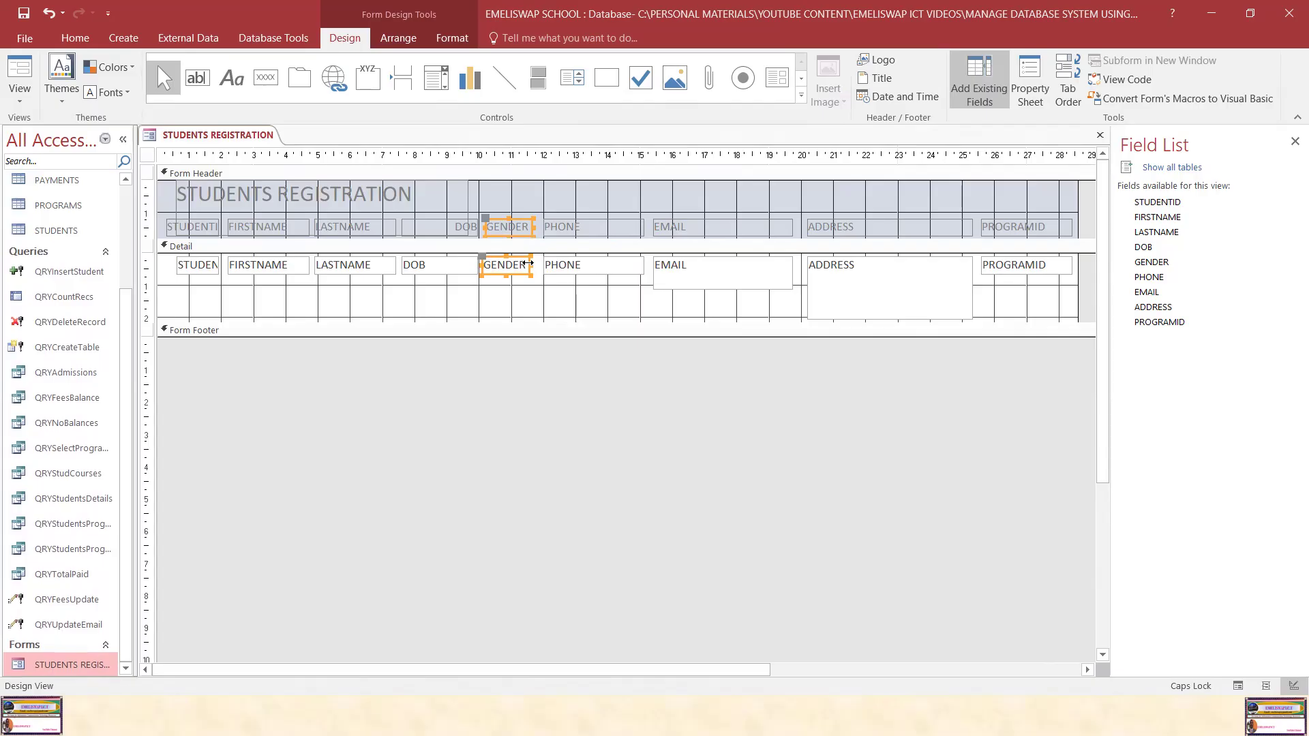
drag(532, 234, 539, 239)
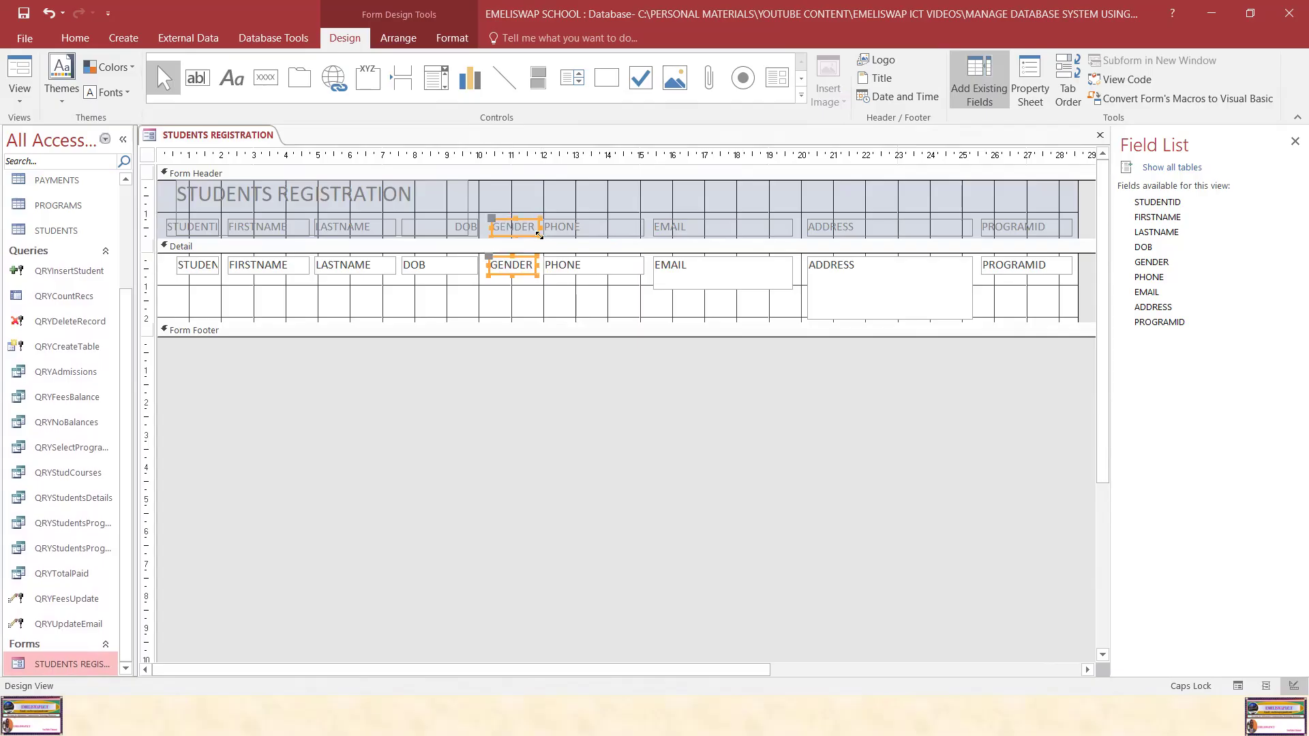
Move the STUDENTS REGISTRATION title to start at about 10.7 cm, and shift the DOB label and text box to about 7.9 cm.
click(456, 226)
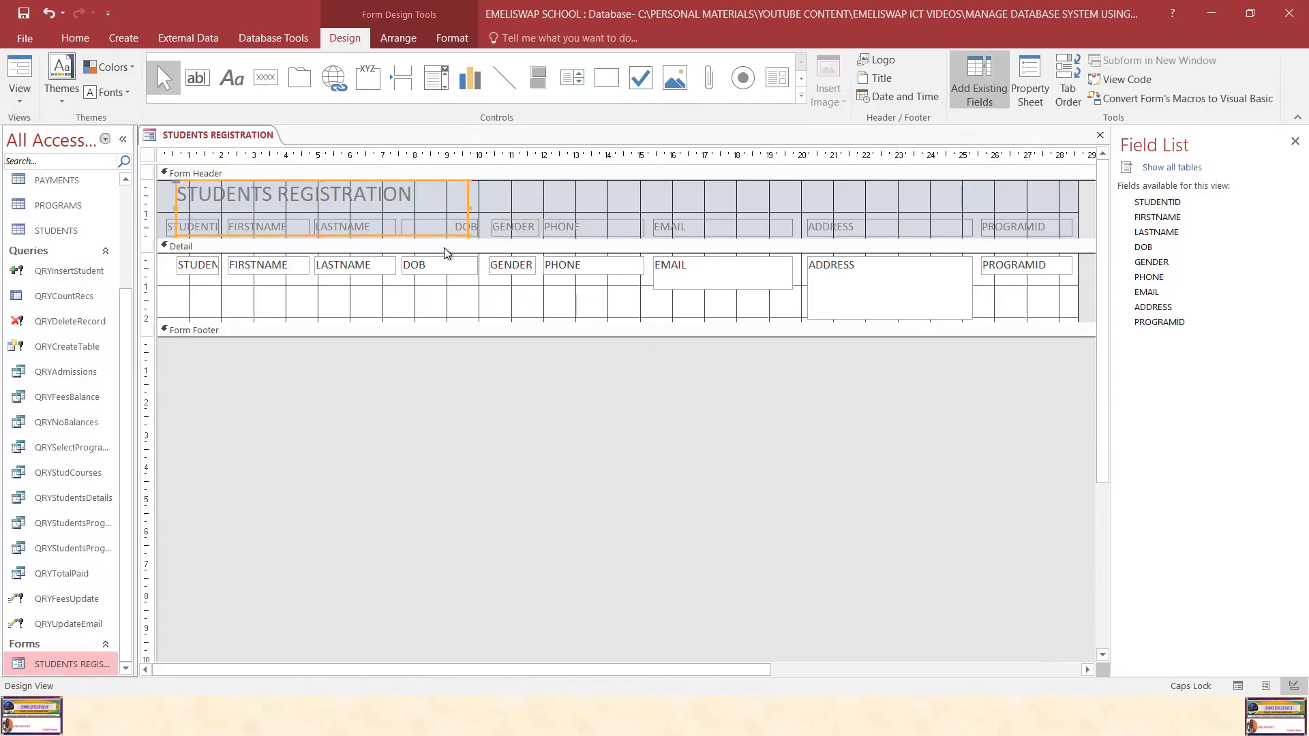
drag(468, 196, 791, 195)
click(442, 229)
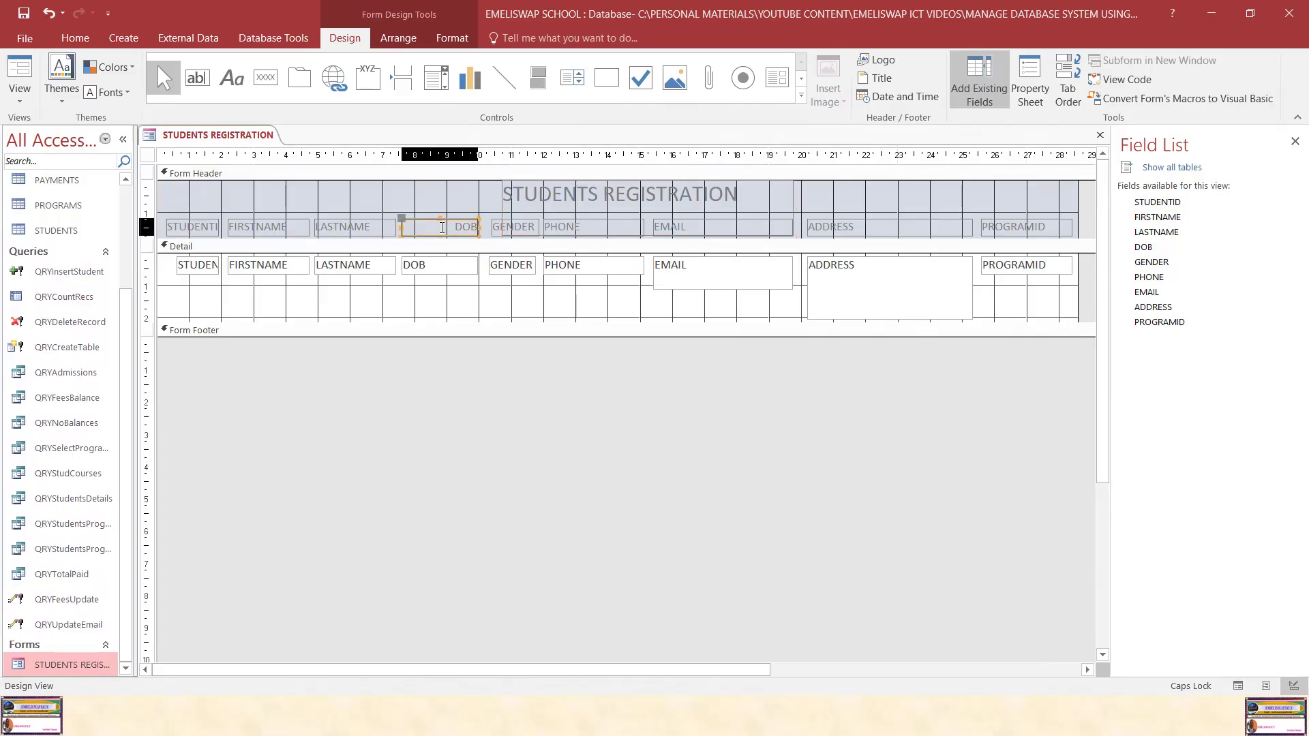
shift+click(452, 268)
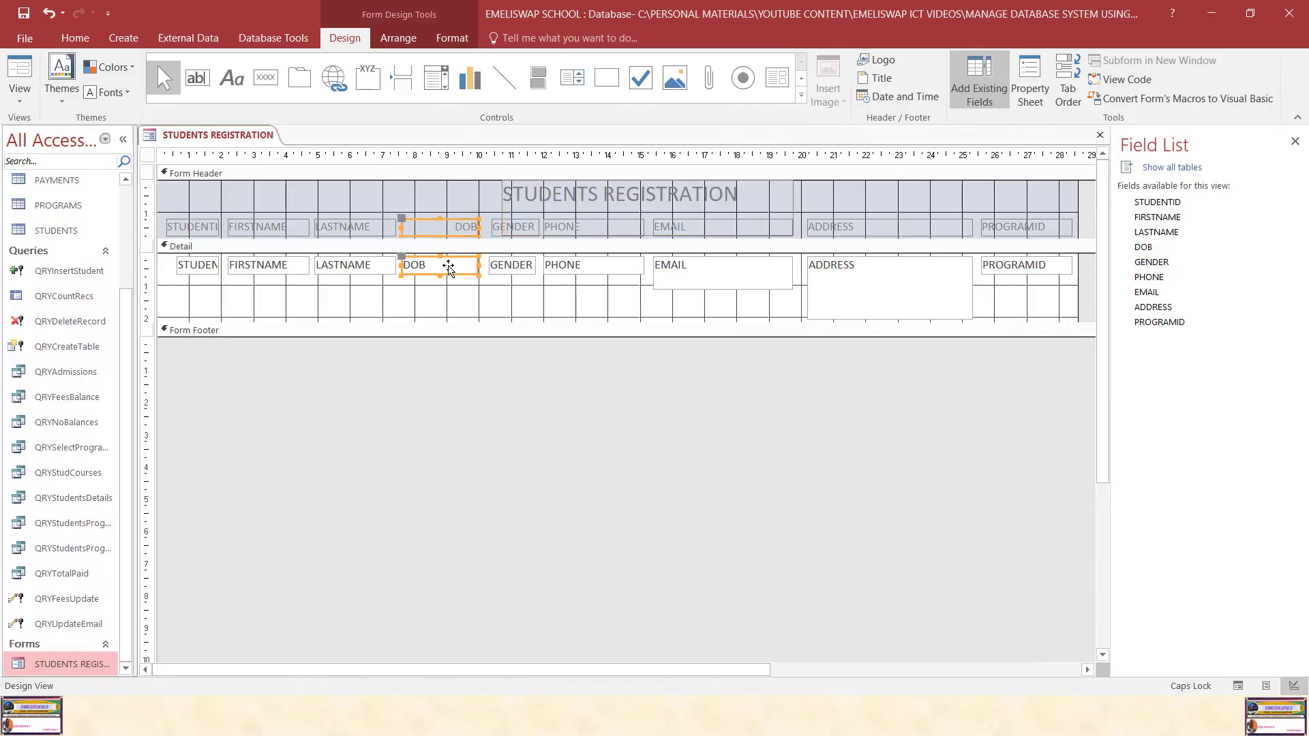
drag(454, 237, 464, 238)
Shift the LASTNAME label and text box to start at about 5.2 cm and the FIRSTNAME pair at about 2.6 cm.
click(361, 232)
shift+click(375, 267)
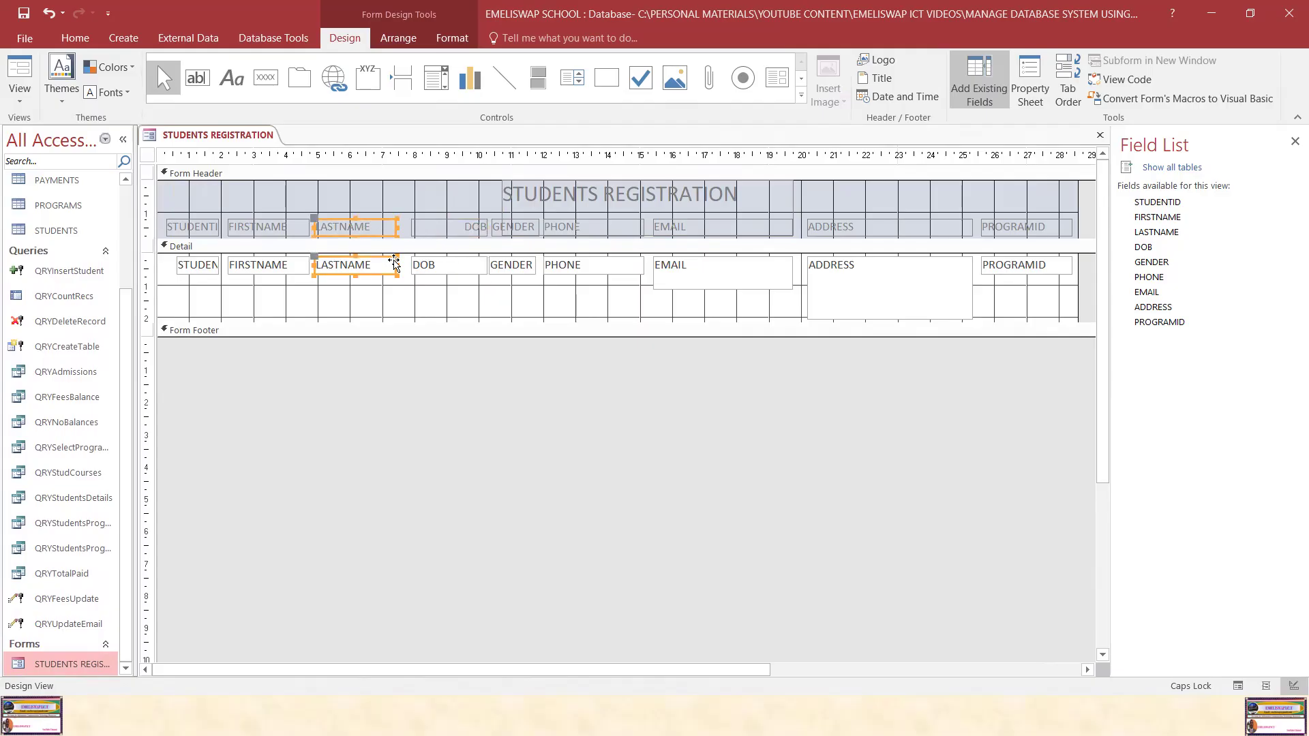
drag(396, 235, 407, 240)
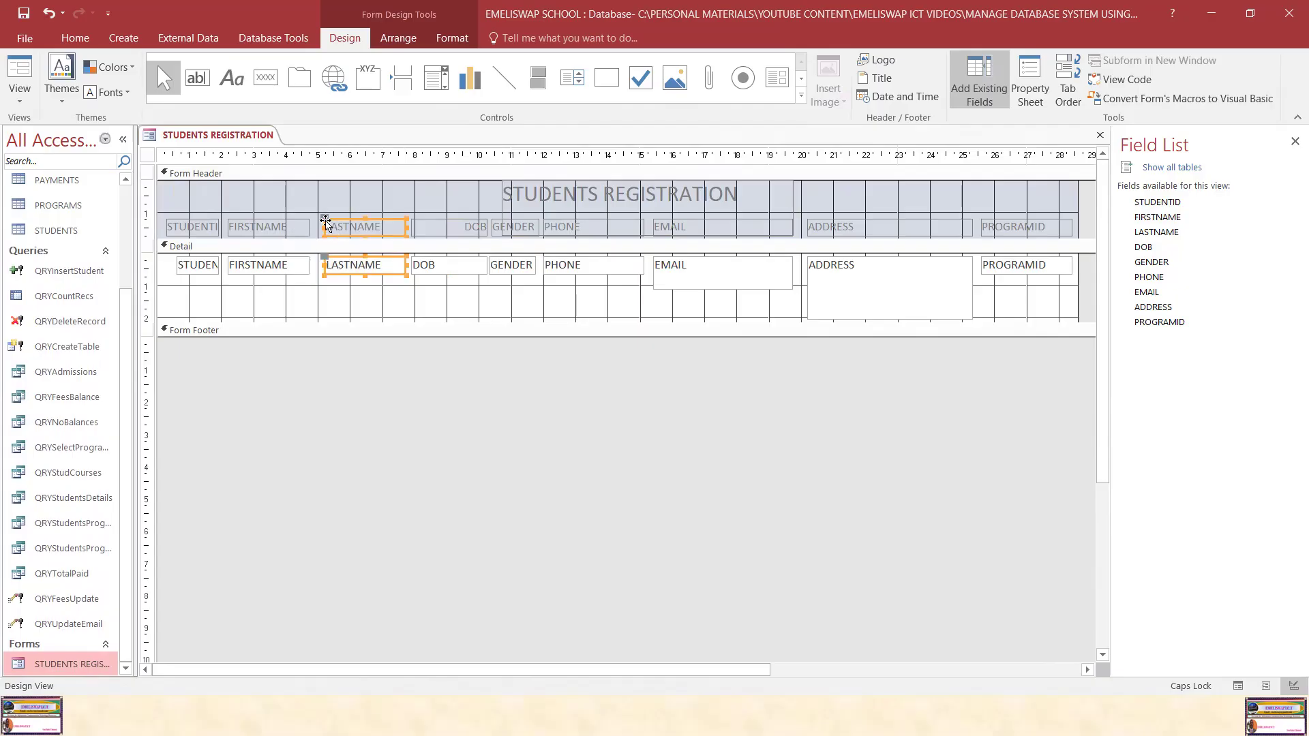
click(291, 229)
shift+click(290, 272)
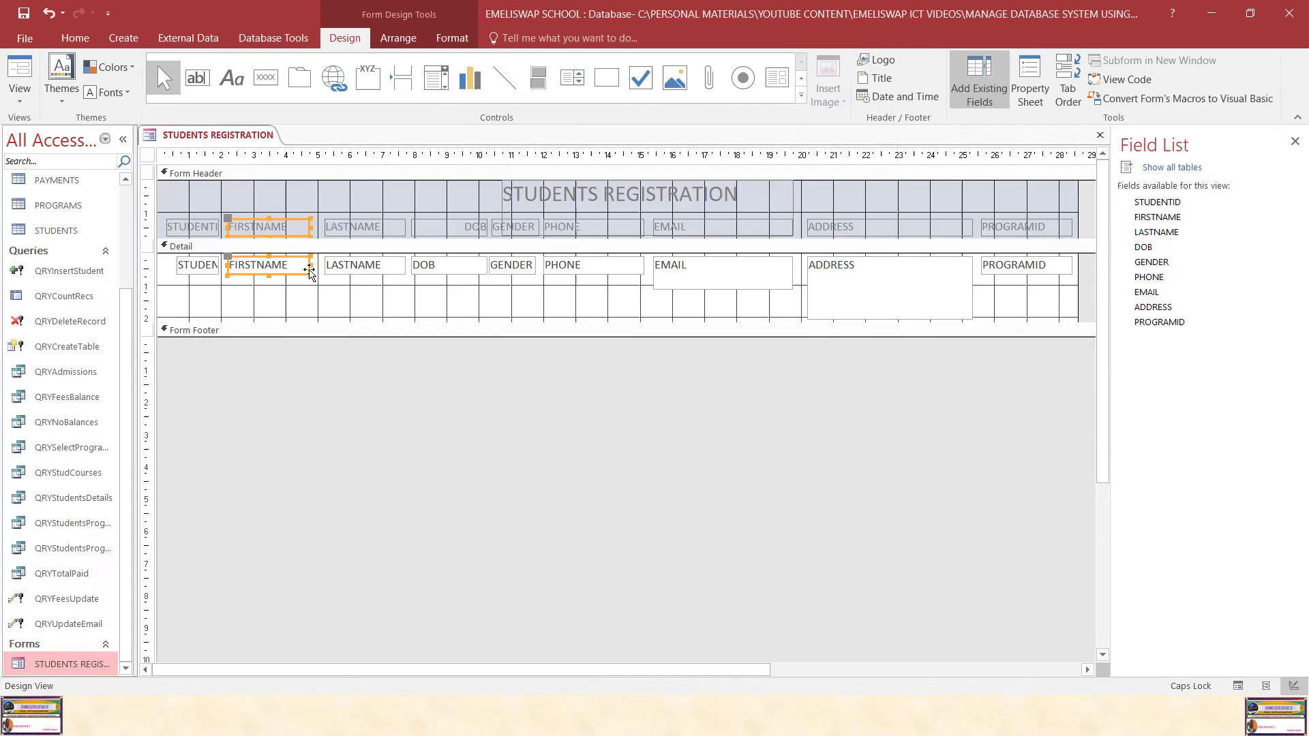
drag(308, 270, 309, 270)
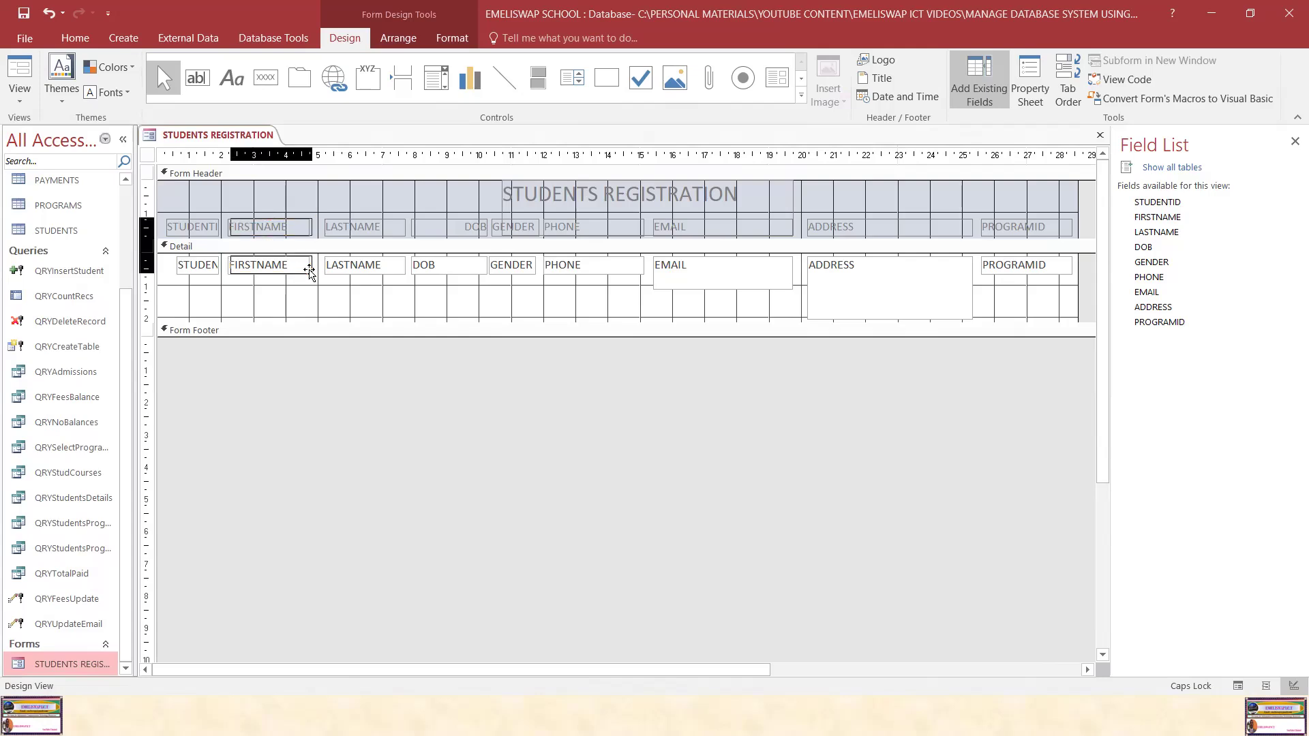
drag(309, 271, 321, 270)
Widen the STUDENTID label to span about 0 to 2.4 cm and its text box about 0.4 to 2.4 cm.
click(196, 230)
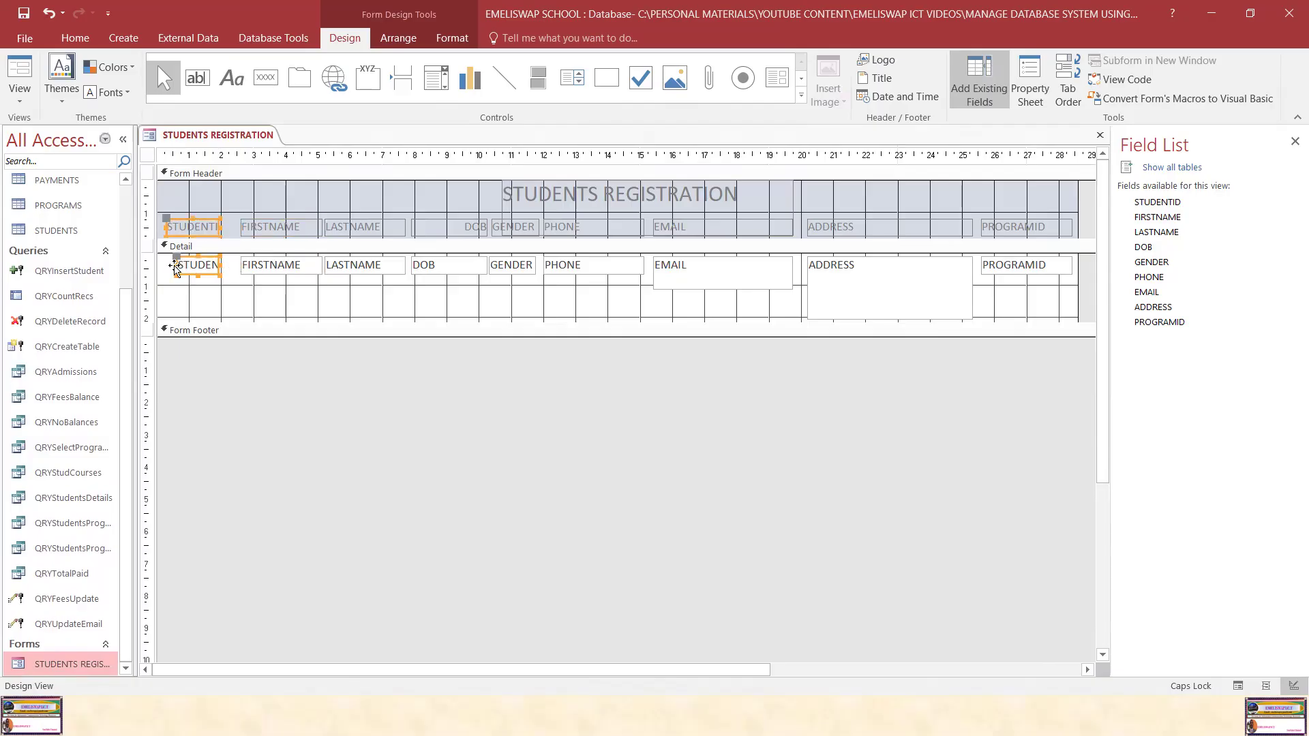
drag(217, 227, 232, 231)
drag(175, 265, 167, 263)
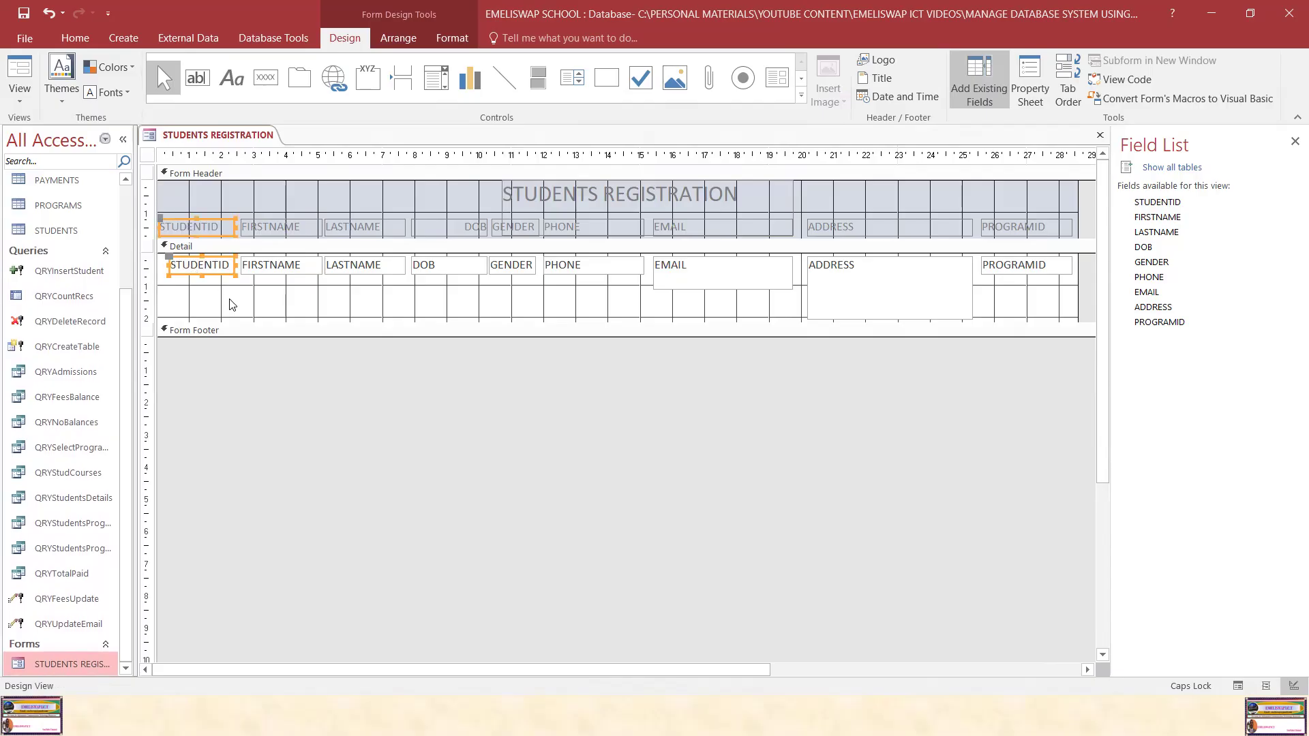
click(264, 307)
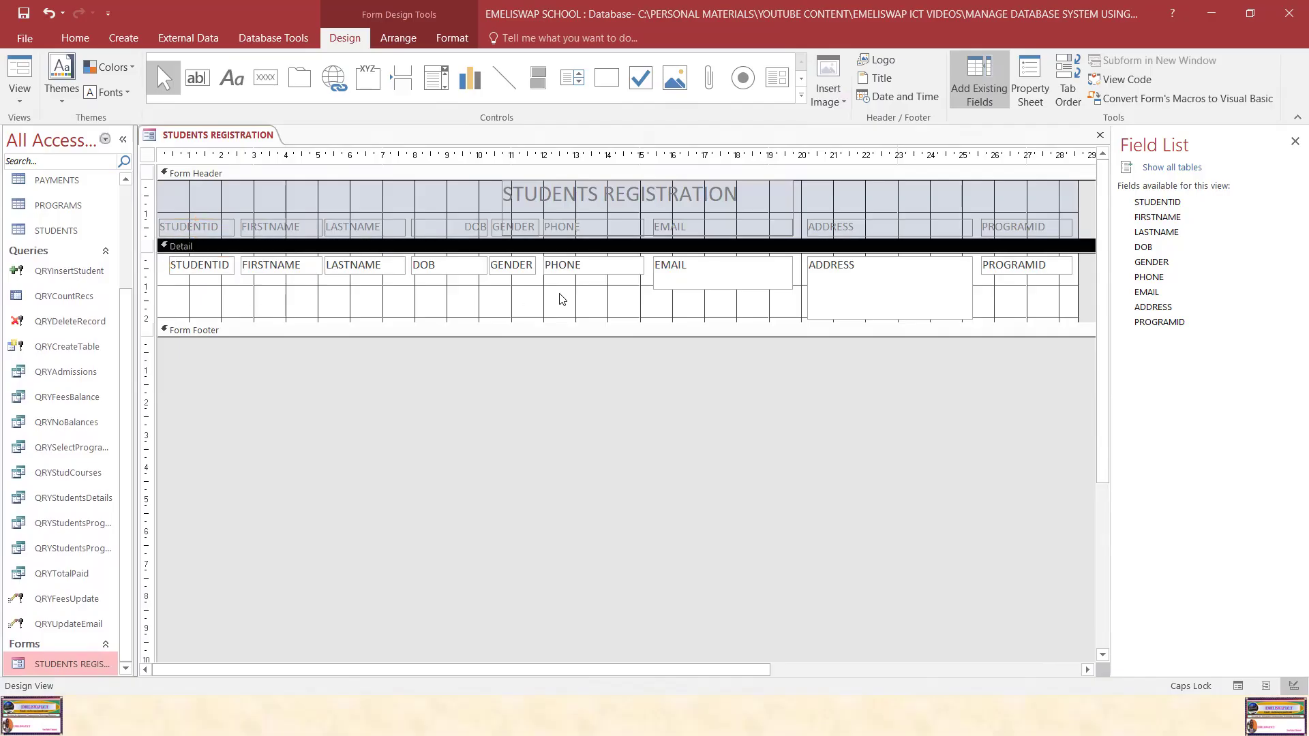
click(889, 353)
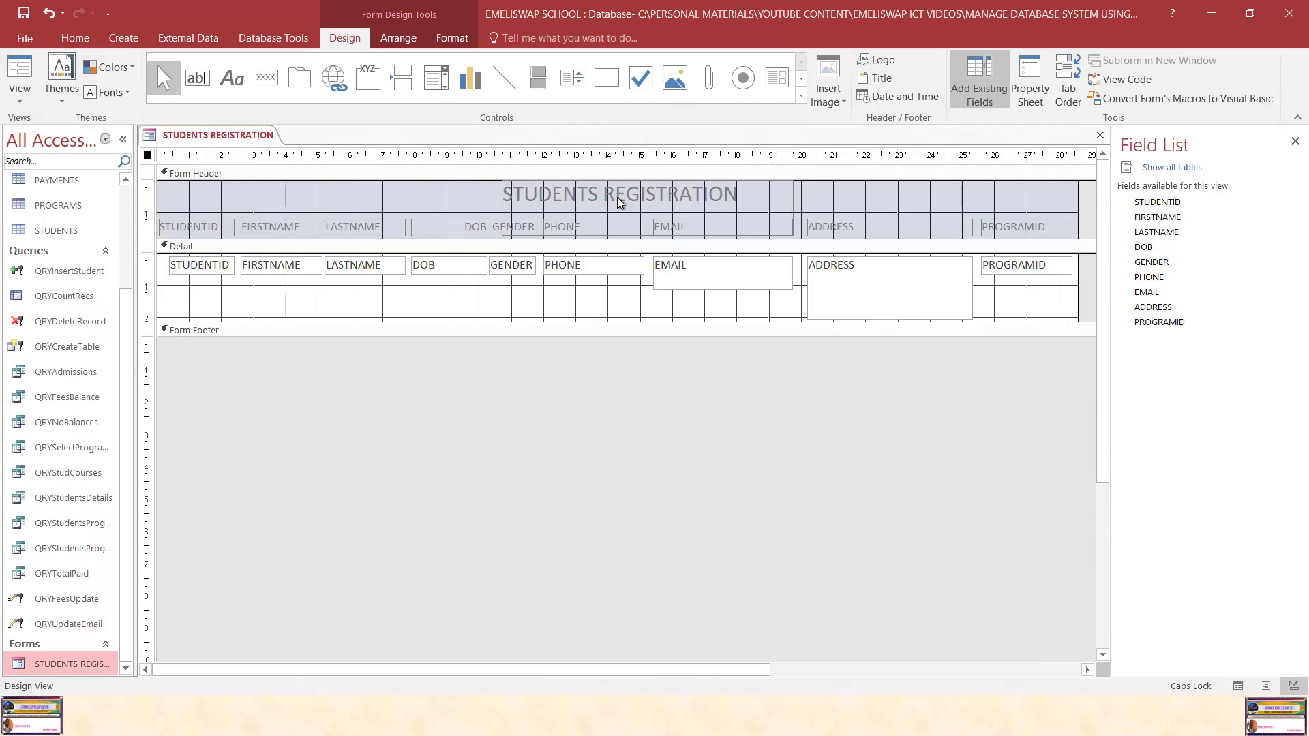
Save the rearranged STUDENTS REGISTRATION form and close it.
click(691, 195)
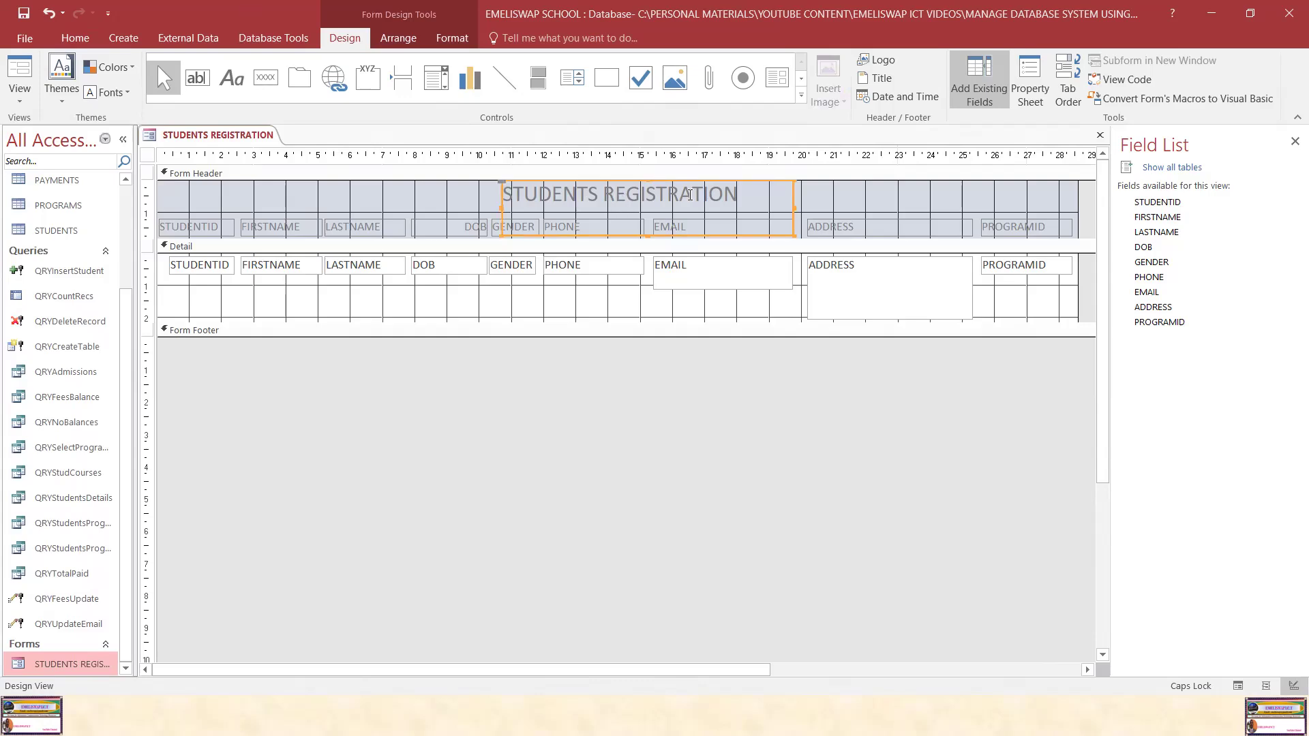
click(748, 196)
click(330, 194)
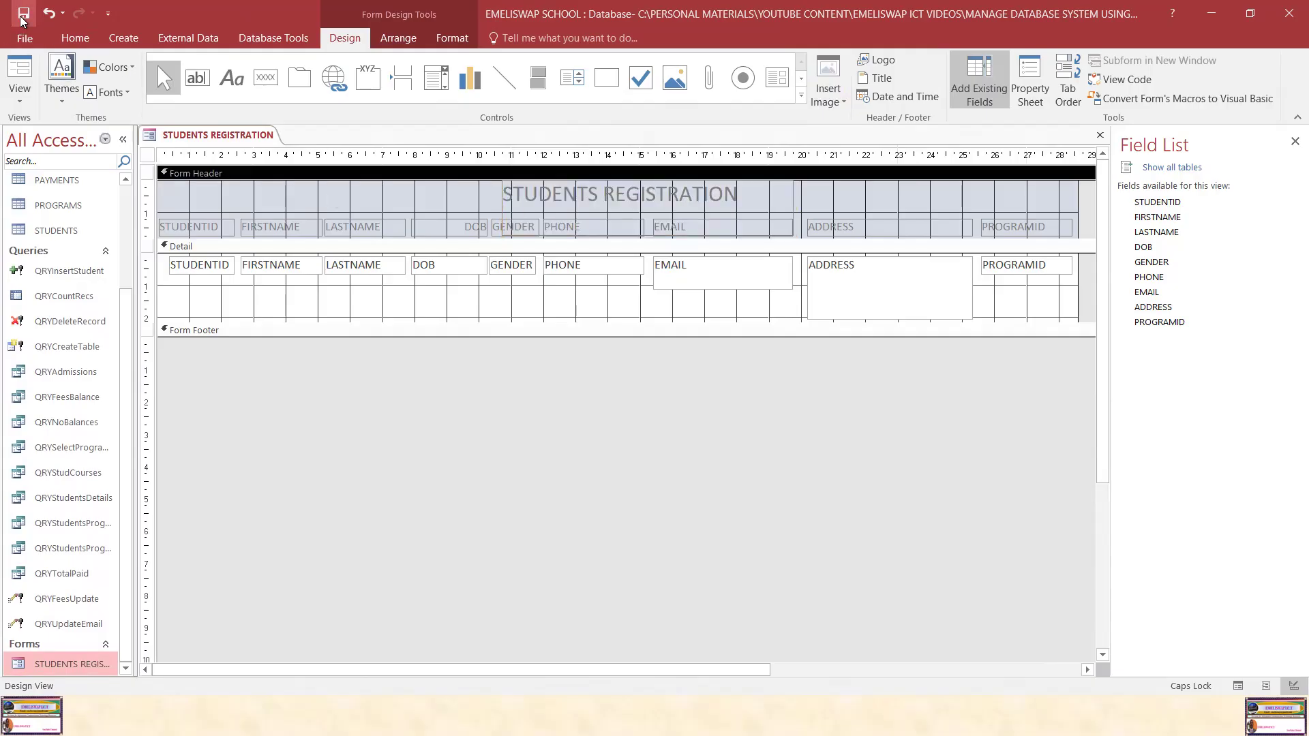
right_click(232, 134)
click(253, 167)
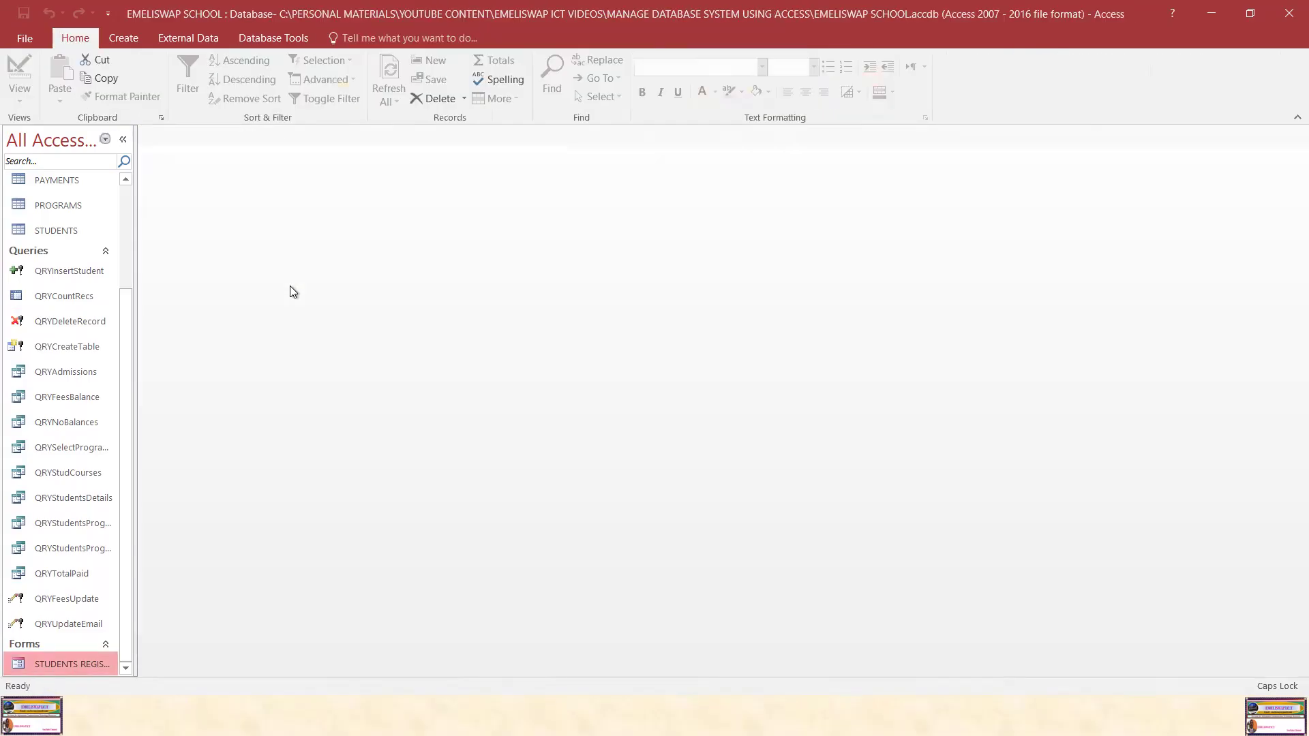
Open the STUDENTS REGISTRATION form in Form View and look through the student records in the new layout.
right_click(71, 660)
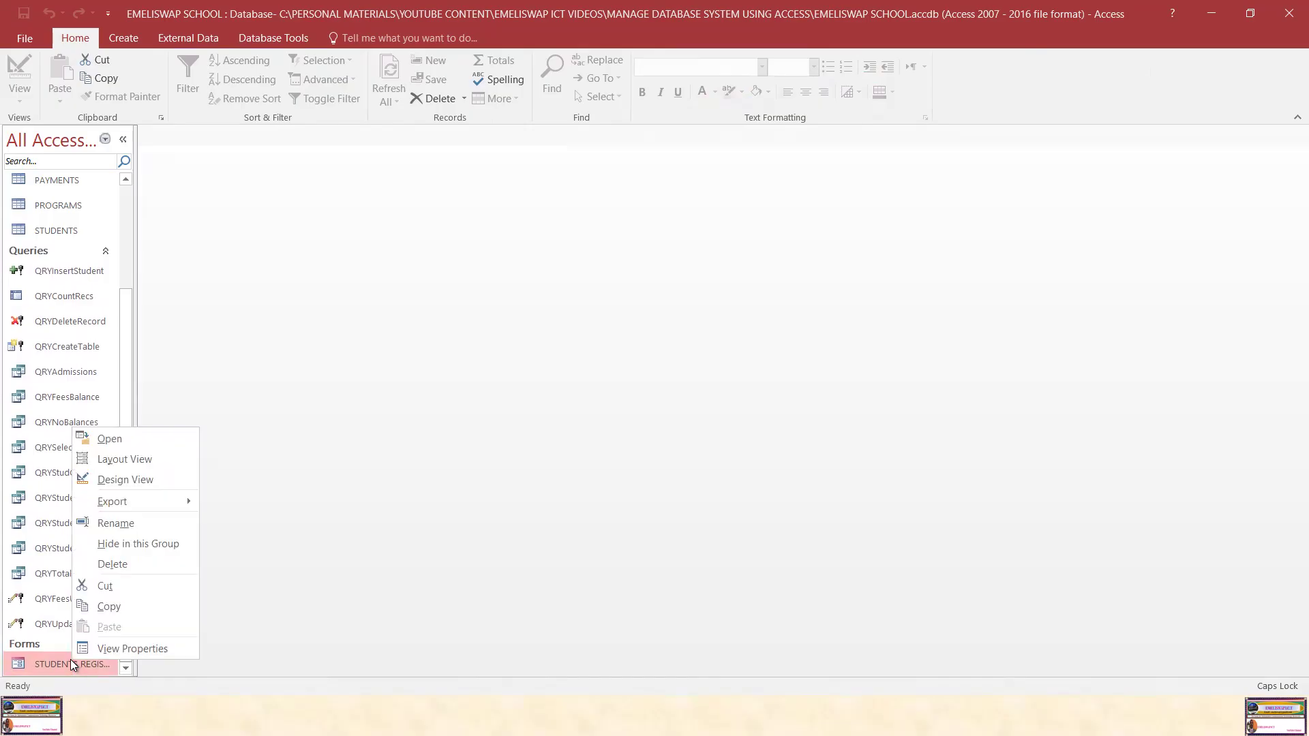
click(116, 440)
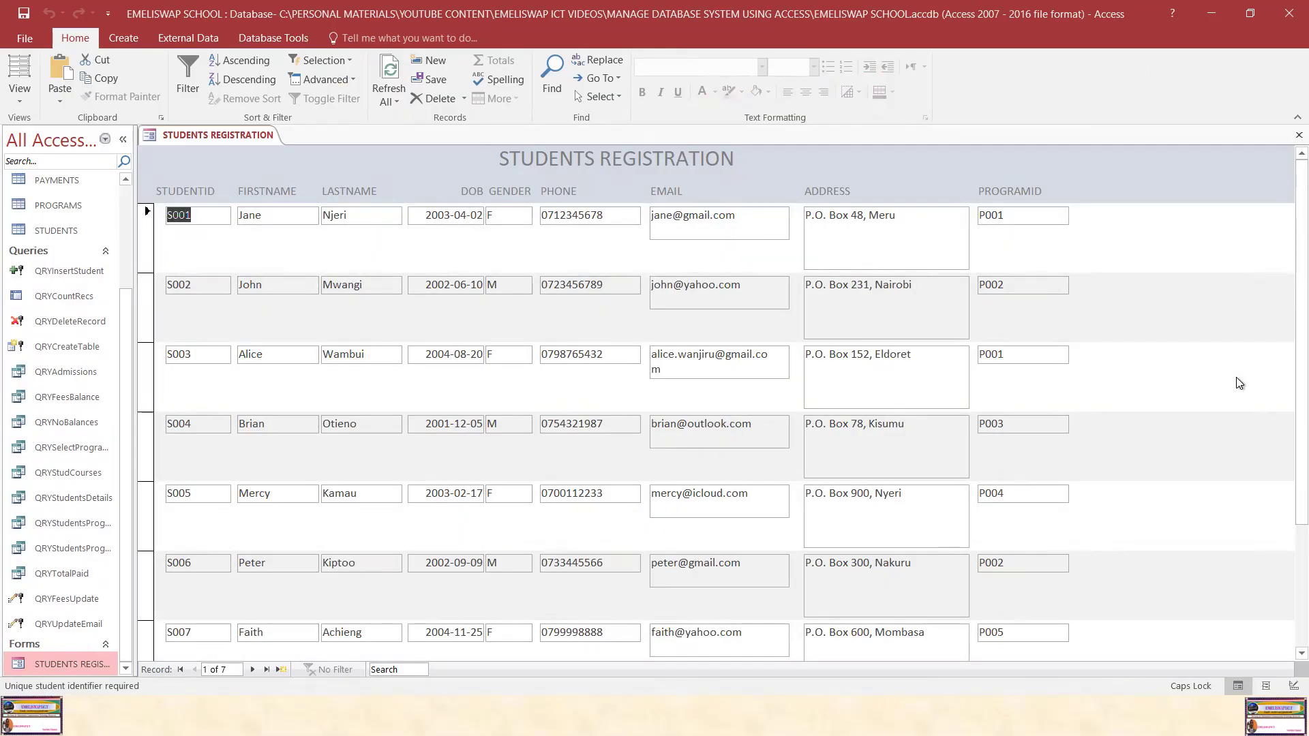
scroll(1240, 381, down, 1)
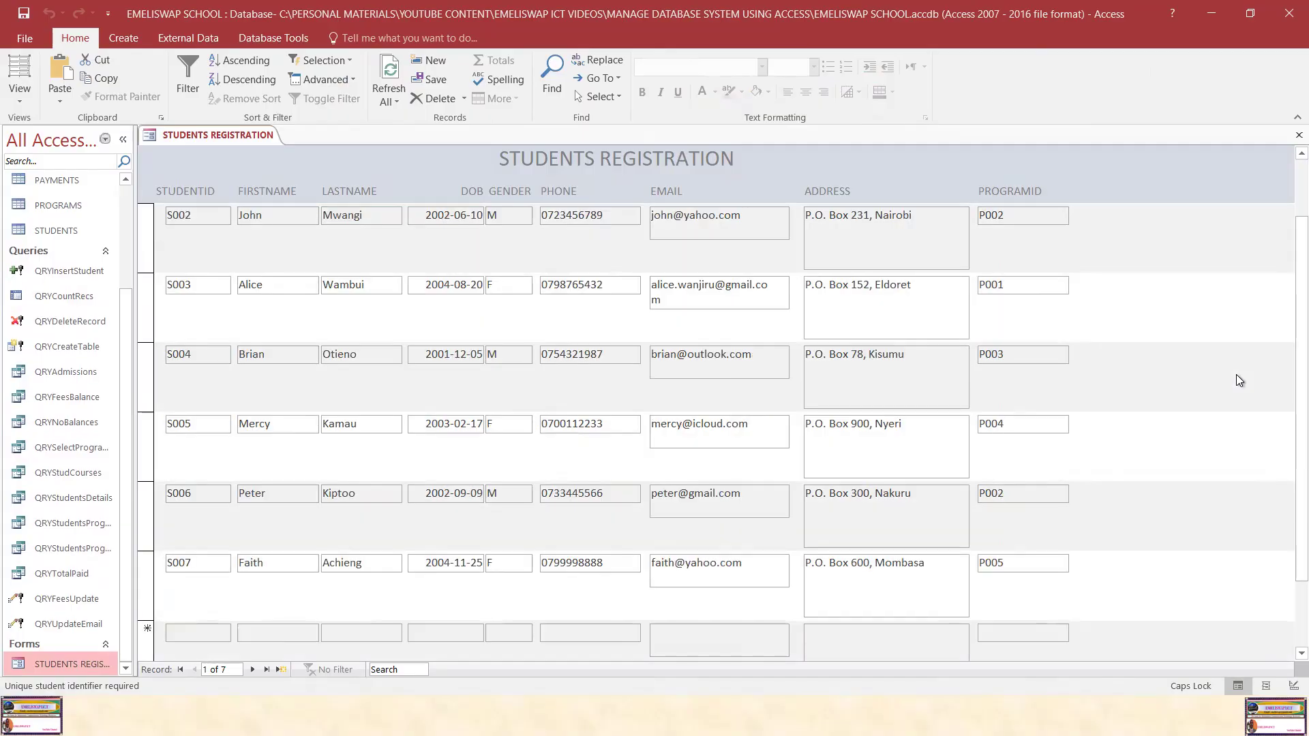
scroll(1240, 381, down, 1)
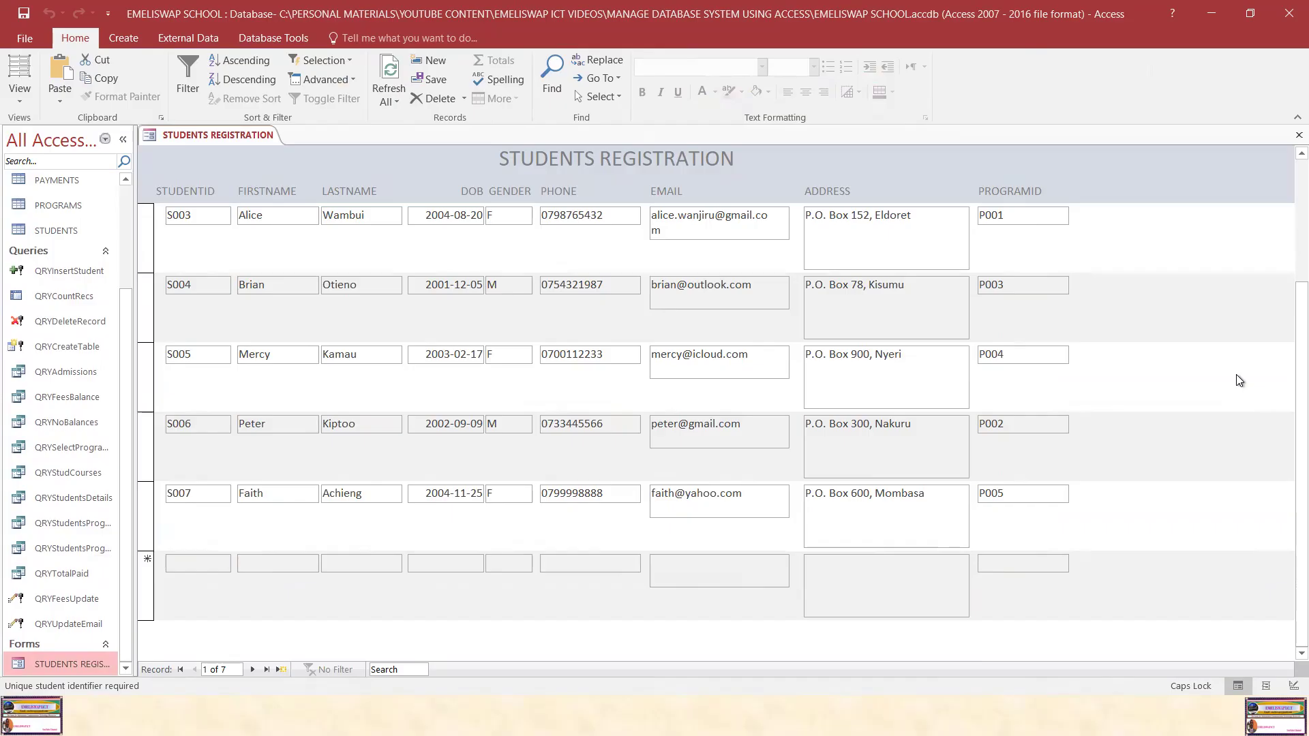
scroll(1240, 381, up, 2)
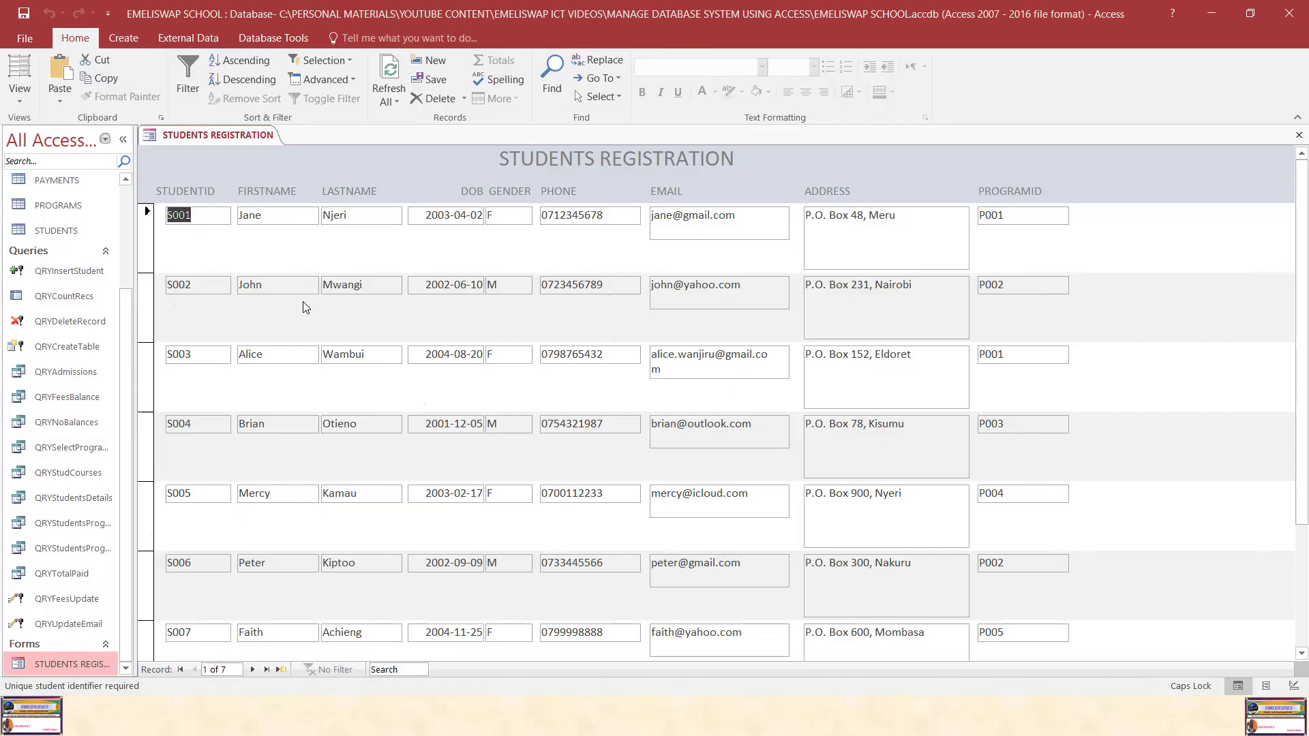
Close the form and reopen STUDENTS REGISTRATION in Design View.
right_click(227, 137)
click(268, 163)
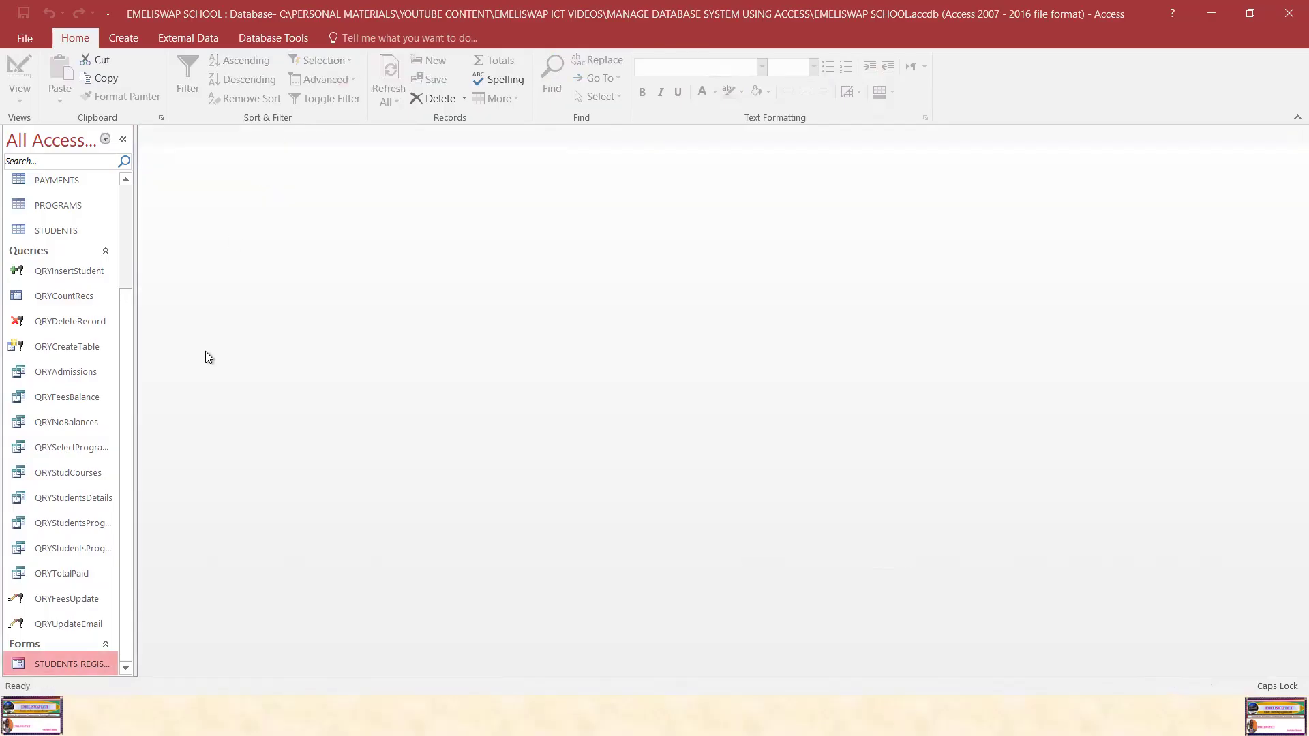
right_click(80, 665)
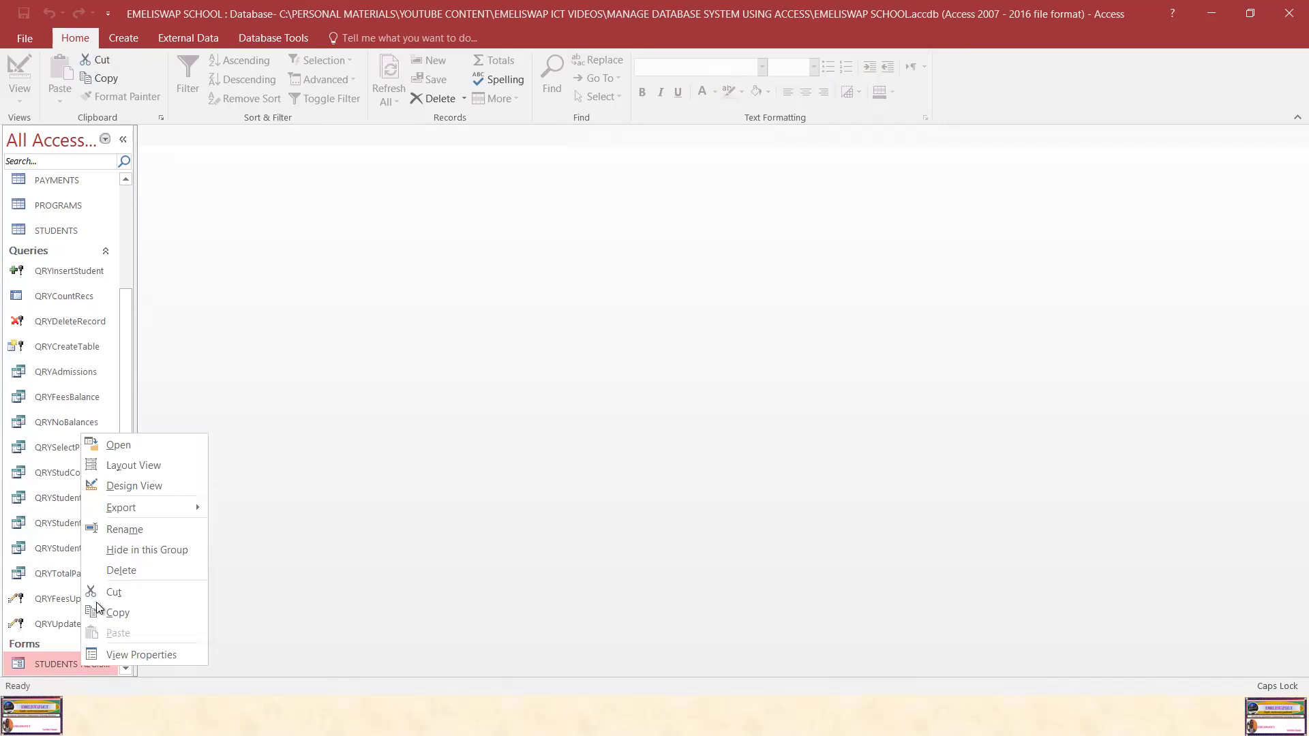
click(126, 486)
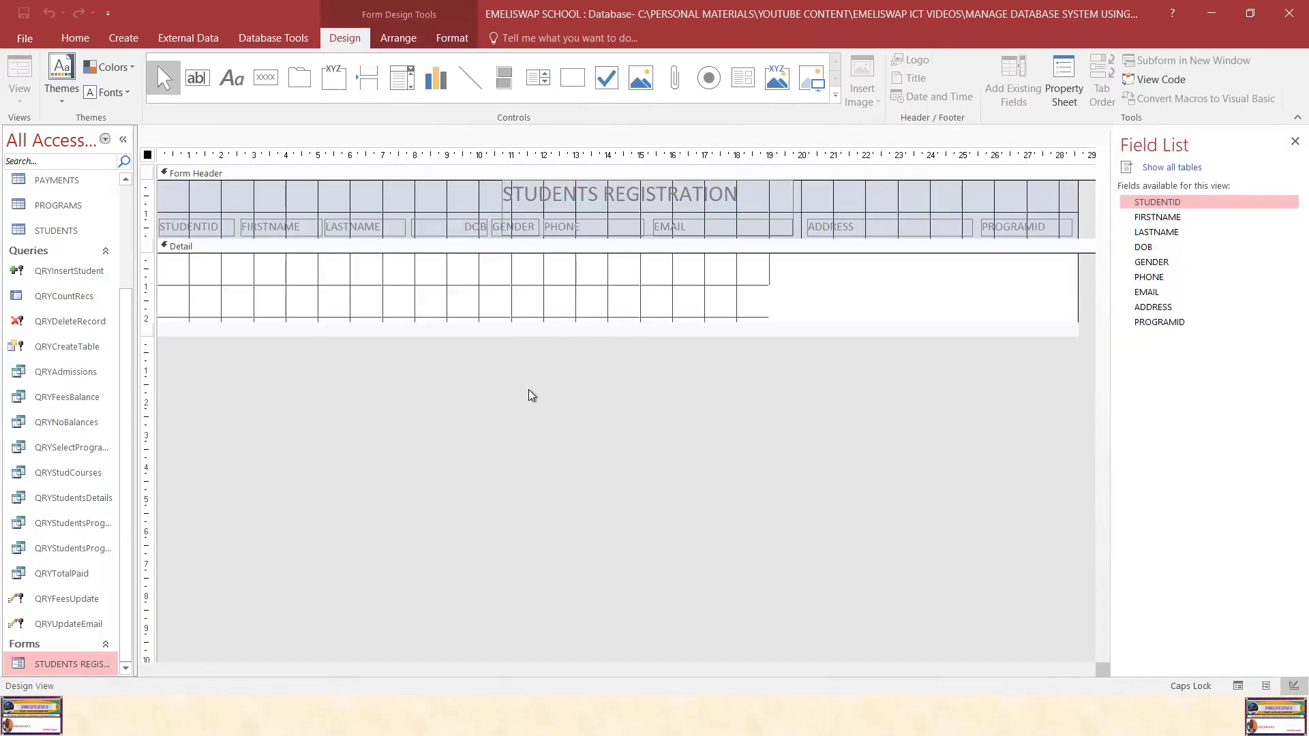
Apply the Franklin Gothic theme fonts to the form with the STUDENTS REGISTRATION title text selected.
click(518, 199)
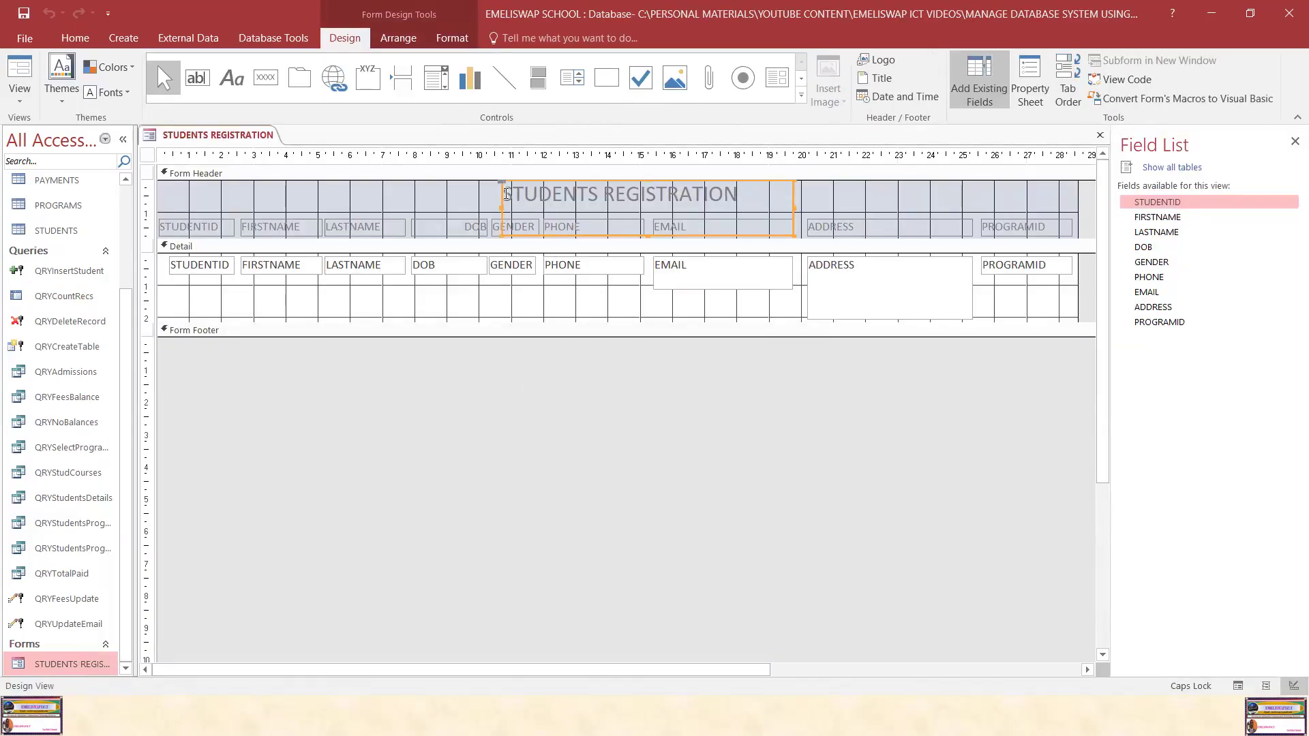
drag(507, 194, 745, 195)
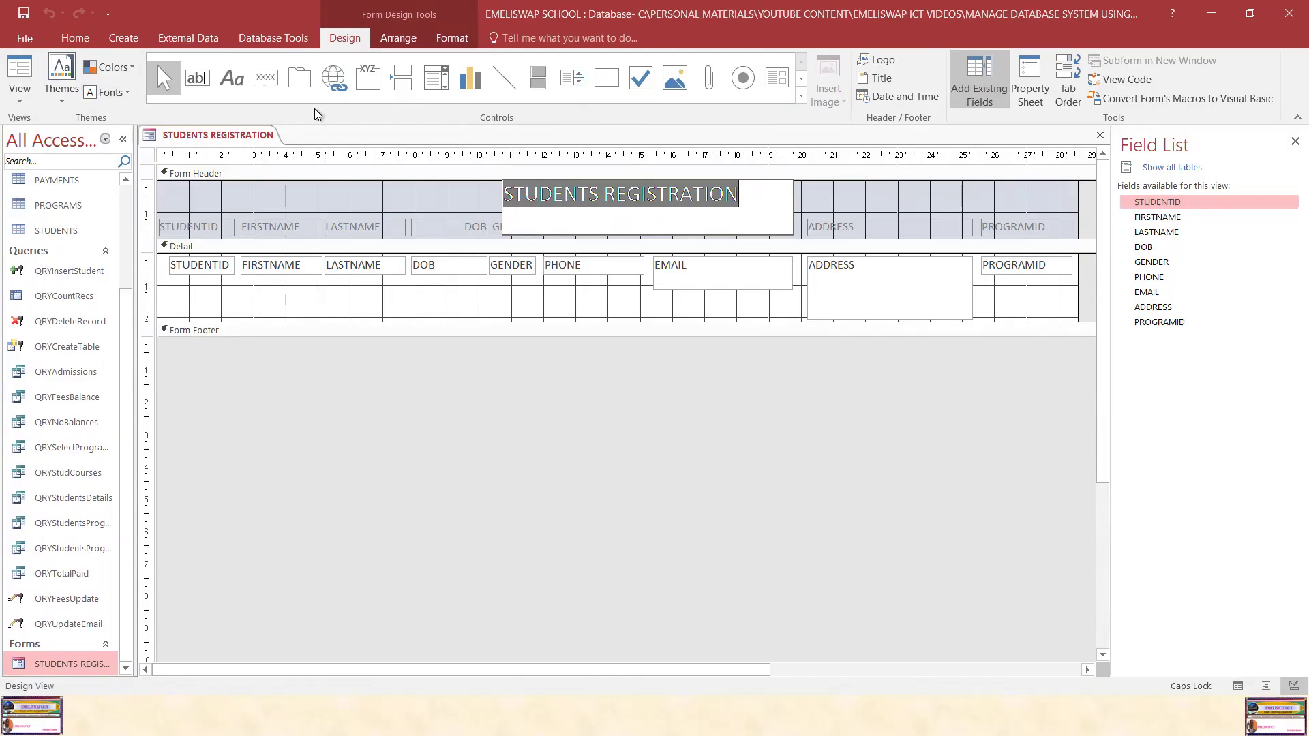
click(110, 93)
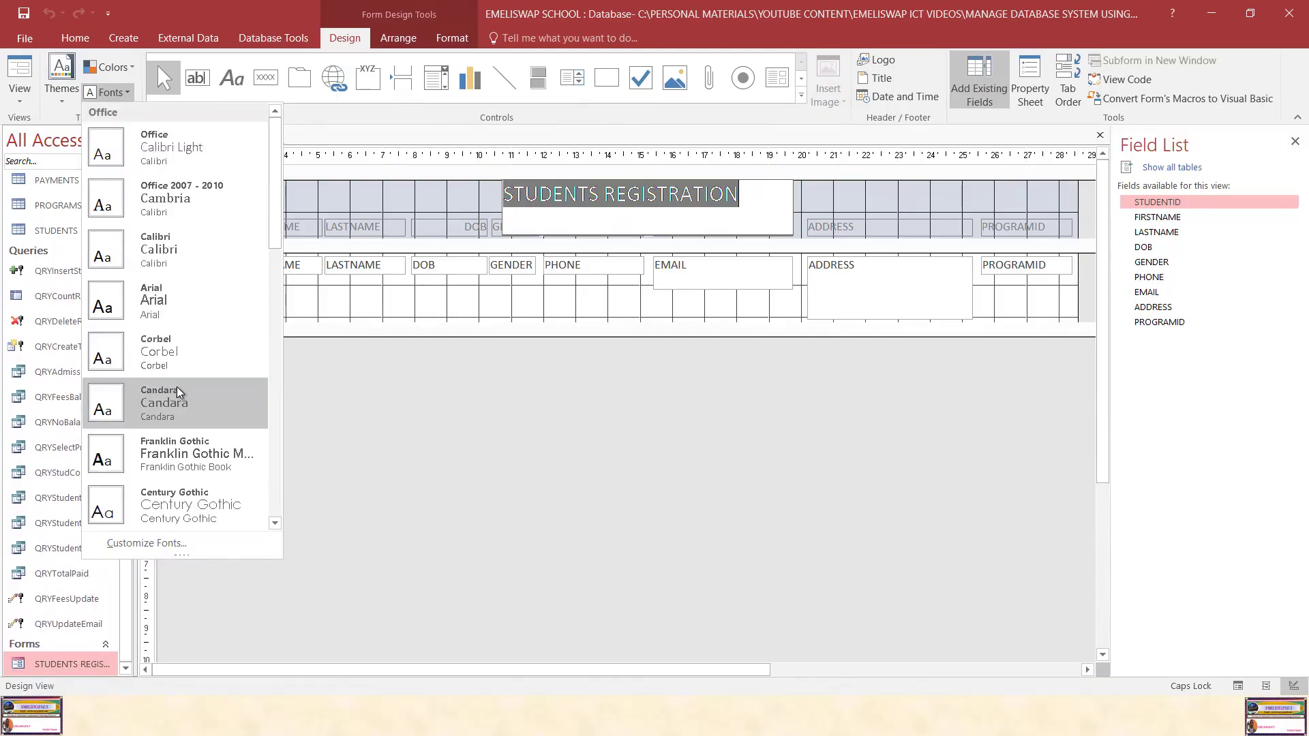
scroll(175, 389, down, 1)
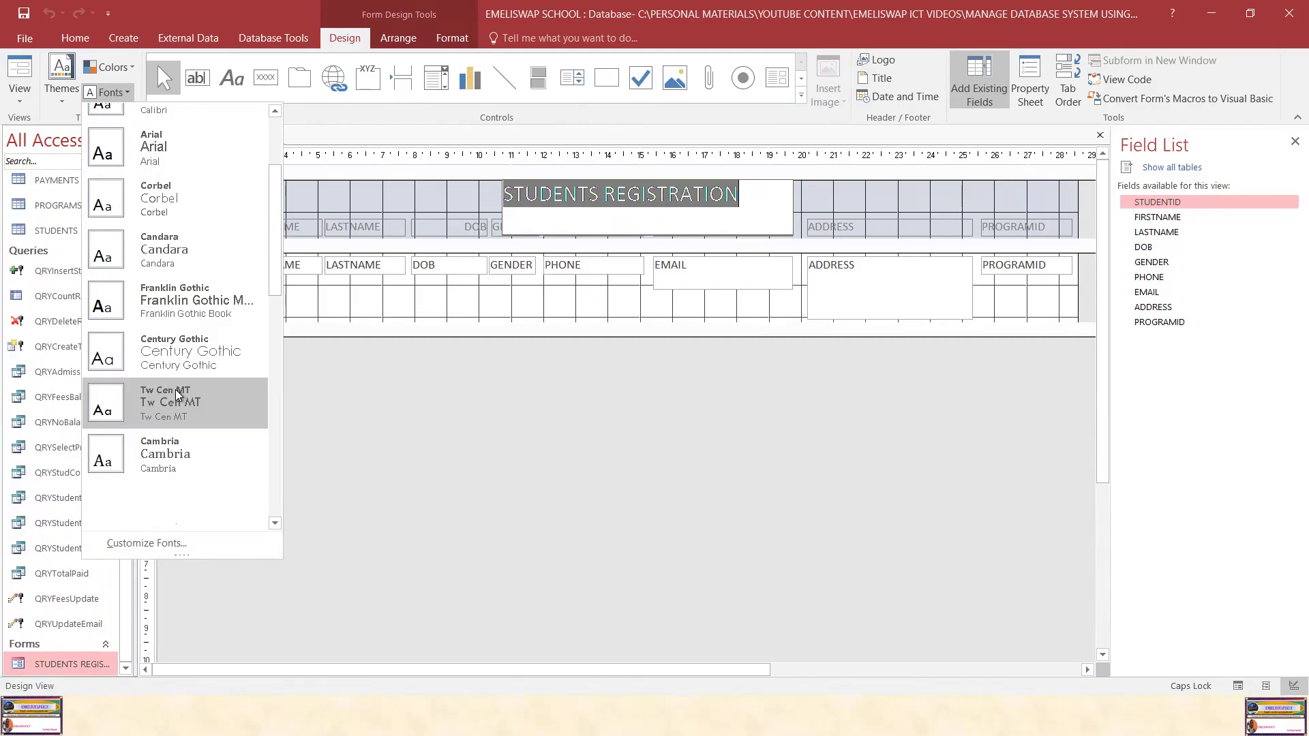
click(187, 303)
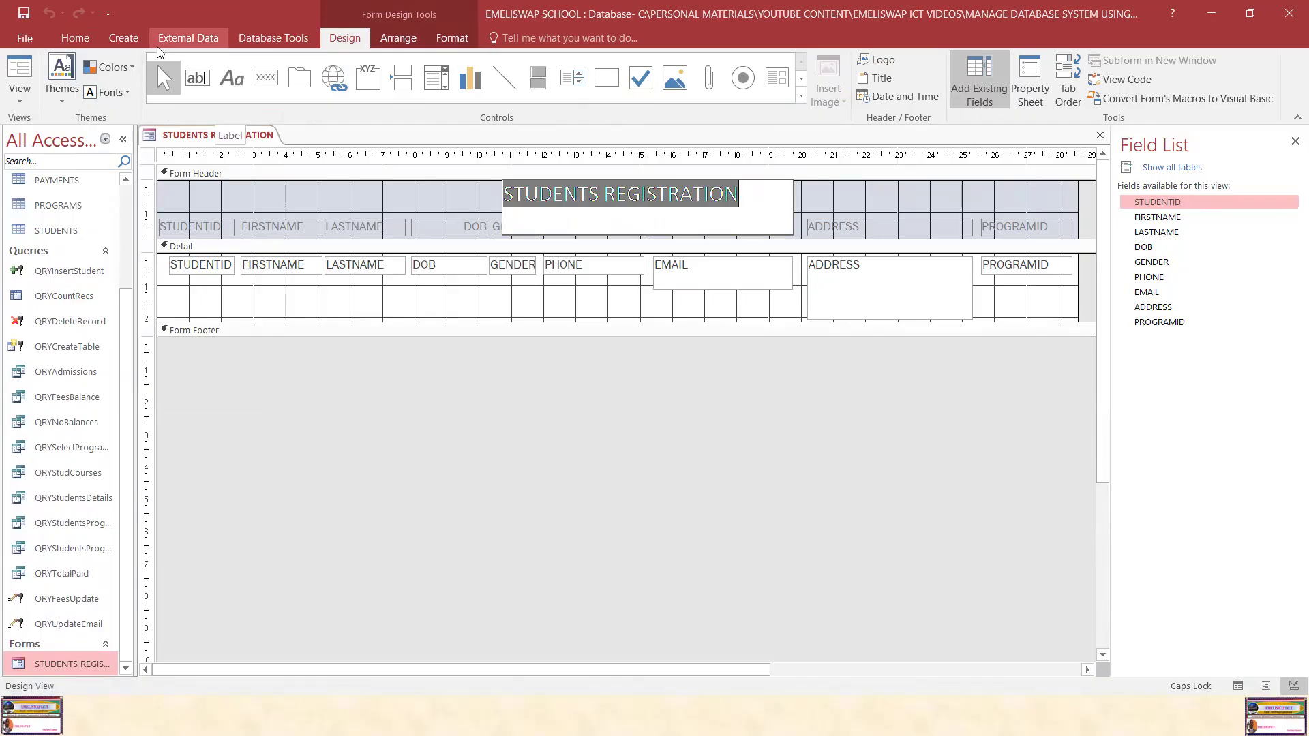
Make the STUDENTS REGISTRATION title dark red, bold and underlined.
click(95, 38)
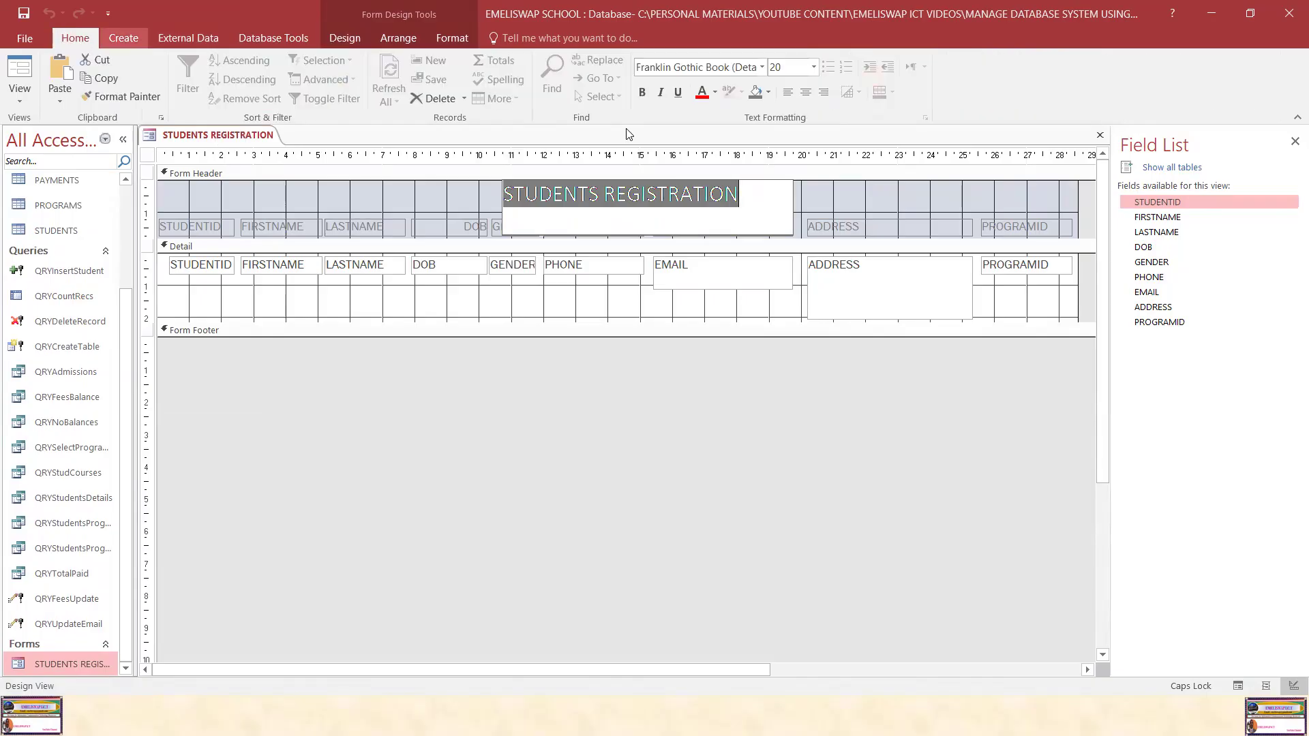
click(716, 97)
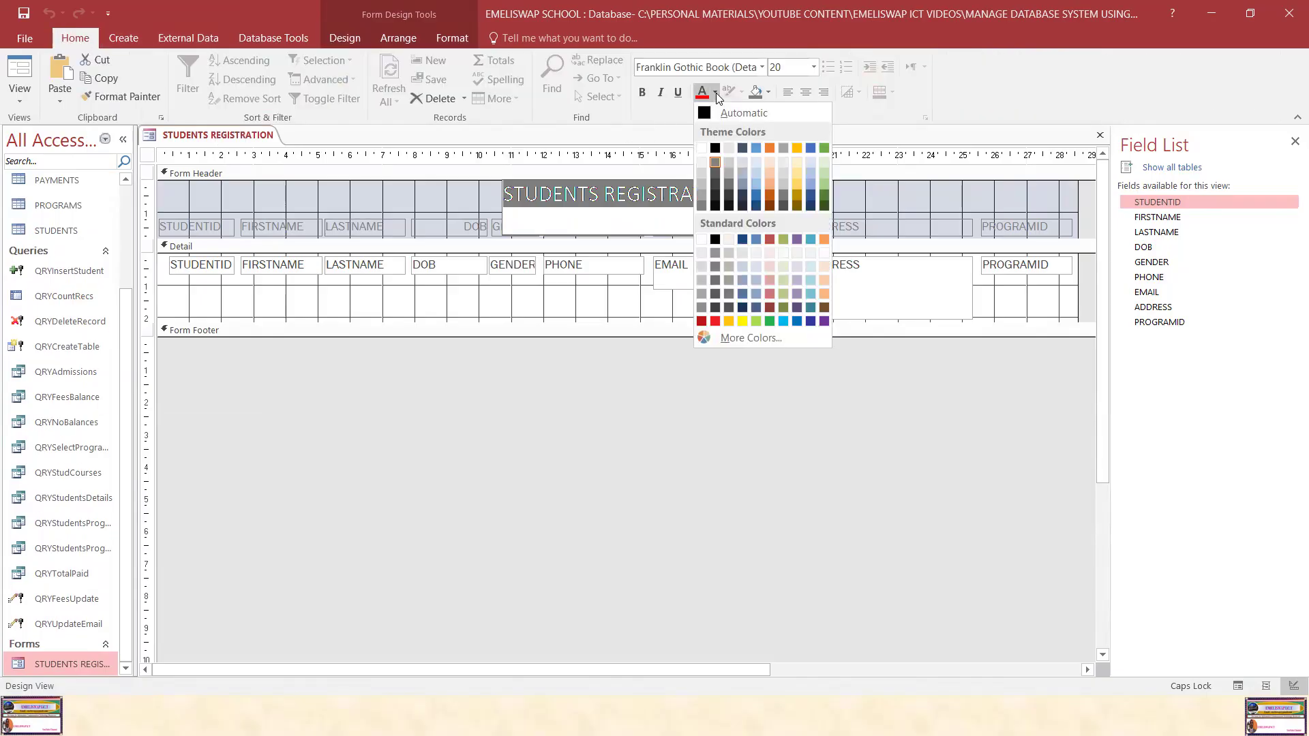
click(745, 240)
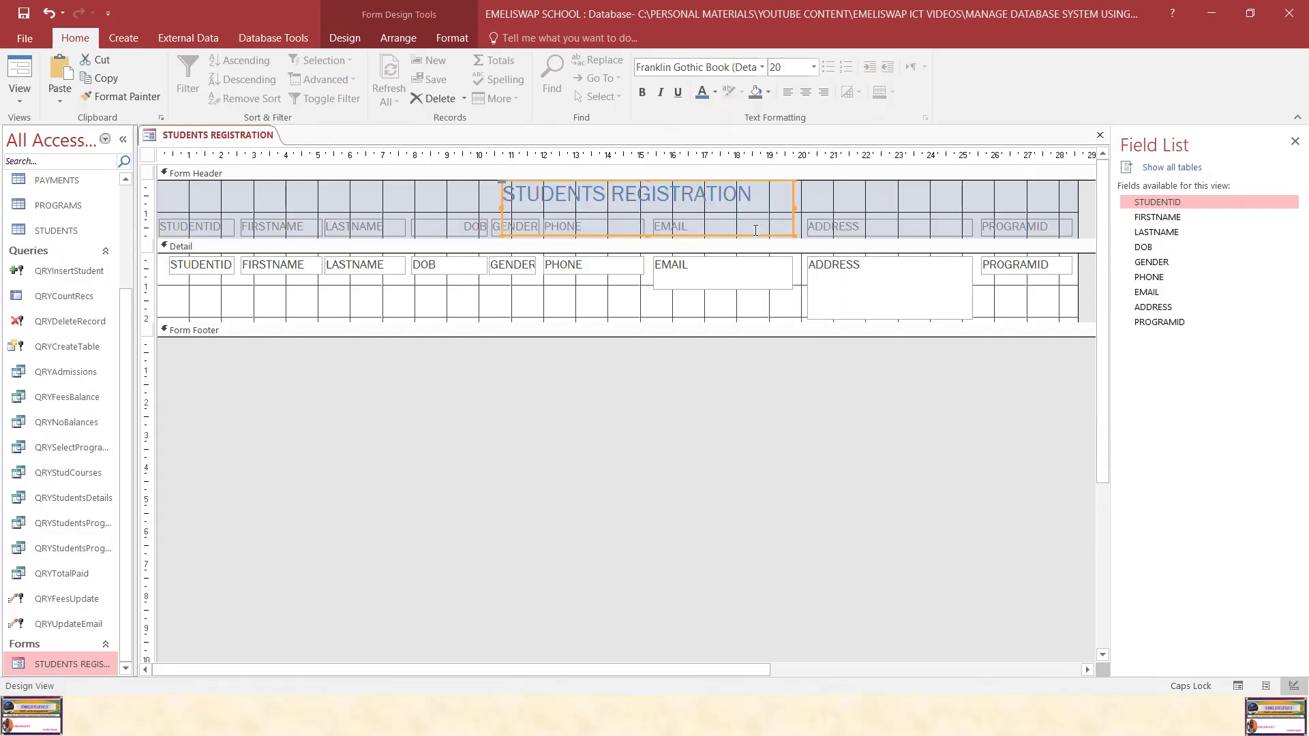
click(715, 93)
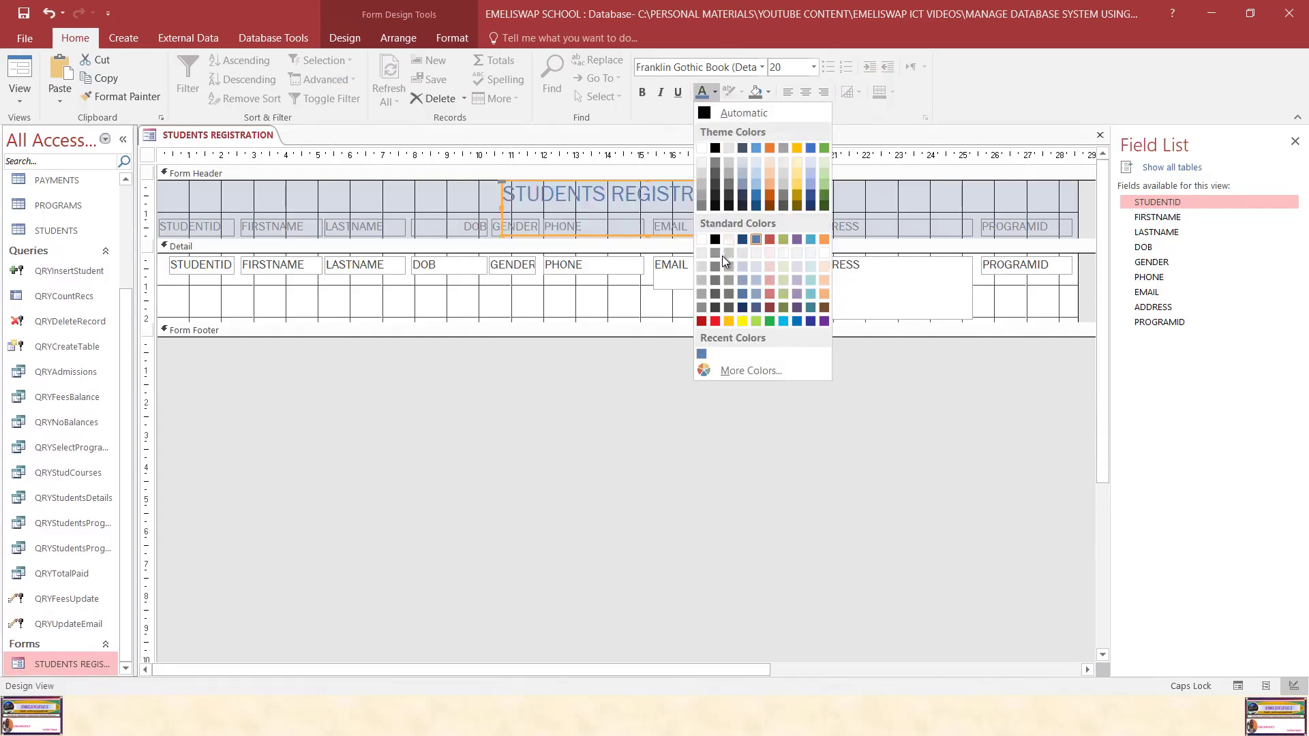
click(709, 322)
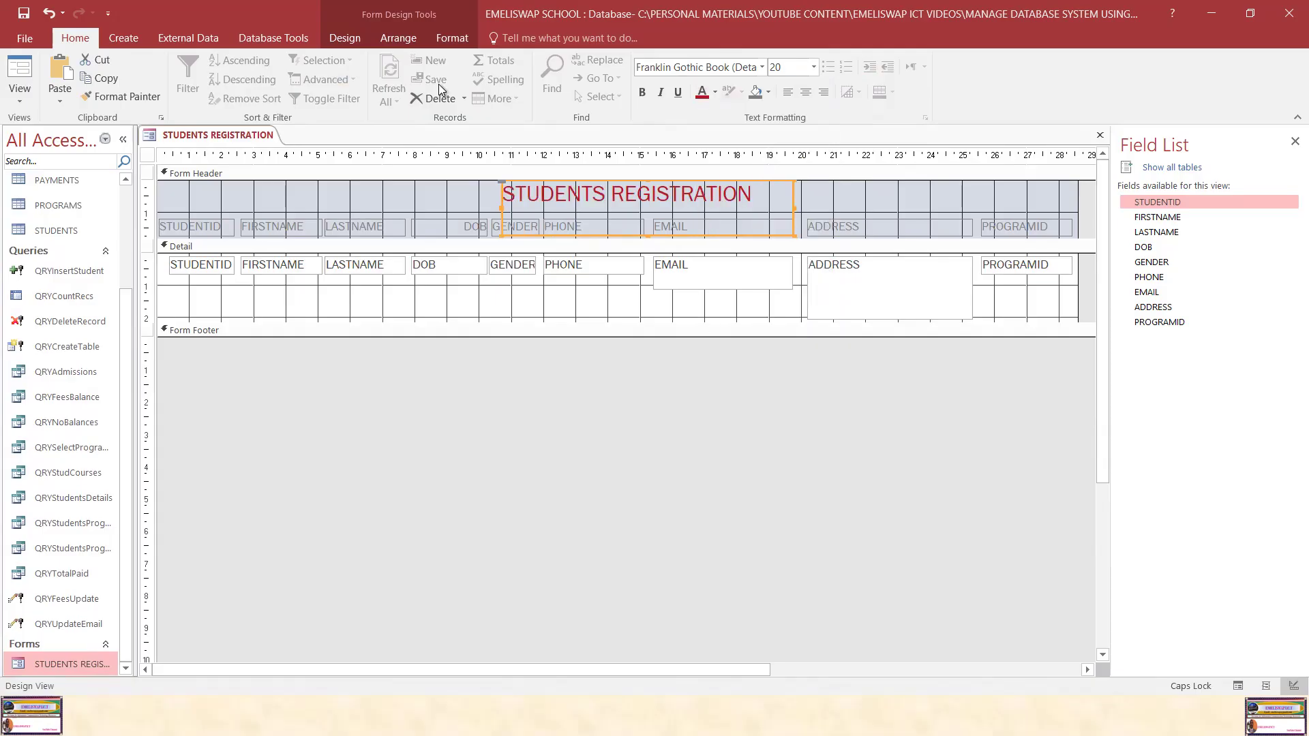
click(641, 92)
click(676, 92)
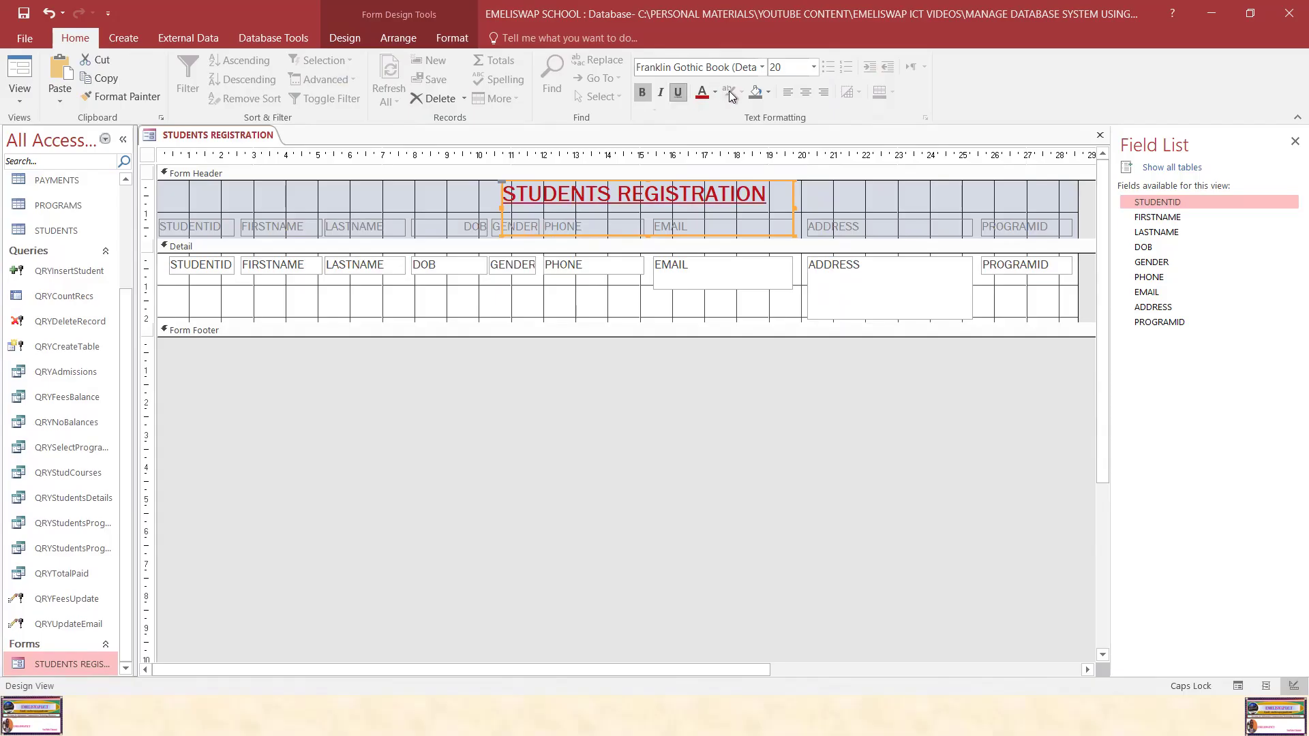
Try a light blue background fill on the title label and undo it.
click(768, 96)
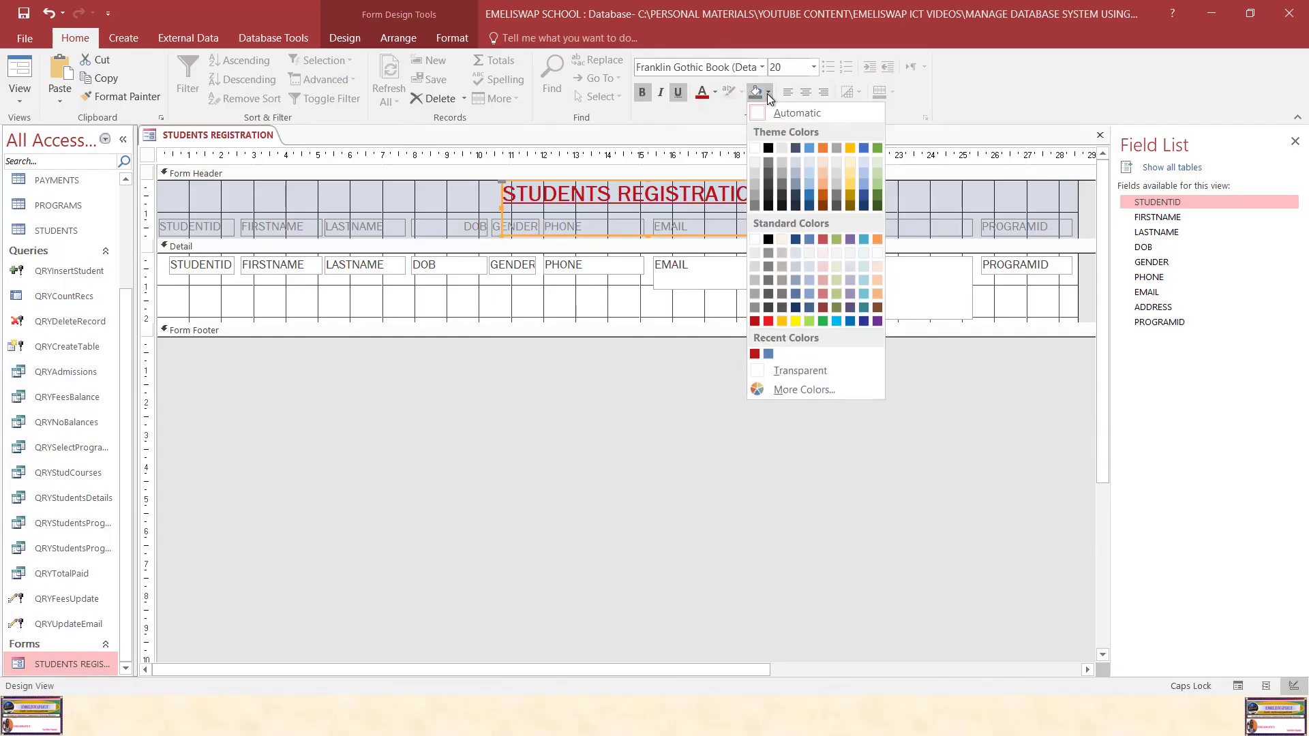
click(807, 174)
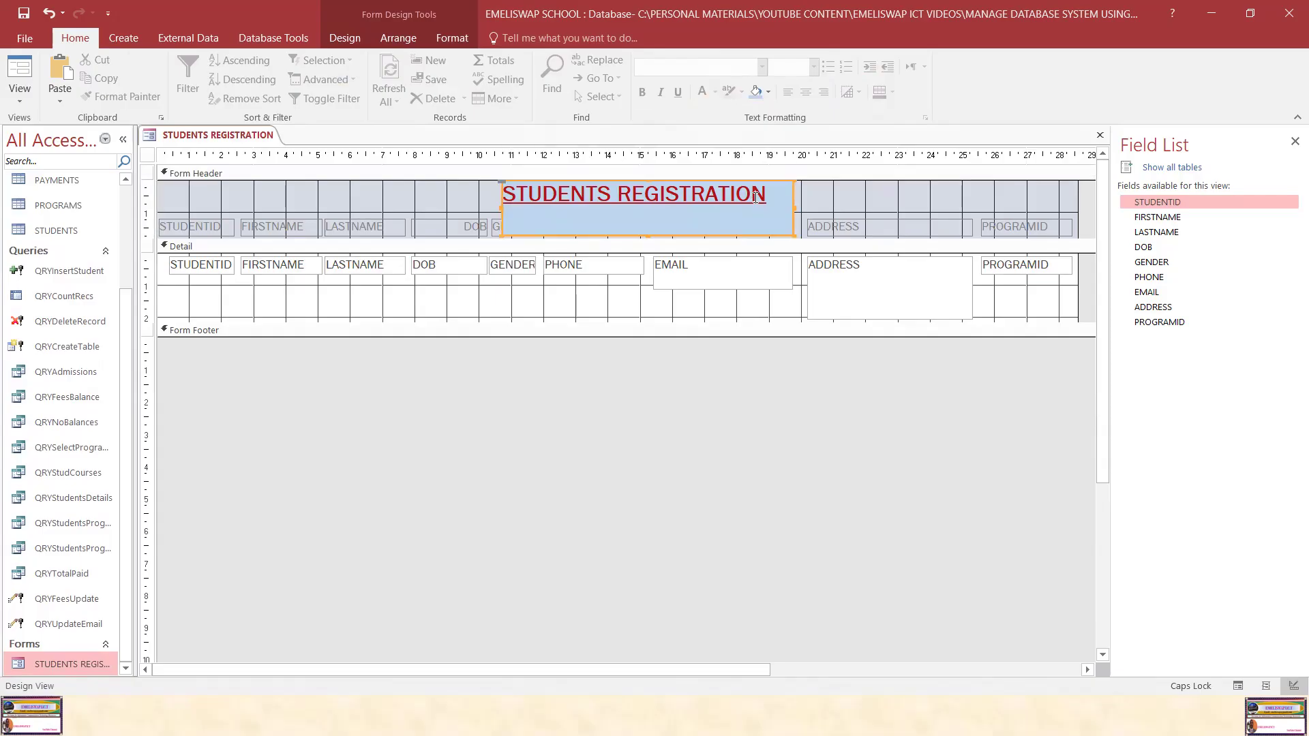
click(47, 13)
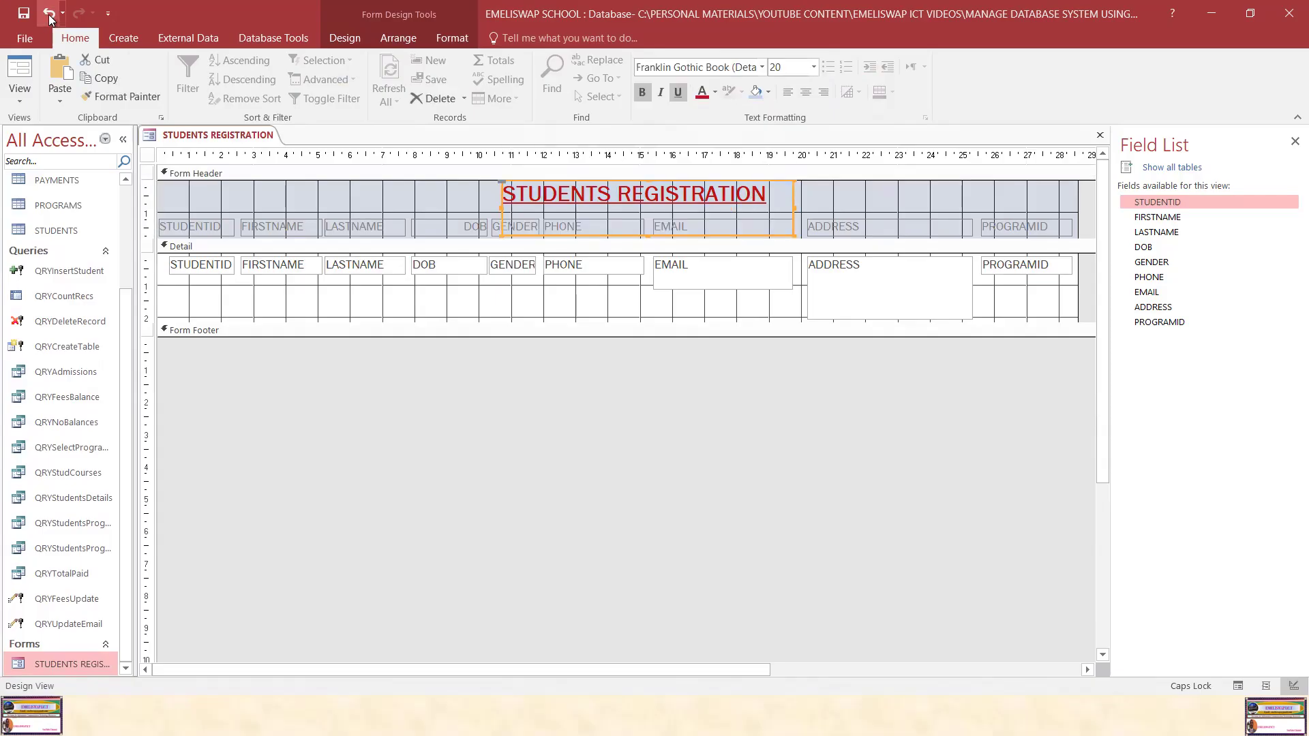
Increase the Form Header section's height to about 2 cm.
click(180, 236)
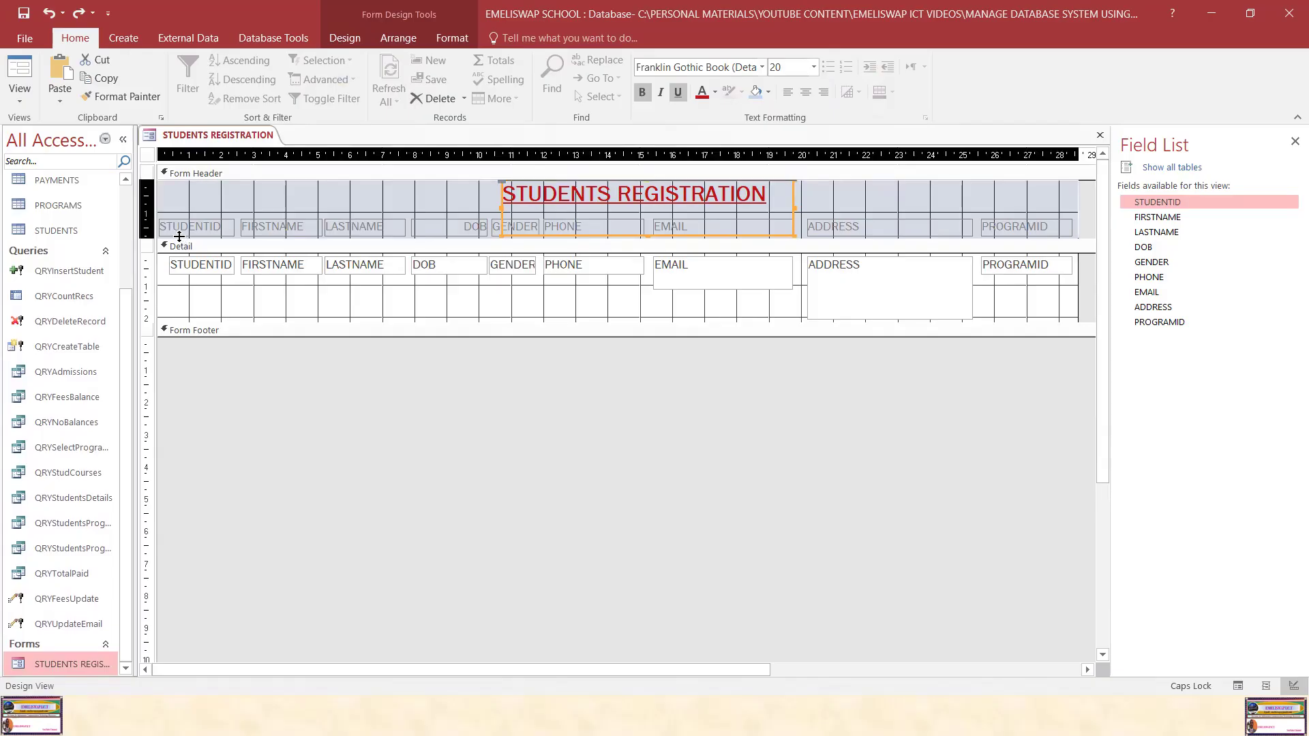
drag(179, 236, 179, 246)
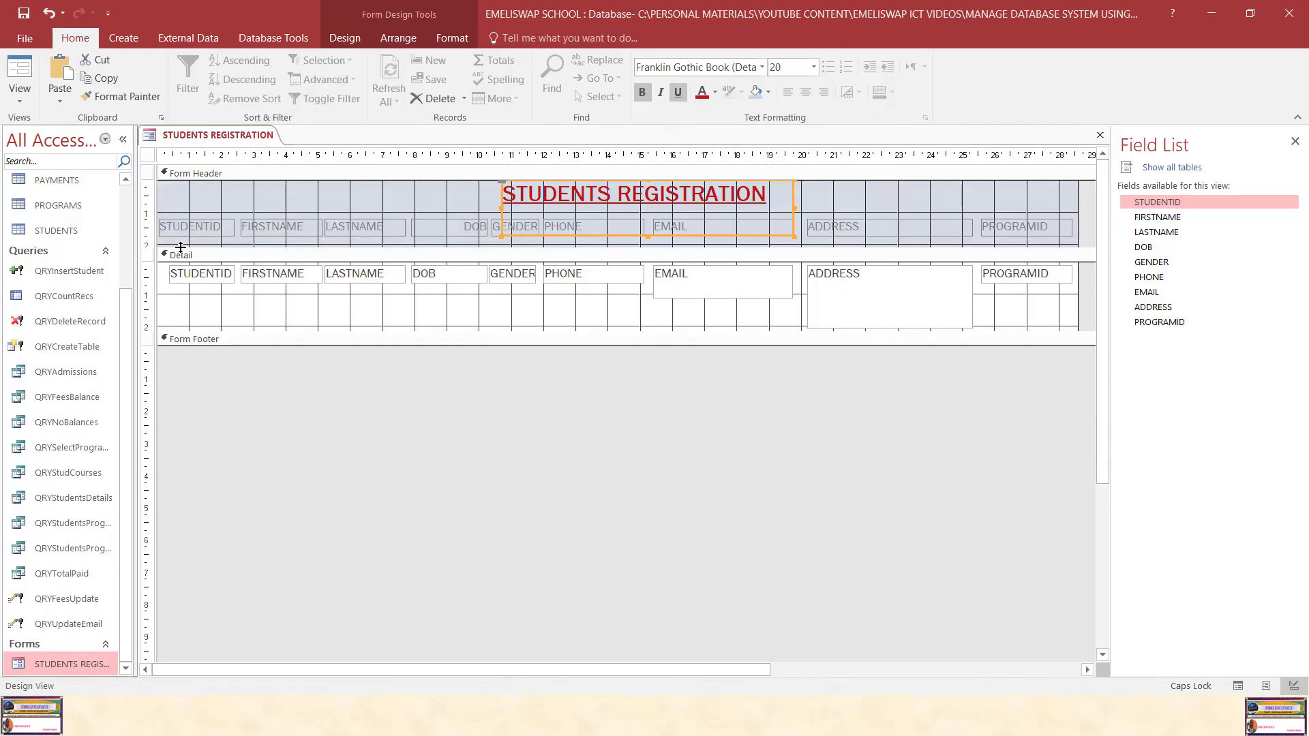
click(179, 215)
click(182, 227)
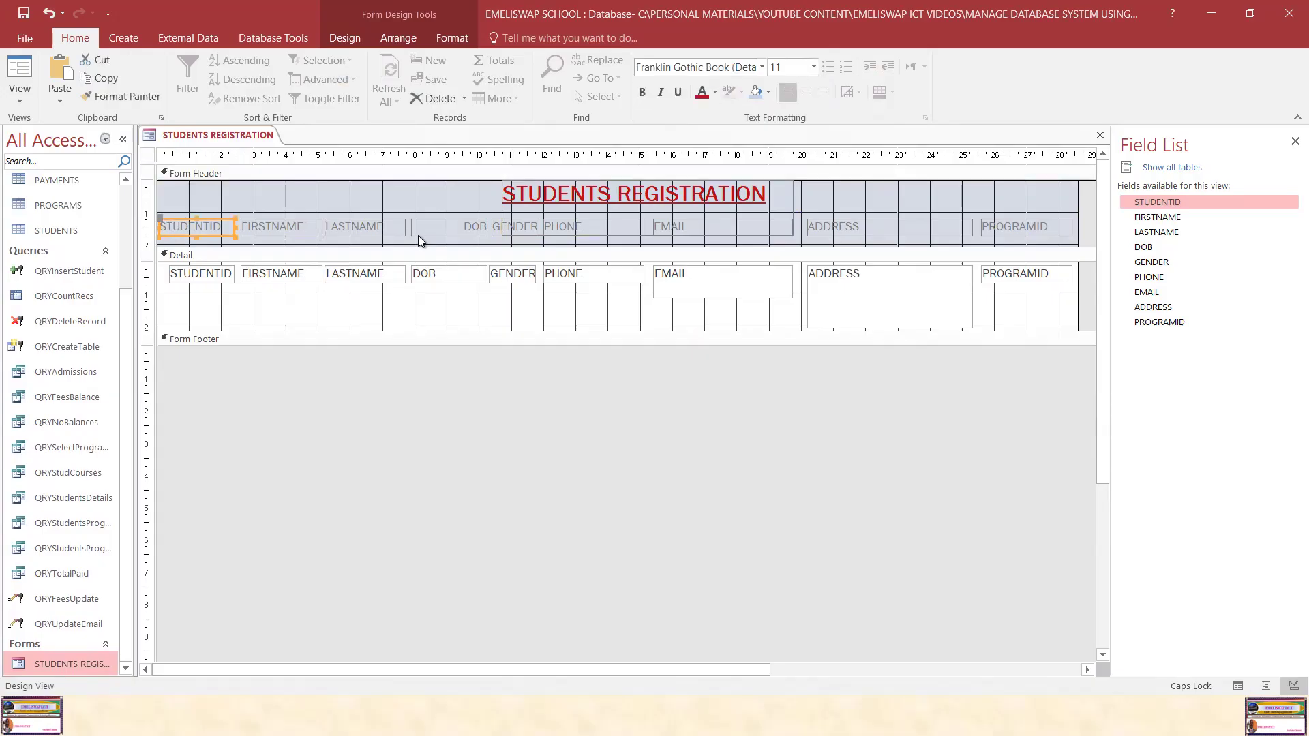
Shorten the title label to about 1.1 cm high and fill its background with light blue.
click(601, 200)
drag(648, 237, 644, 217)
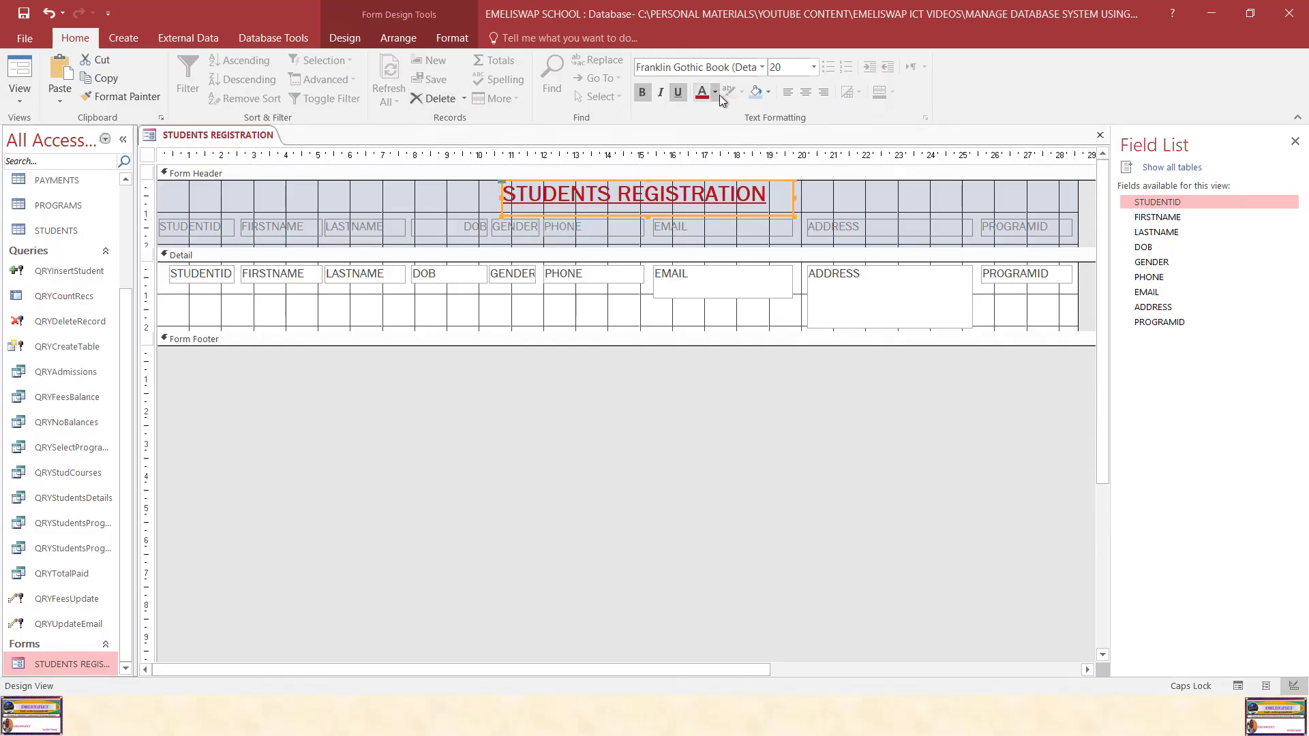
click(755, 94)
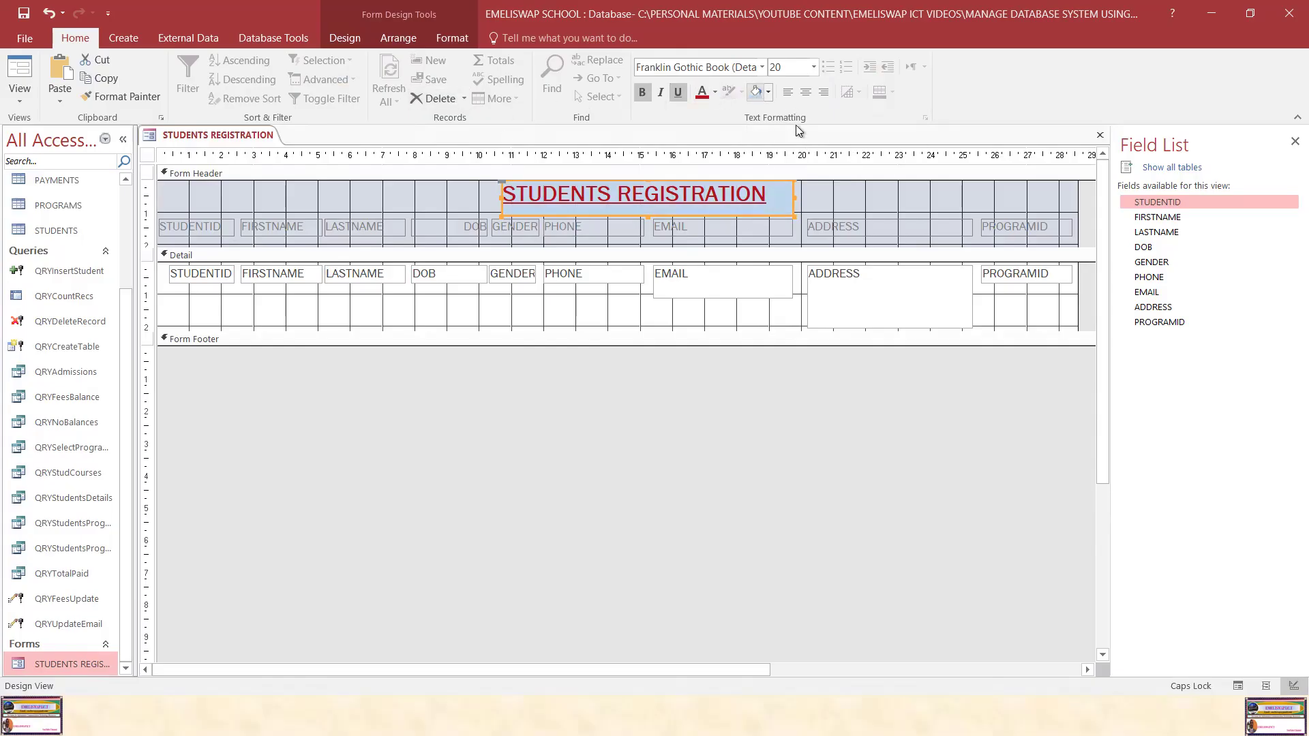
click(837, 196)
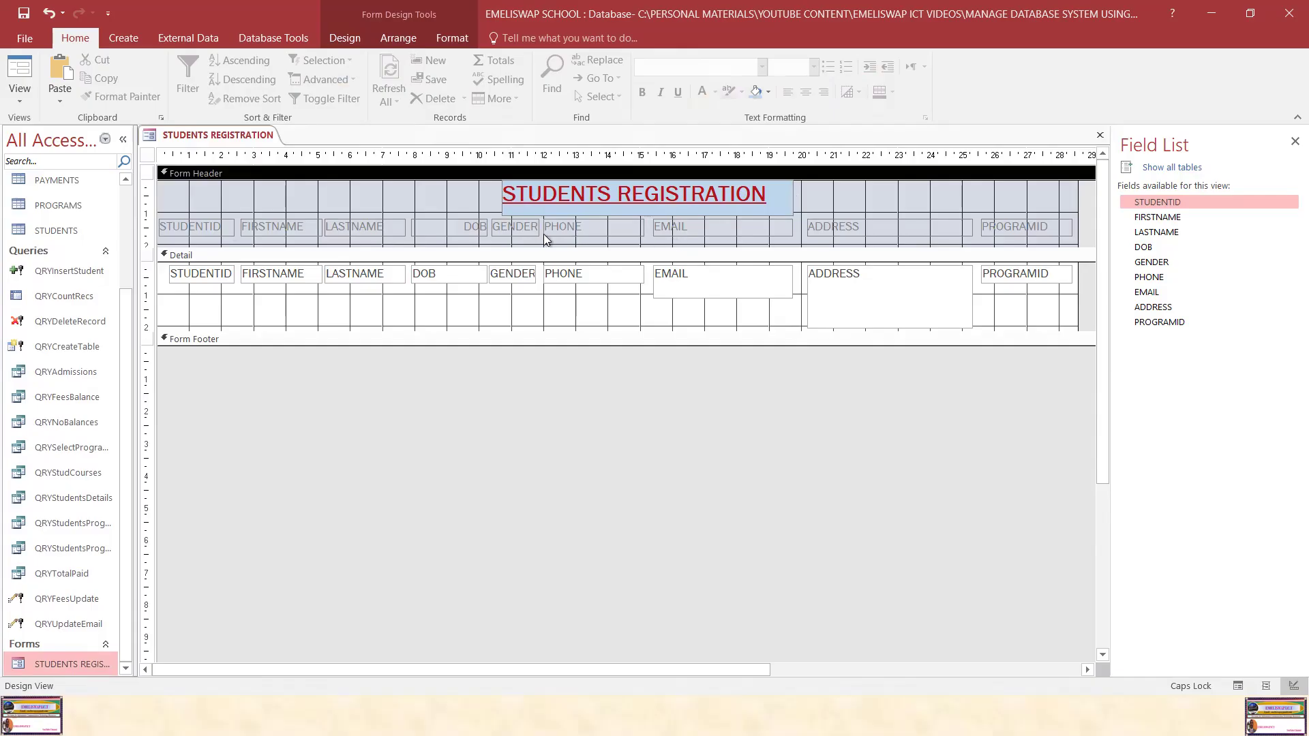
Make all nine Form Header field labels, from STUDENTID to PROGRAMID, dark blue and bold.
key(Tab)
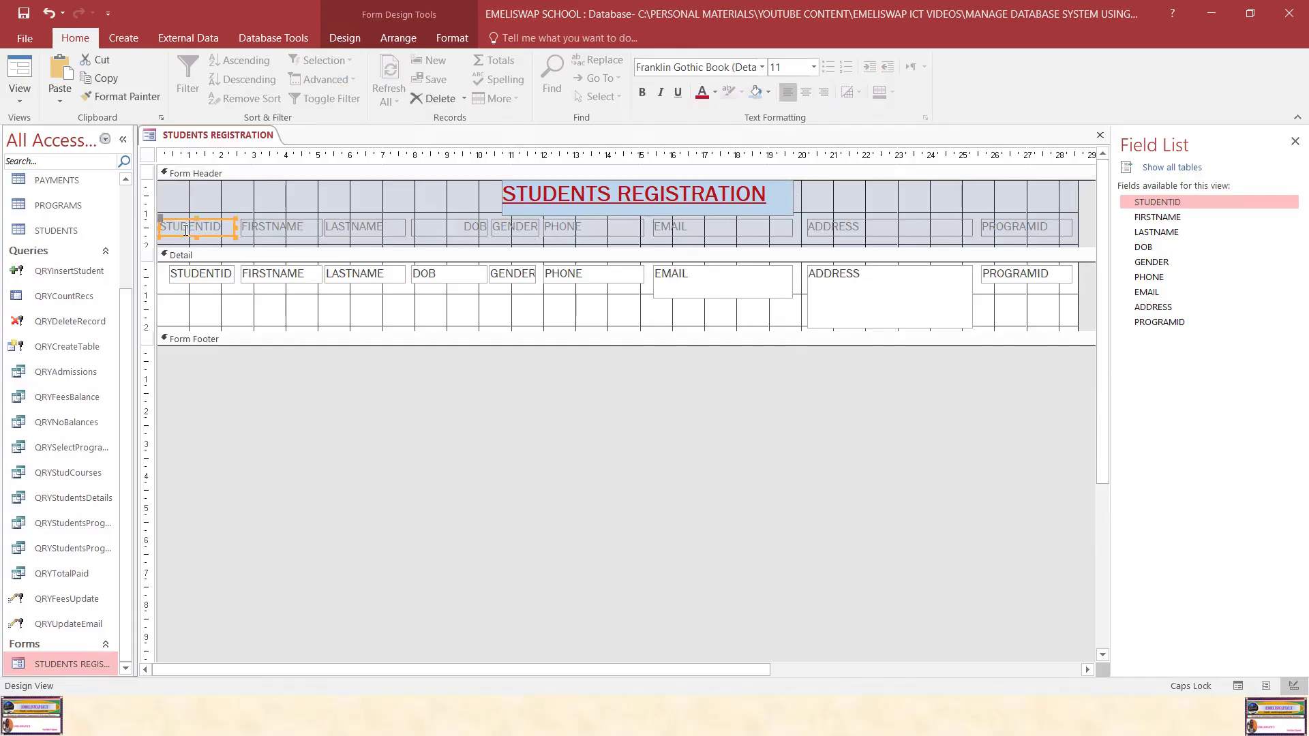
shift+click(271, 225)
shift+click(358, 227)
shift+click(471, 228)
shift+click(510, 227)
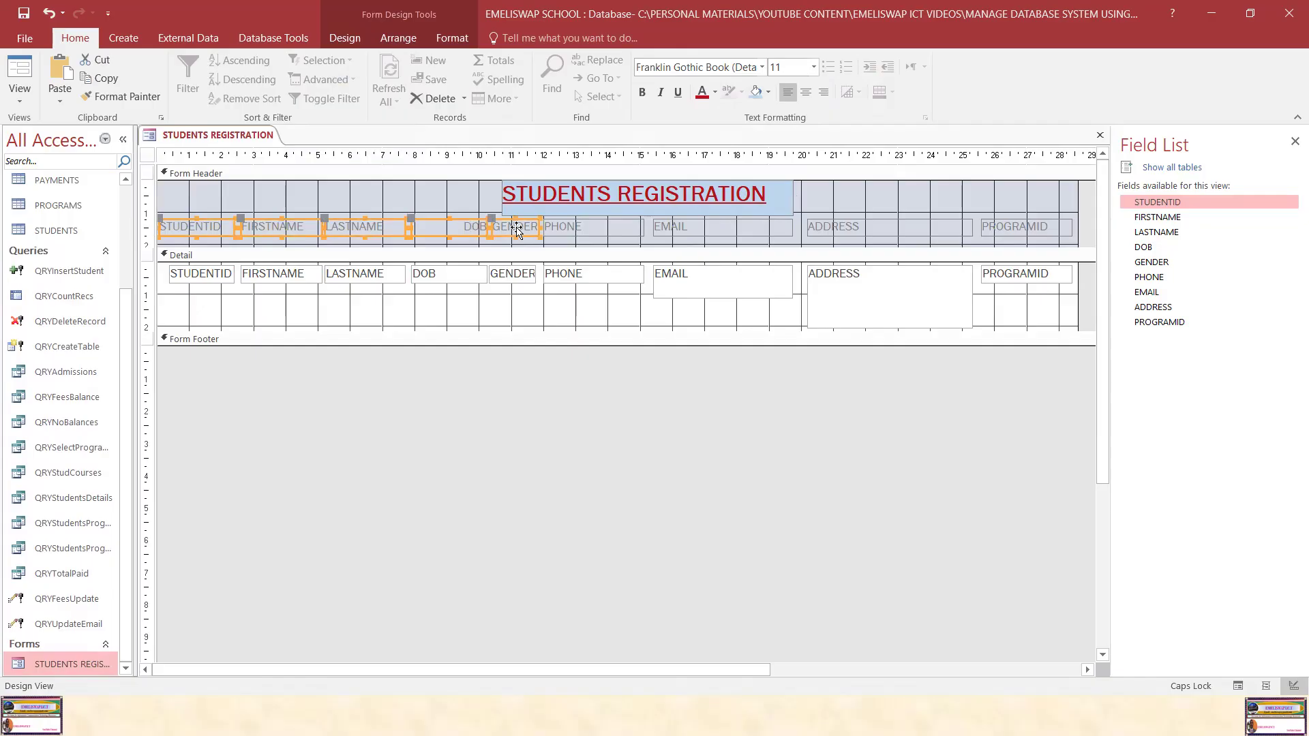
shift+click(563, 231)
shift+click(661, 228)
shift+click(820, 227)
shift+click(1008, 227)
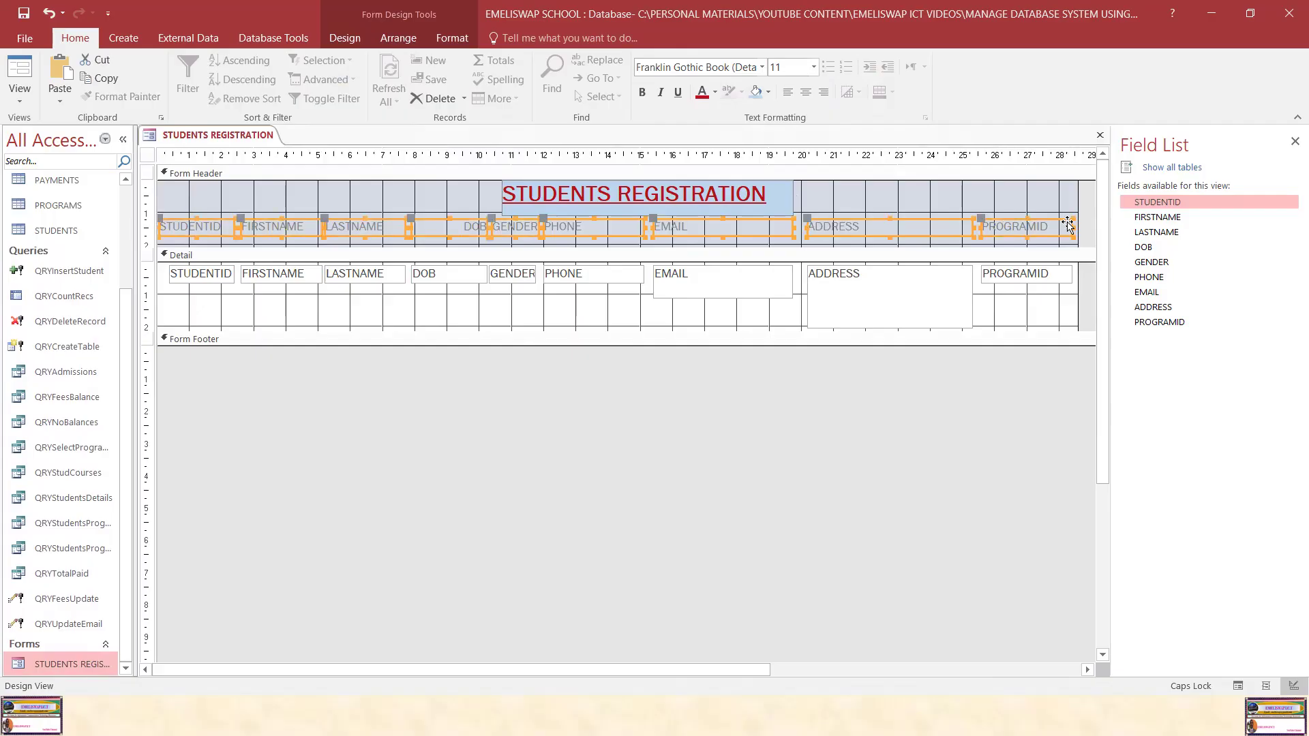
click(715, 93)
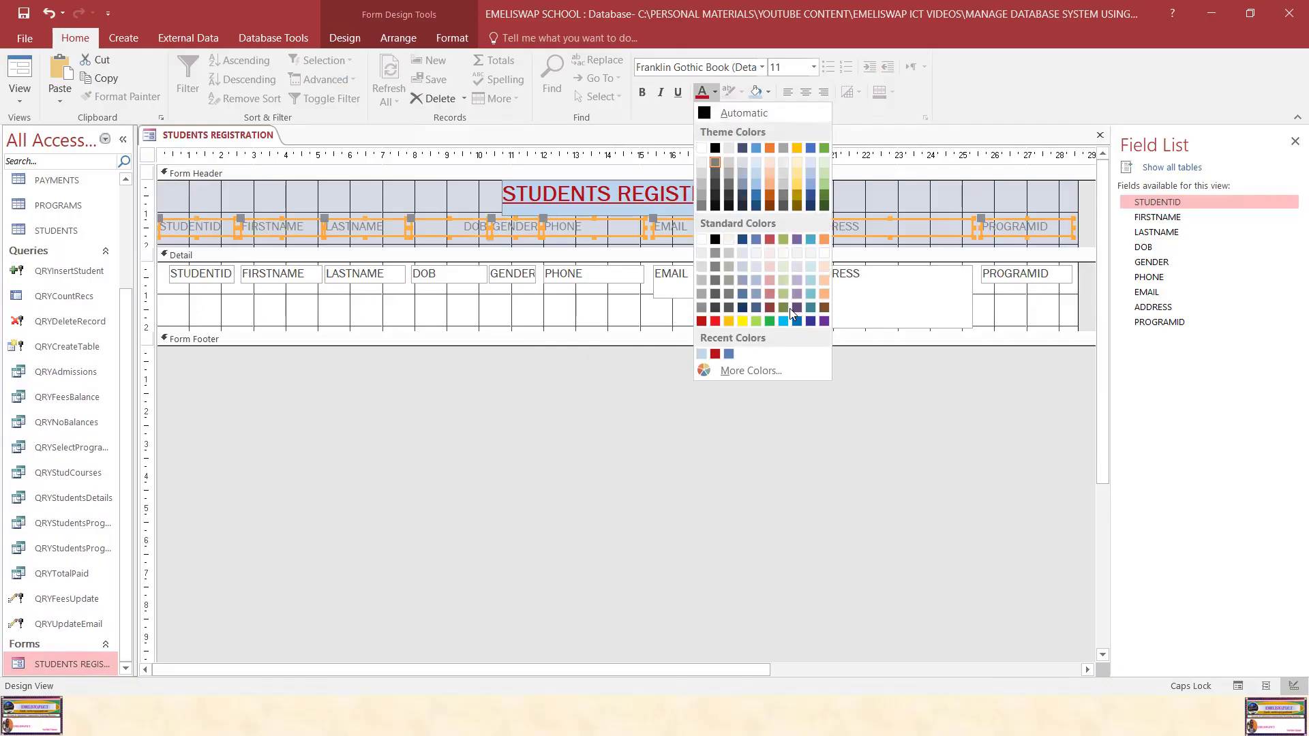
click(810, 321)
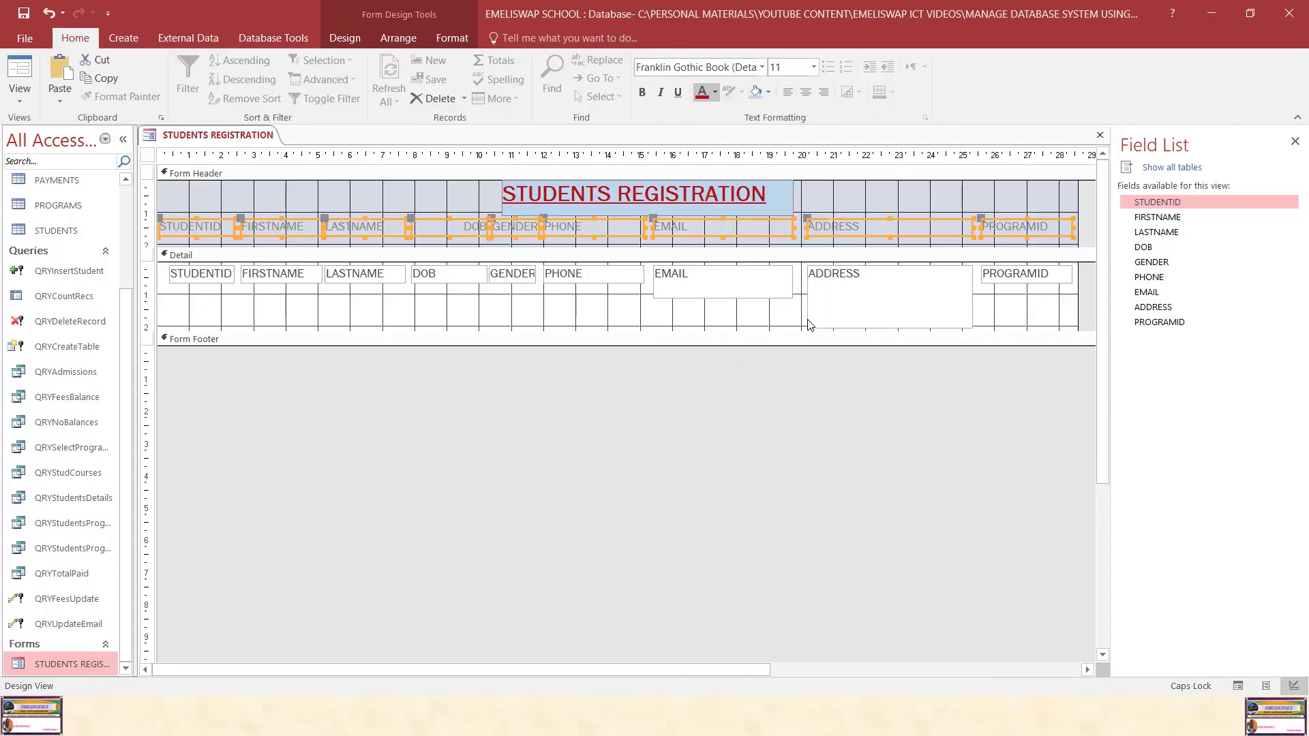
click(642, 93)
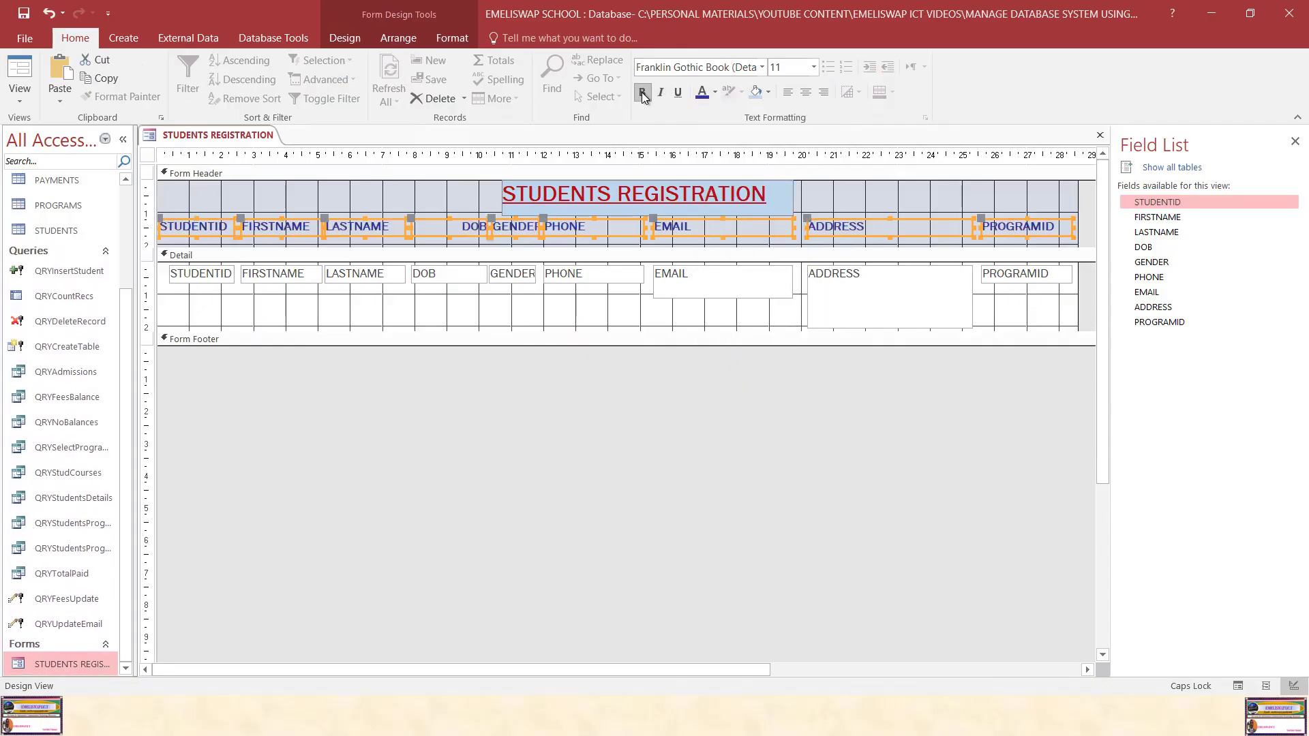
Set the font colour of all nine Detail section text boxes, from STUDENTID to PROGRAMID, to black.
click(215, 281)
shift+click(271, 279)
shift+click(355, 276)
shift+click(437, 278)
shift+click(525, 279)
shift+click(571, 277)
shift+click(674, 276)
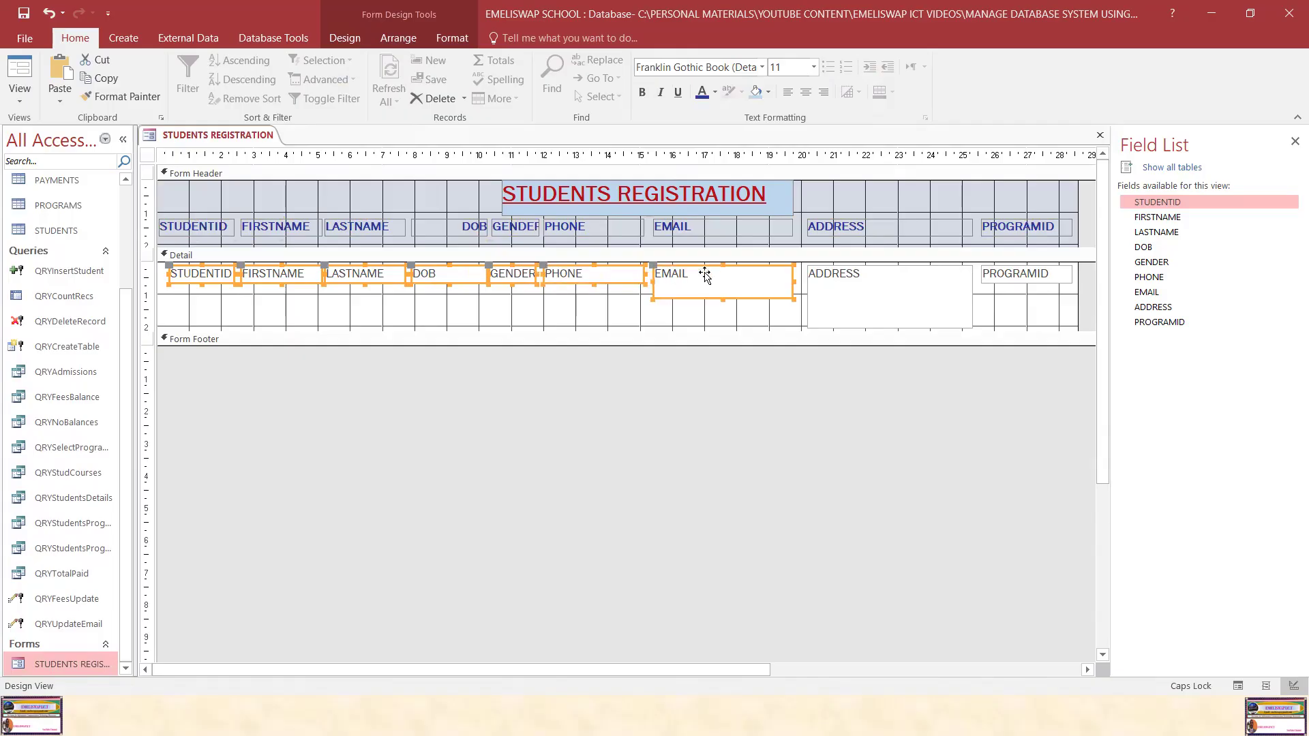
shift+click(817, 279)
shift+click(1003, 277)
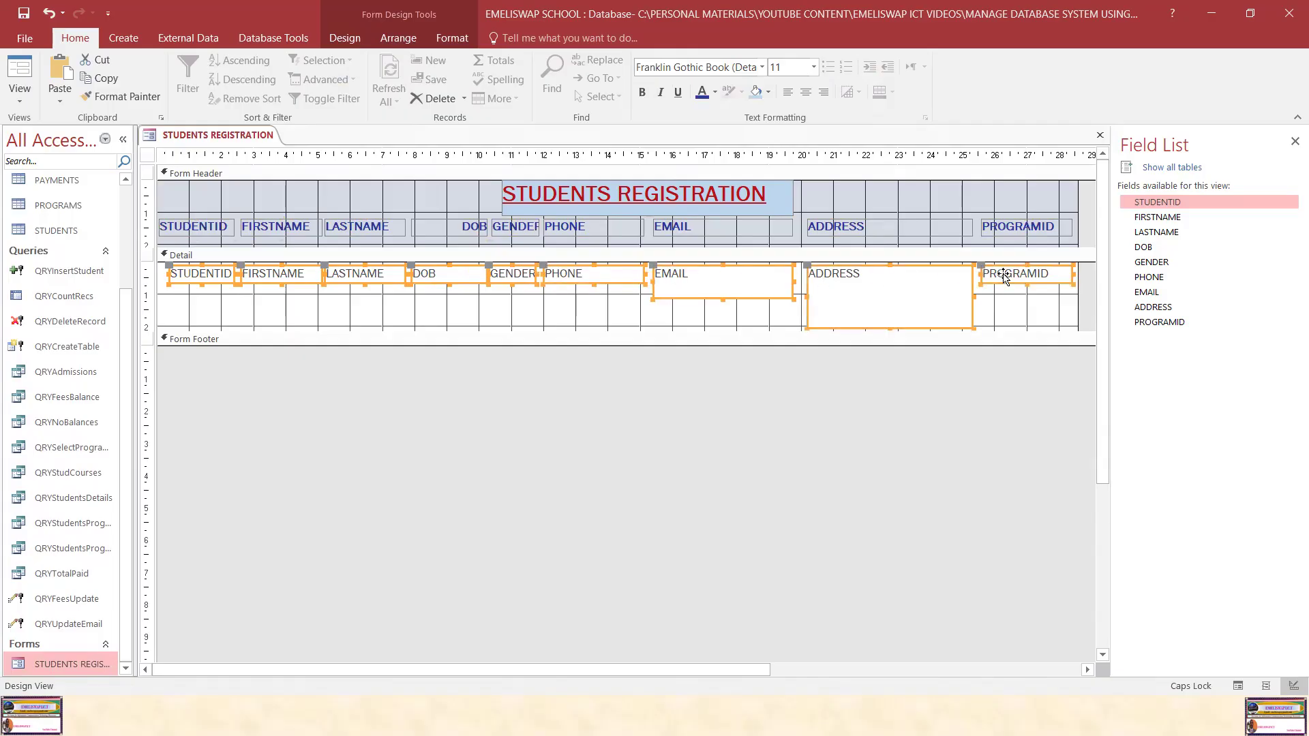
click(716, 93)
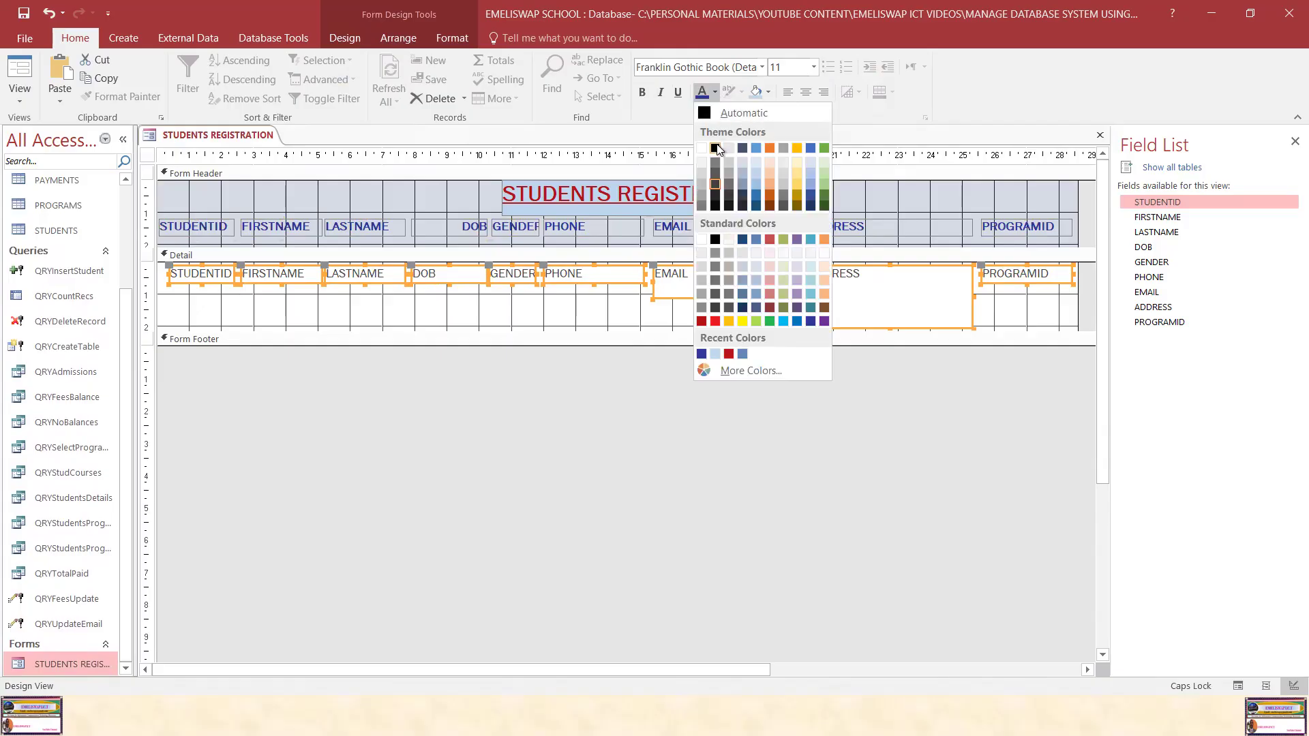
click(715, 148)
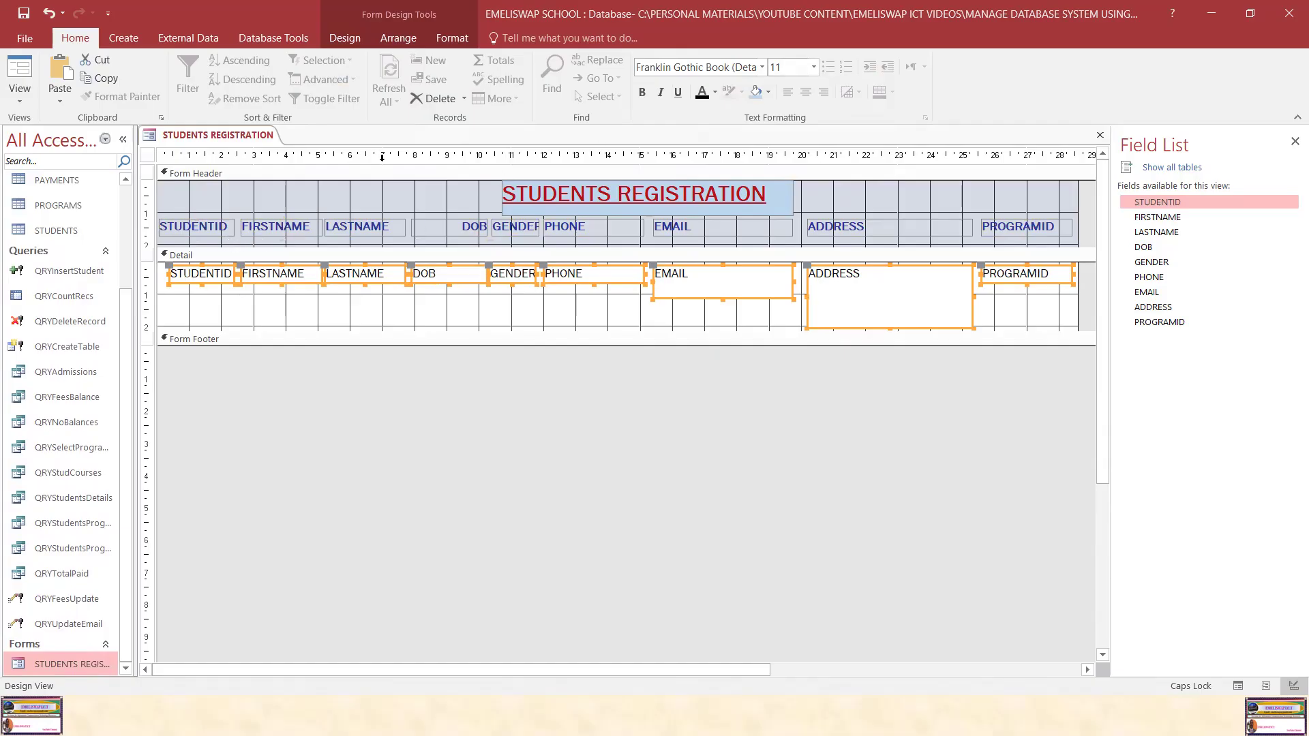
Set the font size of all the Form Header field labels to 12.
click(188, 227)
shift+click(275, 226)
shift+click(368, 227)
shift+click(495, 229)
shift+click(481, 230)
shift+click(706, 229)
shift+click(821, 228)
shift+click(997, 227)
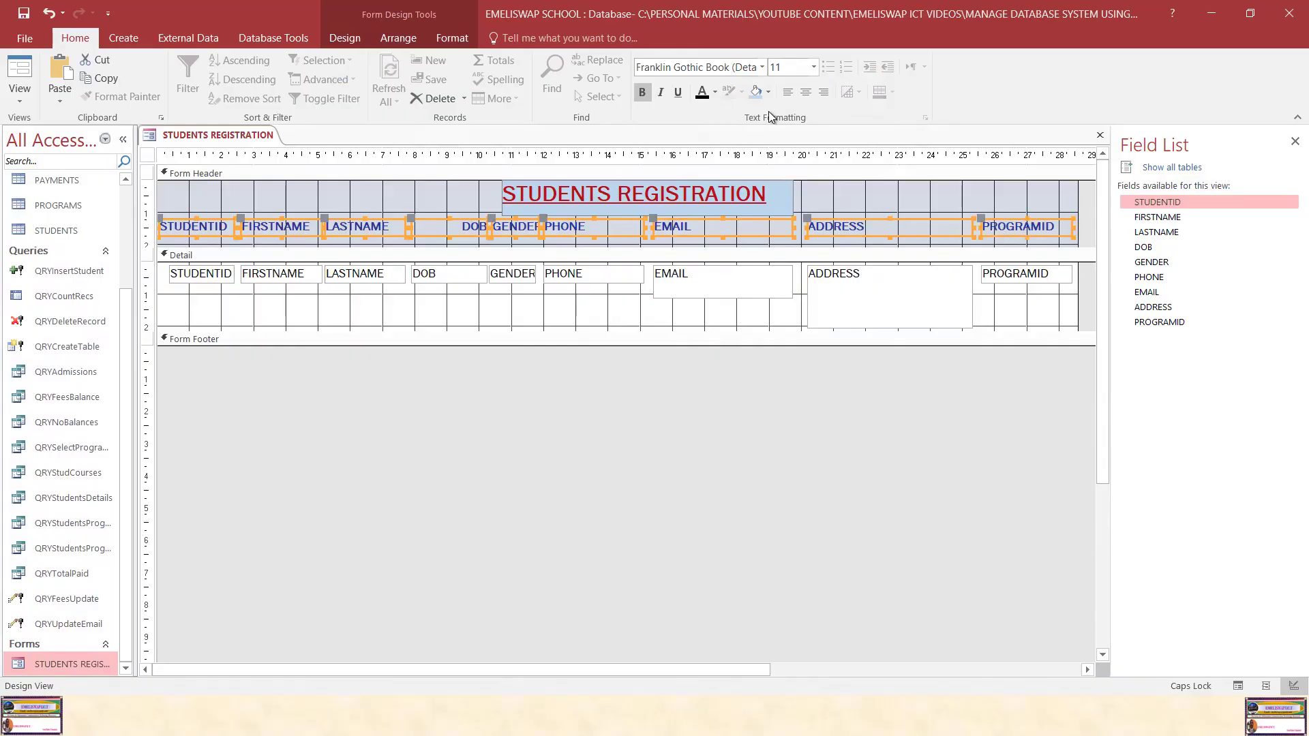
click(814, 66)
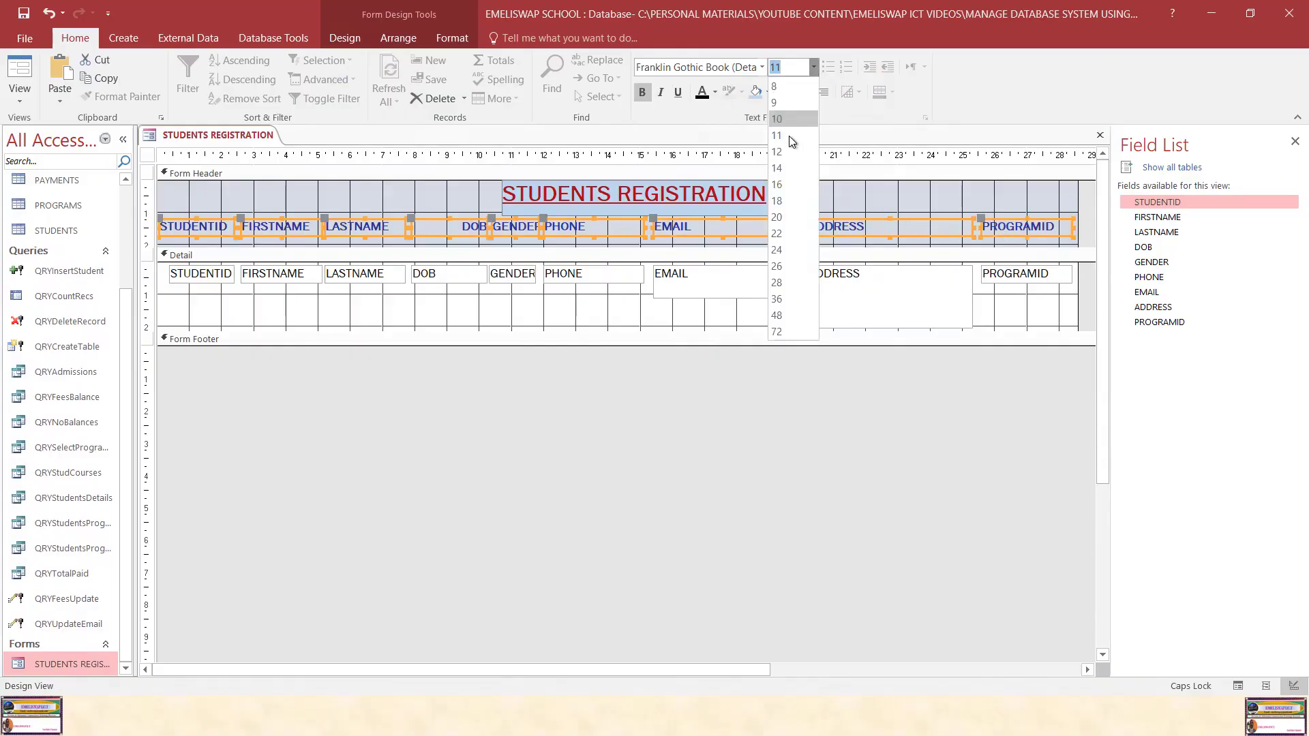
click(779, 153)
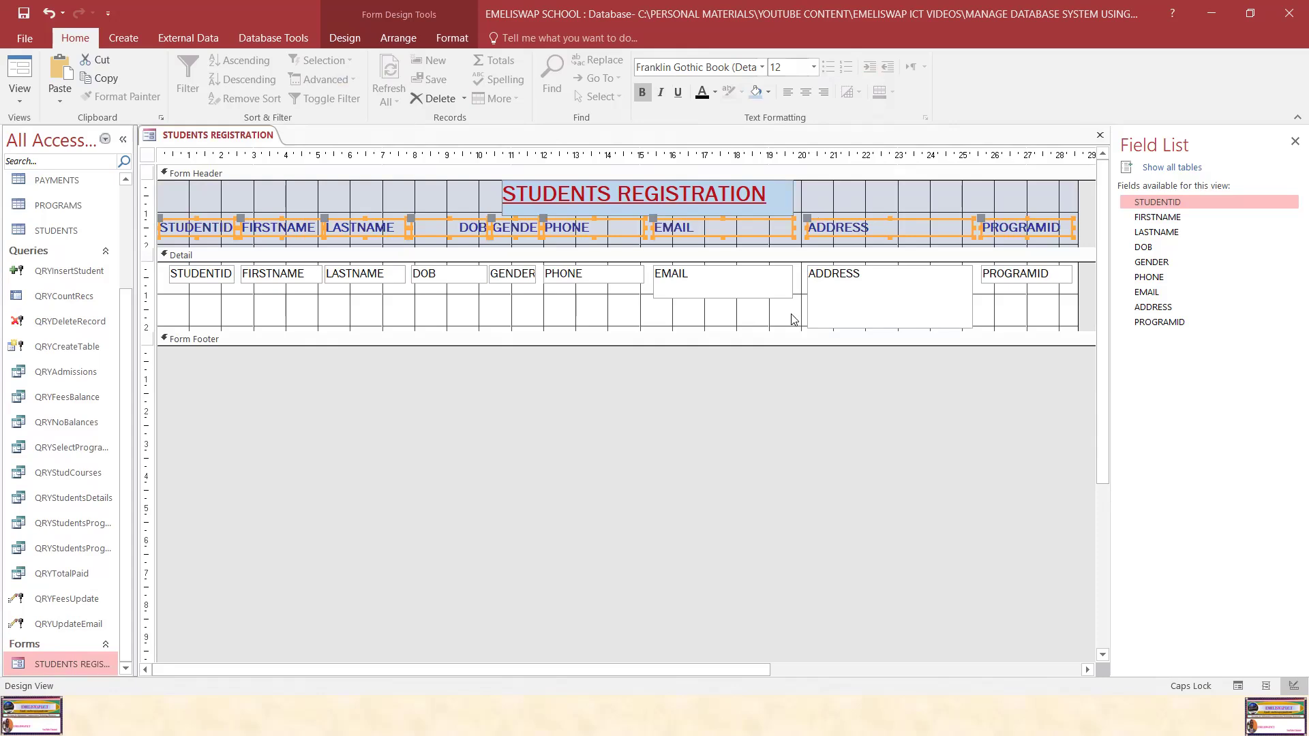
click(521, 312)
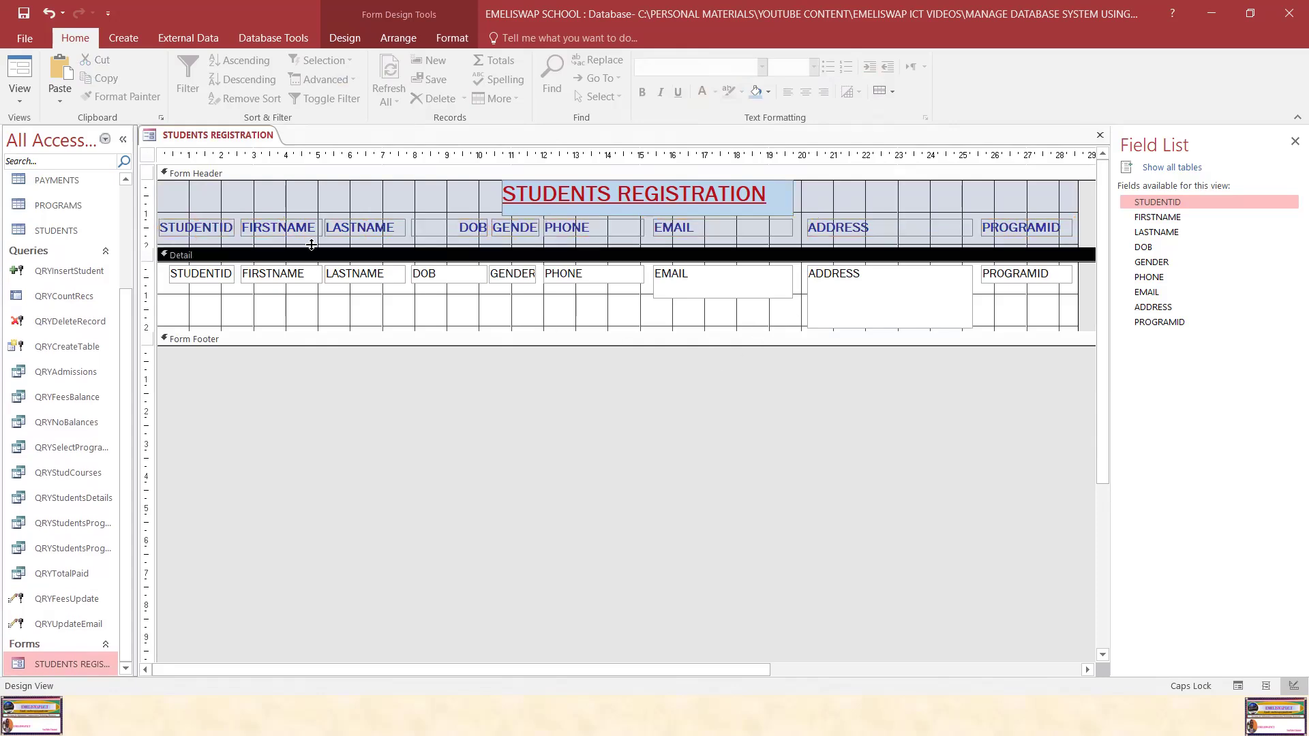
Save the formatted STUDENTS REGISTRATION form and close it.
click(24, 13)
right_click(195, 135)
click(221, 164)
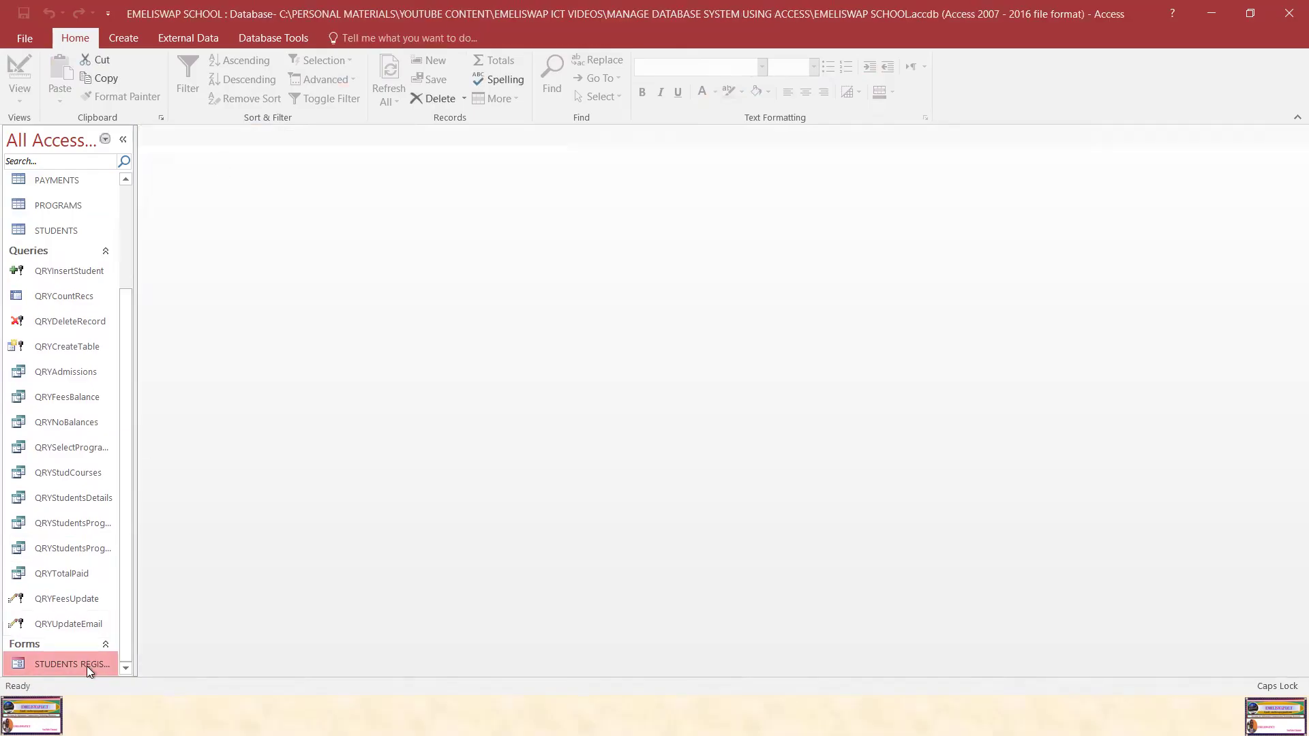
Open the STUDENTS REGISTRATION form in Form View, look through its student records, and close it.
right_click(83, 661)
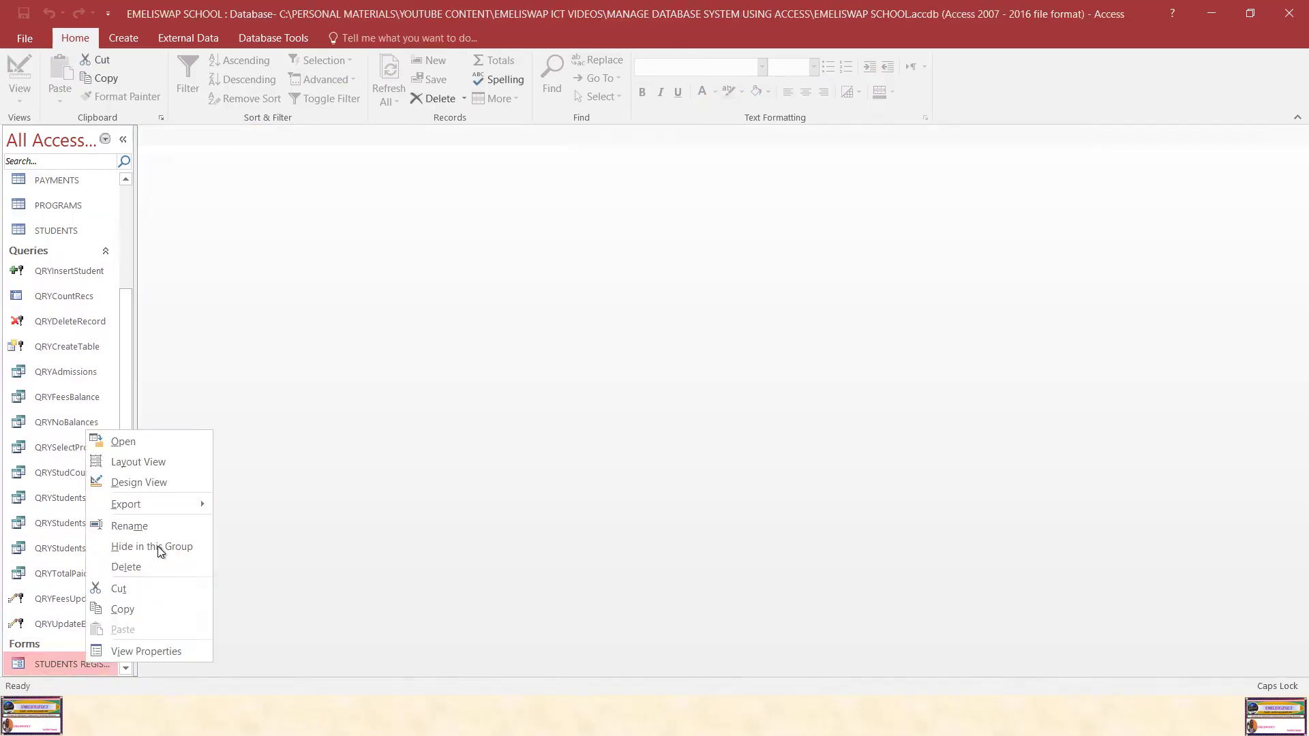
click(137, 441)
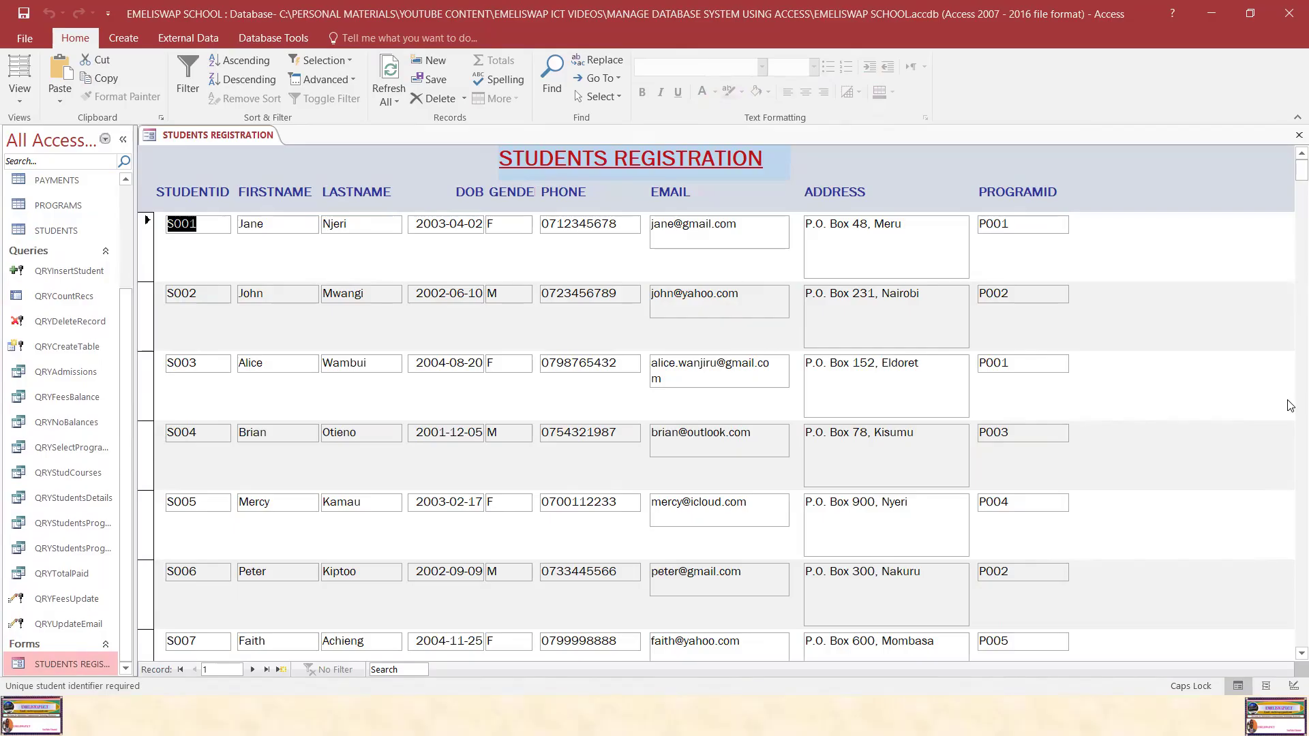
scroll(1178, 452, down, 2)
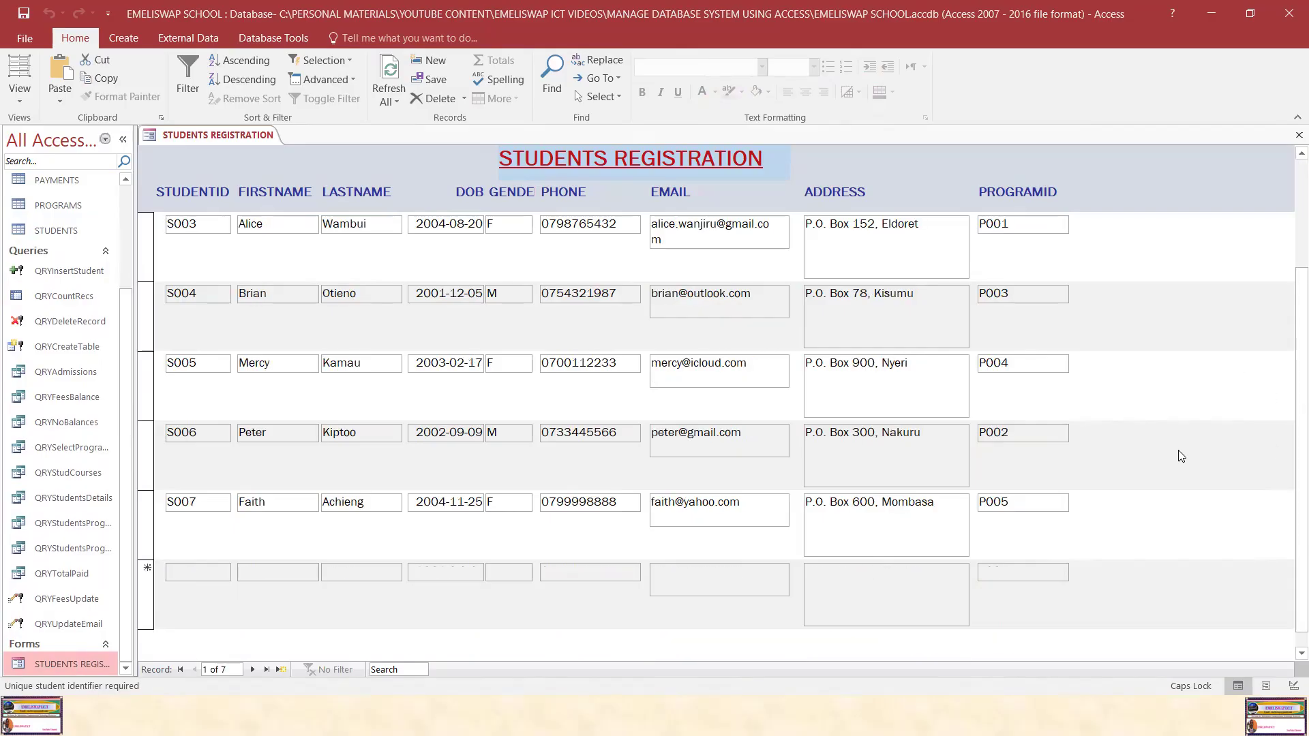
scroll(1159, 453, up, 2)
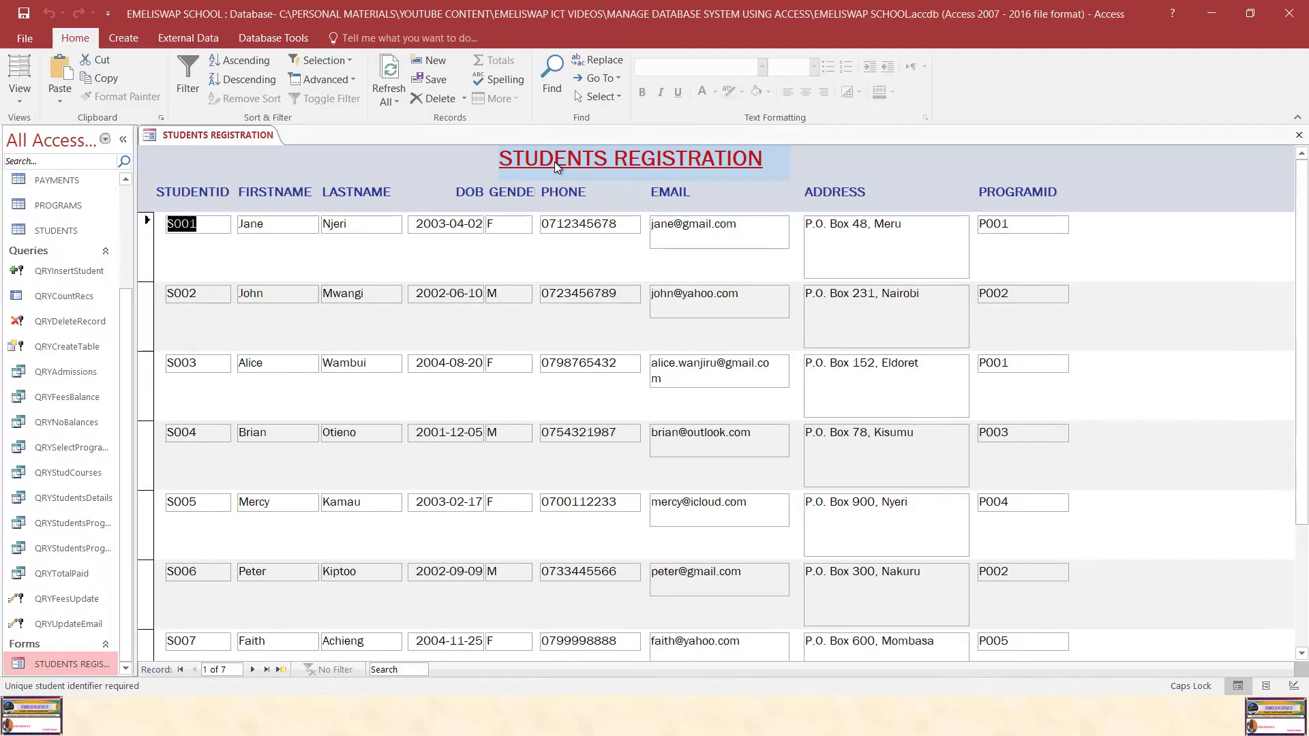
right_click(222, 134)
key(Escape)
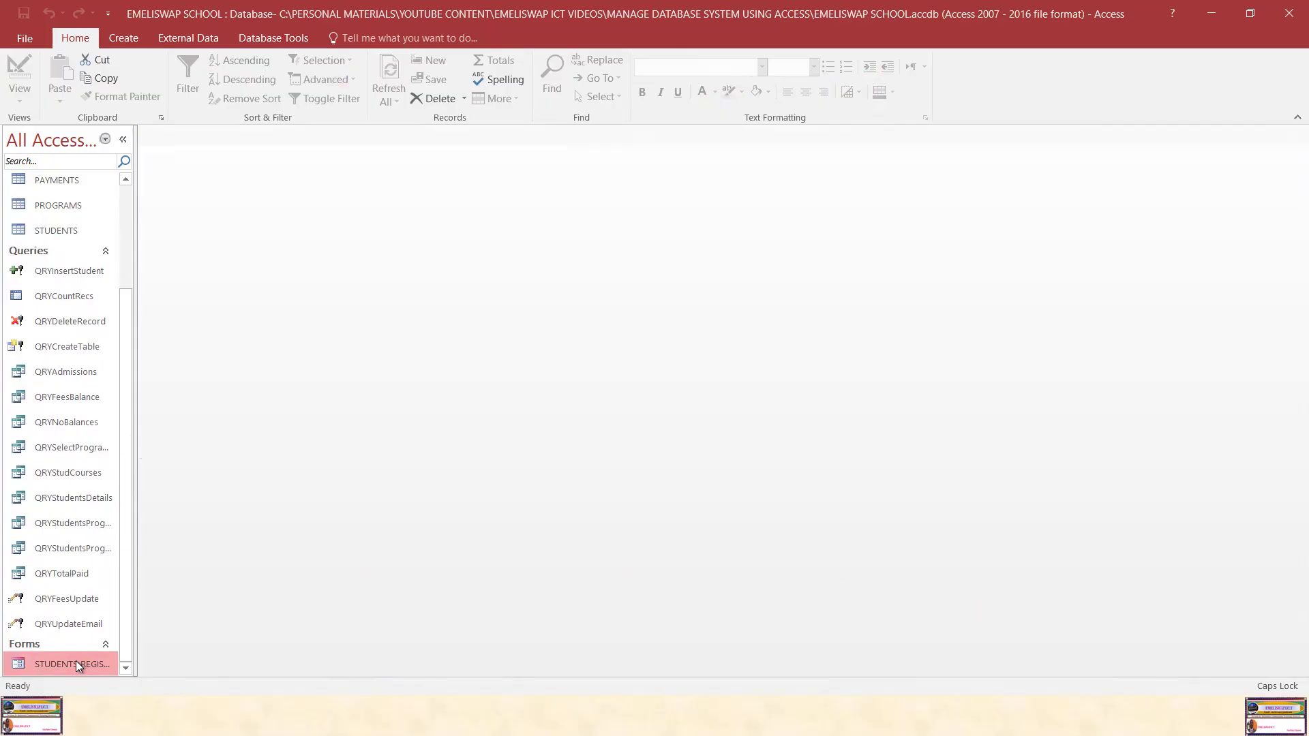
Open the STUDENTS REGISTRATION form in Design View and set the Form Header section's background colour to yellow.
right_click(76, 660)
click(140, 482)
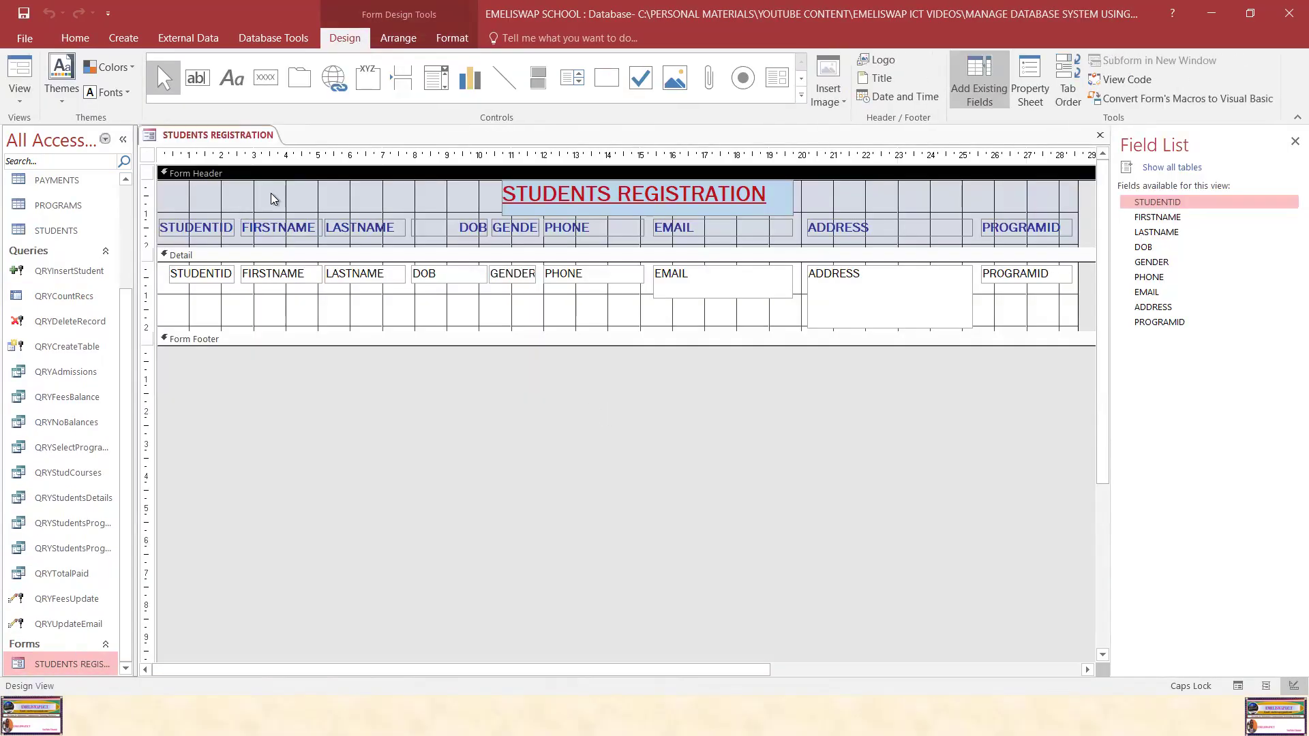
click(272, 199)
right_click(272, 198)
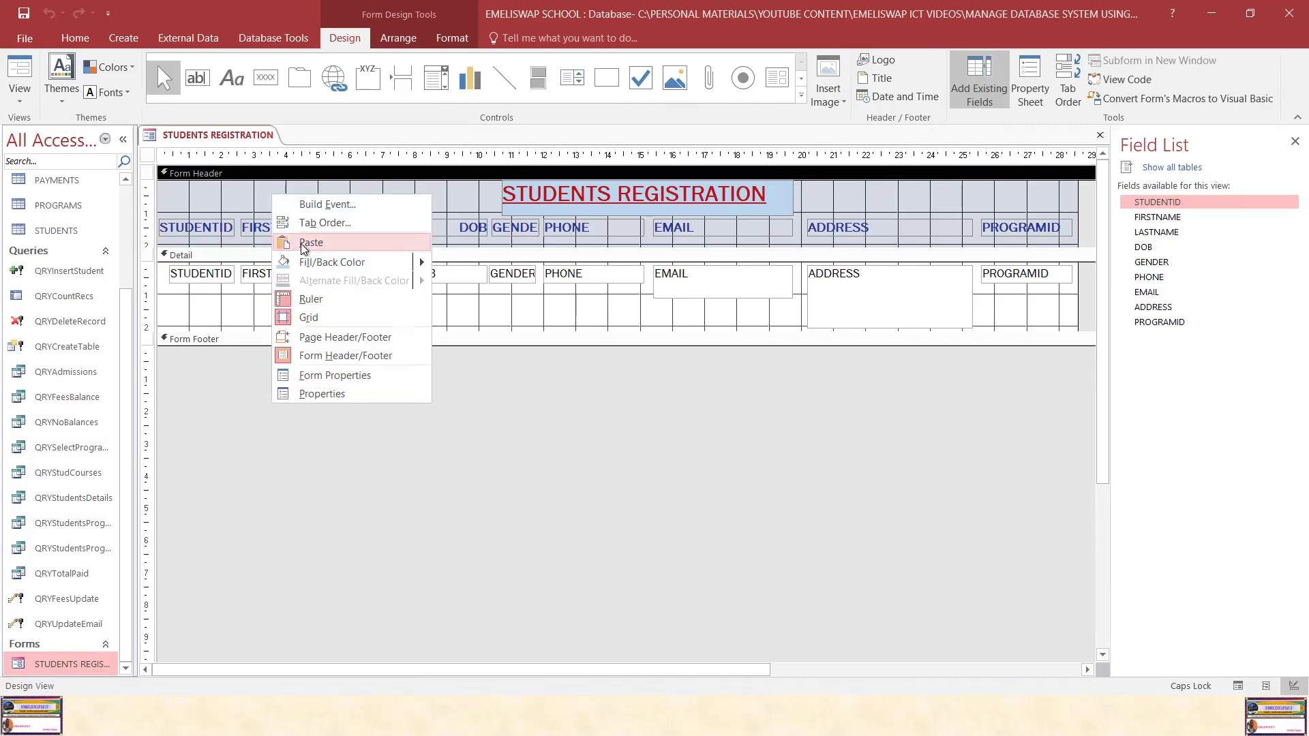
mouse_move(345, 266)
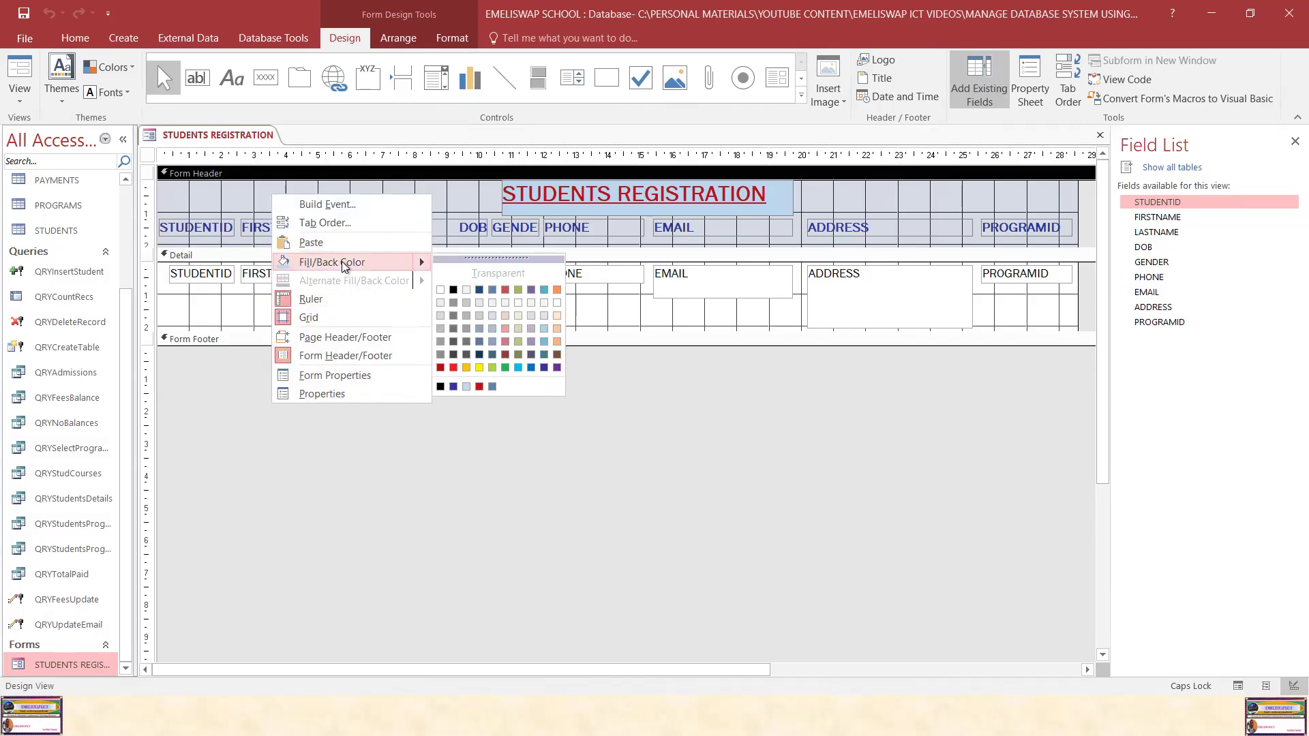
click(480, 369)
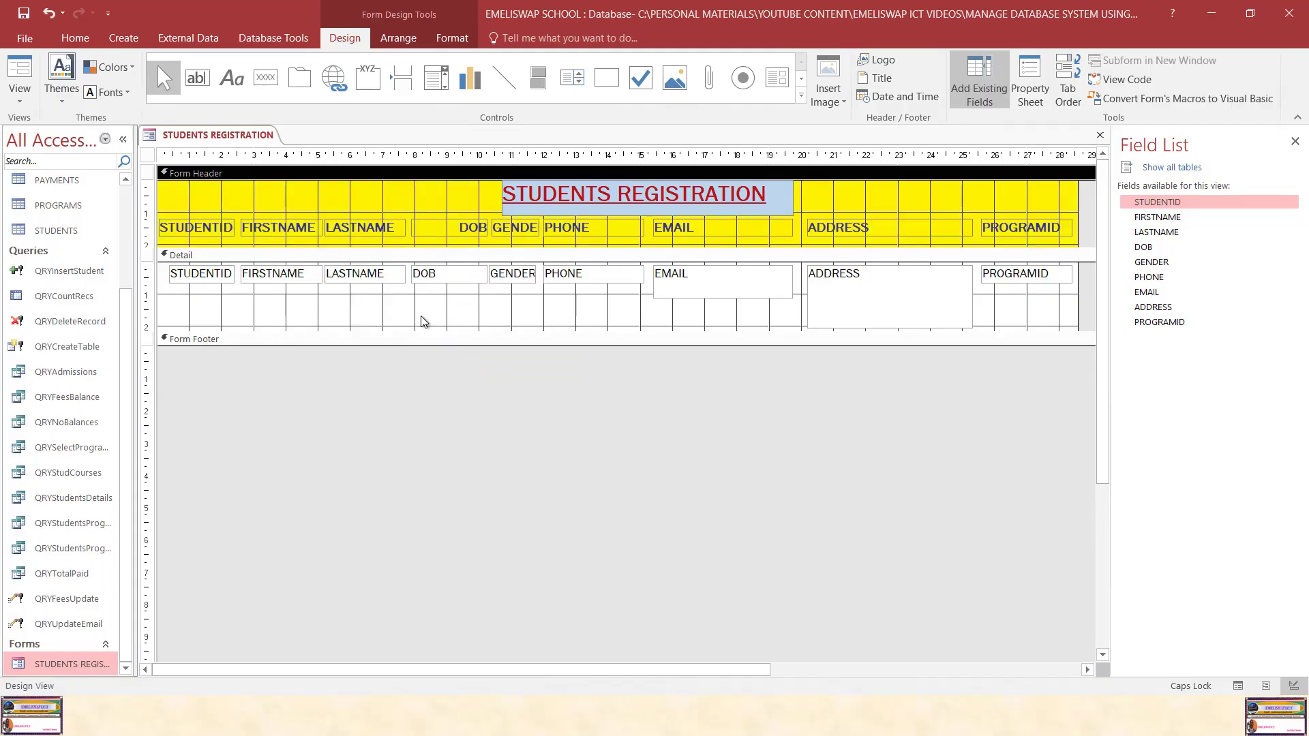
Set the Detail section's background colour to the lightest purple shade, and save and close the form.
click(288, 312)
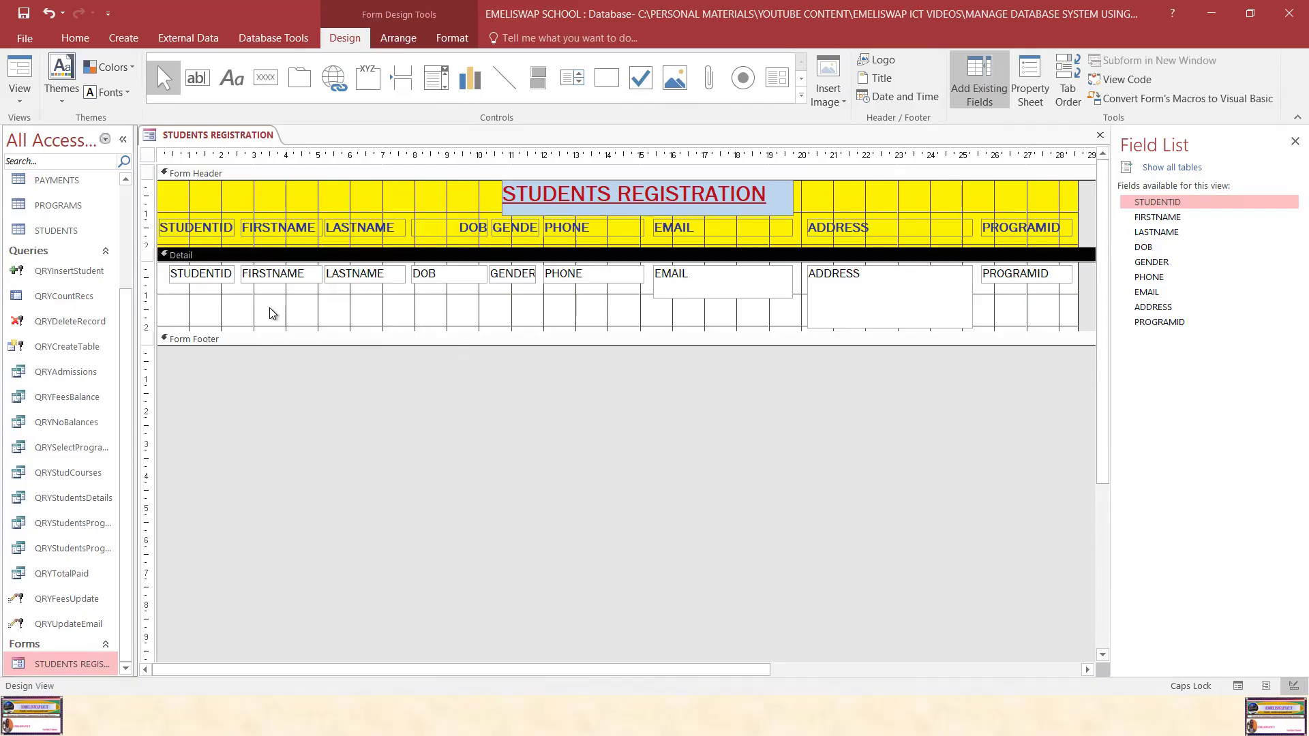
right_click(273, 314)
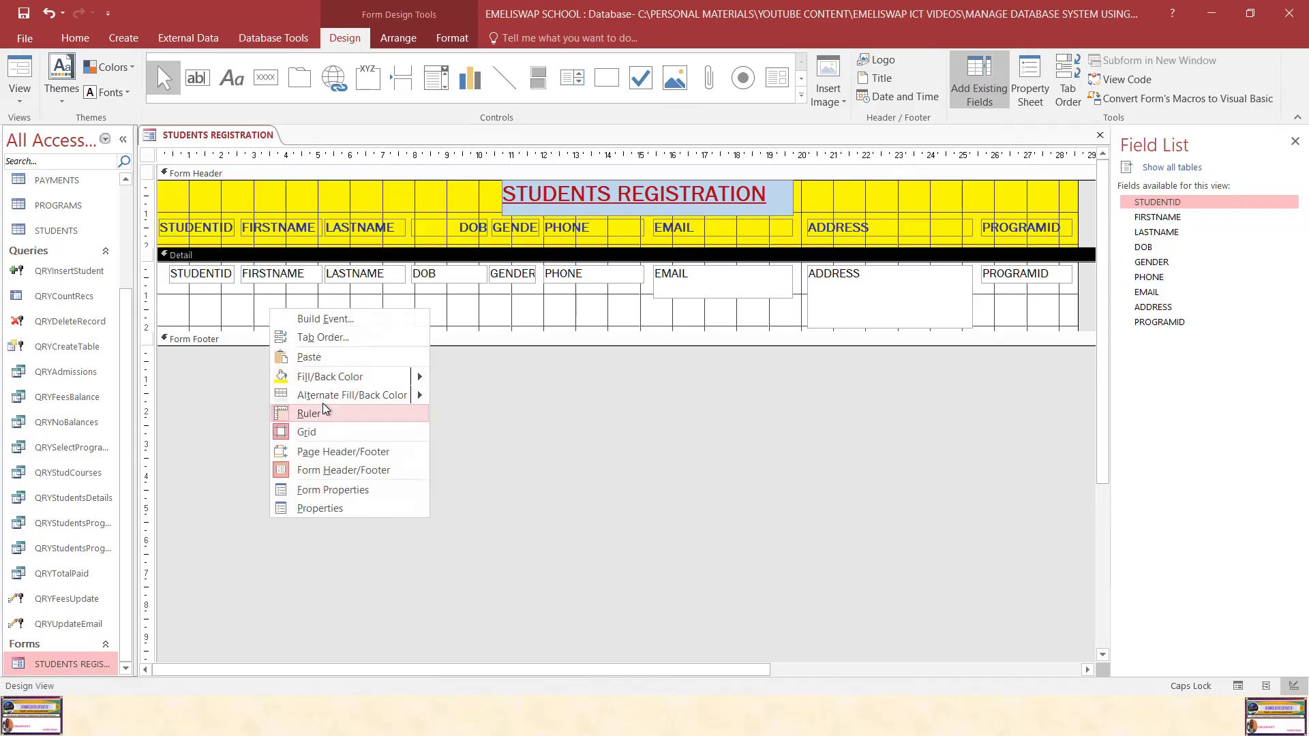
mouse_move(347, 381)
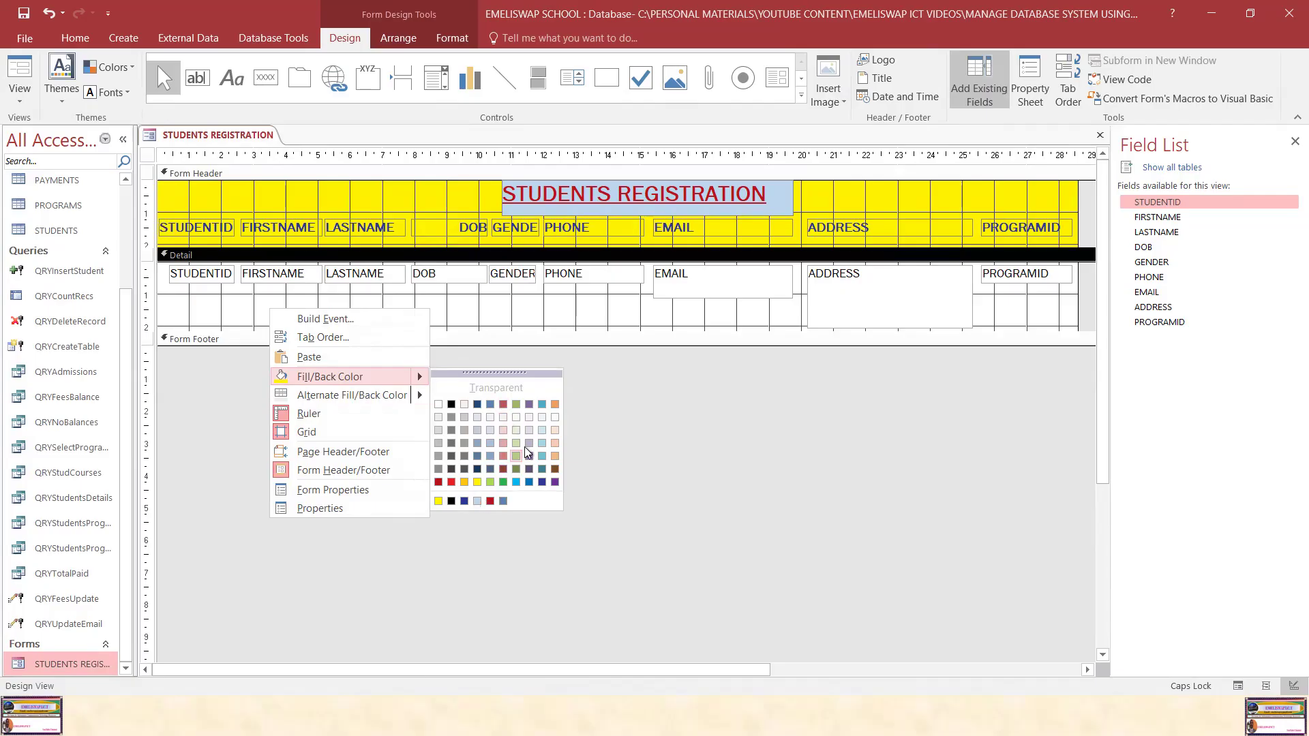
click(529, 419)
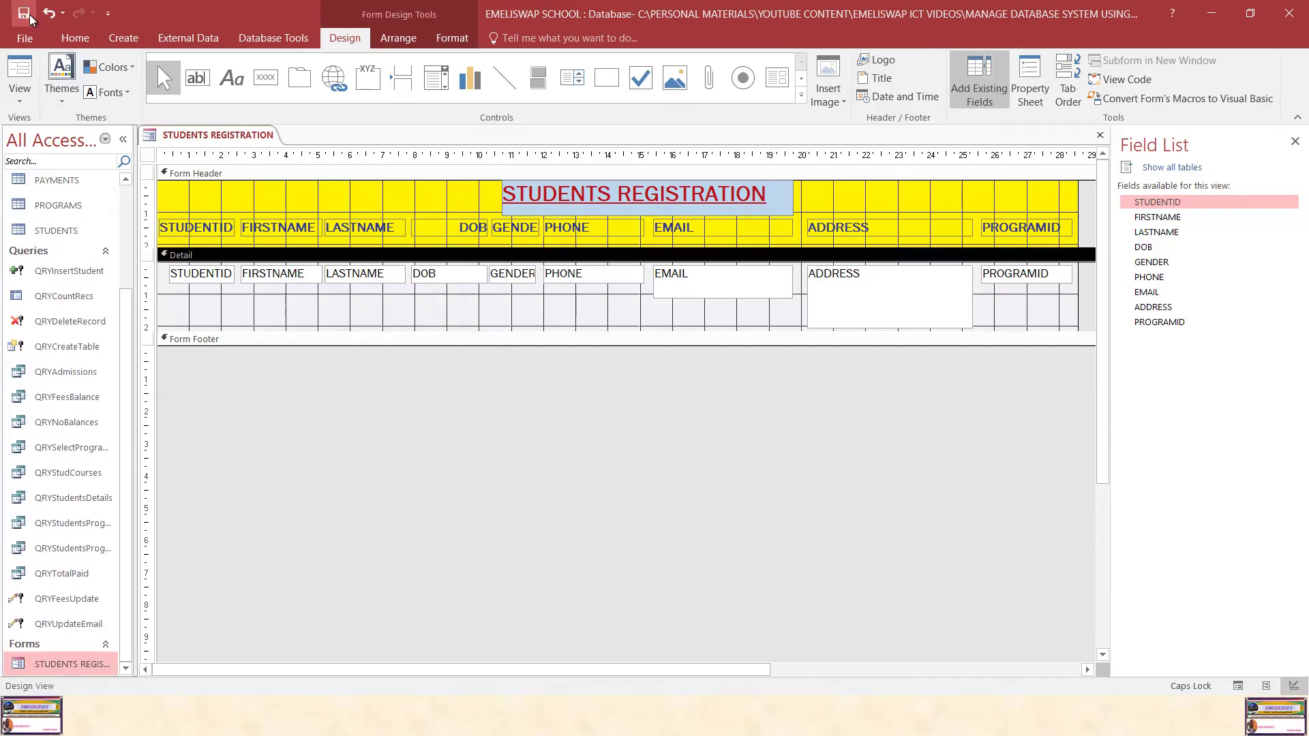
right_click(232, 135)
click(250, 247)
Open the STUDENTS REGISTRATION form to check its new header and Detail background colours, and close it.
right_click(68, 660)
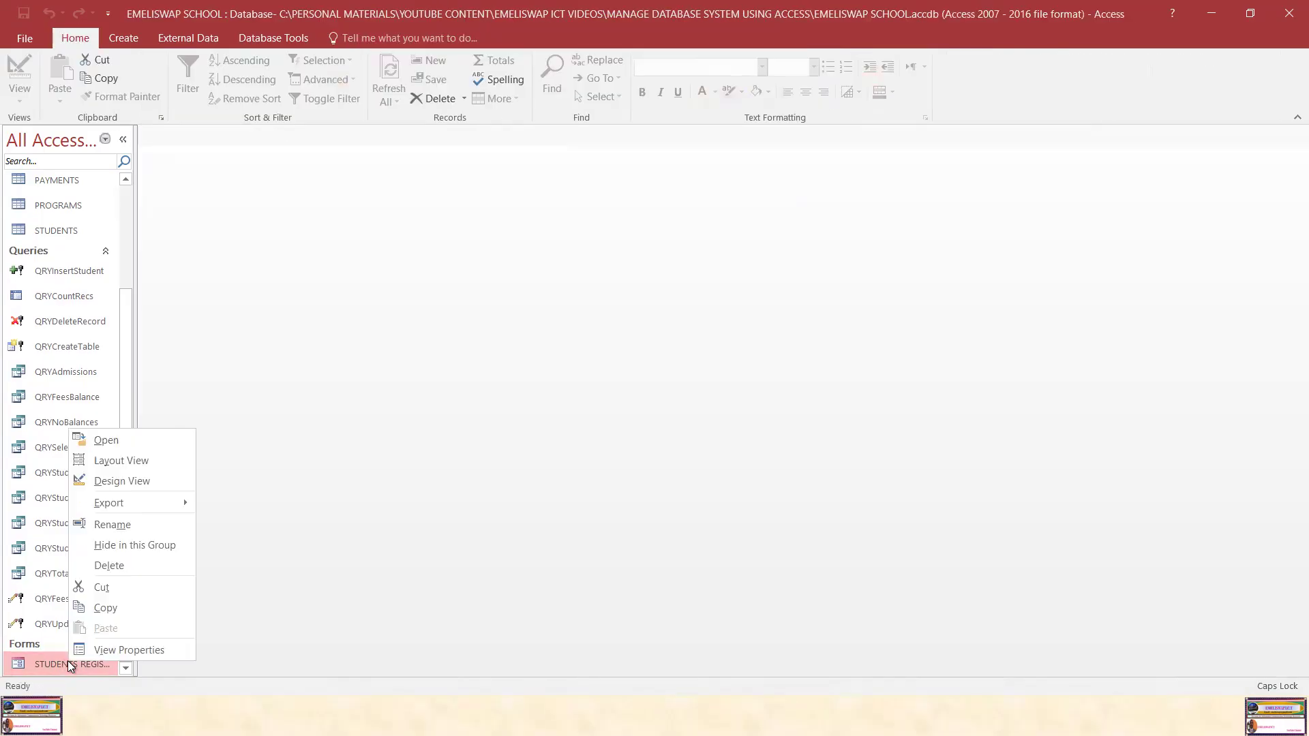
click(149, 440)
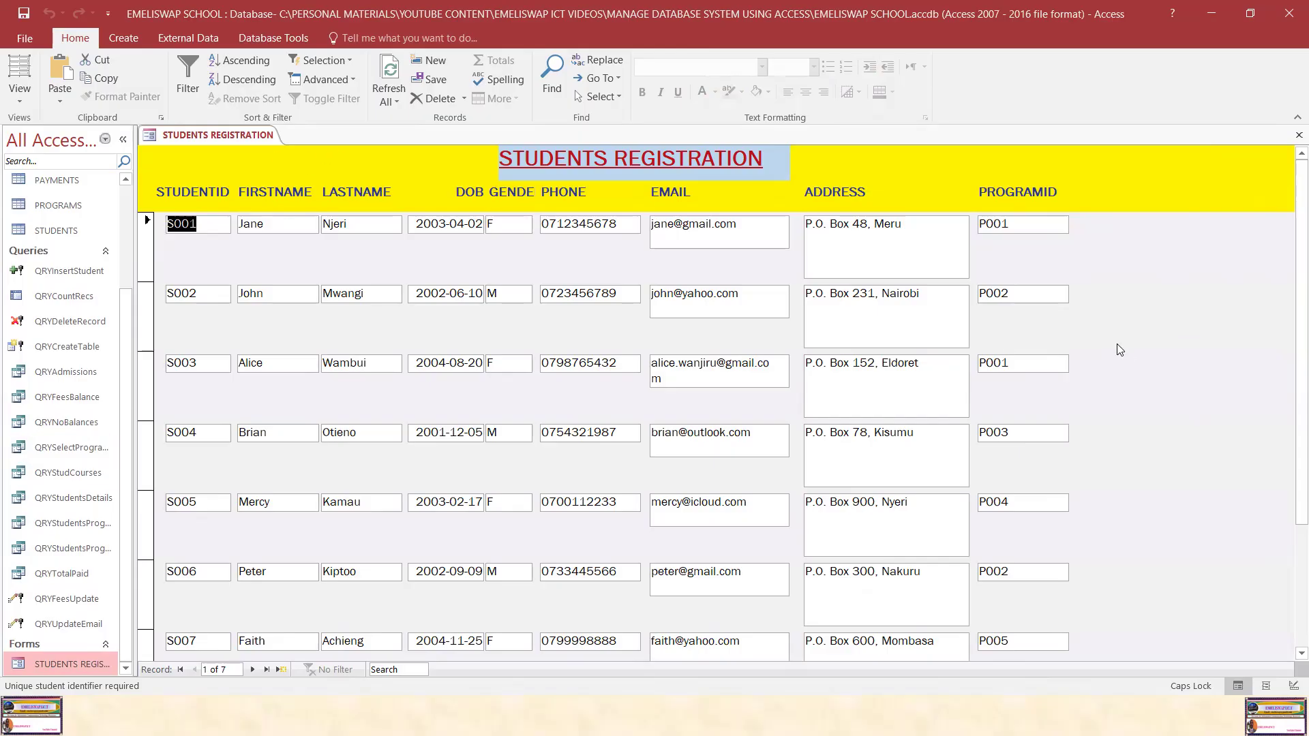
right_click(215, 135)
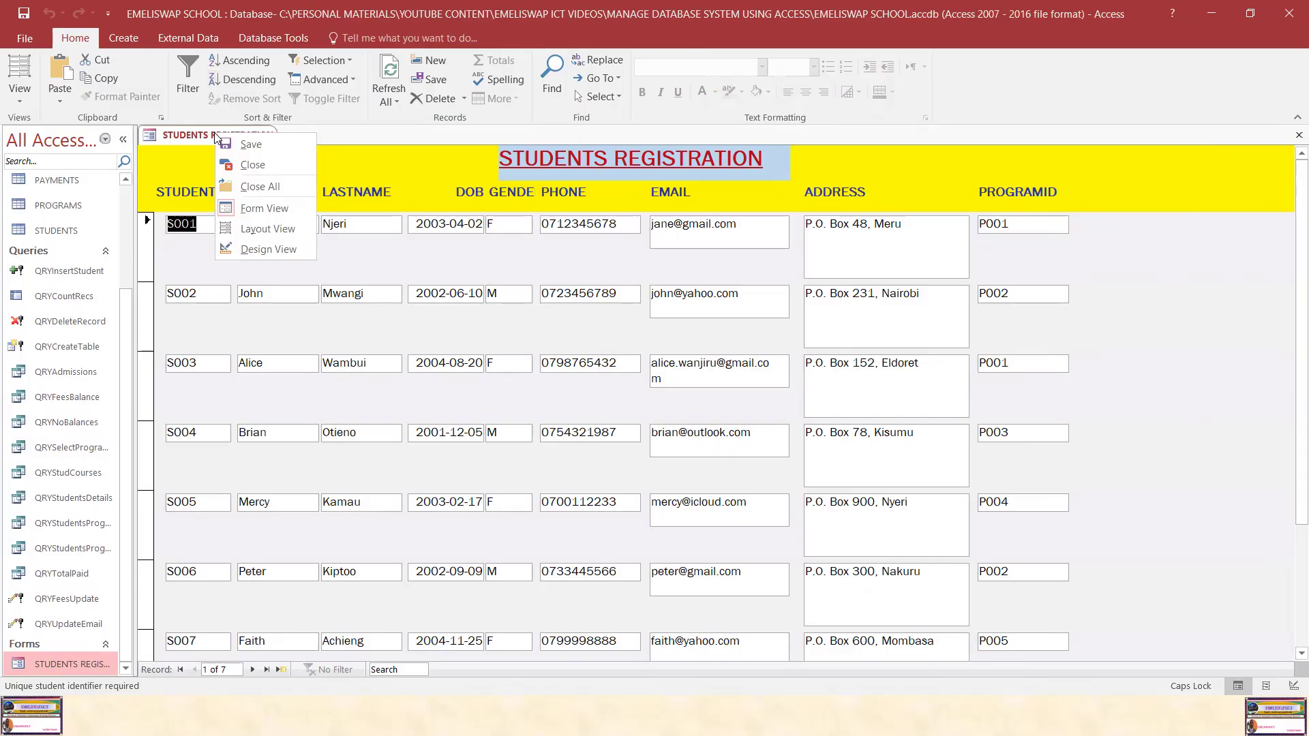
click(247, 165)
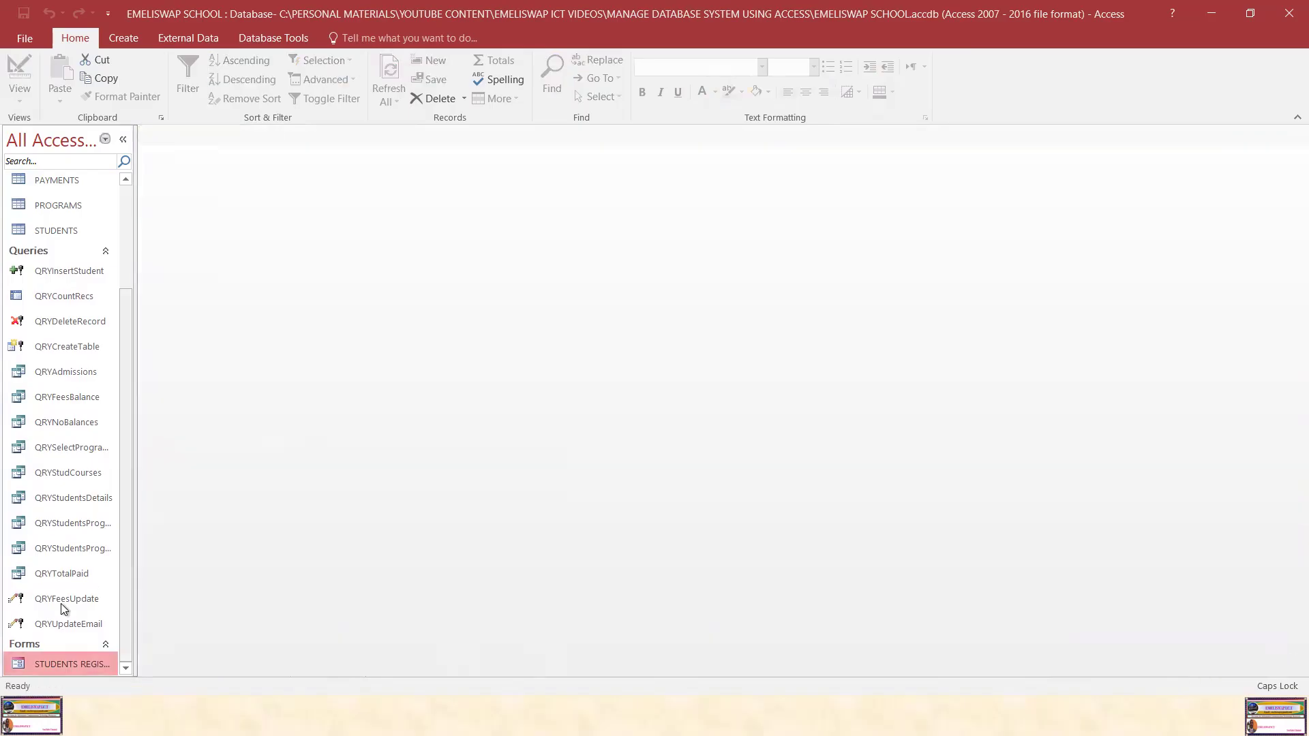
Open the STUDENTS REGISTRATION form in Design View with the form's right edge in view.
right_click(72, 661)
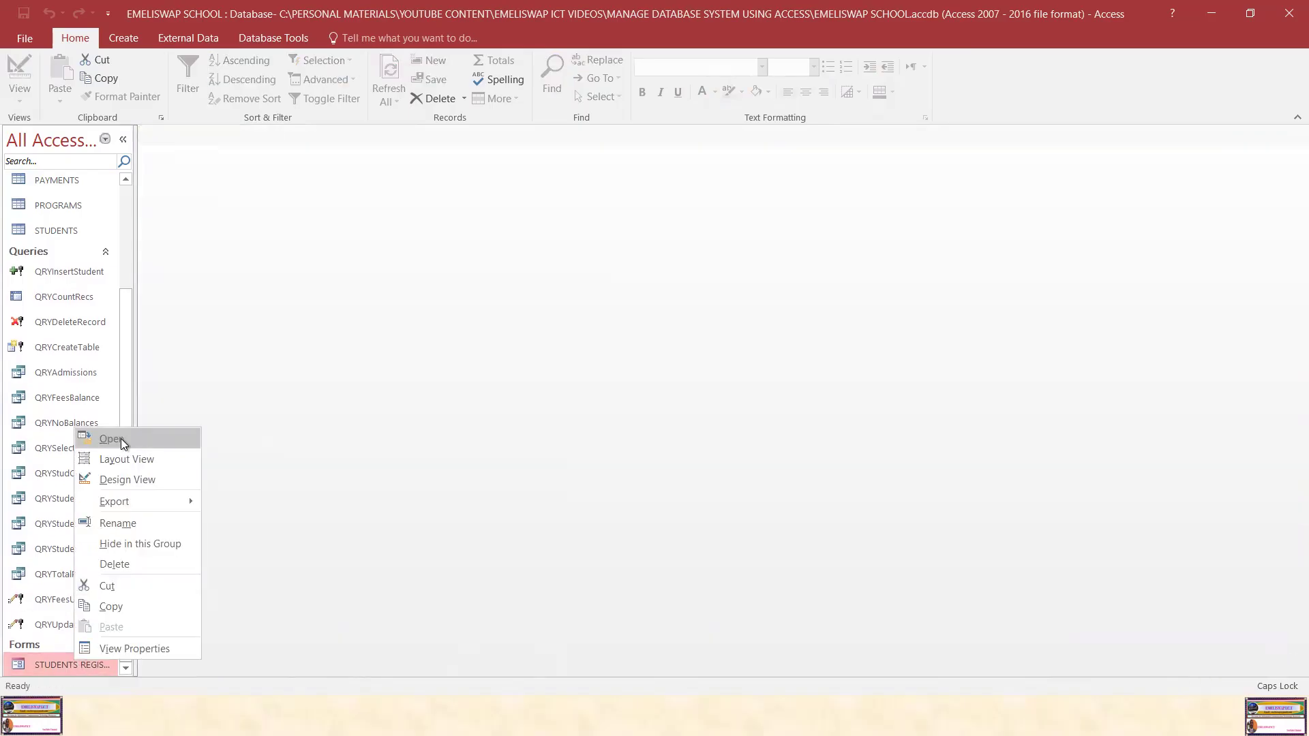
click(128, 480)
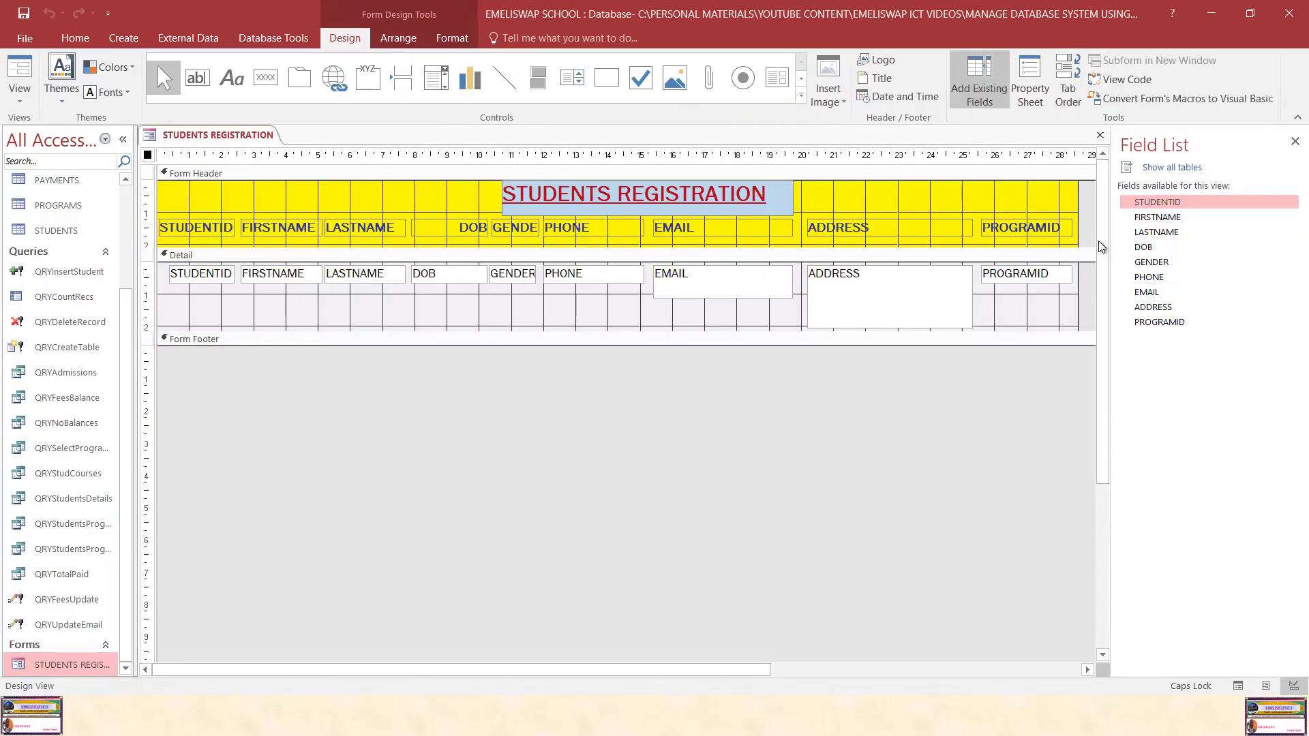
drag(695, 677, 1055, 678)
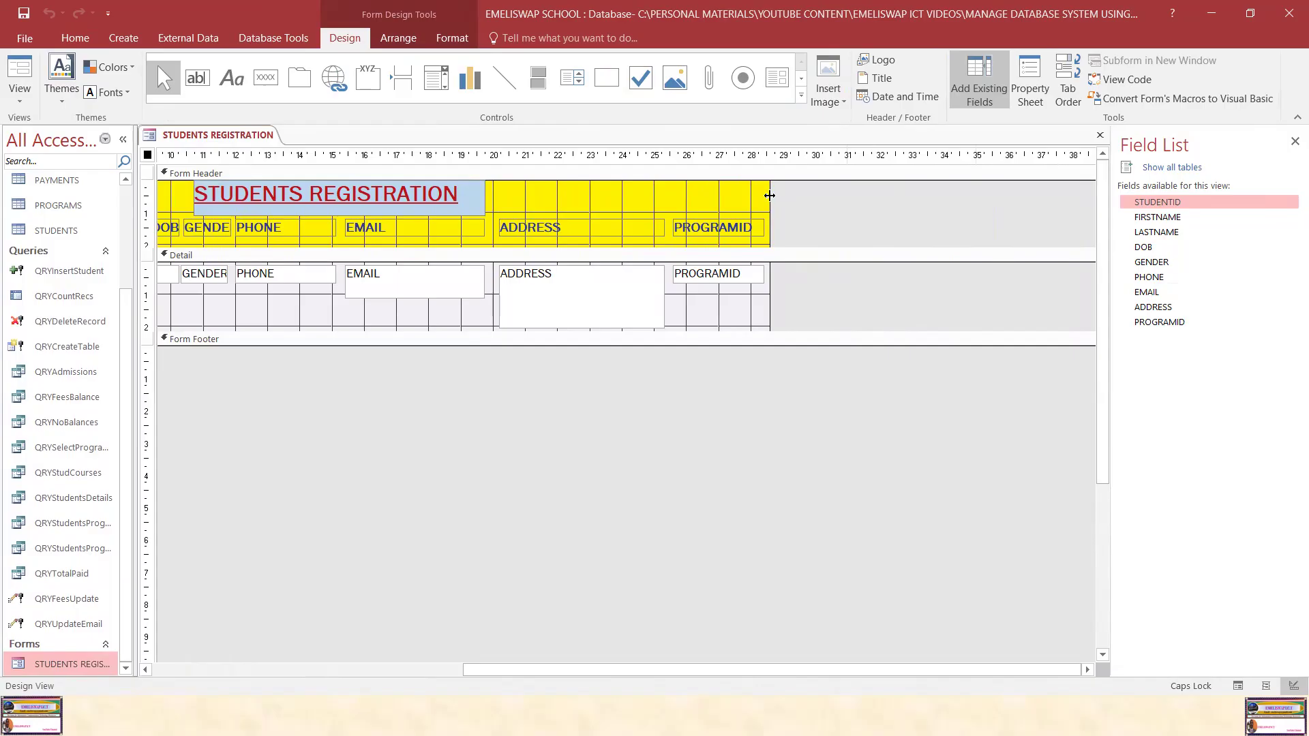
Examine the blank area beyond the form's right edge, next to the PROGRAMID controls.
right_click(815, 204)
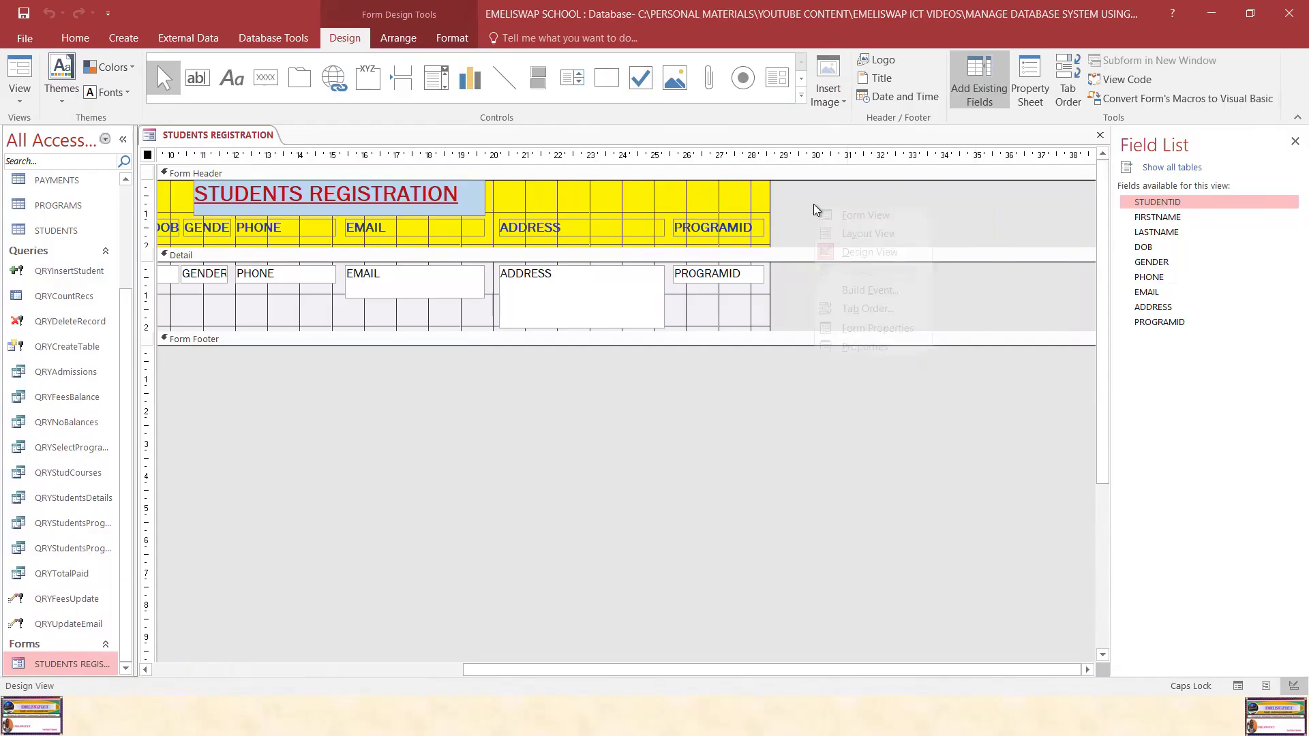
click(975, 247)
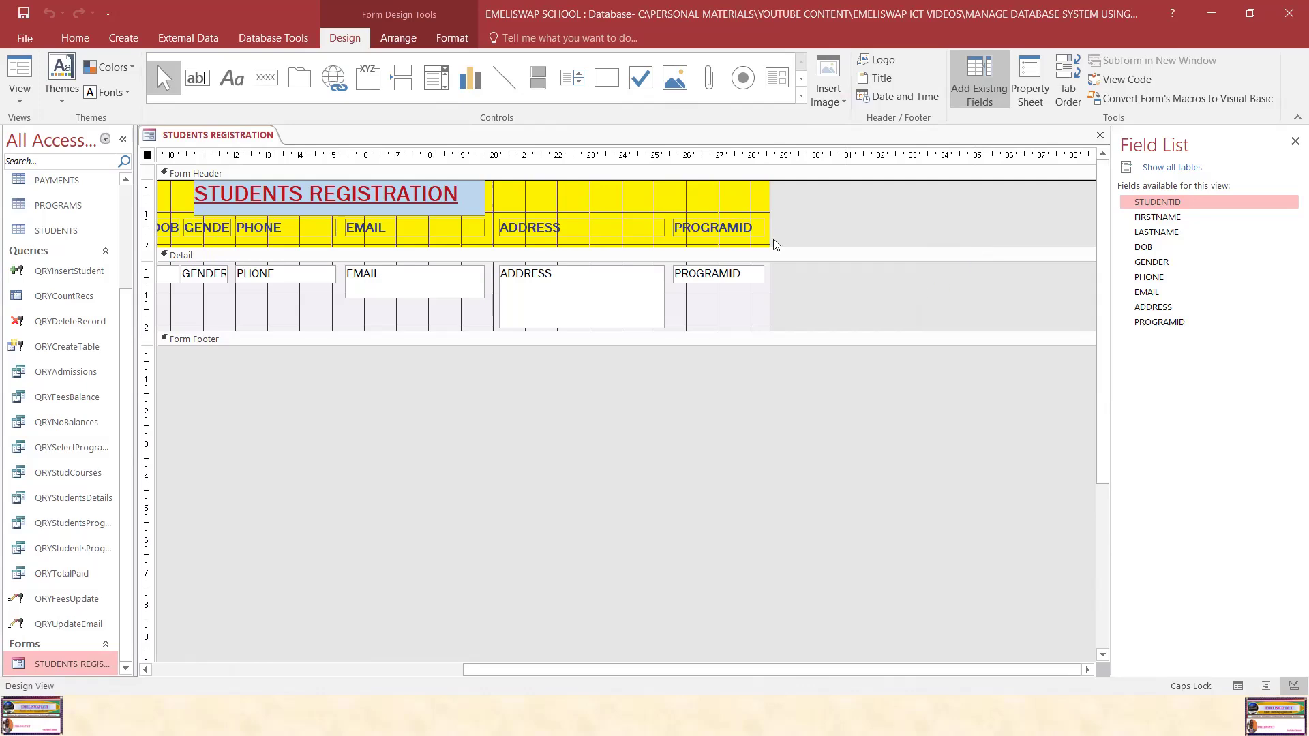
click(757, 204)
click(789, 308)
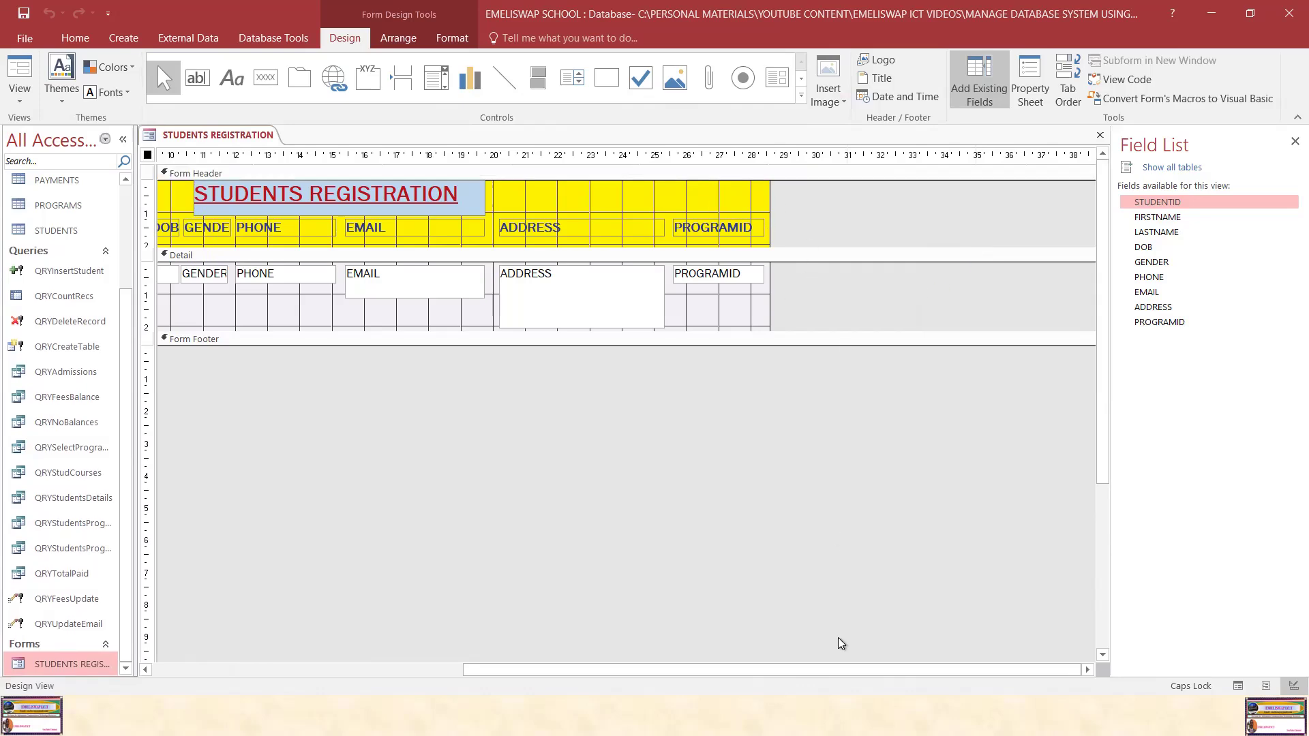
click(1087, 670)
click(1088, 670)
click(1087, 670)
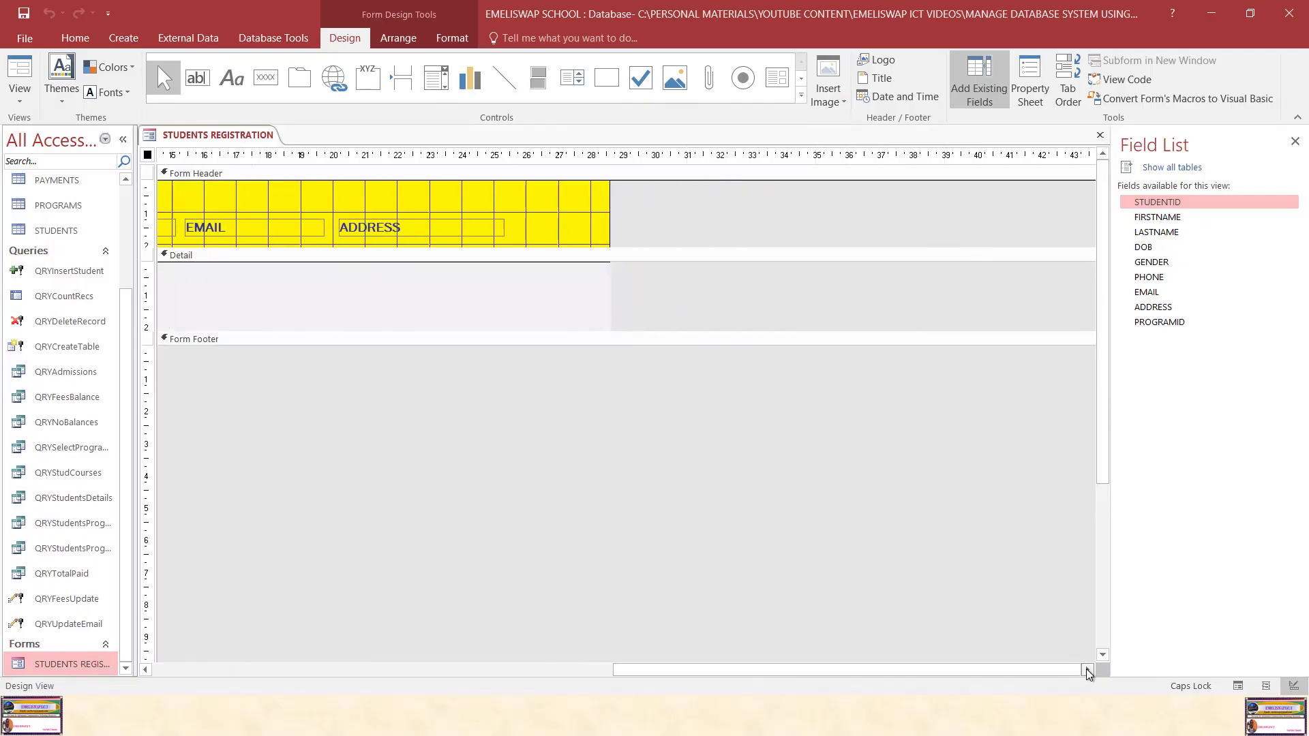
click(1087, 670)
click(1088, 670)
click(1088, 670)
click(1088, 670)
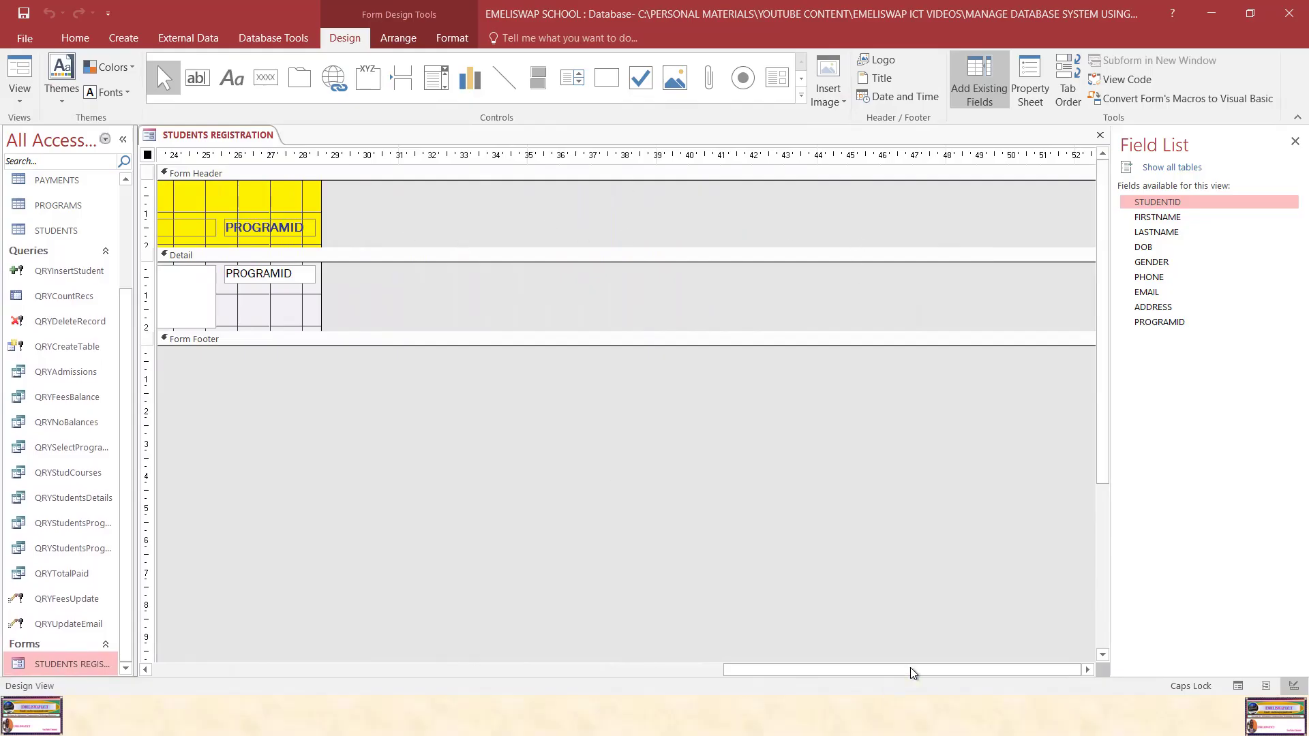
drag(750, 675, 687, 668)
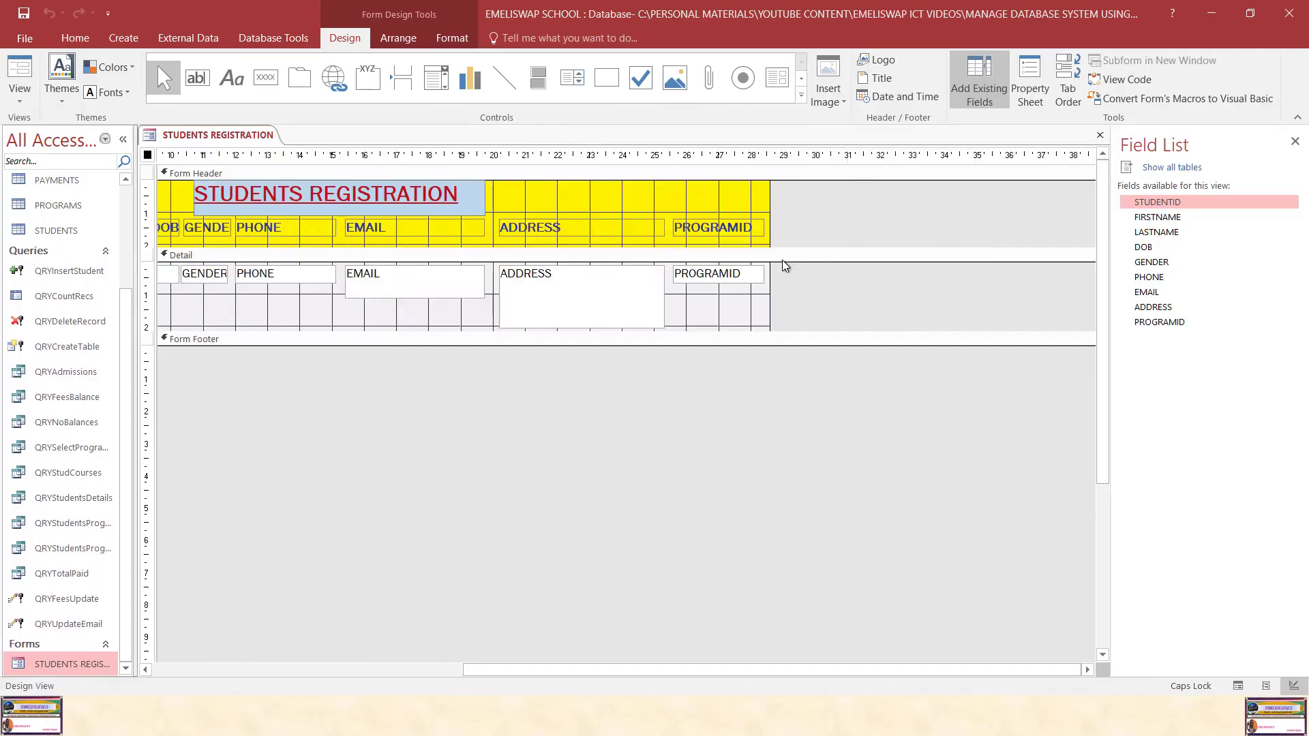
Narrow the form until its right edge meets the PROGRAMID controls, and save and close it.
right_click(805, 216)
click(767, 195)
mouse_move(767, 194)
mouse_down()
mouse_move(790, 195)
mouse_move(764, 199)
mouse_up()
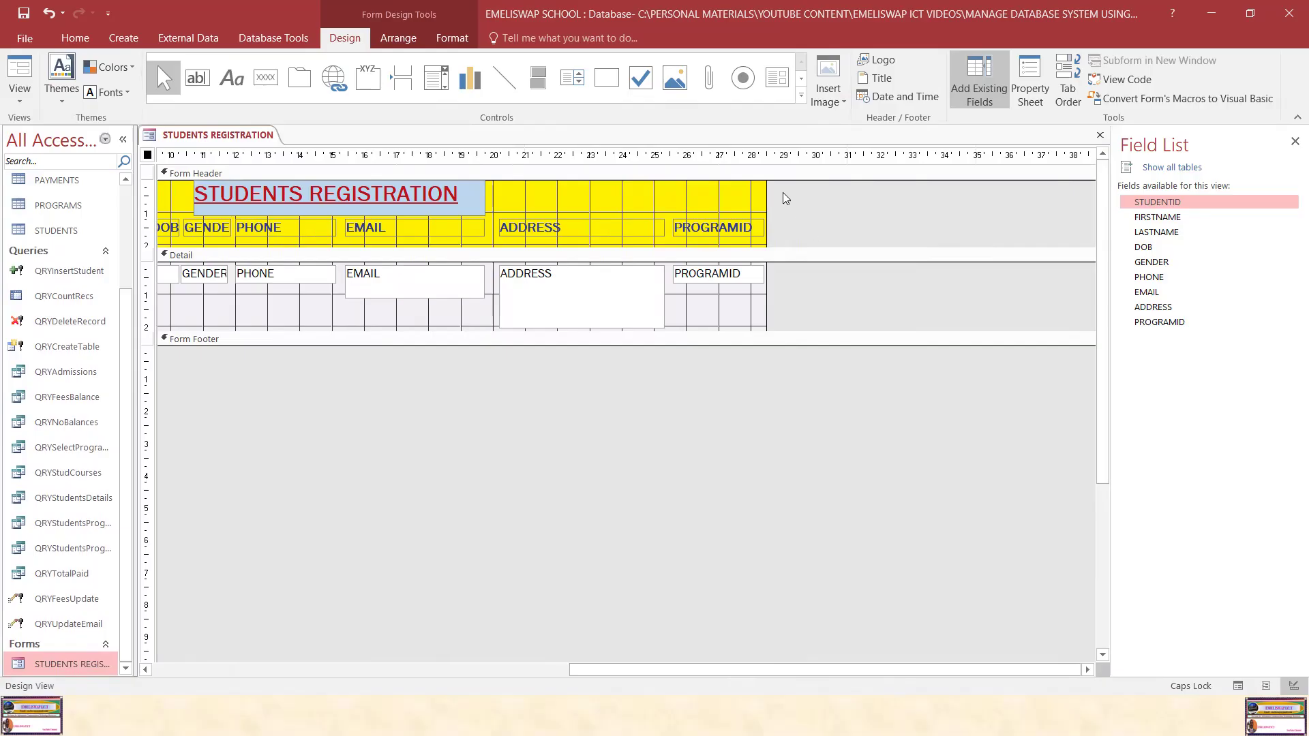
mouse_move(766, 195)
mouse_down()
mouse_move(790, 197)
mouse_move(765, 198)
mouse_up()
click(23, 14)
right_click(229, 141)
click(266, 167)
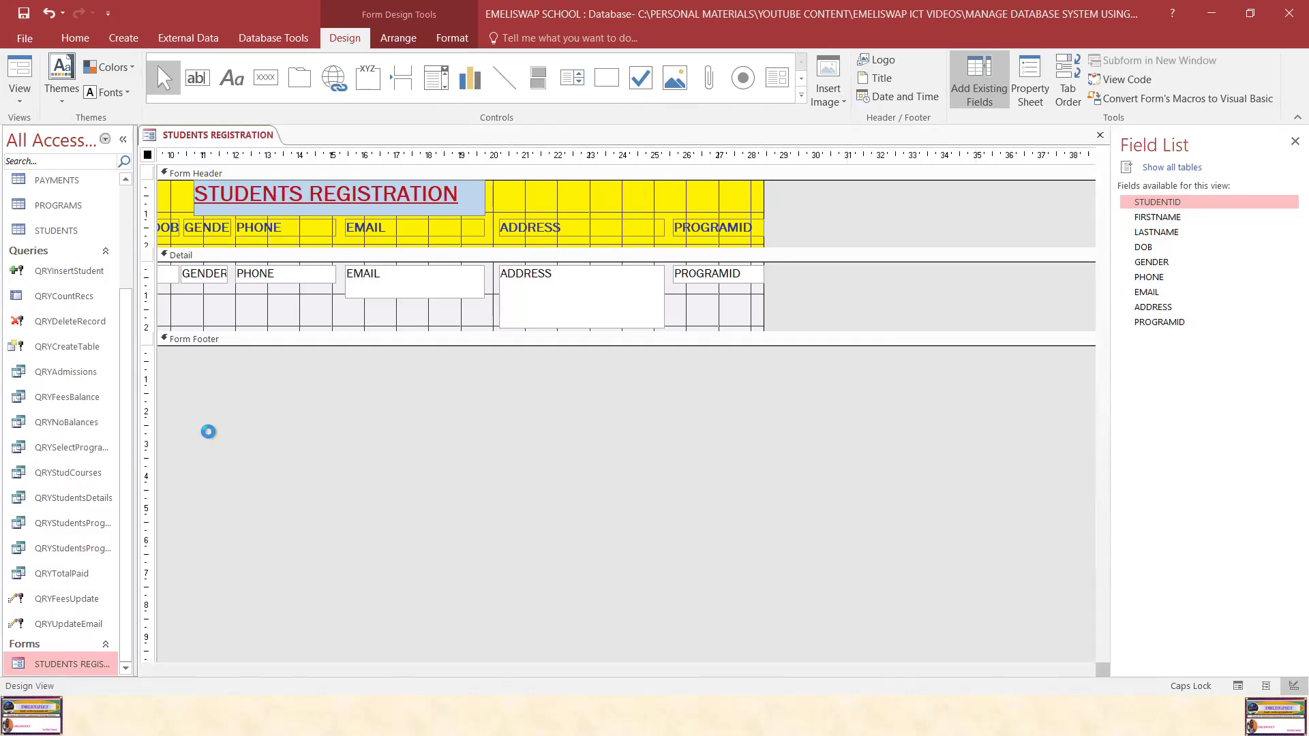
Reopen the STUDENTS REGISTRATION form, hide the Field List in its Design View, and close the form.
double_click(75, 663)
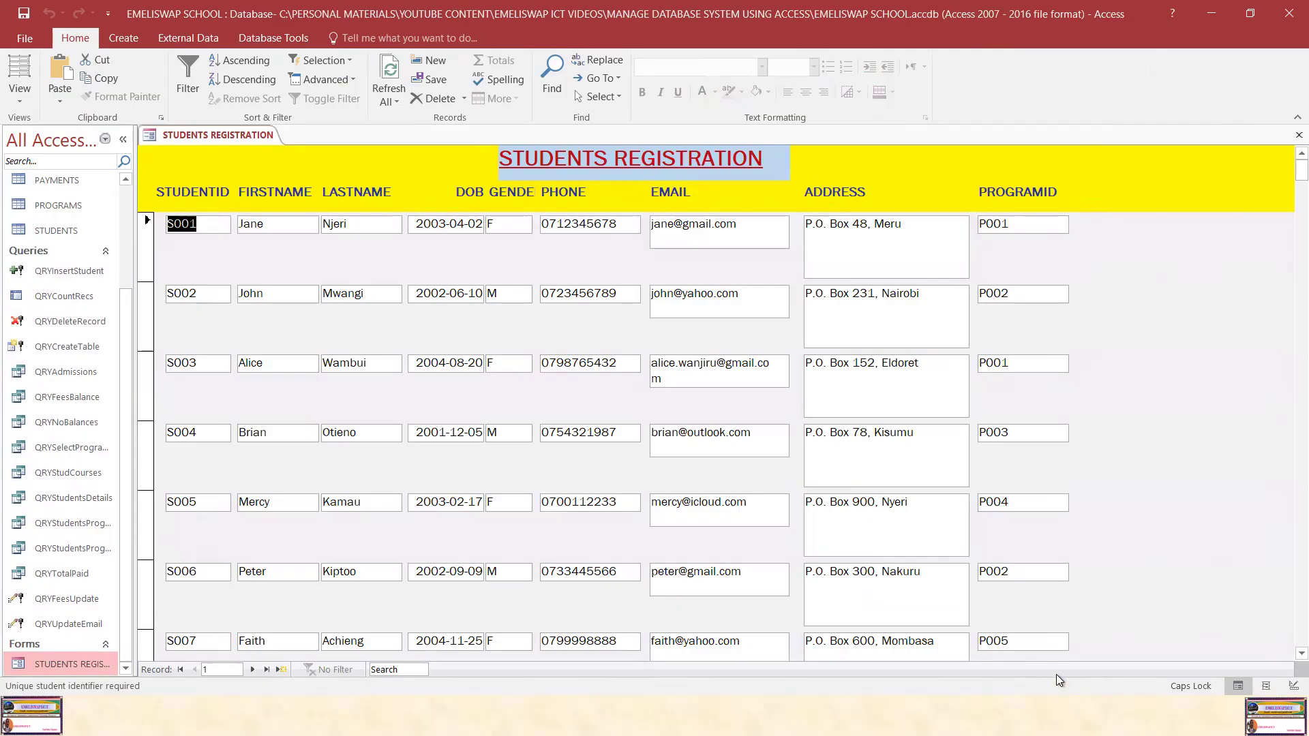
right_click(1141, 261)
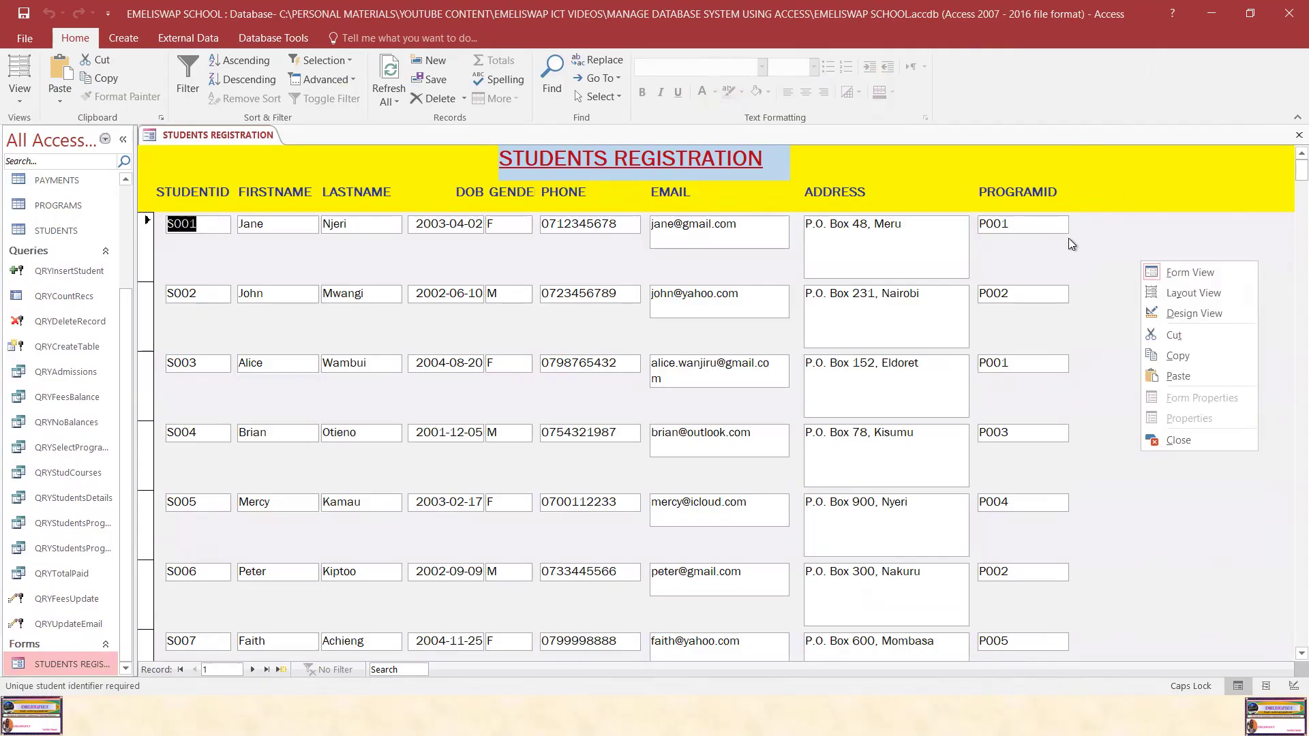
click(1196, 316)
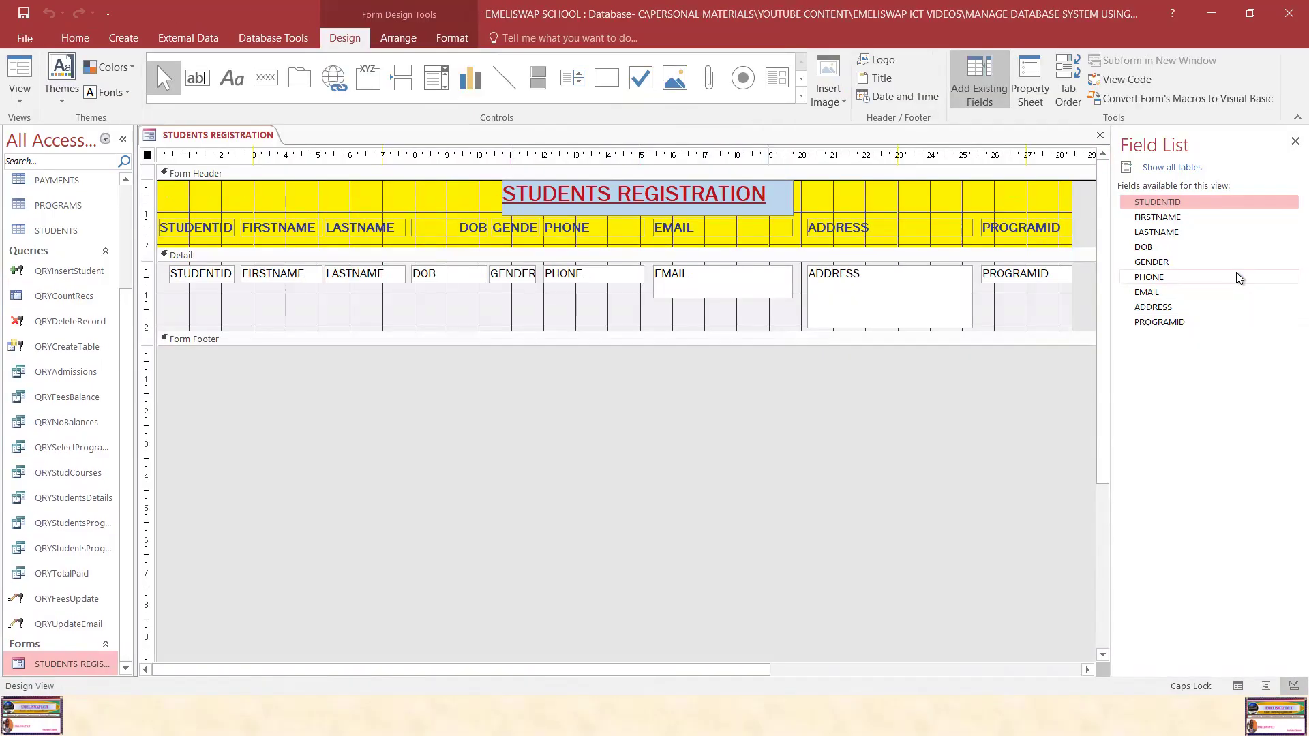
click(1295, 142)
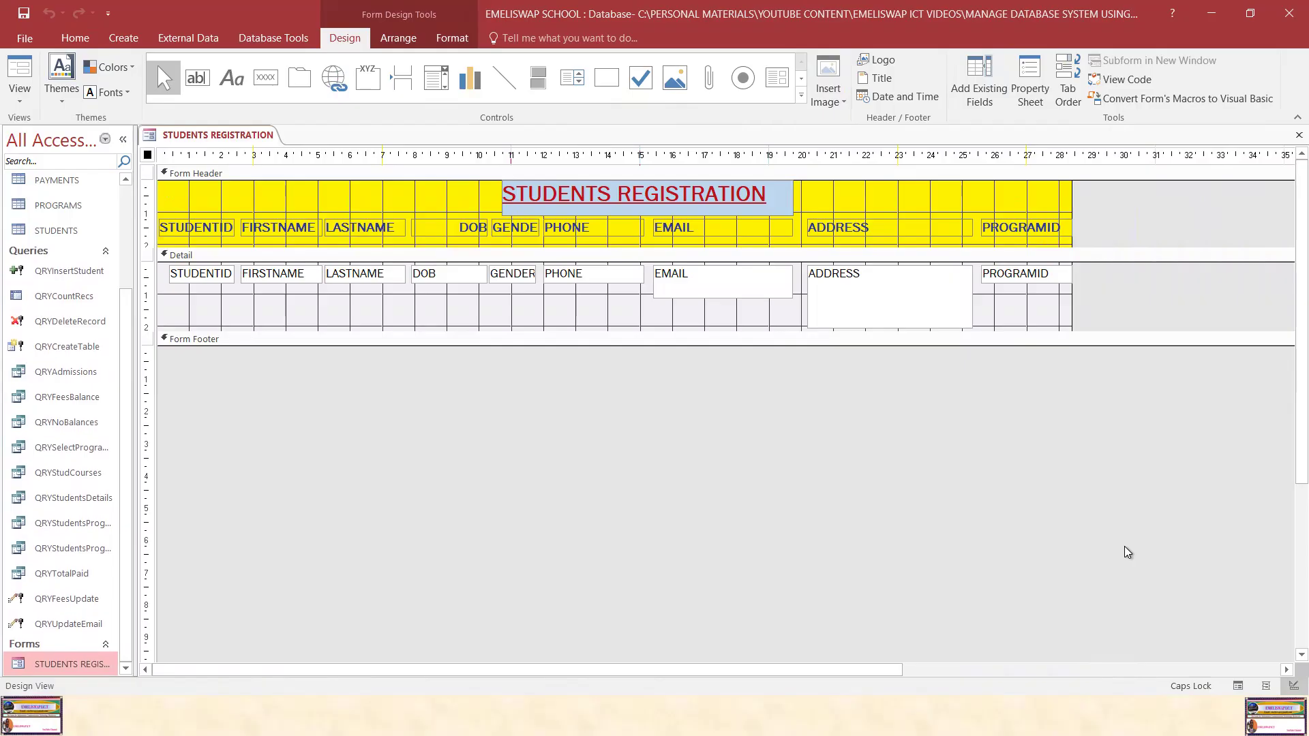
right_click(202, 134)
click(232, 164)
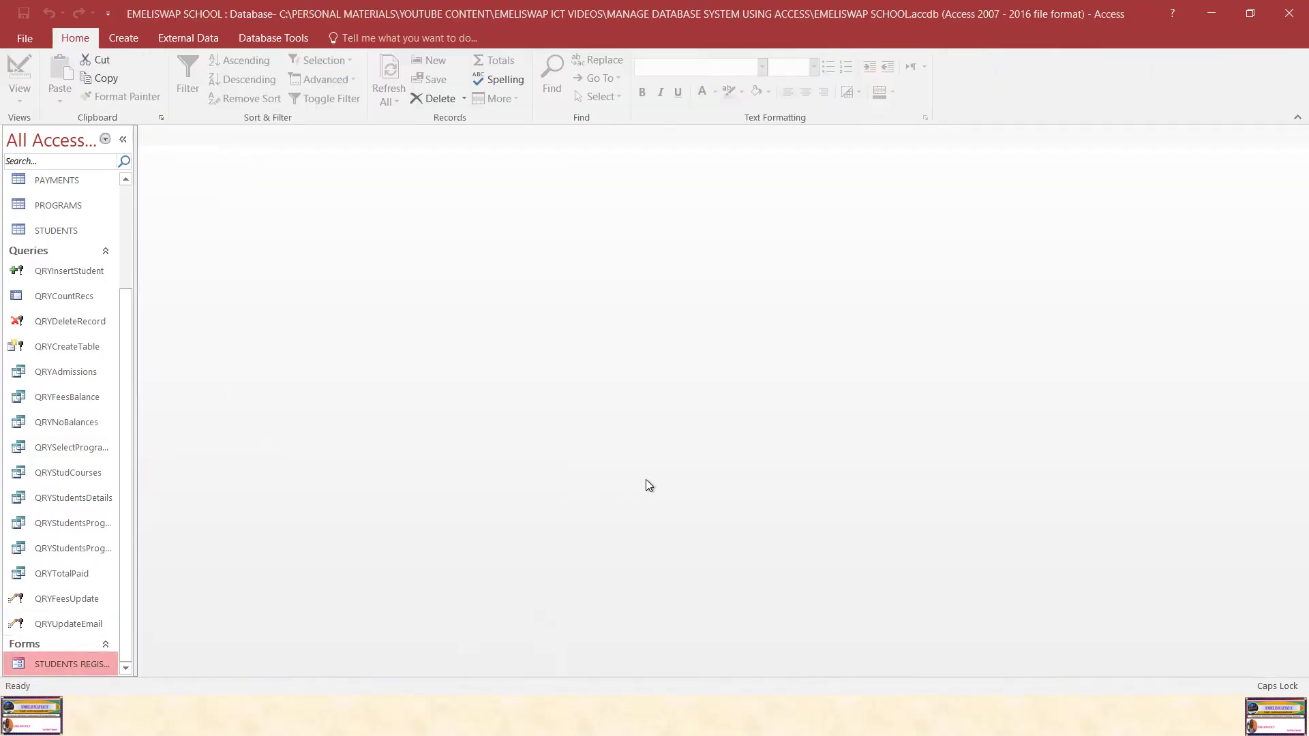
Review the finished STUDENTS REGISTRATION form in Form View and close it.
double_click(74, 665)
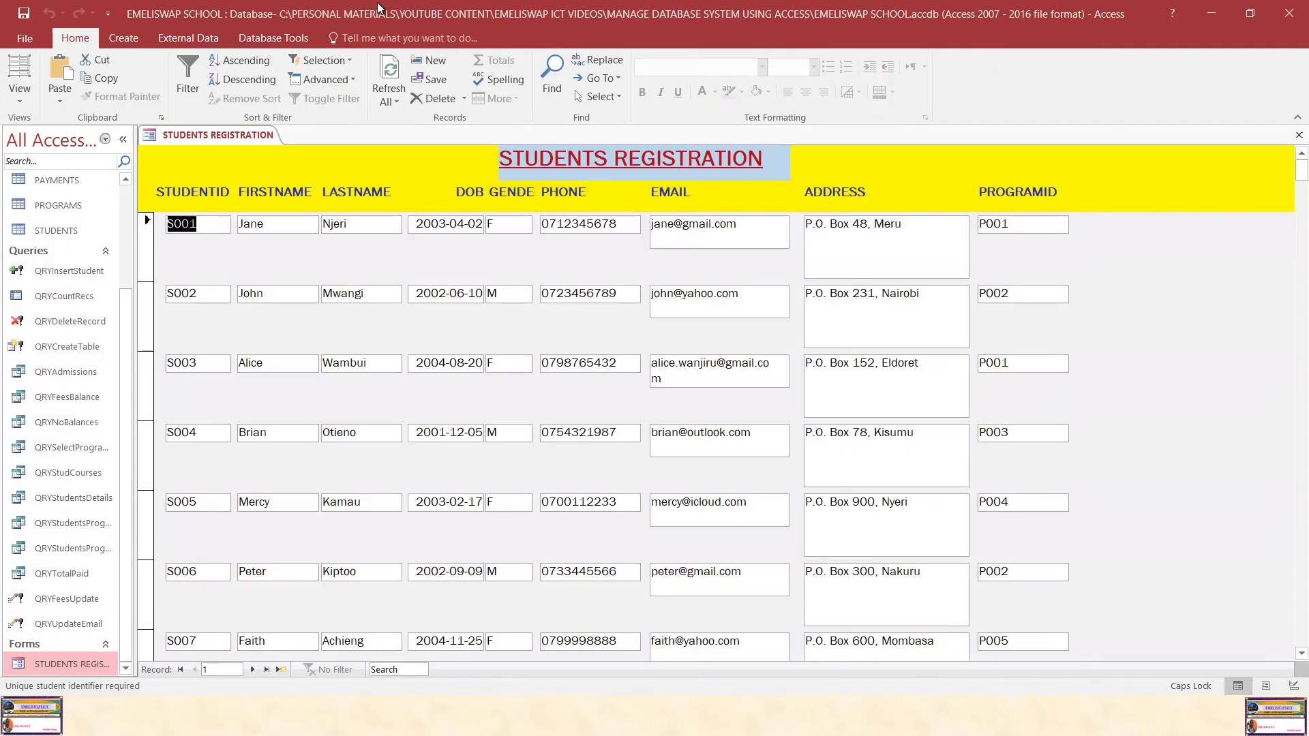
right_click(216, 137)
click(247, 172)
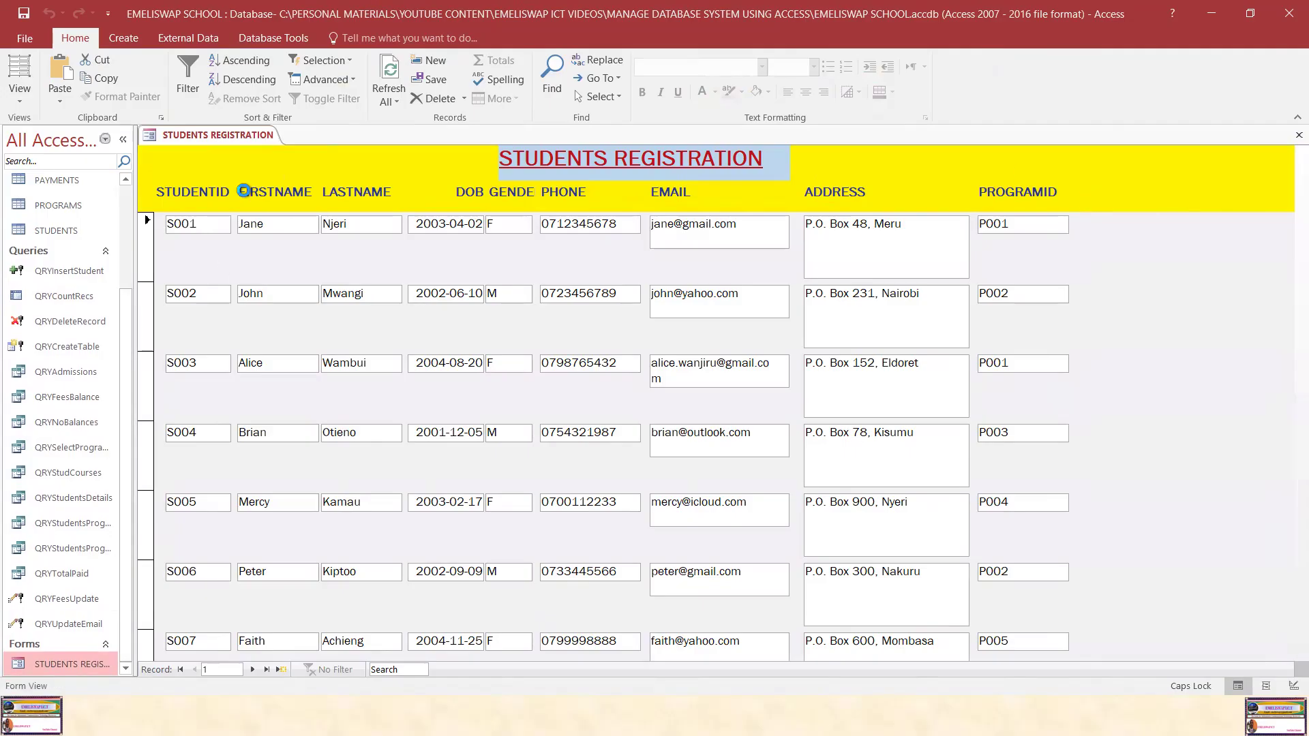
Open the STUDENTS REGISTRATION form in Design View and set the Form Header's background colour to light grey.
right_click(64, 661)
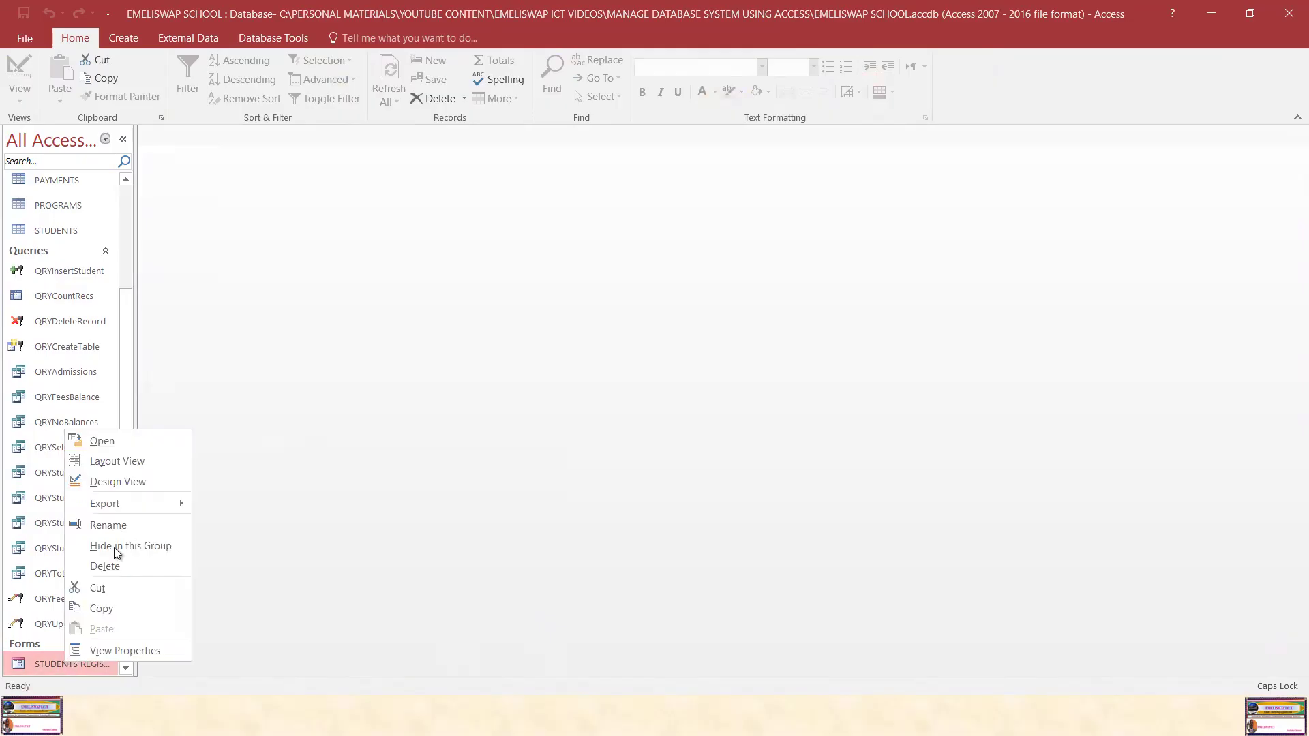
click(117, 480)
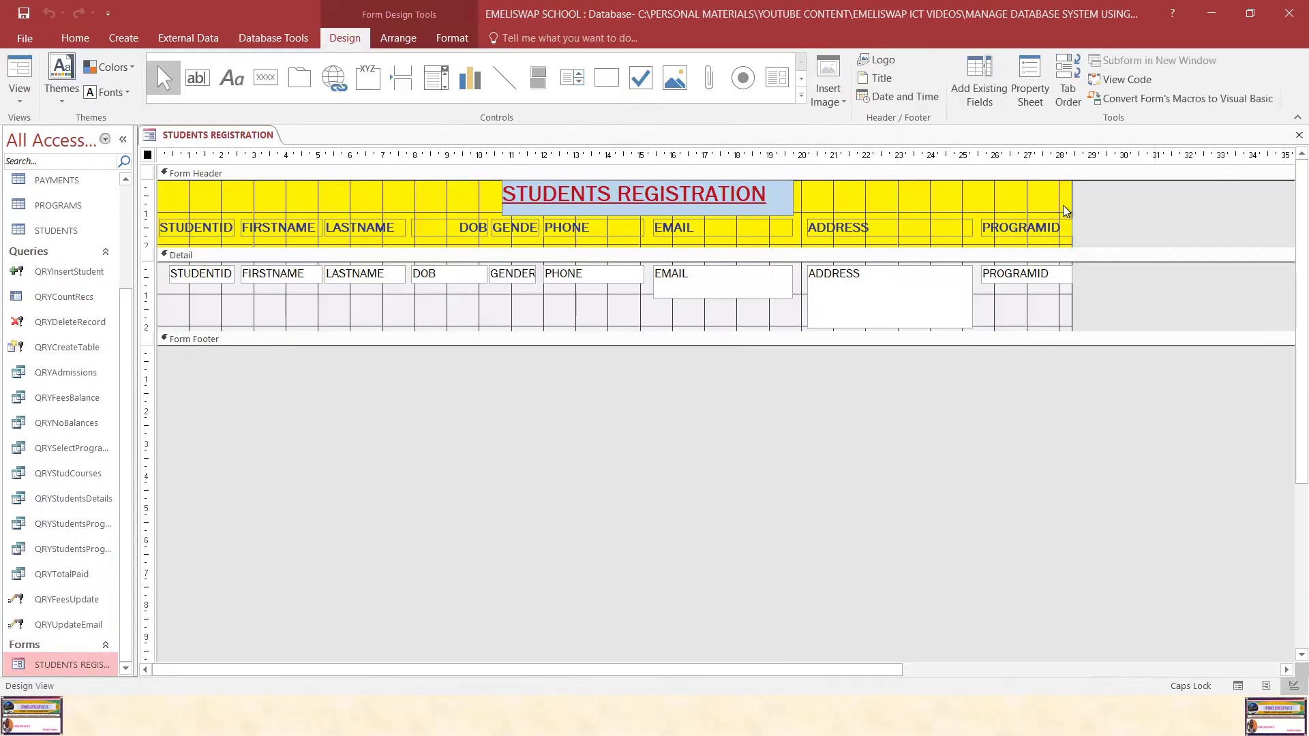
click(983, 201)
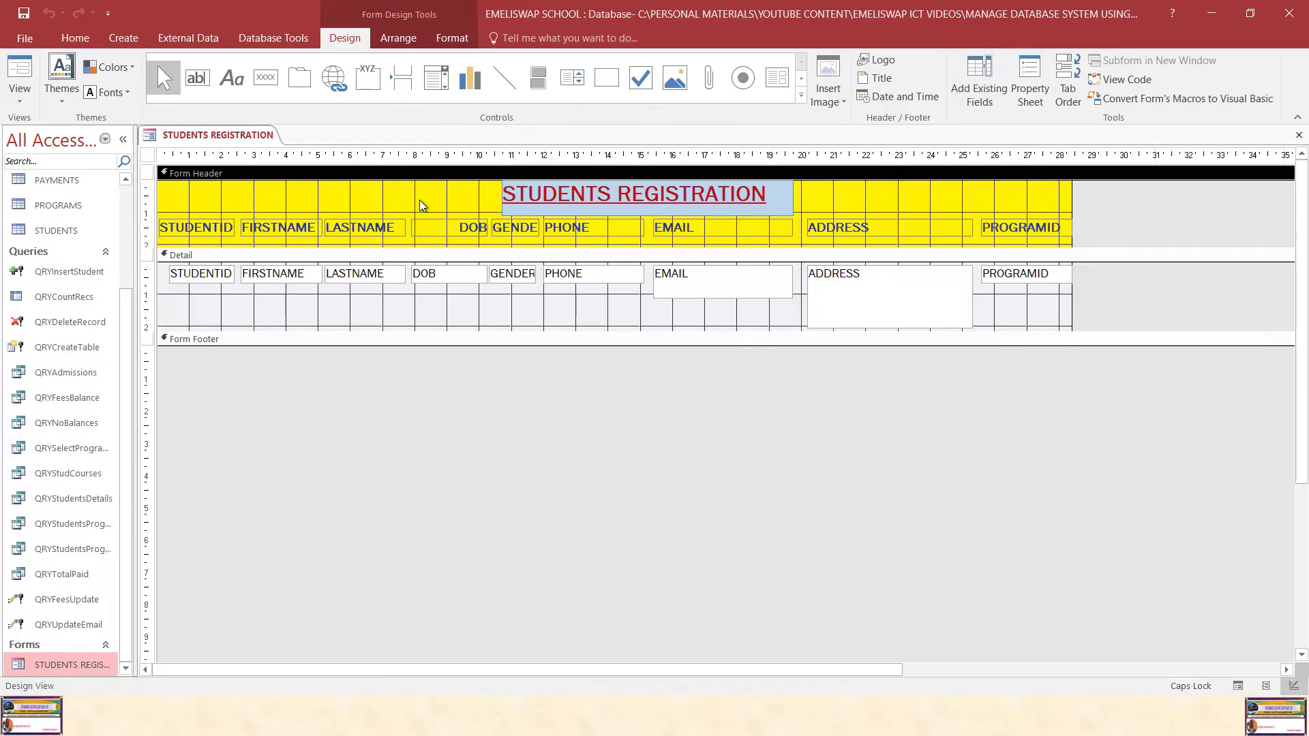
right_click(266, 201)
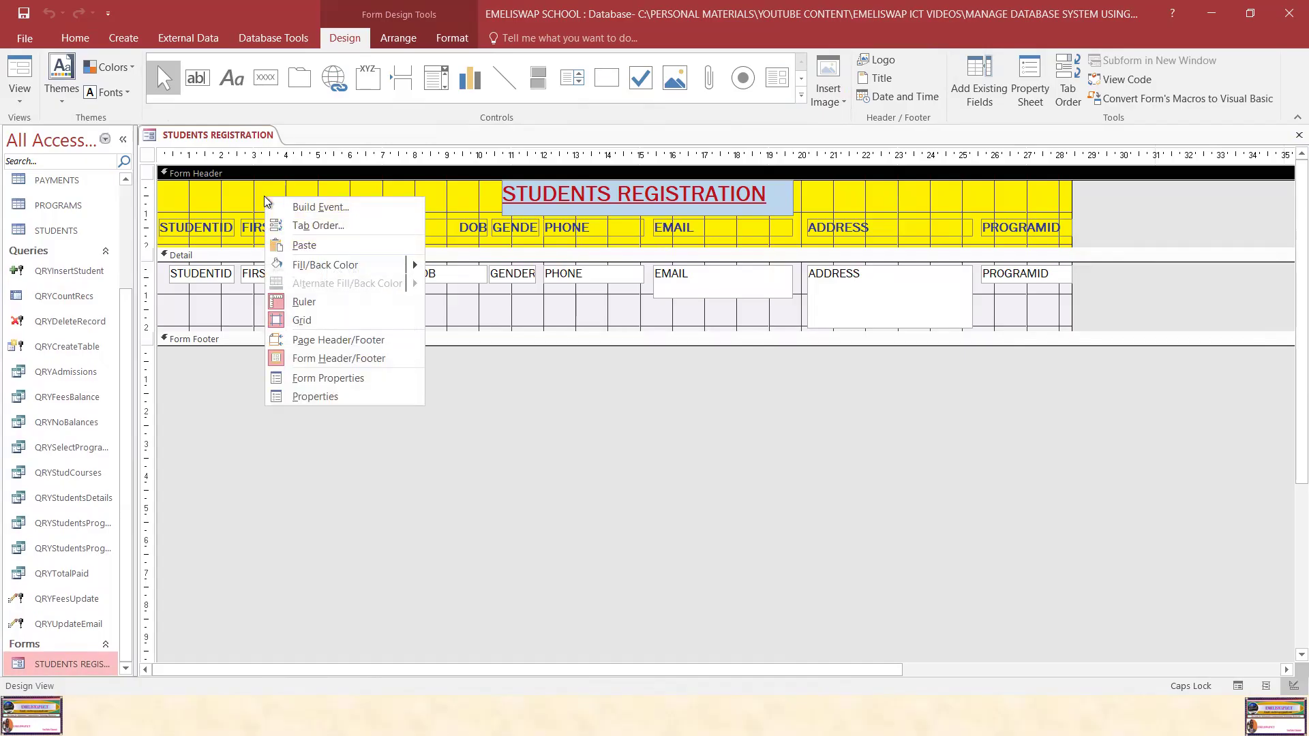
mouse_move(346, 265)
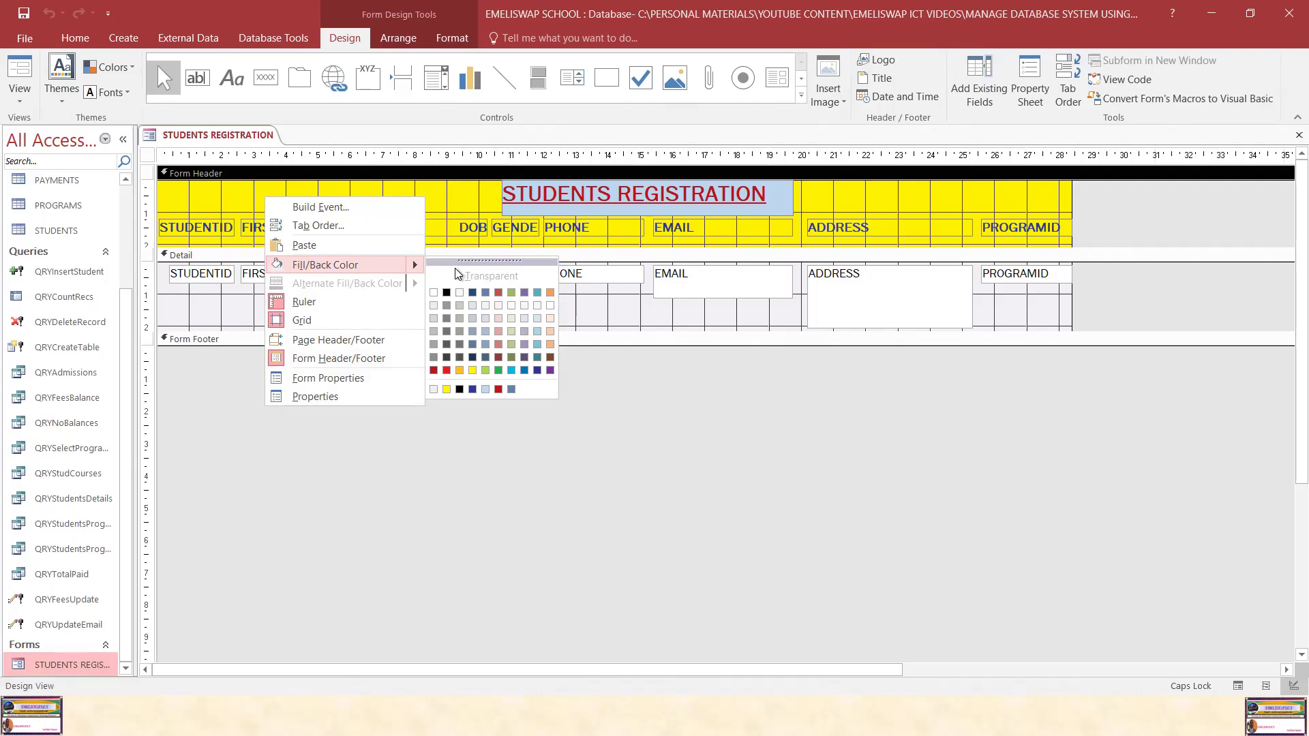
click(434, 306)
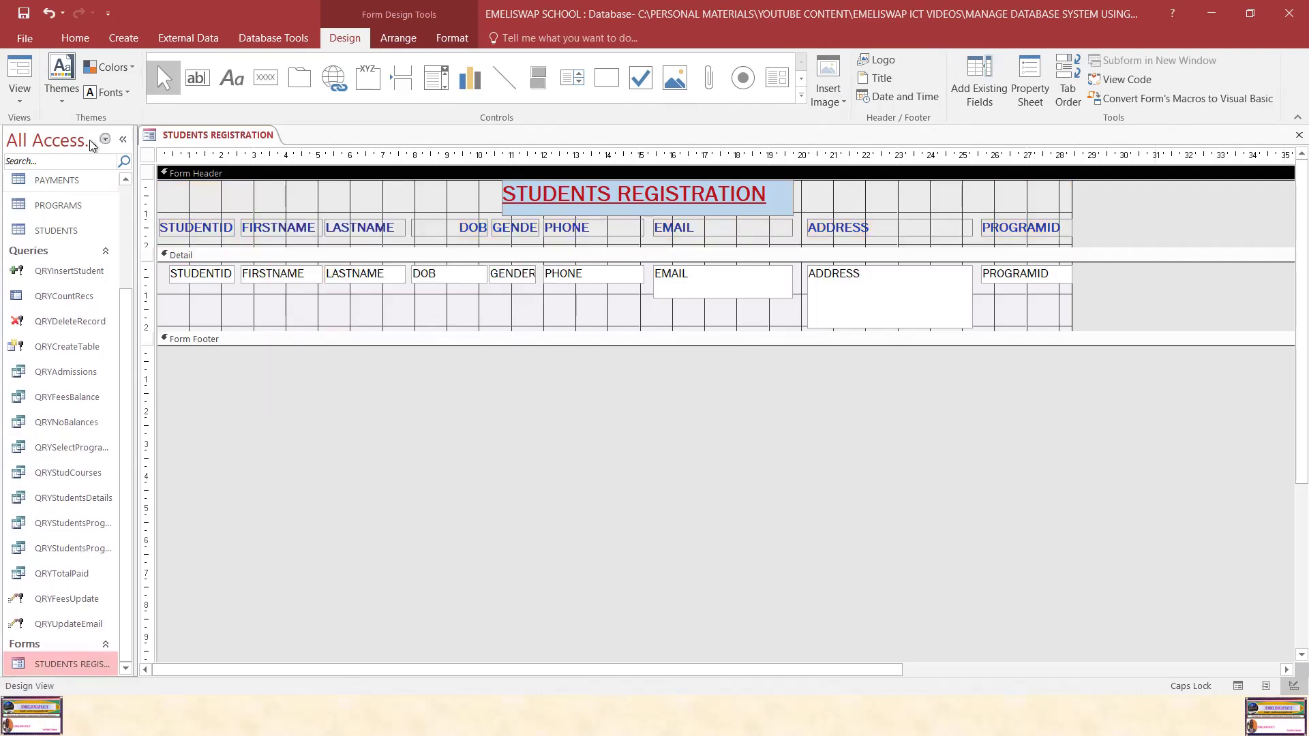
Save the form and display it in Form View to check the header colour.
click(22, 12)
right_click(208, 135)
click(230, 229)
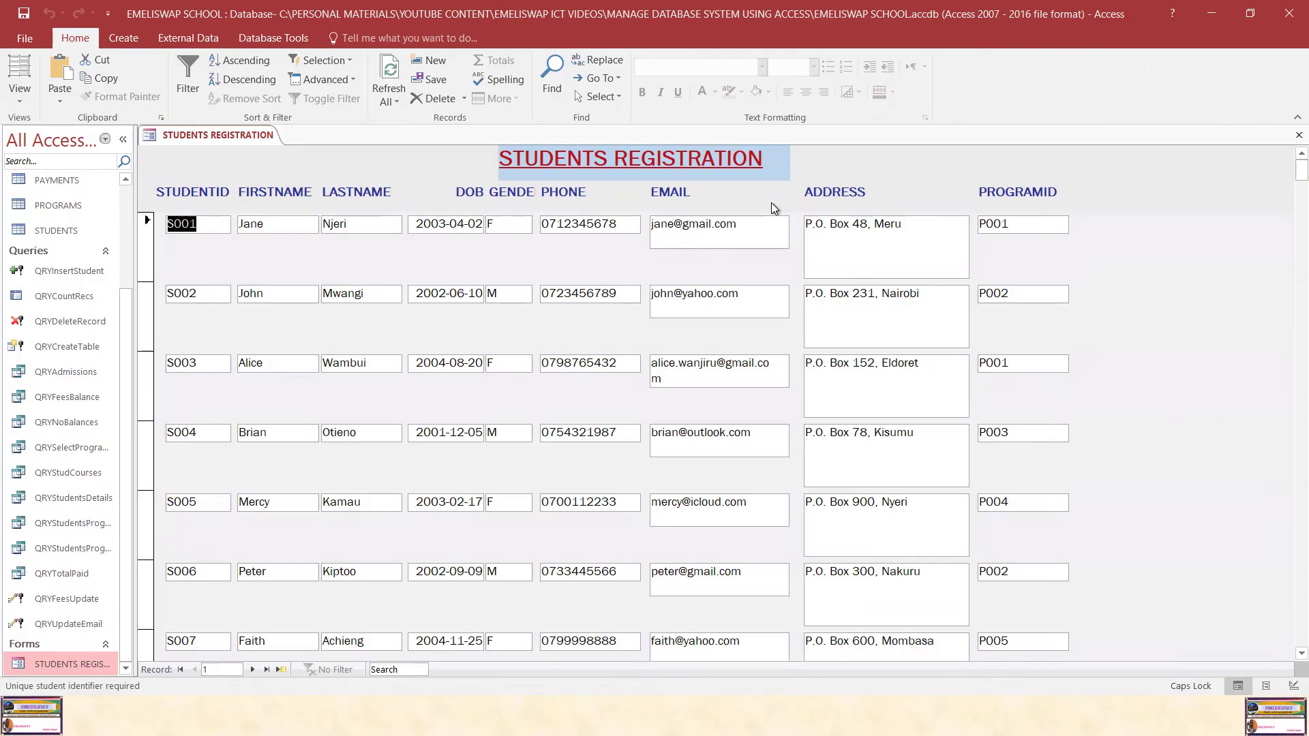
Reopen the form in Design View and narrow the ADDRESS label and text box so both end at about 24 cm on the ruler.
right_click(68, 665)
click(122, 483)
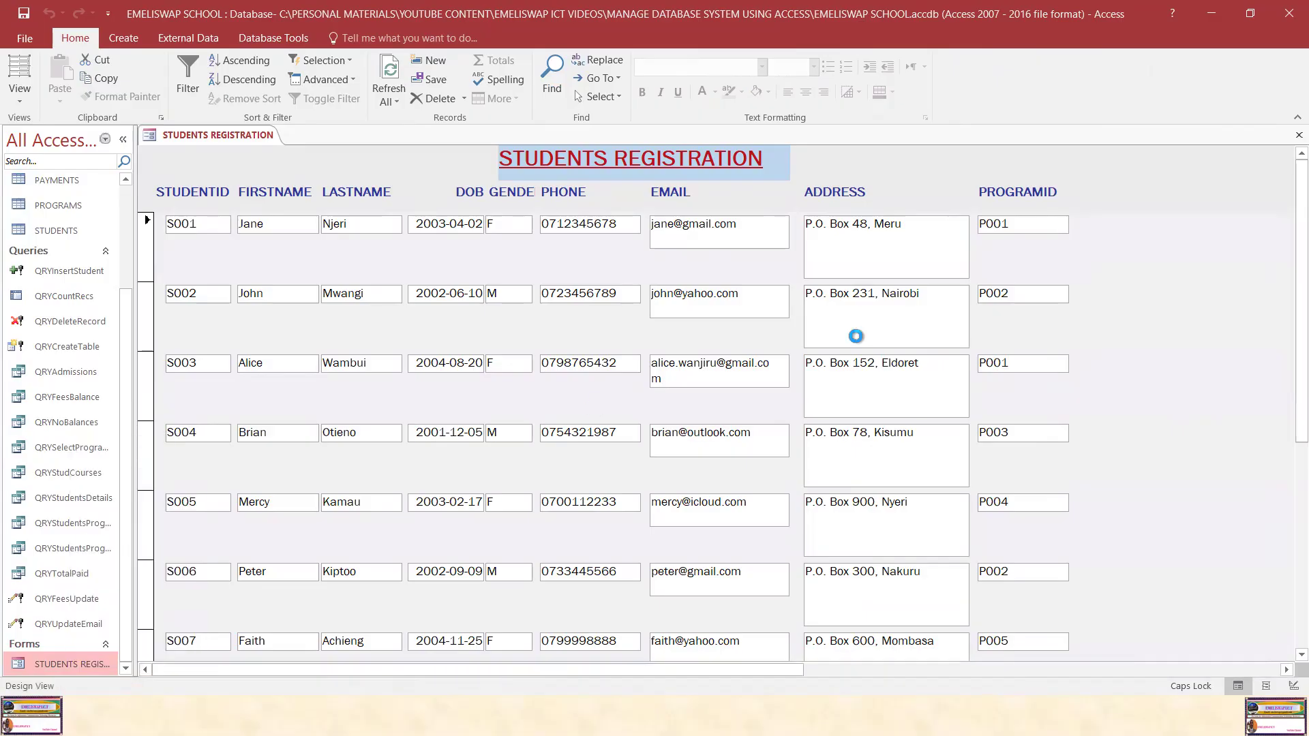
click(922, 228)
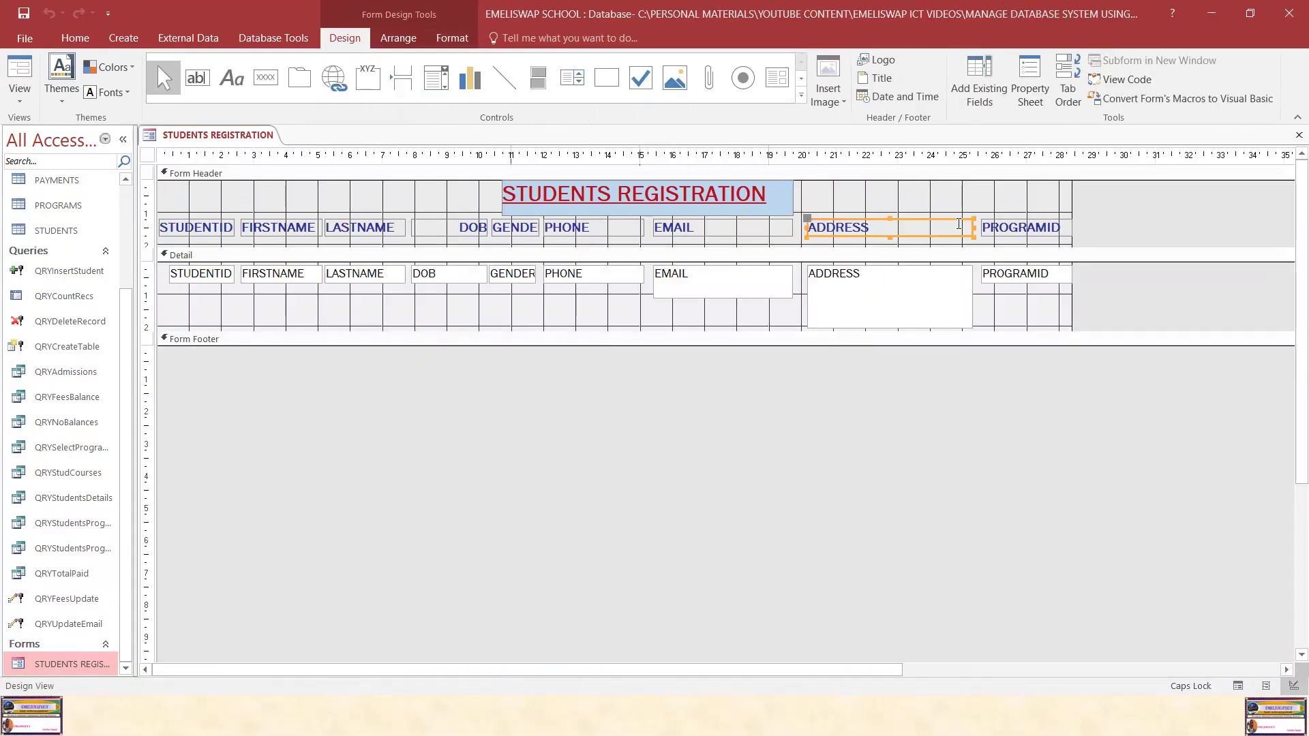
drag(974, 225, 935, 226)
click(958, 297)
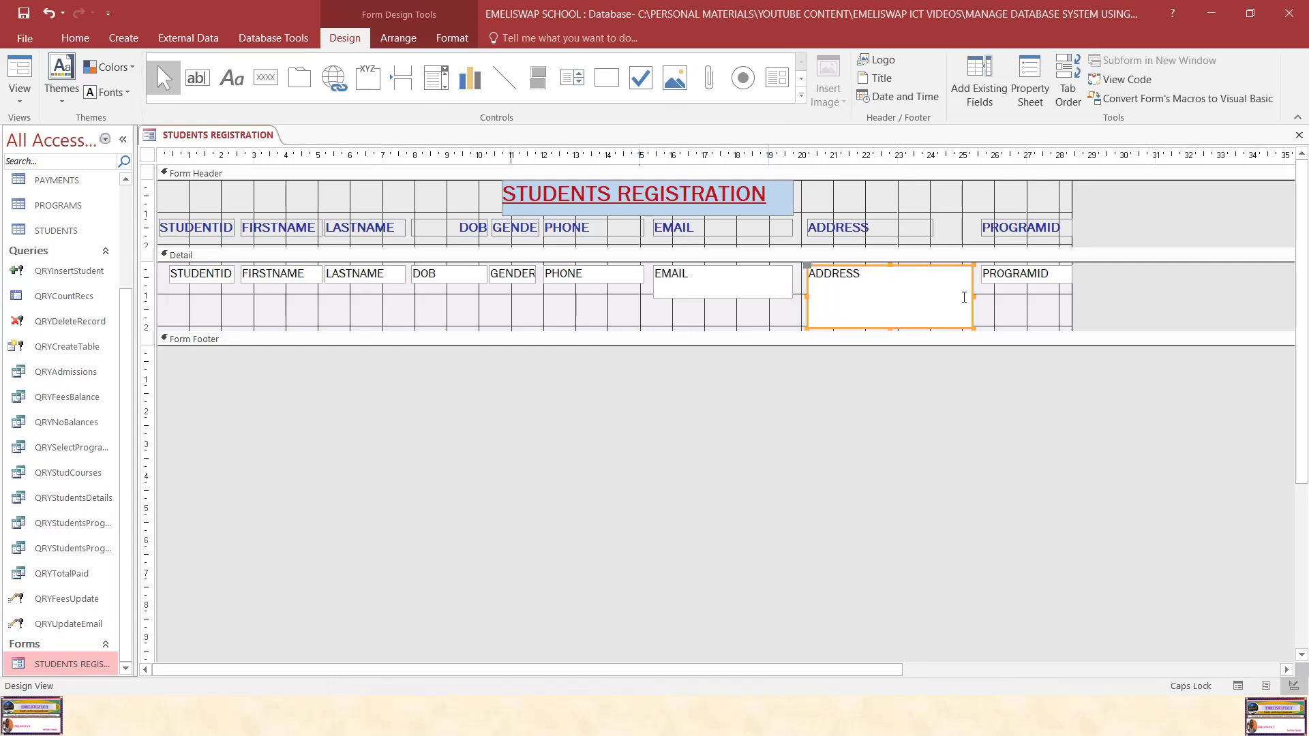
drag(971, 294, 934, 295)
Shift the PROGRAMID label and text box beside the ADDRESS controls and narrow the form to about 27.4 cm.
click(1002, 225)
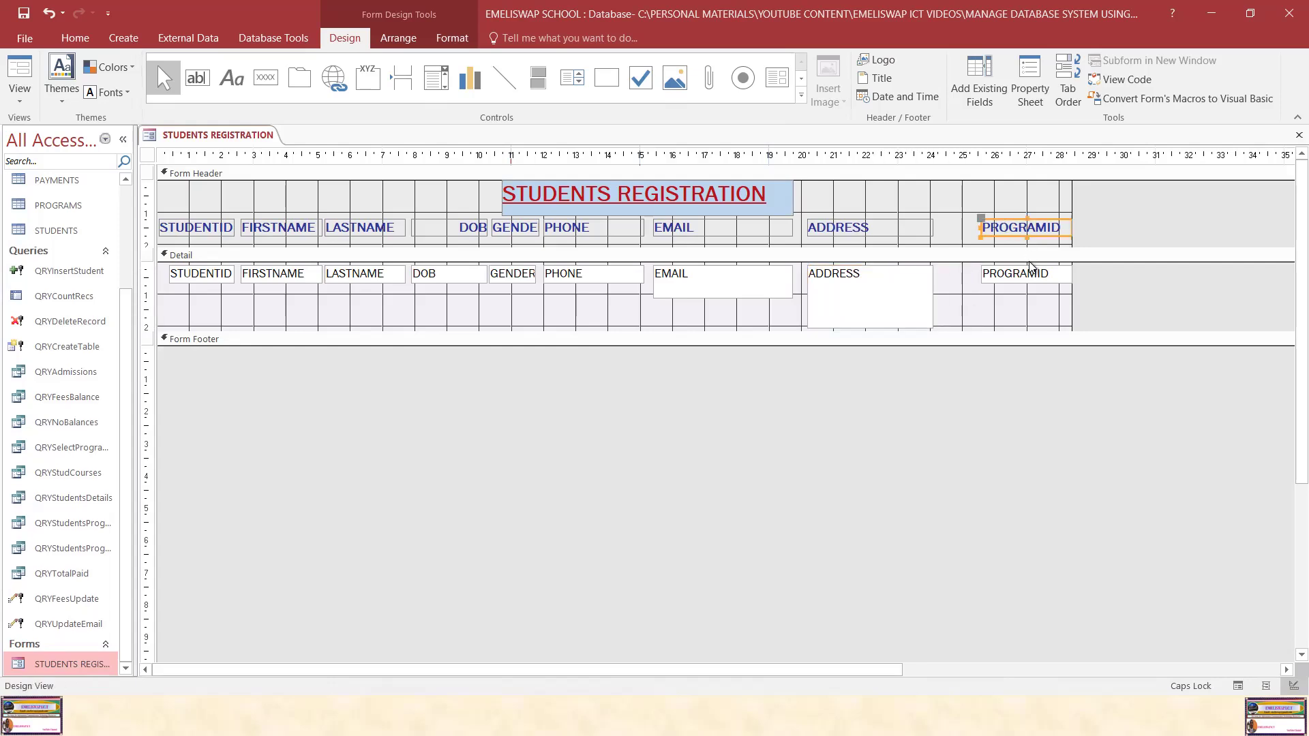
shift+click(1004, 286)
drag(1001, 287, 958, 292)
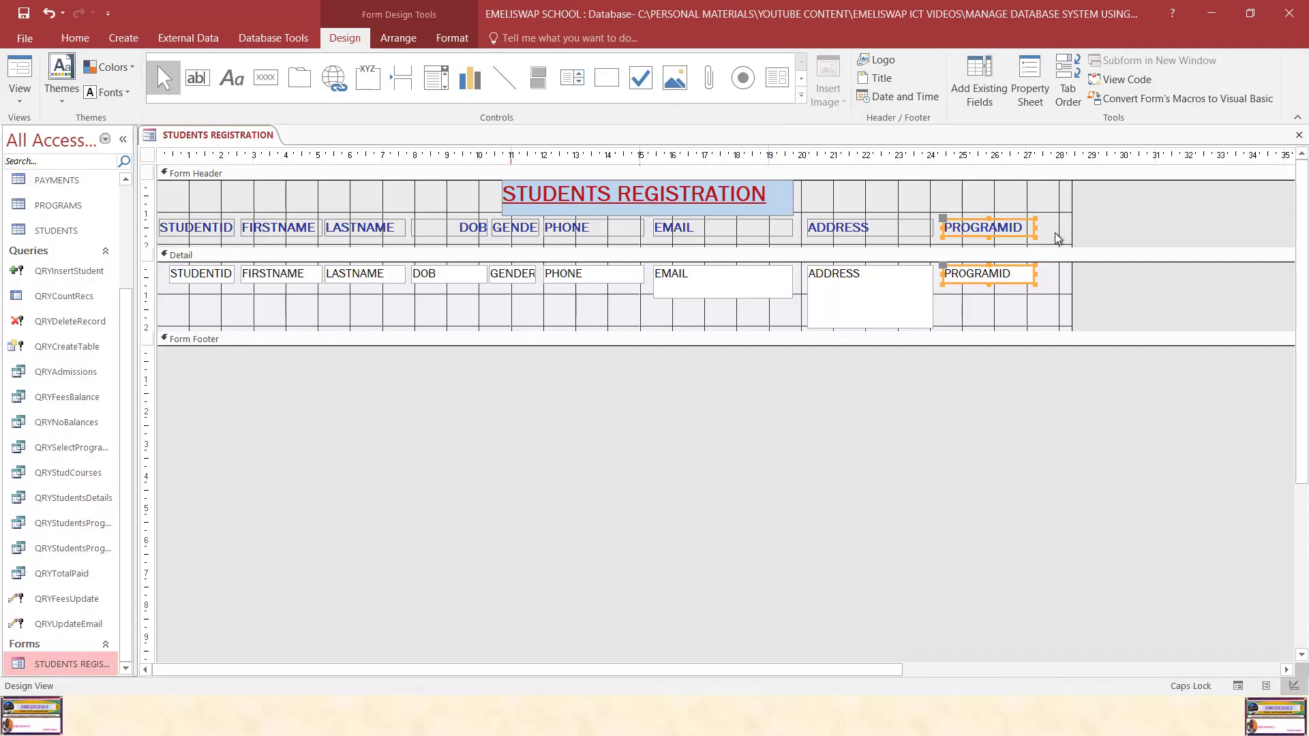
click(1070, 238)
drag(1071, 237, 1039, 242)
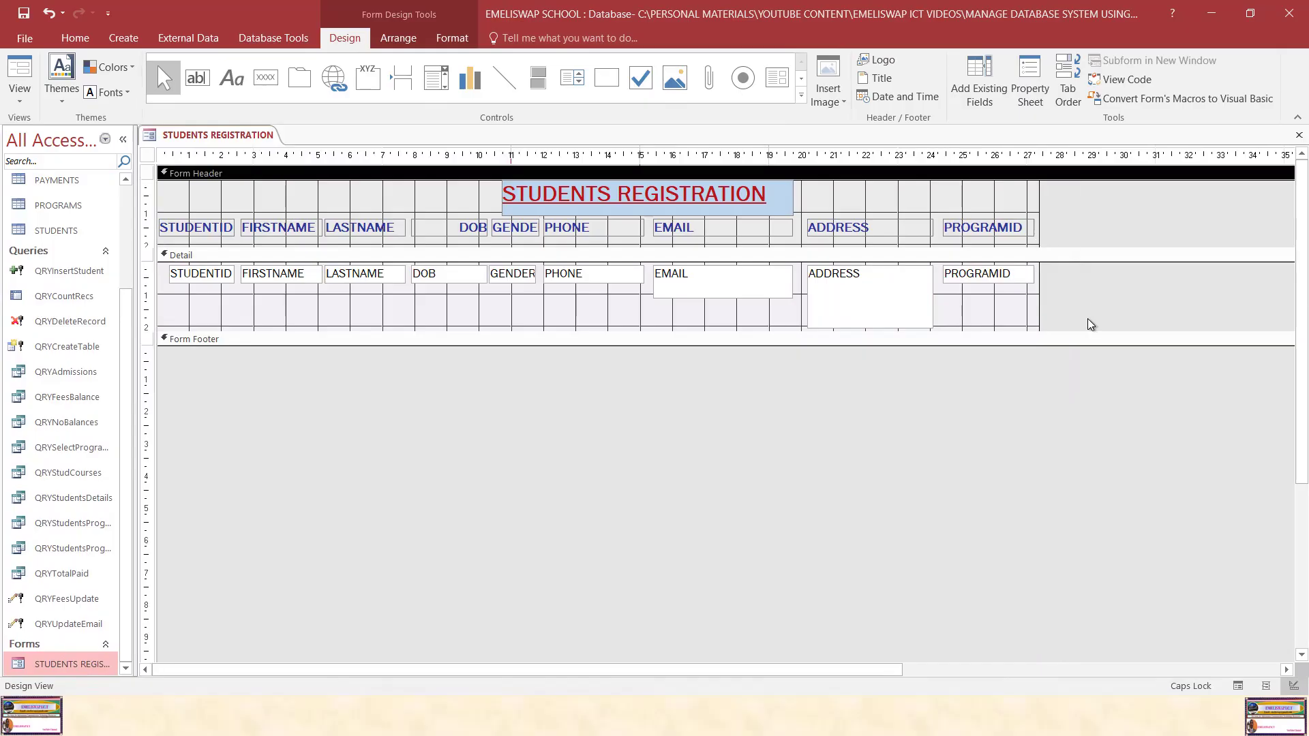
Centre the DOB header label's text and narrow the label slightly to leave space before the GENDER label.
click(444, 223)
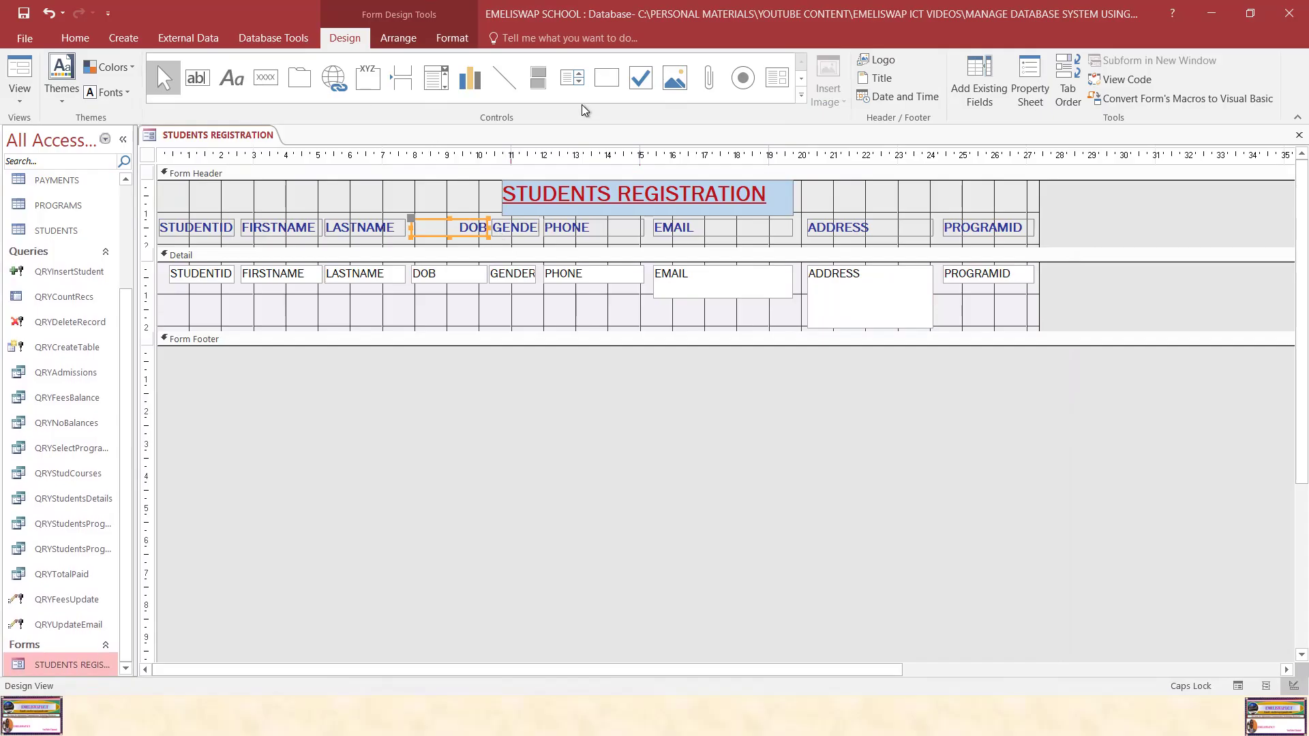
click(74, 39)
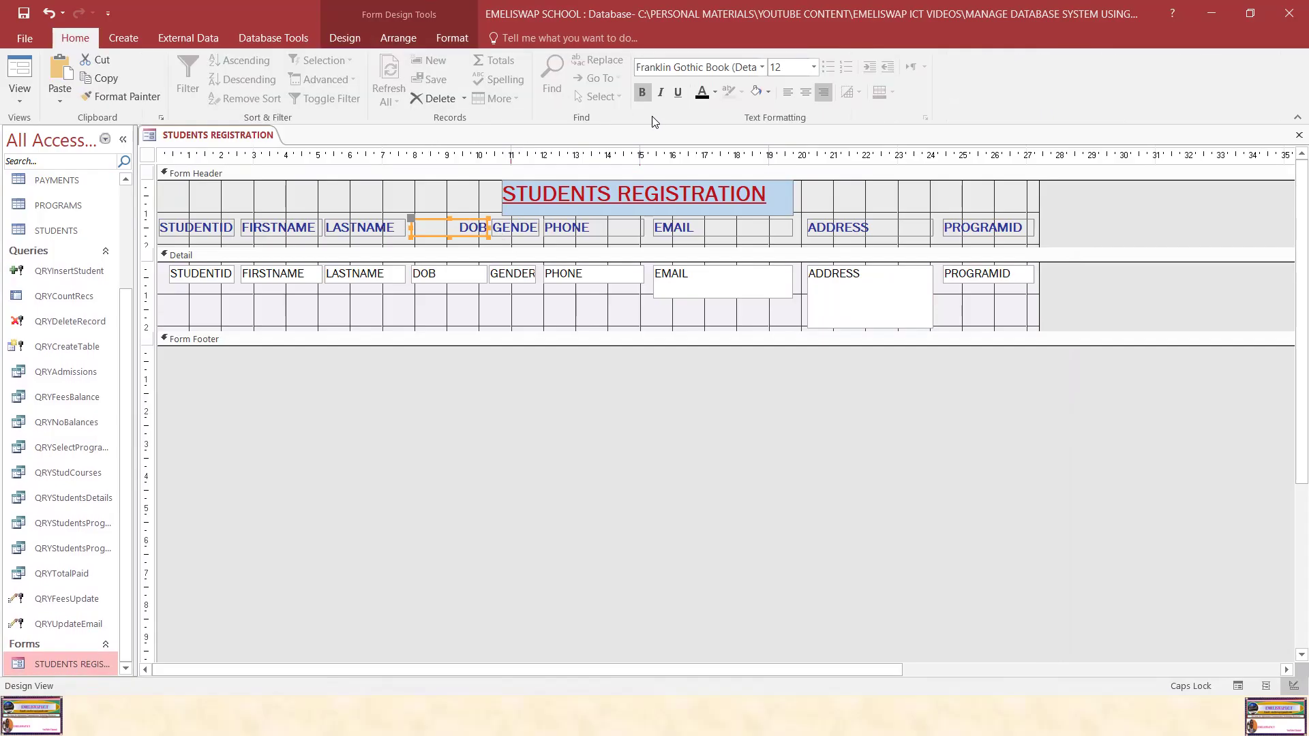
click(804, 92)
click(518, 228)
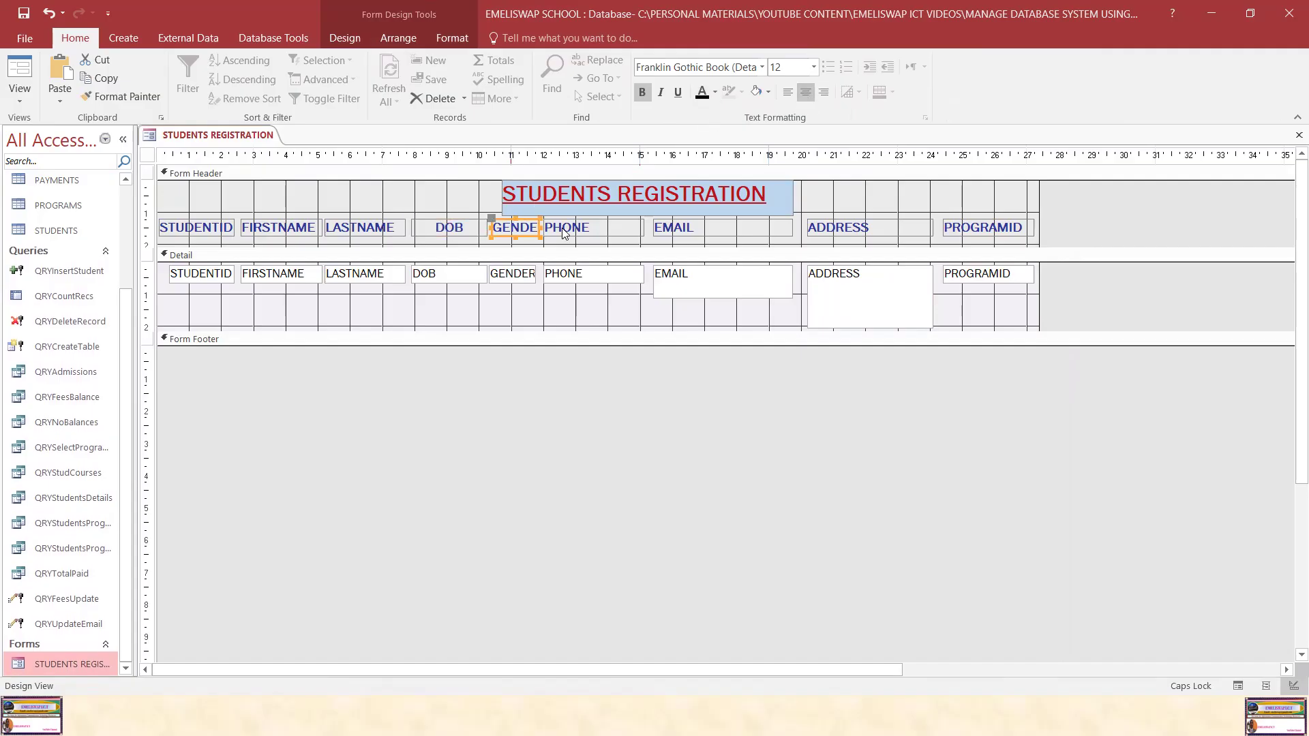
click(516, 234)
click(464, 233)
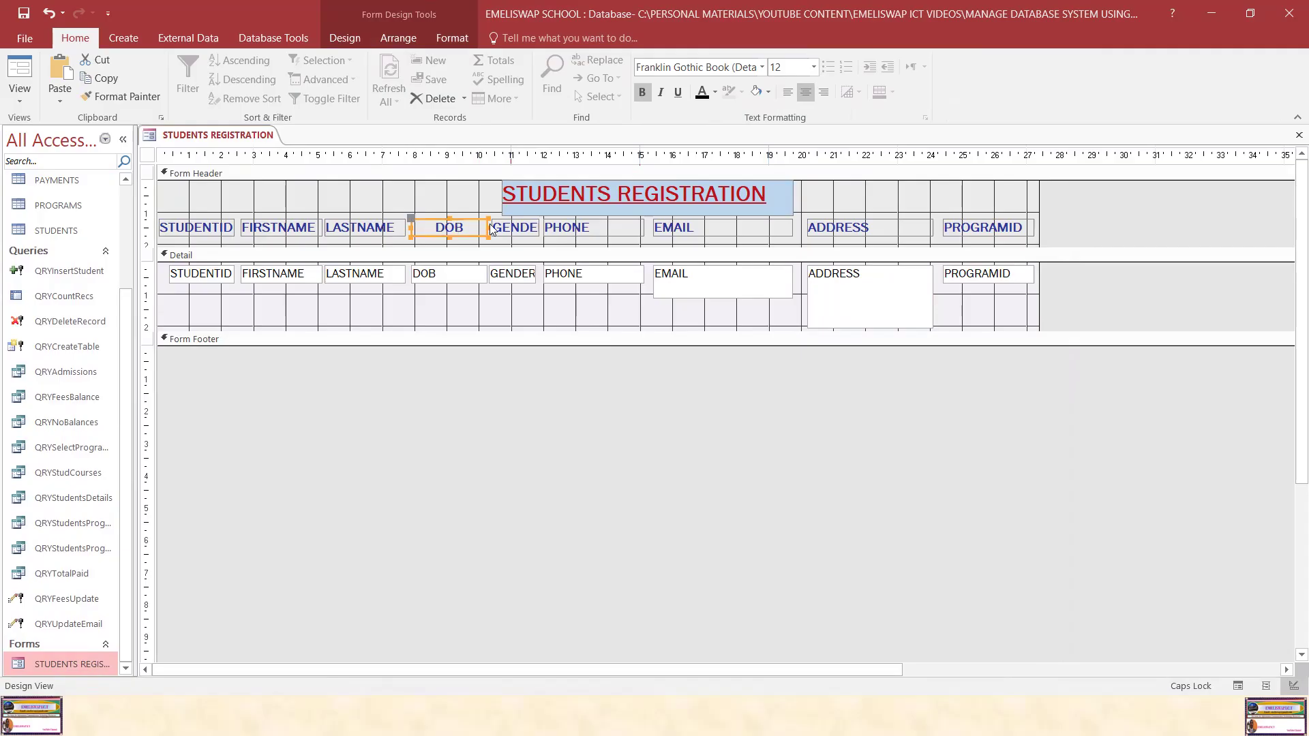
drag(486, 227, 477, 228)
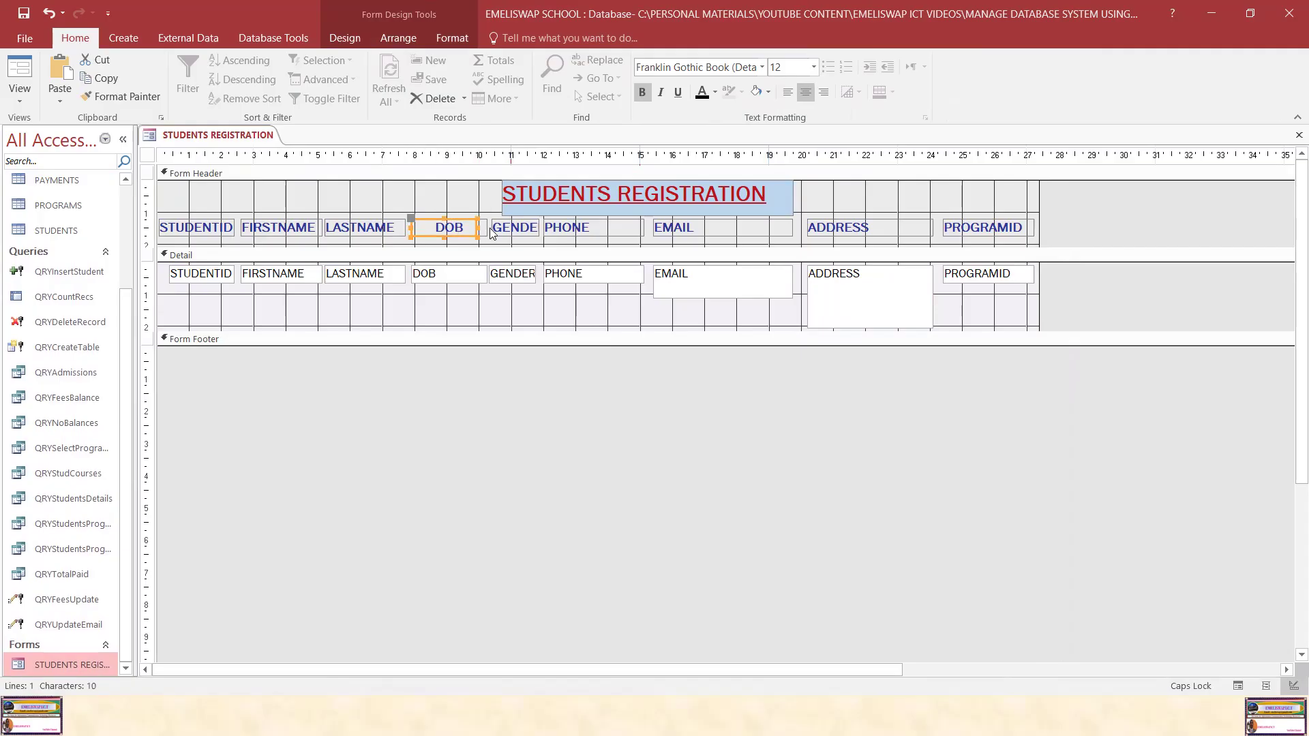
Widen the GENDER header label towards the DOB label so that its full caption fits.
click(519, 233)
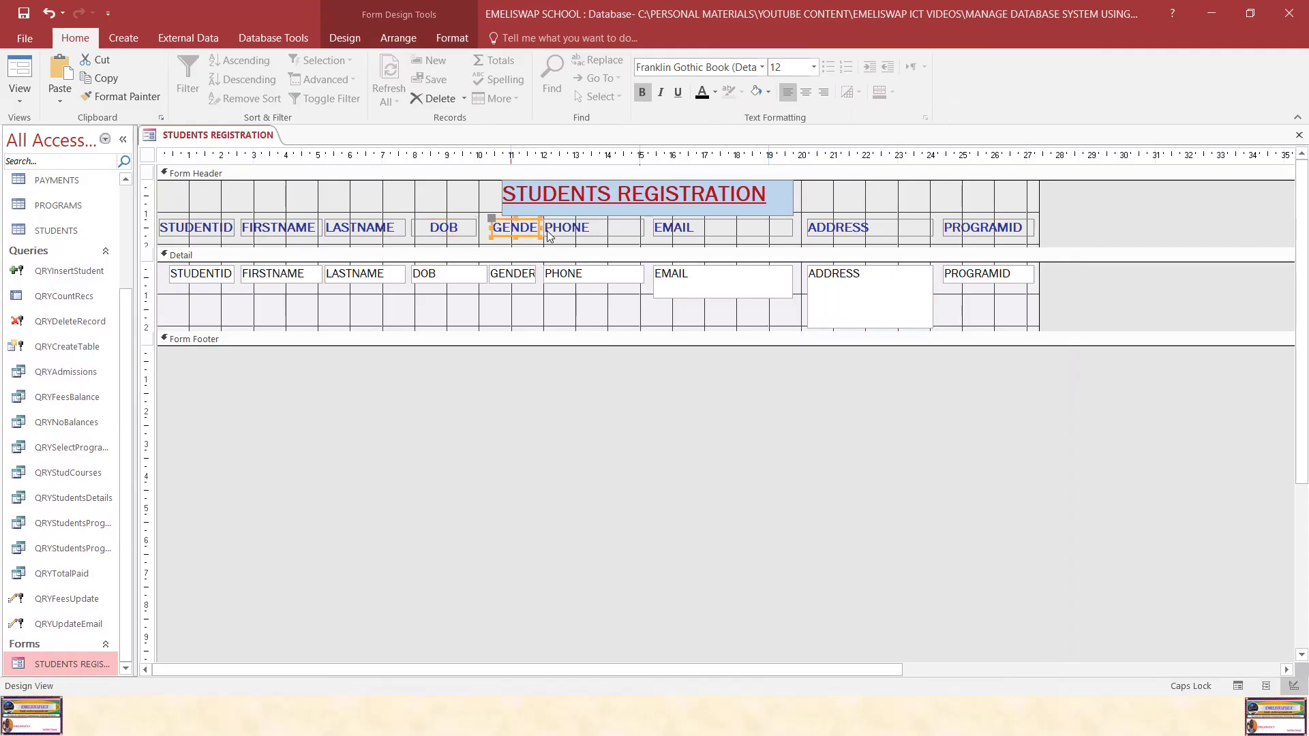
click(494, 226)
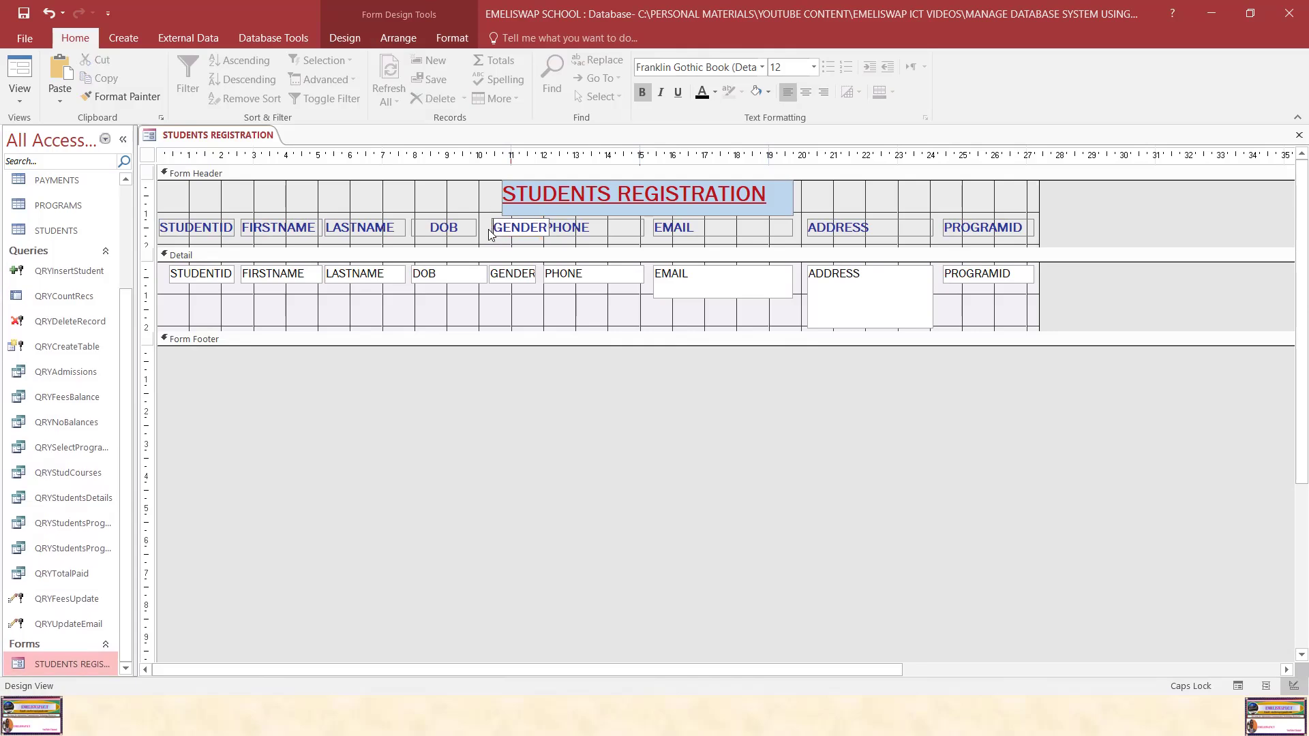
click(571, 244)
click(524, 232)
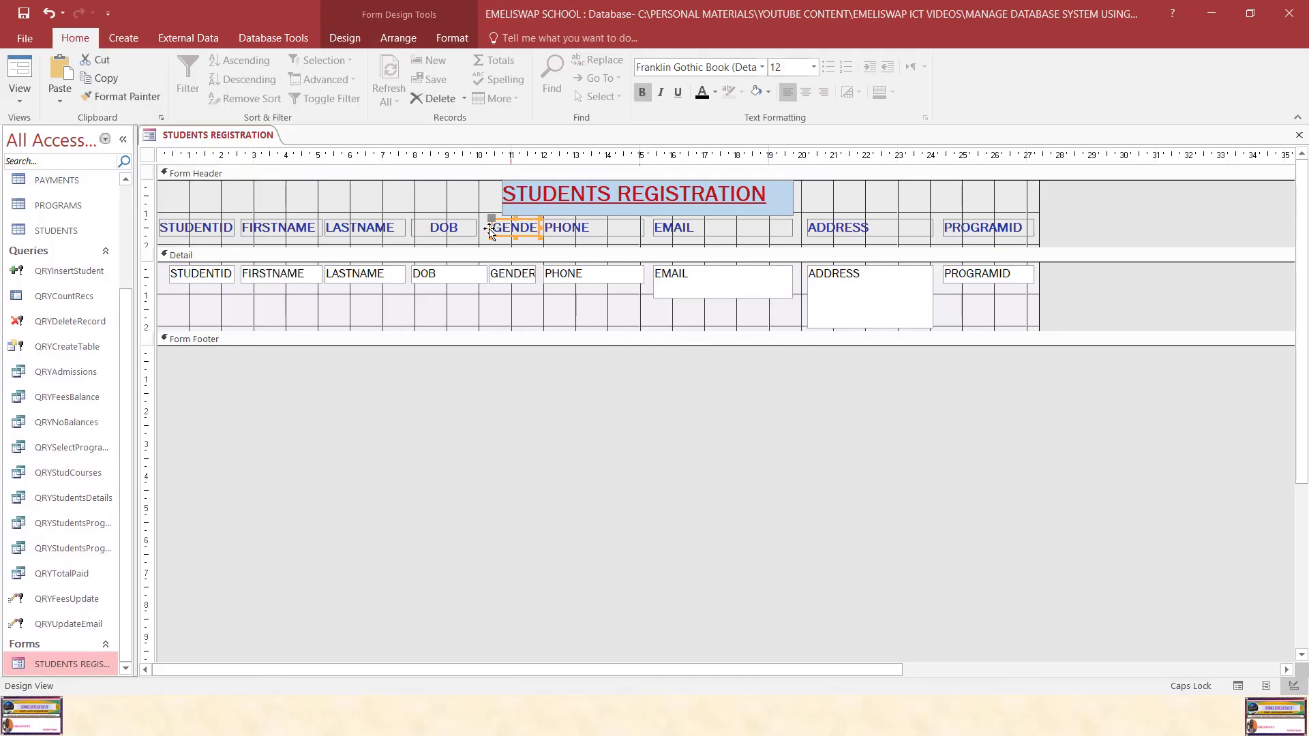
double_click(495, 229)
click(486, 230)
click(491, 227)
click(490, 228)
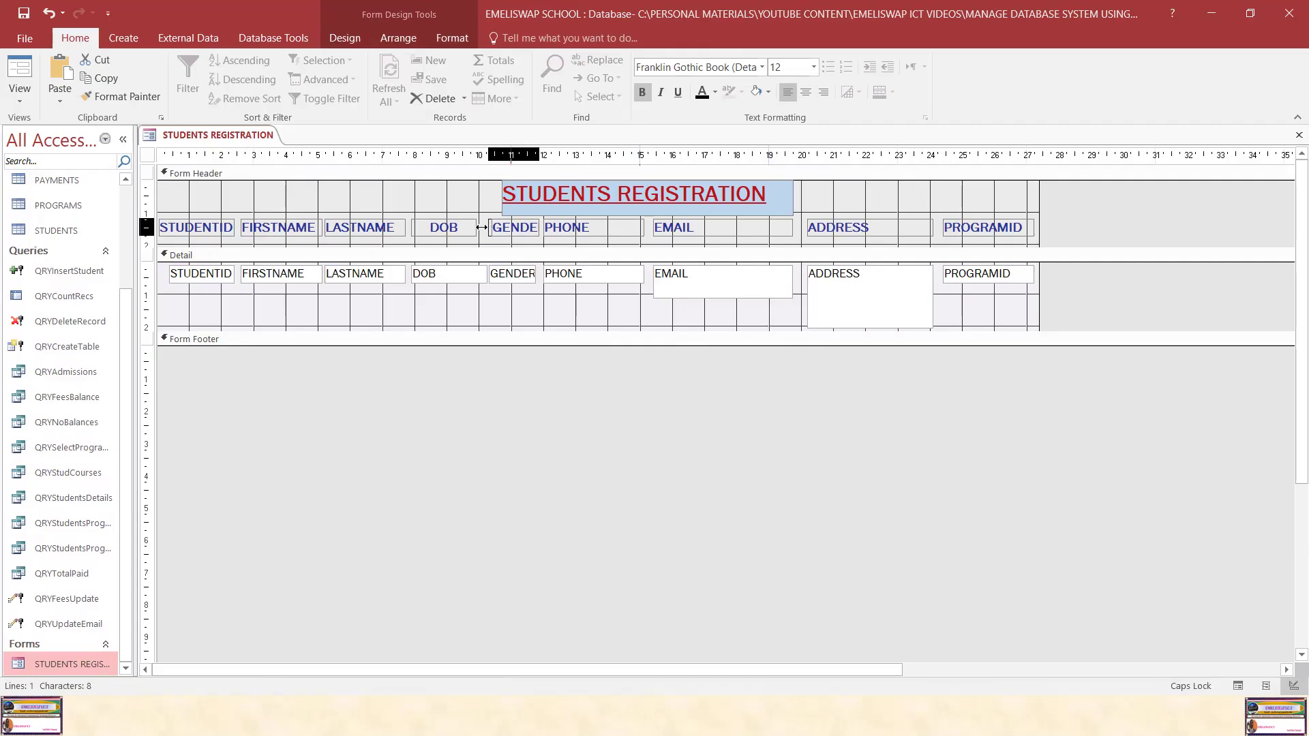
drag(482, 229, 479, 229)
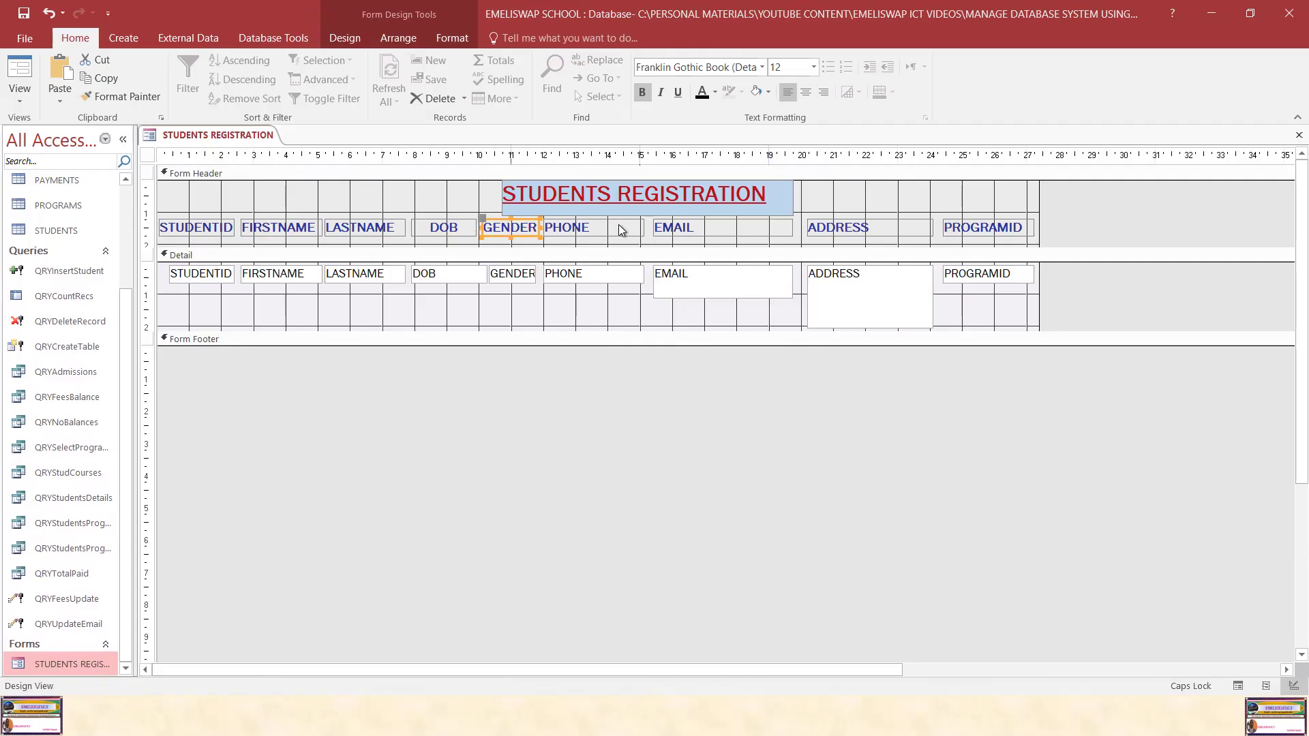
Narrow the PHONE header label and text box from the side facing GENDER to leave a gap between the columns.
click(548, 230)
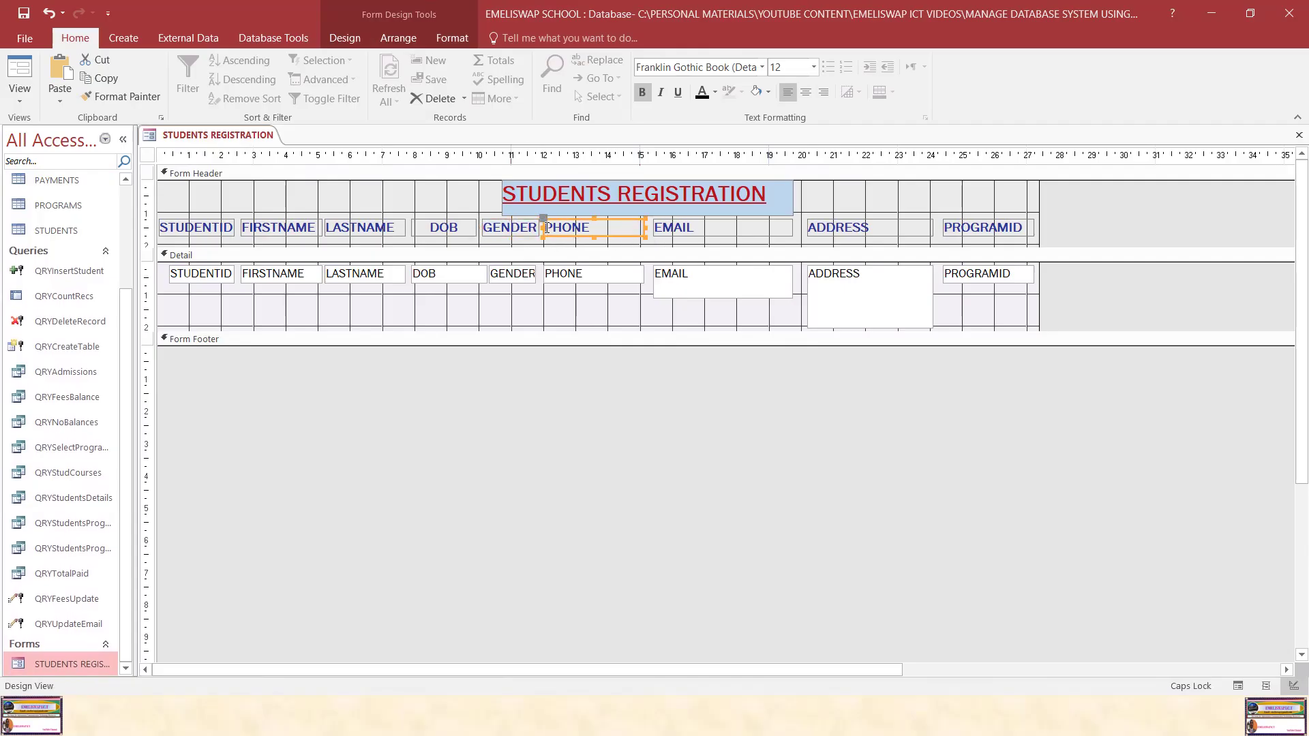
drag(544, 227, 553, 227)
click(566, 274)
drag(543, 273, 552, 273)
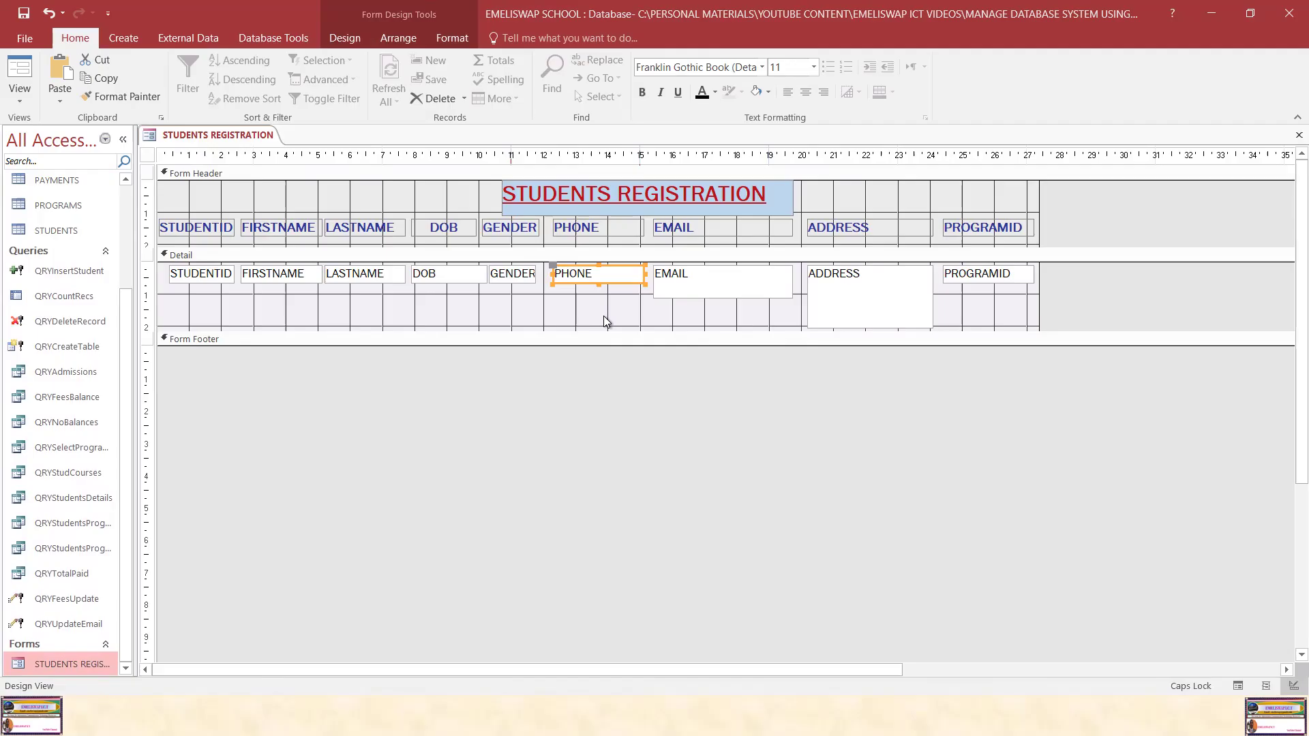
Save the adjusted form layout and close the form.
click(599, 394)
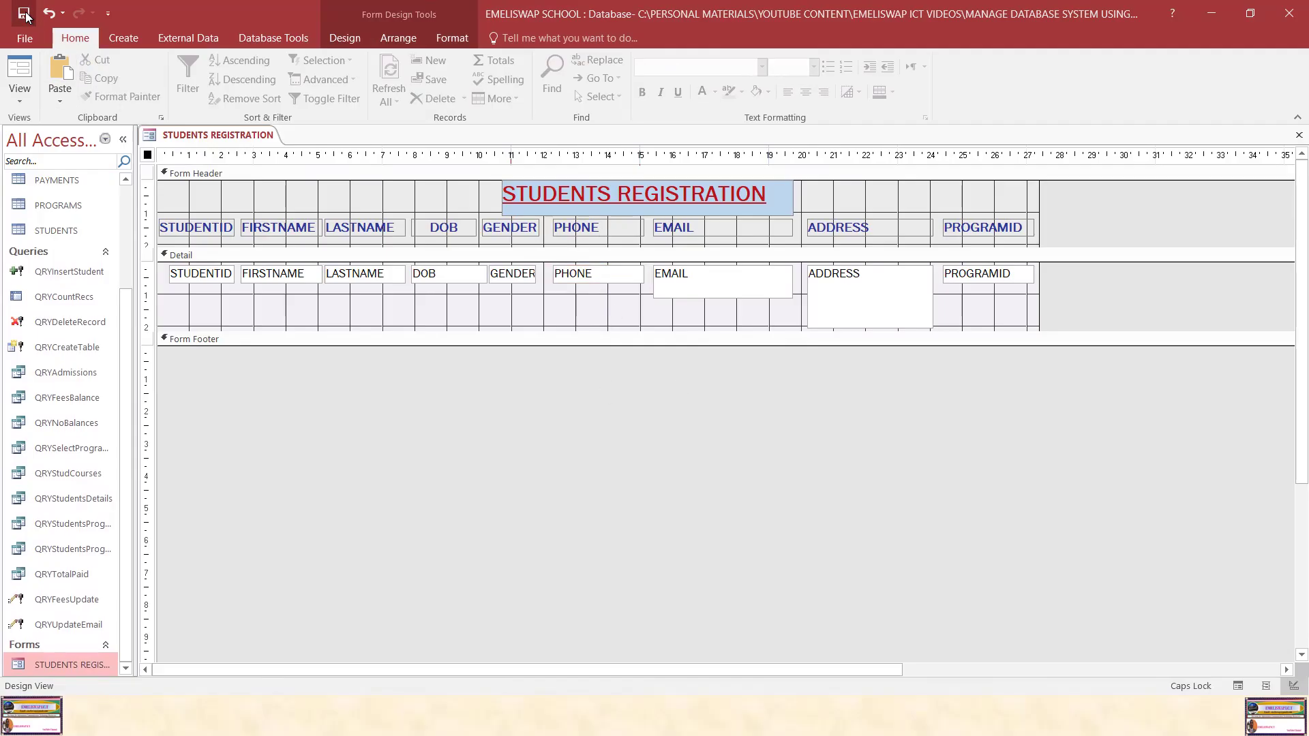
right_click(216, 133)
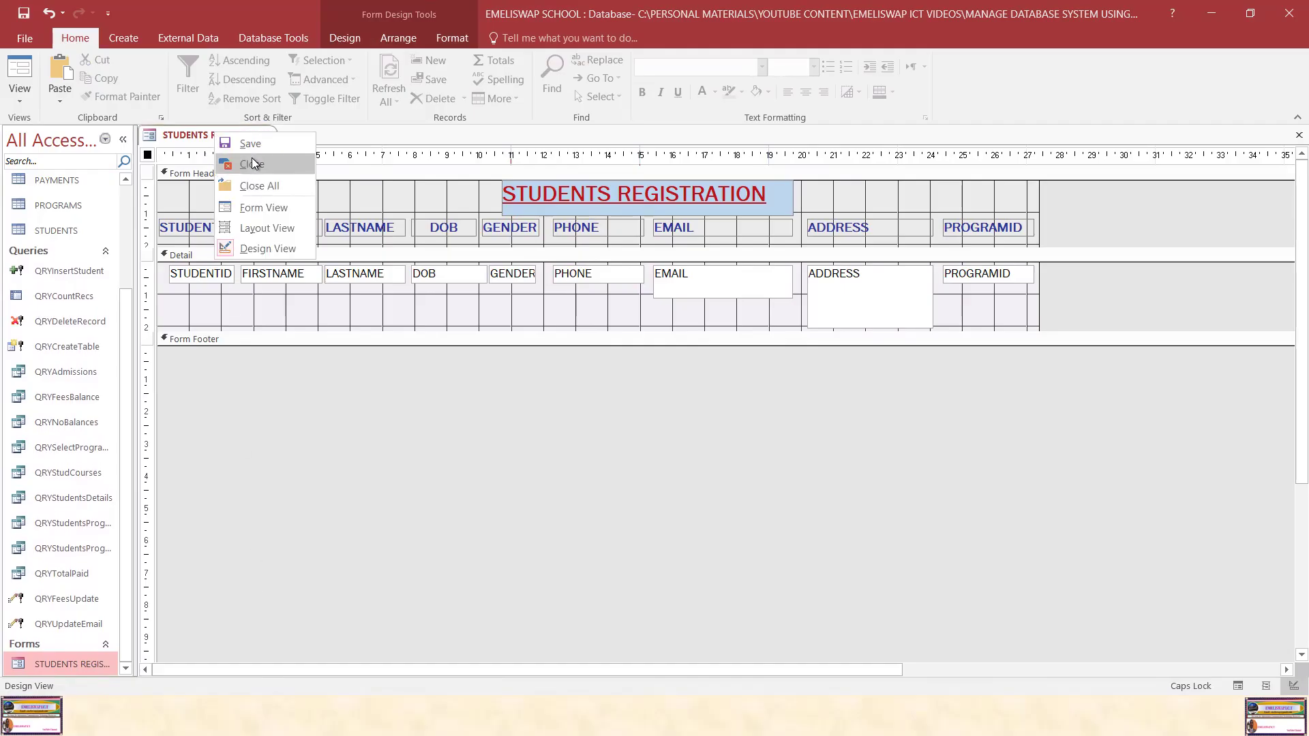
click(252, 161)
Review the spacing of the STUDENTS REGISTRATION form's columns in Form View and close the form.
double_click(100, 667)
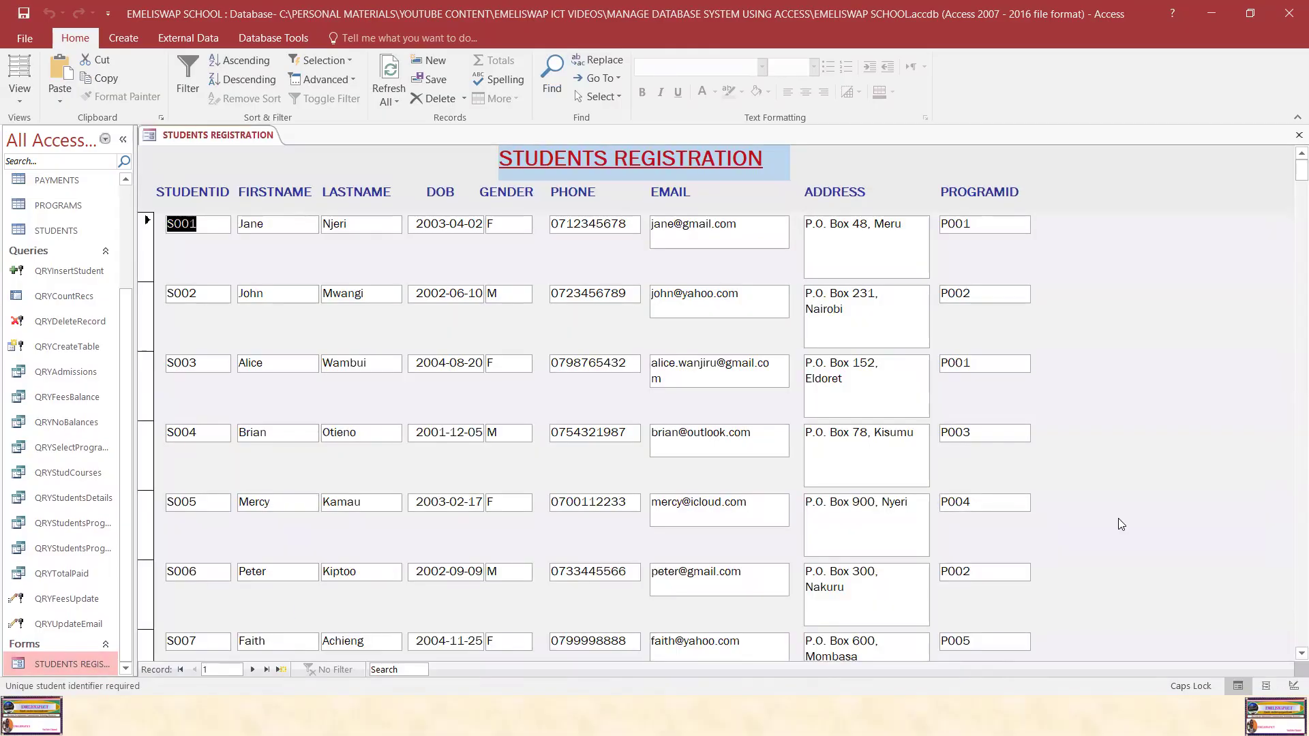
right_click(220, 135)
click(268, 186)
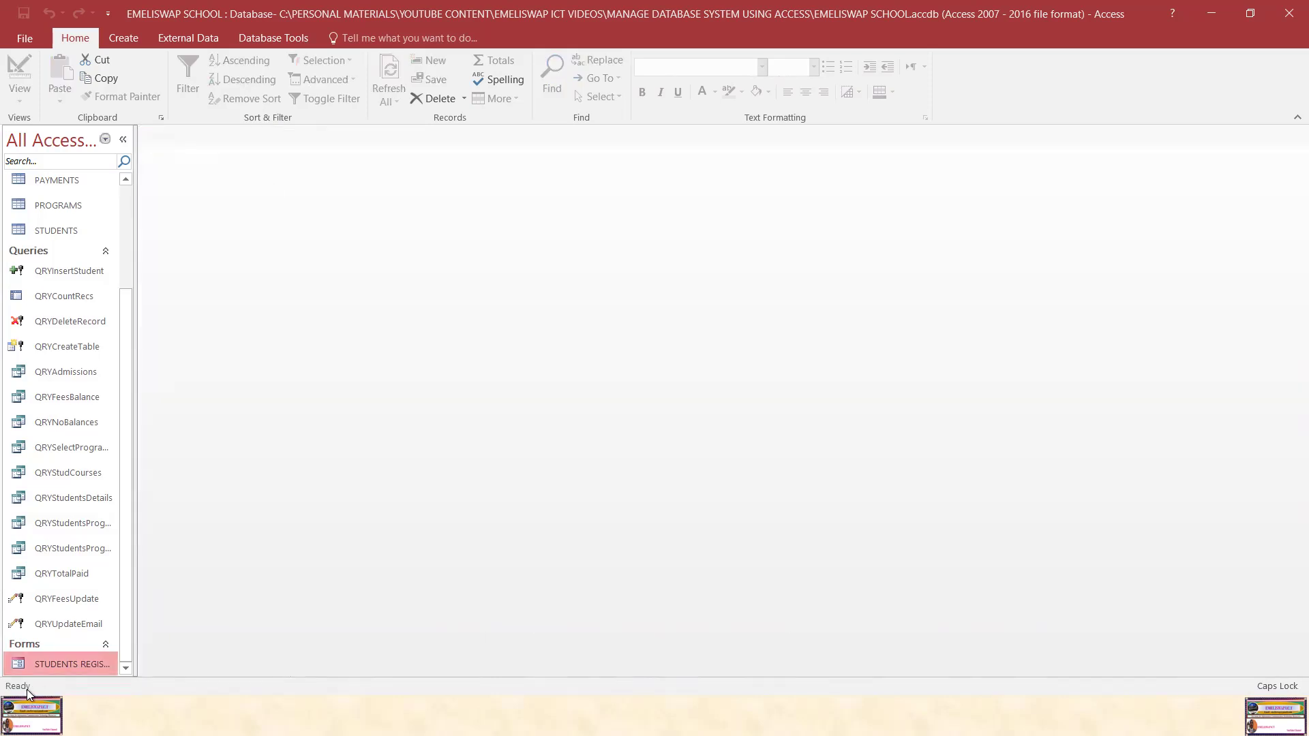
Reopen the STUDENTS REGISTRATION form in Design View and select the STUDENTID header label.
right_click(69, 660)
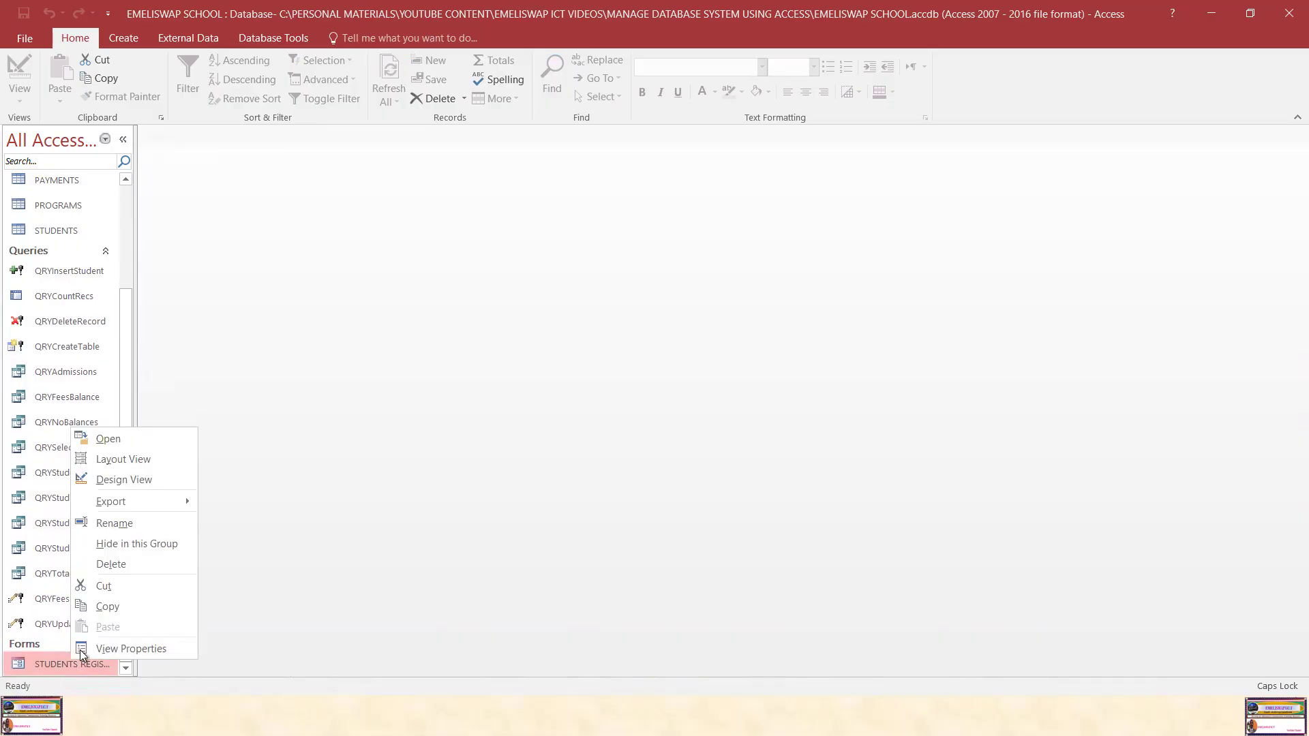
click(125, 479)
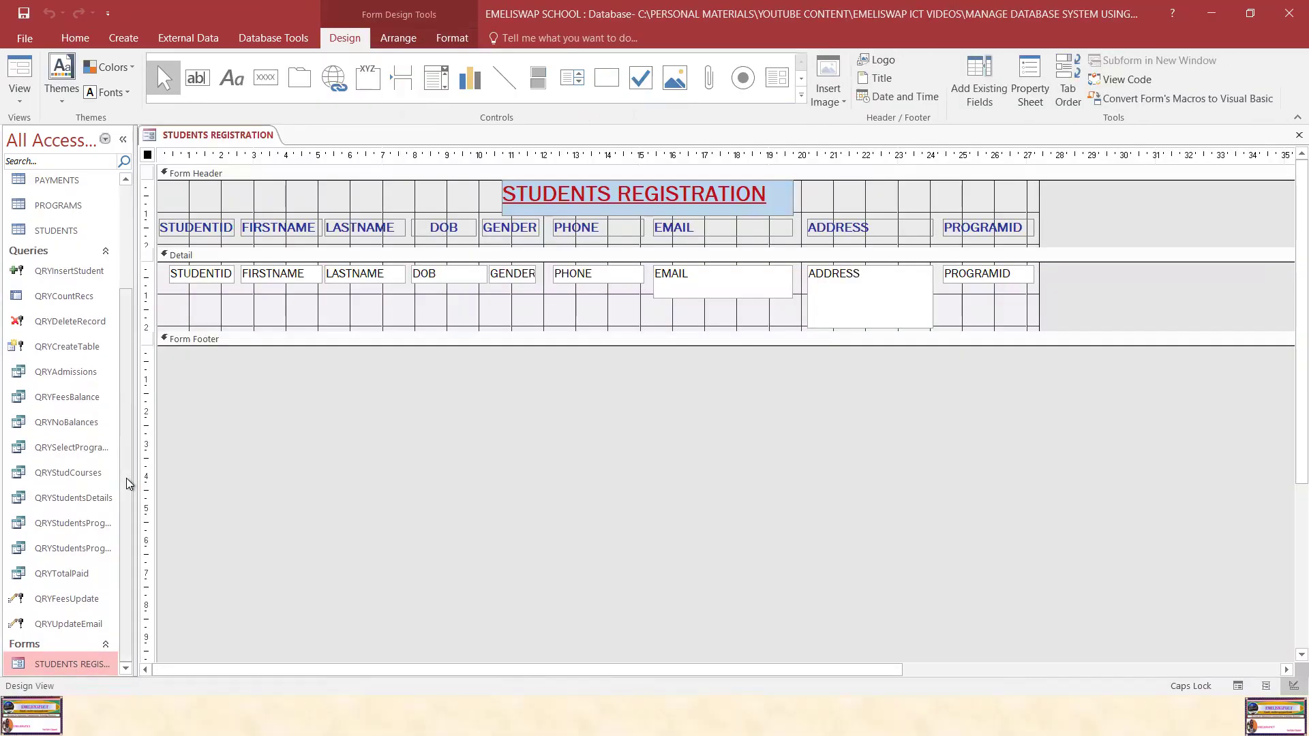
click(186, 227)
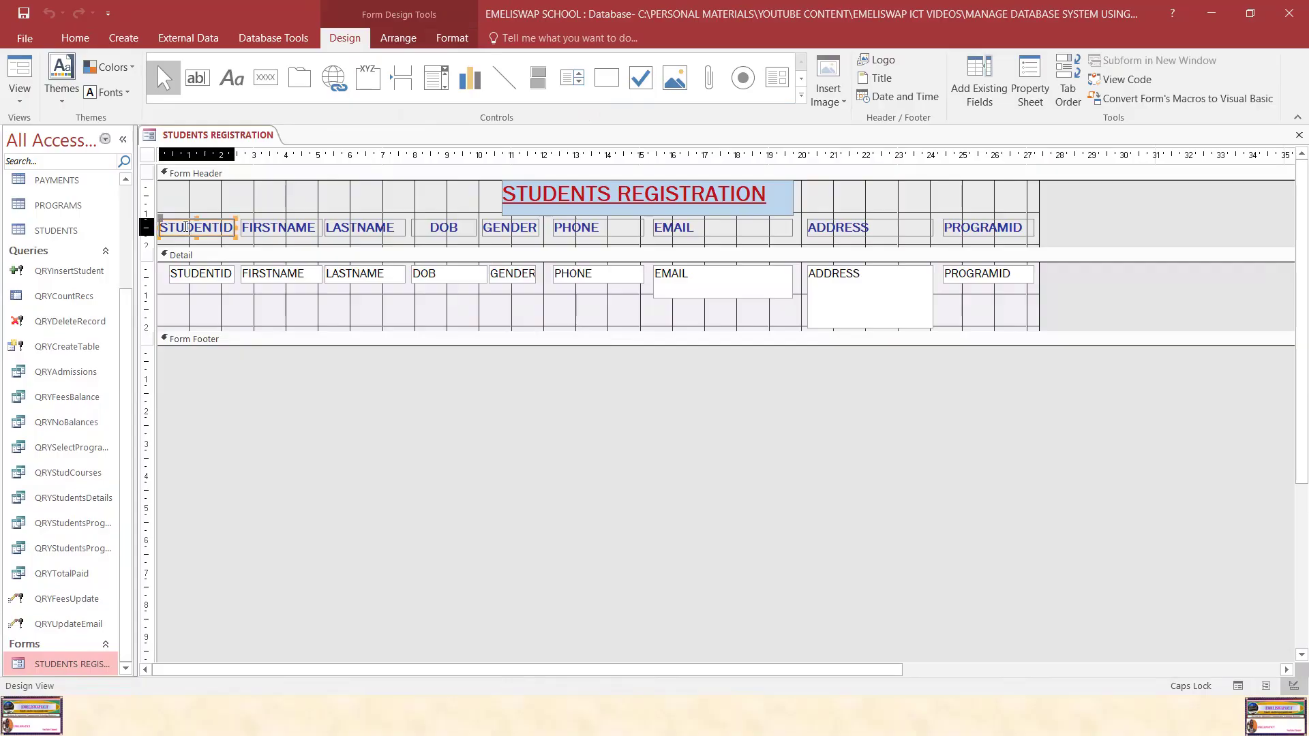
Try to center-align all the header labels and detail fields below the STUDENTS REGISTRATION title.
shift+click(276, 227)
shift+click(365, 234)
shift+click(443, 234)
shift+click(519, 234)
shift+click(577, 234)
shift+click(677, 232)
shift+click(871, 232)
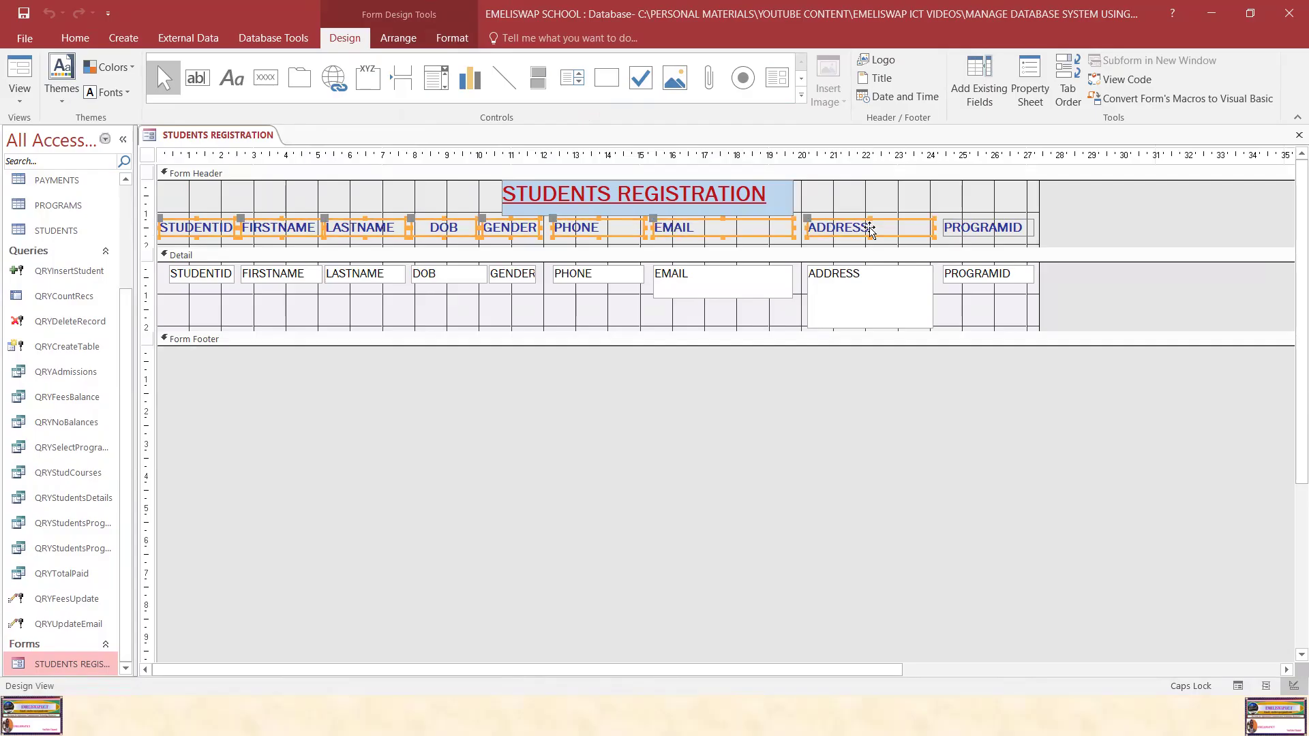
shift+click(981, 229)
shift+click(996, 274)
shift+click(884, 294)
shift+click(723, 288)
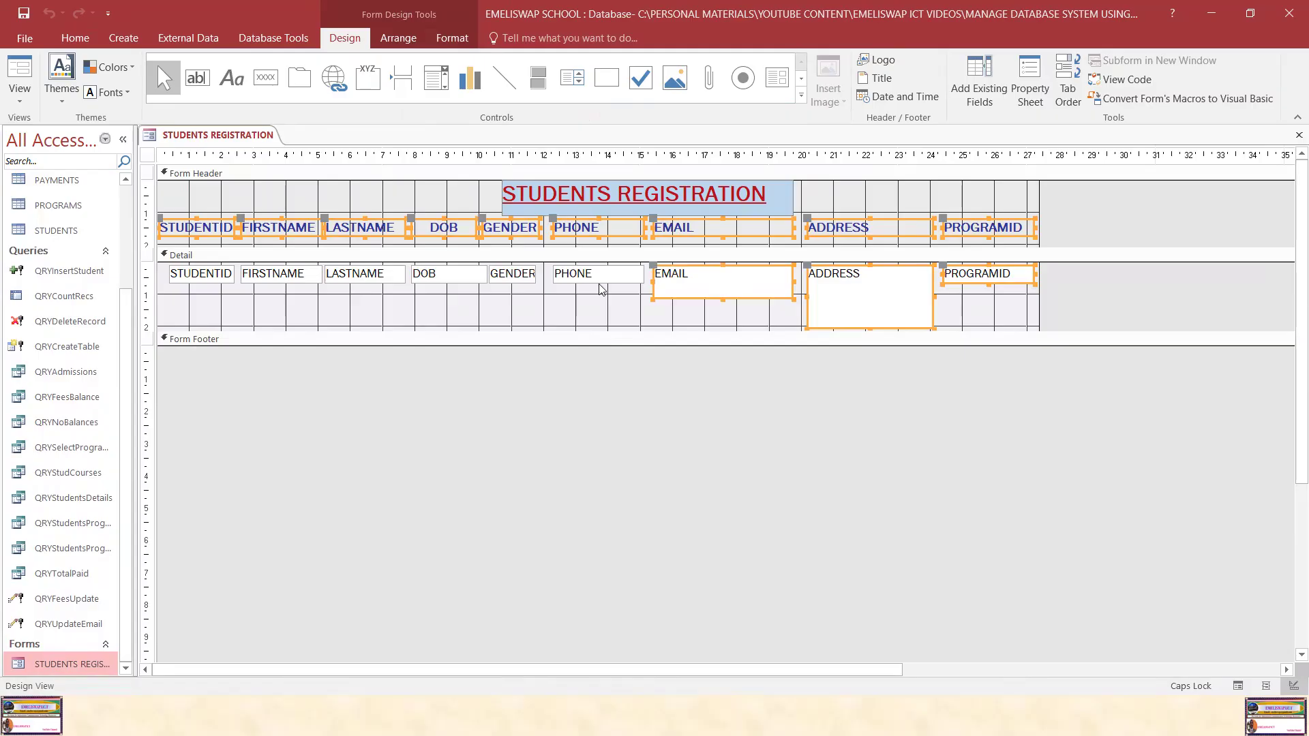
shift+click(593, 280)
shift+click(515, 278)
shift+click(443, 283)
shift+click(359, 284)
shift+click(290, 281)
shift+click(203, 279)
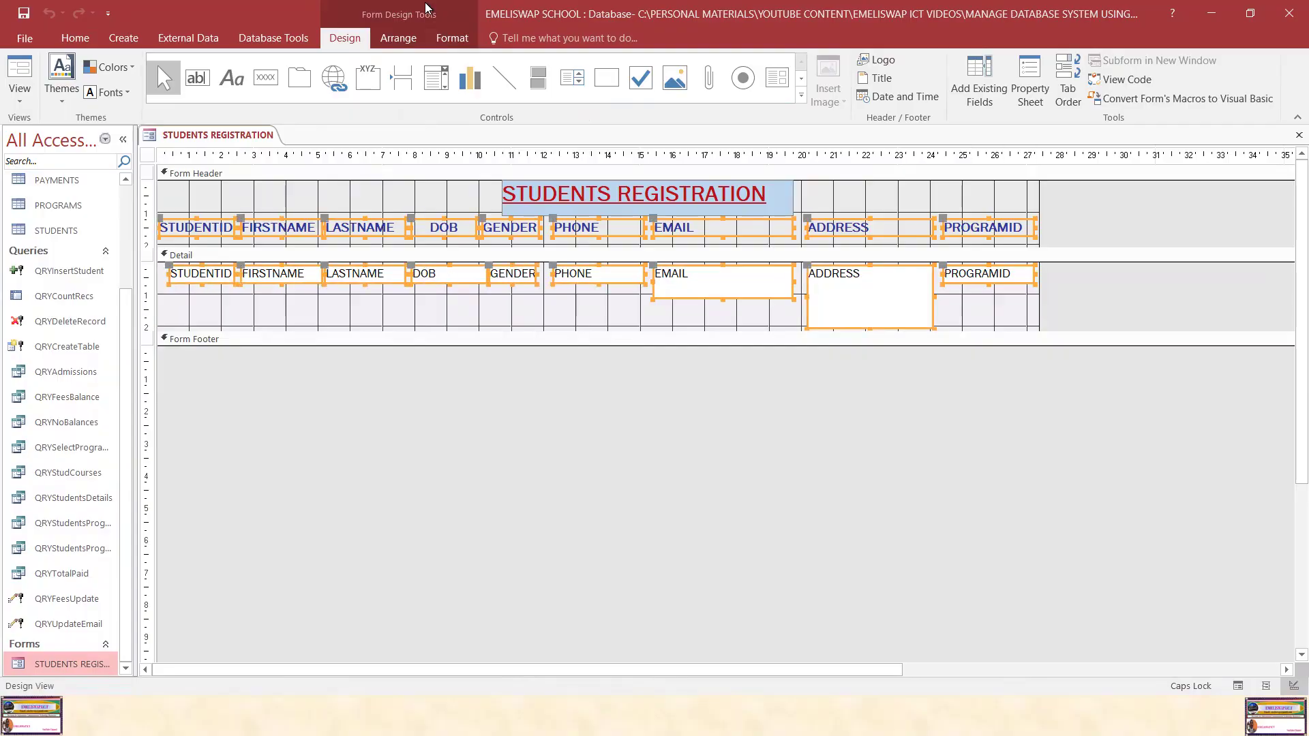
click(75, 40)
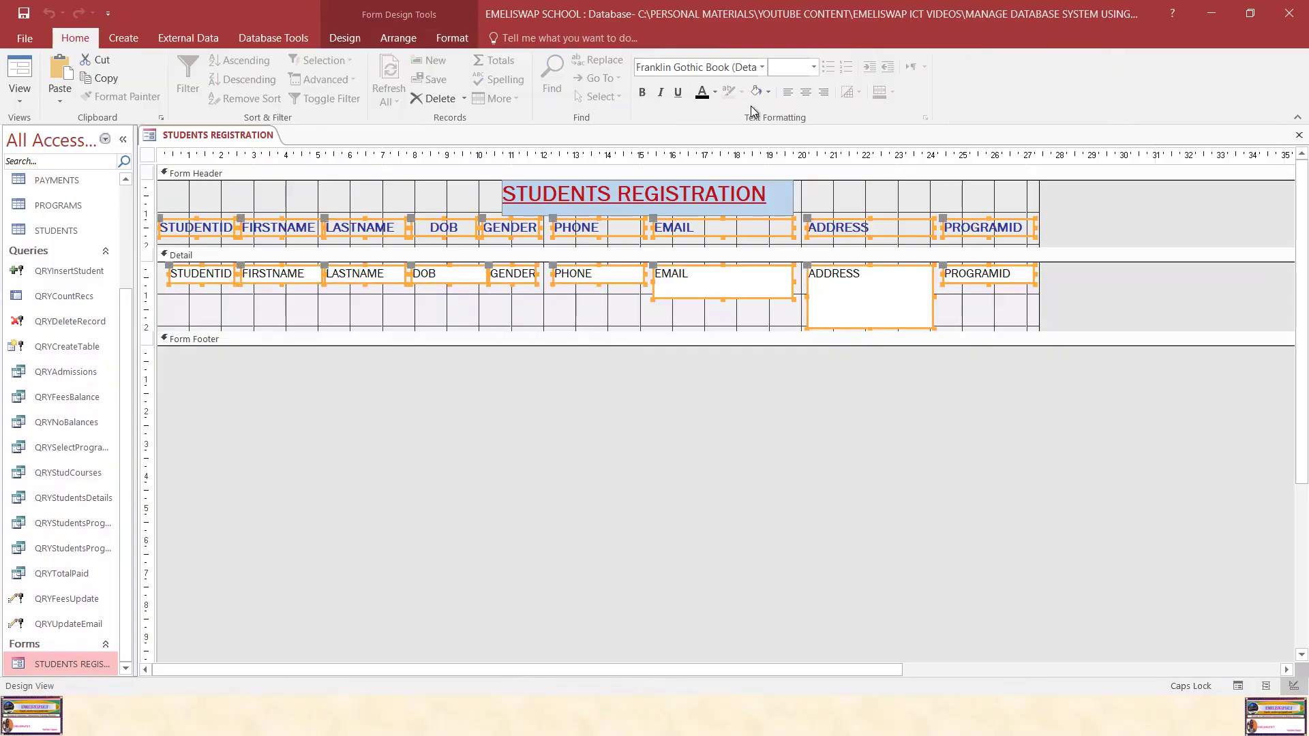
click(806, 93)
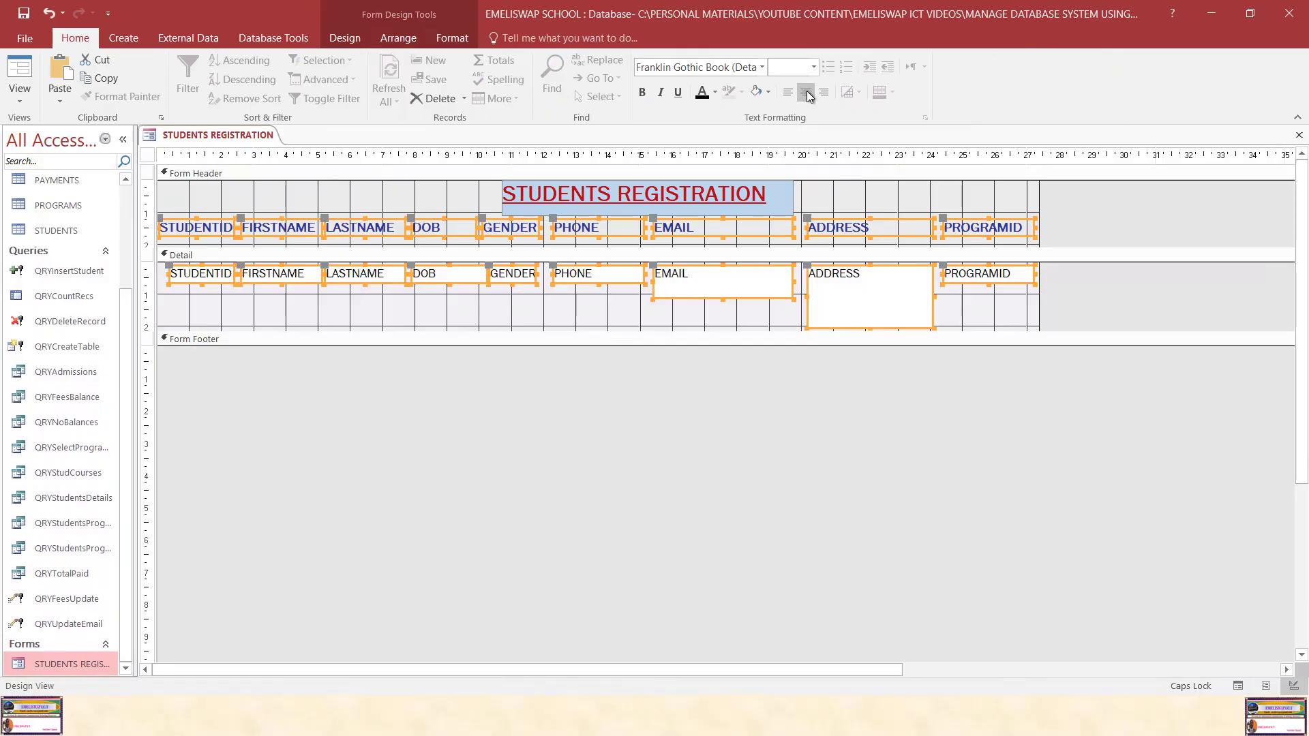
click(288, 399)
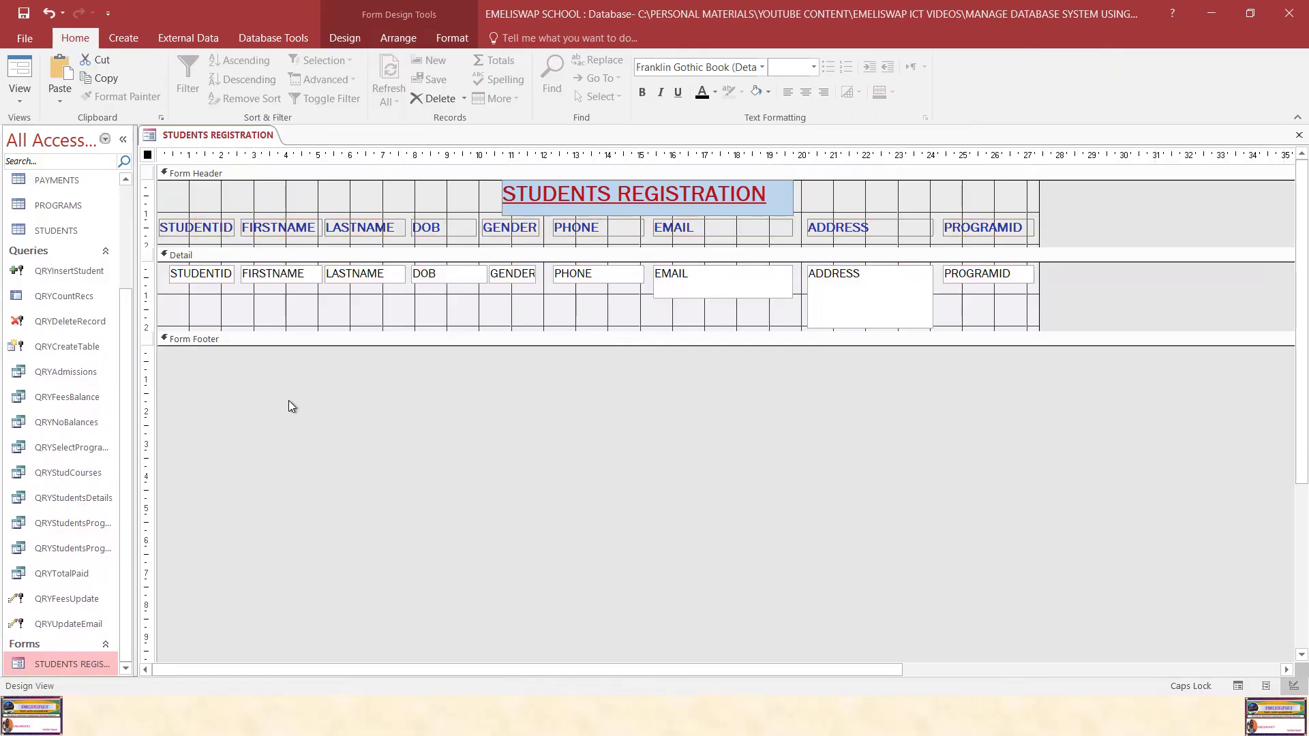
Save the STUDENTS REGISTRATION form design, close it and reopen the form in Form View.
click(24, 13)
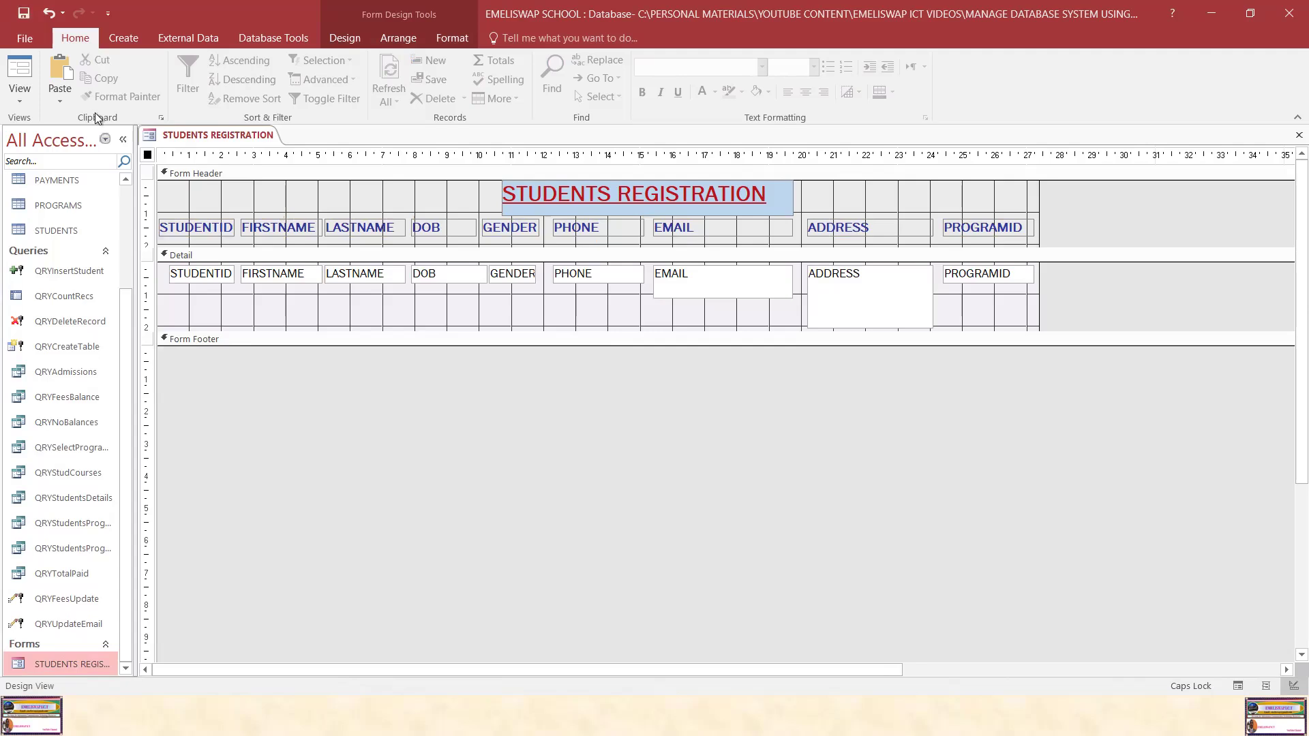
right_click(207, 139)
click(239, 165)
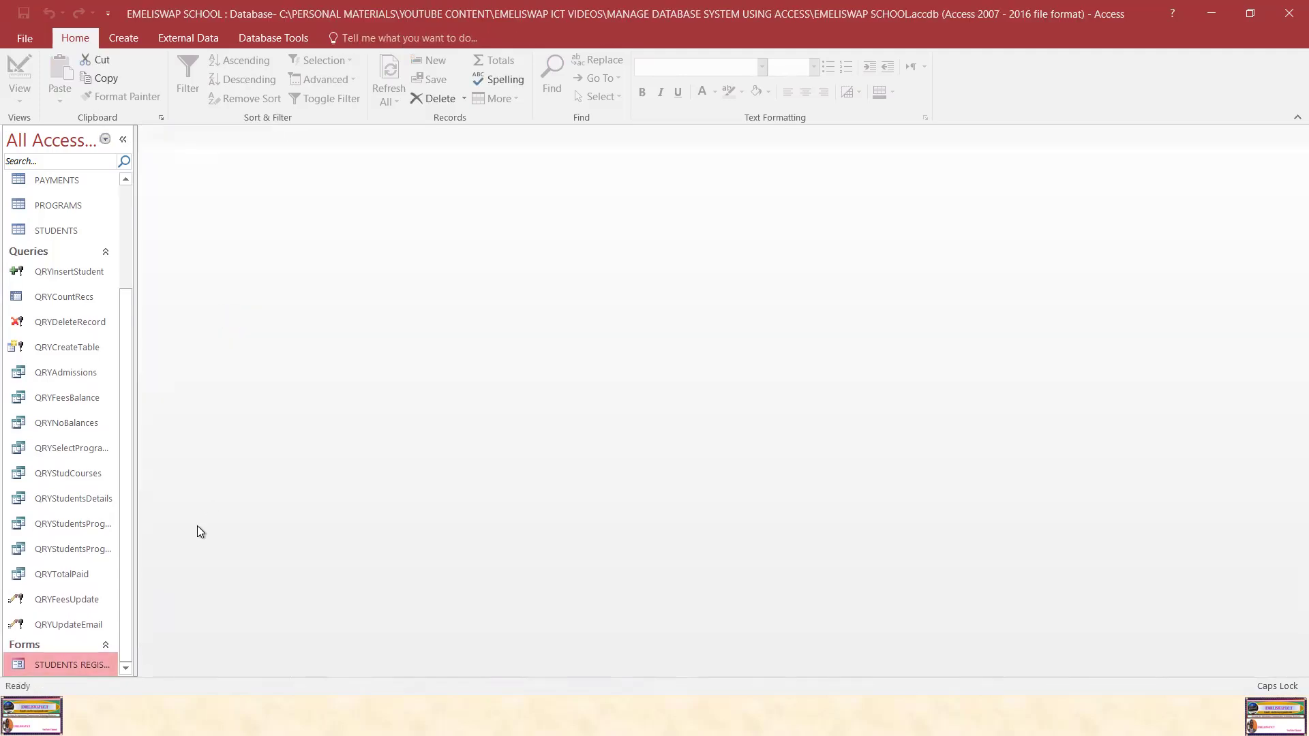
right_click(84, 662)
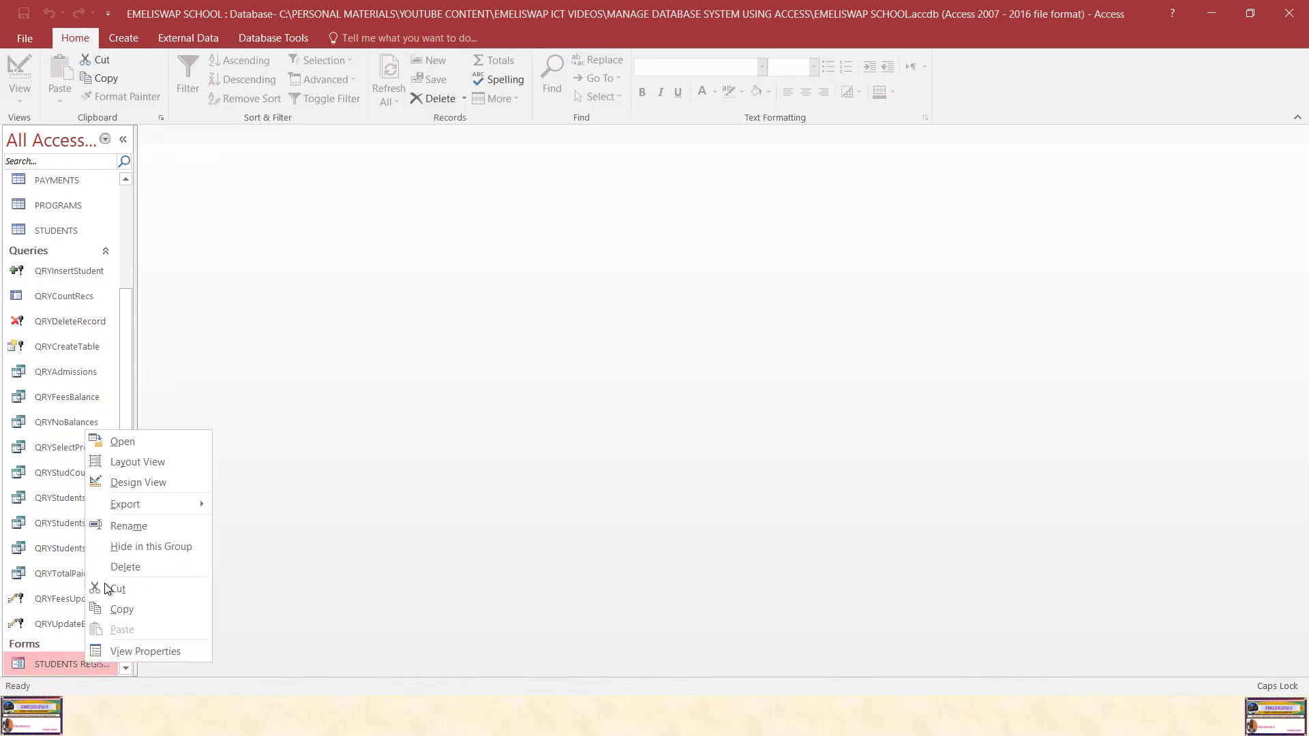
click(138, 443)
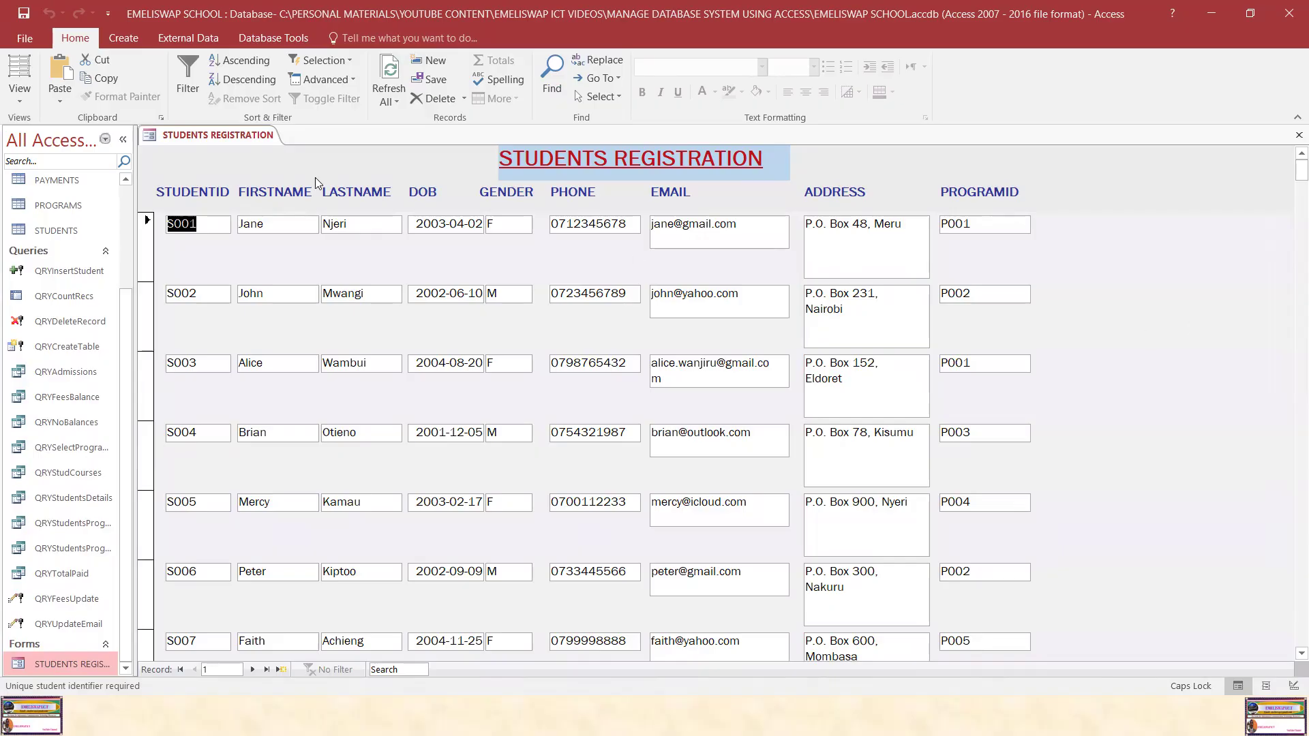
Close the STUDENTS REGISTRATION form and reopen it in Design View.
right_click(180, 130)
click(228, 162)
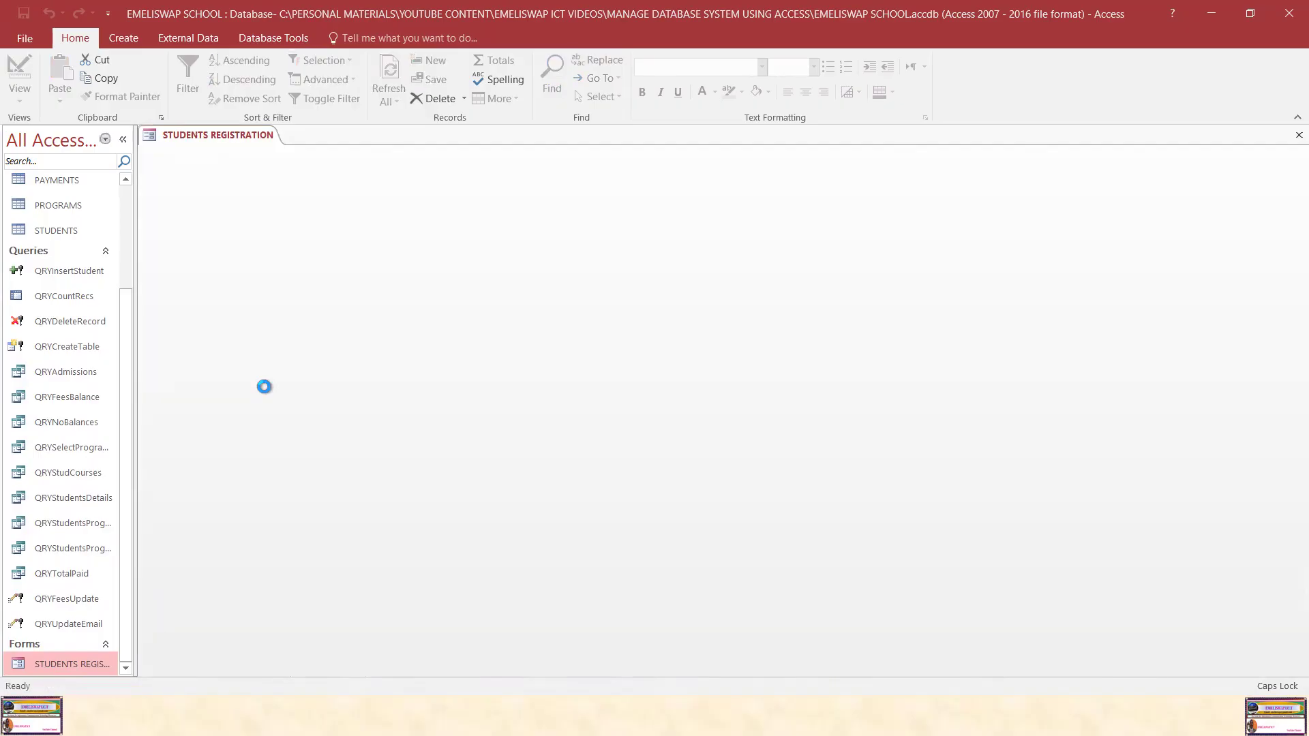
right_click(92, 666)
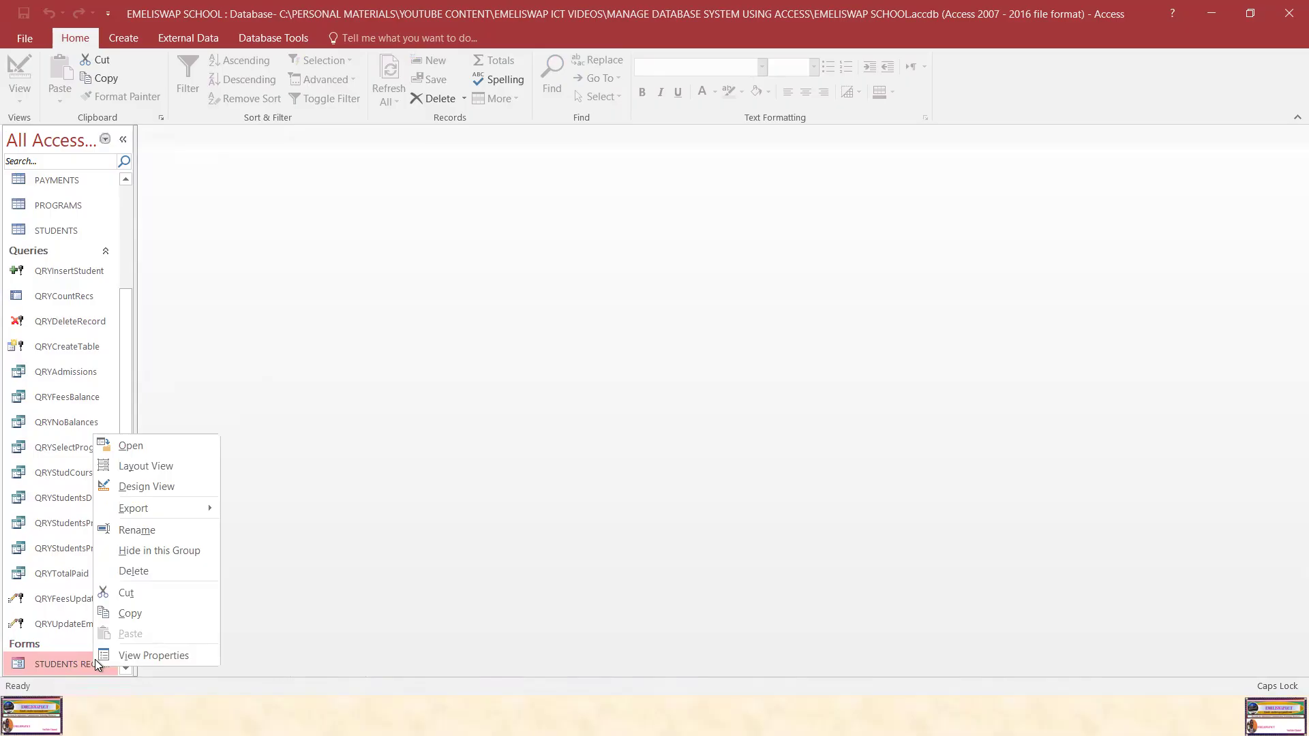
click(147, 484)
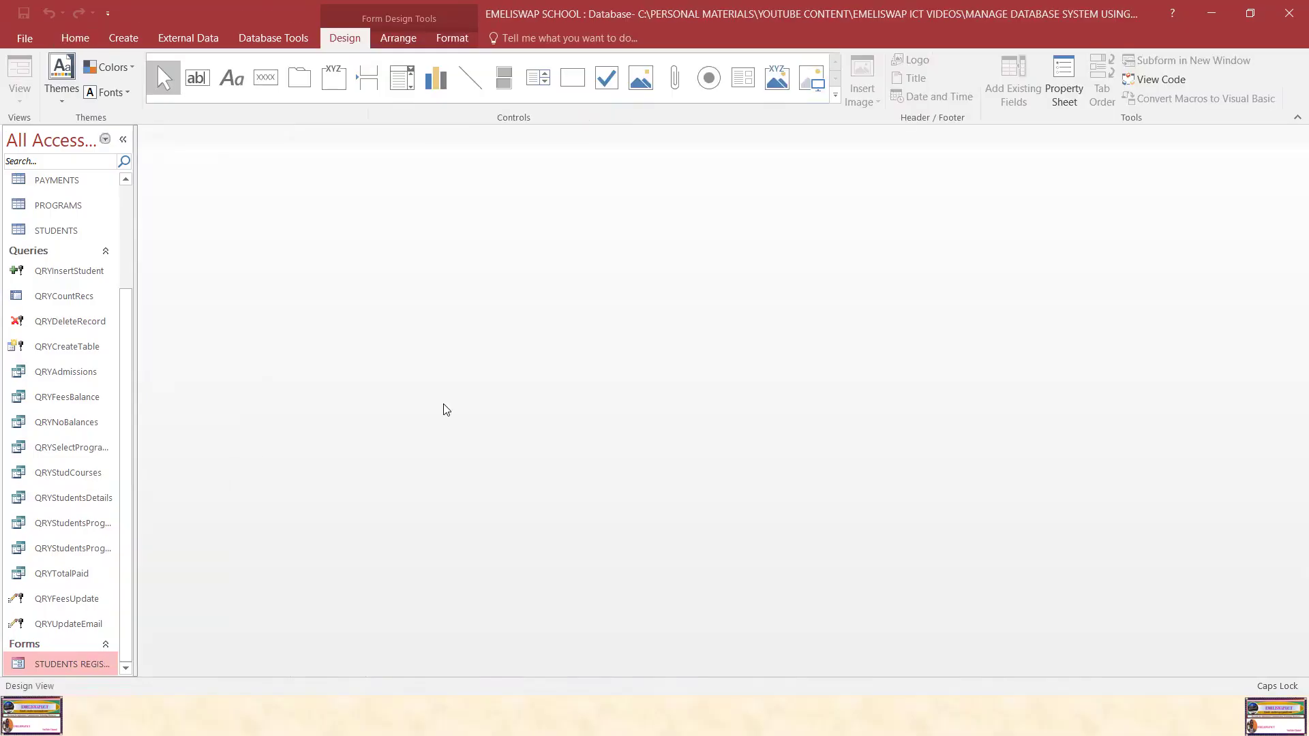
Center-align the GENDER header label and the GENDER field in the Detail section.
click(516, 281)
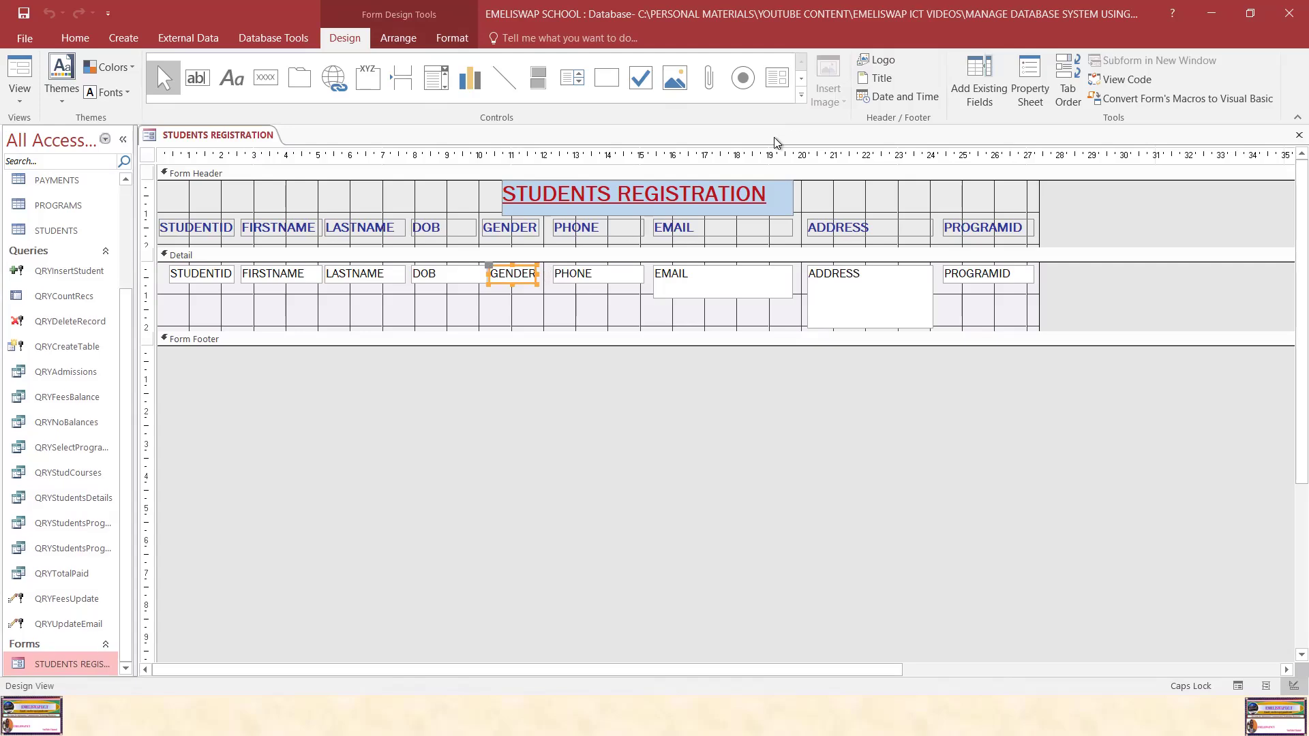
shift+click(511, 230)
click(74, 38)
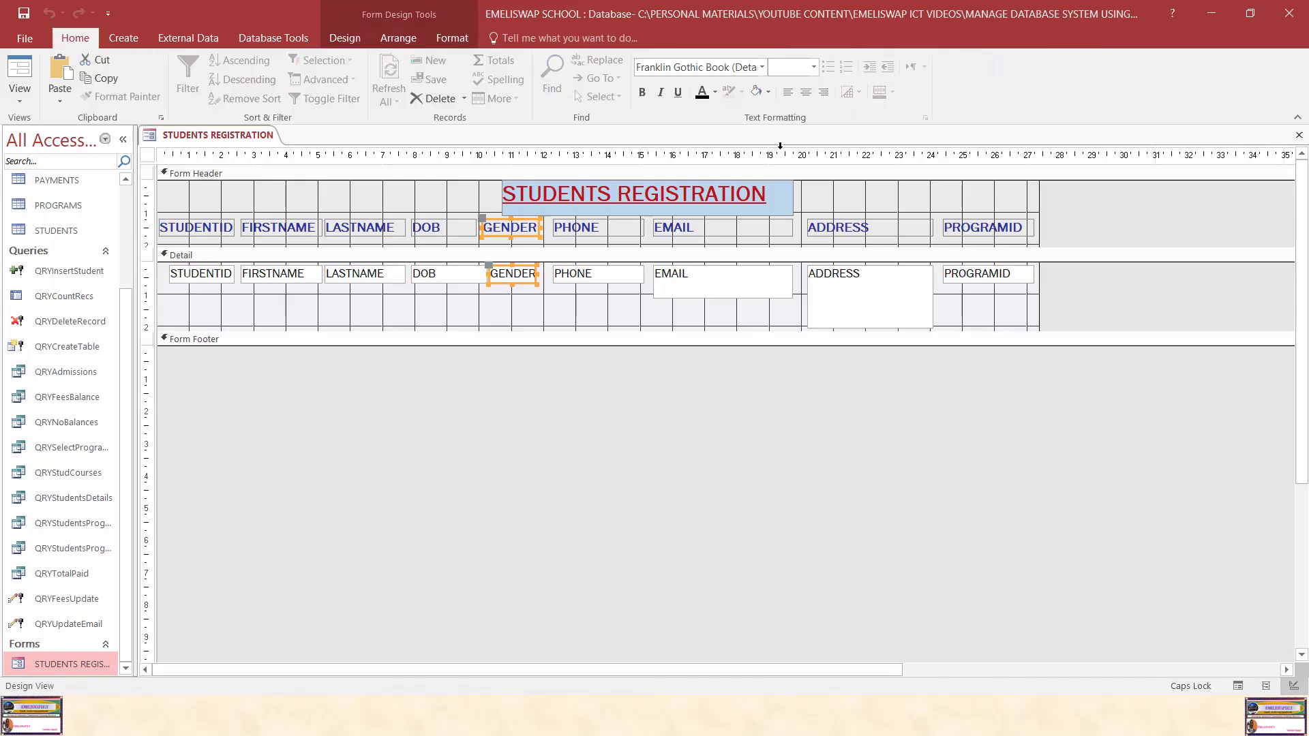
click(806, 93)
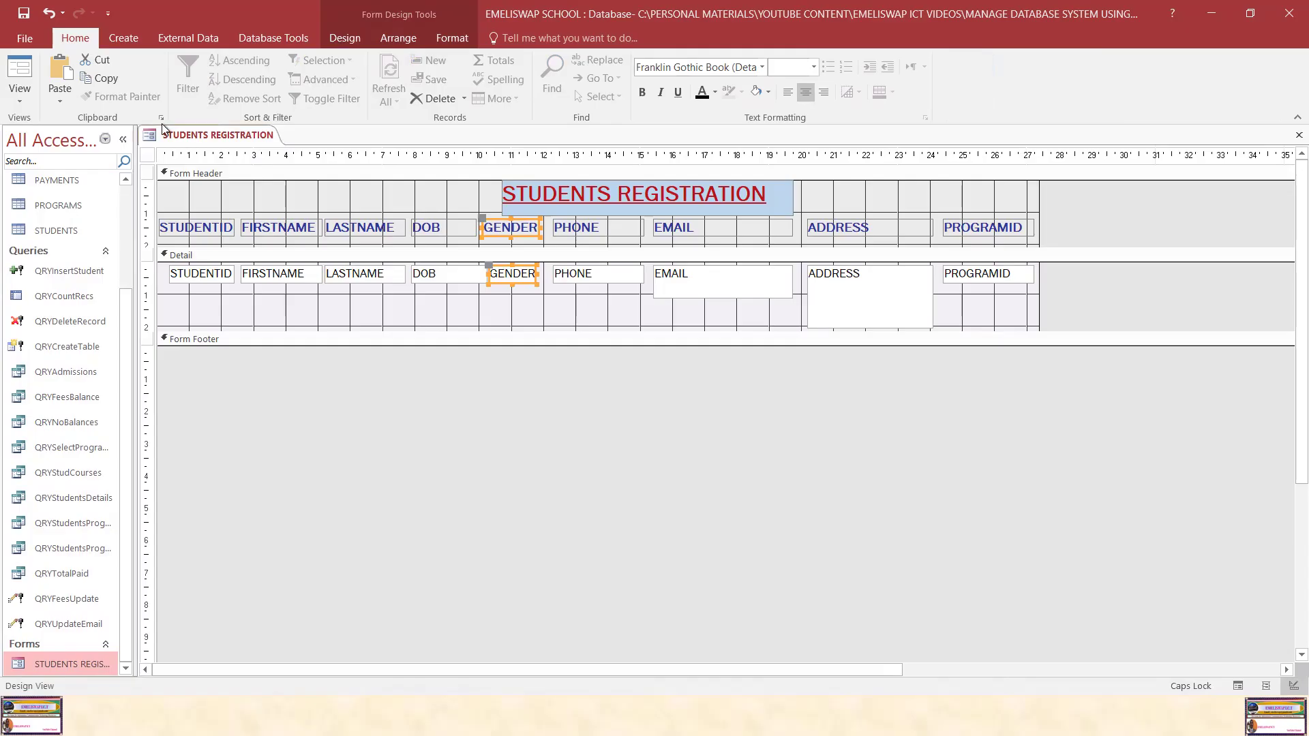
Close the form design and reopen STUDENTS REGISTRATION in Form View to check its records, closing it when done.
right_click(209, 138)
click(252, 167)
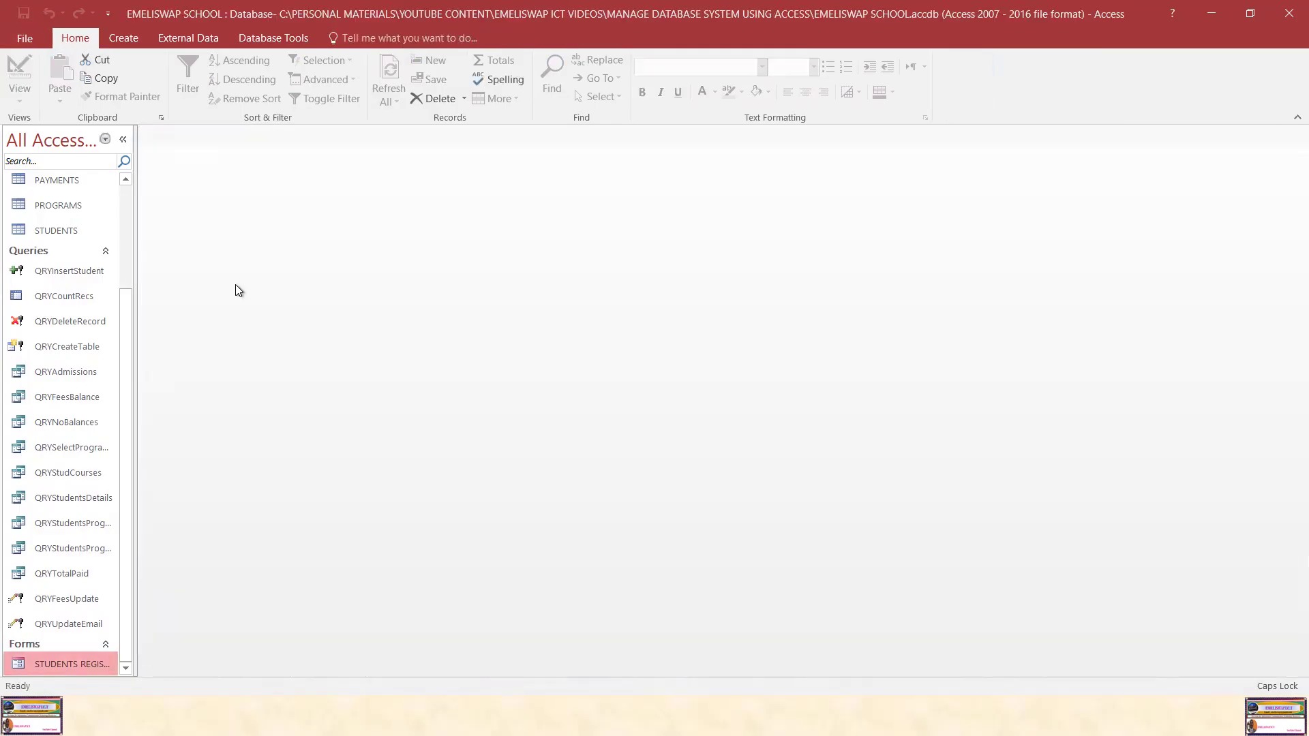
double_click(76, 665)
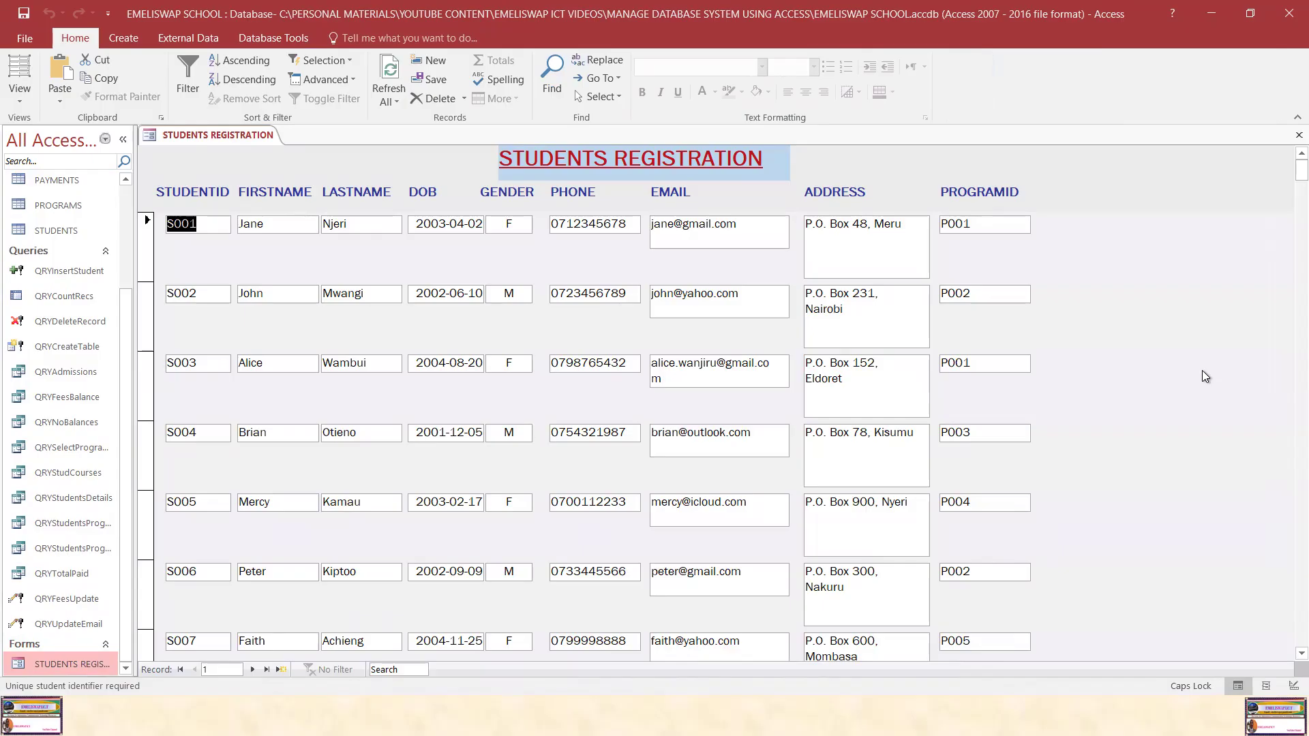
key(Down)
key(Down)
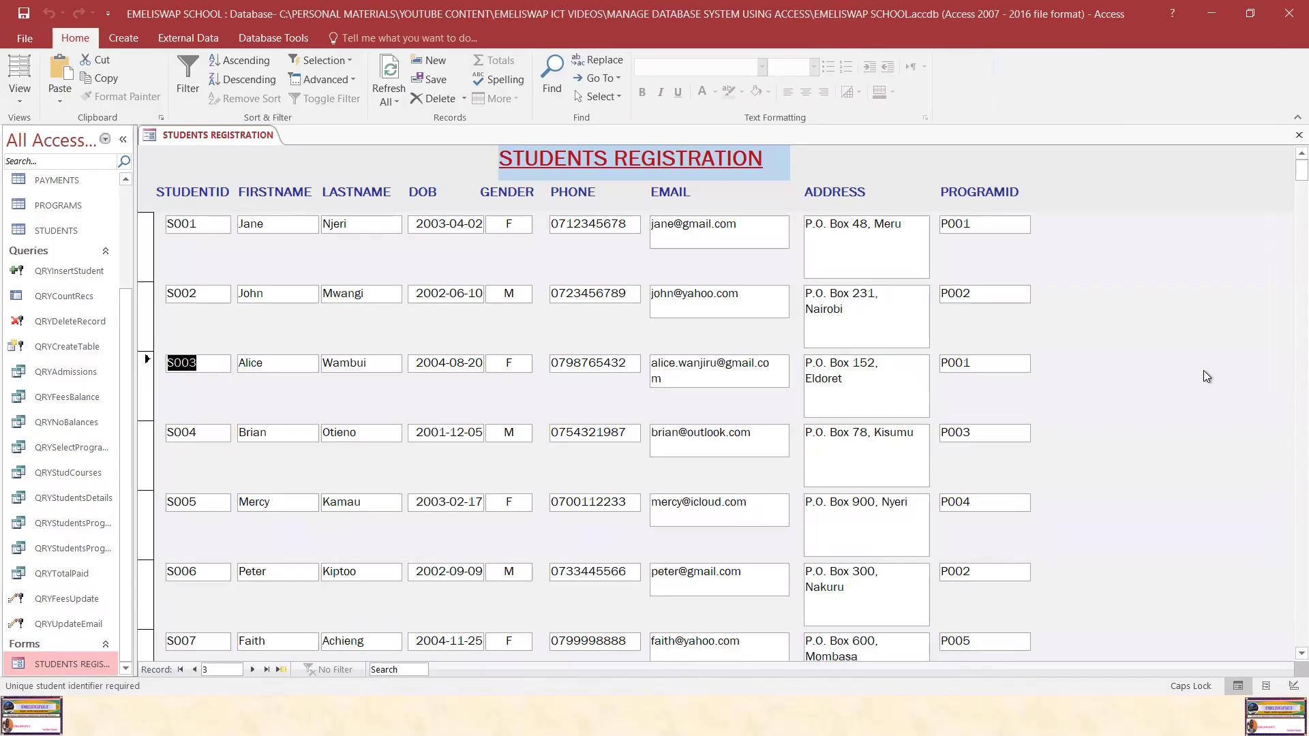
right_click(219, 137)
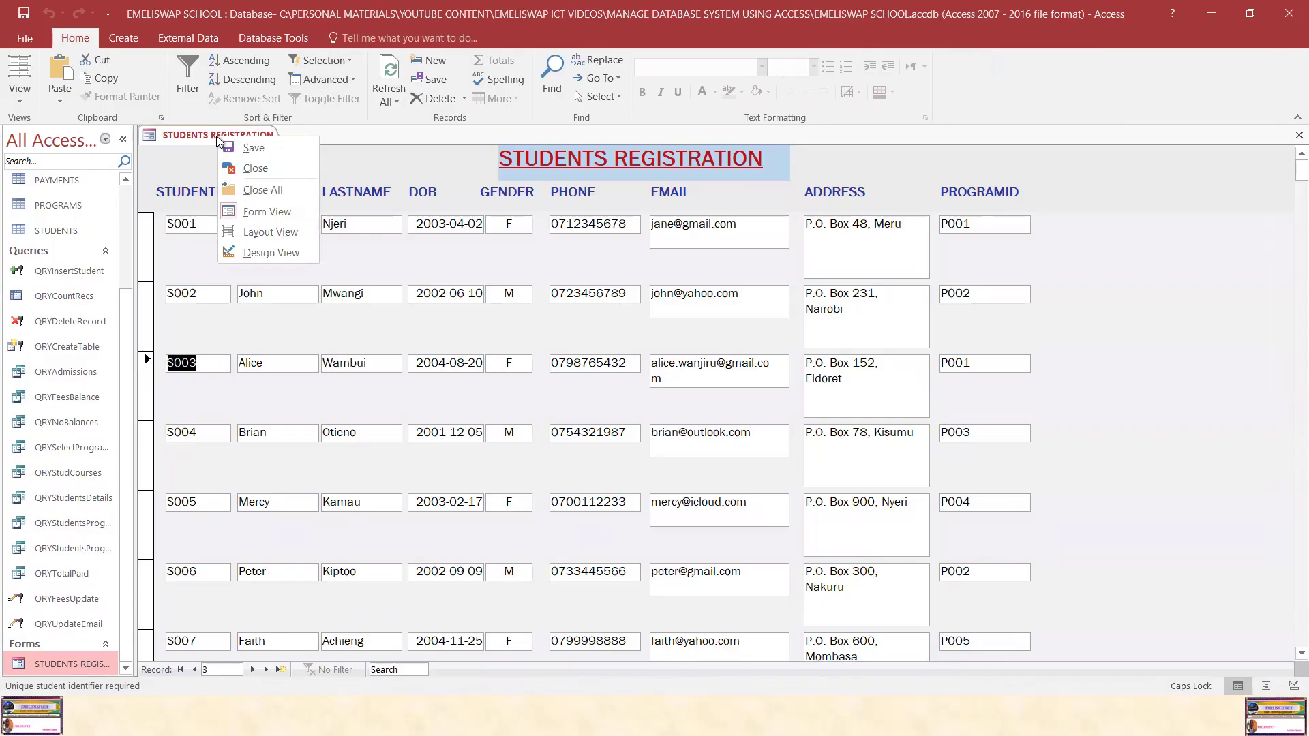
click(253, 172)
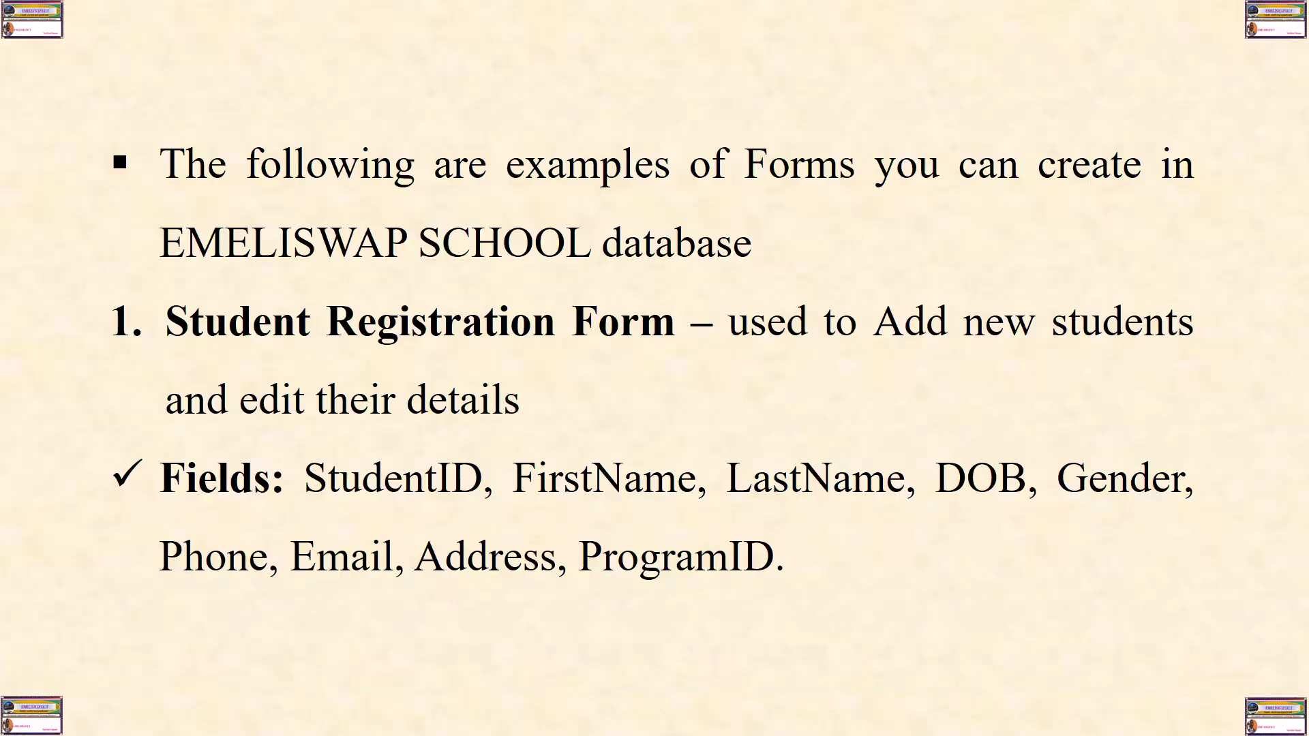
click(736, 276)
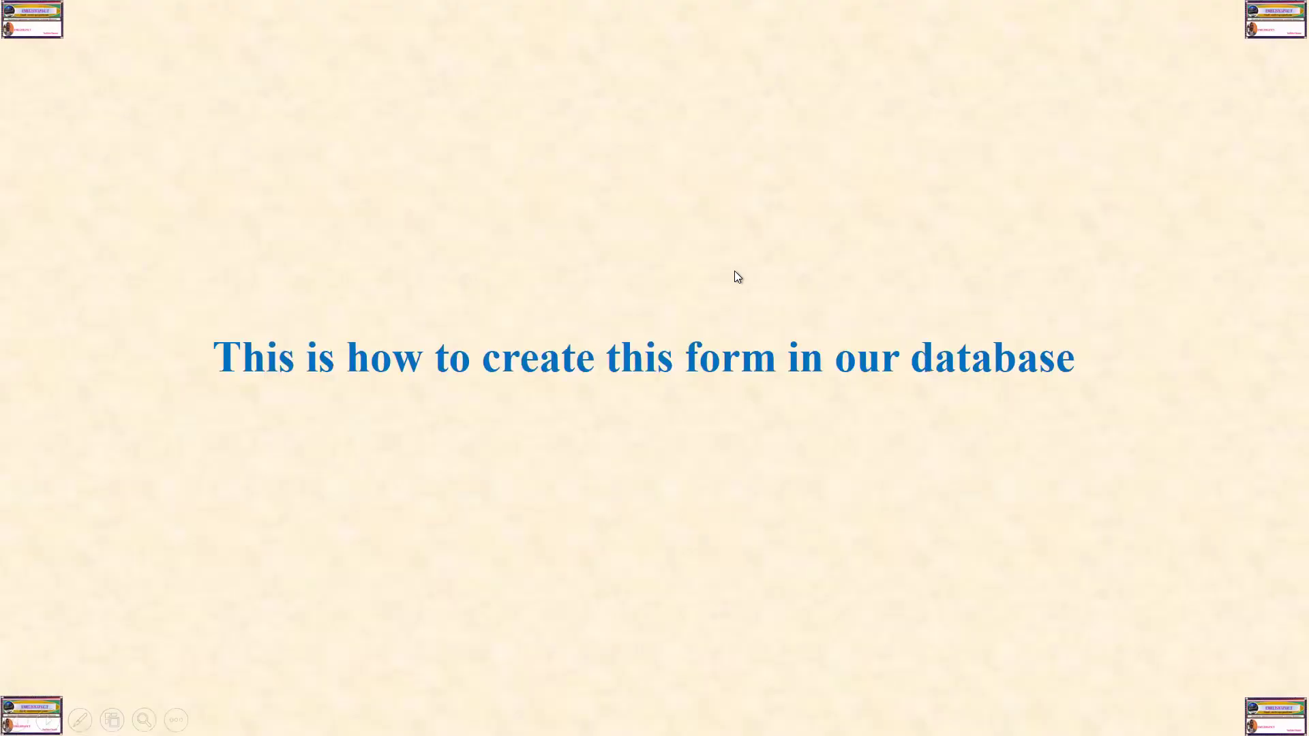
click(735, 272)
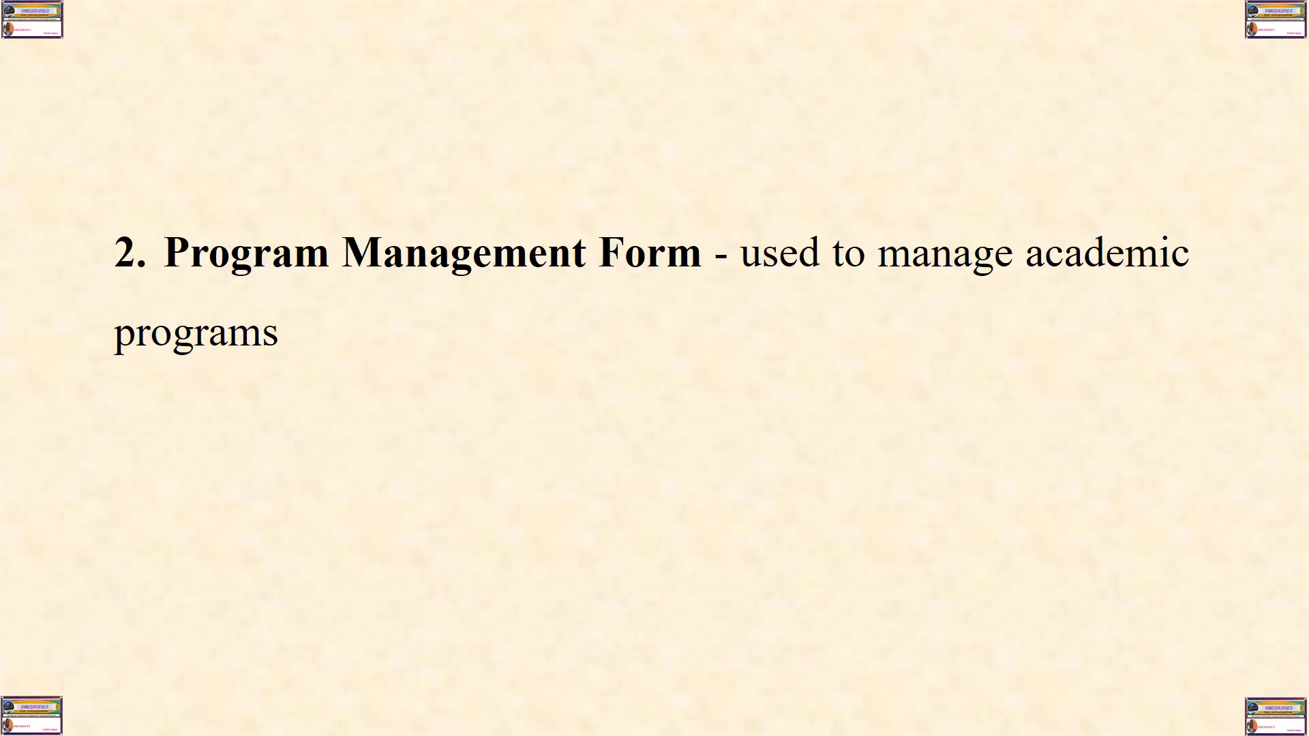
click(763, 272)
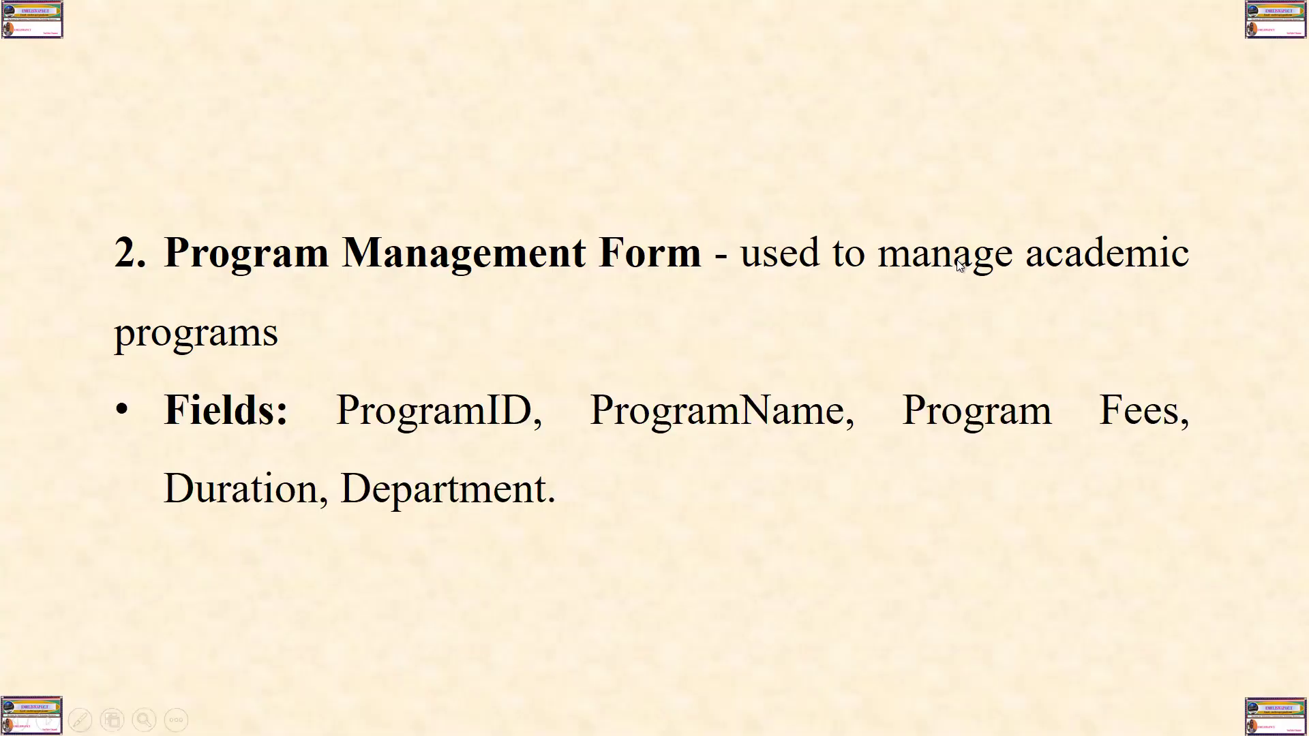
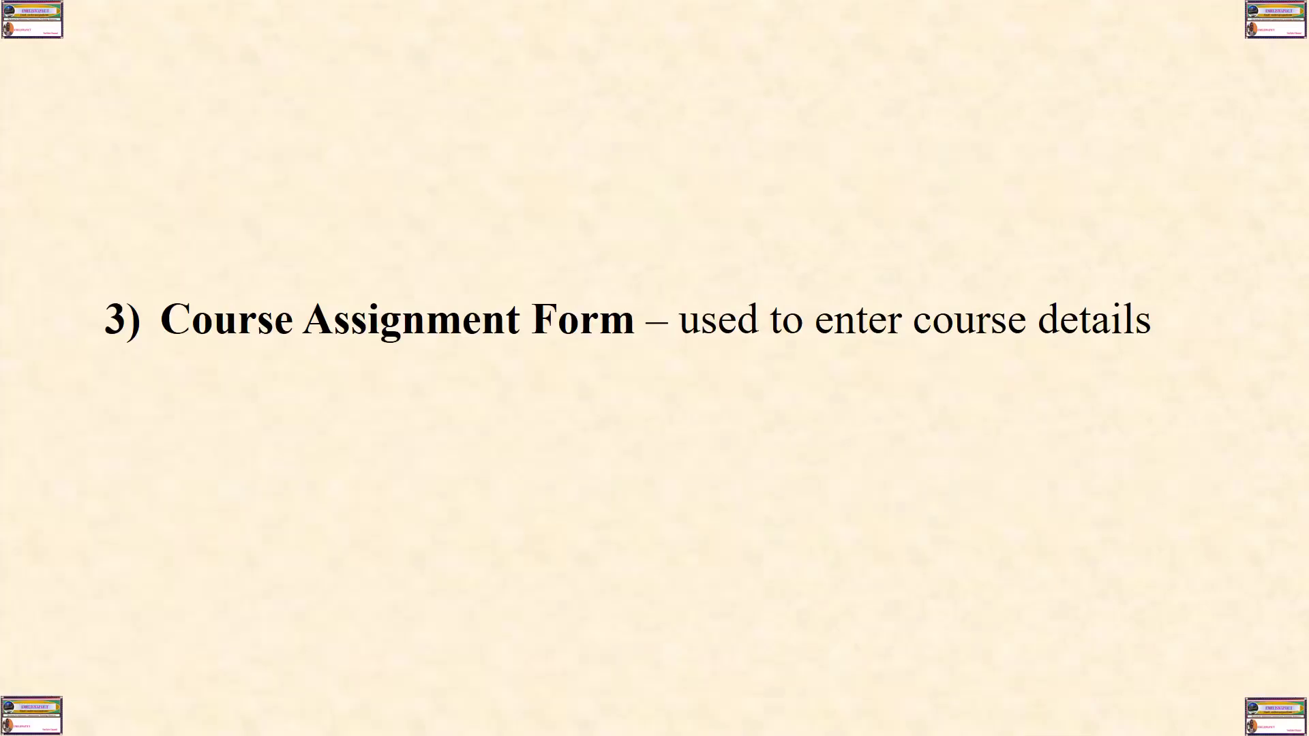
click(976, 536)
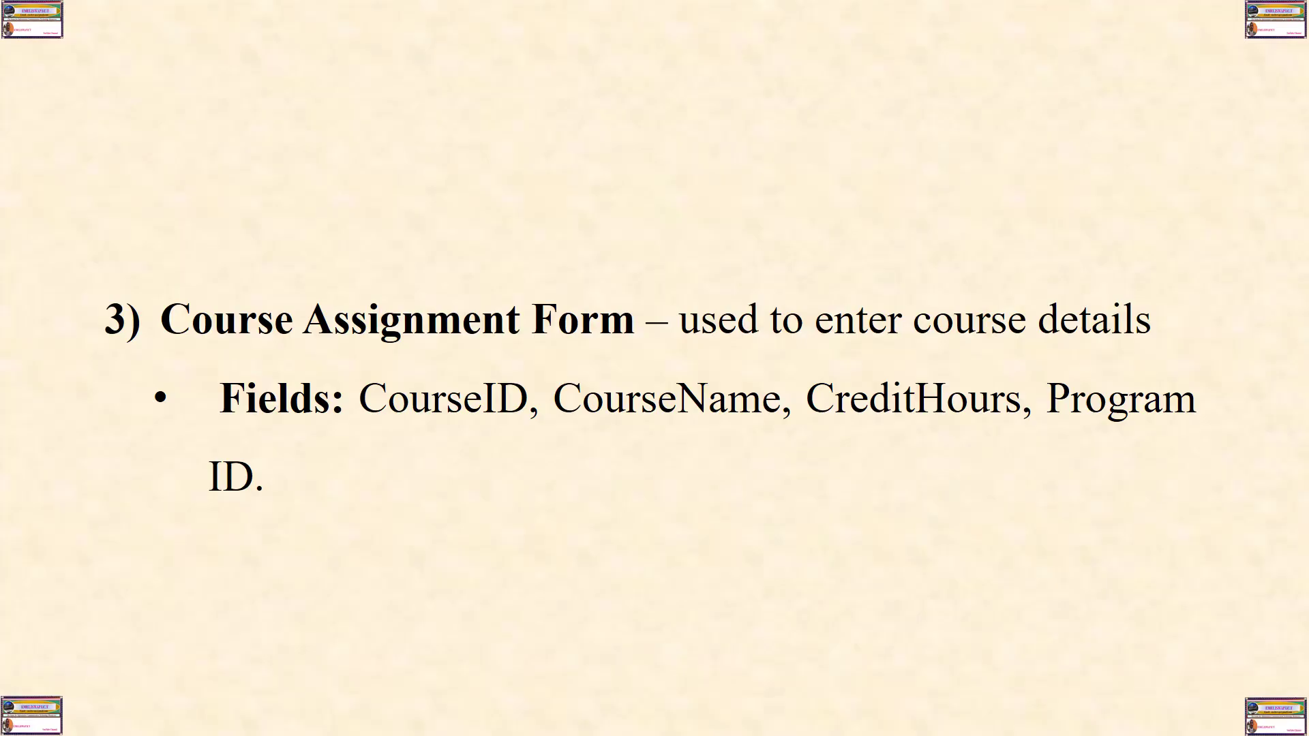
key(Right)
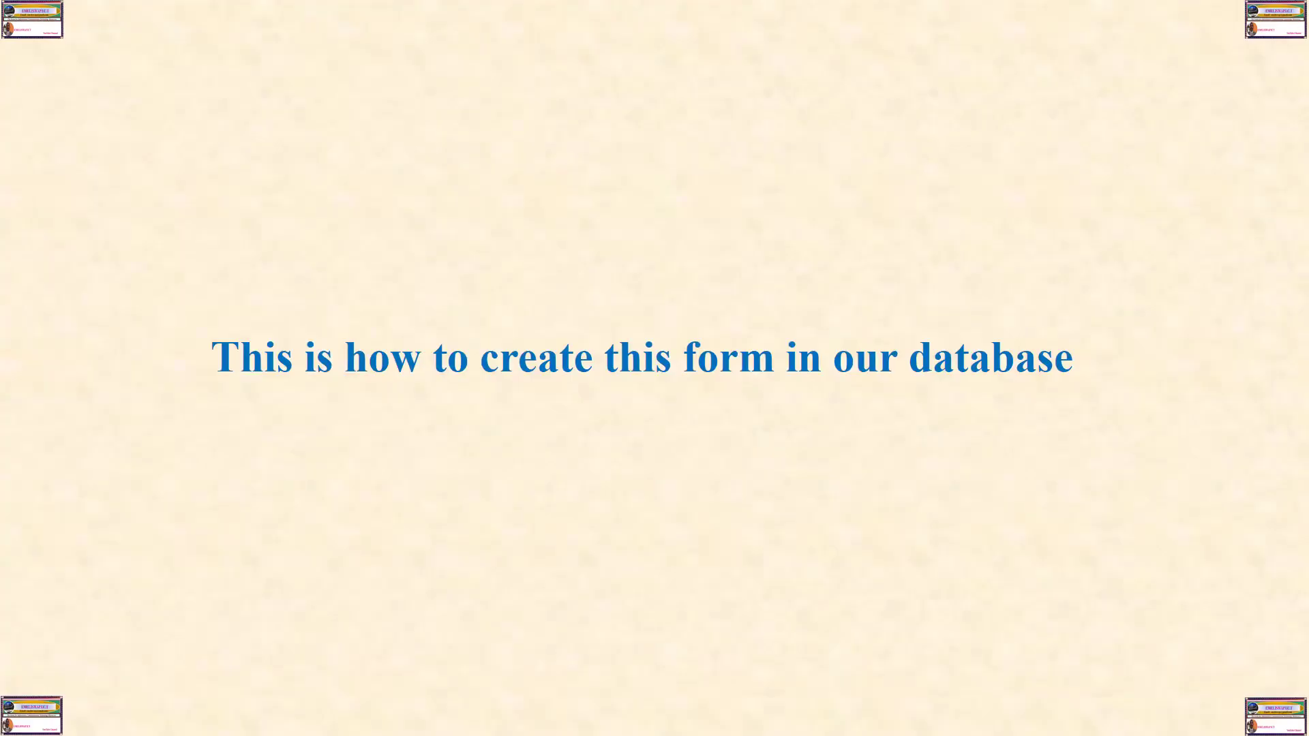
Switch to the Access database and start the Form Wizard with the COURSES table as its source.
key(super)
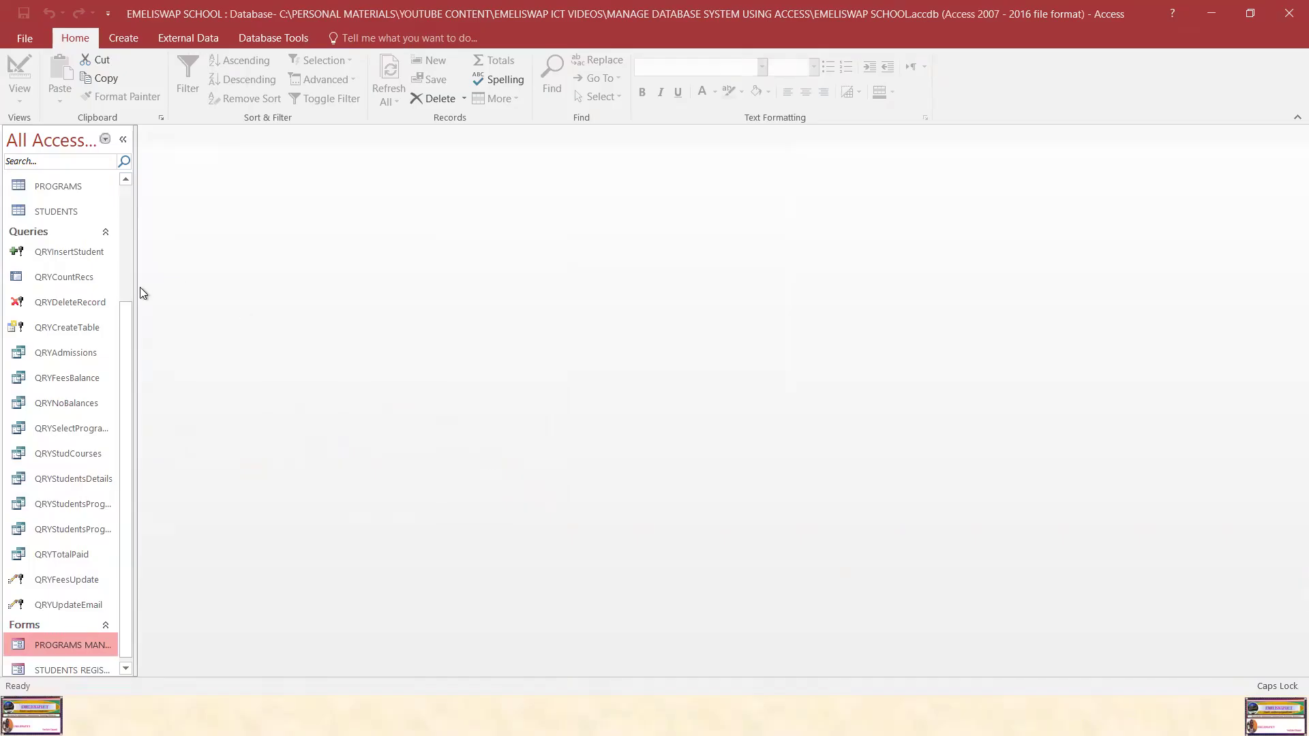
click(125, 39)
click(421, 60)
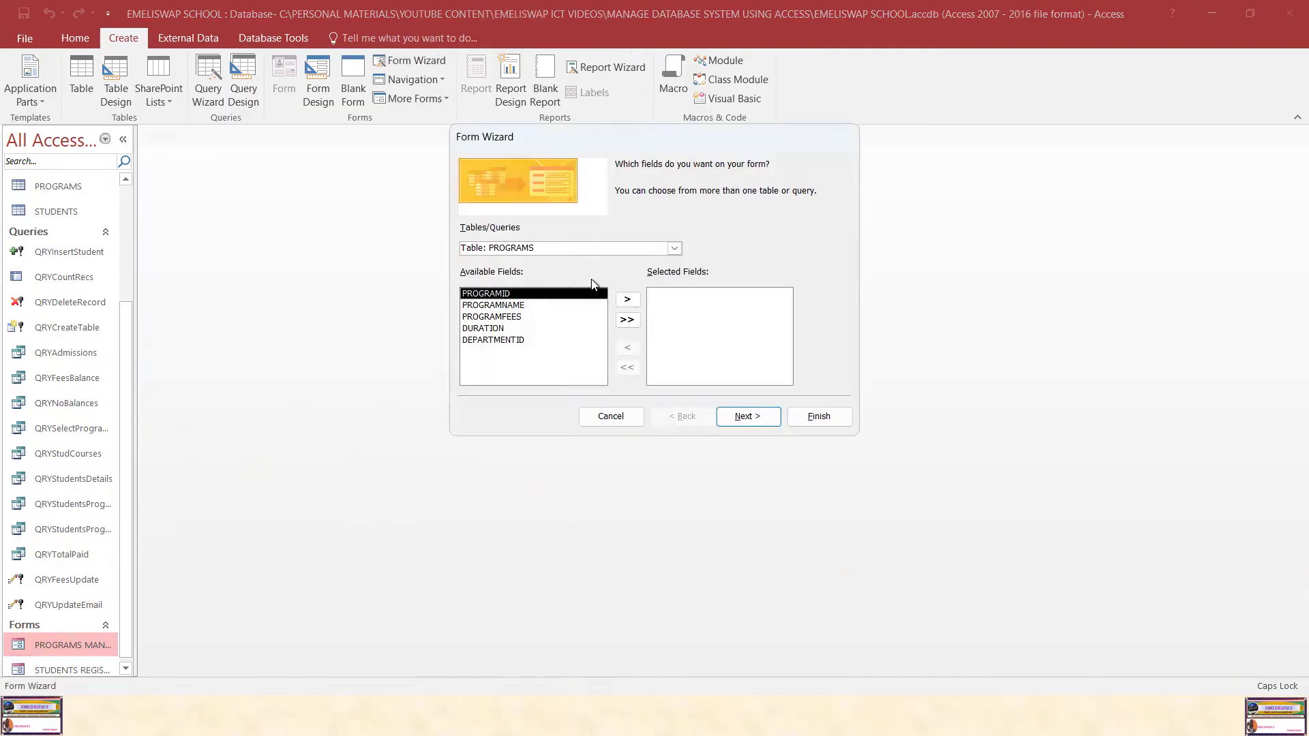
click(674, 249)
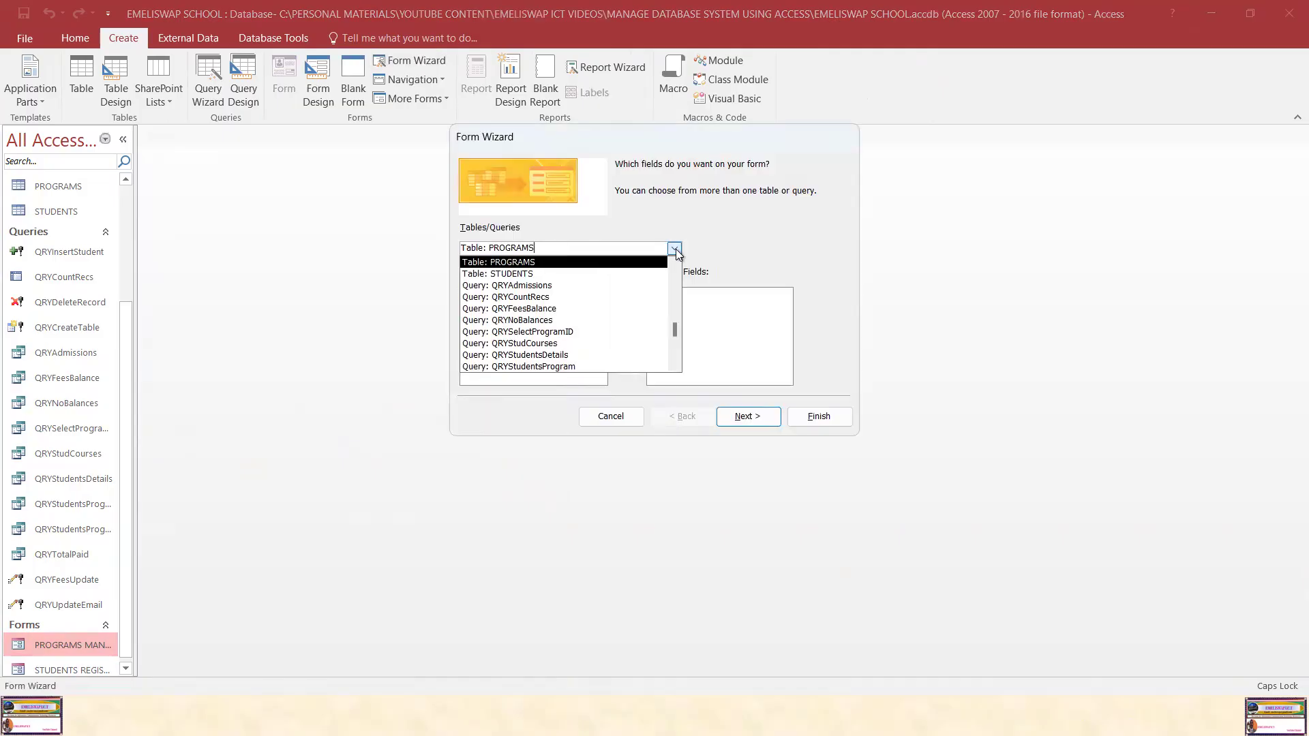
scroll(633, 273, up, 1)
click(633, 274)
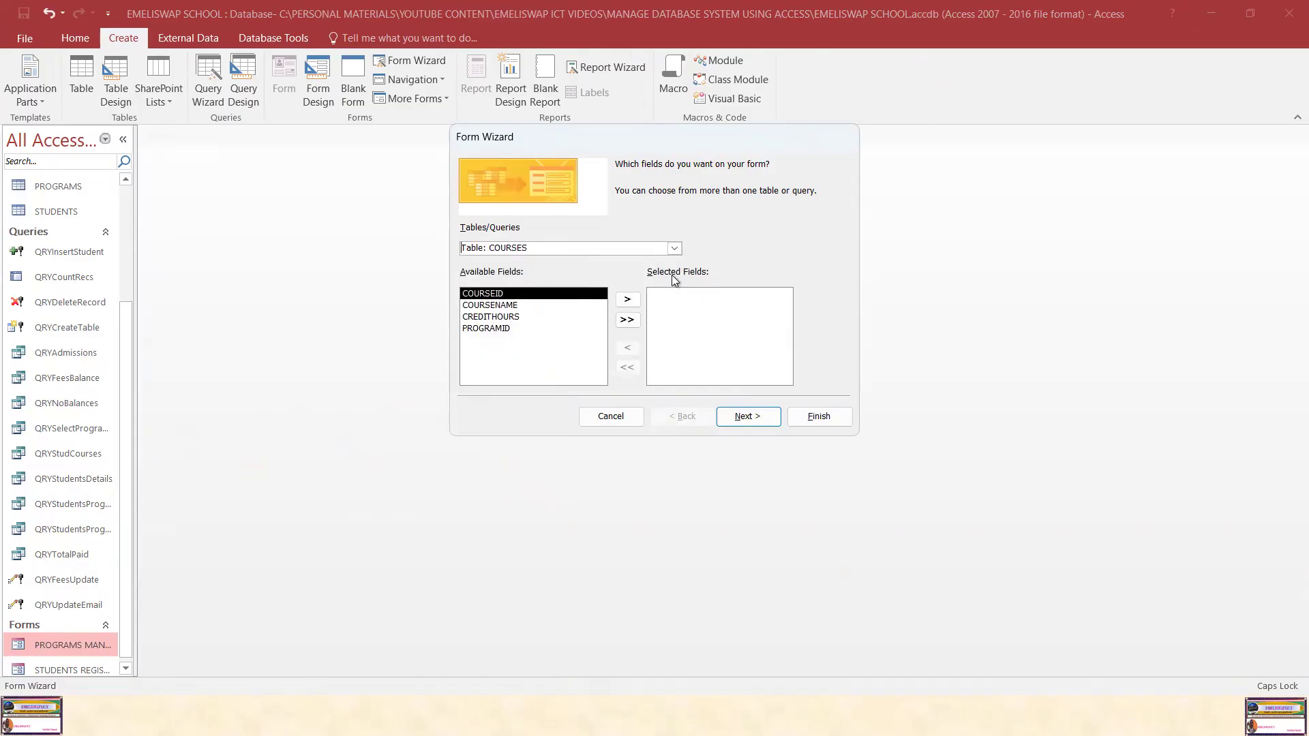
Add the COURSEID, COURSENAME, CREDITHOURS and PROGRAMID fields to the form's selected fields.
click(628, 300)
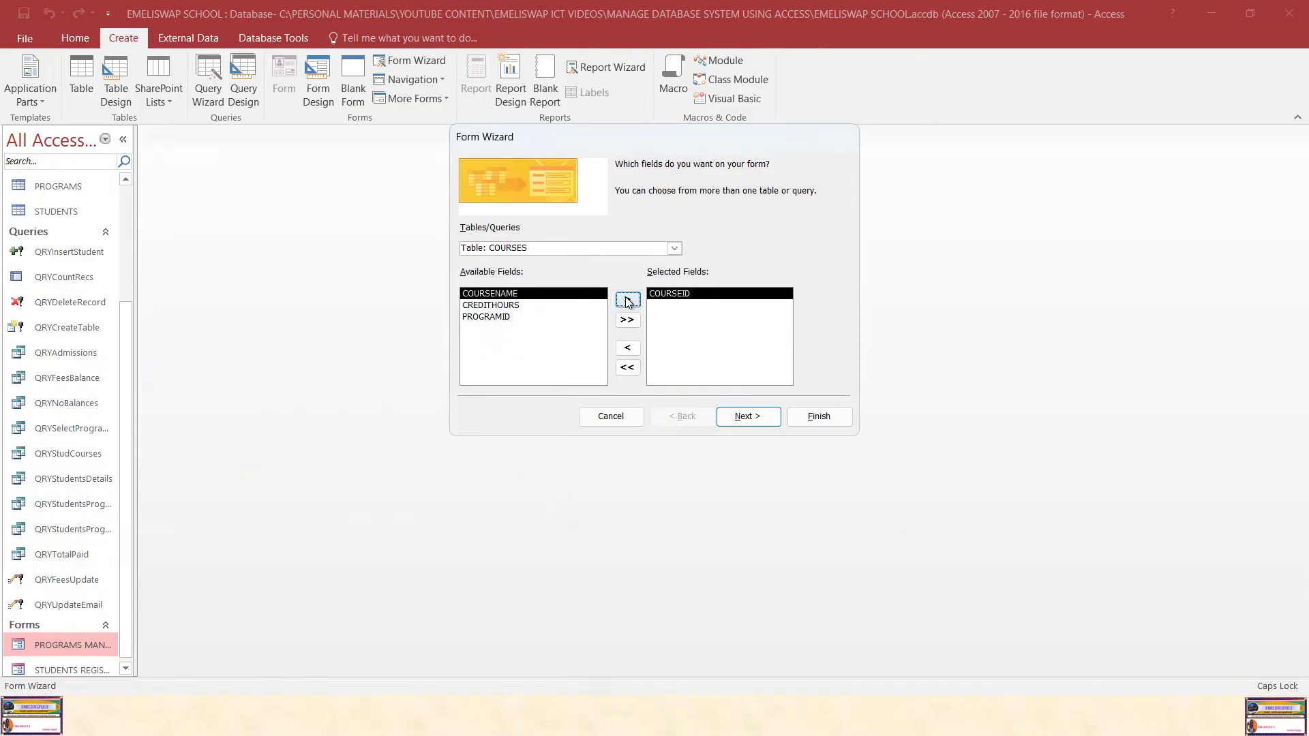
click(628, 301)
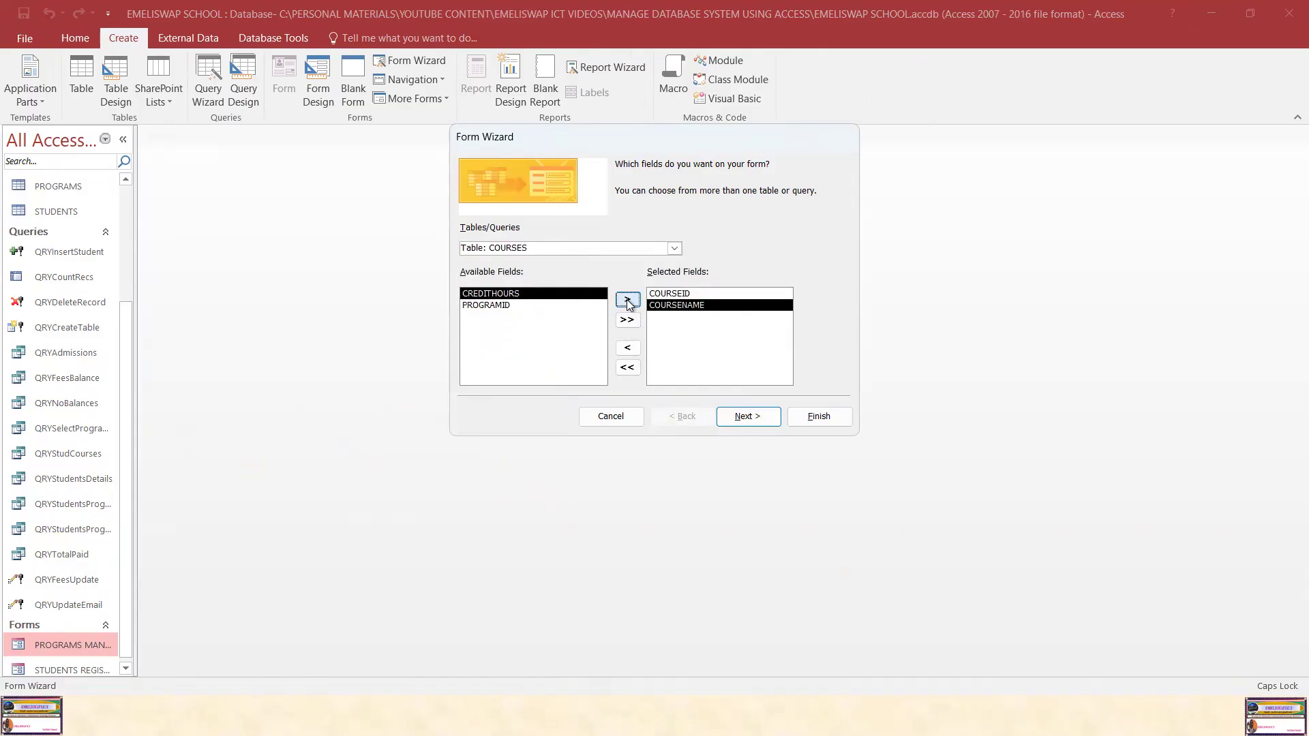
click(628, 300)
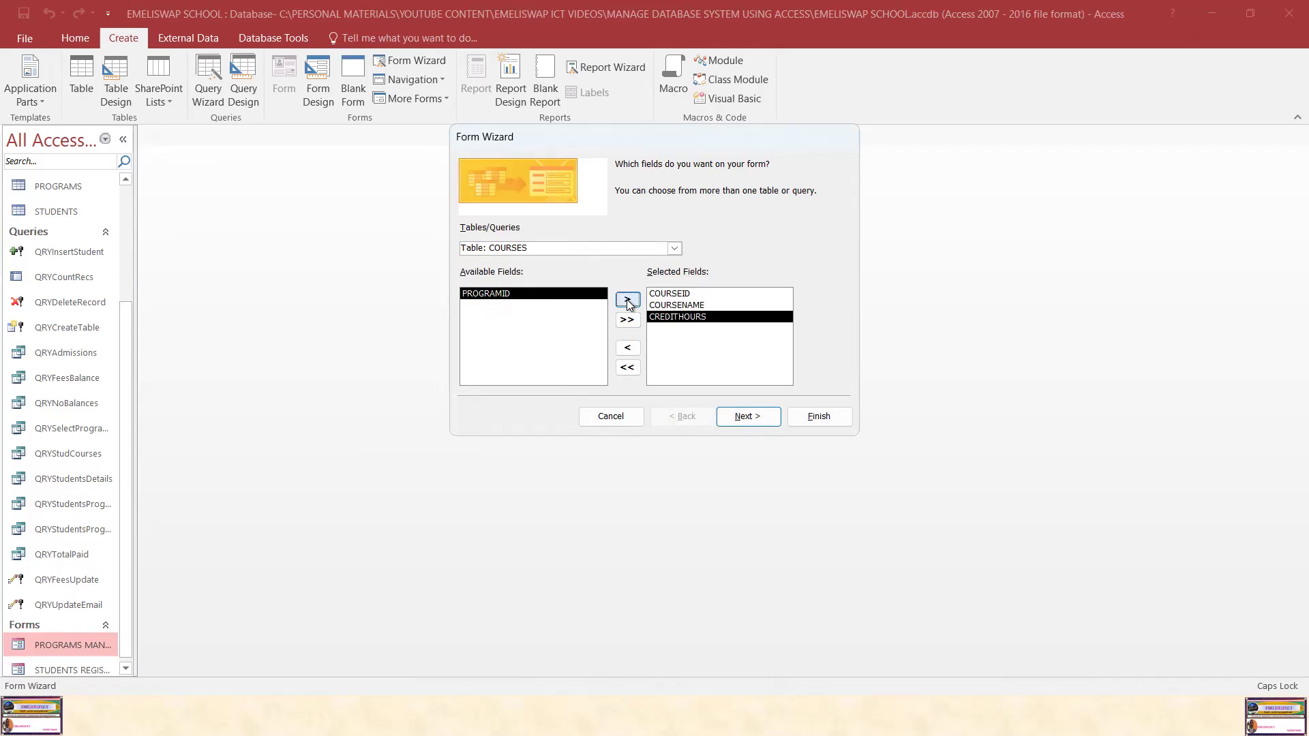
click(627, 300)
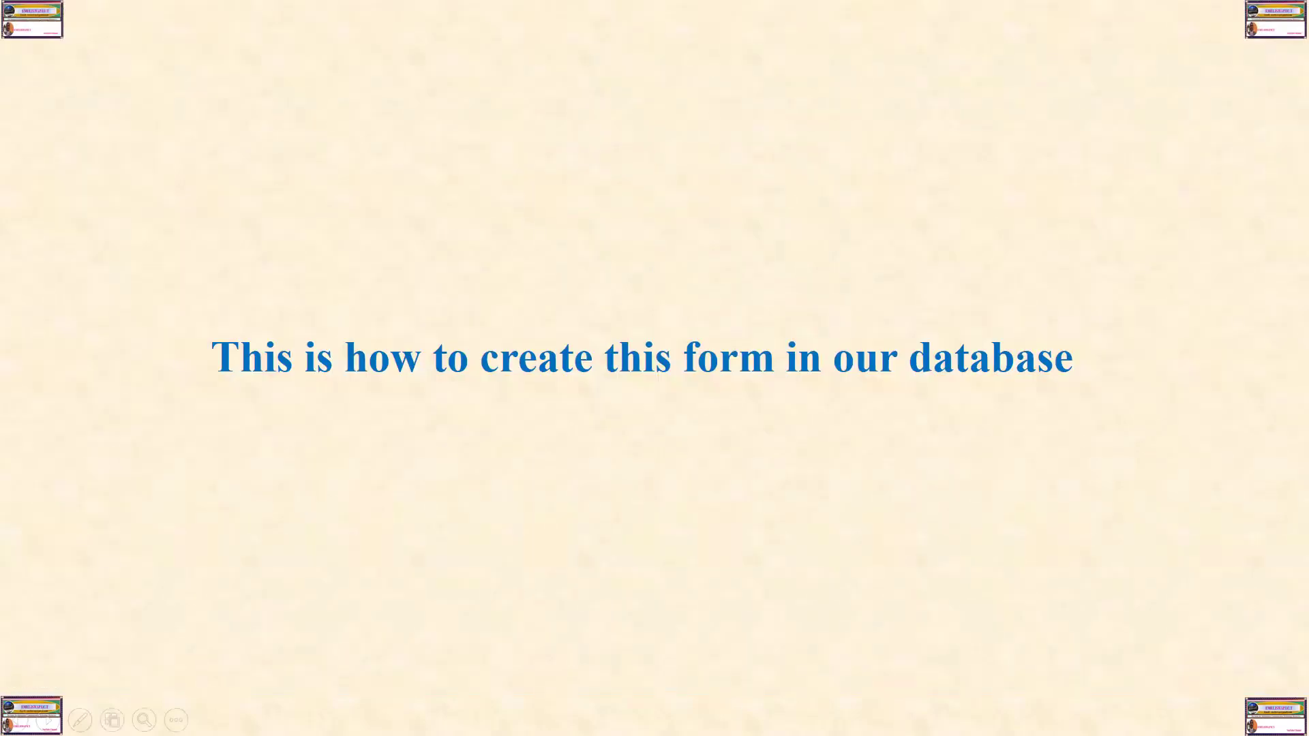
Show the presentation's Course Assignment Form slide with its field list, and switch back to the Form Wizard in Access.
click(671, 521)
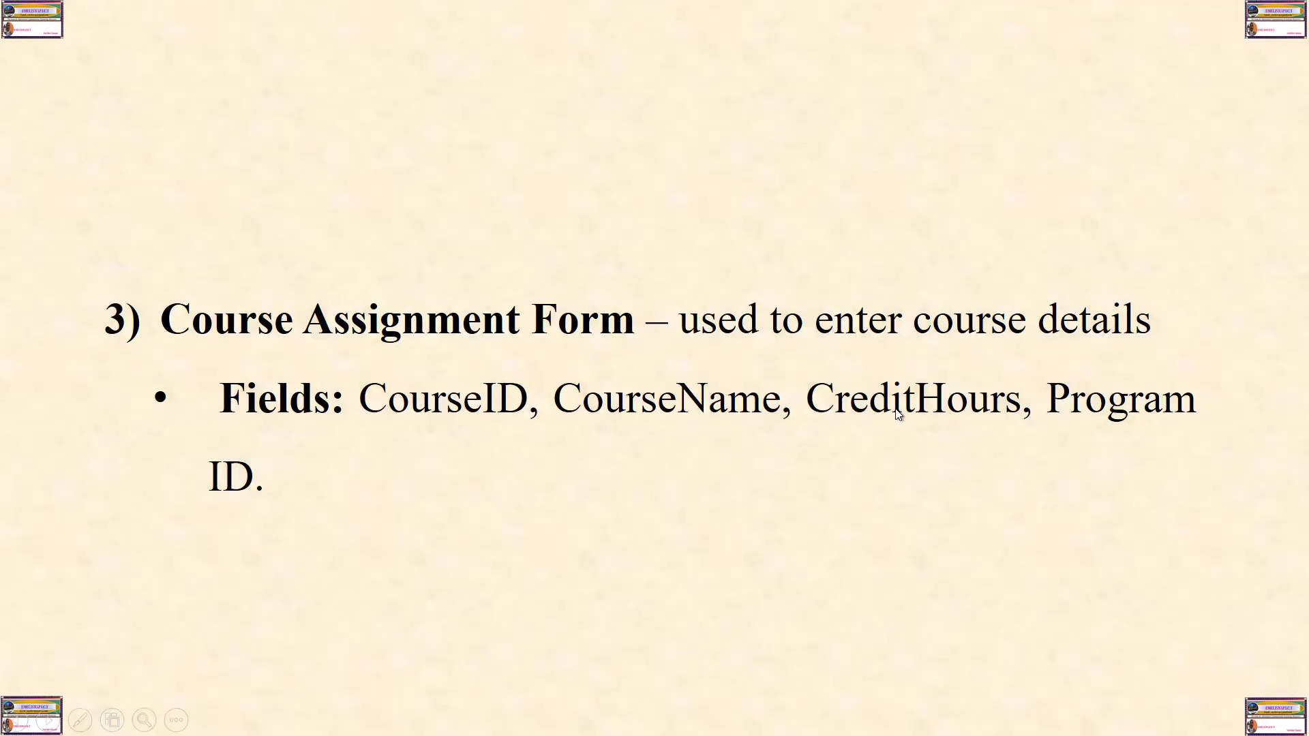
key(super)
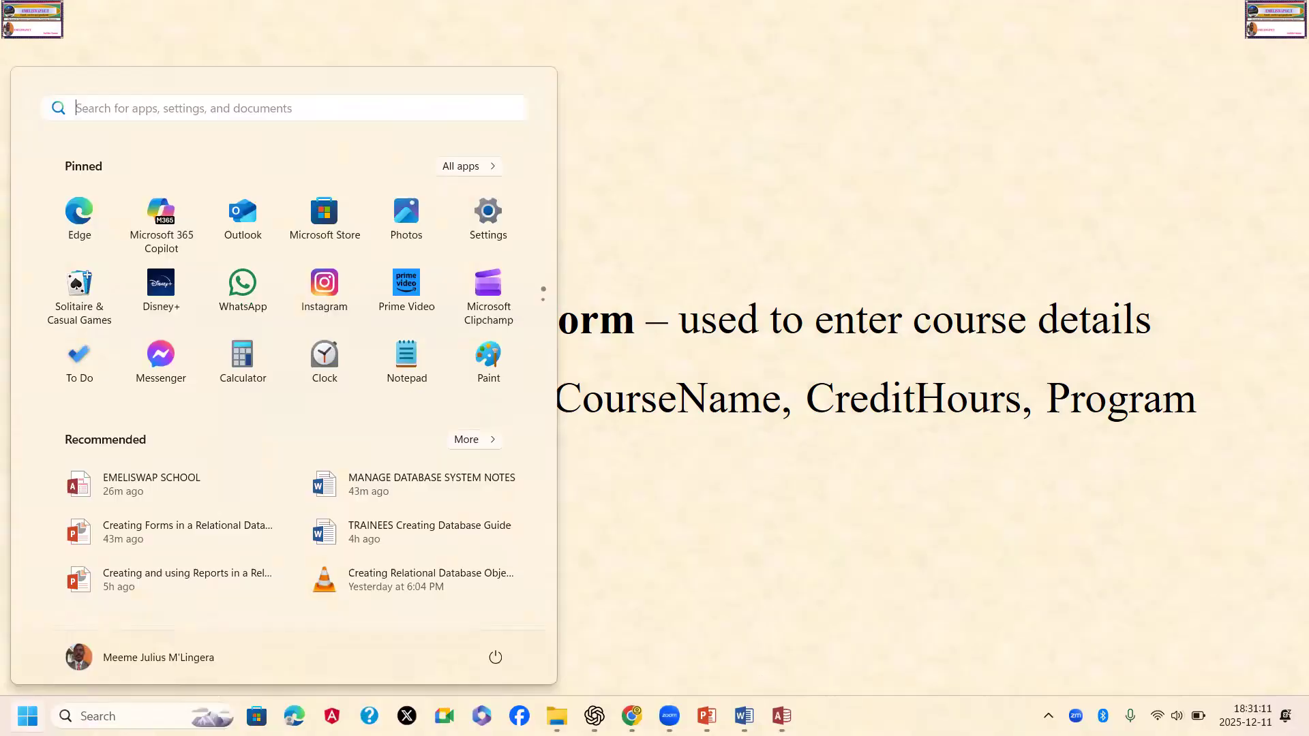
click(787, 698)
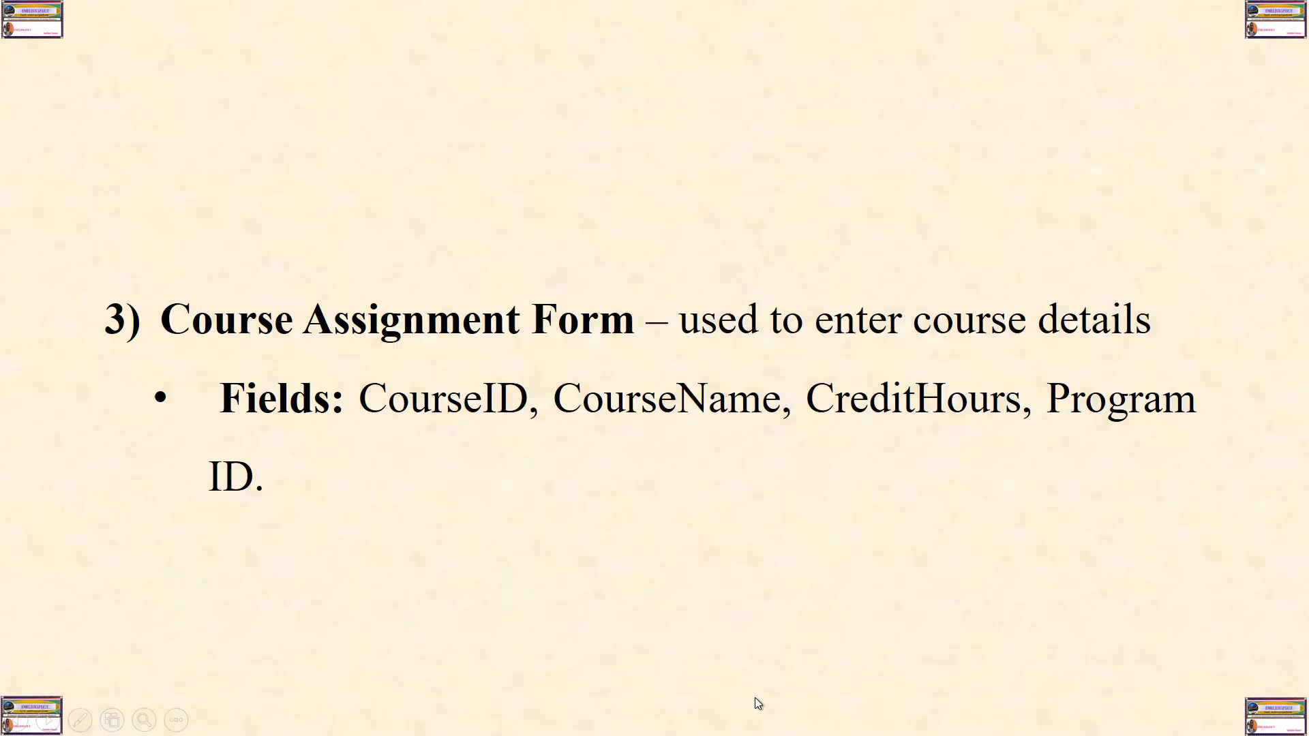
key(super)
click(782, 716)
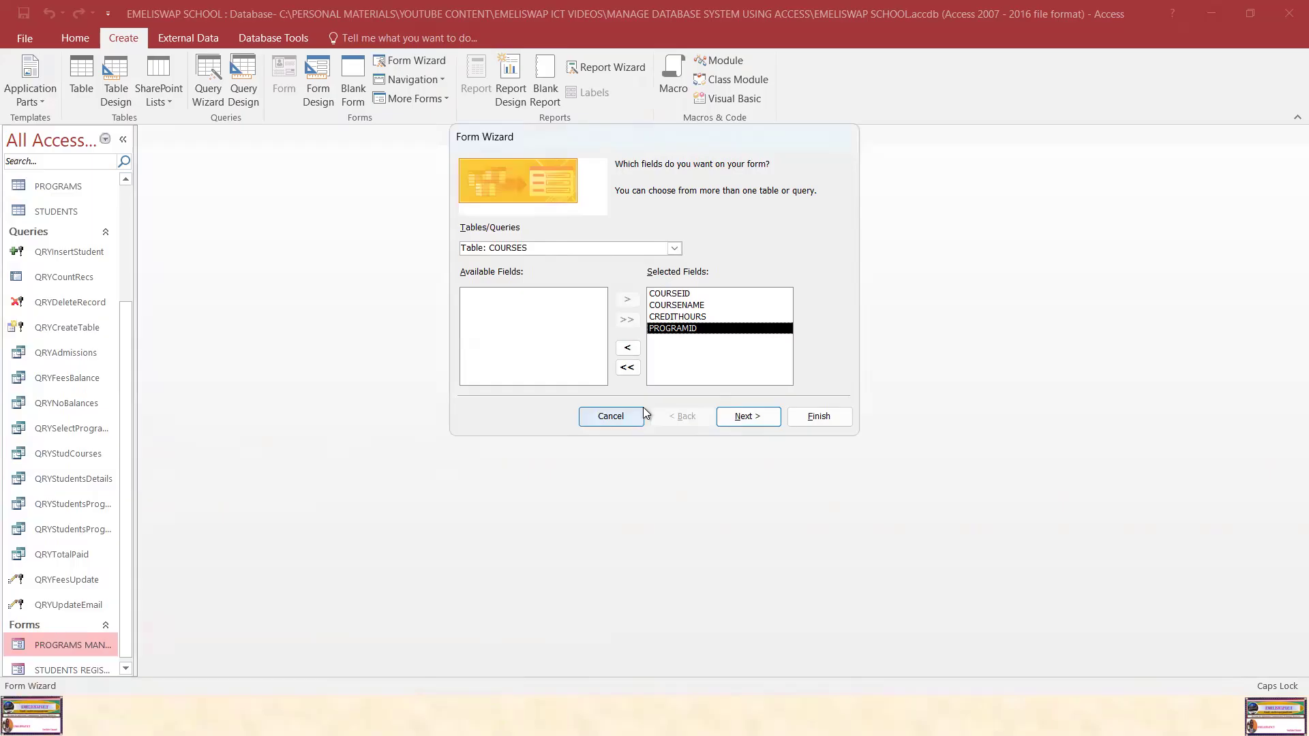
Preview the Columnar, Datasheet and Justified layouts for the form, and choose the Tabular layout.
click(748, 417)
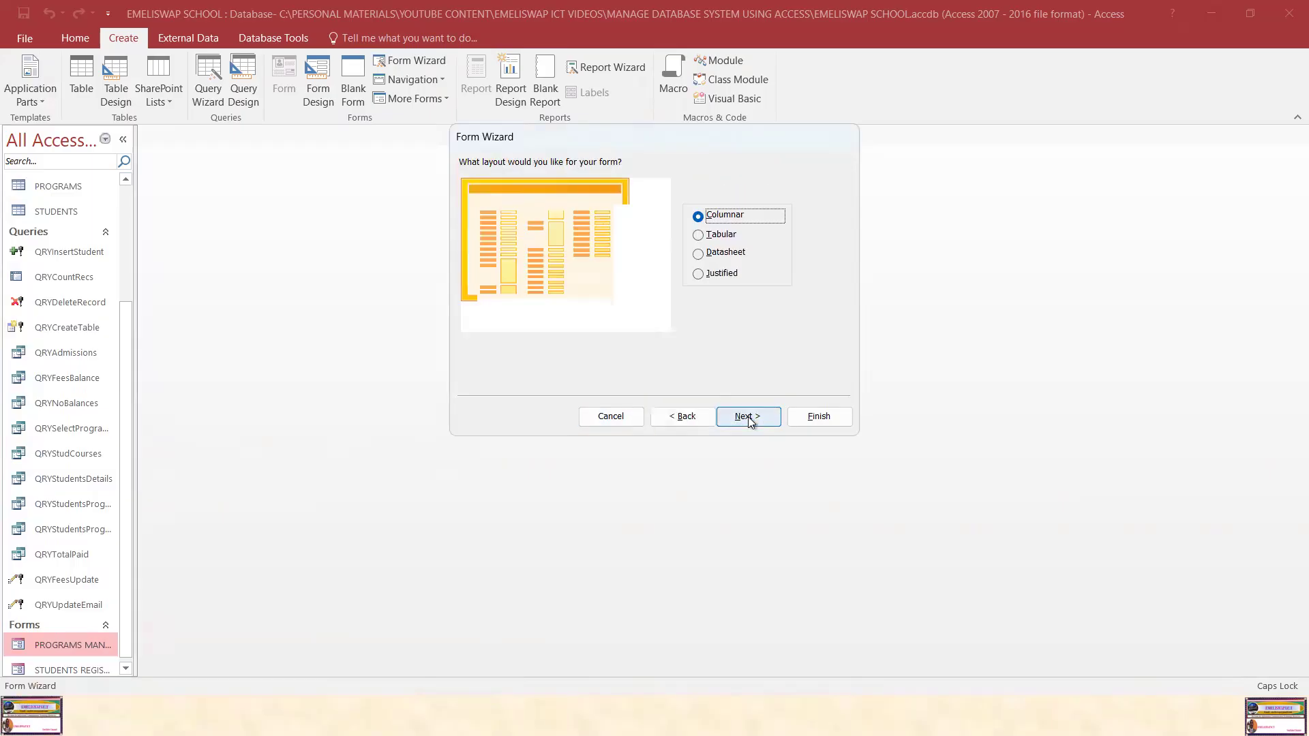
click(710, 235)
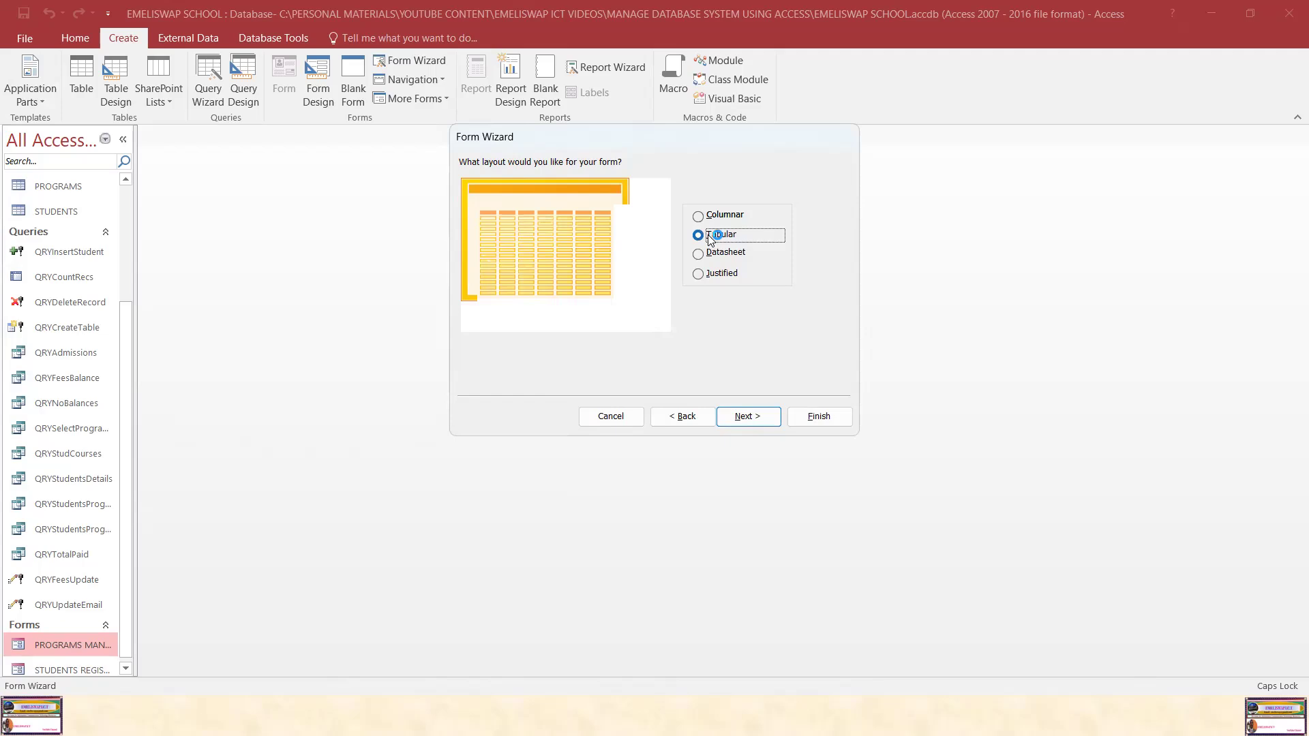
click(723, 253)
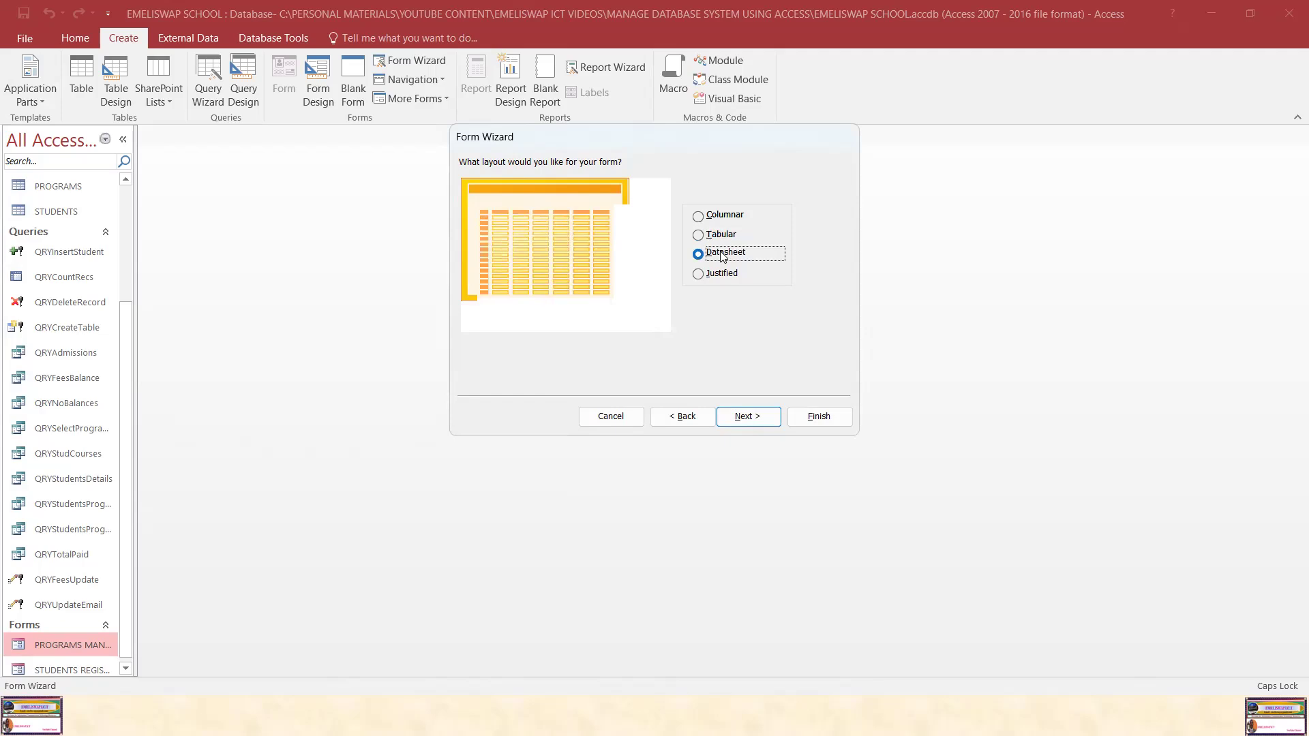
click(721, 274)
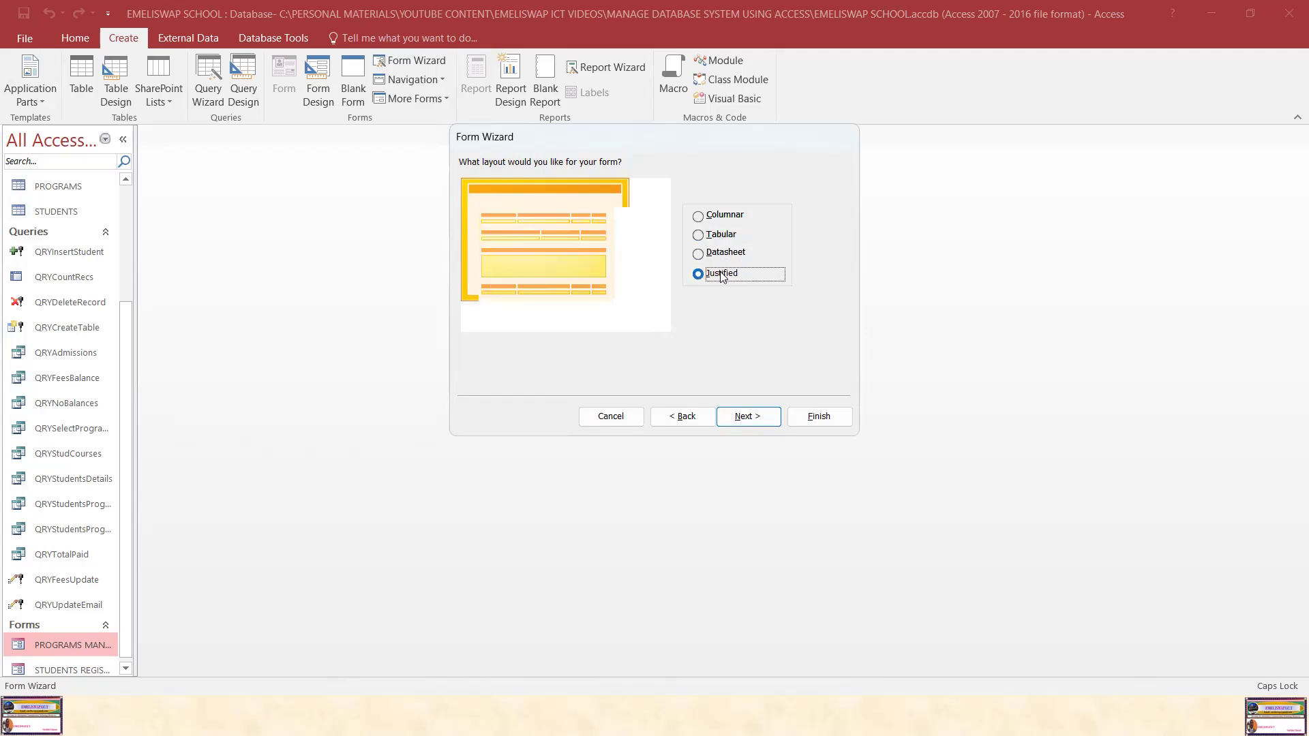
click(721, 236)
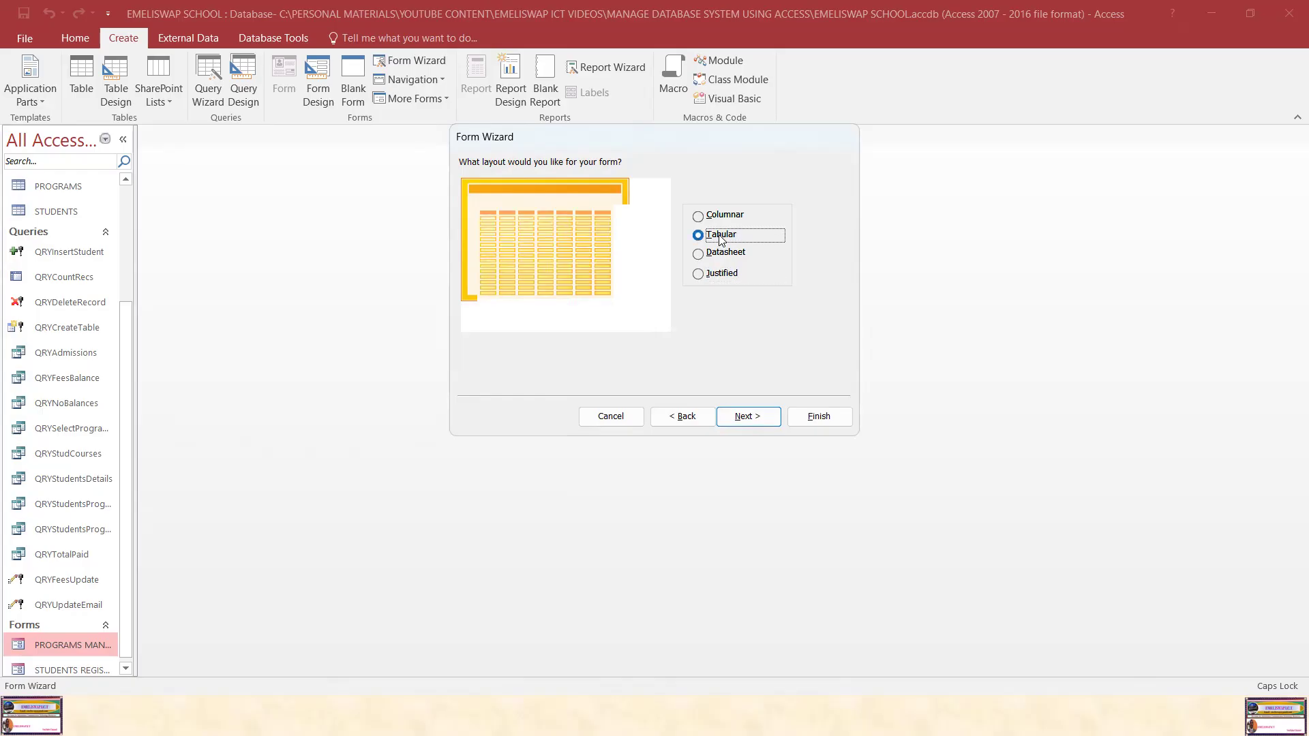
click(727, 215)
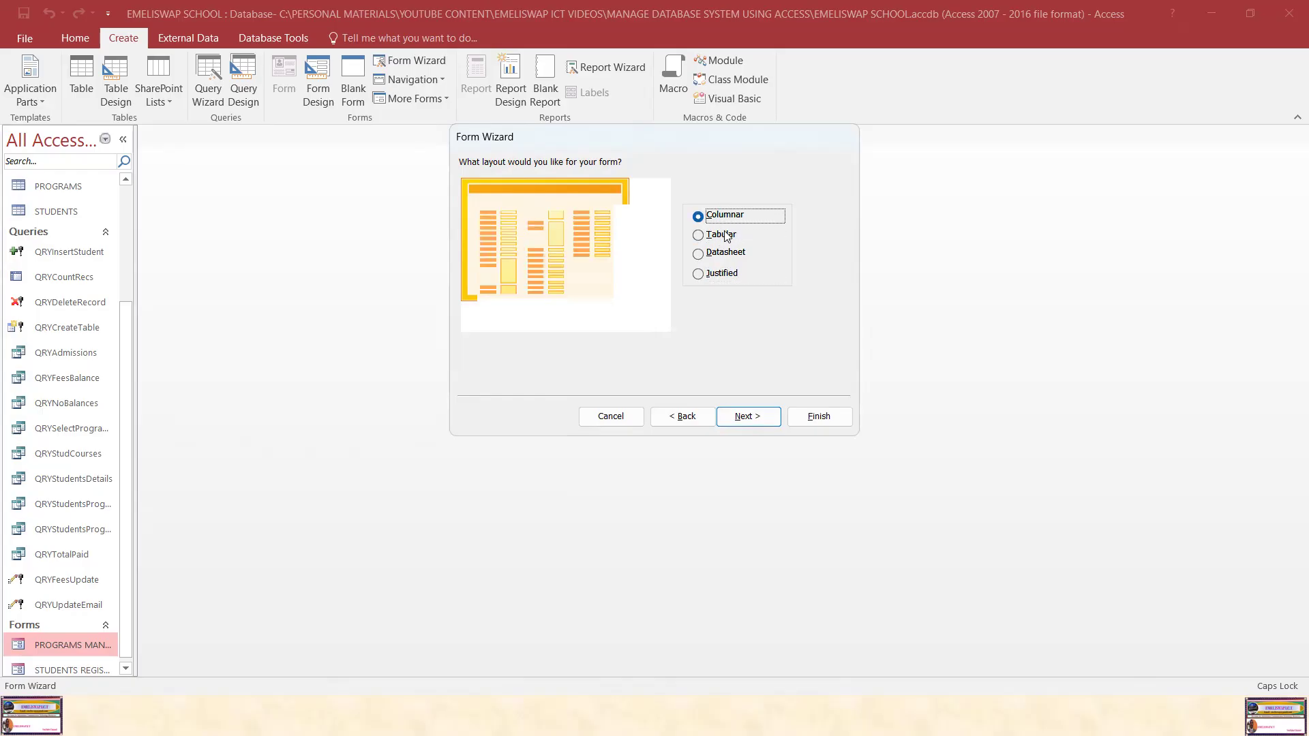
click(728, 236)
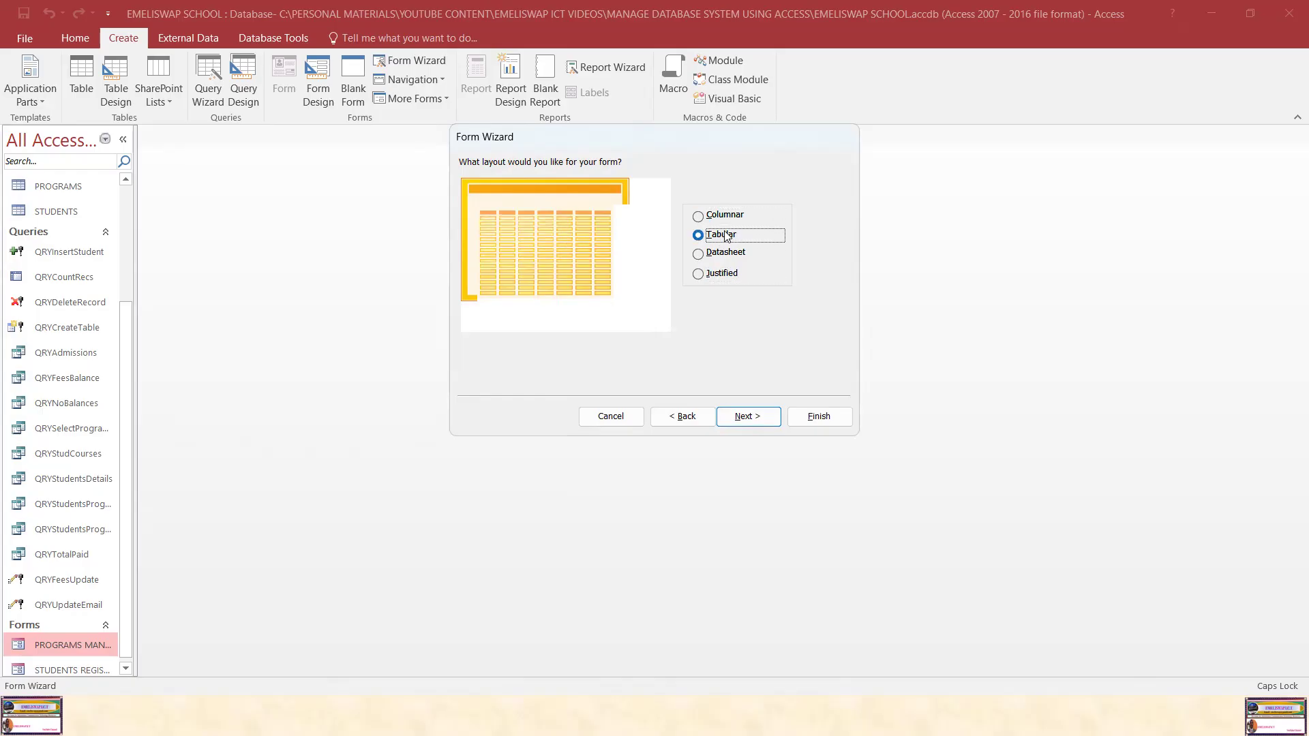
click(748, 417)
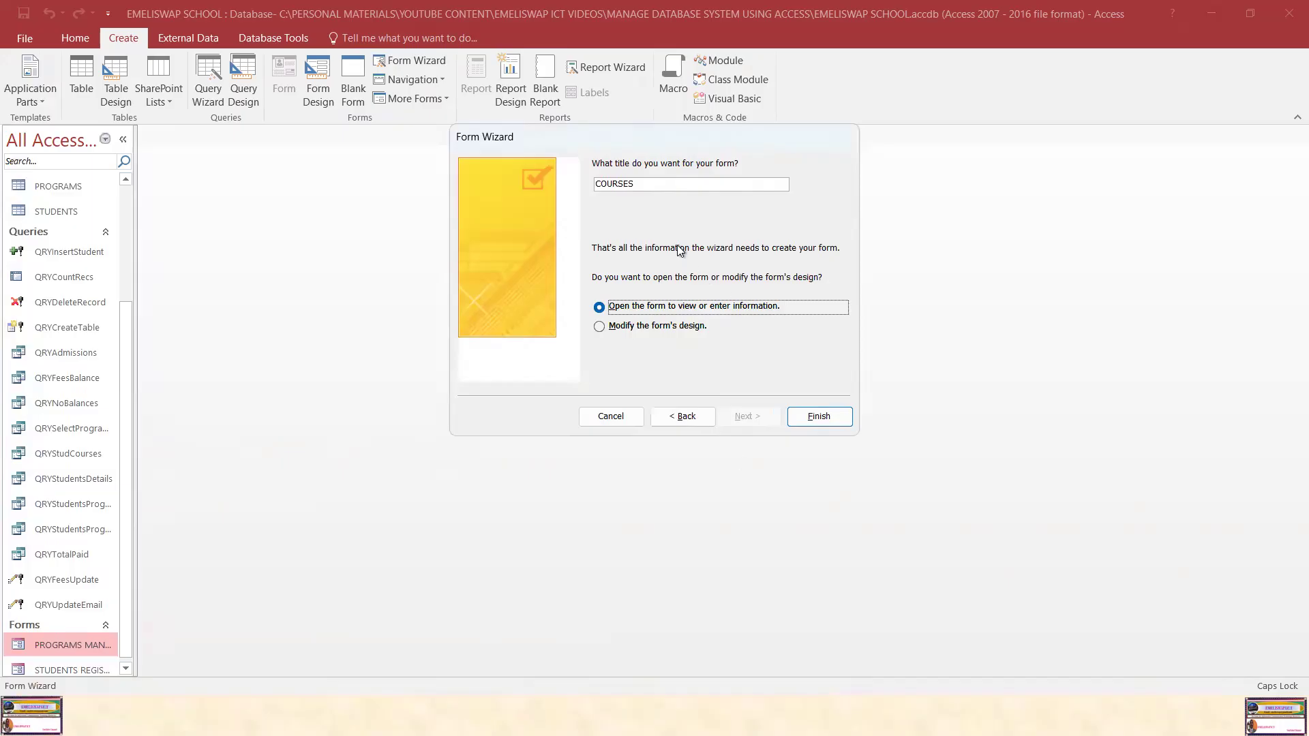
Title the form COURSE ASSIGNMENT and finish the wizard so the form opens for viewing data.
click(648, 184)
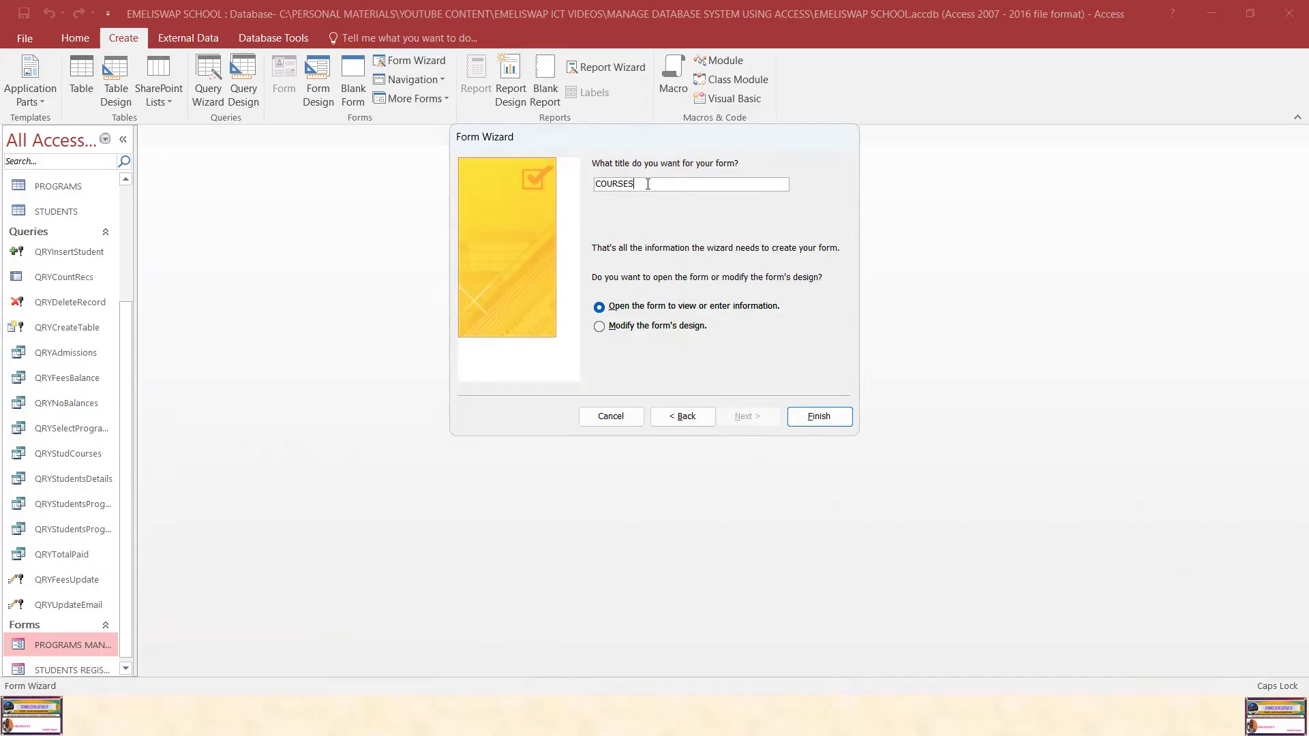
key(BackSpace)
text(ASSIGNMENT)
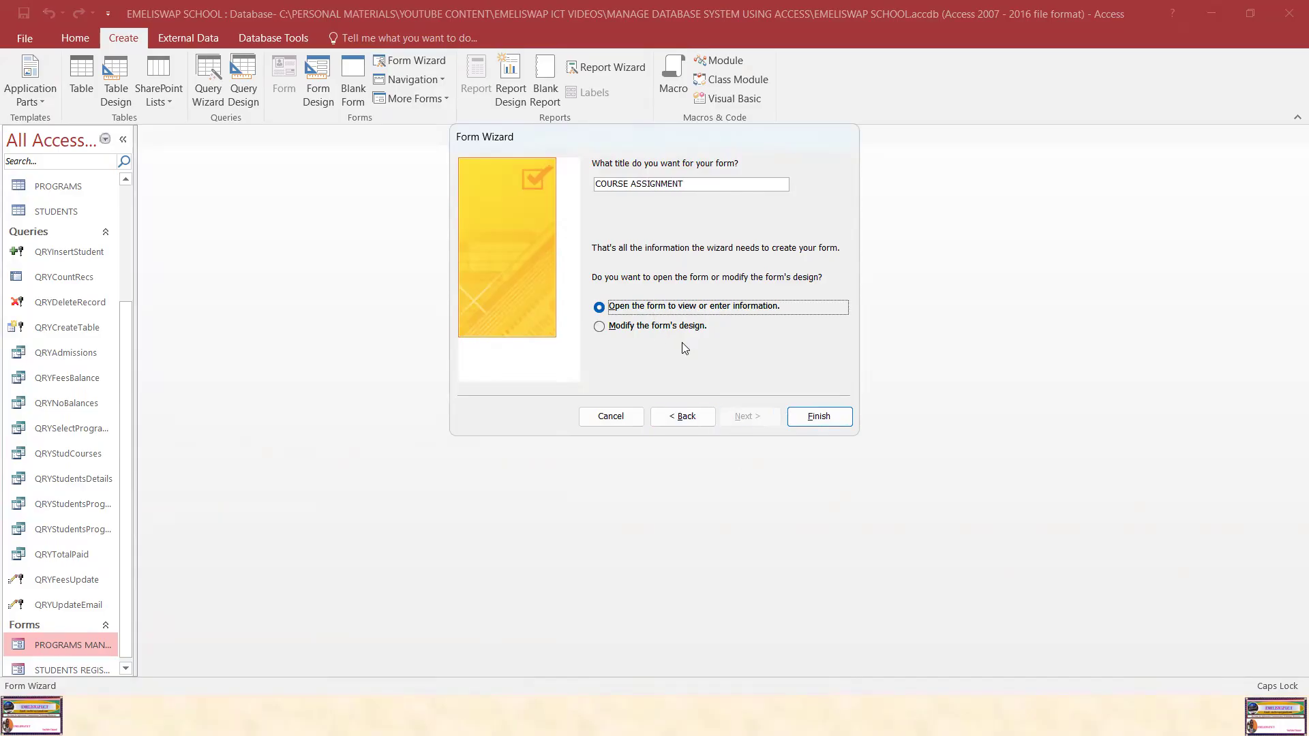
click(827, 422)
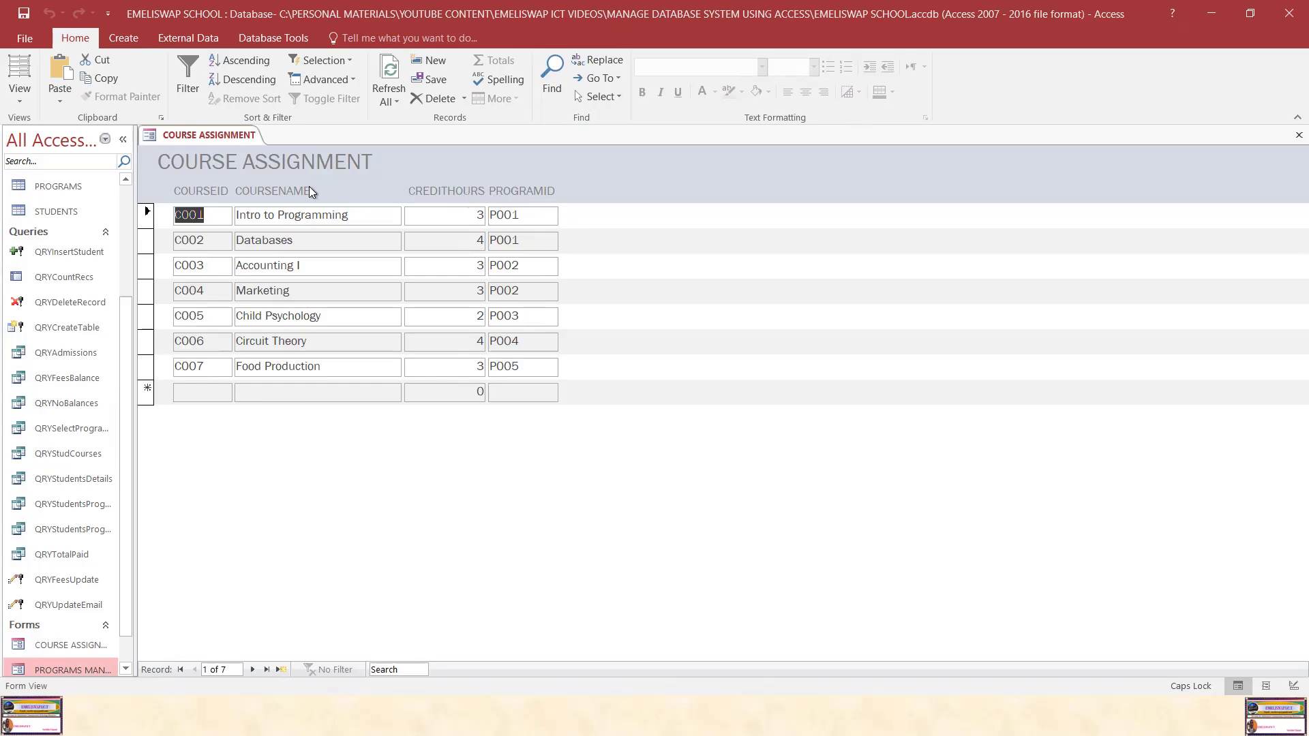
Close the COURSE ASSIGNMENT form and reopen it in Design View.
right_click(199, 134)
click(231, 170)
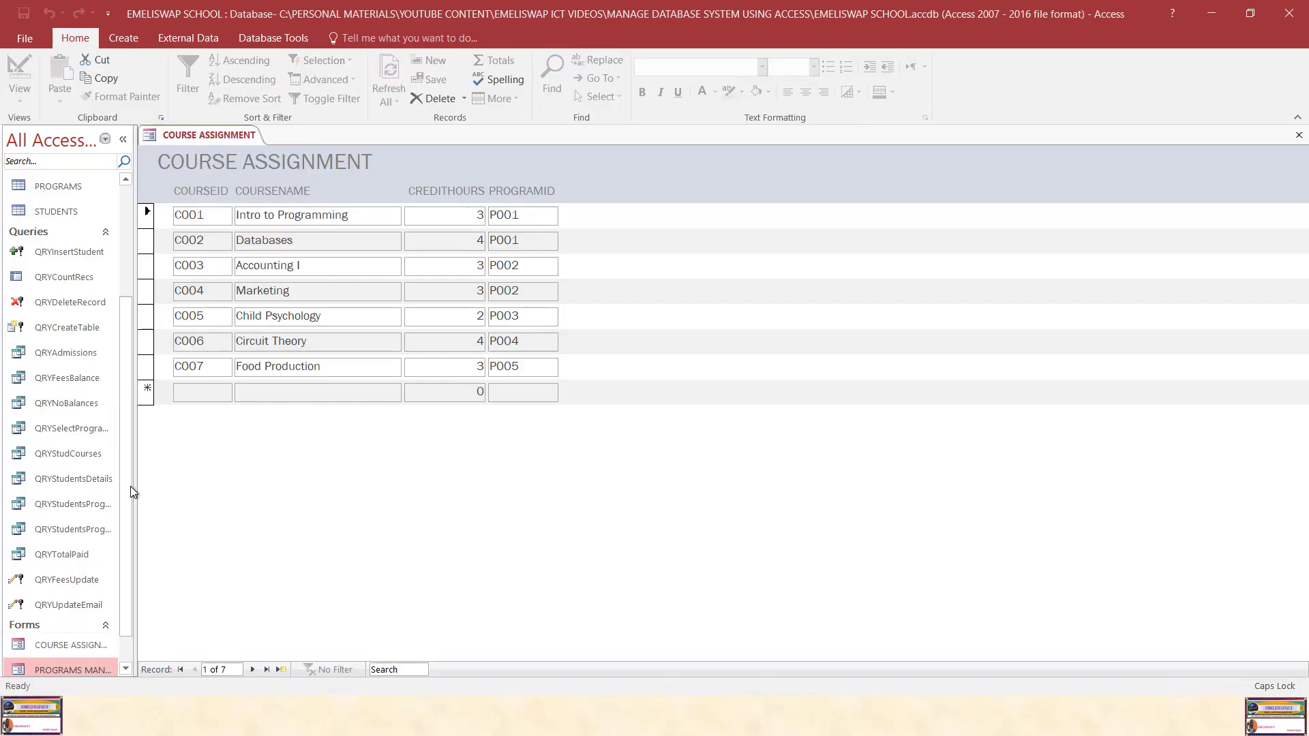
click(75, 641)
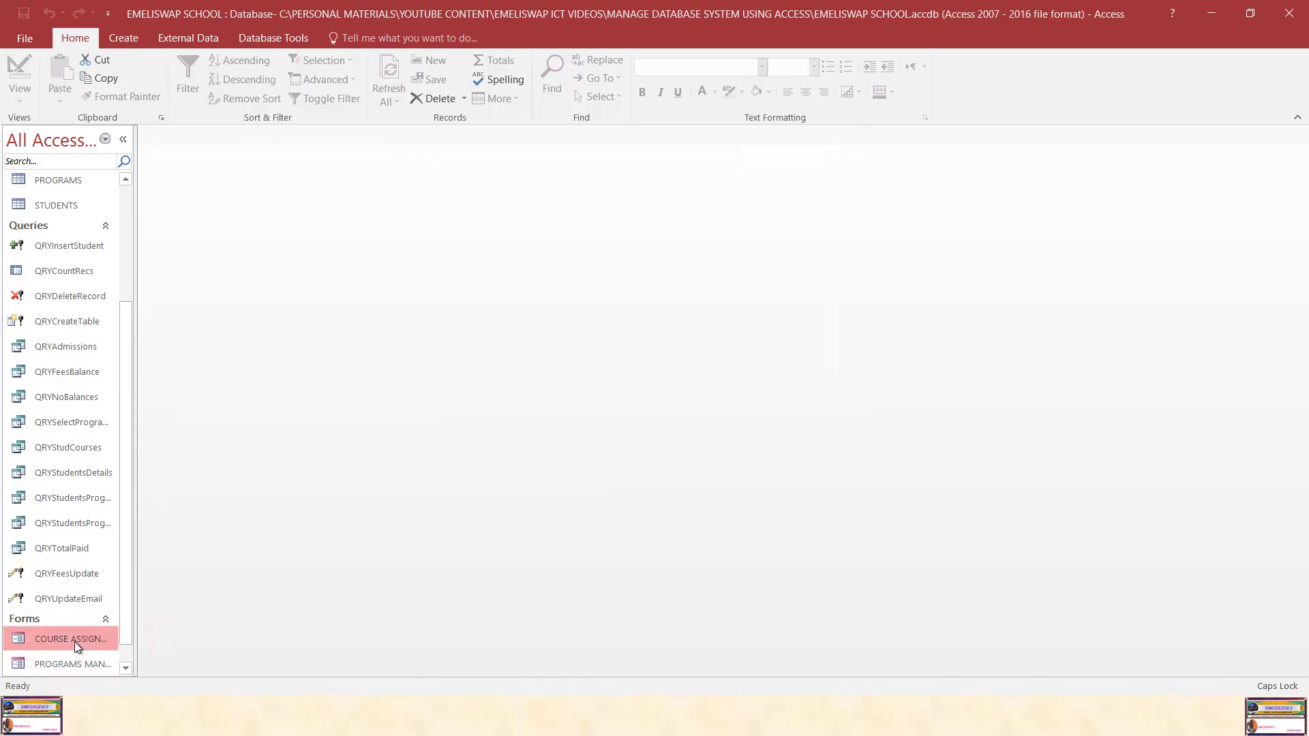
right_click(75, 641)
click(131, 463)
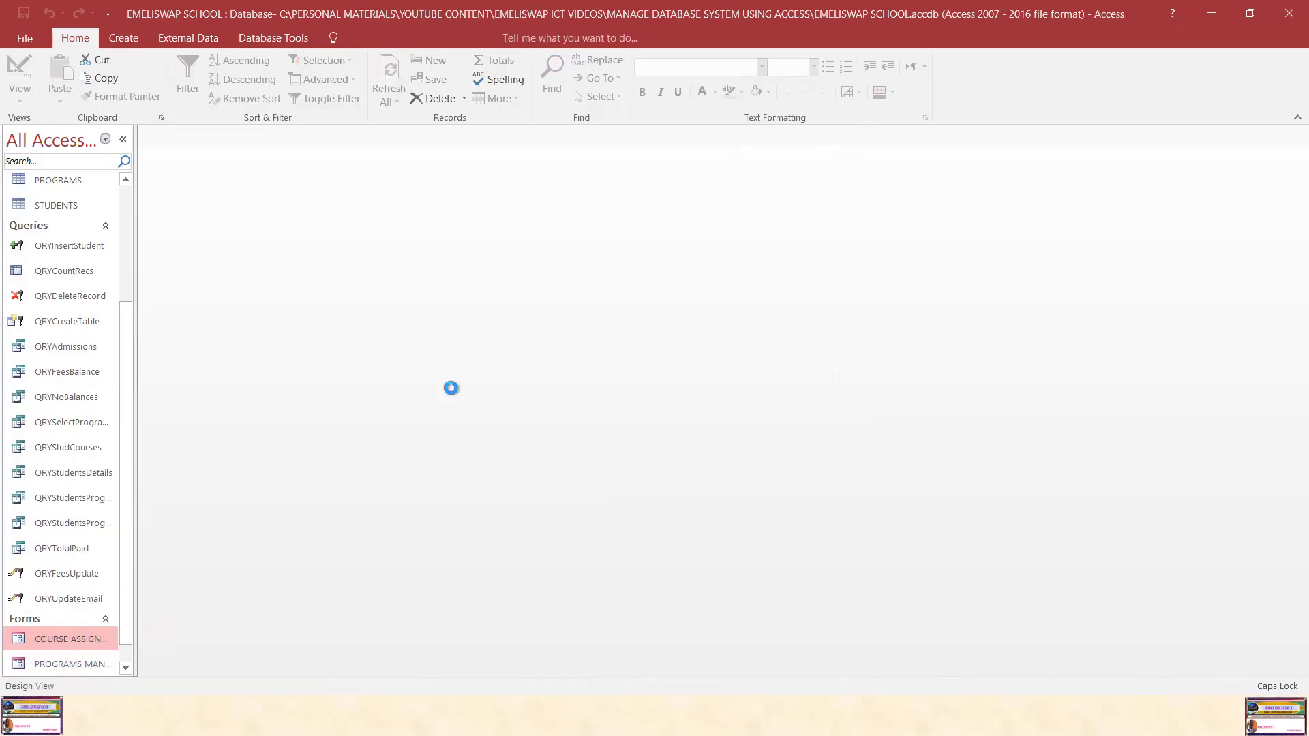
Format the COURSE ASSIGNMENT title in the Form Header as dark red, bold and underlined.
drag(382, 196, 162, 197)
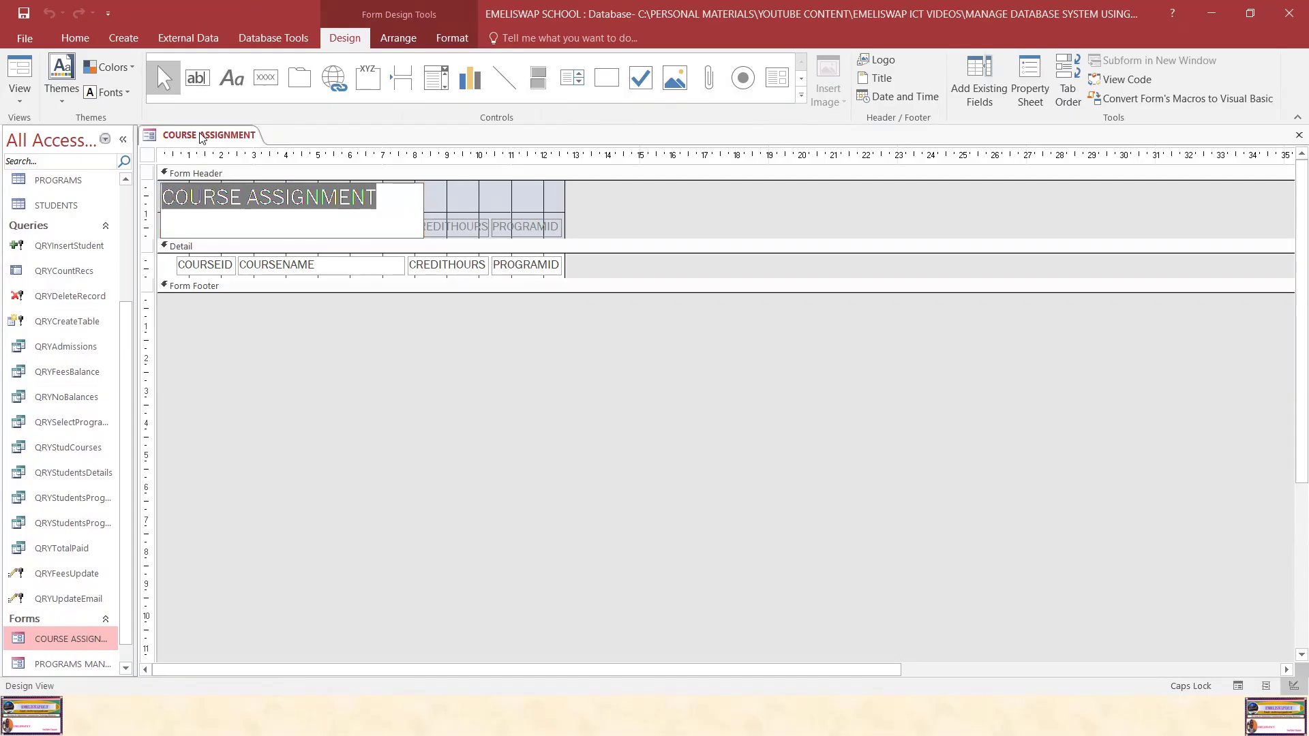
click(75, 38)
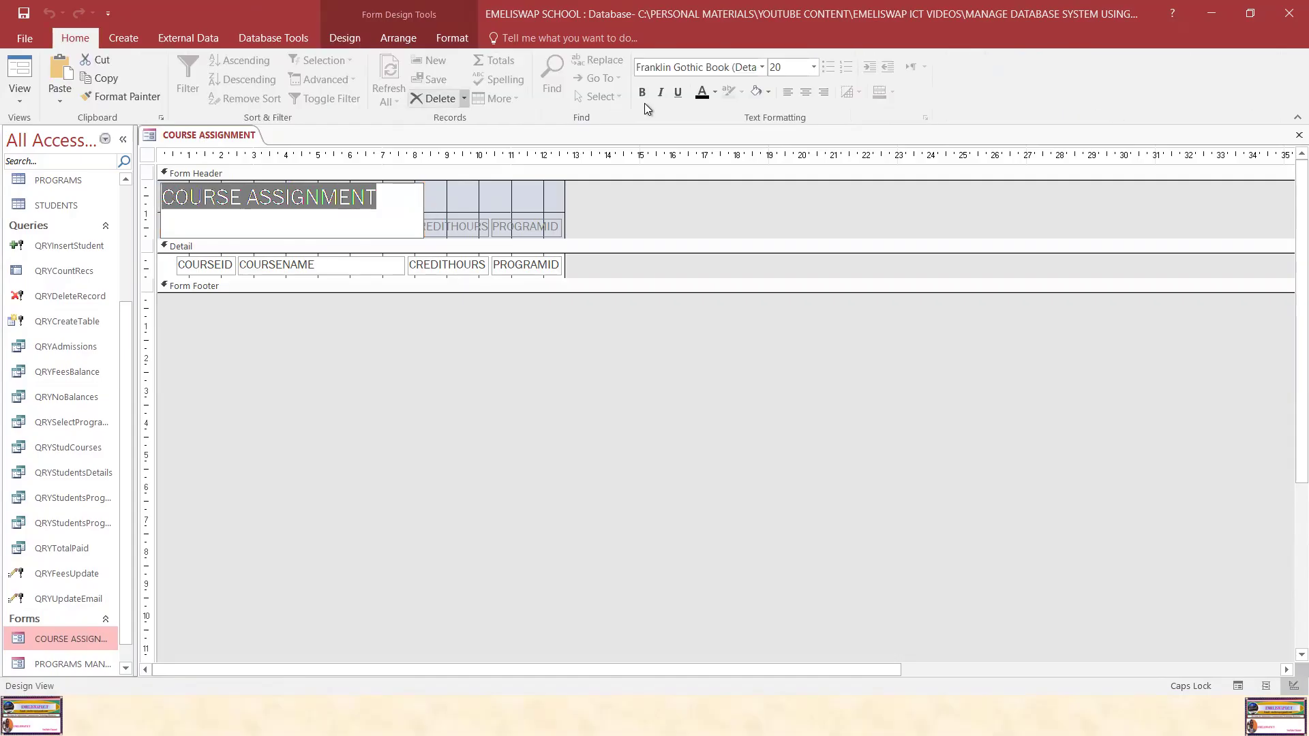
click(715, 92)
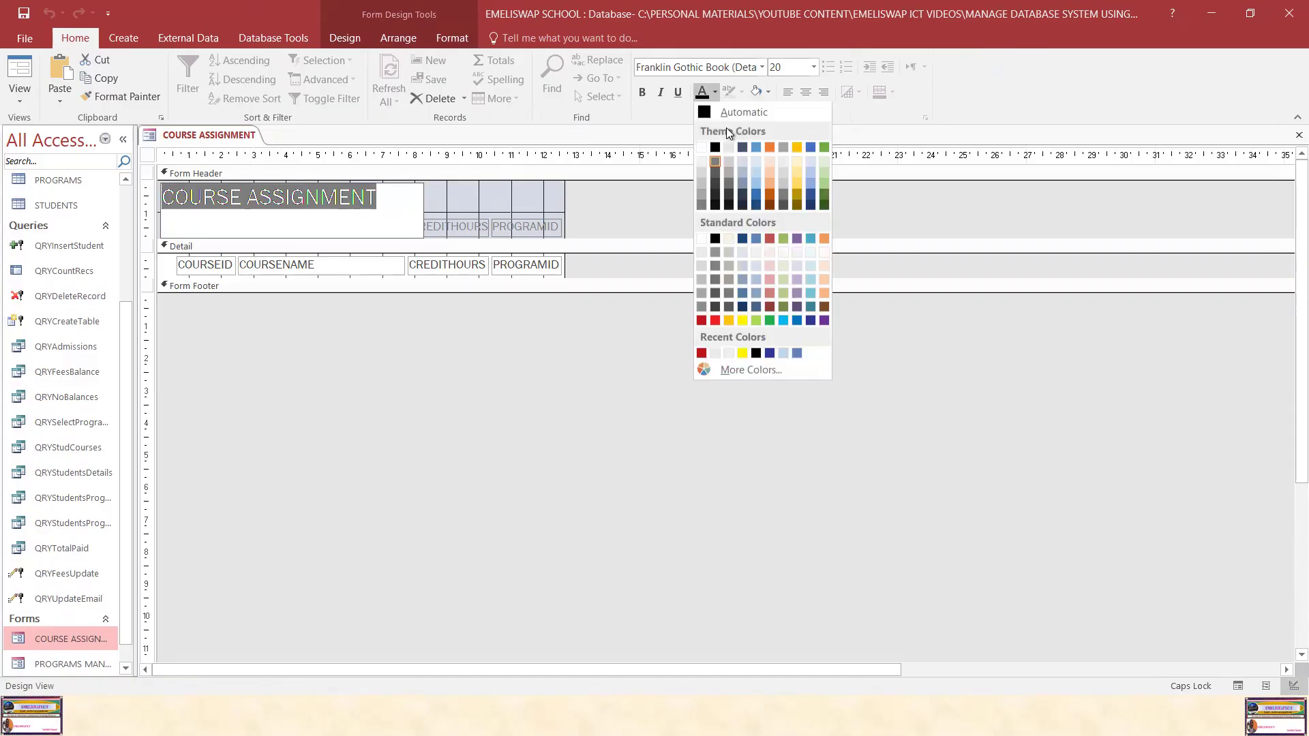
click(701, 321)
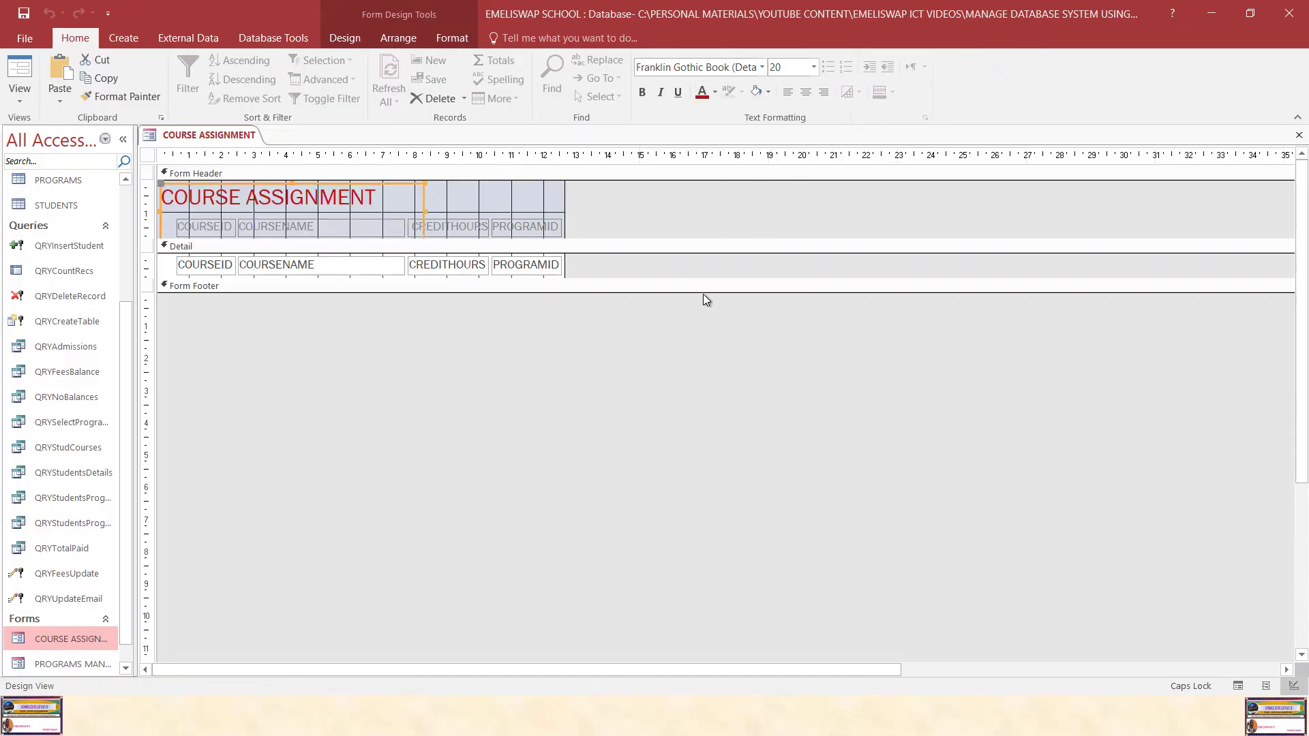
click(643, 93)
click(680, 93)
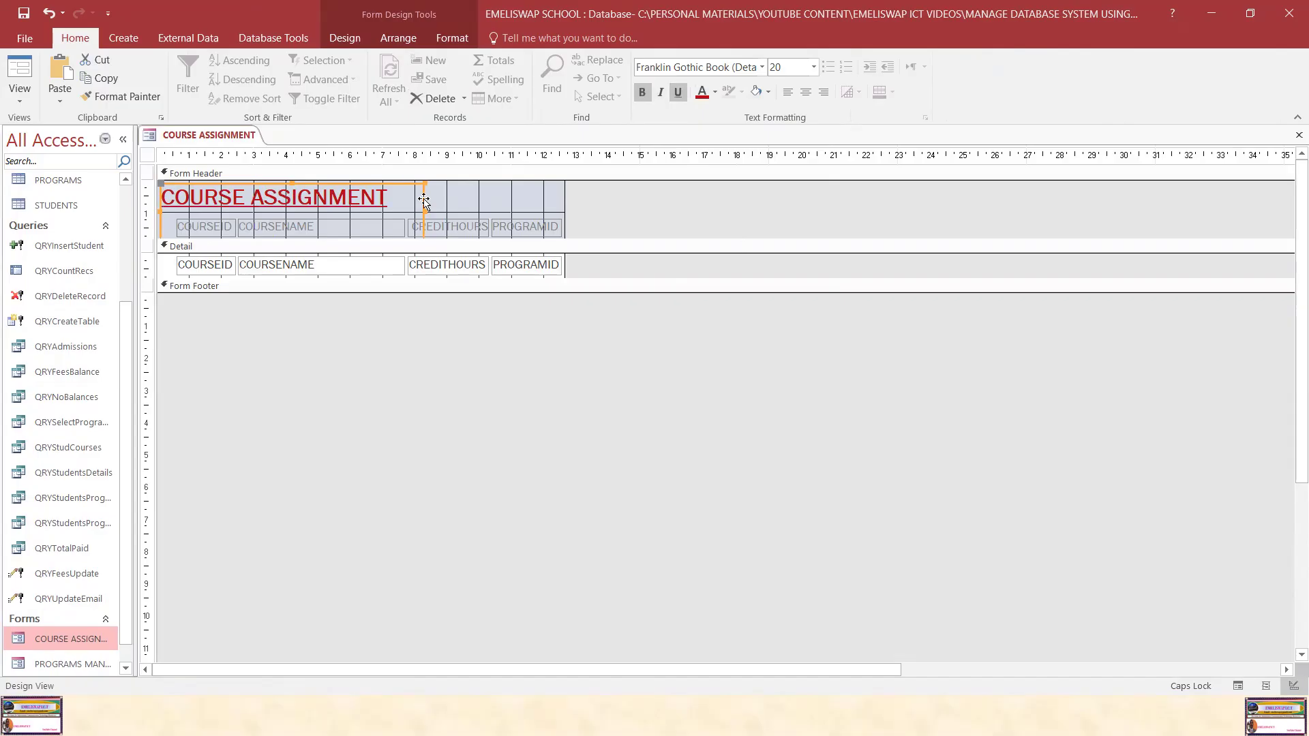
Move the COURSE ASSIGNMENT title toward the middle of the Form Header and shorten its box to sit above the column labels.
drag(423, 199, 475, 200)
click(503, 225)
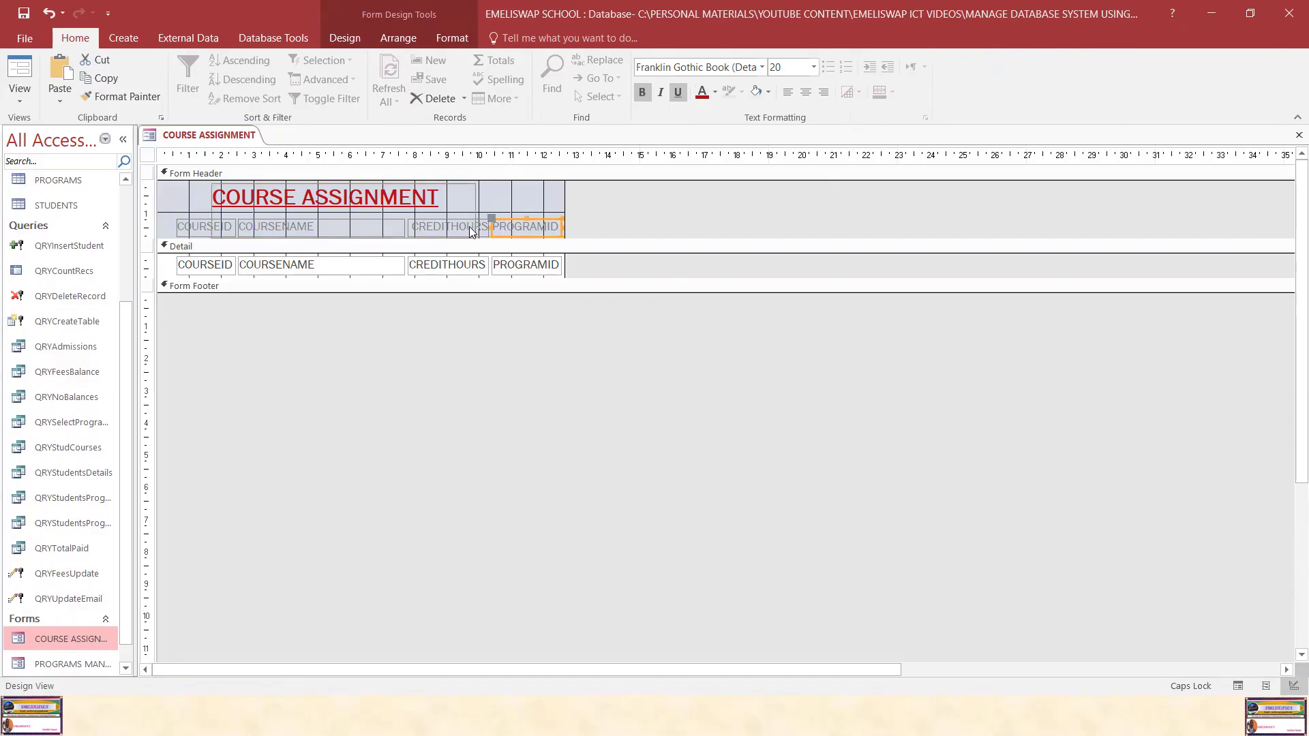
click(395, 229)
mouse_move(344, 183)
mouse_down()
mouse_move(348, 203)
mouse_move(362, 184)
mouse_up()
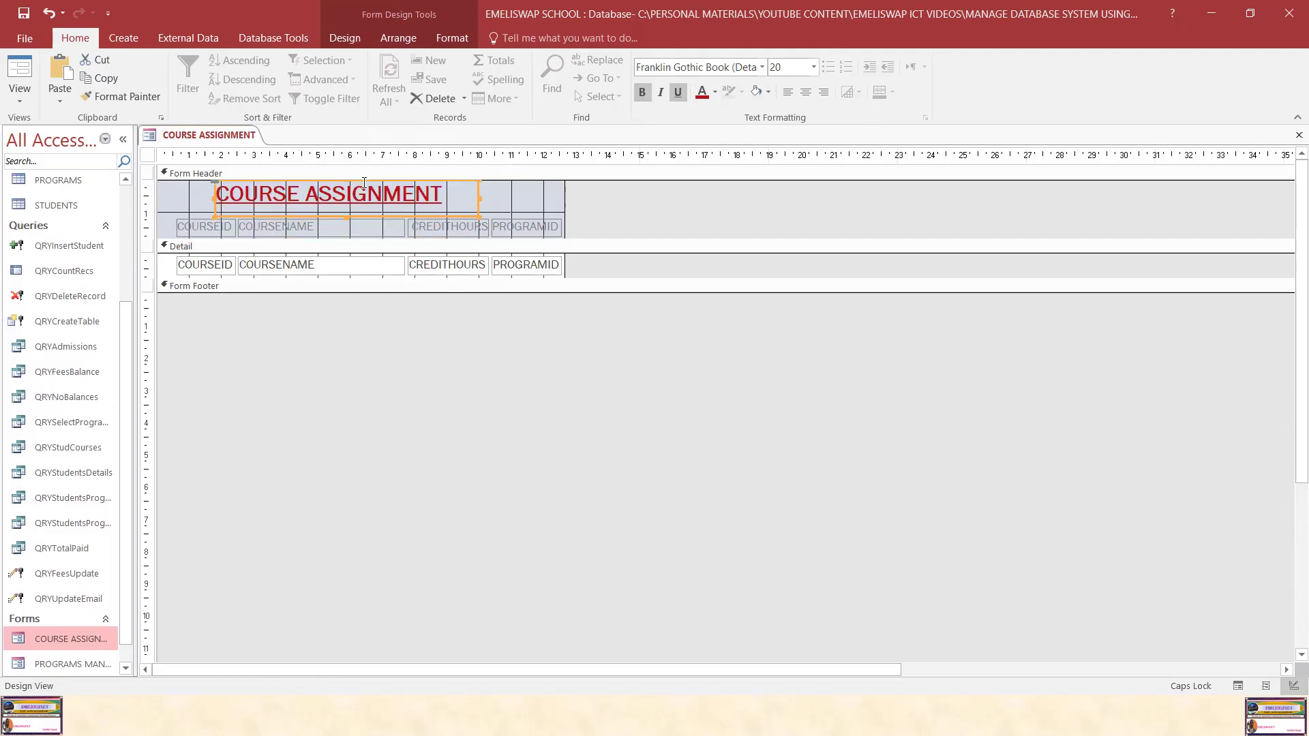
Make the COURSEID, COURSENAME, CREDITHOURS and PROGRAMID header labels bold and dark blue.
click(343, 229)
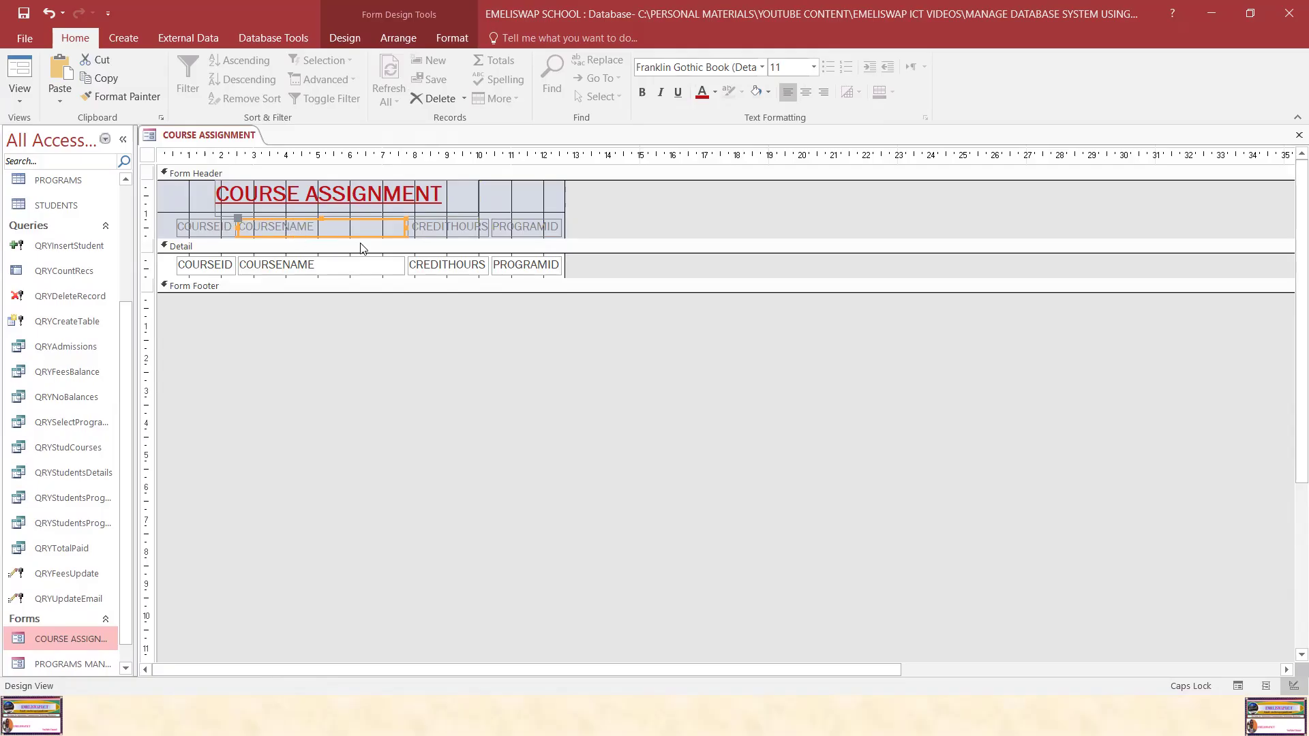
click(208, 227)
shift+click(276, 231)
shift+click(443, 228)
shift+click(523, 227)
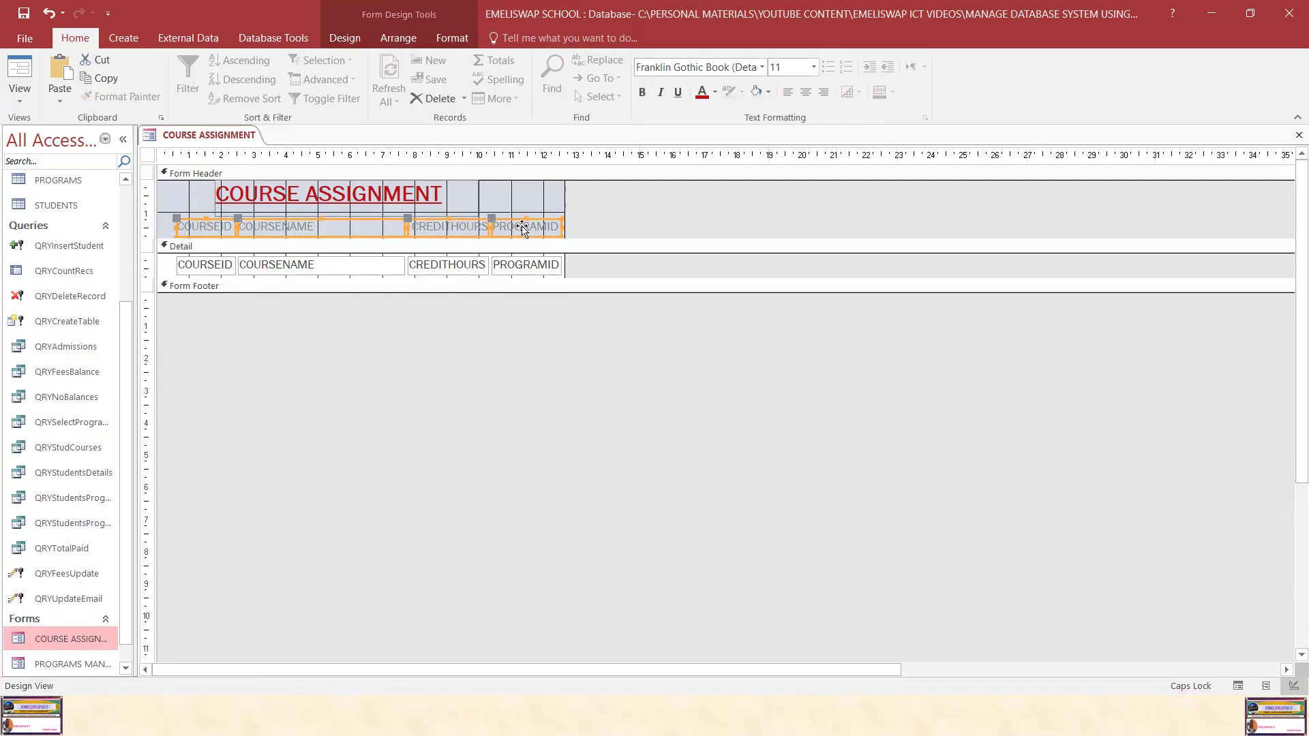
click(805, 95)
click(641, 94)
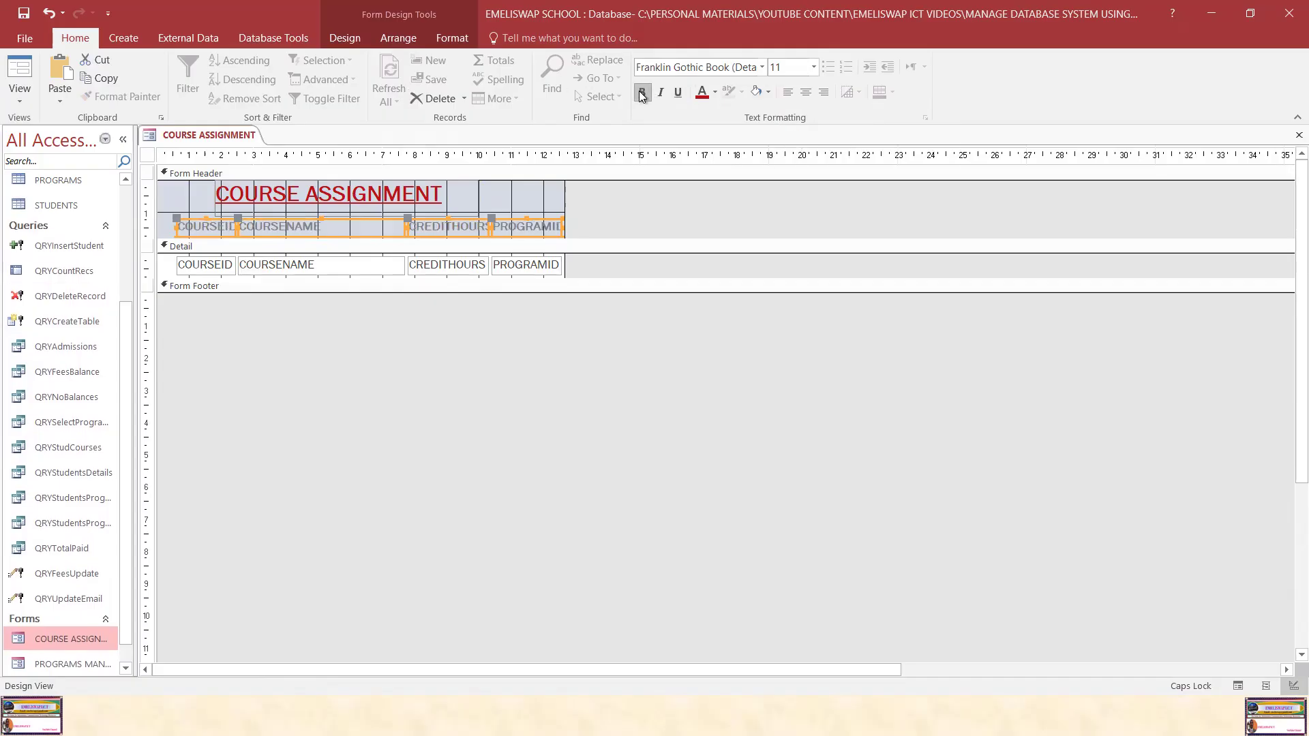
click(715, 92)
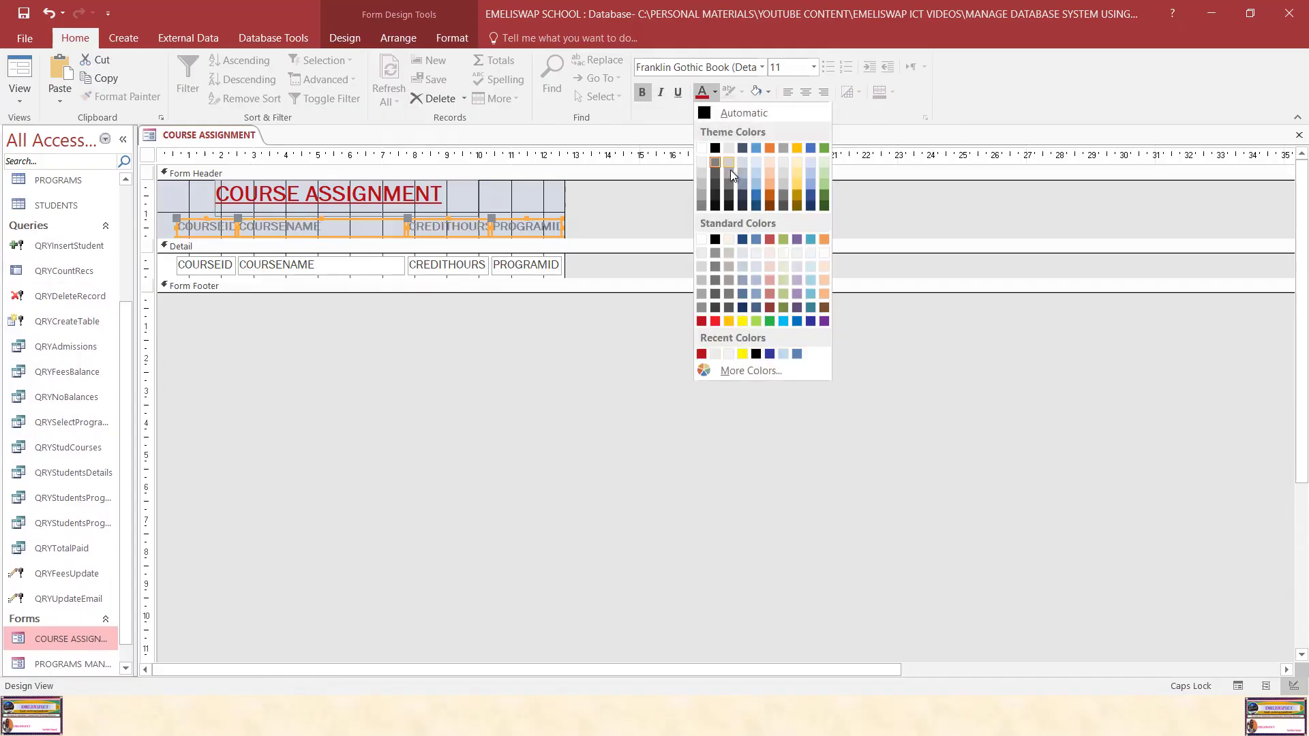
click(770, 355)
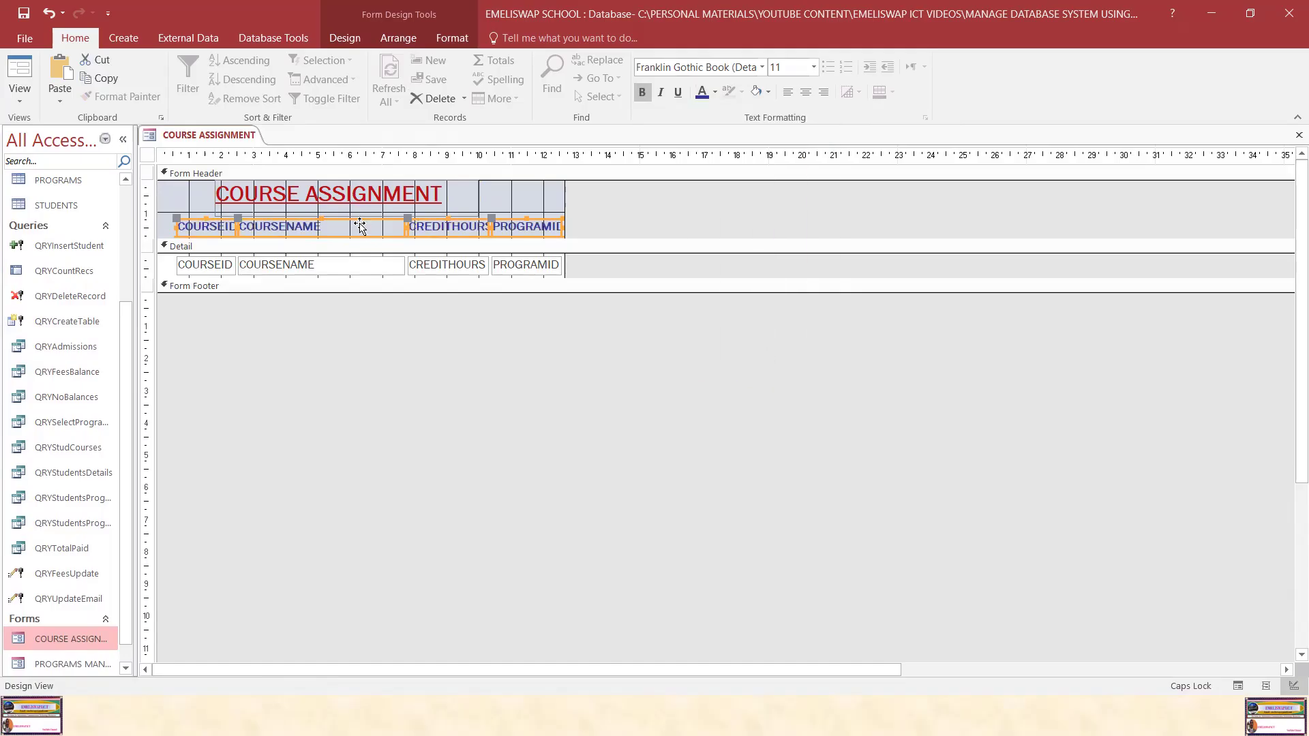
Narrow the COURSENAME header label and Detail field from their left edges, and widen the COURSEID header label to fit its text.
click(298, 264)
click(218, 227)
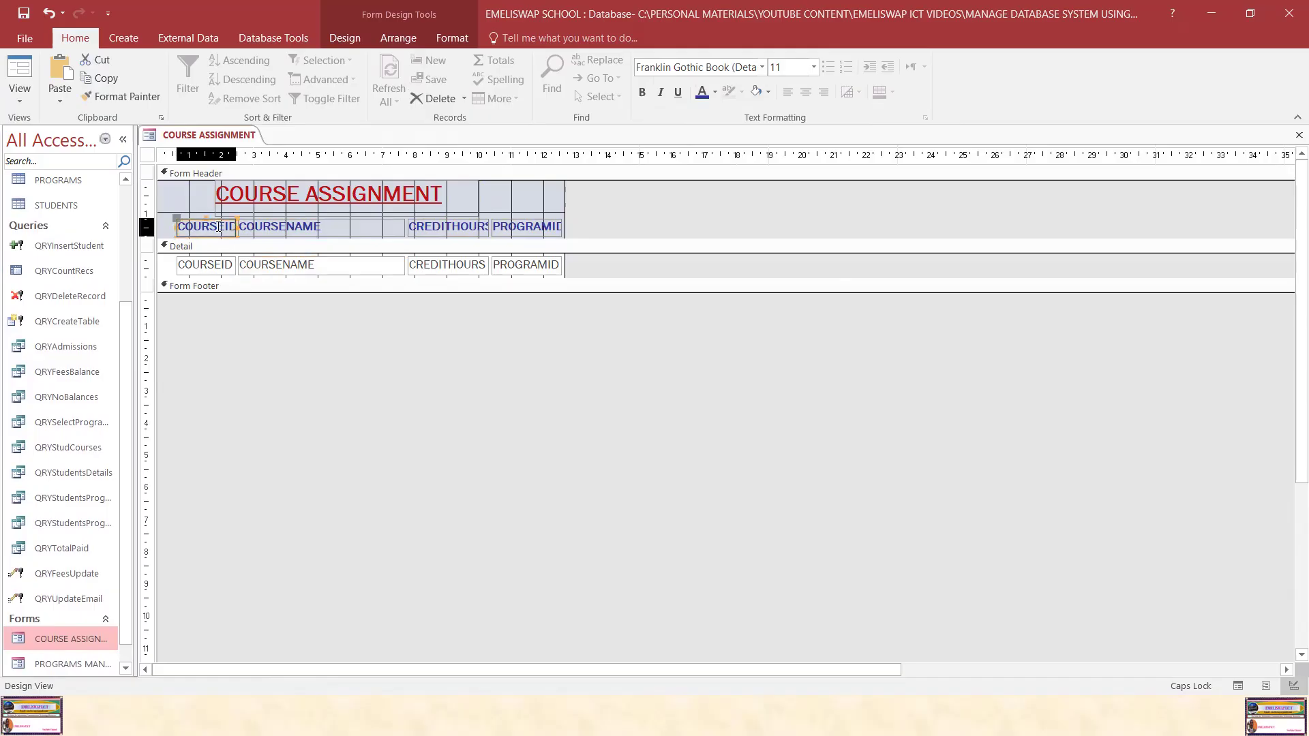
click(256, 231)
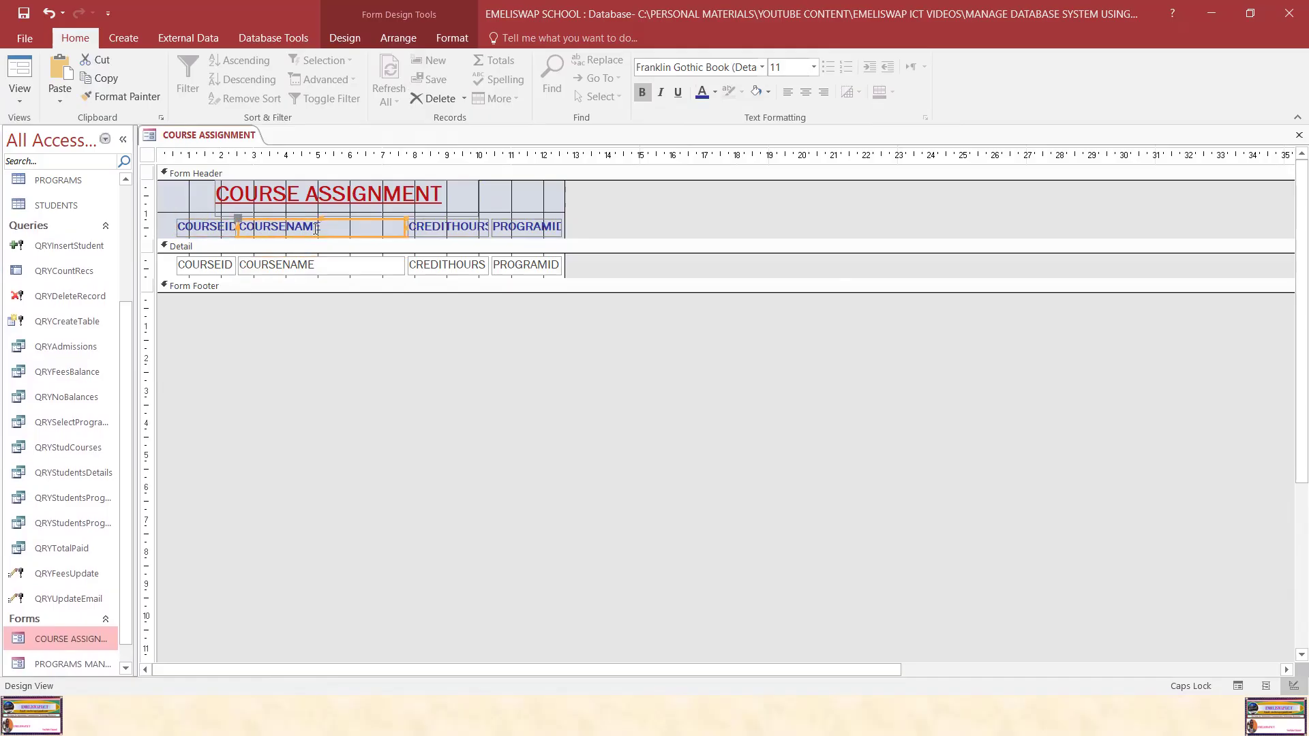
click(254, 229)
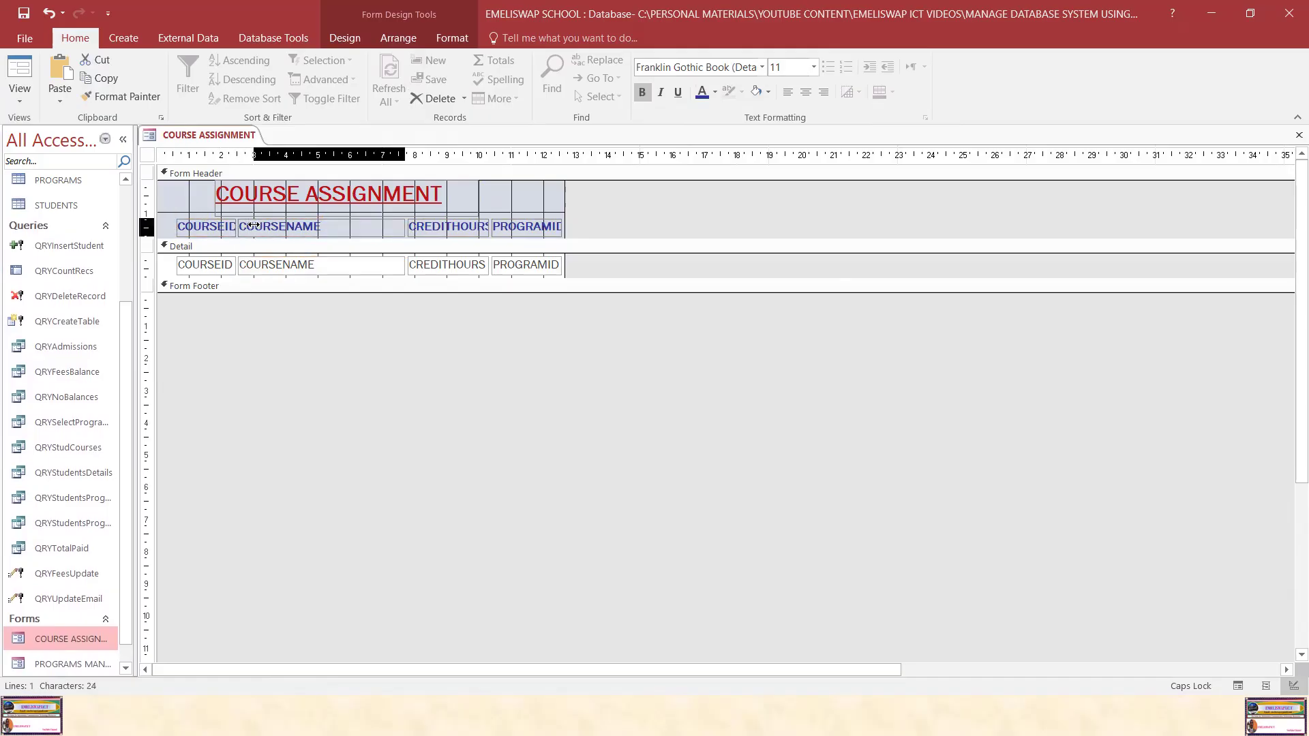
click(253, 225)
drag(237, 226, 244, 225)
click(235, 226)
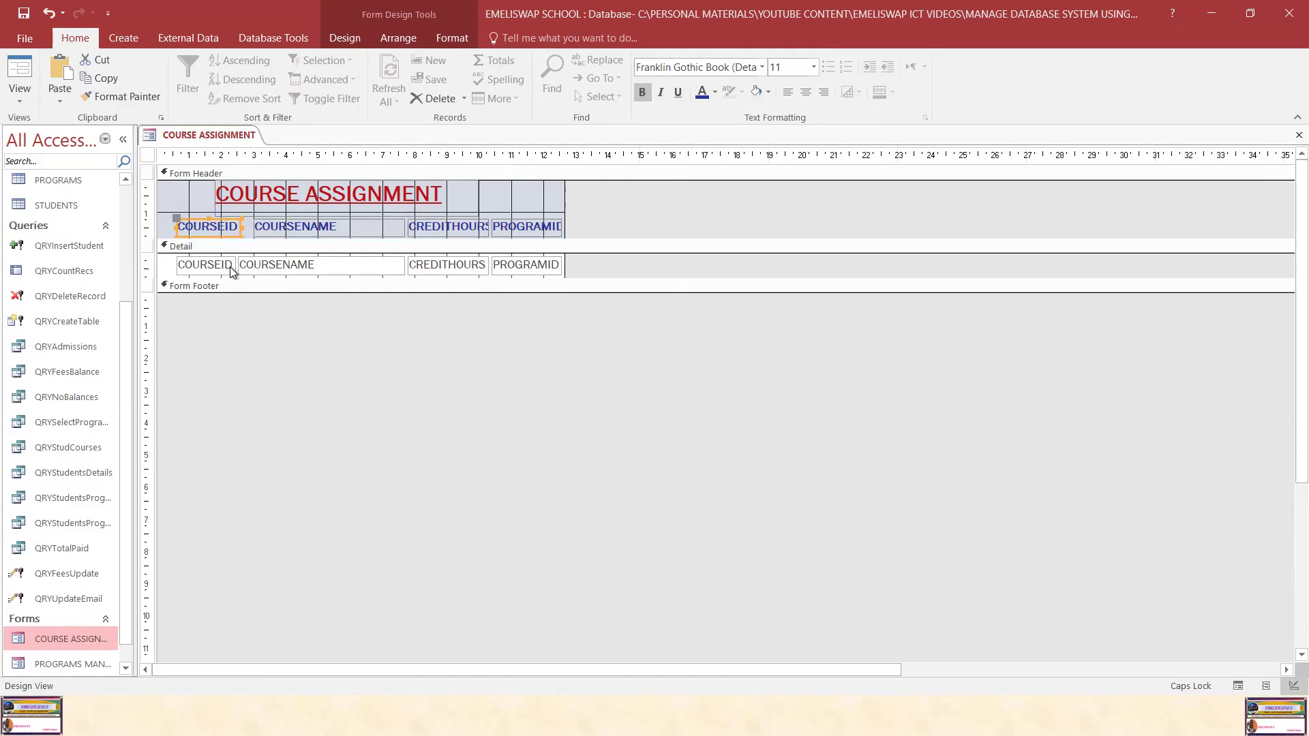
click(276, 266)
drag(240, 265, 251, 265)
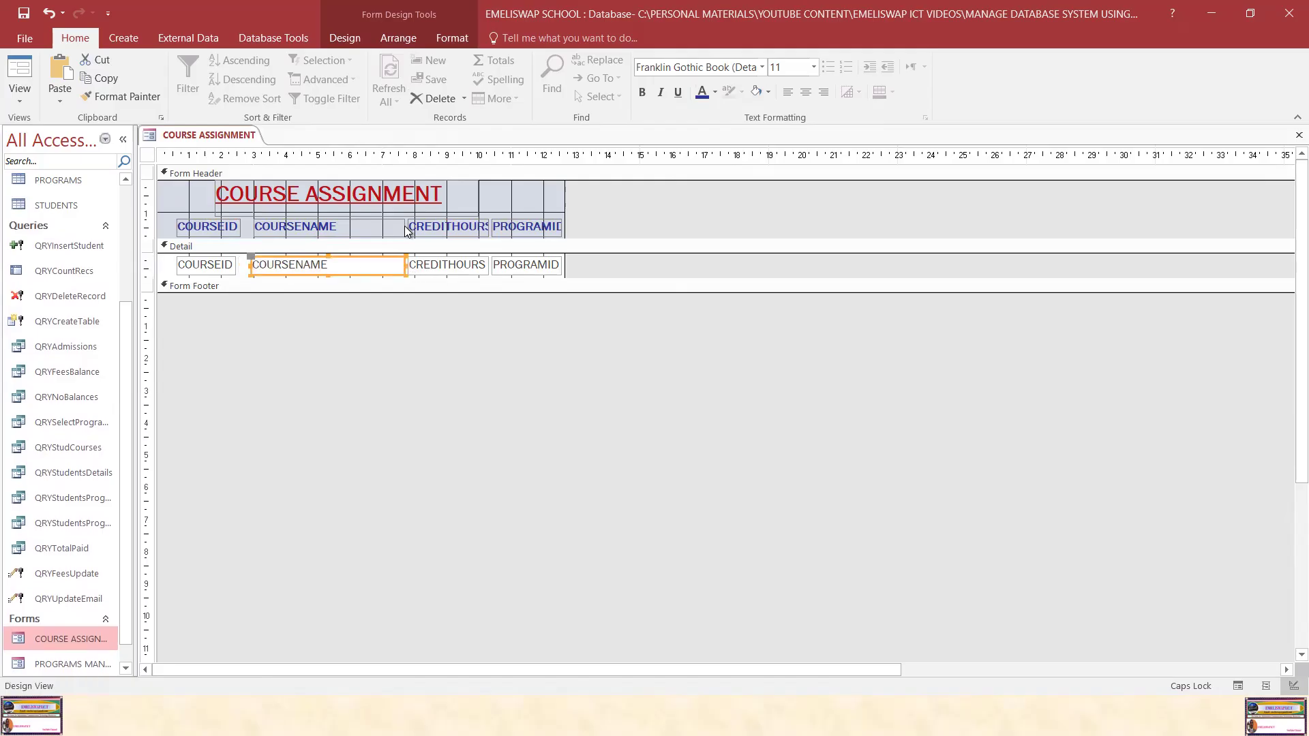
Widen the form to about 13.5 on the ruler and shift the PROGRAMID header label and Detail field away from CREDITHOURS.
click(456, 227)
drag(566, 190, 592, 190)
click(547, 227)
drag(548, 227, 564, 228)
click(544, 268)
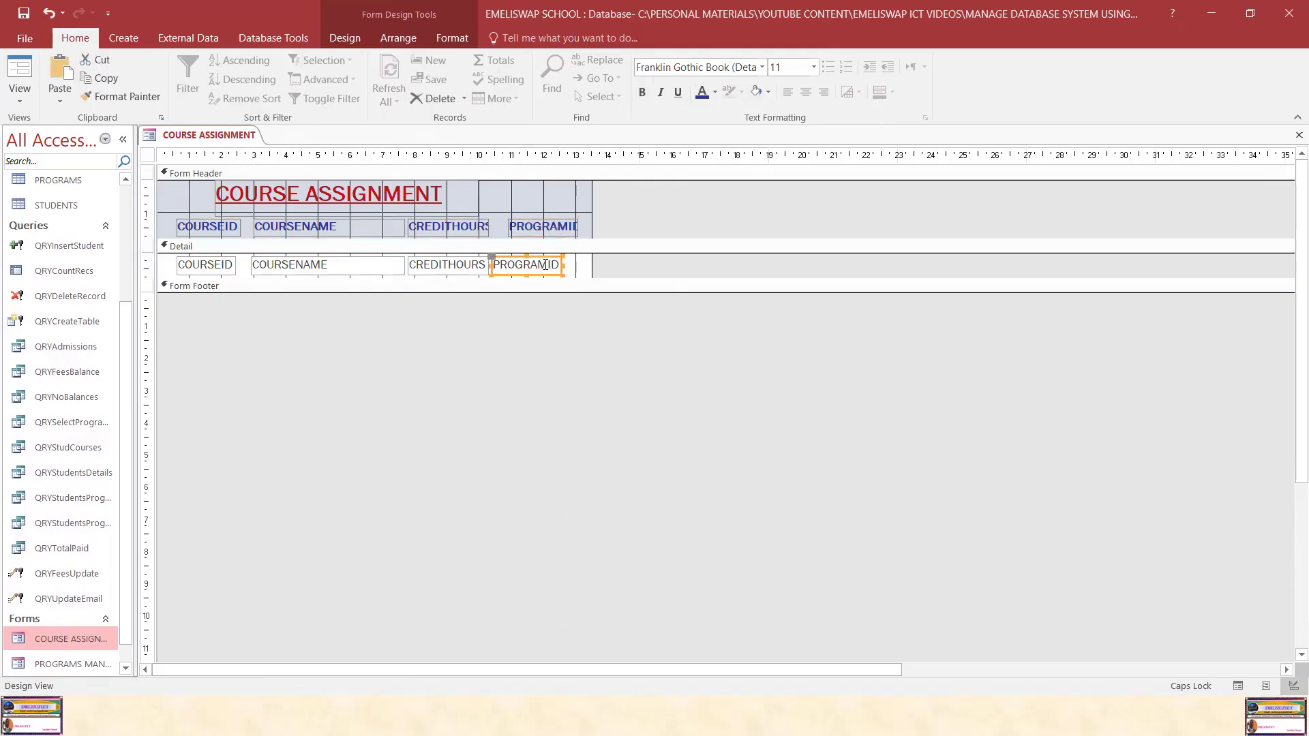
click(556, 246)
click(552, 235)
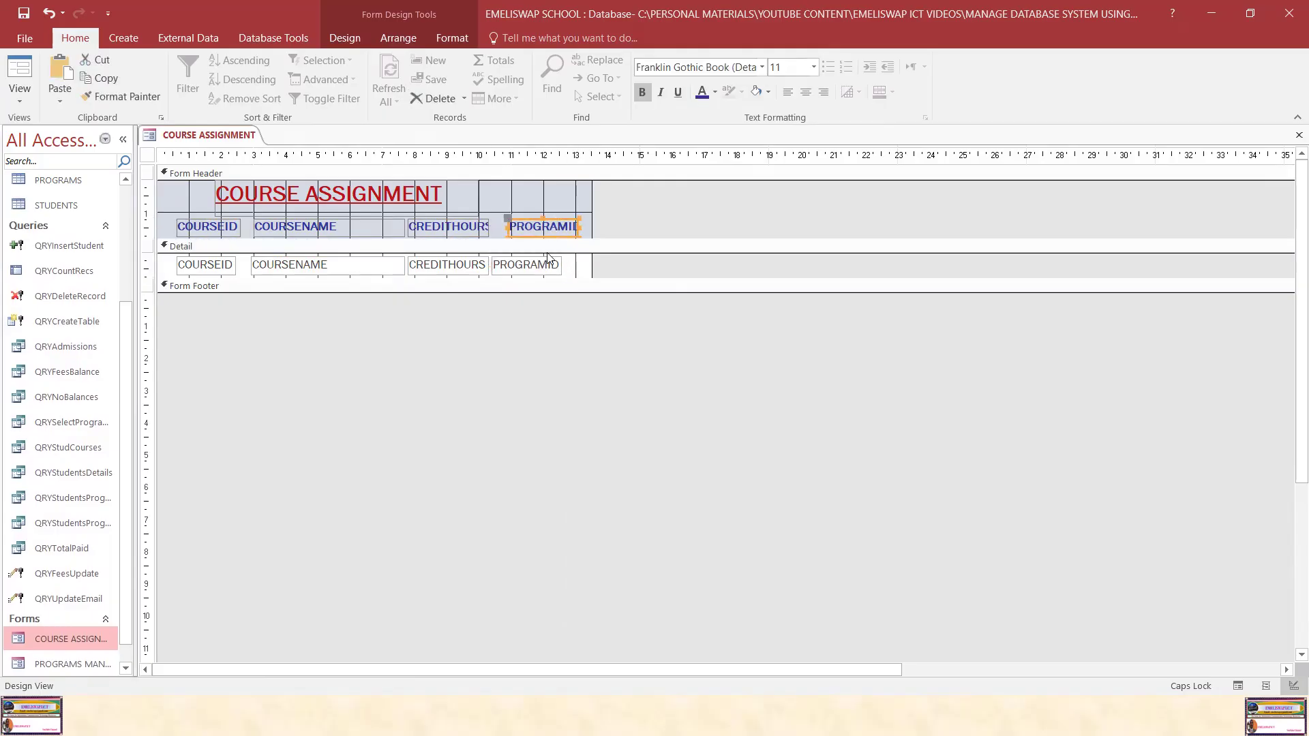
click(558, 265)
drag(561, 264, 577, 264)
Widen the PROGRAMID header label to fit its text and widen the PROGRAMID Detail field to nearly match.
click(554, 229)
drag(577, 225, 591, 226)
click(558, 265)
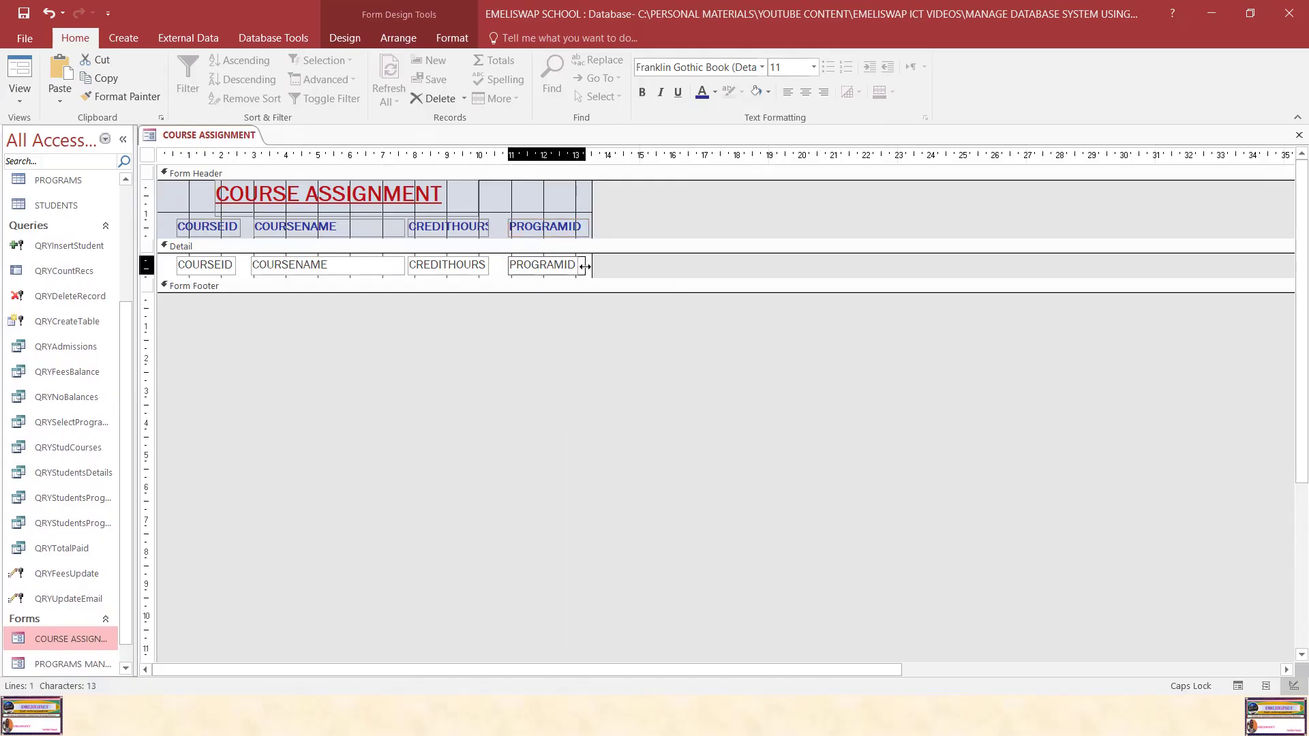
Widen the CREDITHOURS header label to fit its text and adjust the CREDITHOURS Detail field to line up beneath it.
click(452, 226)
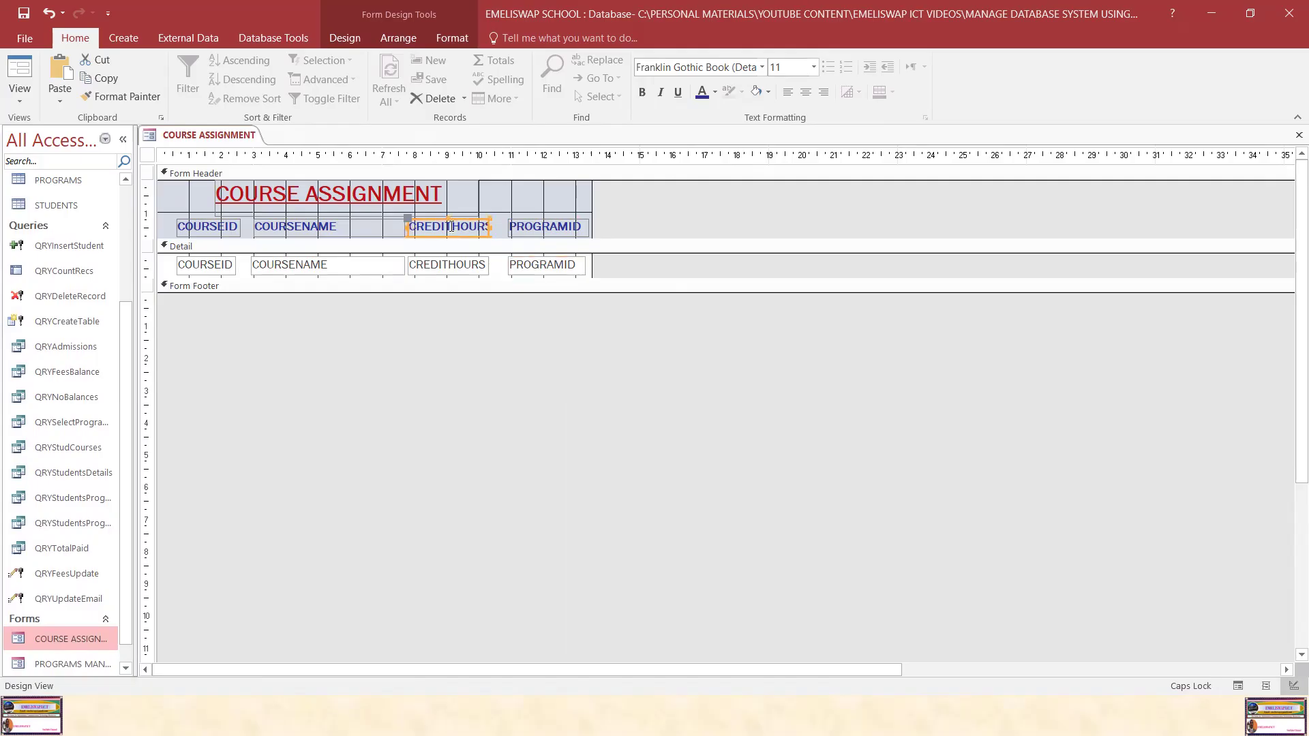
drag(490, 227, 501, 268)
click(487, 268)
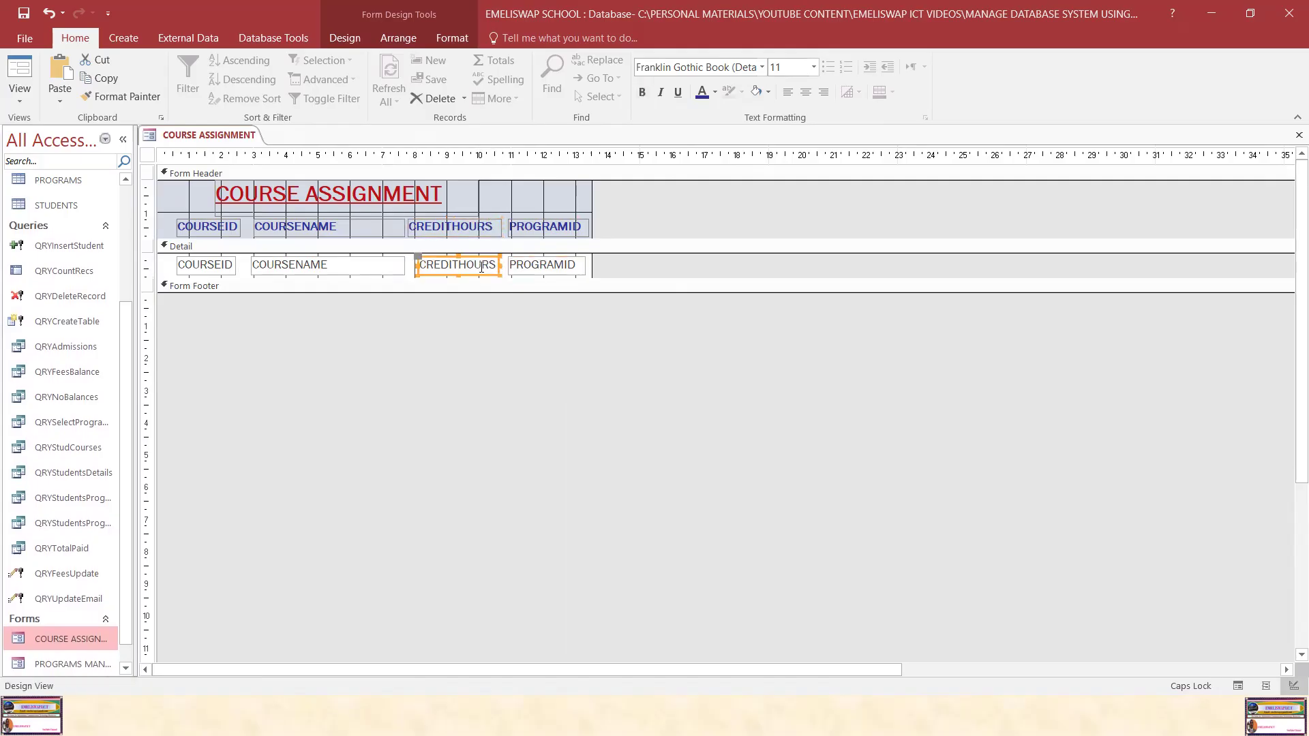
click(418, 266)
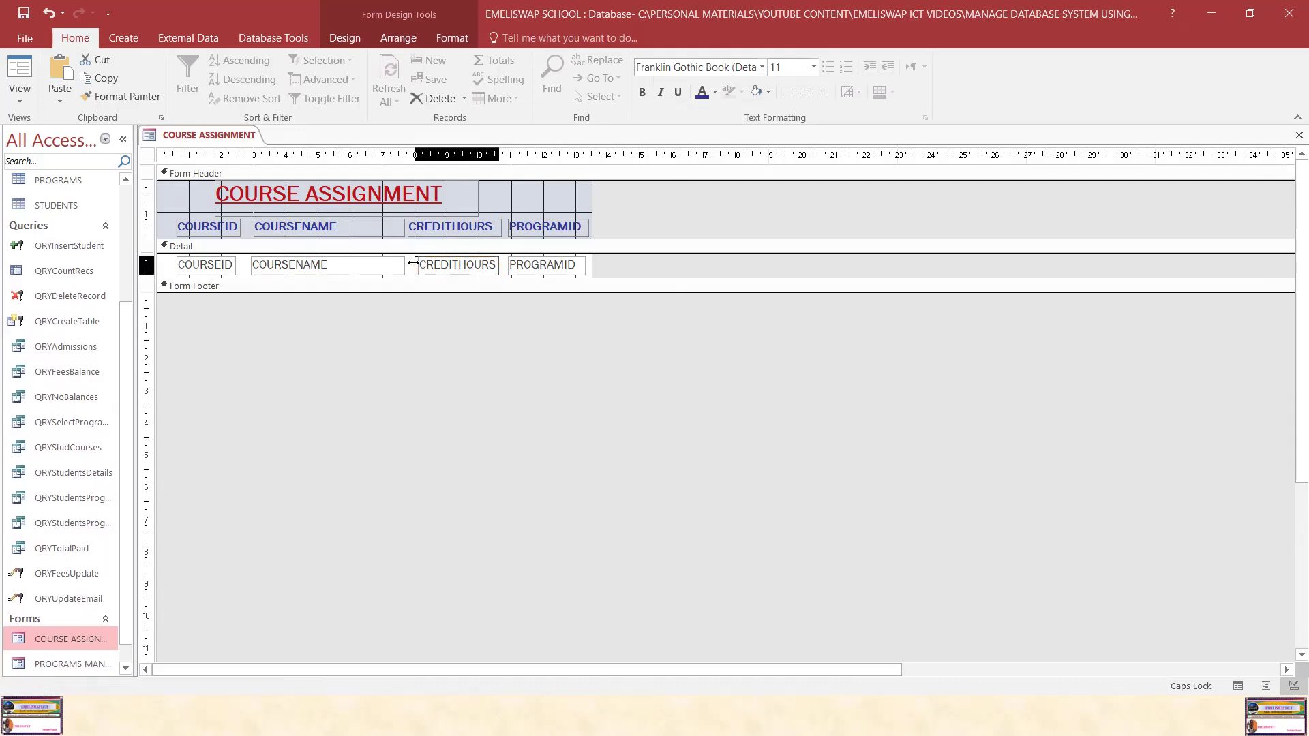
click(410, 262)
key(Delete)
click(351, 232)
key(ctrl+z)
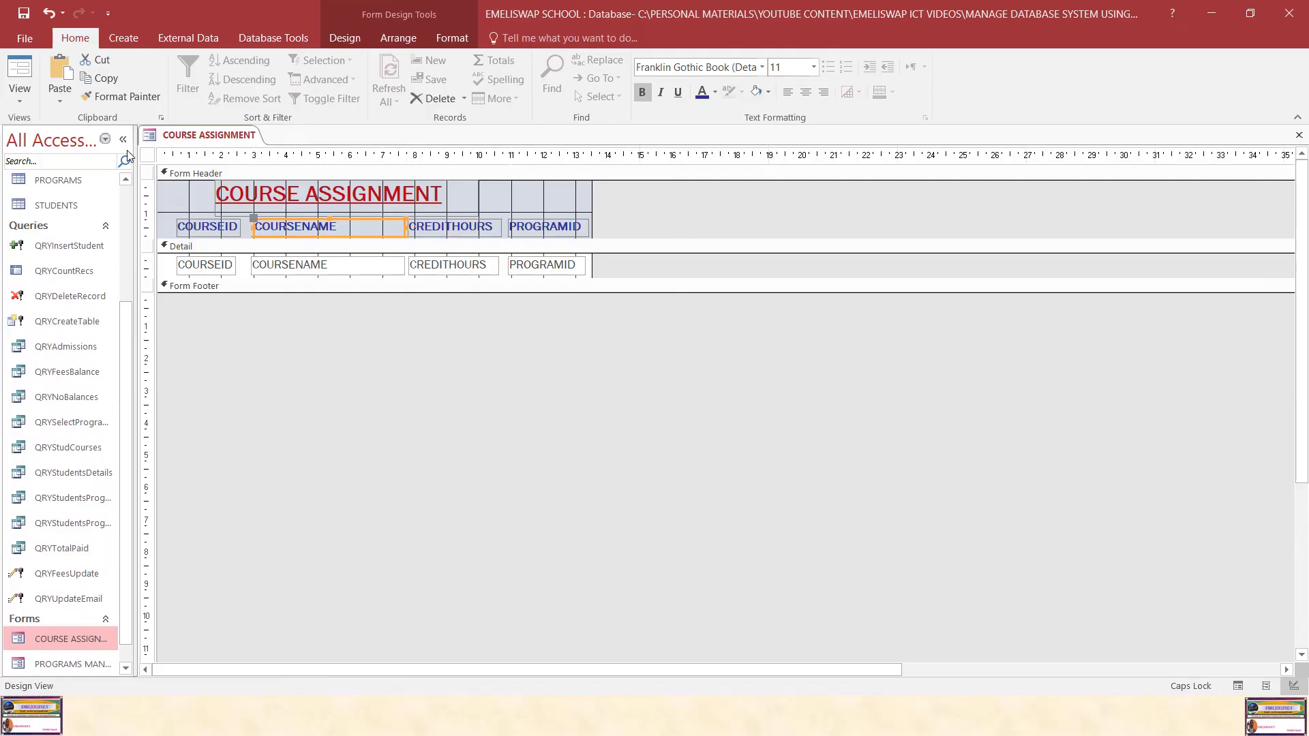
Save and close the COURSE ASSIGNMENT form.
click(24, 13)
right_click(179, 137)
click(207, 162)
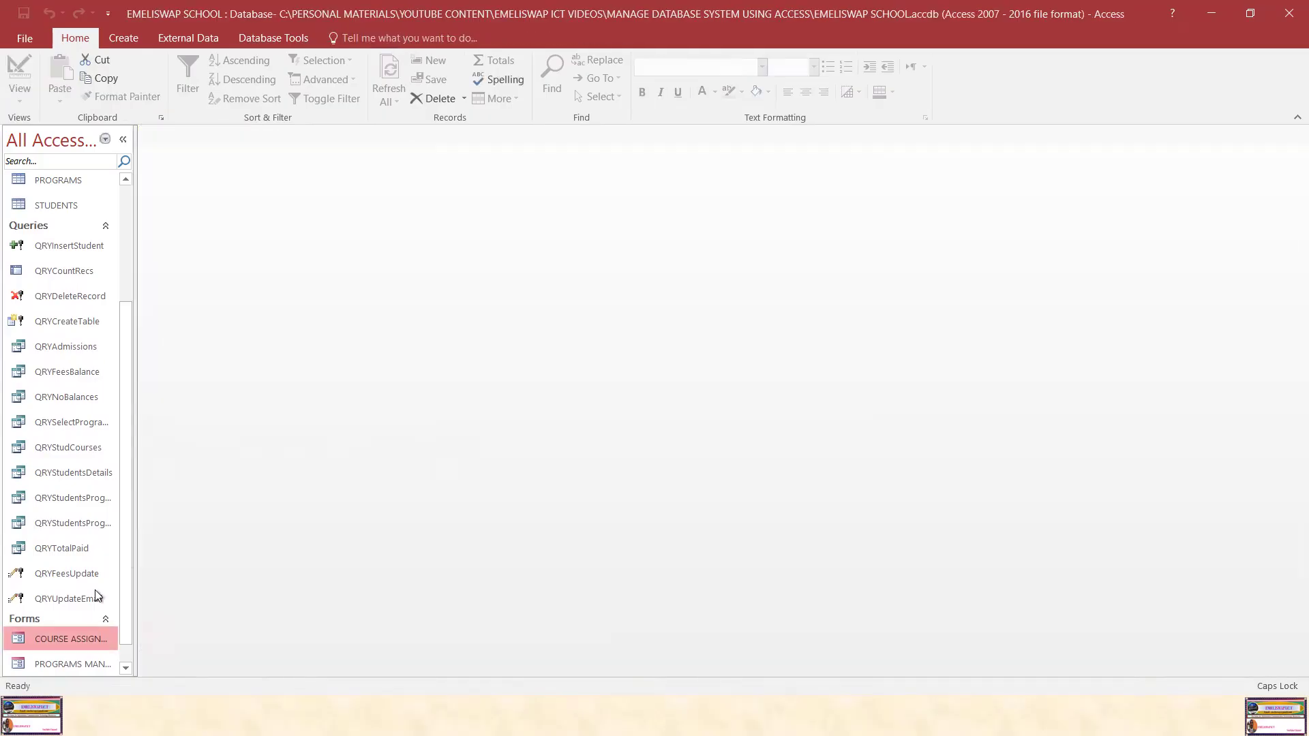
Open the COURSE ASSIGNMENT form to review its records, go to the blank new record, and close the form.
double_click(80, 637)
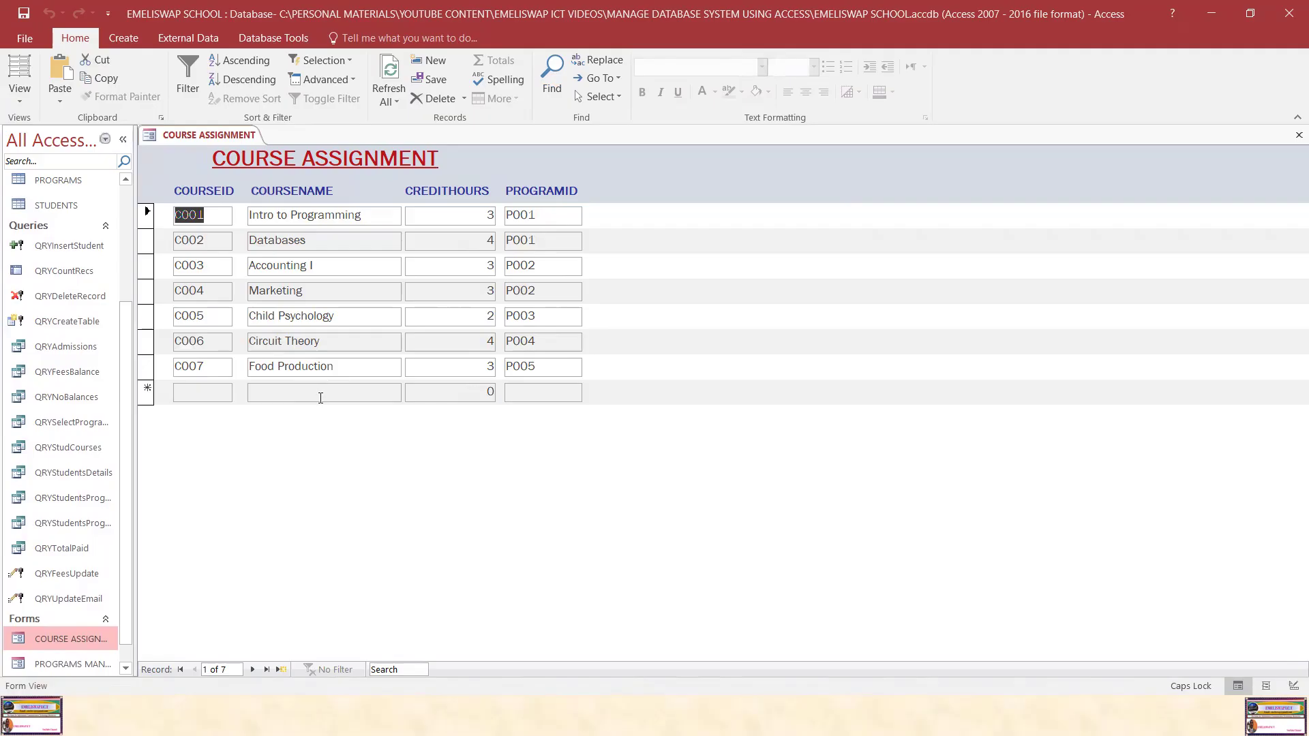
key(ctrl+plus)
click(287, 392)
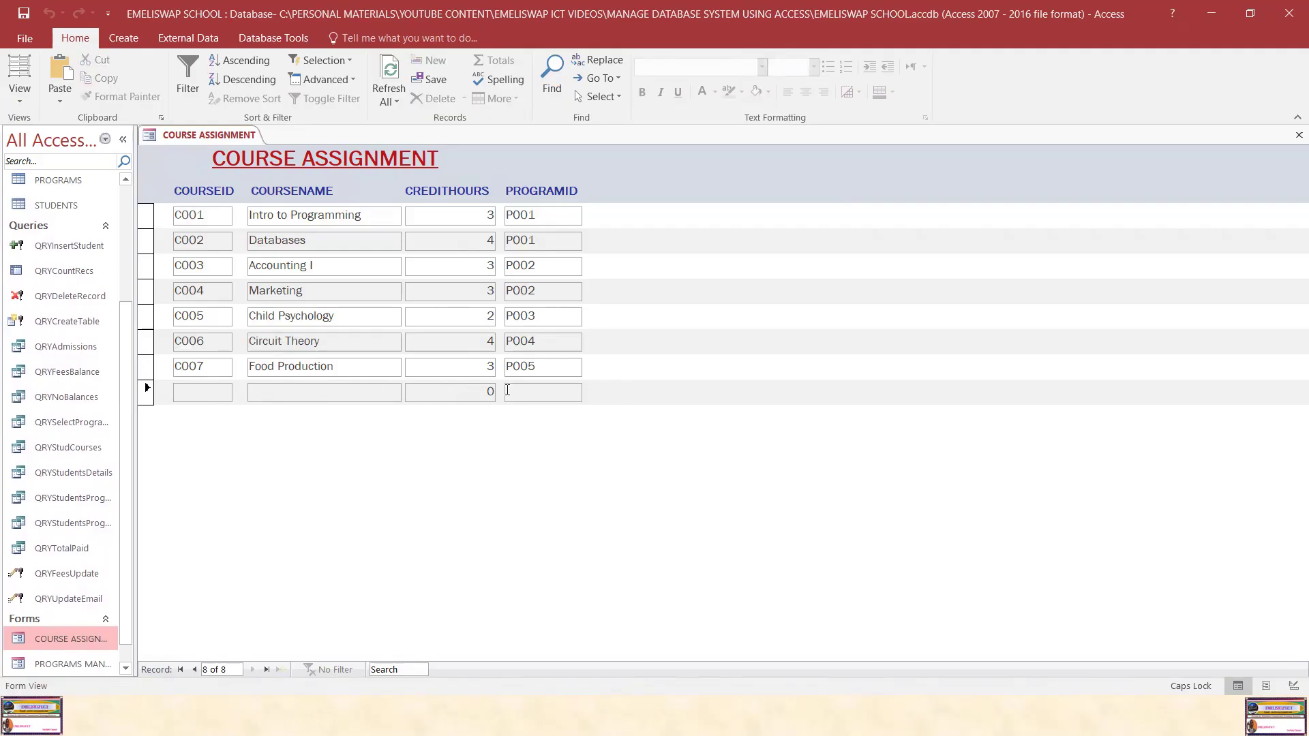
right_click(196, 136)
click(240, 168)
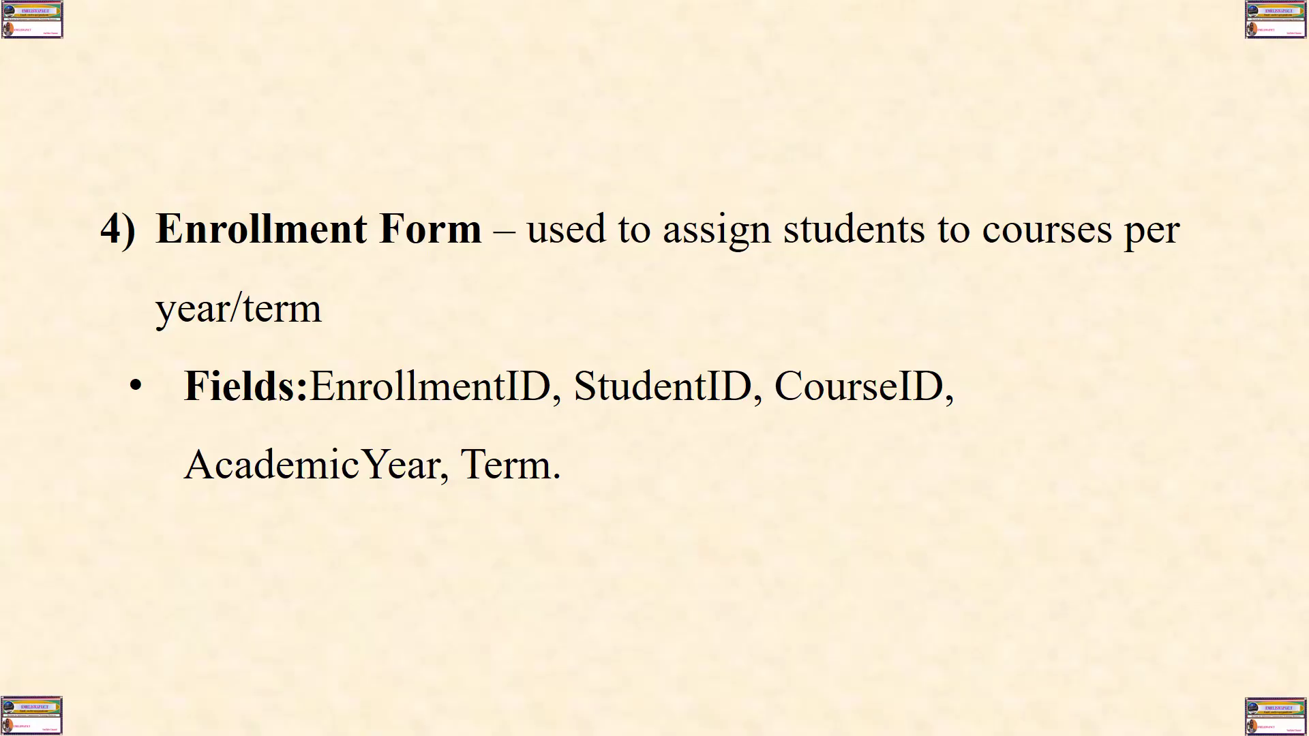
Switch from the slide to Access and start the Form Wizard with all fields of the ENROLLMENTS table selected.
key(super)
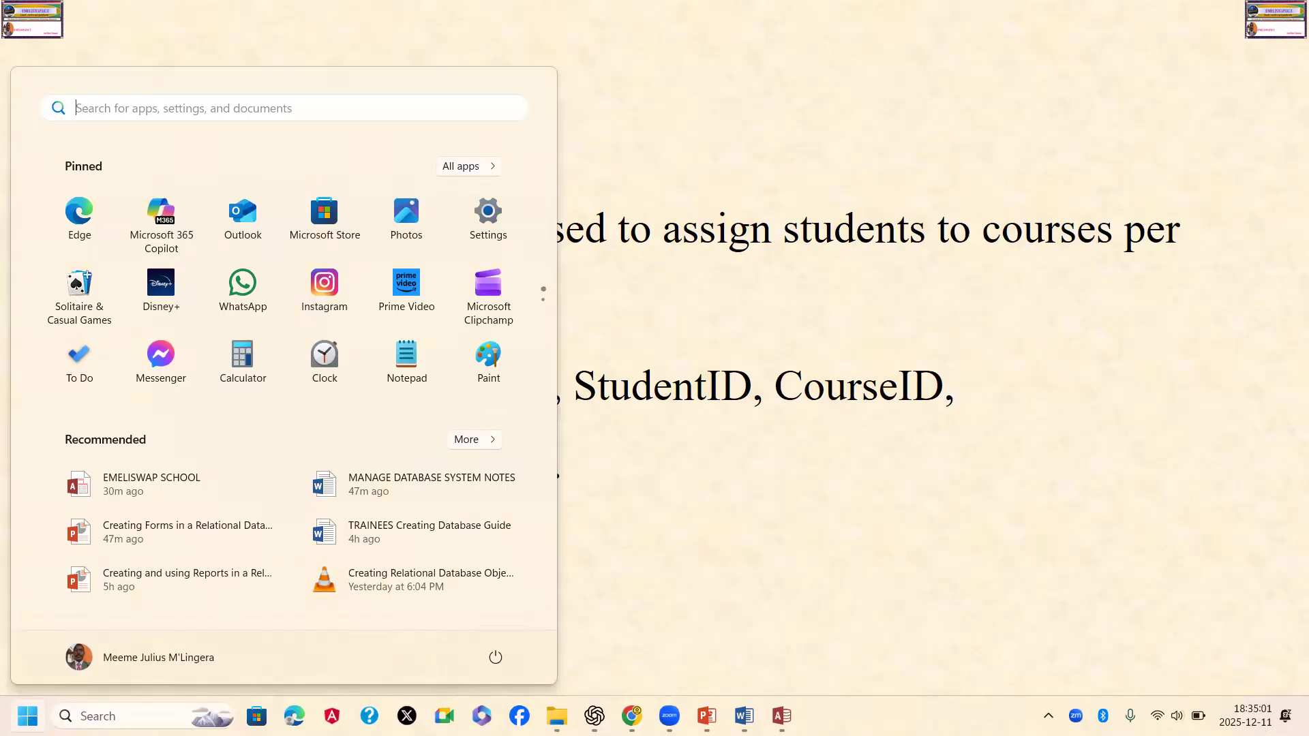
click(782, 716)
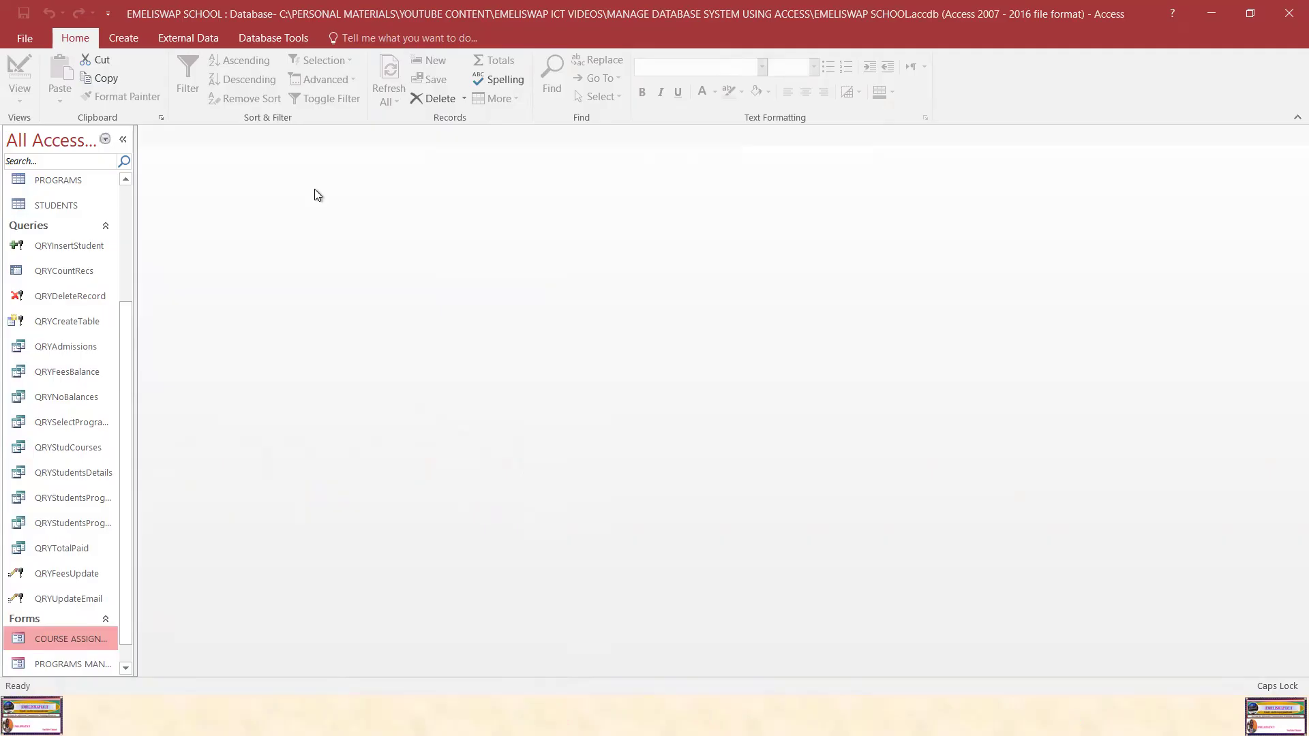
click(127, 44)
click(424, 60)
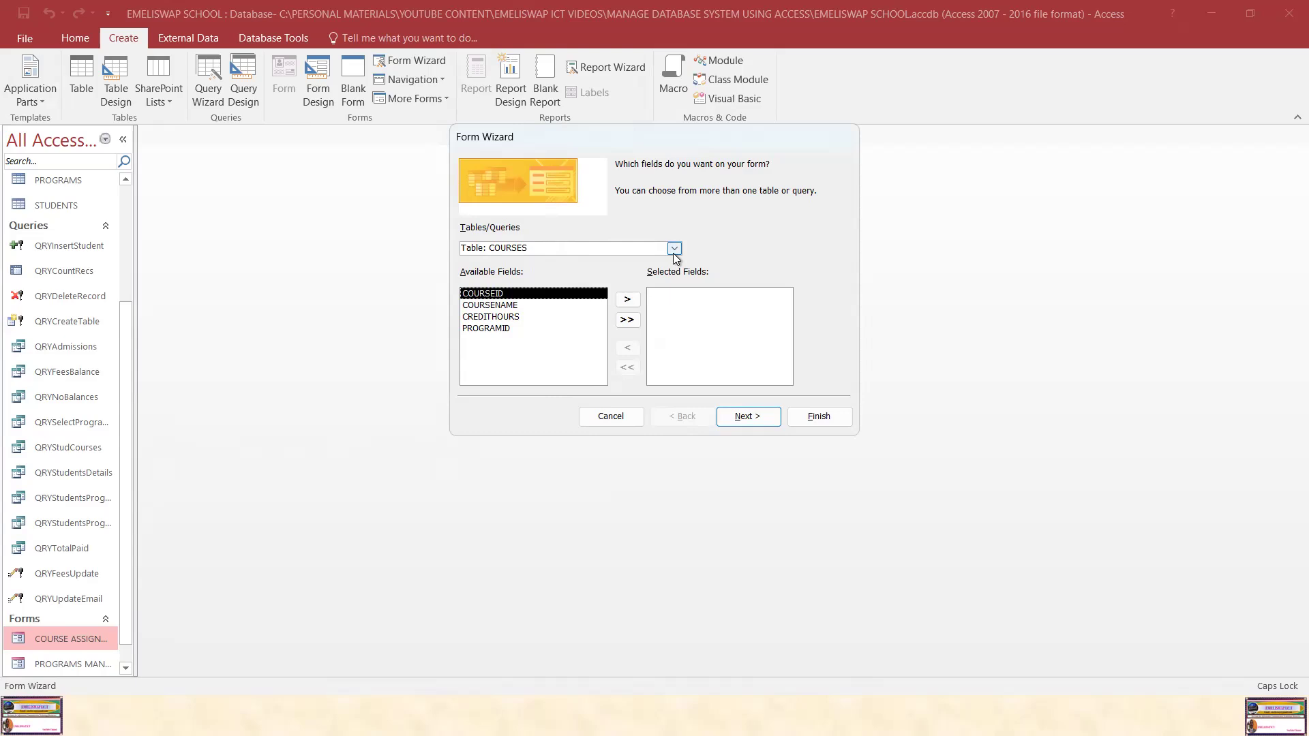
click(674, 249)
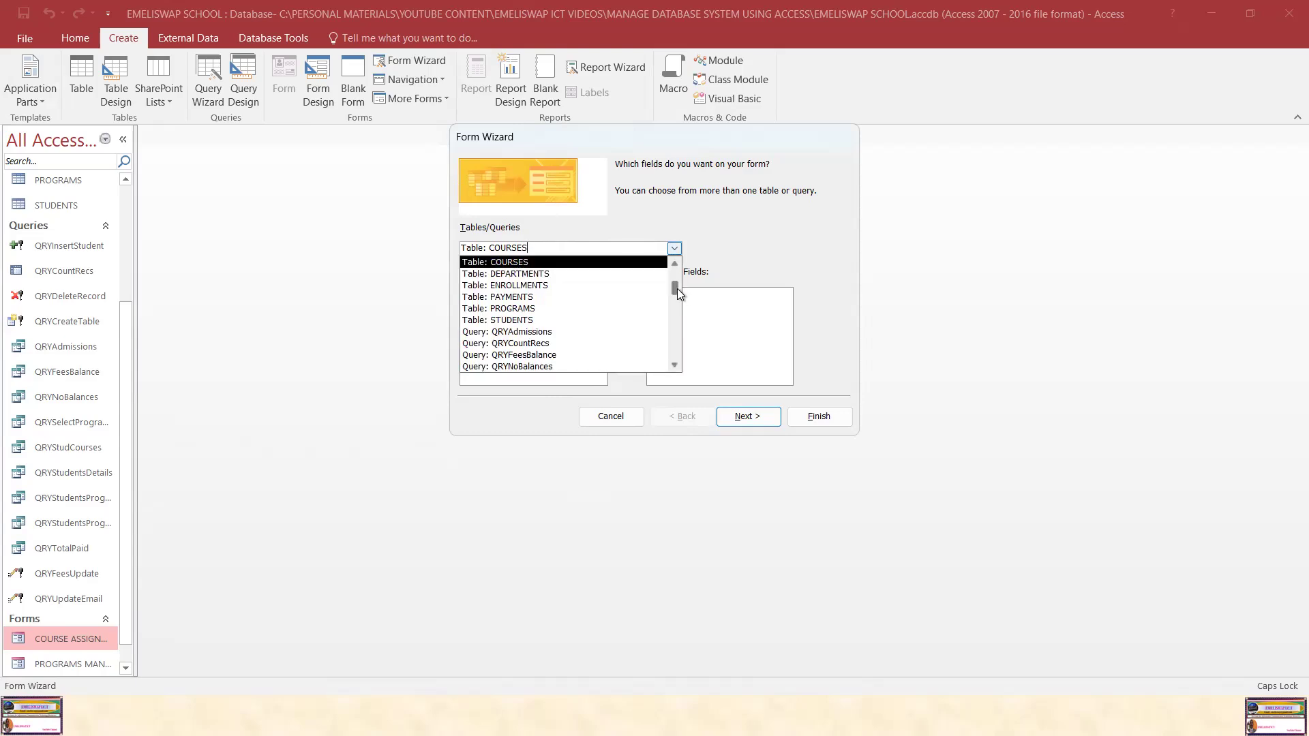
scroll(677, 289, up, 1)
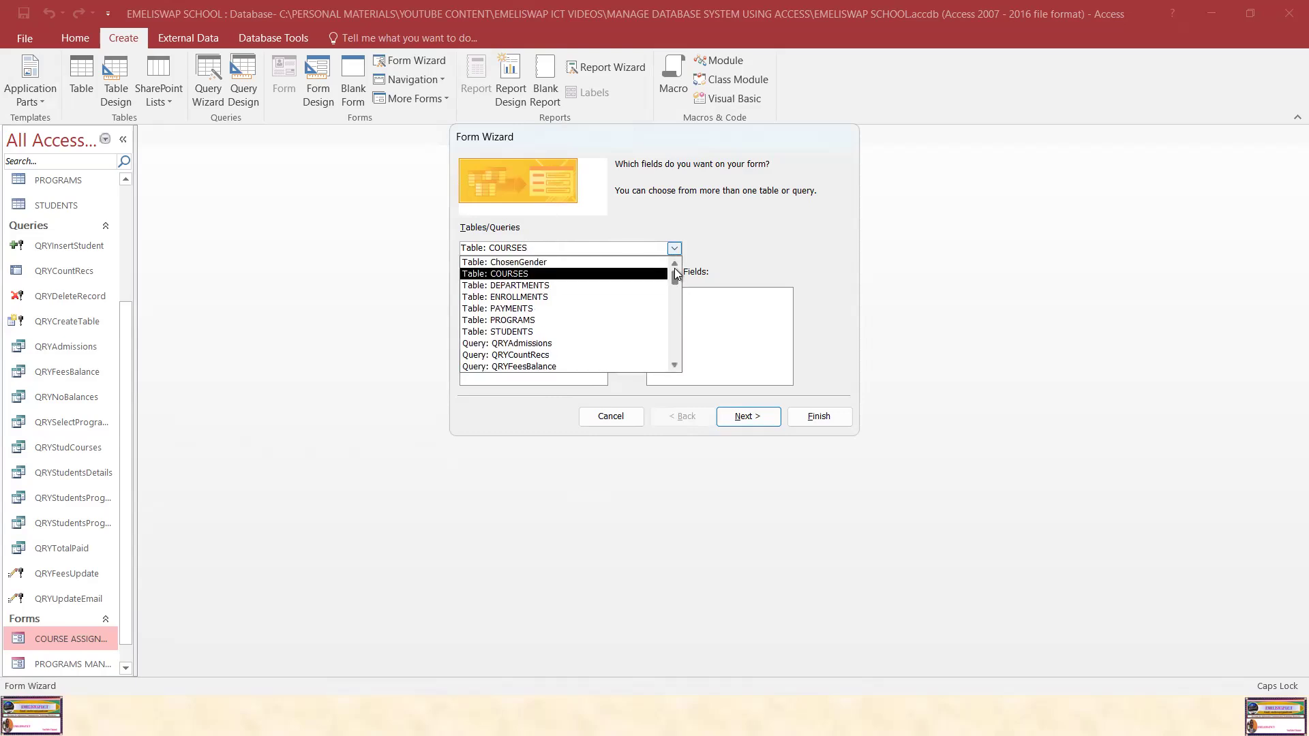
click(541, 297)
click(627, 320)
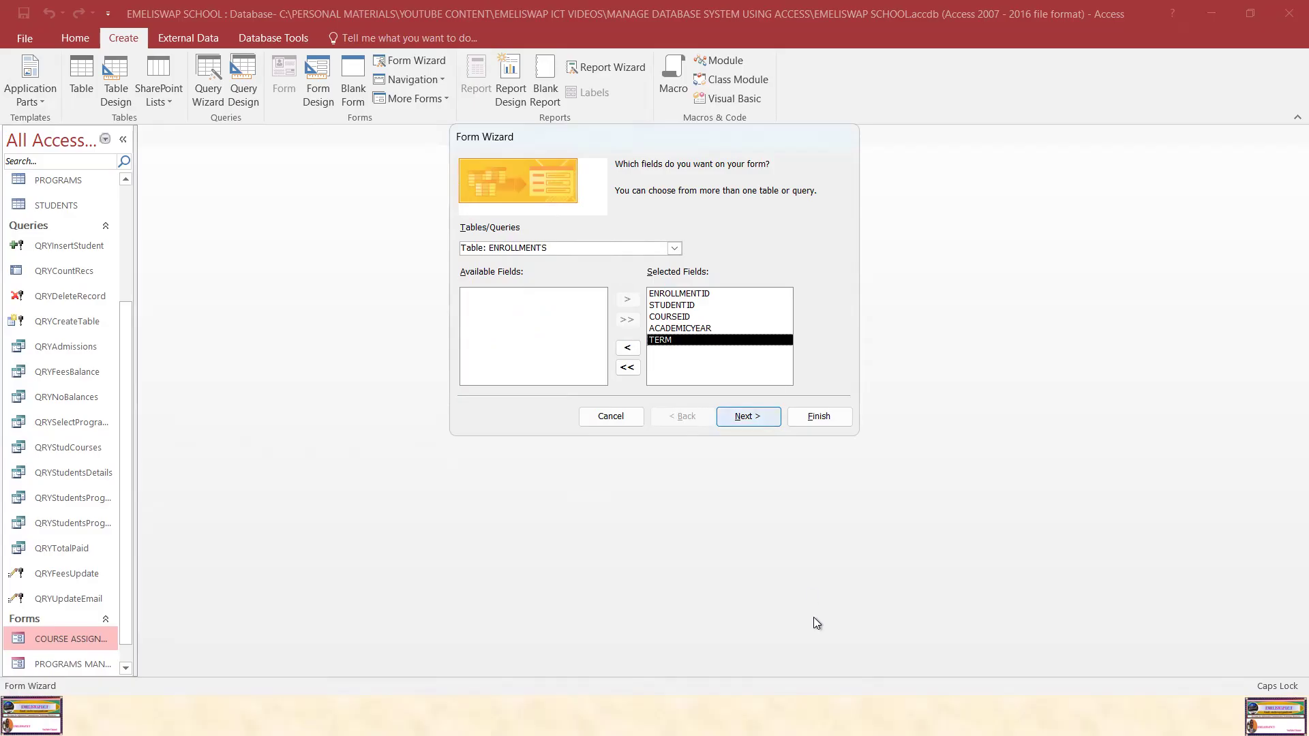
Check the Enrollment Form field list on the slide and return to the Form Wizard in Access.
key(alt+Tab)
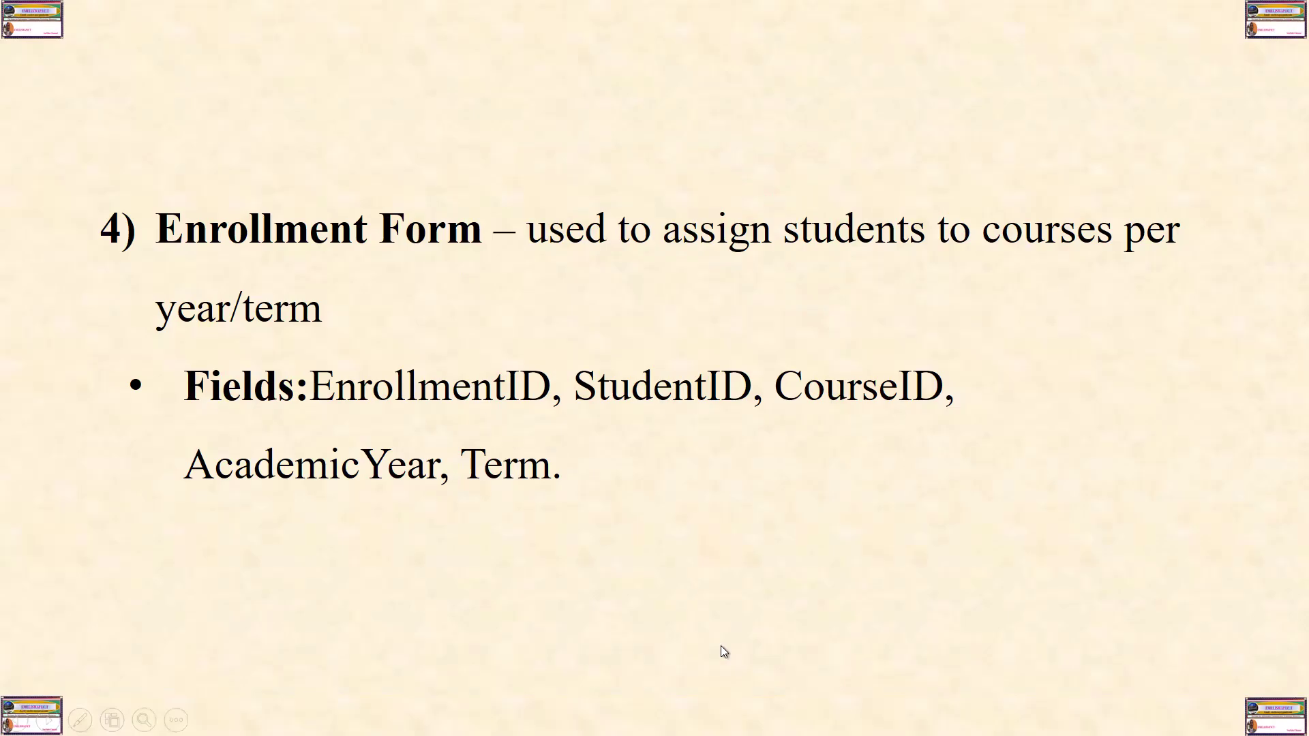
key(super)
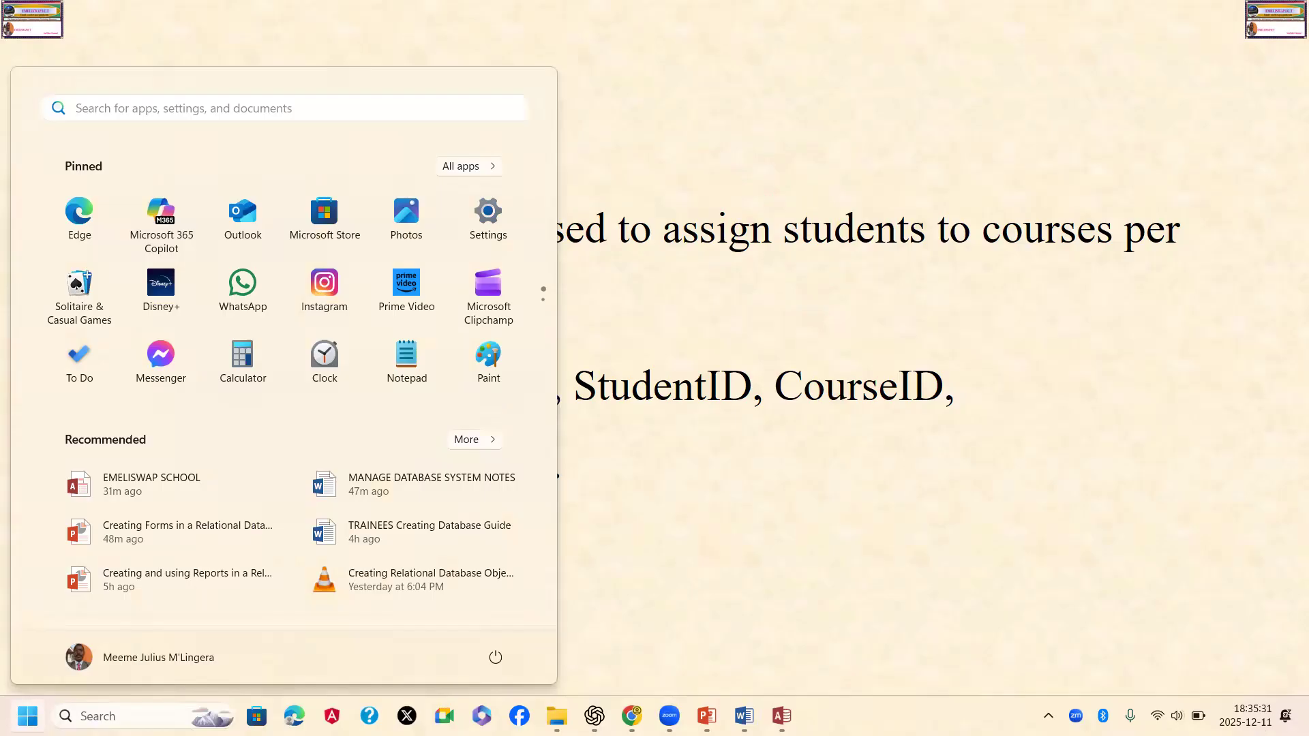
key(alt+Tab)
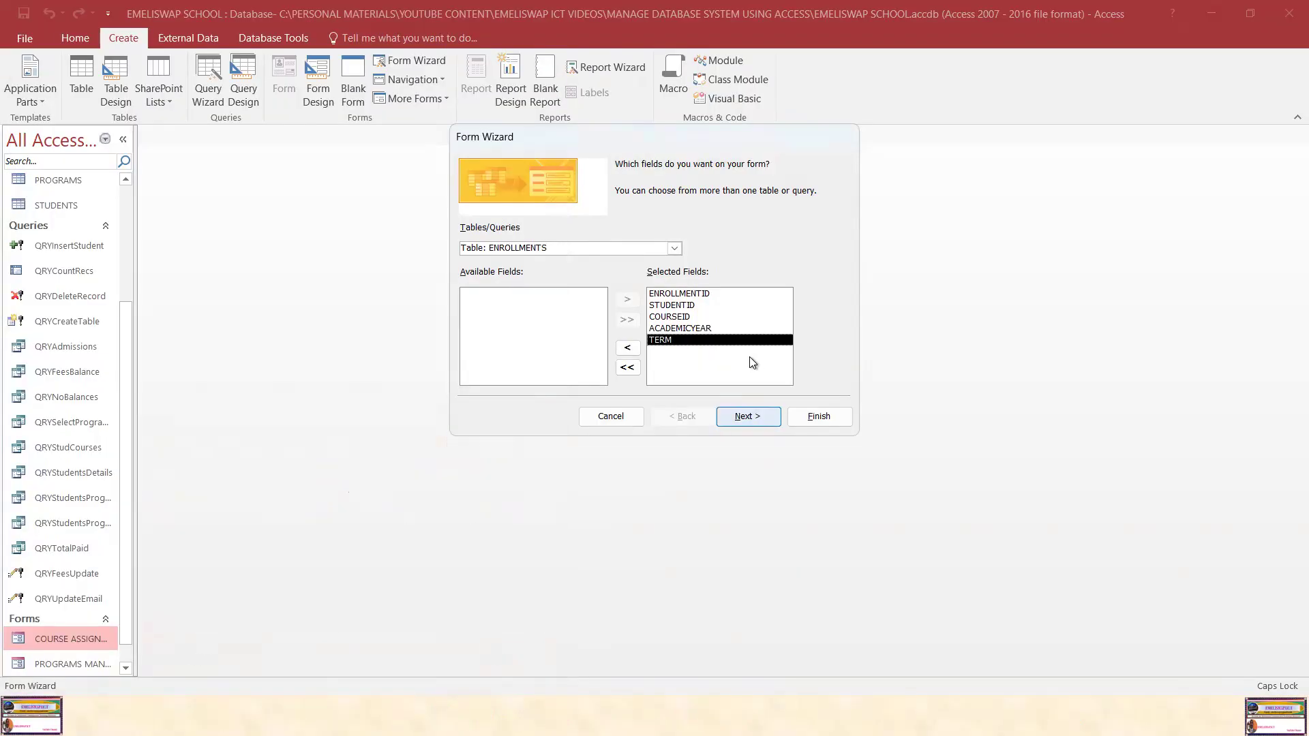
Choose the Tabular layout, keep the title ENROLLMENTS, and finish the wizard with the form opened for viewing.
click(746, 418)
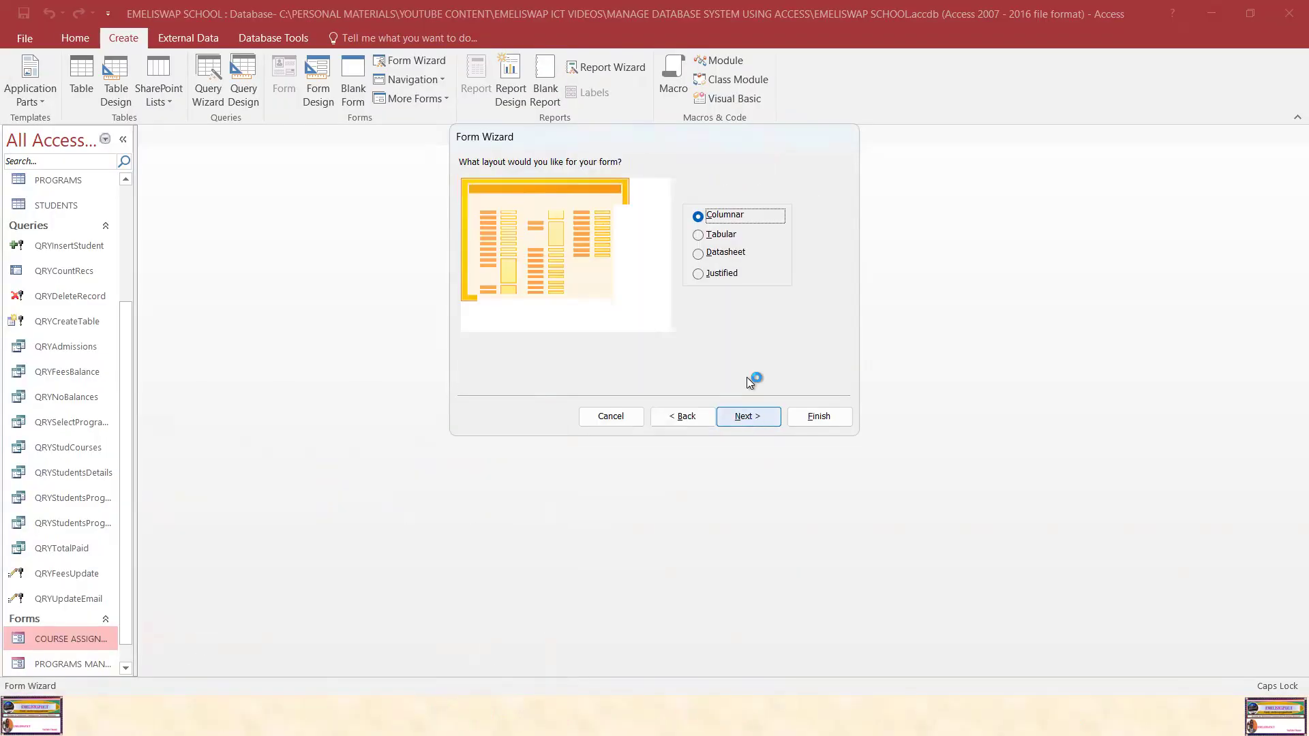
click(714, 237)
click(766, 418)
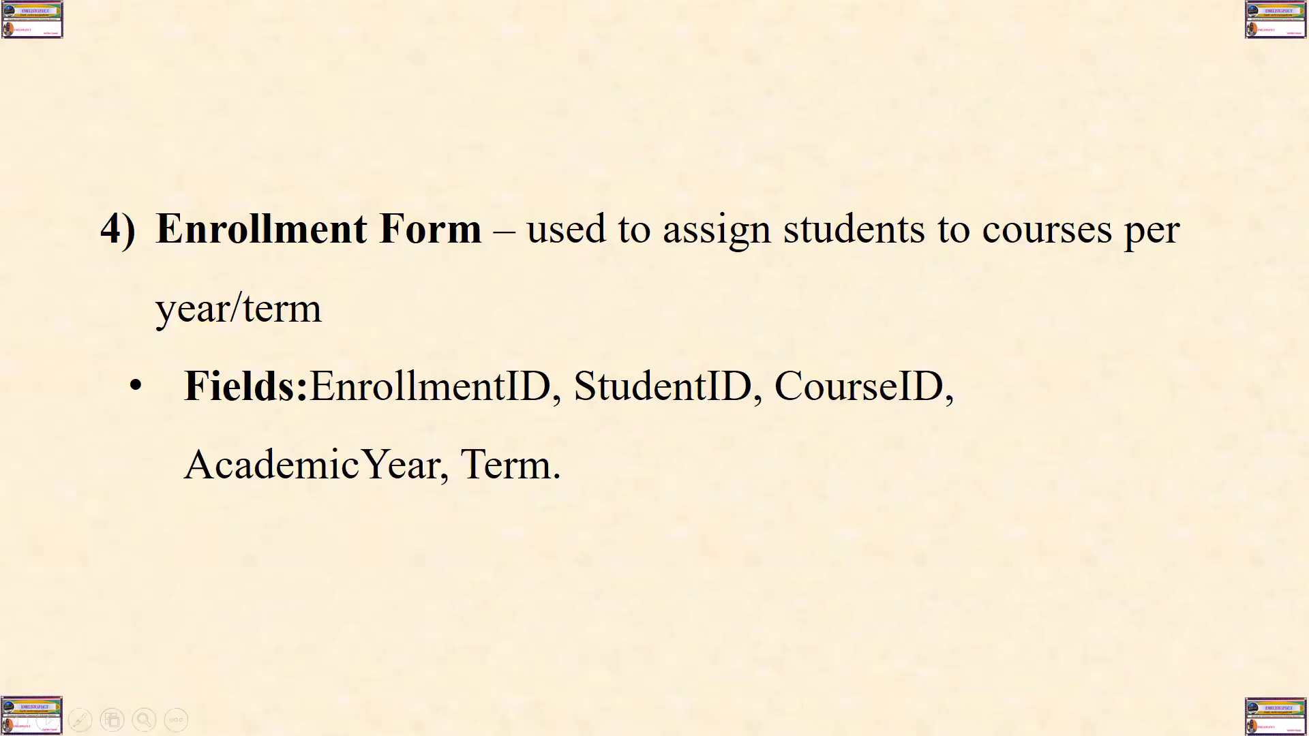
key(super)
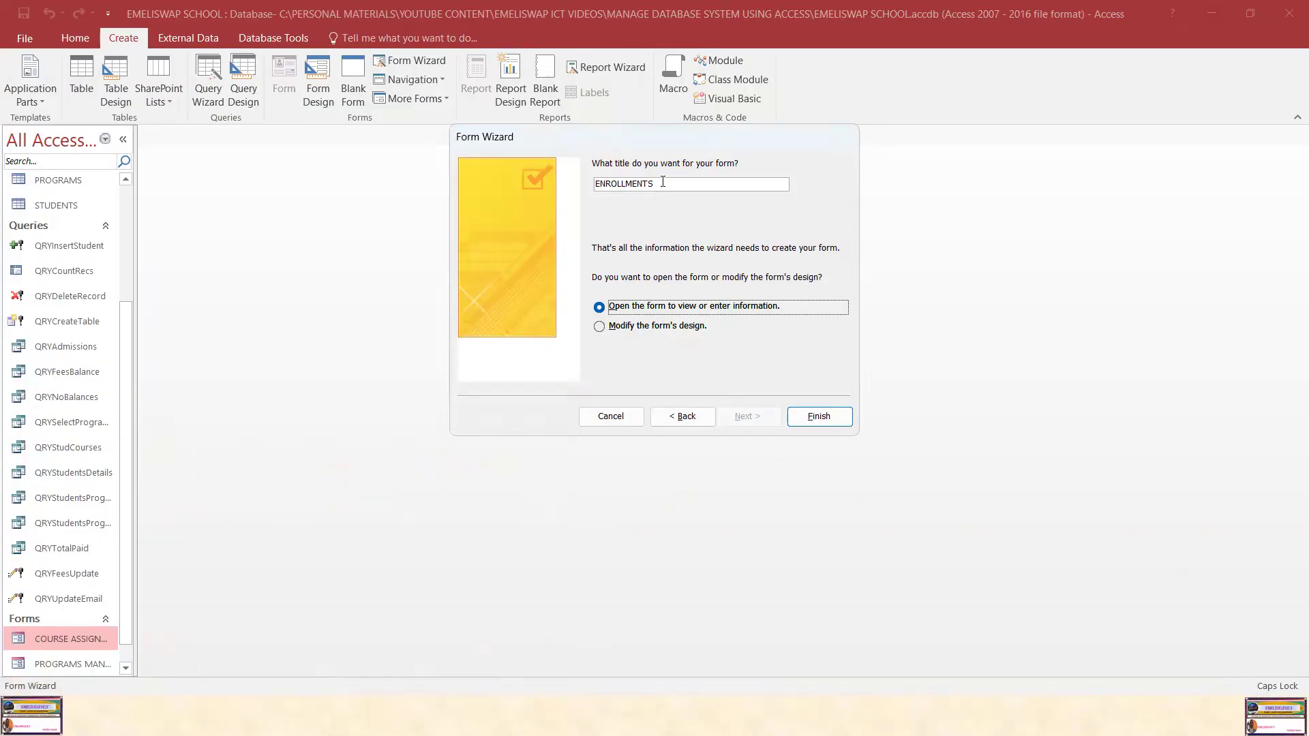
click(663, 182)
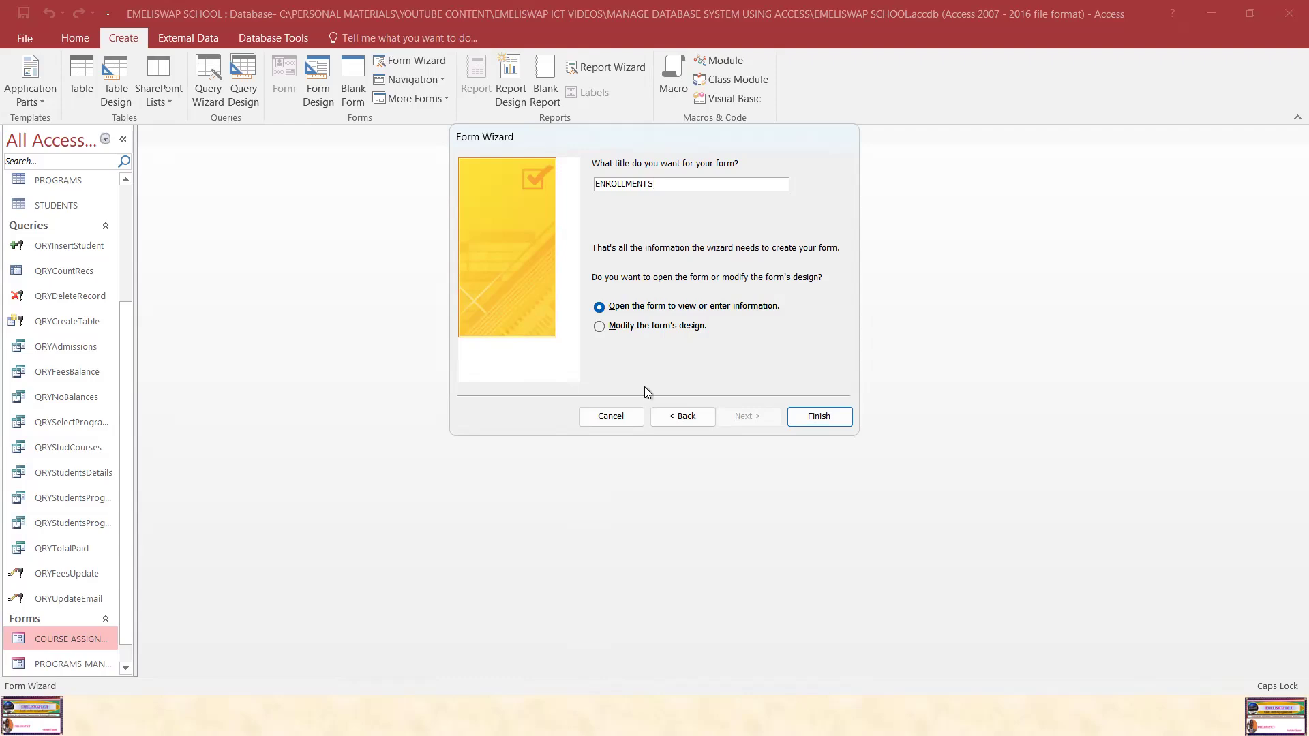
click(650, 304)
click(821, 416)
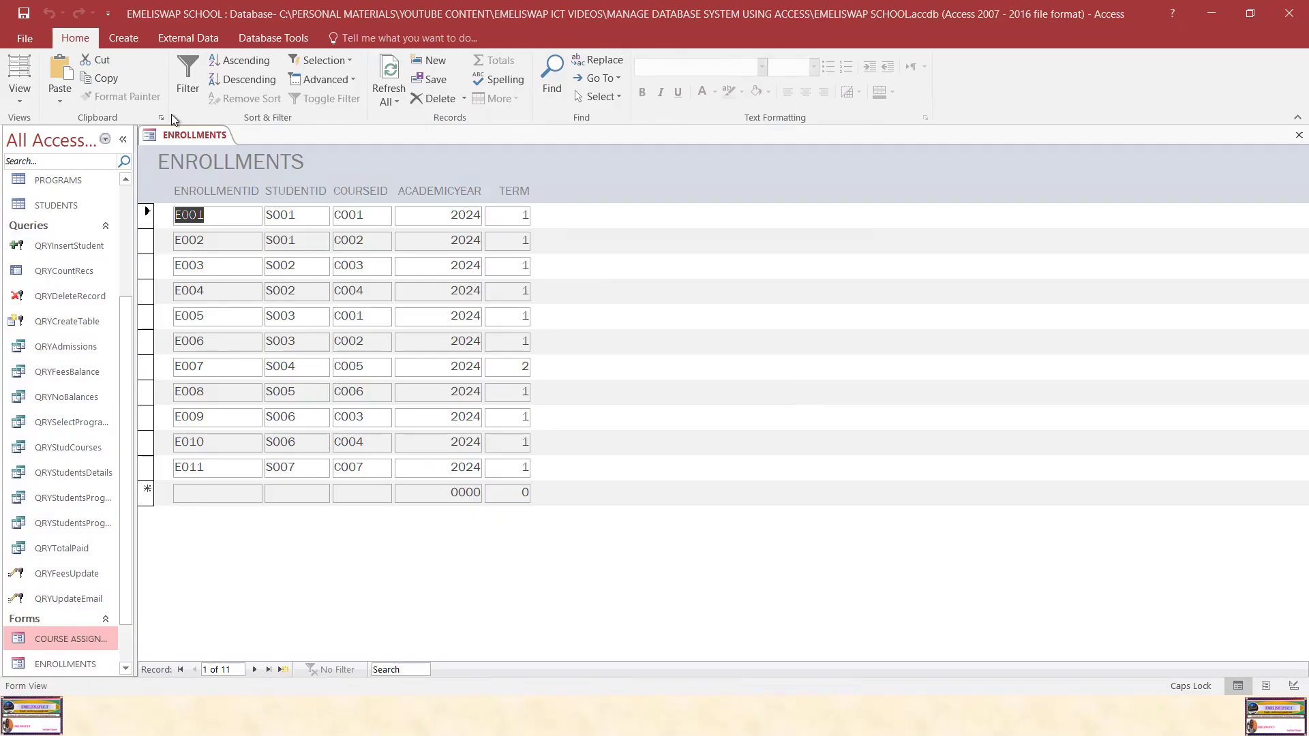
Close the ENROLLMENTS form and reopen it in Design View.
right_click(175, 133)
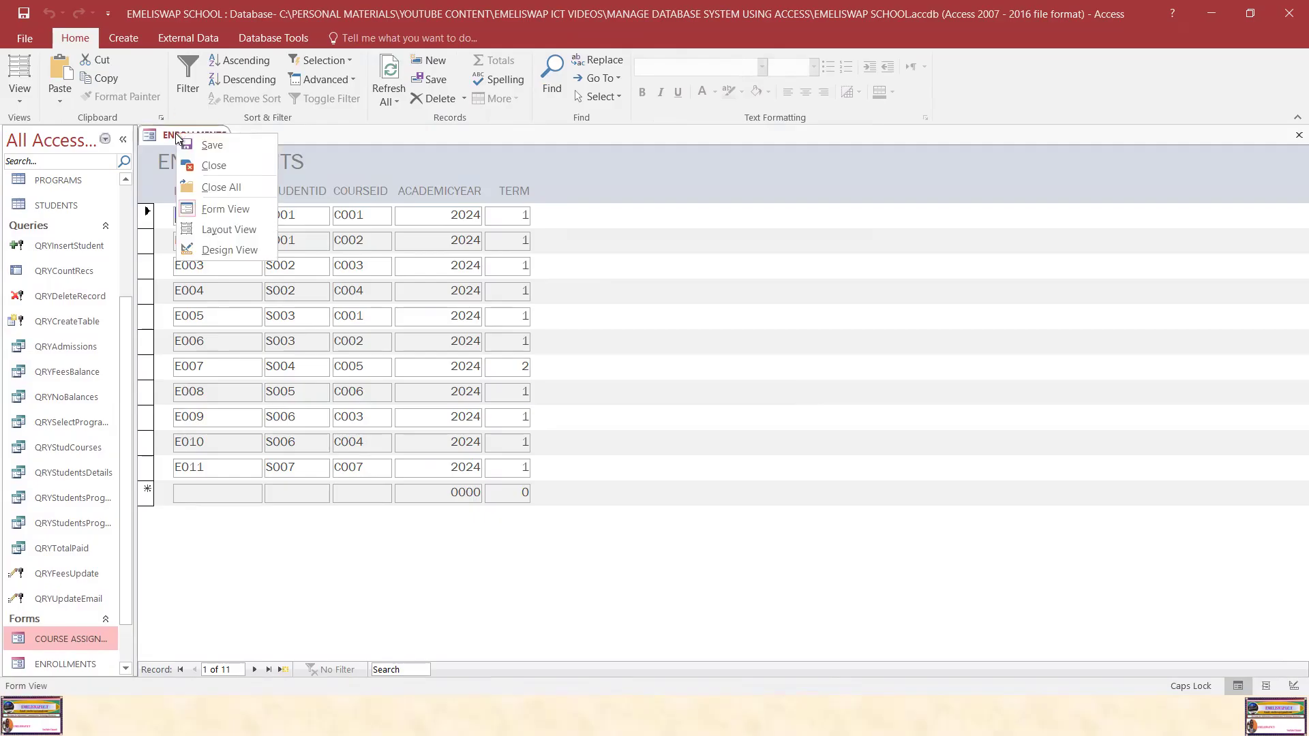
click(206, 167)
scroll(111, 615, down, 1)
click(57, 614)
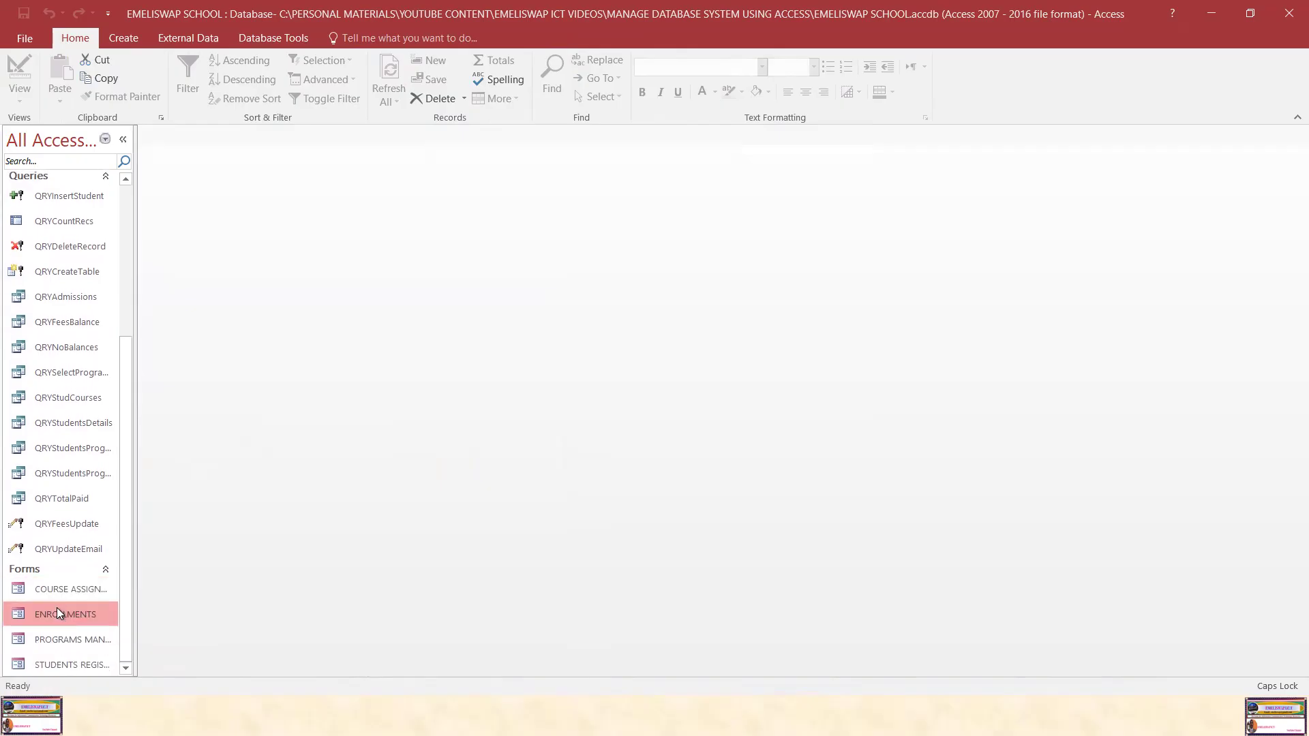
right_click(59, 615)
click(133, 436)
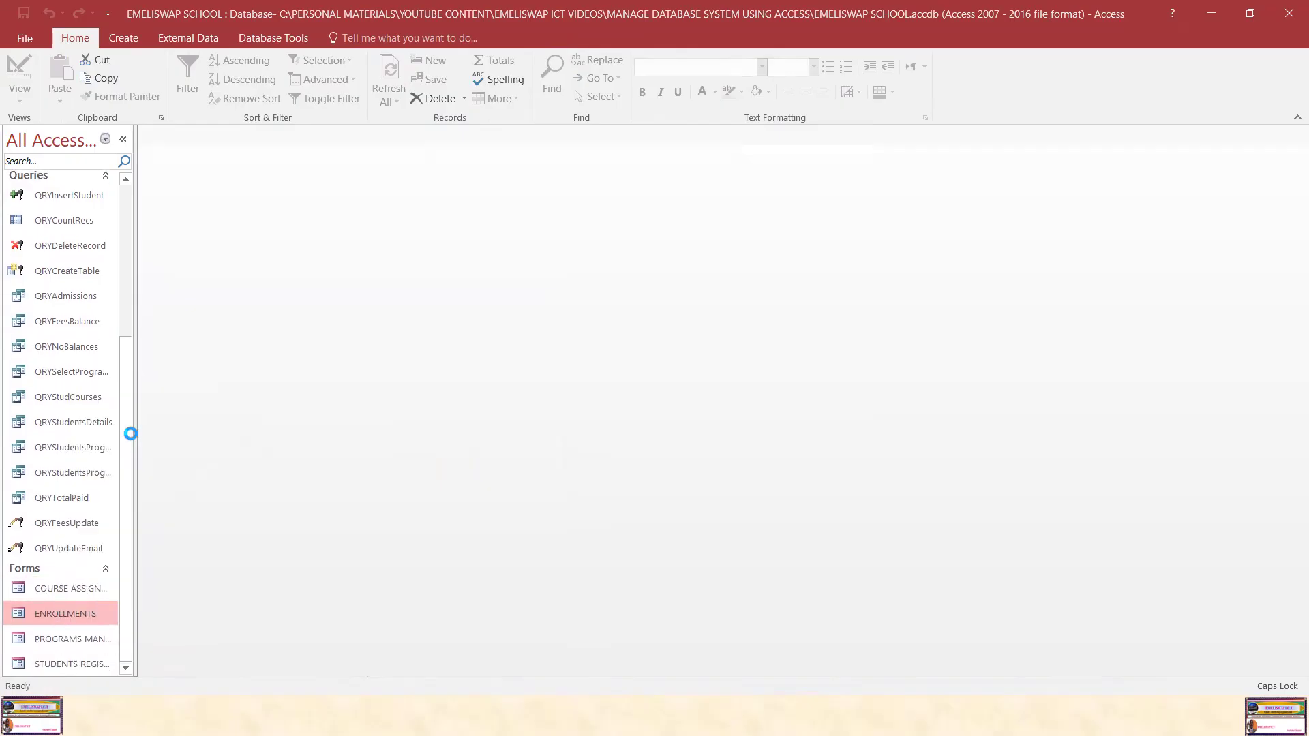
Format the ENROLLMENTS title in the Form Header as bold, underlined and dark red.
click(233, 197)
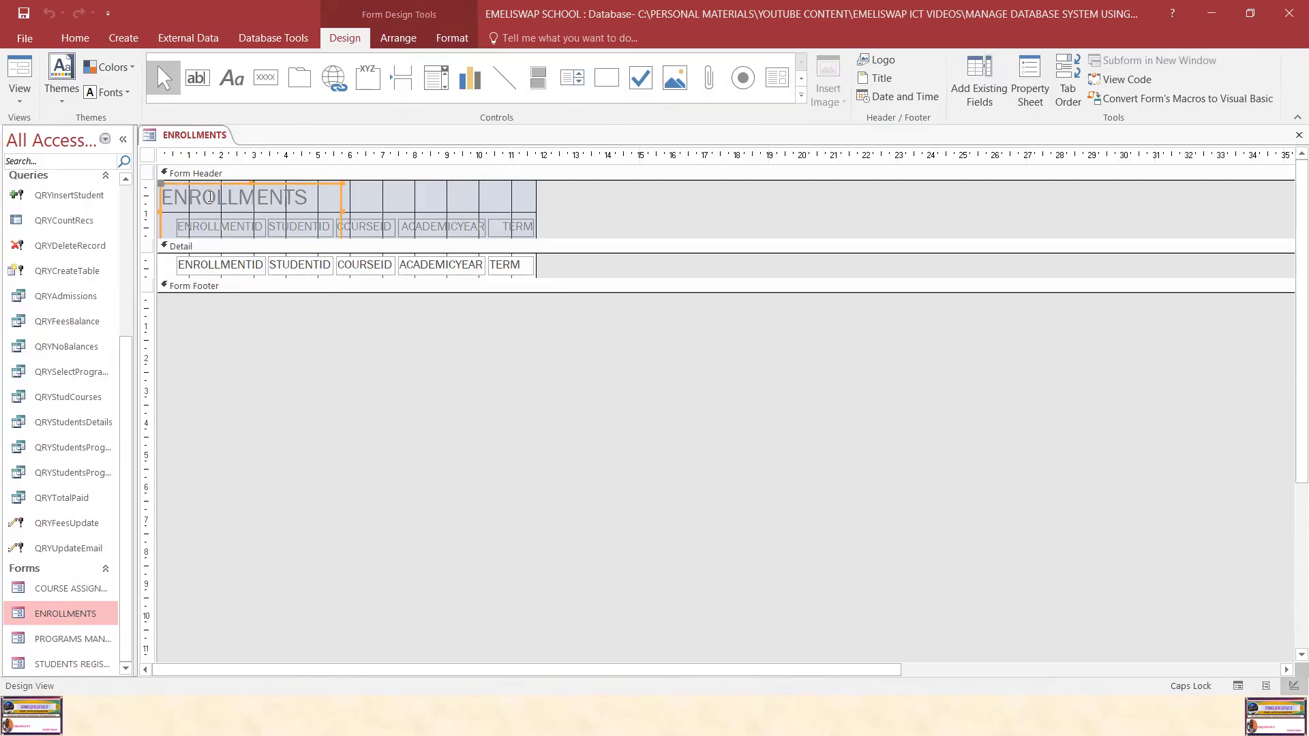
drag(166, 199, 307, 199)
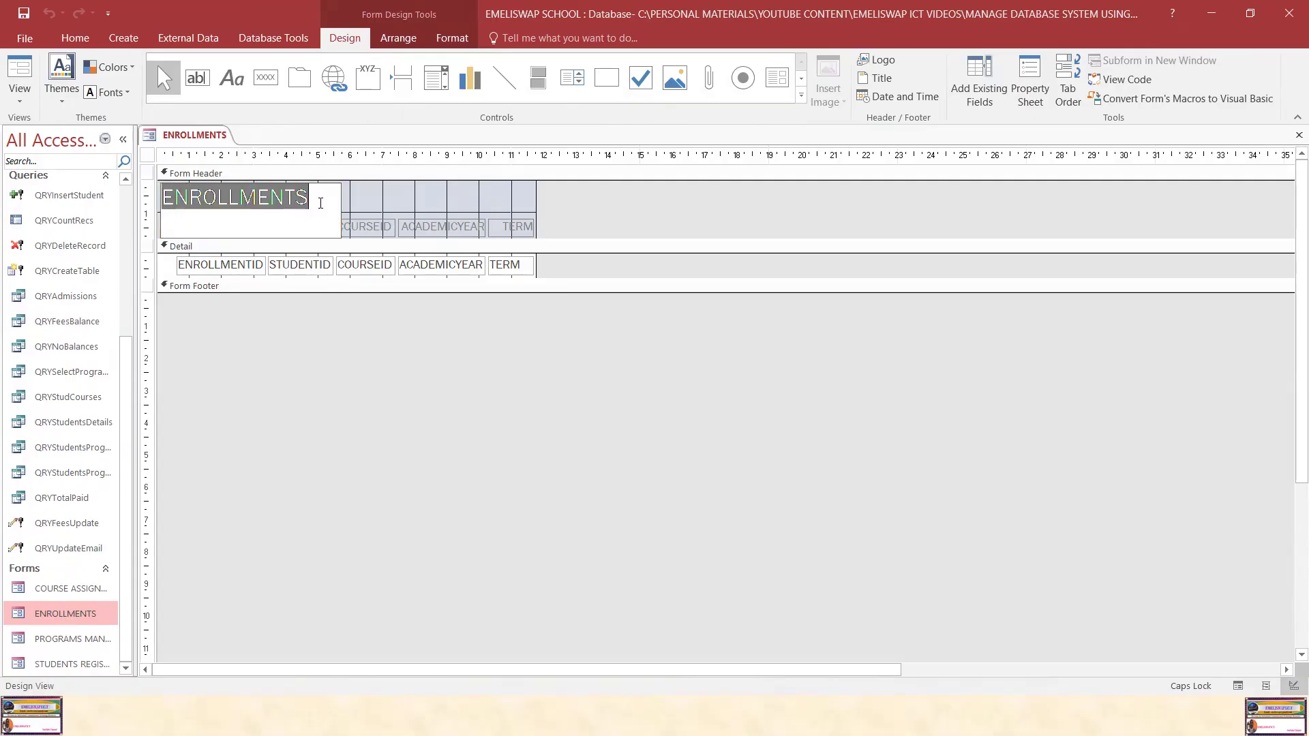
click(75, 37)
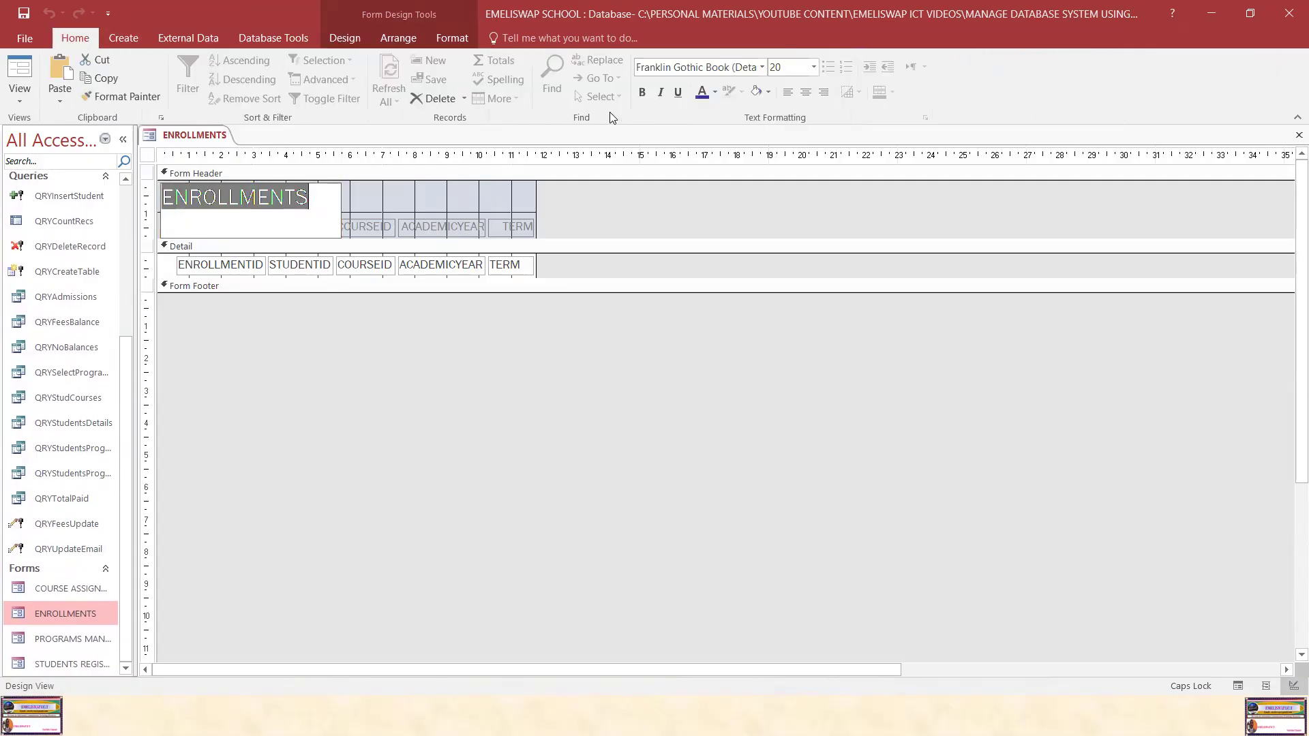
click(643, 92)
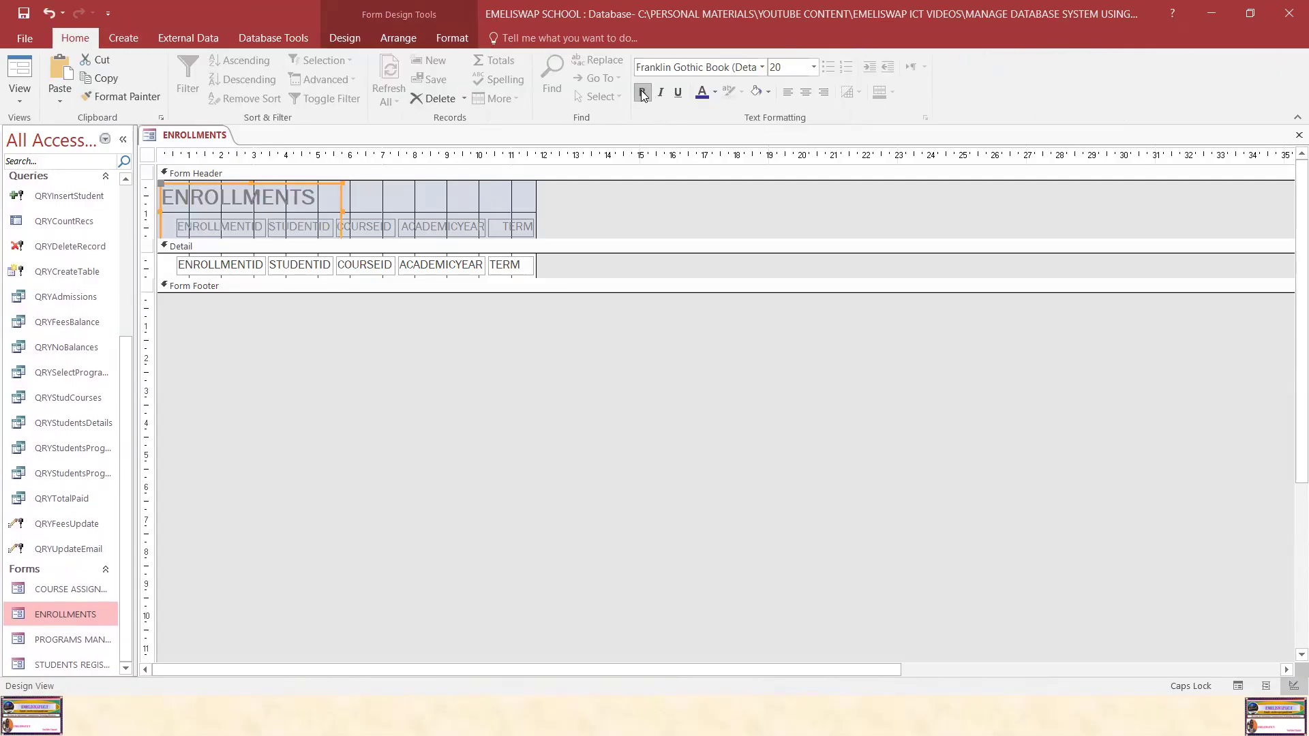
click(679, 95)
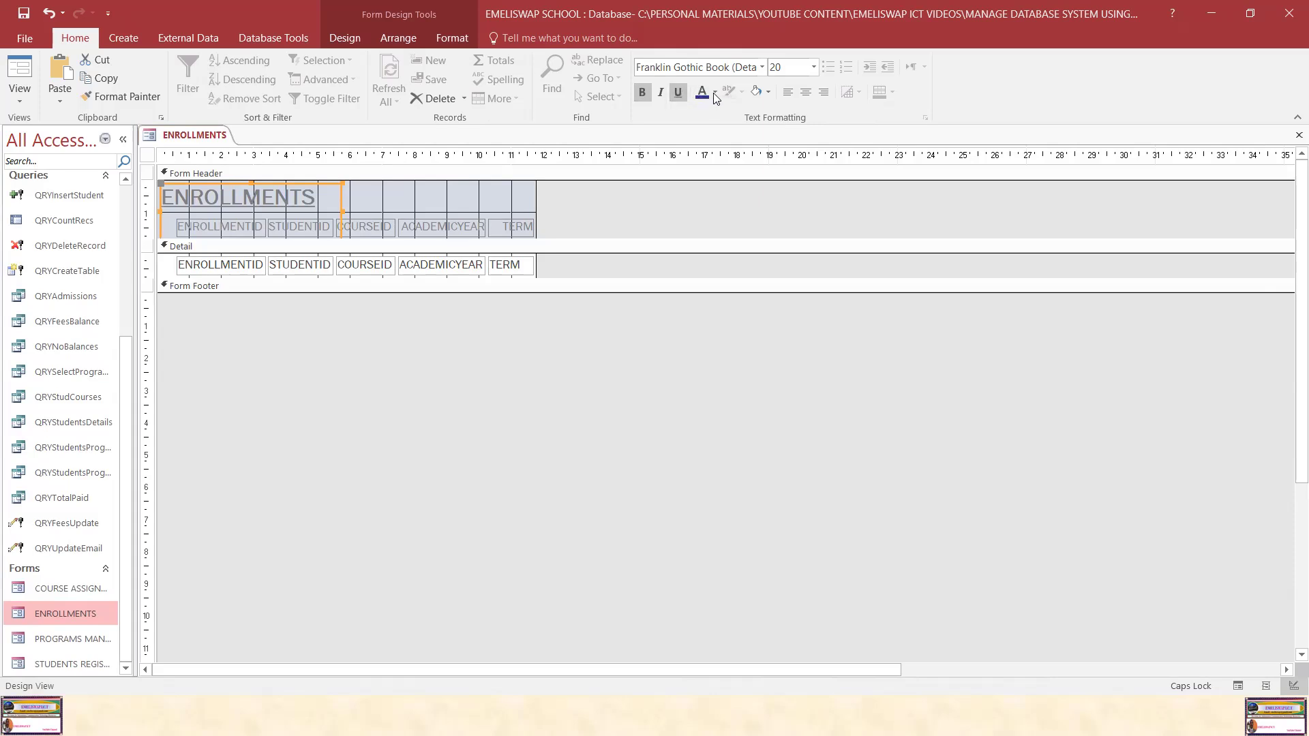
click(713, 97)
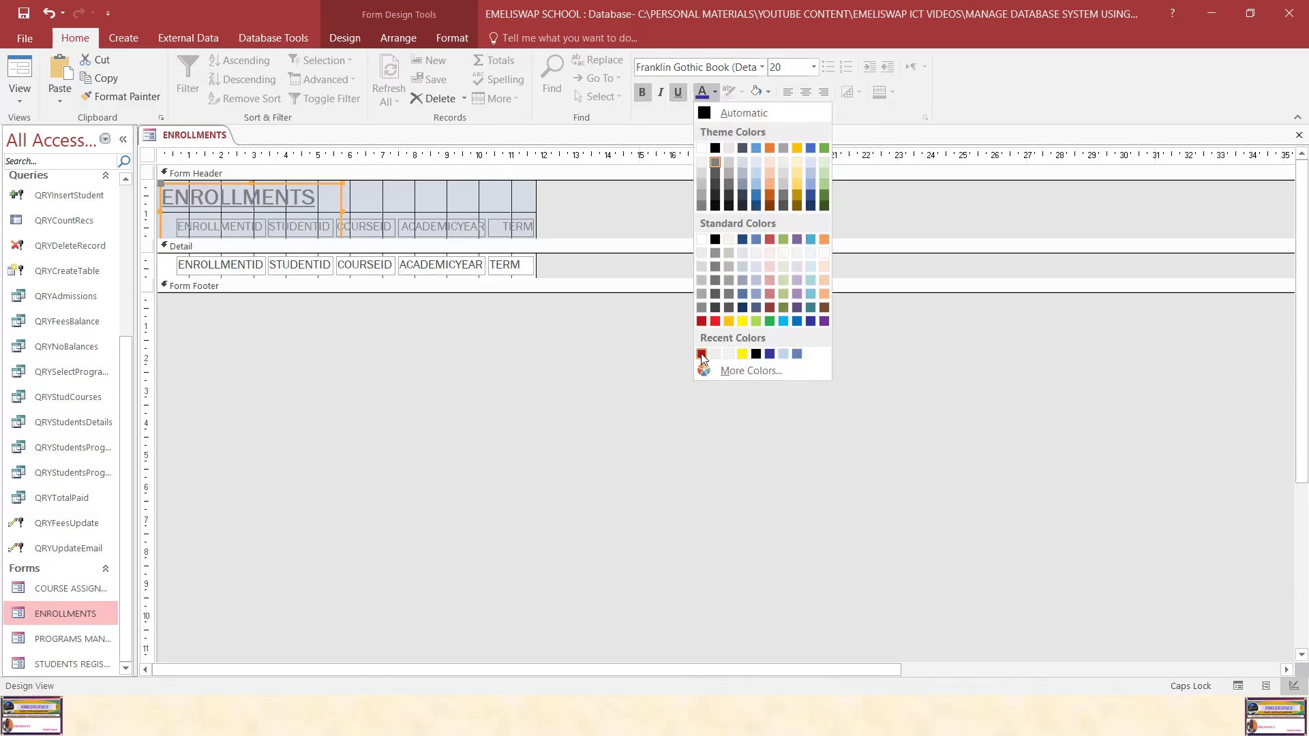
click(702, 355)
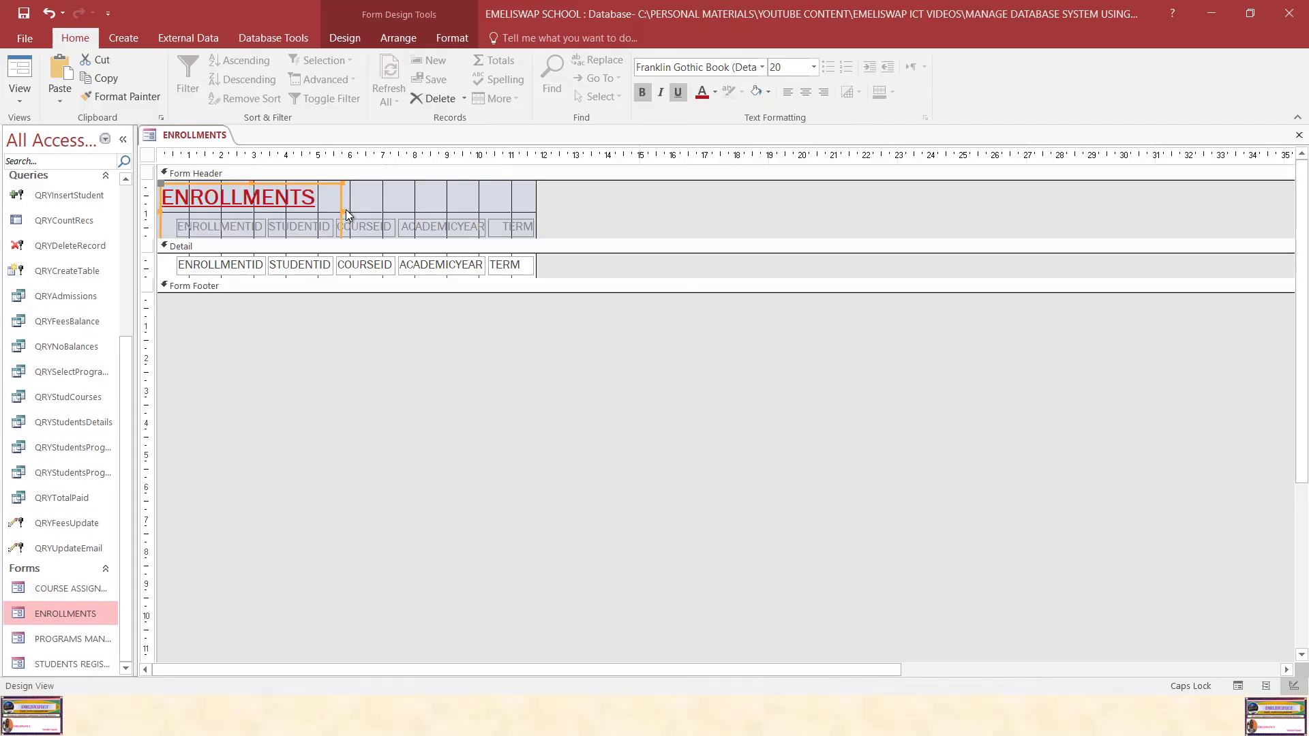
Move the ENROLLMENTS title toward the middle of the Form Header, starting at about 2.4 on the horizontal ruler.
drag(341, 203, 403, 207)
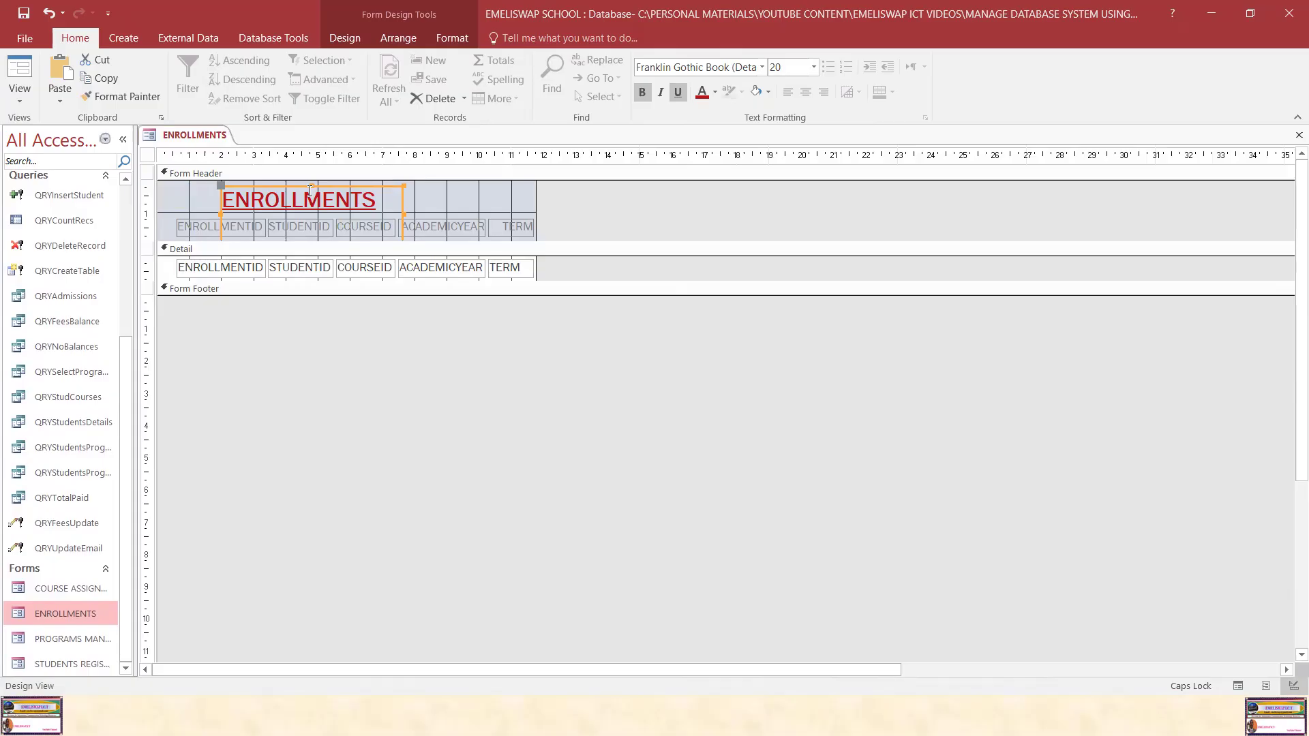
mouse_move(310, 186)
mouse_down()
mouse_move(318, 208)
mouse_move(328, 186)
mouse_up()
click(320, 195)
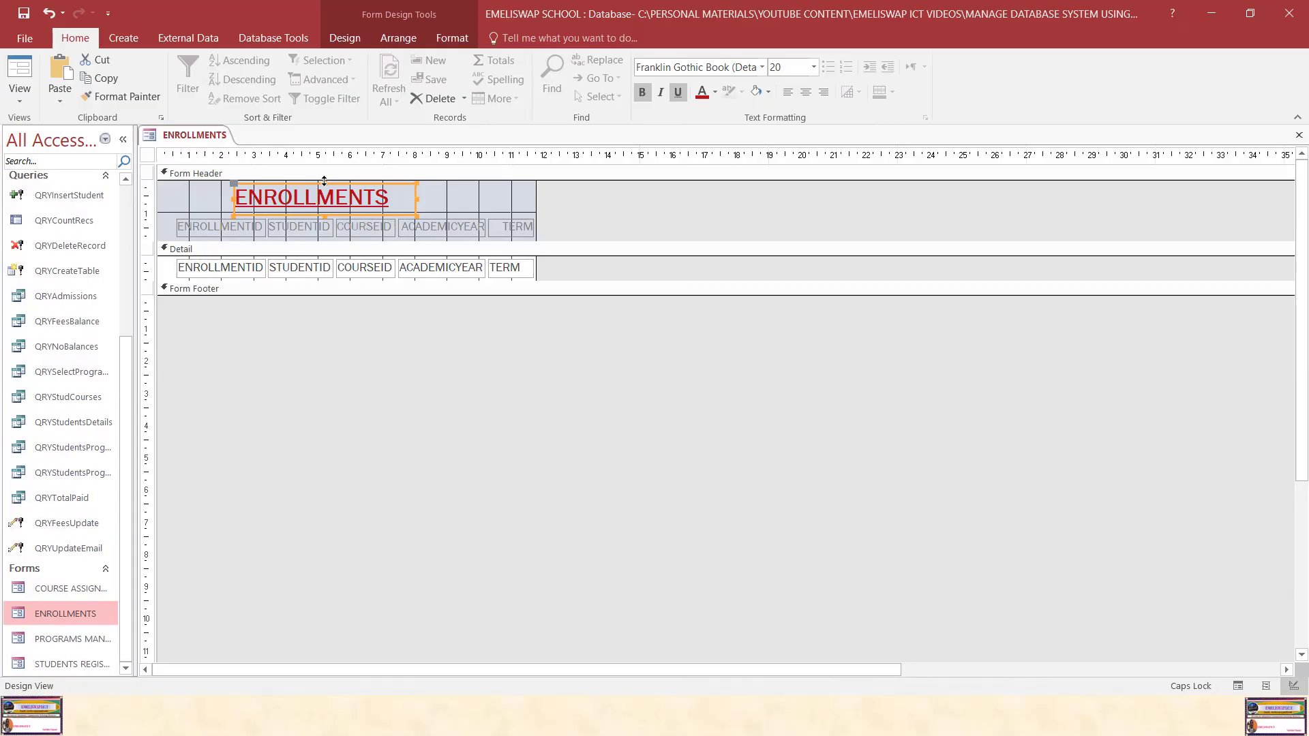
click(428, 198)
click(411, 201)
click(415, 197)
click(415, 197)
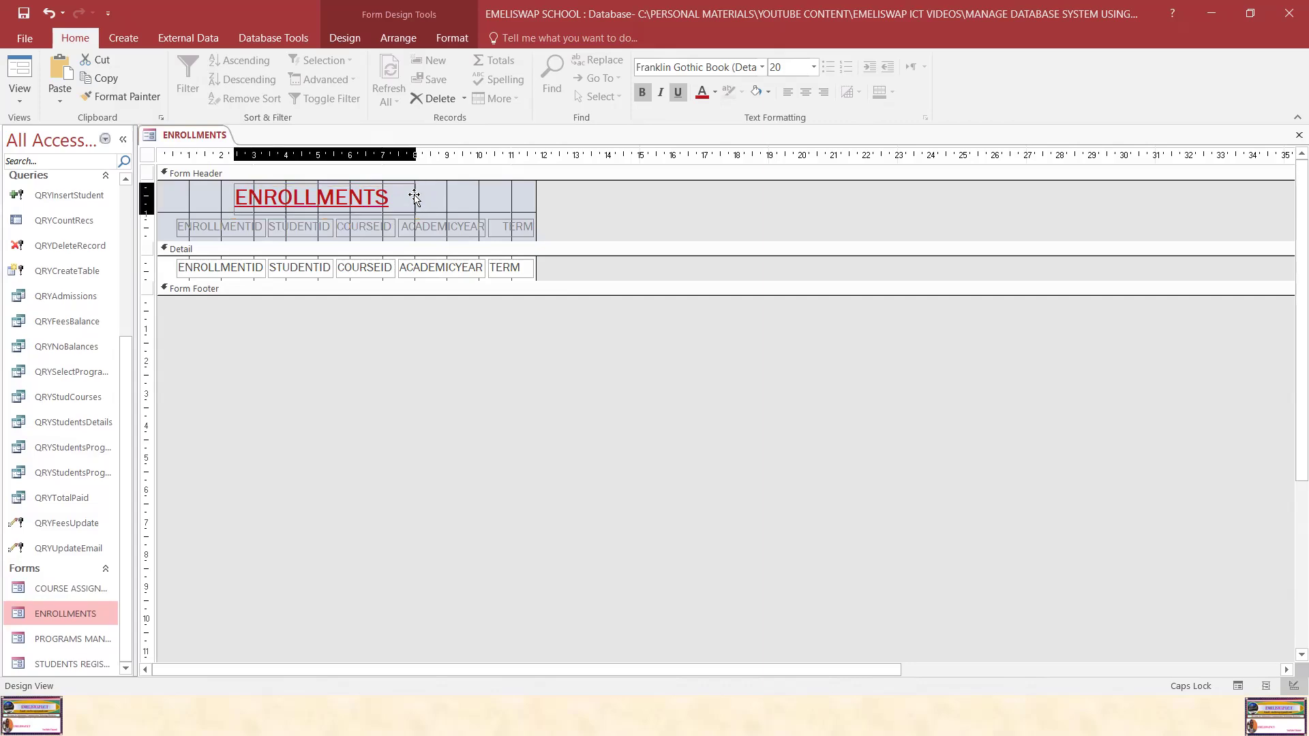
click(414, 197)
click(459, 201)
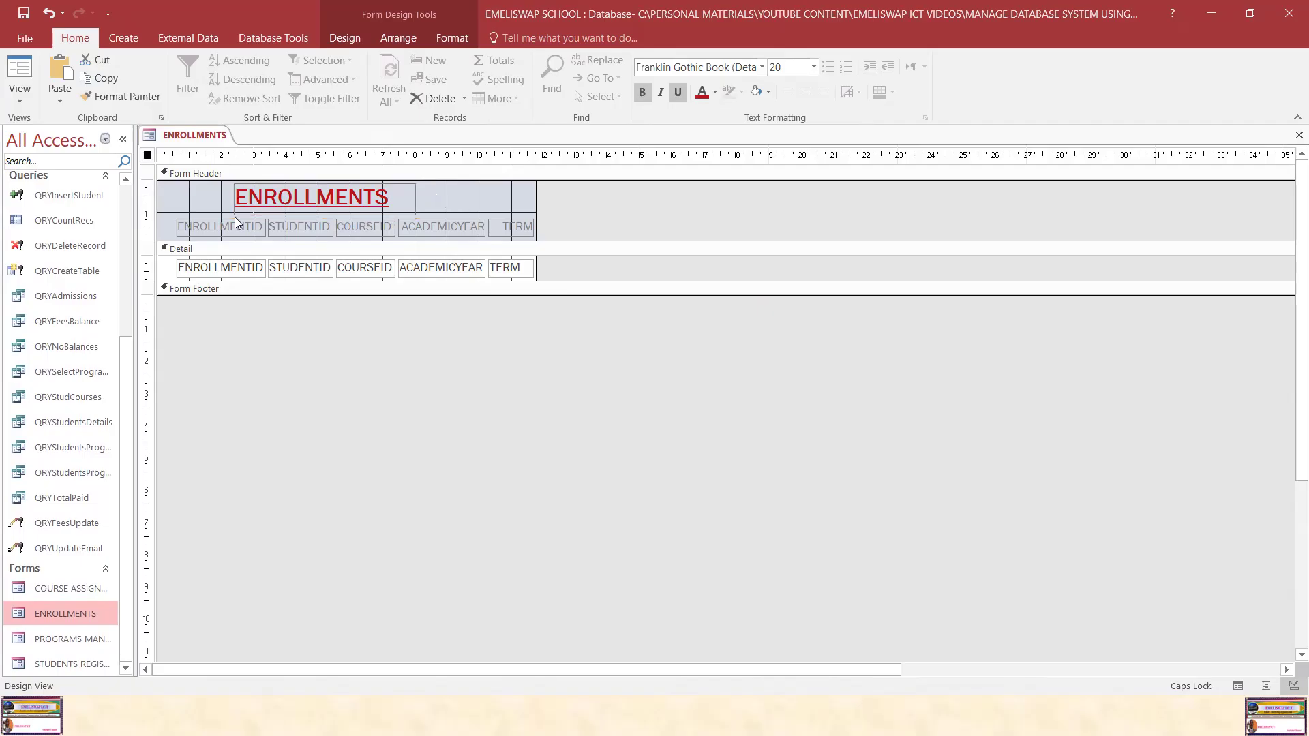
Format all five column heading labels in the Form Header as bold, underlined and dark blue.
click(242, 225)
shift+click(298, 227)
shift+click(367, 227)
shift+click(427, 228)
shift+click(513, 227)
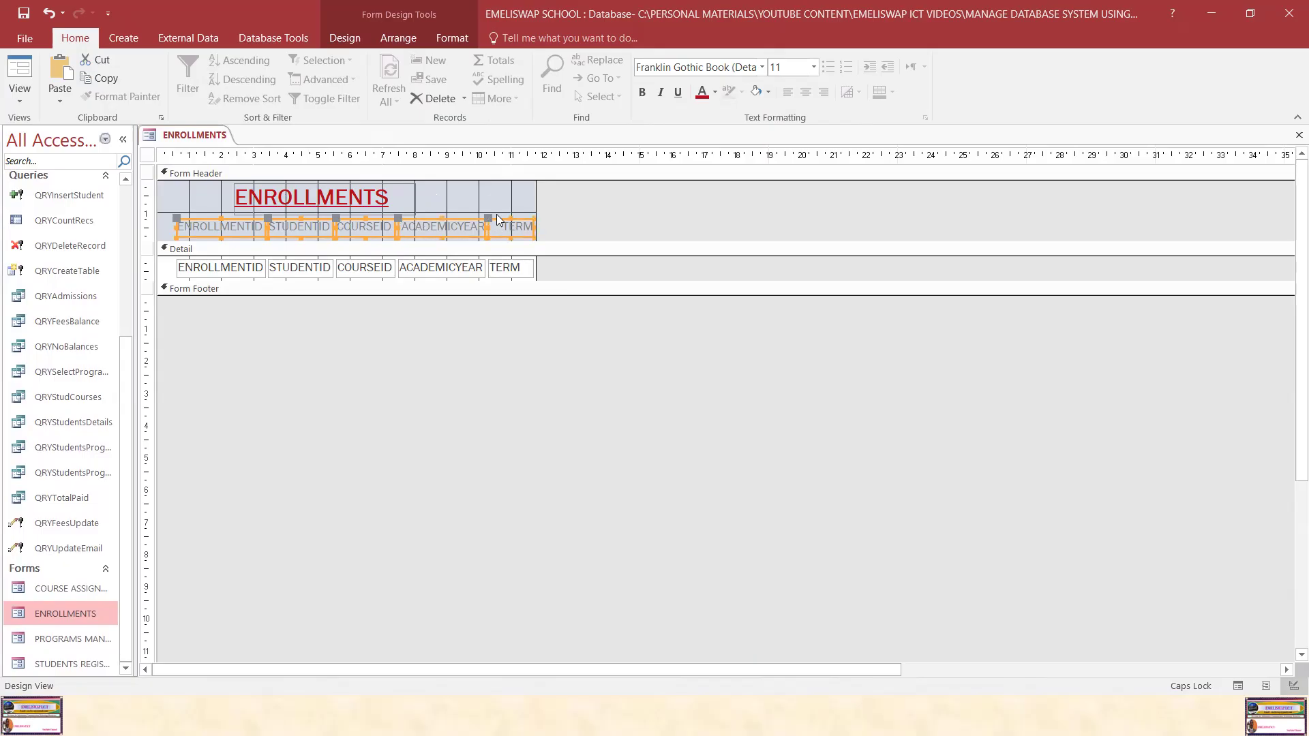
click(643, 91)
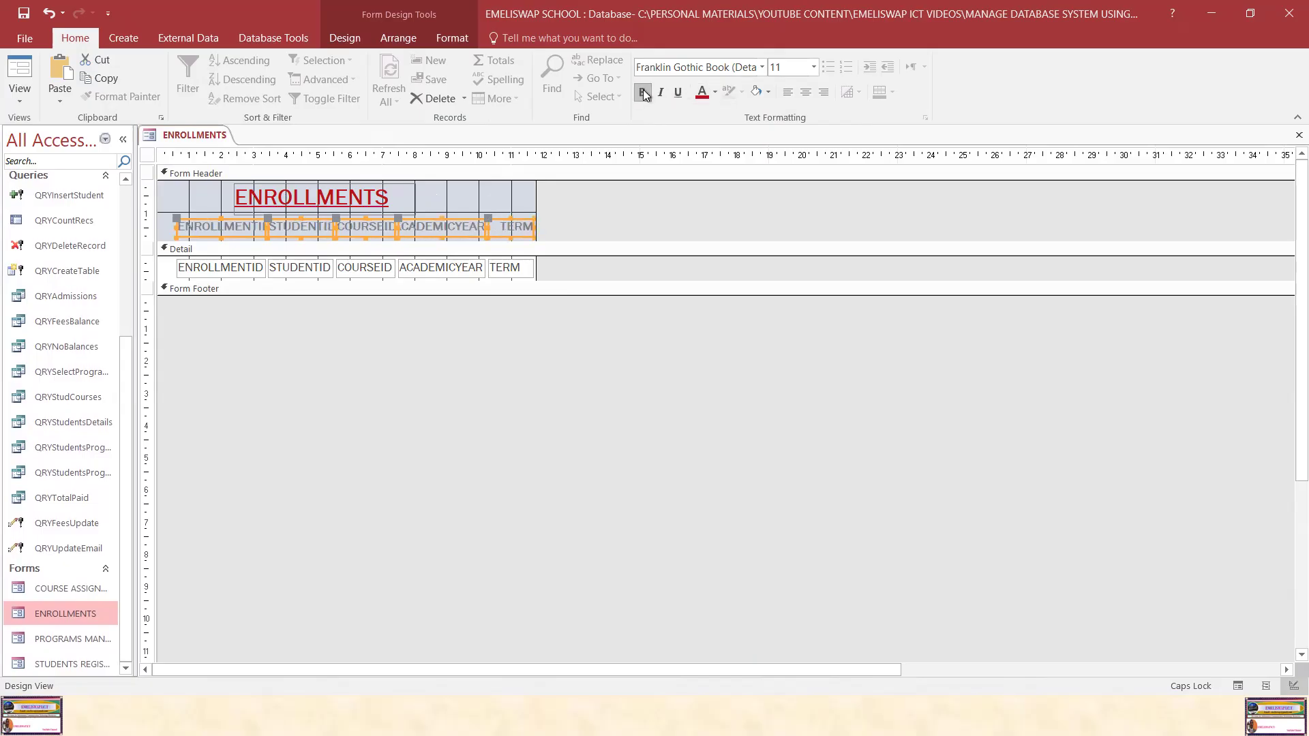
click(685, 95)
click(714, 91)
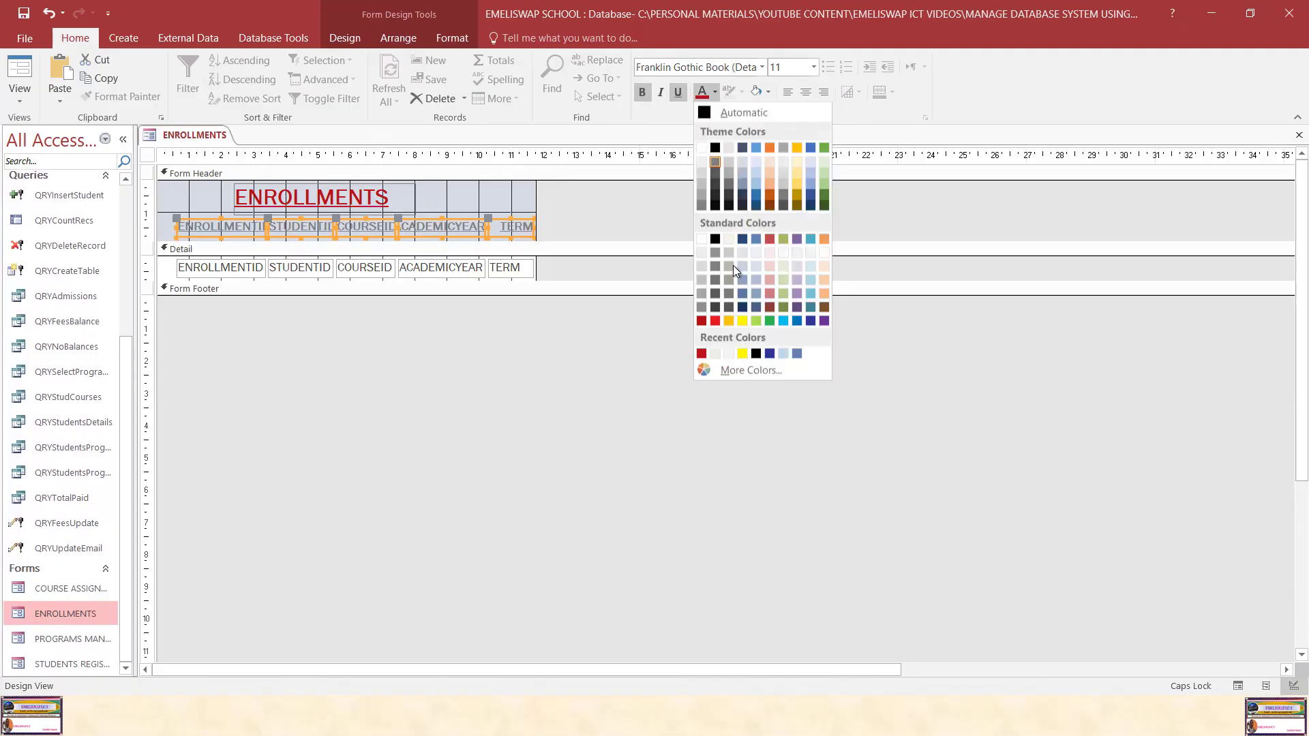
click(770, 354)
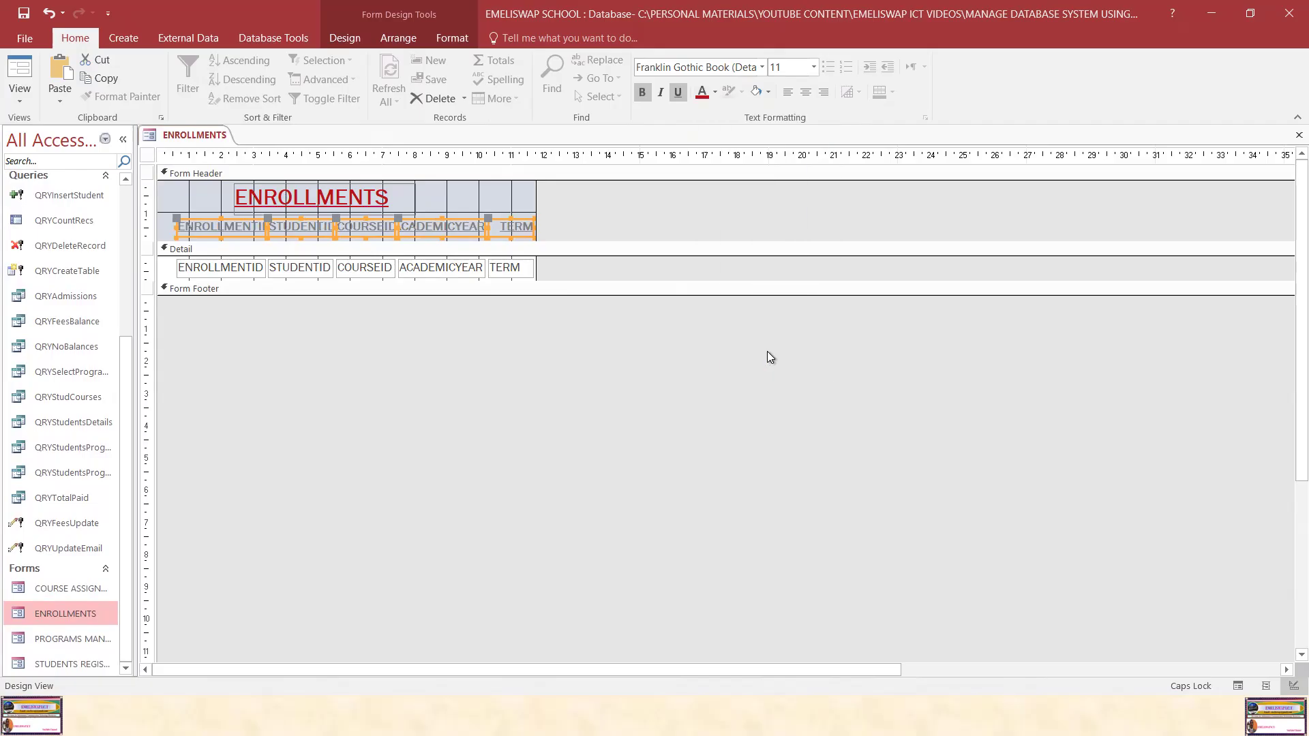
Widen the form to about 12.7 on the ruler and extend the TERM label and text box toward its right edge.
click(542, 198)
drag(536, 192, 566, 195)
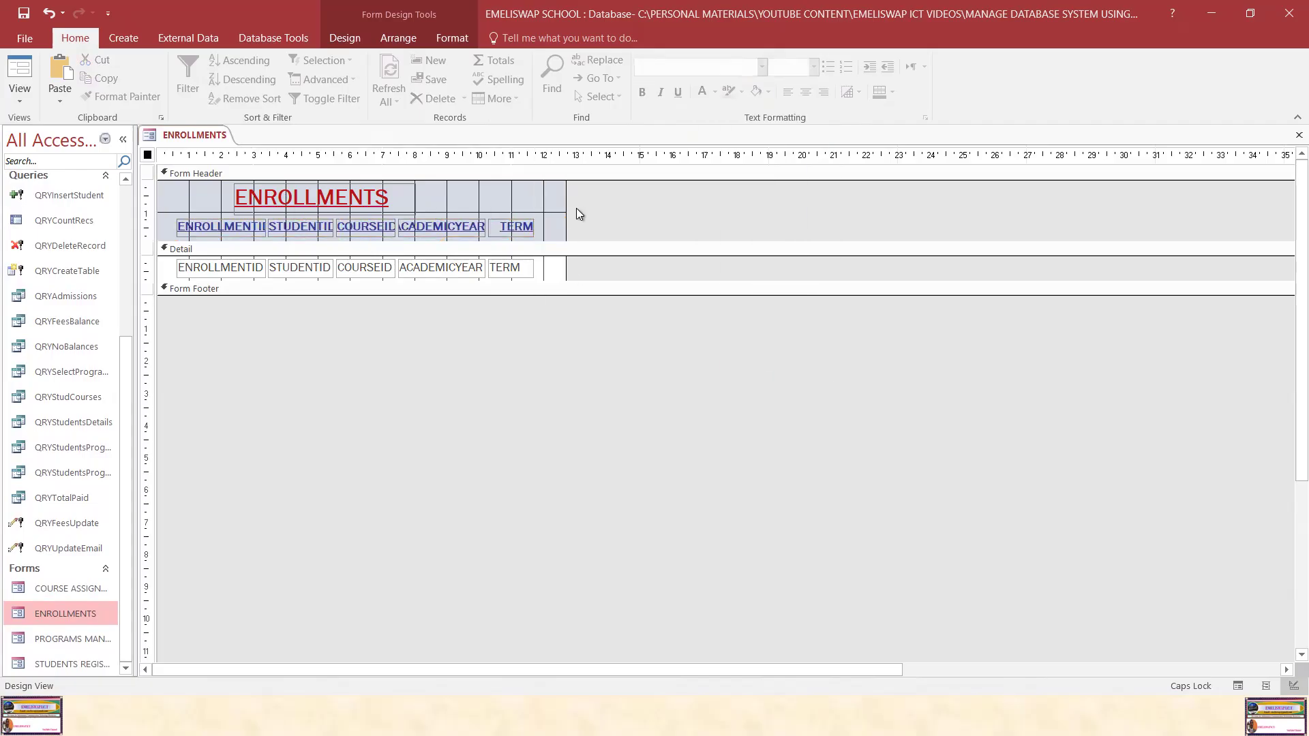
click(527, 231)
shift+click(535, 269)
drag(532, 271, 562, 269)
Narrow the TERM label and text box from their left edges to make room beside ACADEMICYEAR.
click(447, 233)
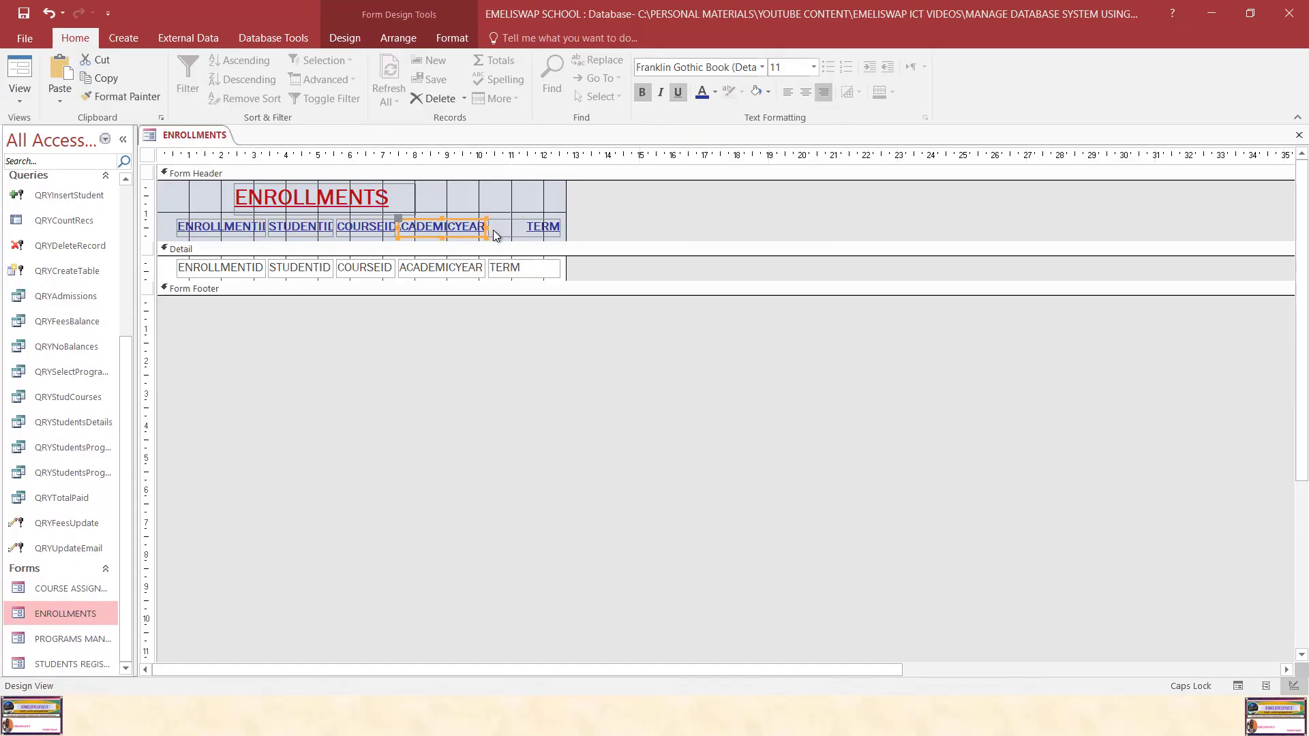
click(525, 268)
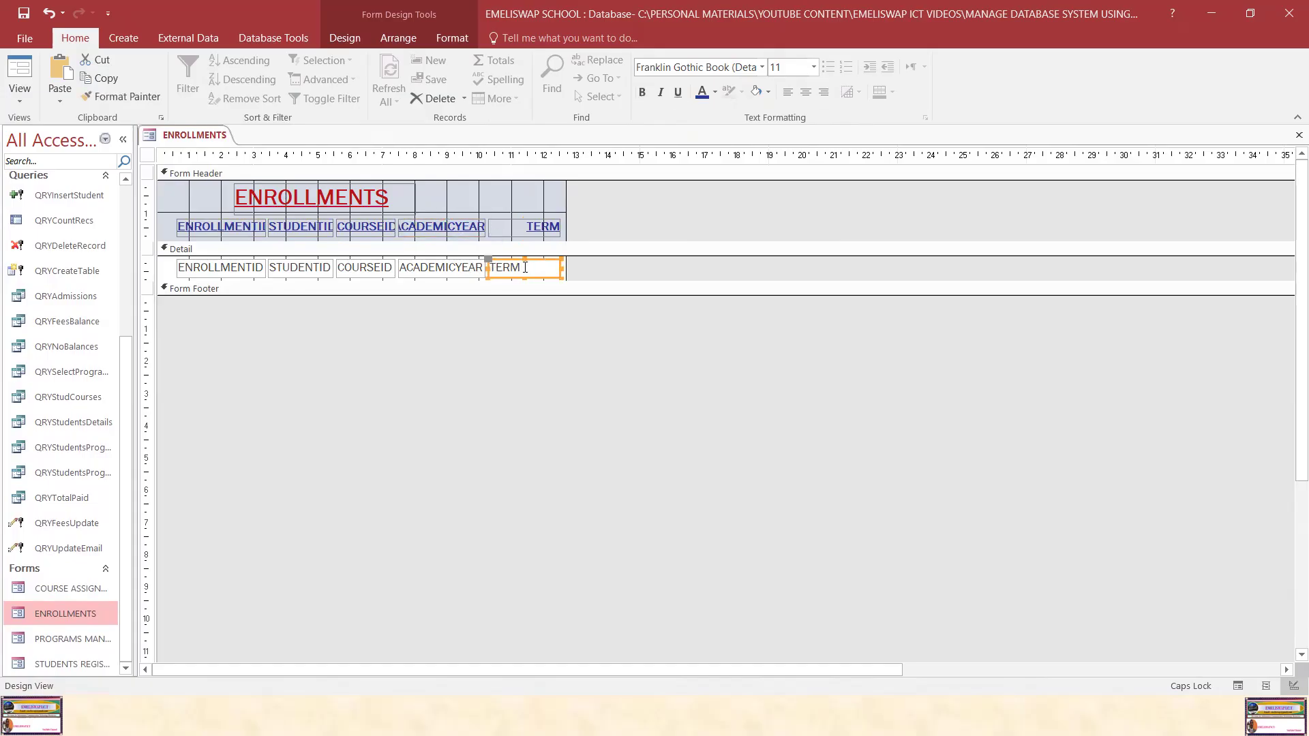
click(491, 269)
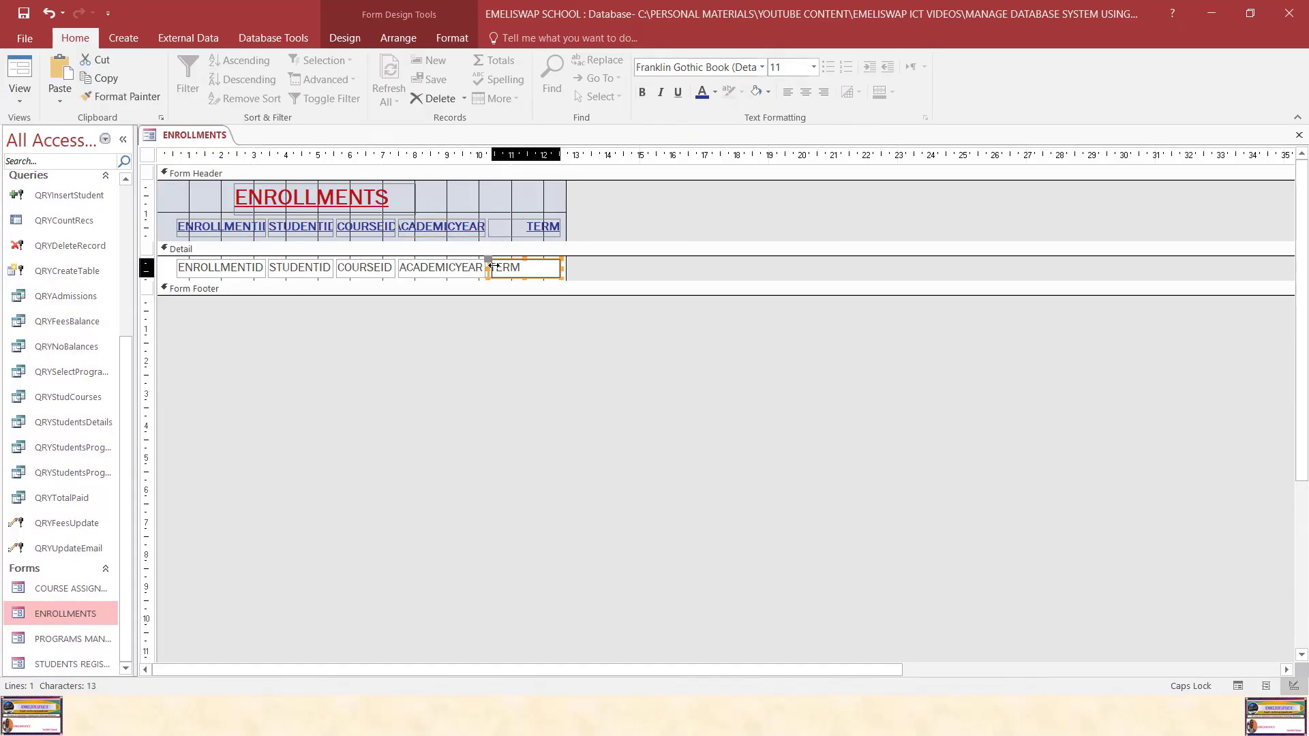
click(487, 266)
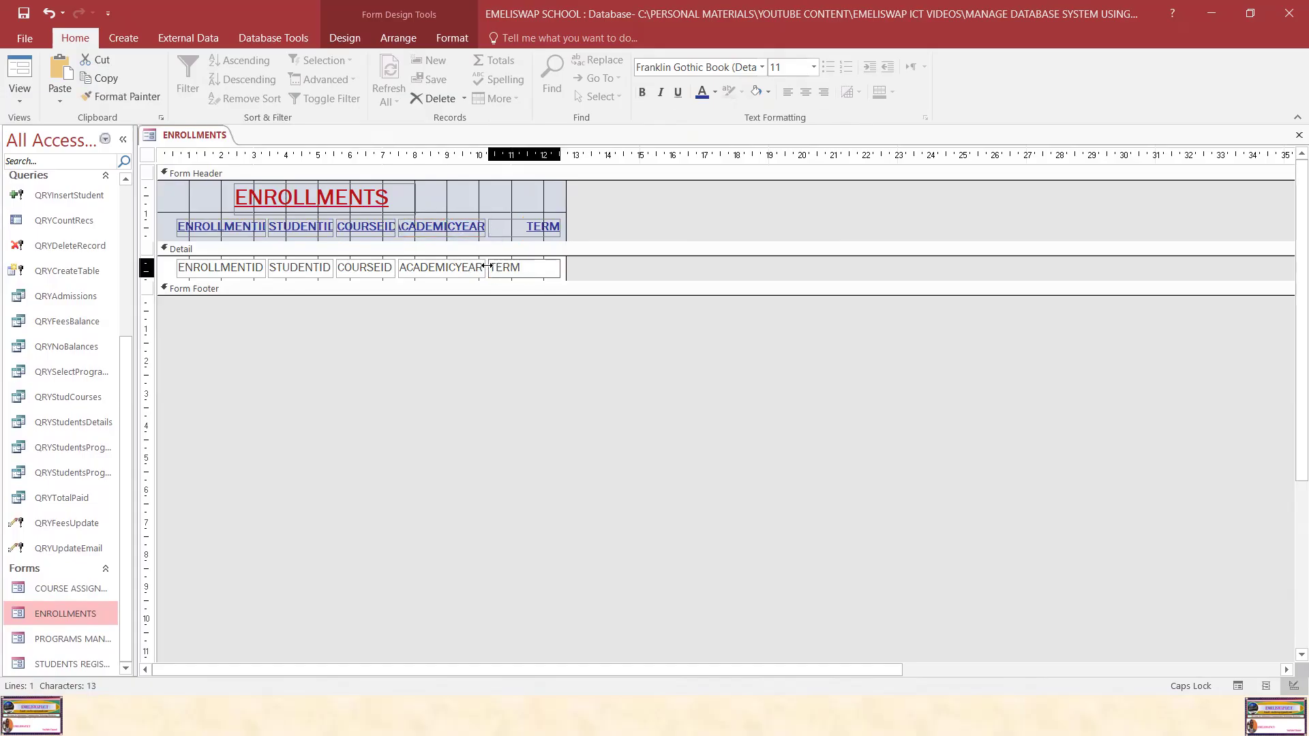
click(500, 232)
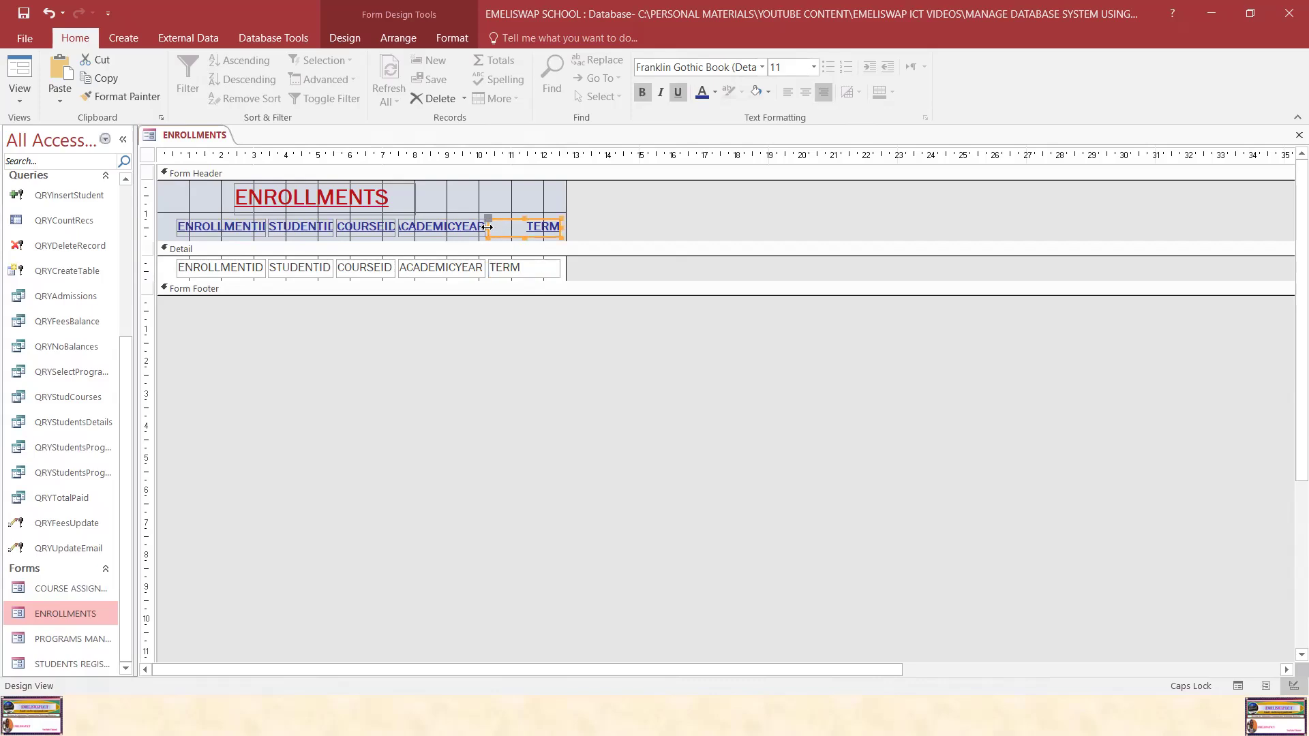
click(503, 229)
click(504, 230)
click(490, 268)
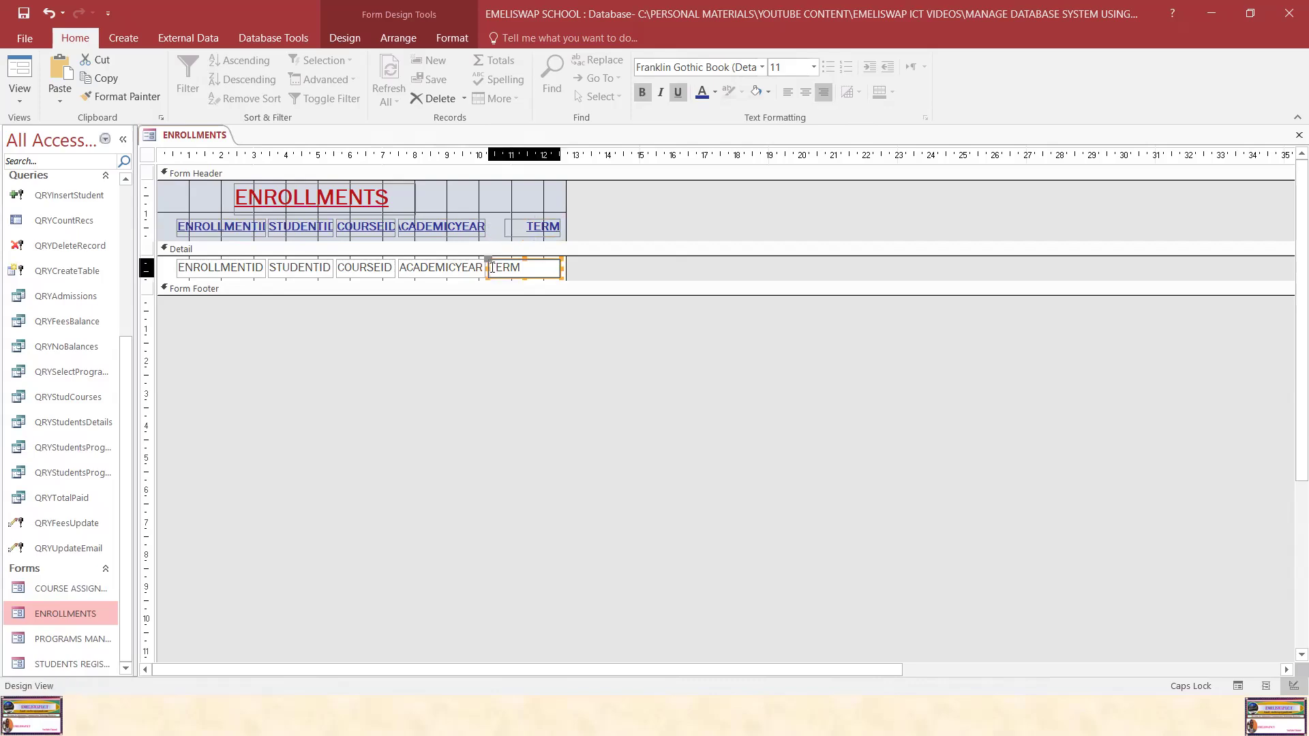
drag(487, 267, 501, 267)
Shift the ACADEMICYEAR label and text box slightly right and widen the COURSEID label and text box.
click(480, 267)
drag(482, 266, 491, 267)
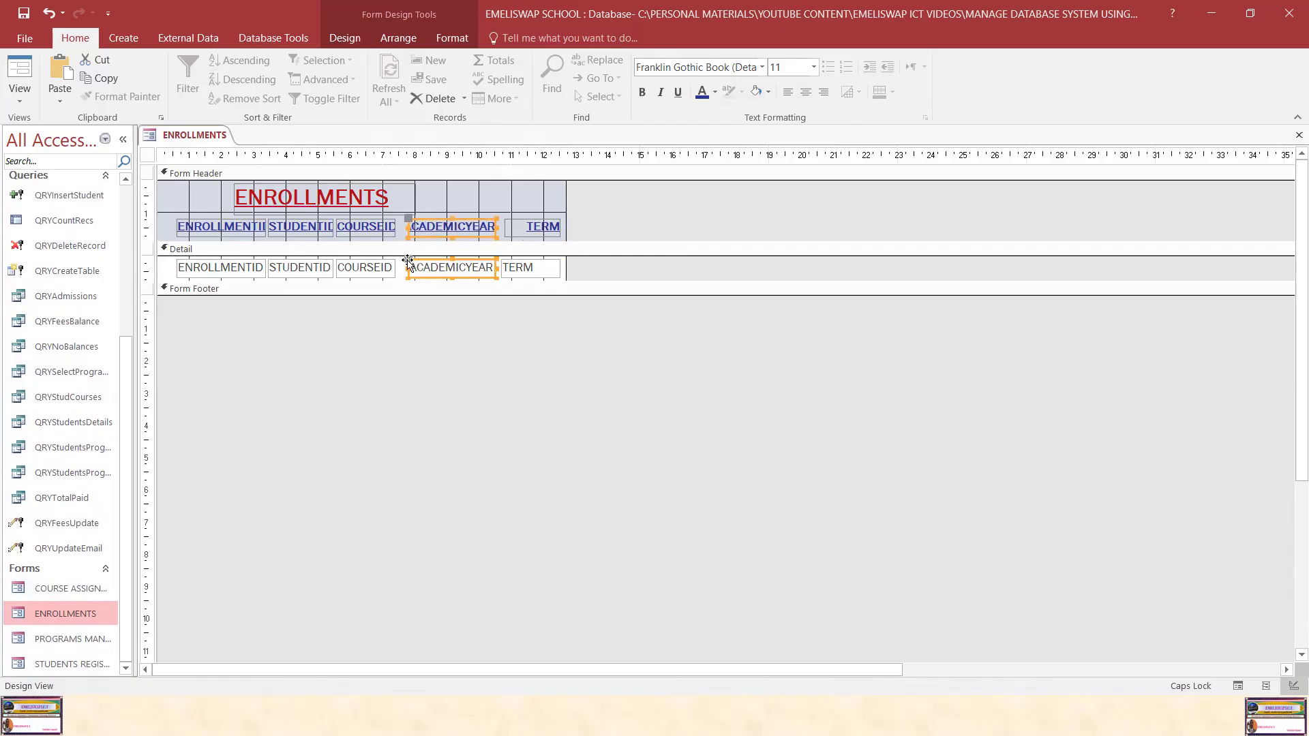
click(361, 232)
drag(397, 228, 404, 268)
click(393, 269)
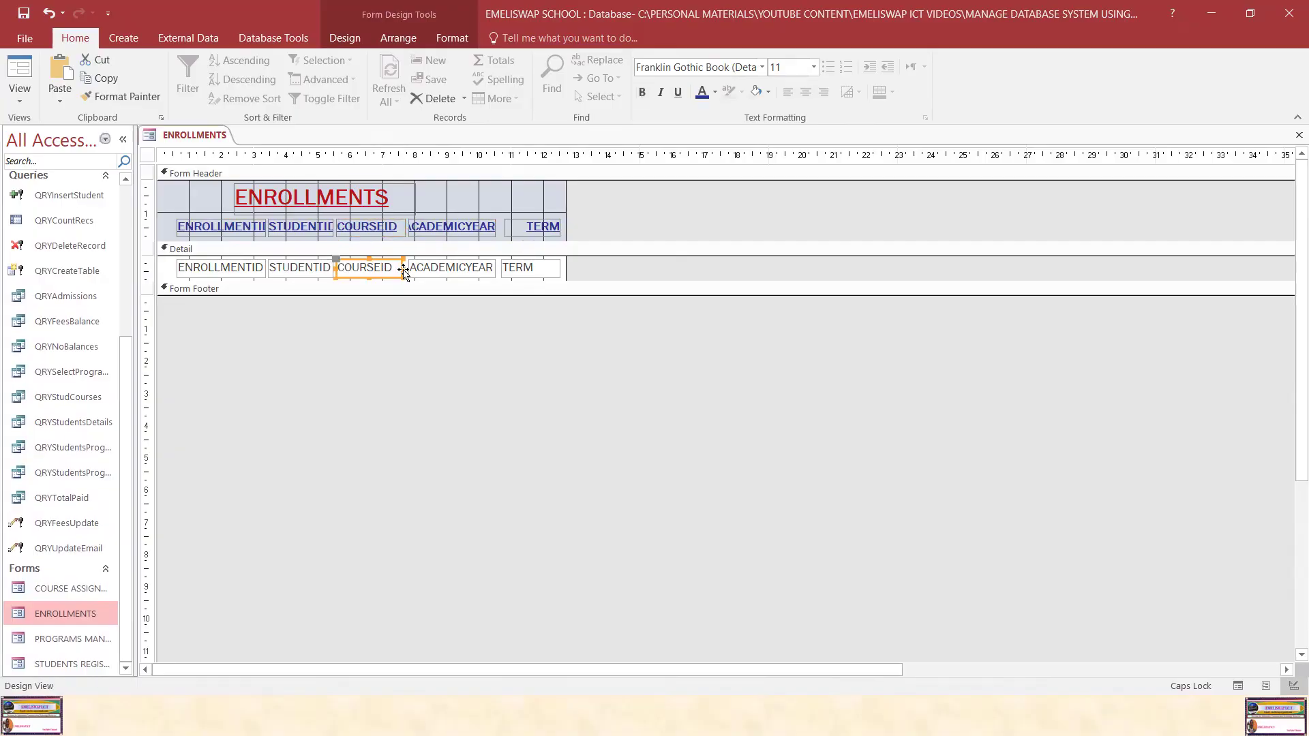
Widen the form to about 13.7 on the ruler and move the TERM label and text box to its right edge.
click(322, 225)
drag(566, 194, 598, 194)
click(557, 230)
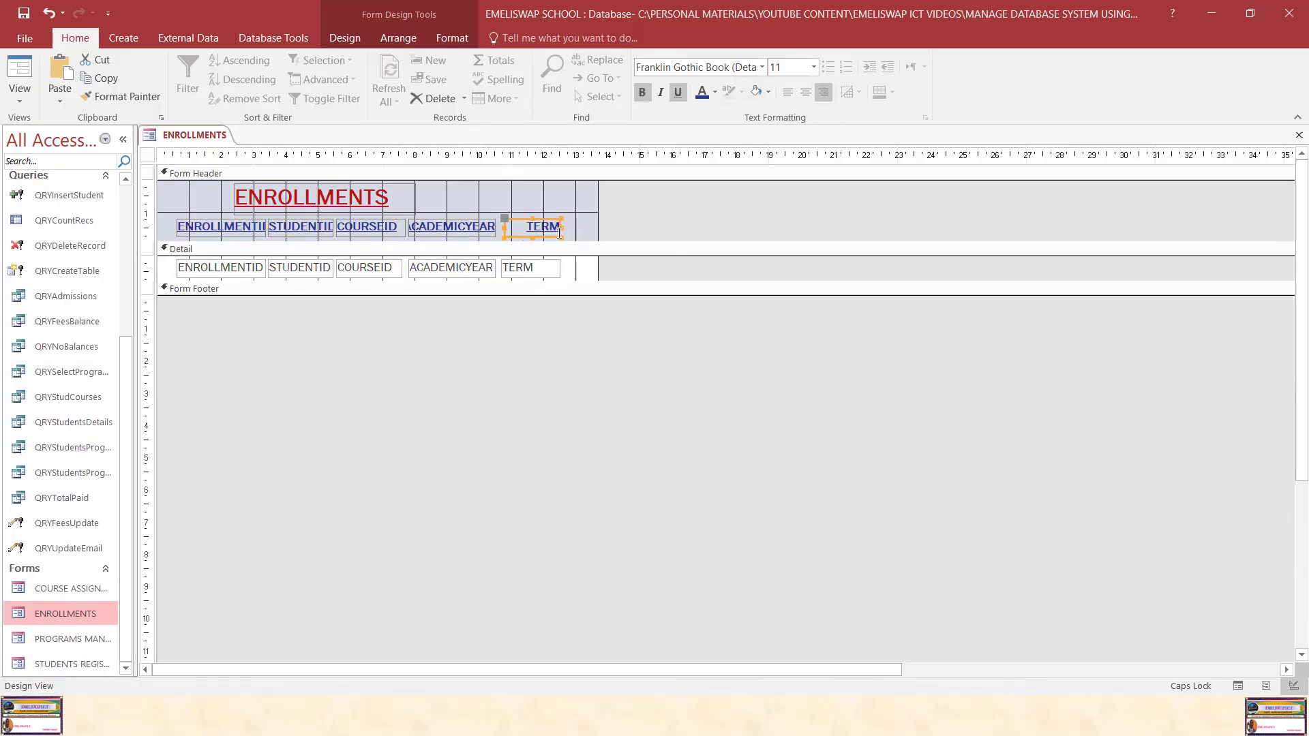
shift+click(555, 266)
drag(559, 264, 589, 266)
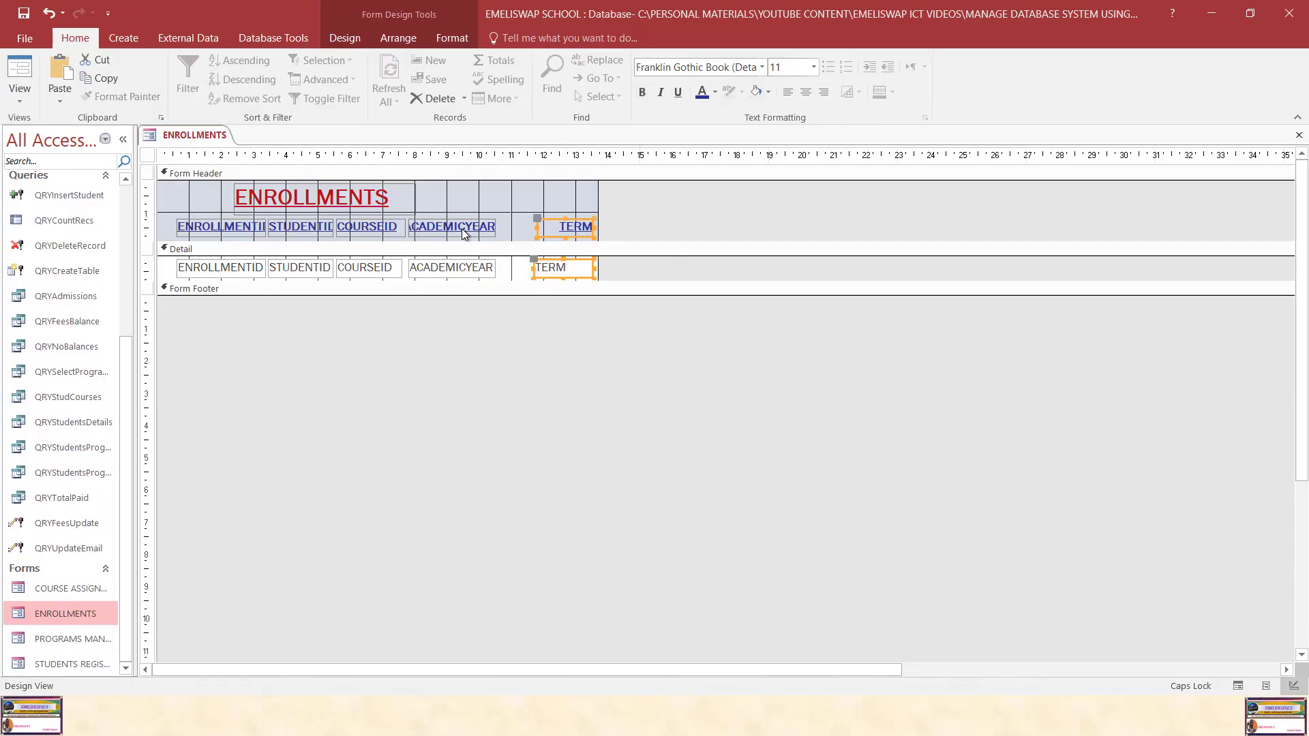
Move the ACADEMICYEAR and COURSEID labels with their text boxes right to space out the columns.
click(463, 229)
shift+click(467, 267)
drag(494, 266, 523, 266)
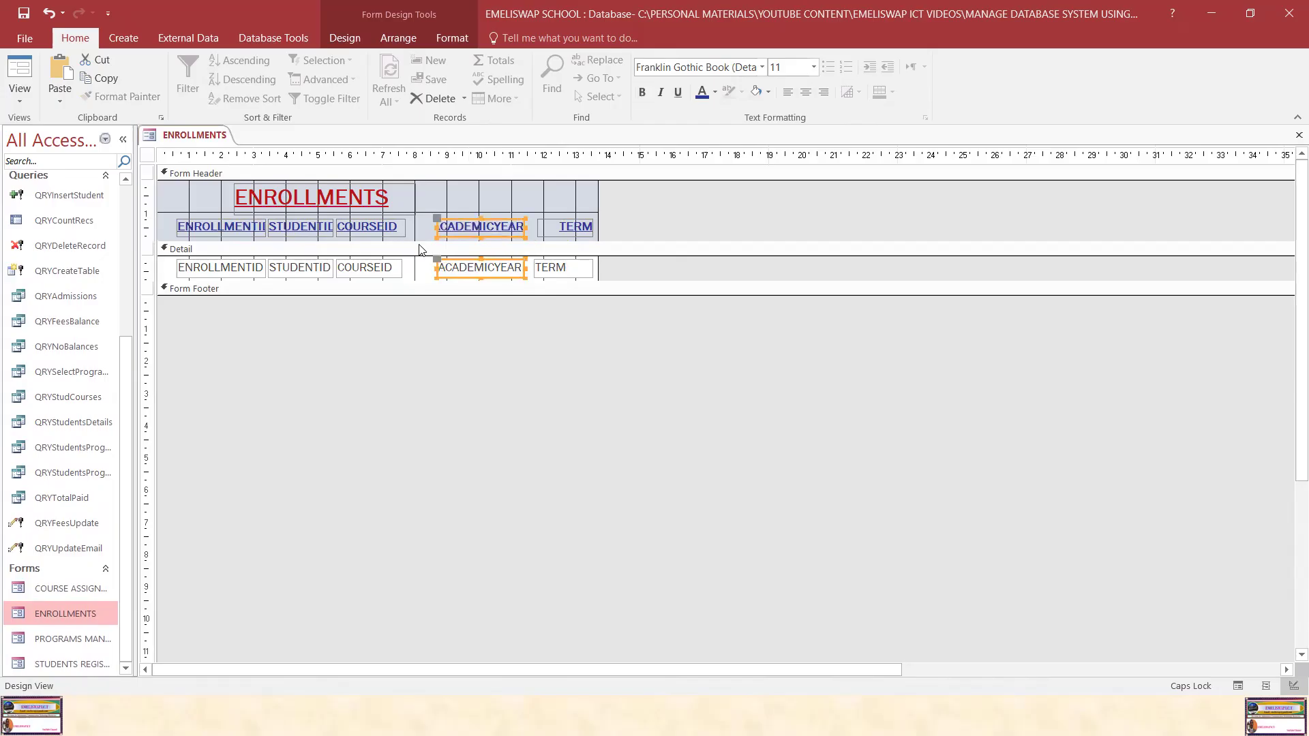
click(375, 229)
shift+click(403, 268)
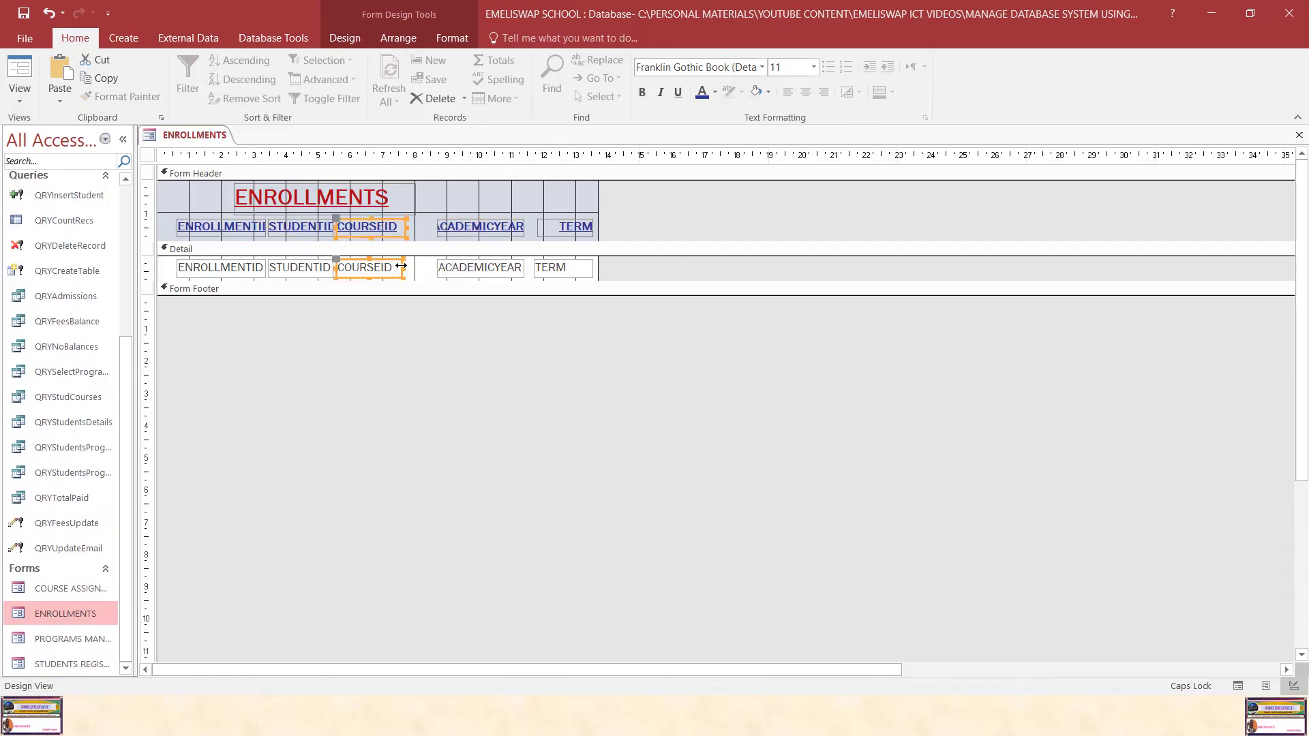
drag(395, 268, 416, 266)
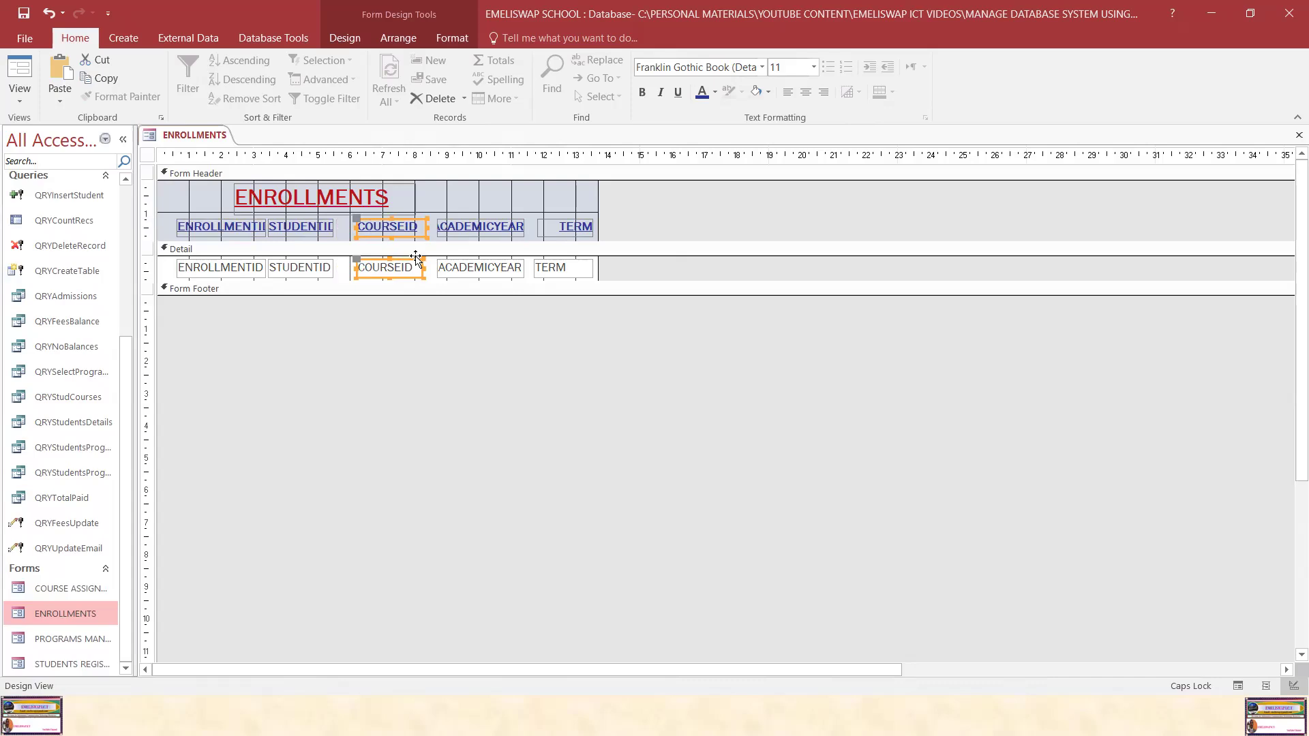
Widen the STUDENTID label and text box and shift both slightly right, keeping them clear of COURSEID.
click(327, 228)
drag(337, 227, 349, 268)
click(326, 267)
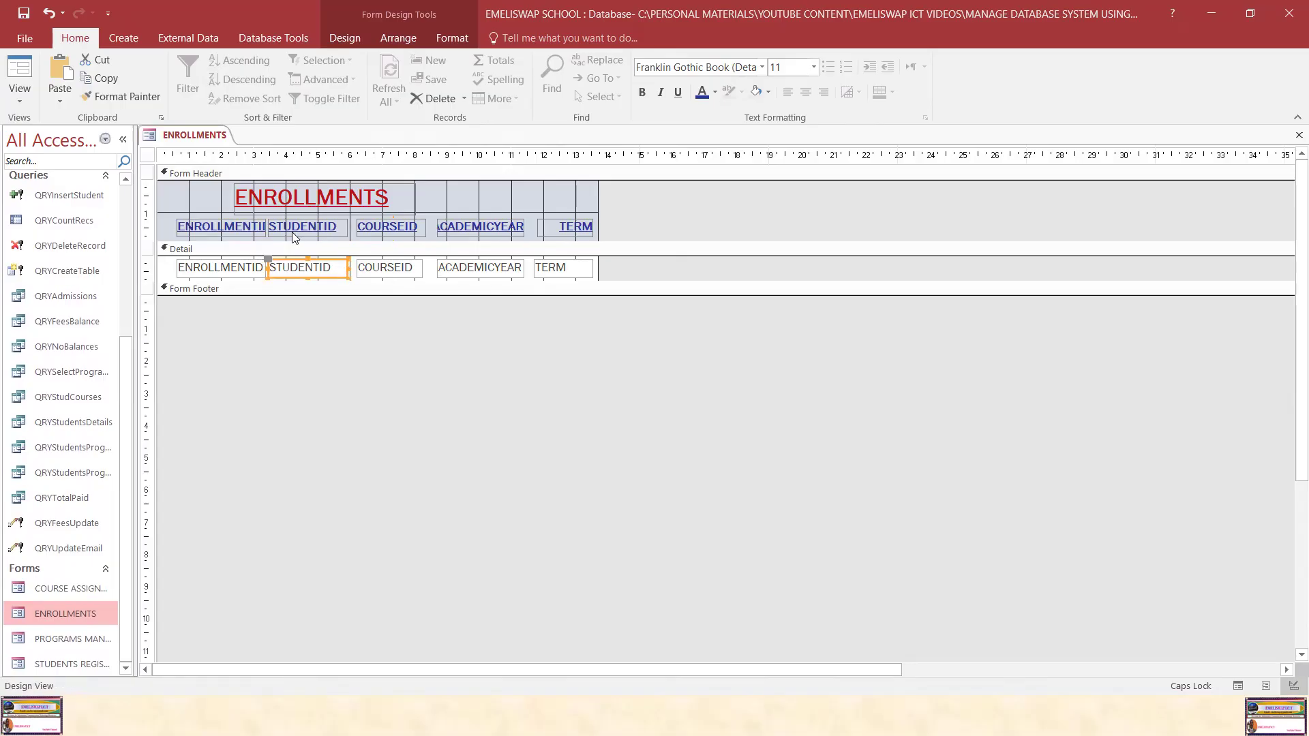
click(334, 229)
shift+click(345, 269)
drag(345, 269, 349, 270)
Widen the ENROLLMENTID heading label on both sides so its full text fits.
click(243, 230)
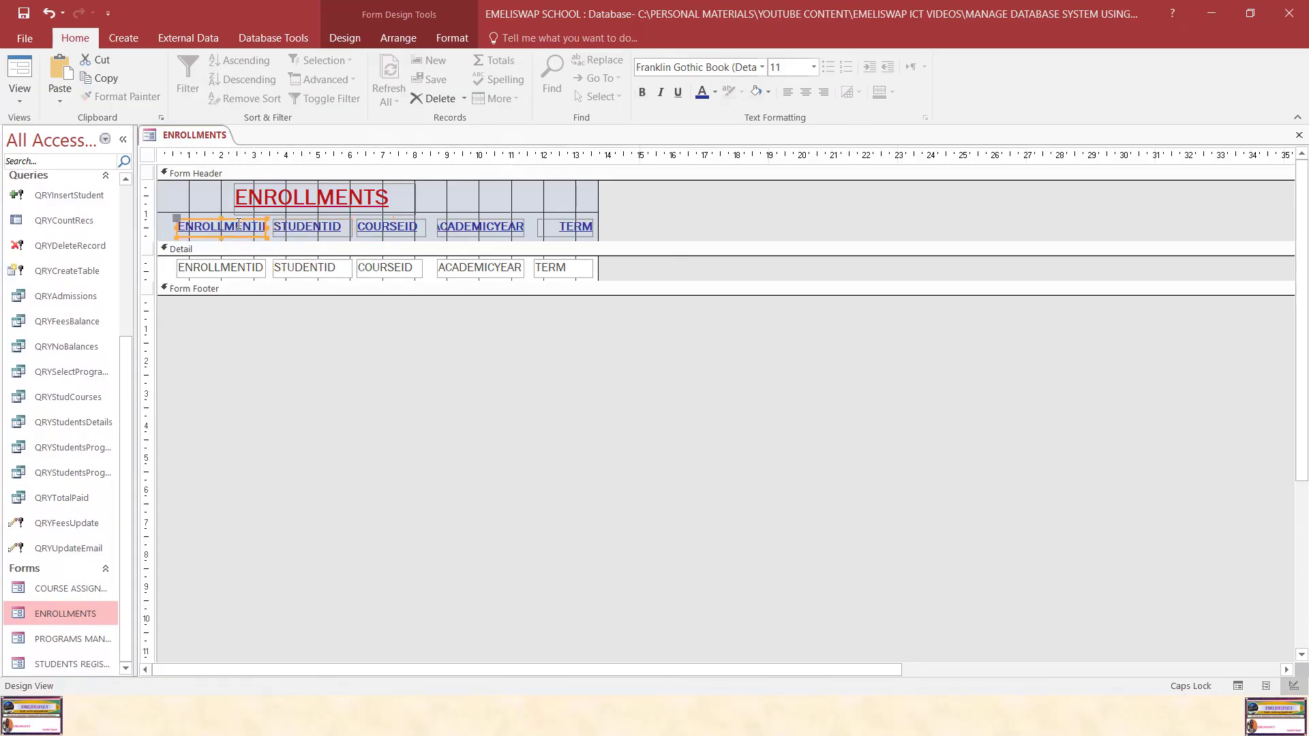
drag(176, 227, 172, 228)
drag(265, 226, 271, 227)
click(246, 272)
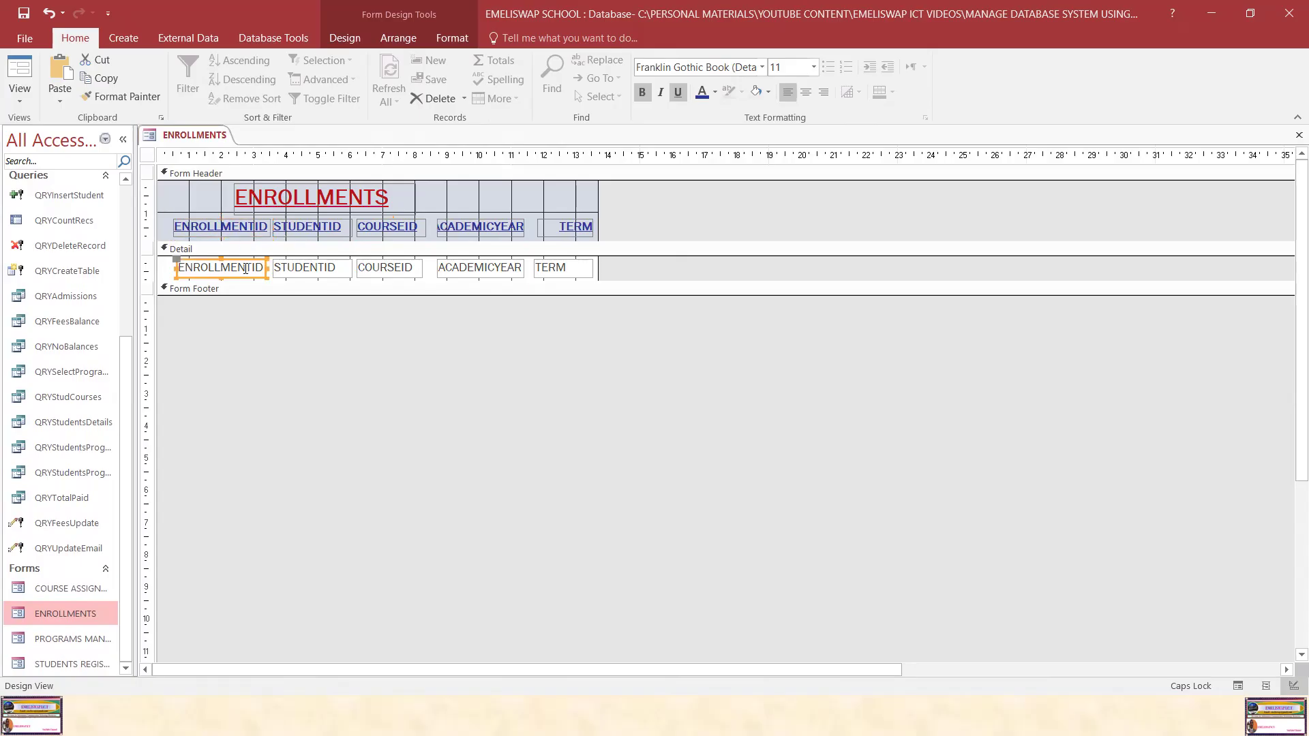
Save and close the ENROLLMENTS form, and reopen it in Form View to check the layout.
click(337, 342)
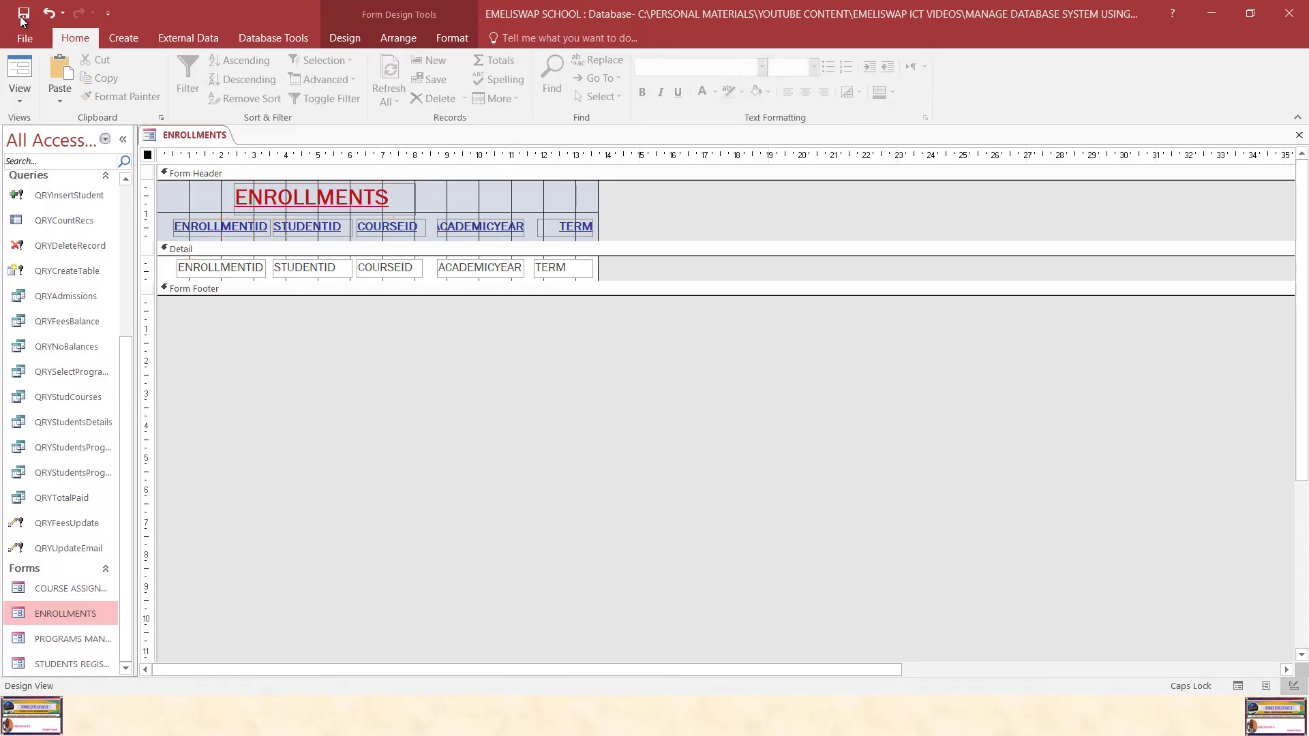
right_click(185, 134)
click(218, 166)
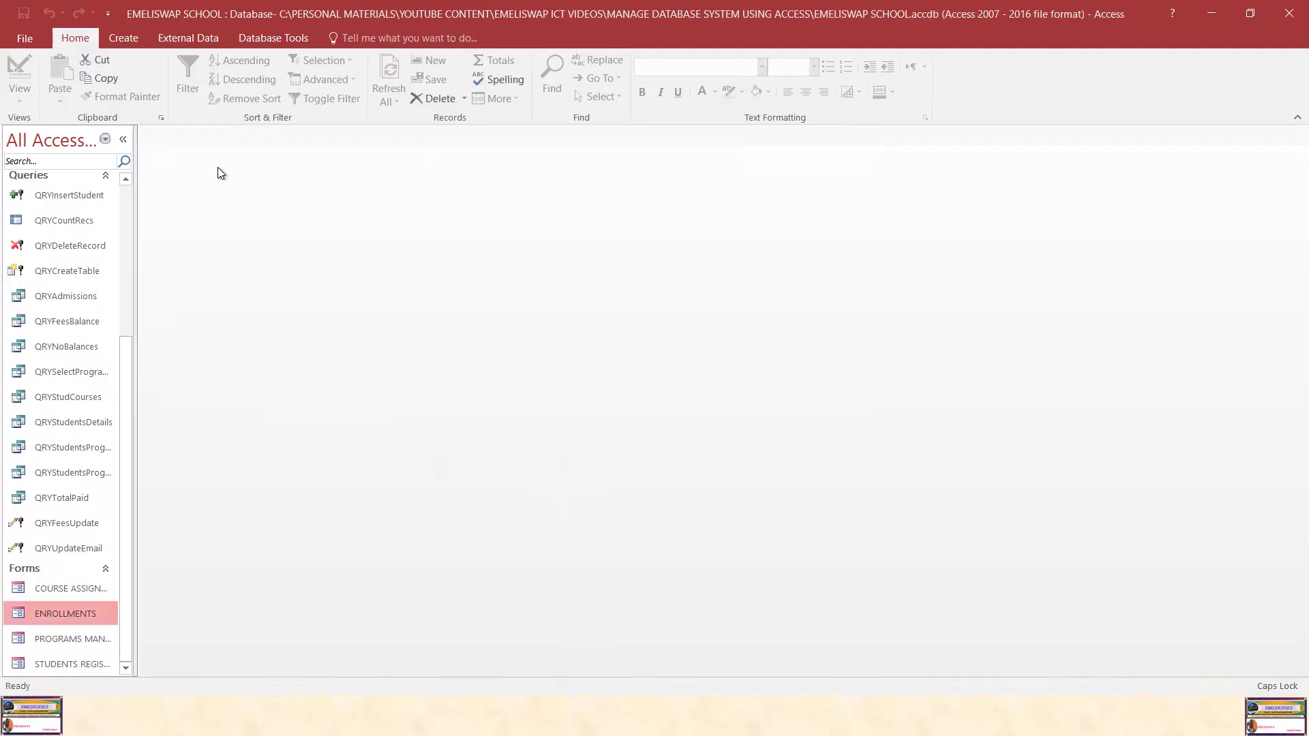
double_click(75, 612)
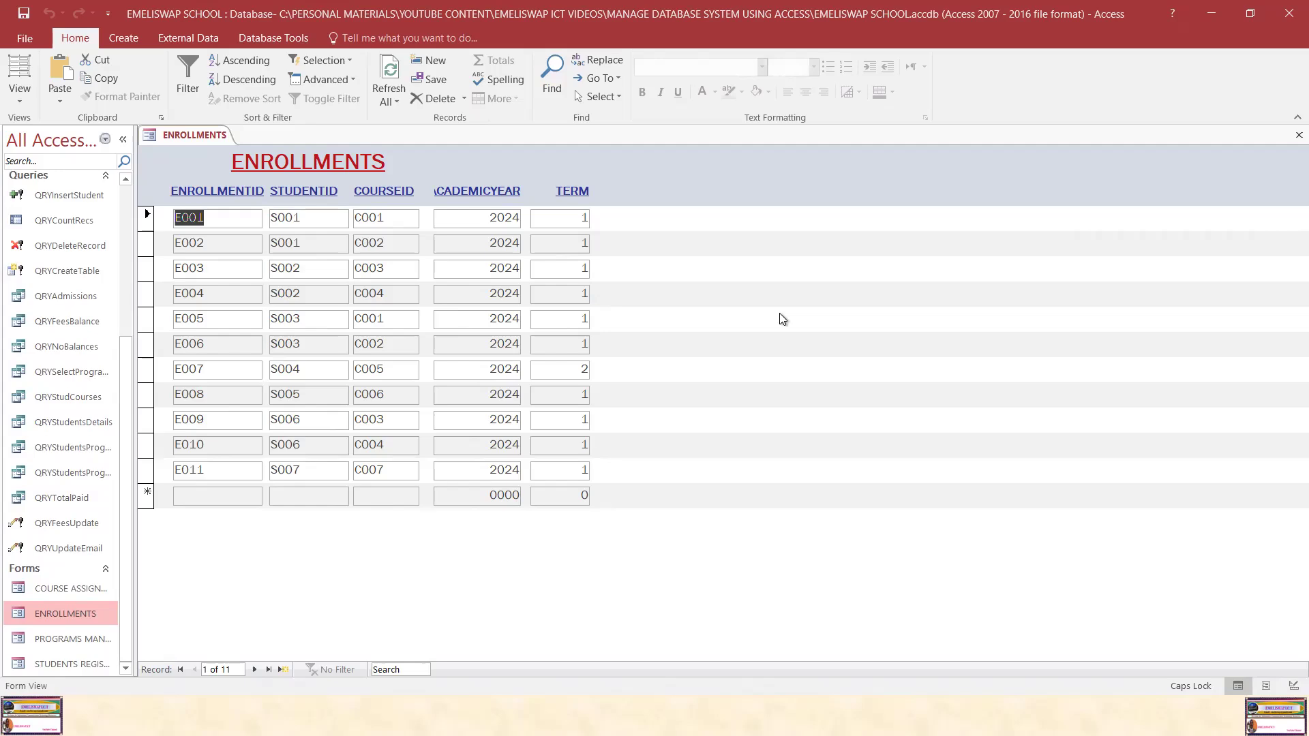
Close the ENROLLMENTS form and reopen it in Design View.
right_click(456, 182)
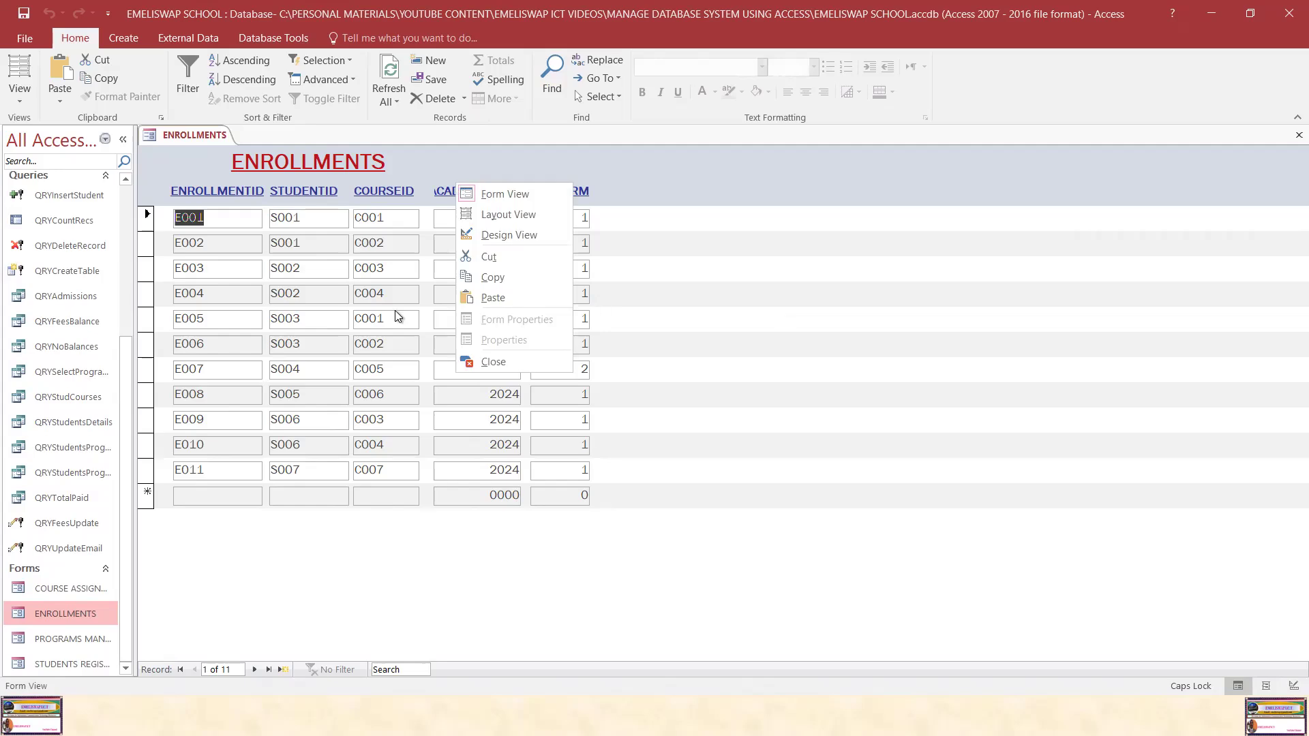
right_click(180, 137)
click(218, 166)
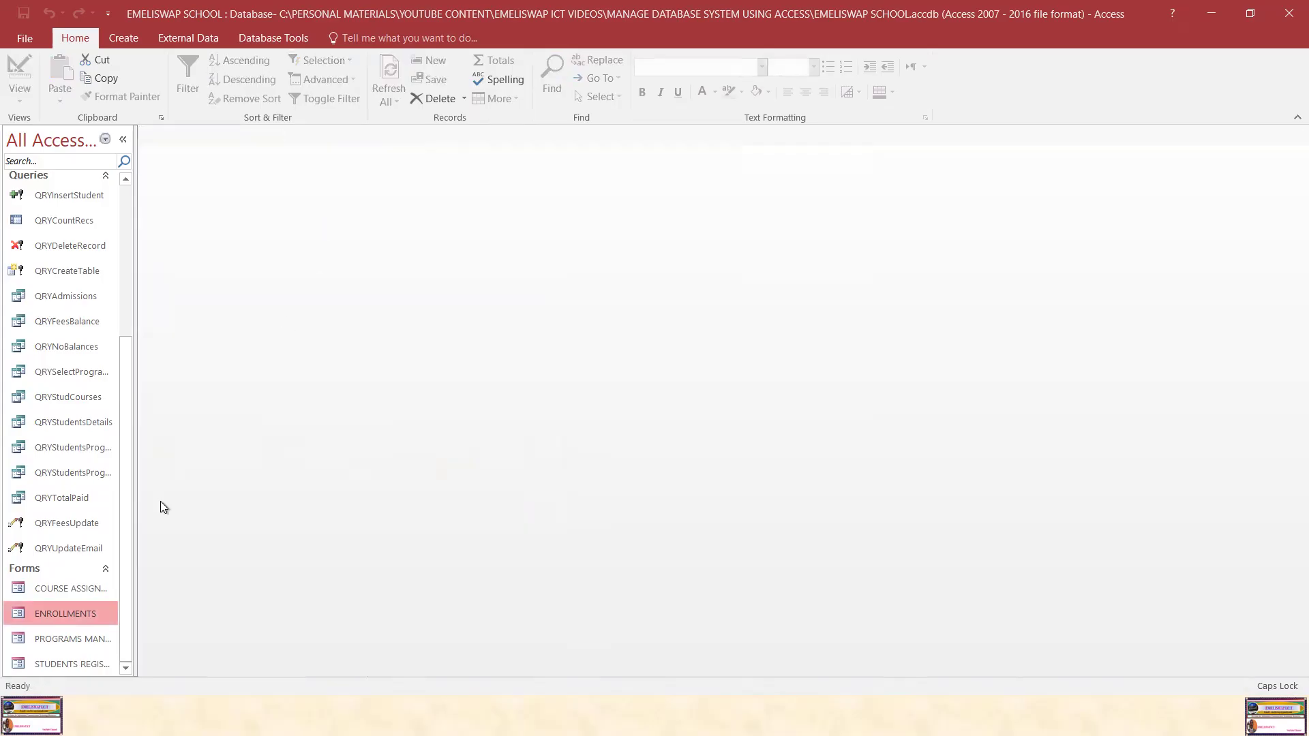
right_click(80, 615)
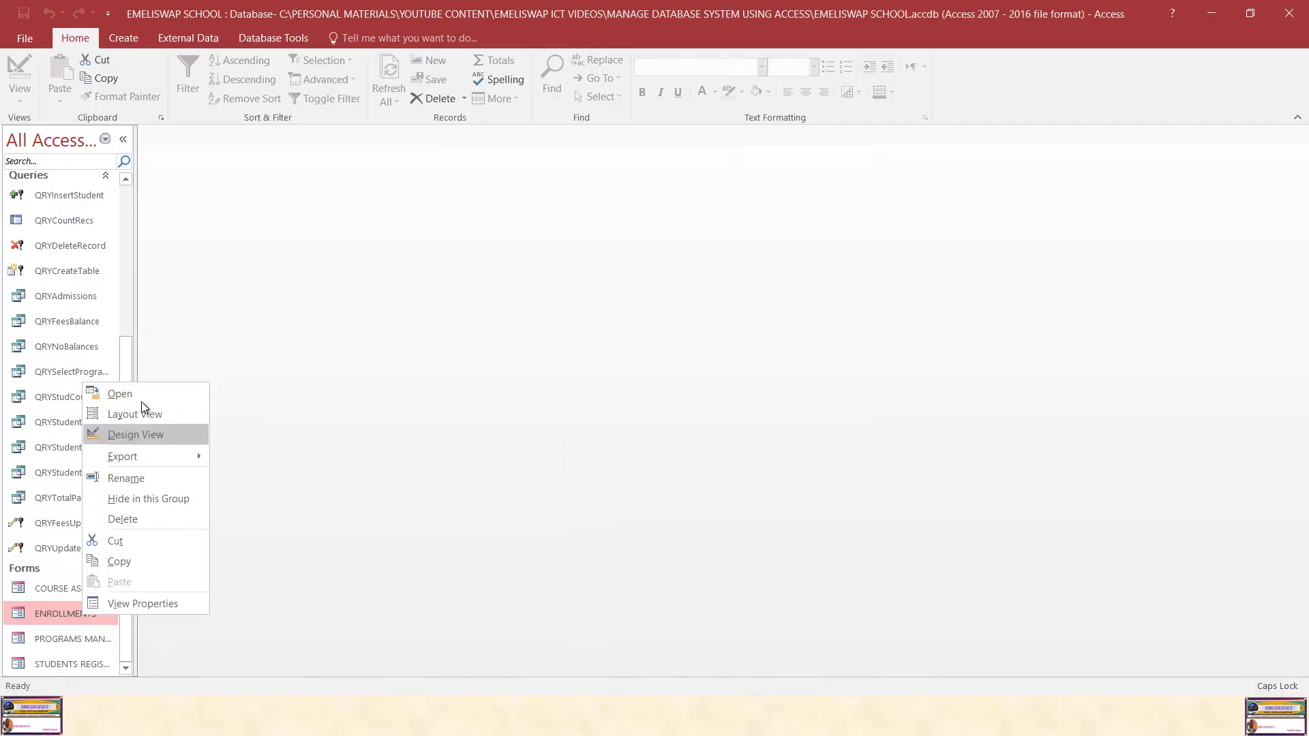
click(135, 434)
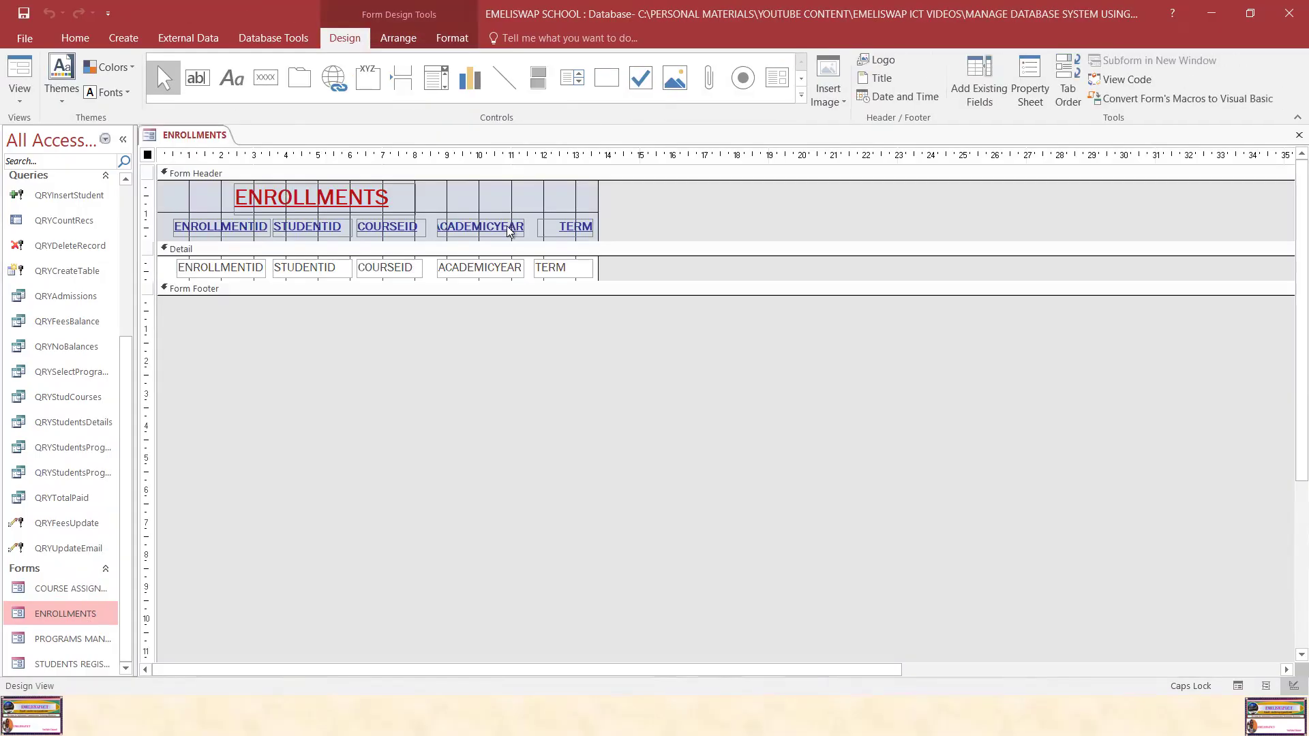
Widen the ACADEMICYEAR heading label and its text box slightly to the right so the full heading fits.
click(506, 233)
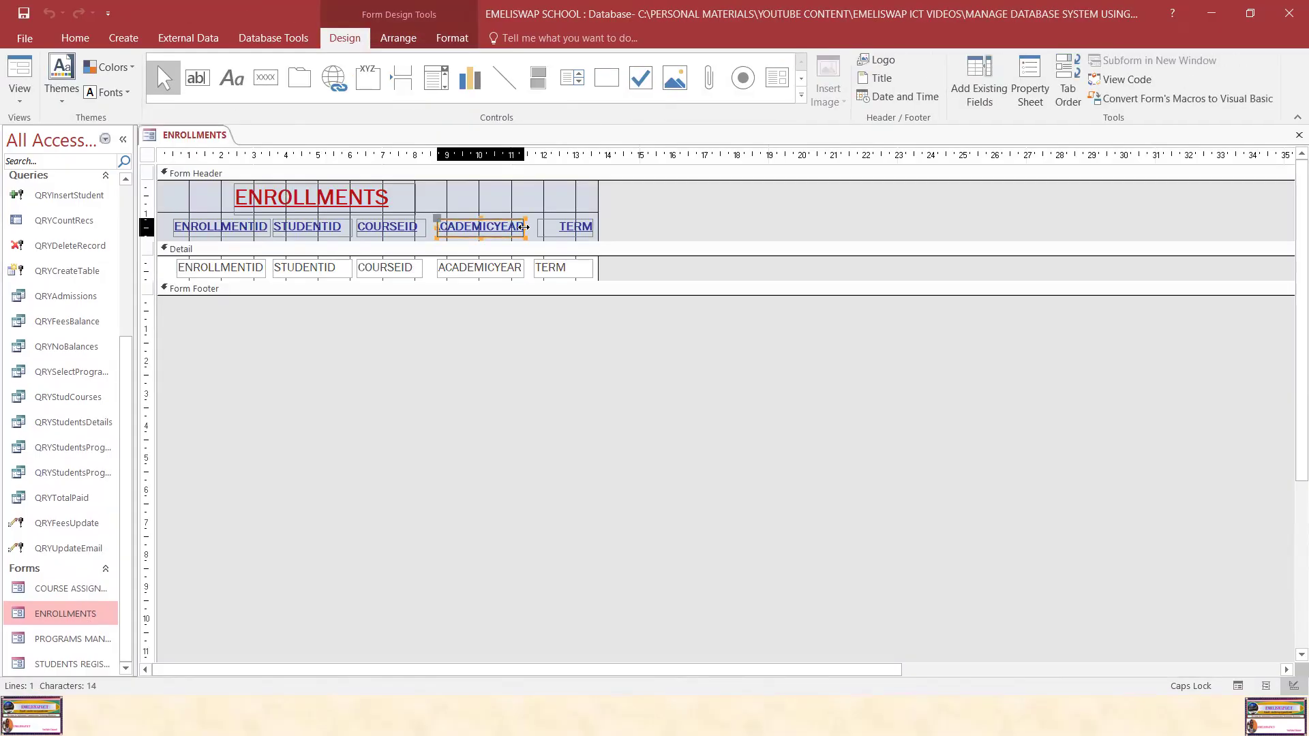
drag(527, 230, 531, 268)
click(523, 268)
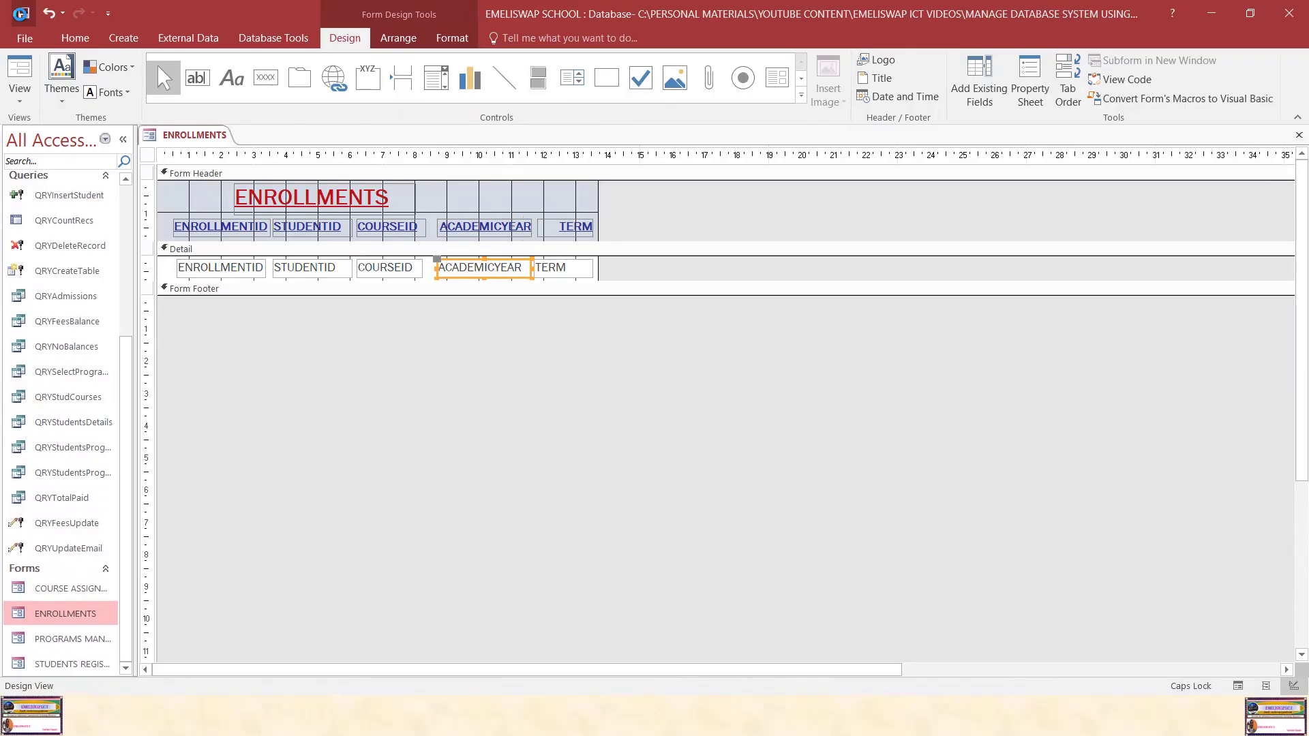
Save and close the ENROLLMENTS form, checking its layout in Form View before closing it for good.
right_click(196, 136)
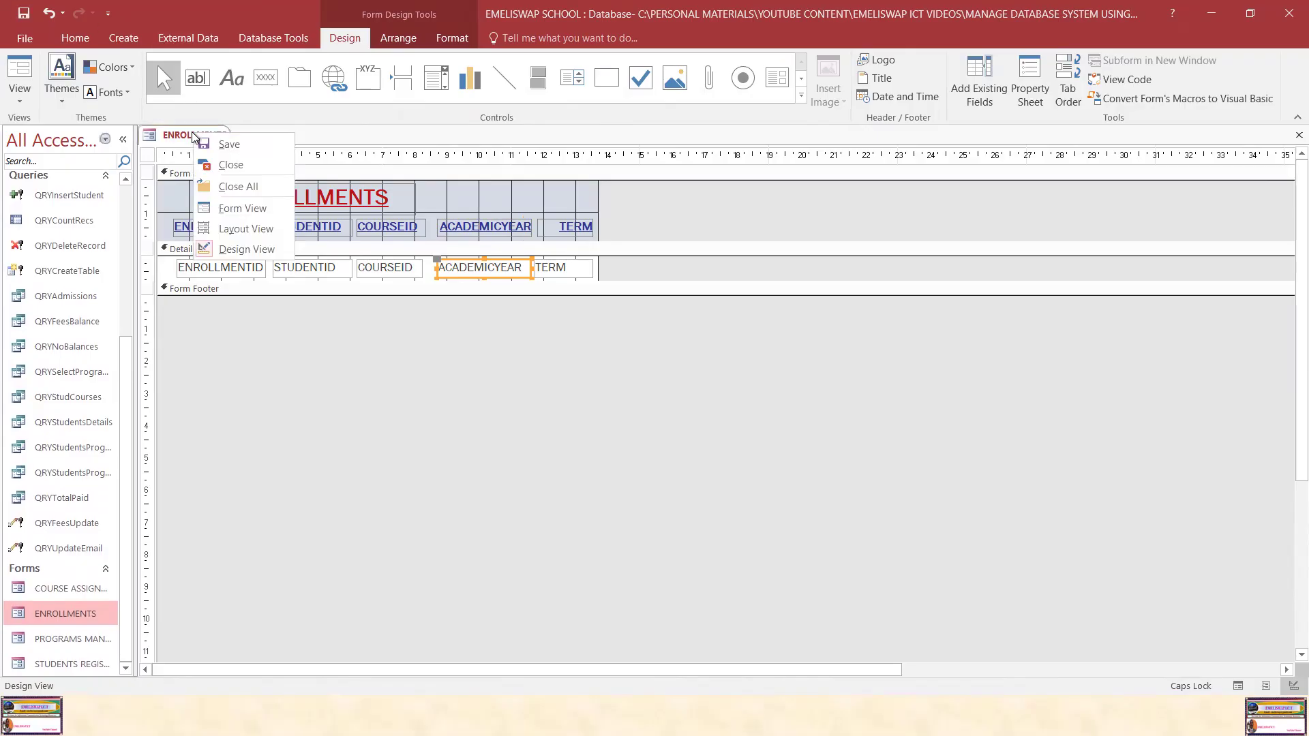
click(233, 165)
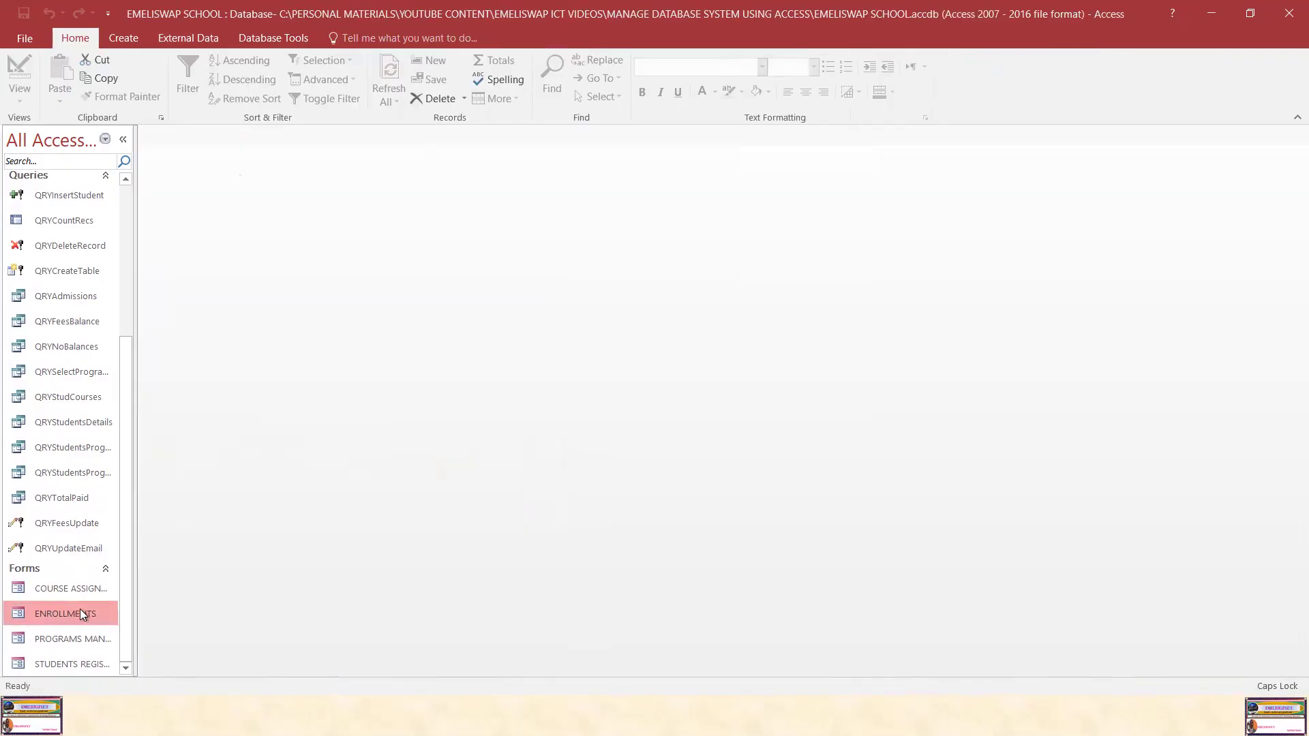
double_click(79, 609)
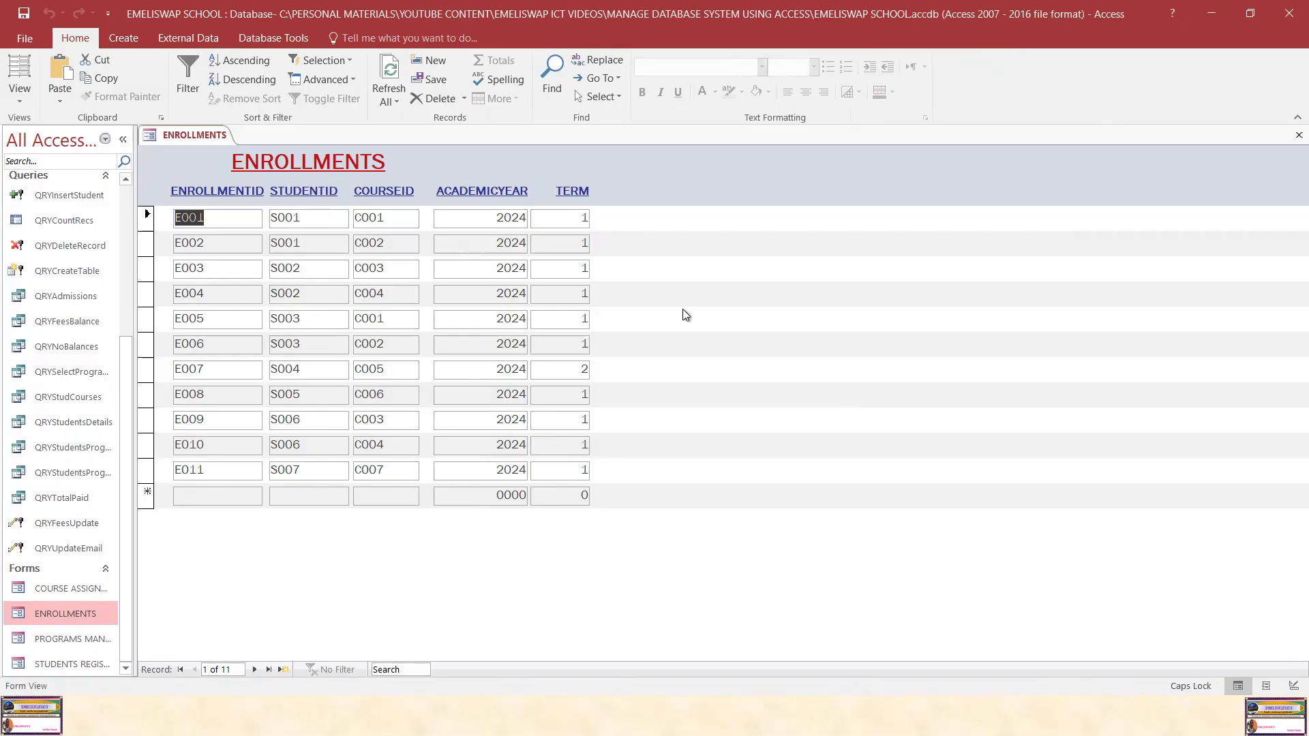
right_click(177, 136)
click(227, 169)
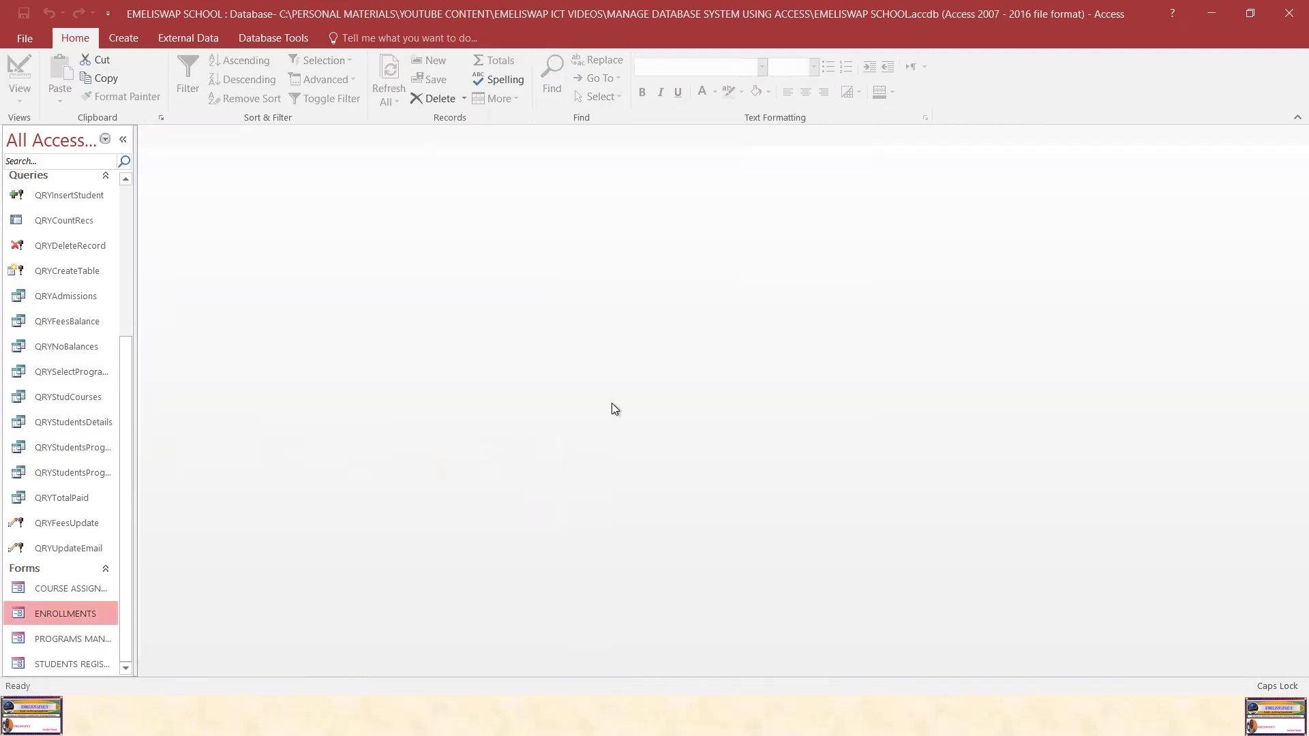
Switch to the PowerPoint slide show and advance to the field list of the Fee & Payments Form.
click(640, 694)
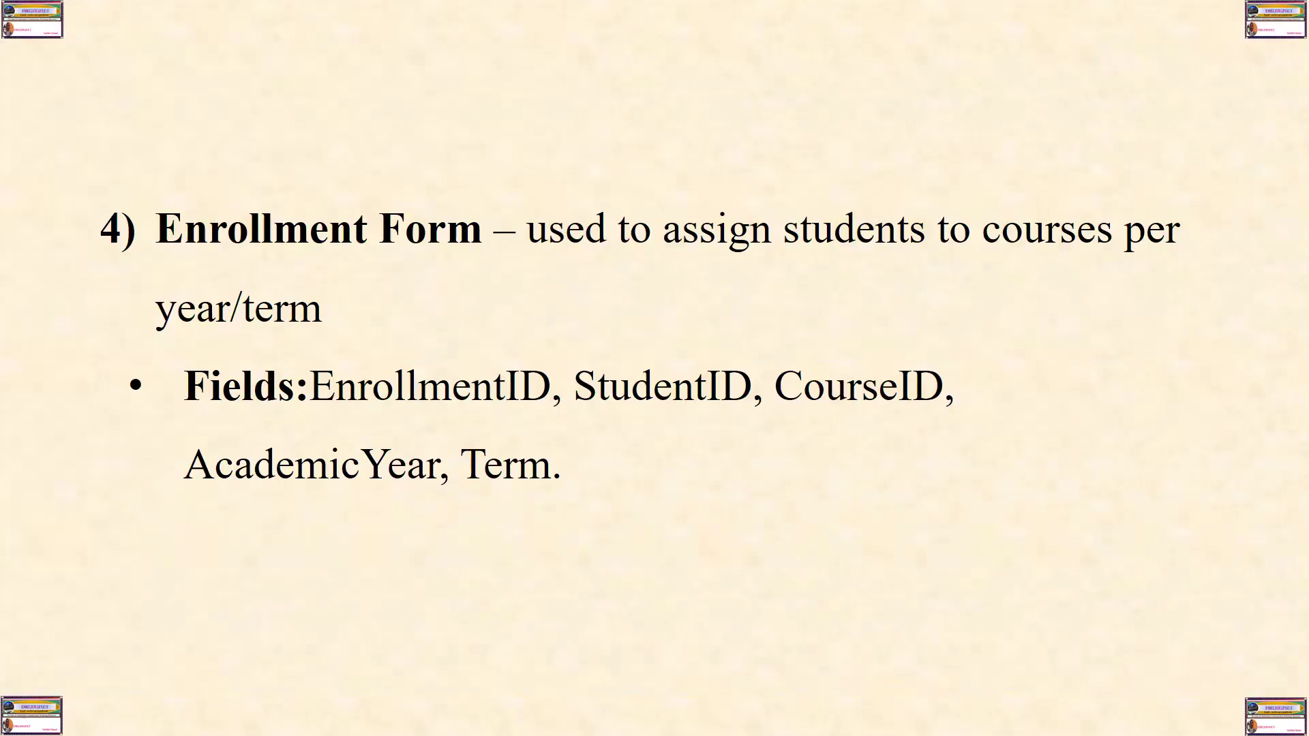
click(660, 460)
click(661, 459)
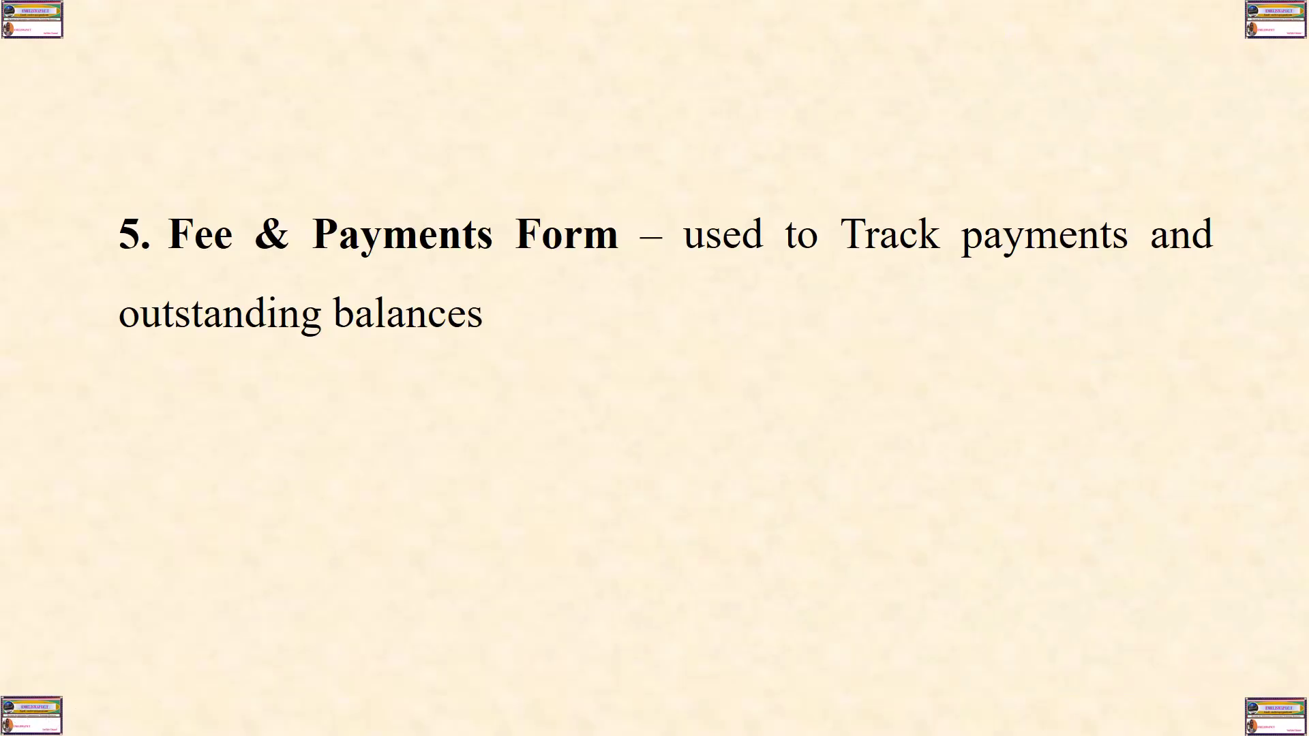
key(Right)
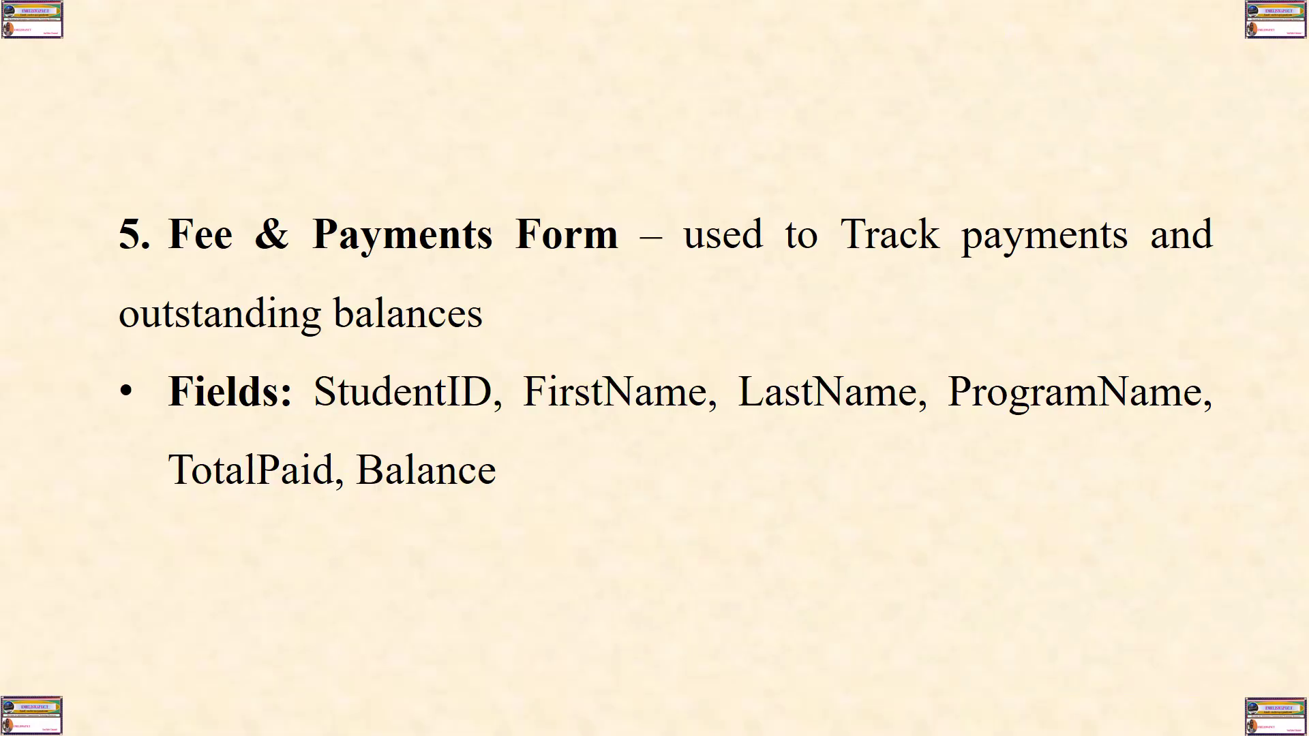
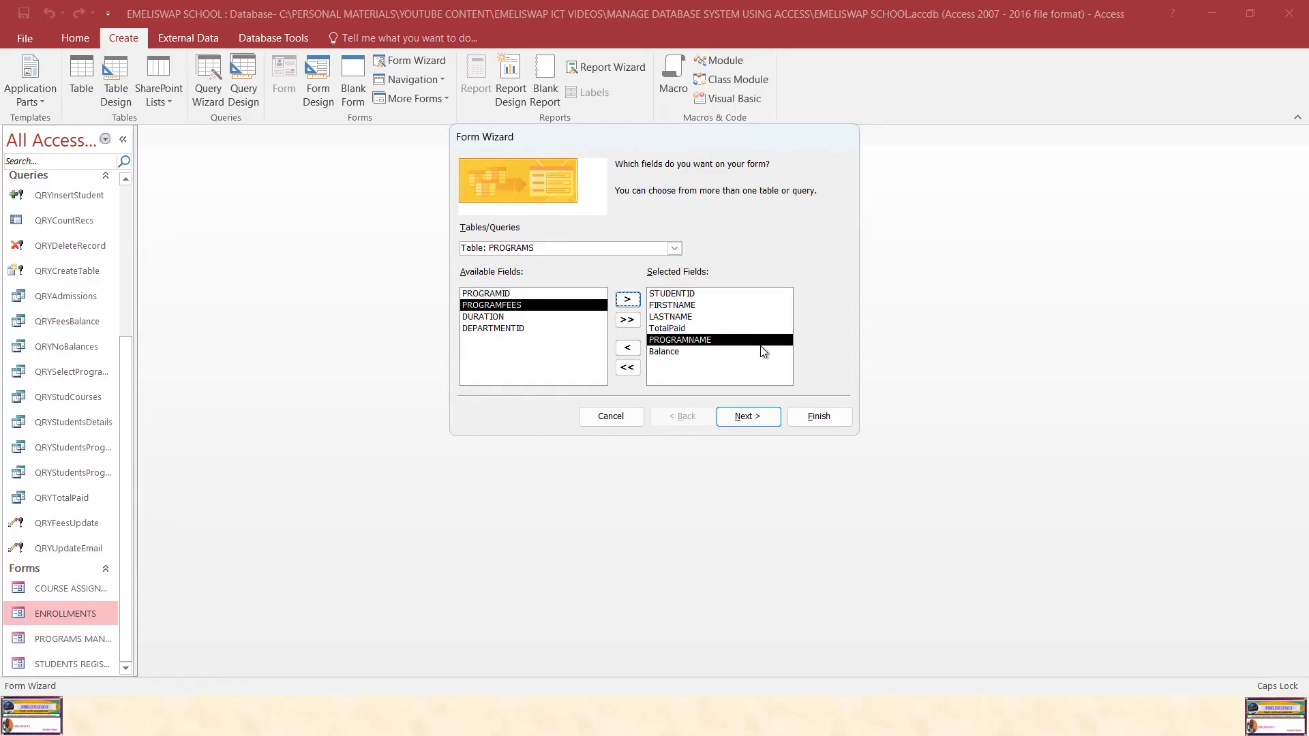
Remove PROGRAMNAME from the Form Wizard's selected fields and add it back directly after LASTNAME.
click(628, 349)
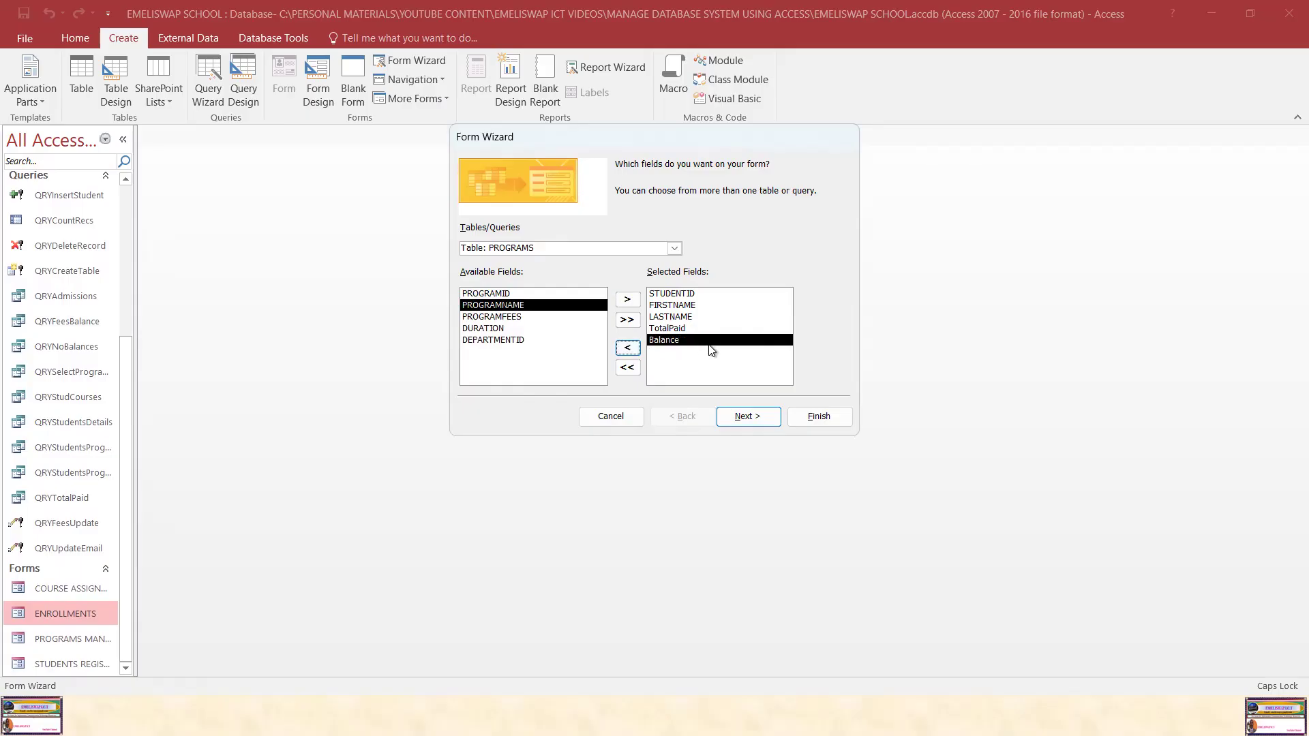
click(679, 318)
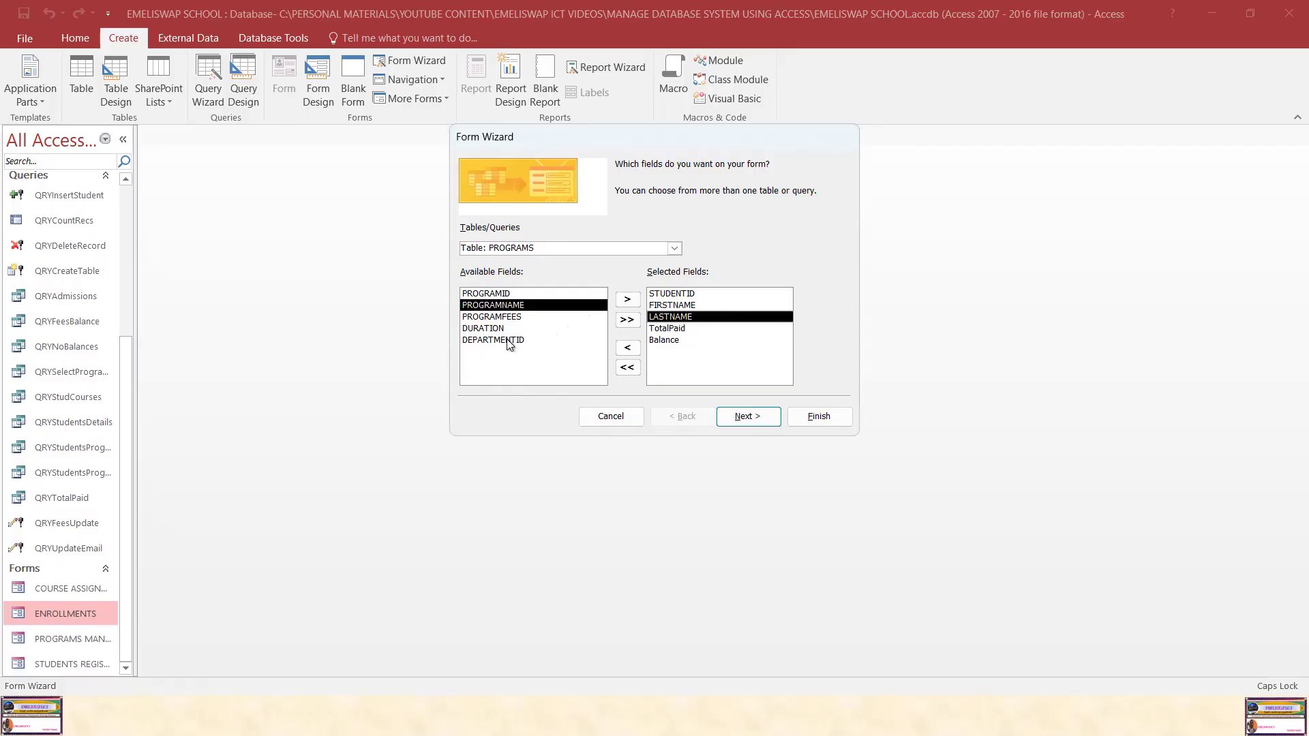
click(626, 300)
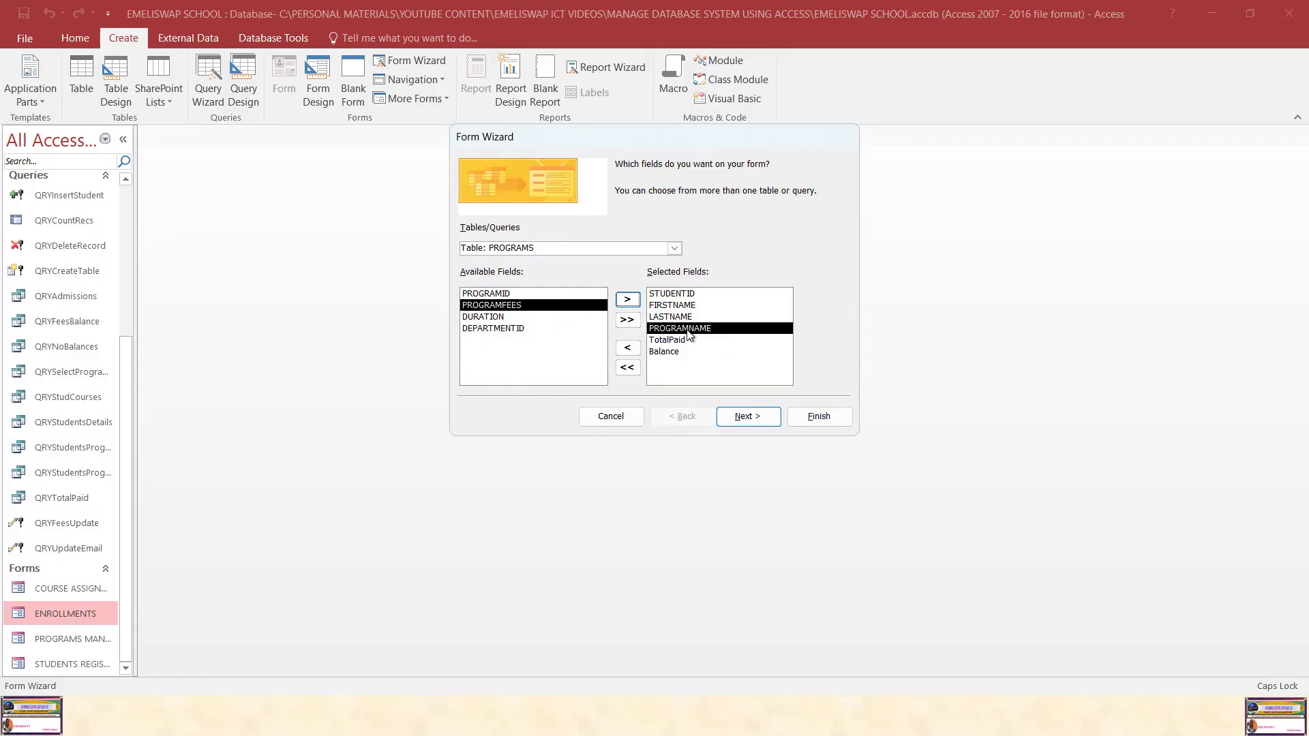
Check the order of the selected fields against the Fee & Payments Form field list on the PowerPoint slide, and return to Access.
click(691, 294)
click(693, 307)
click(690, 317)
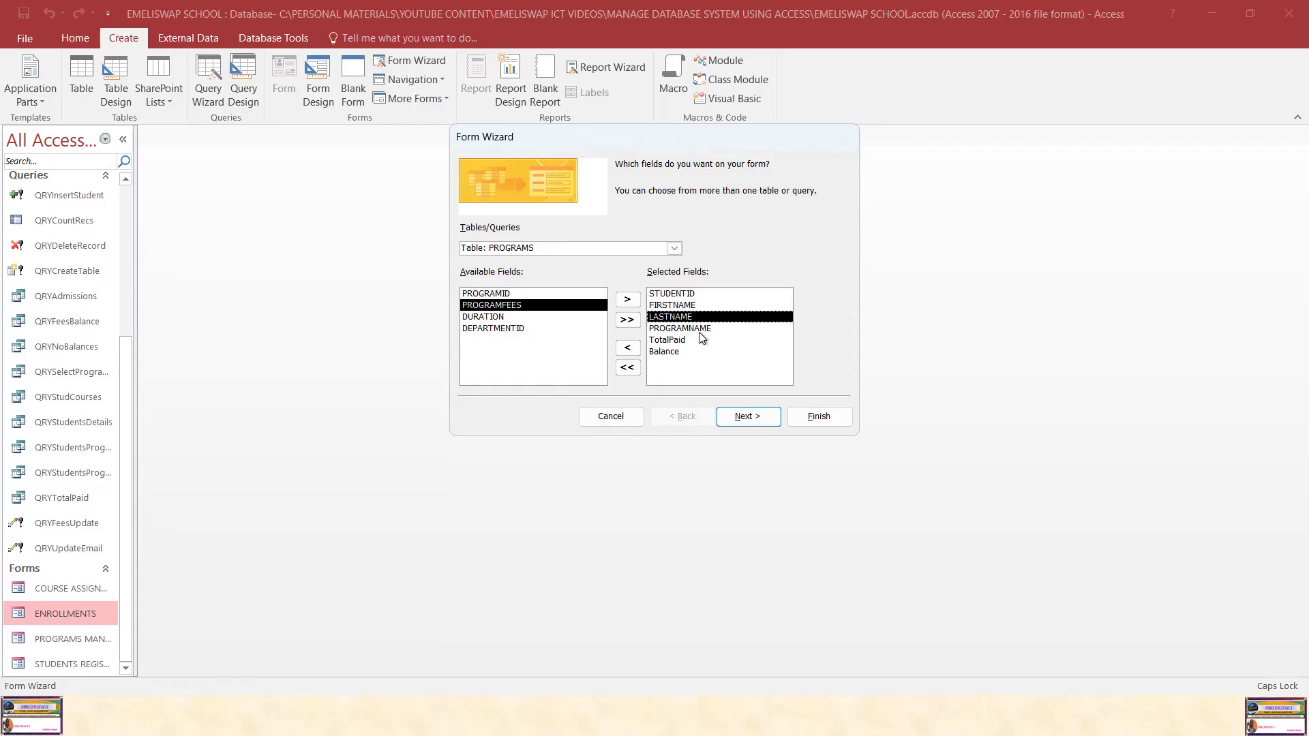
click(698, 330)
click(690, 341)
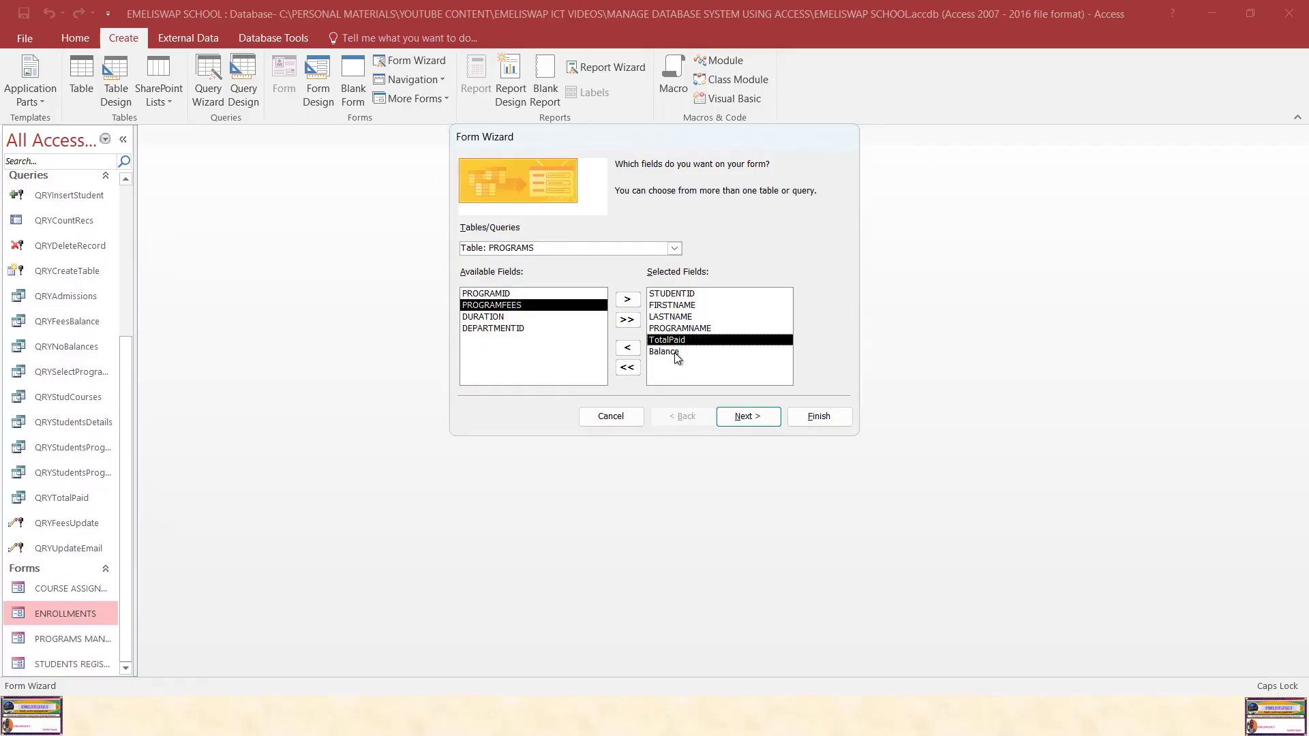
click(684, 354)
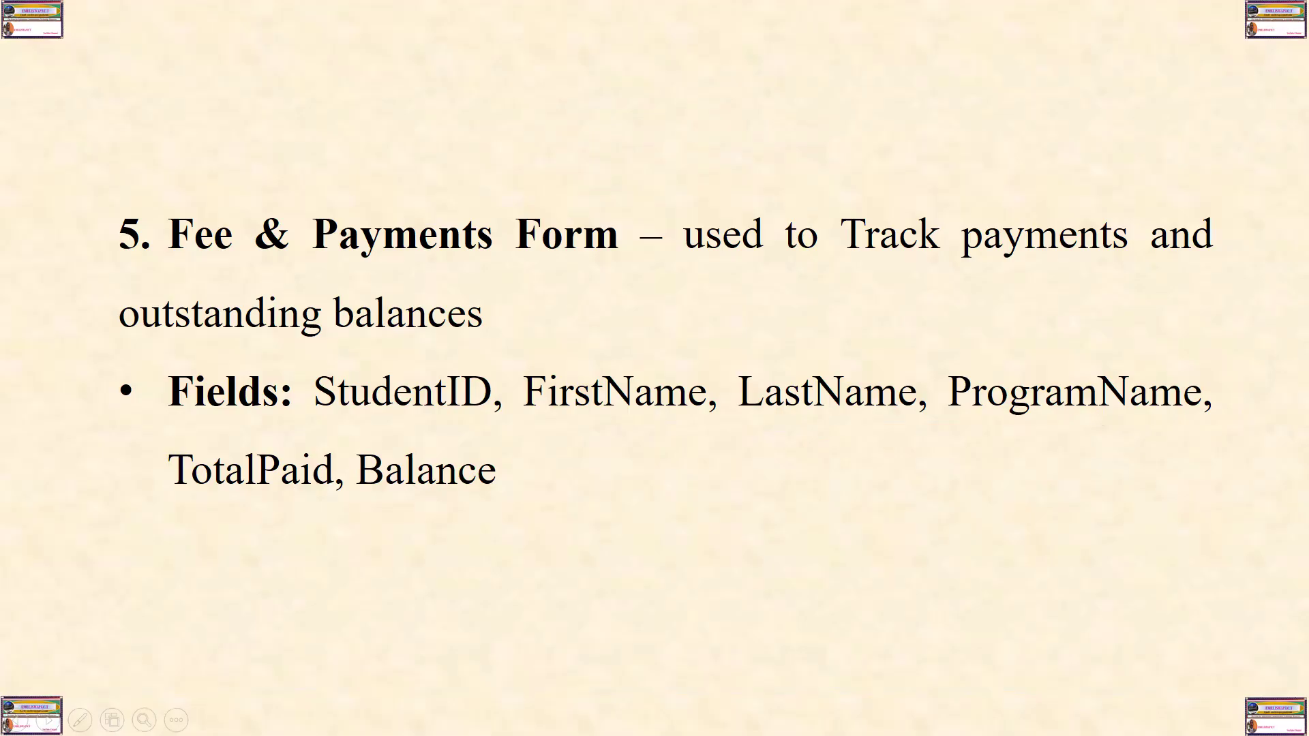
key(super)
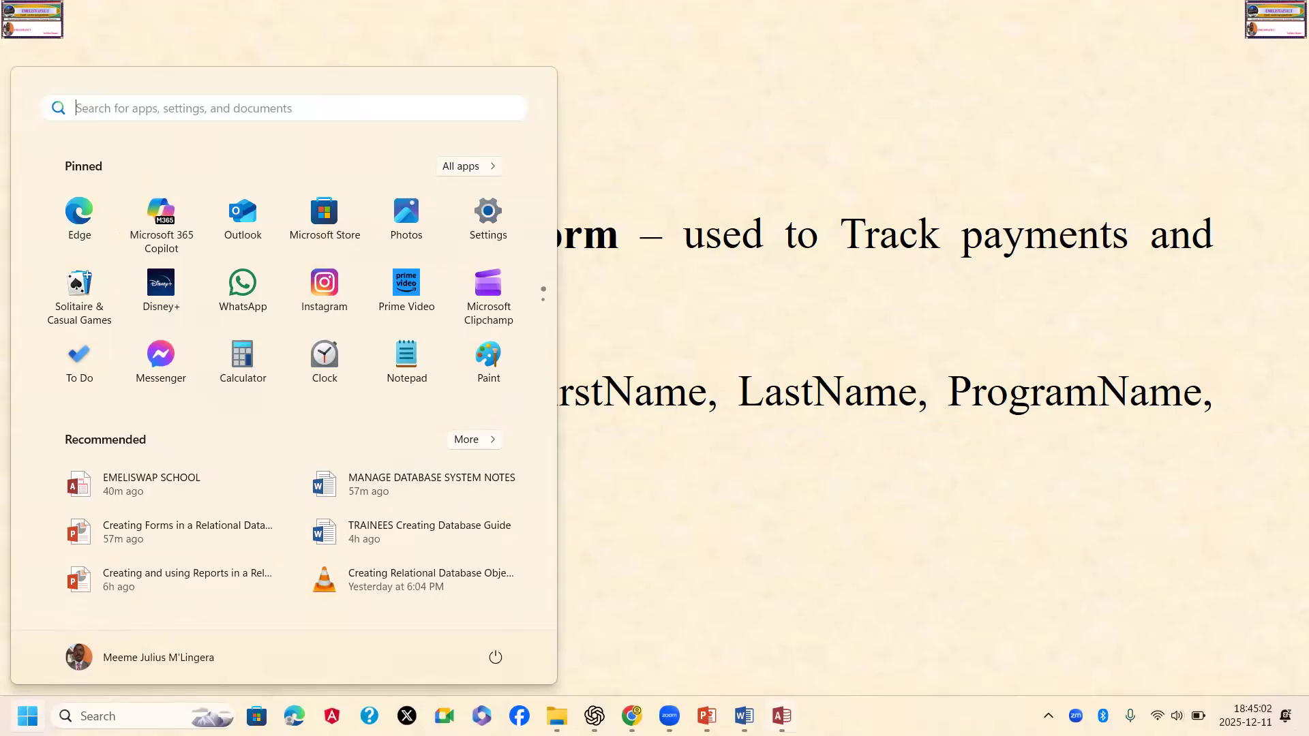
click(782, 716)
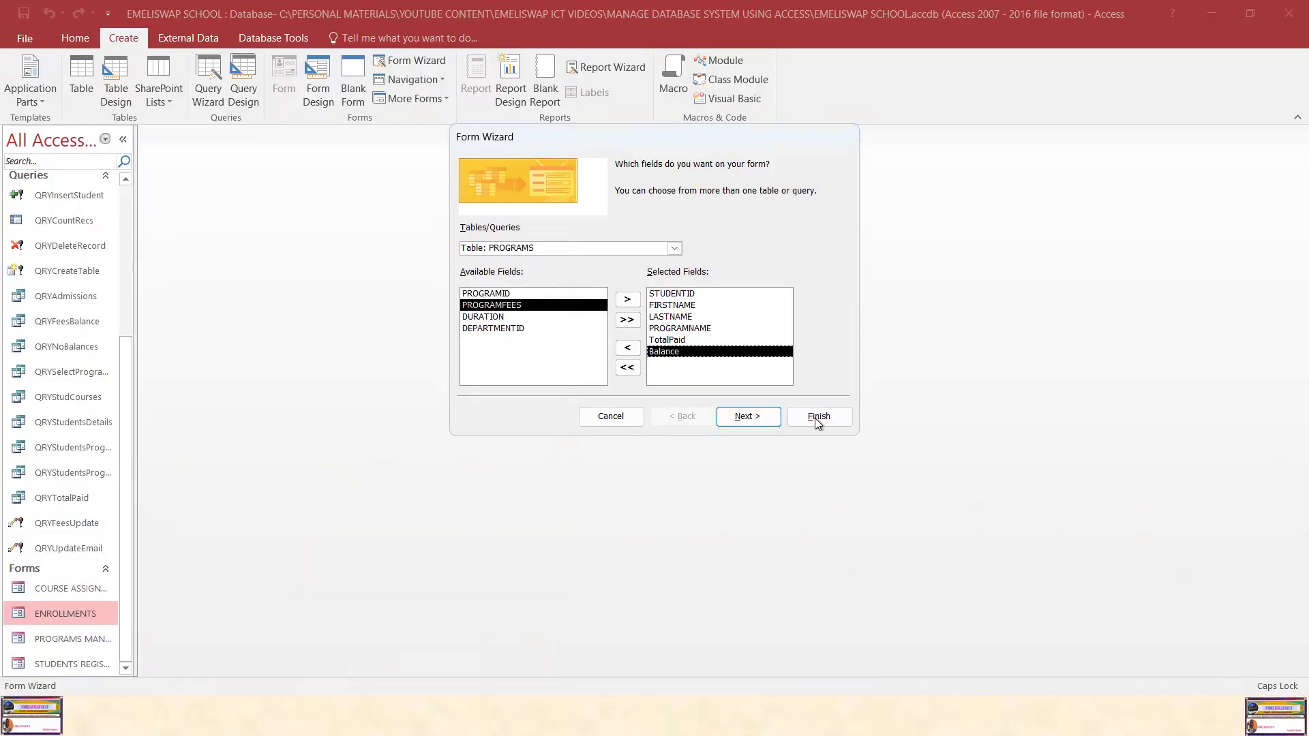
Accept the selected fields and choose the Tabular layout for the new form.
click(816, 420)
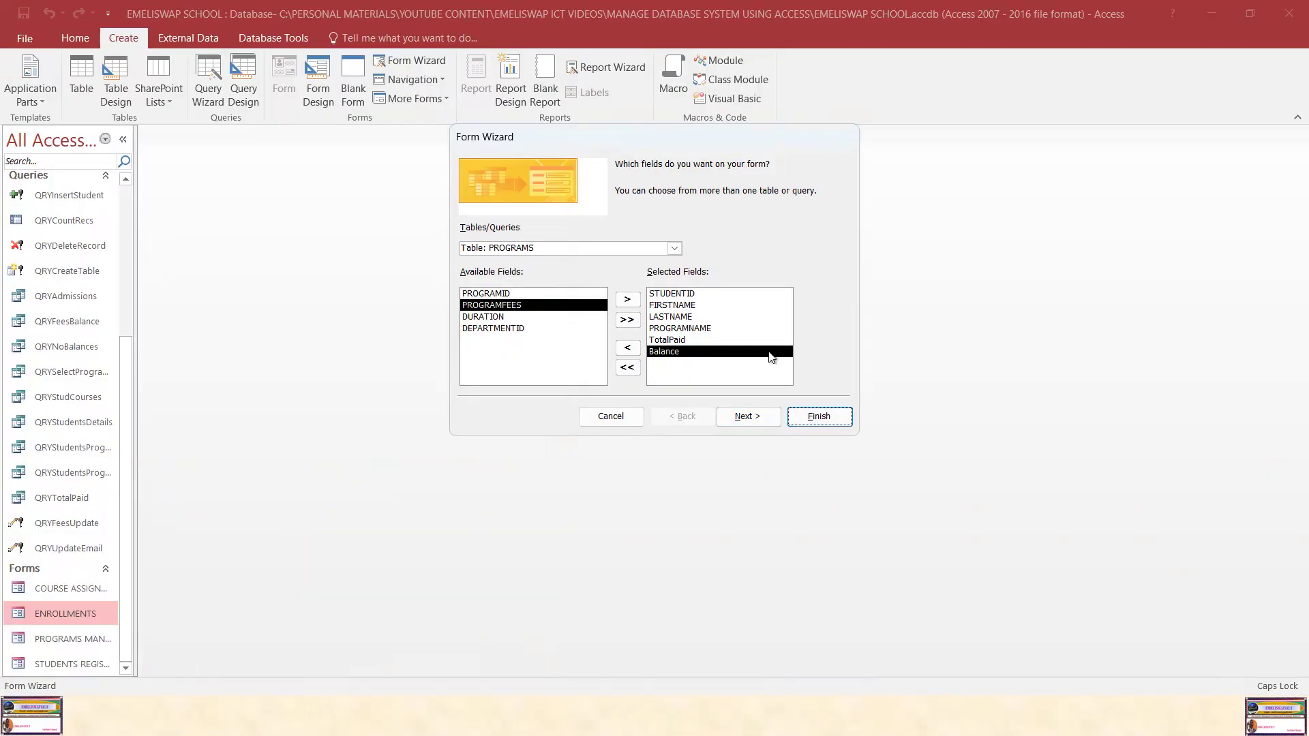
click(758, 418)
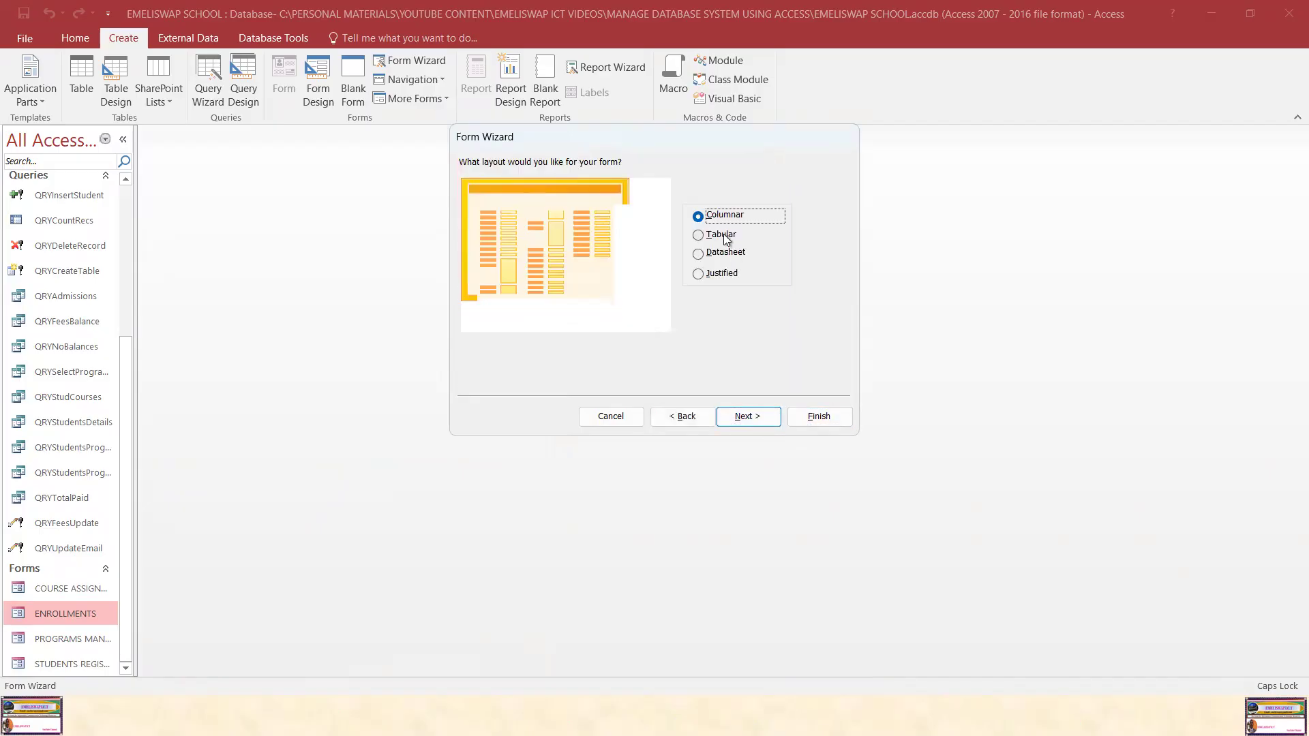
click(777, 236)
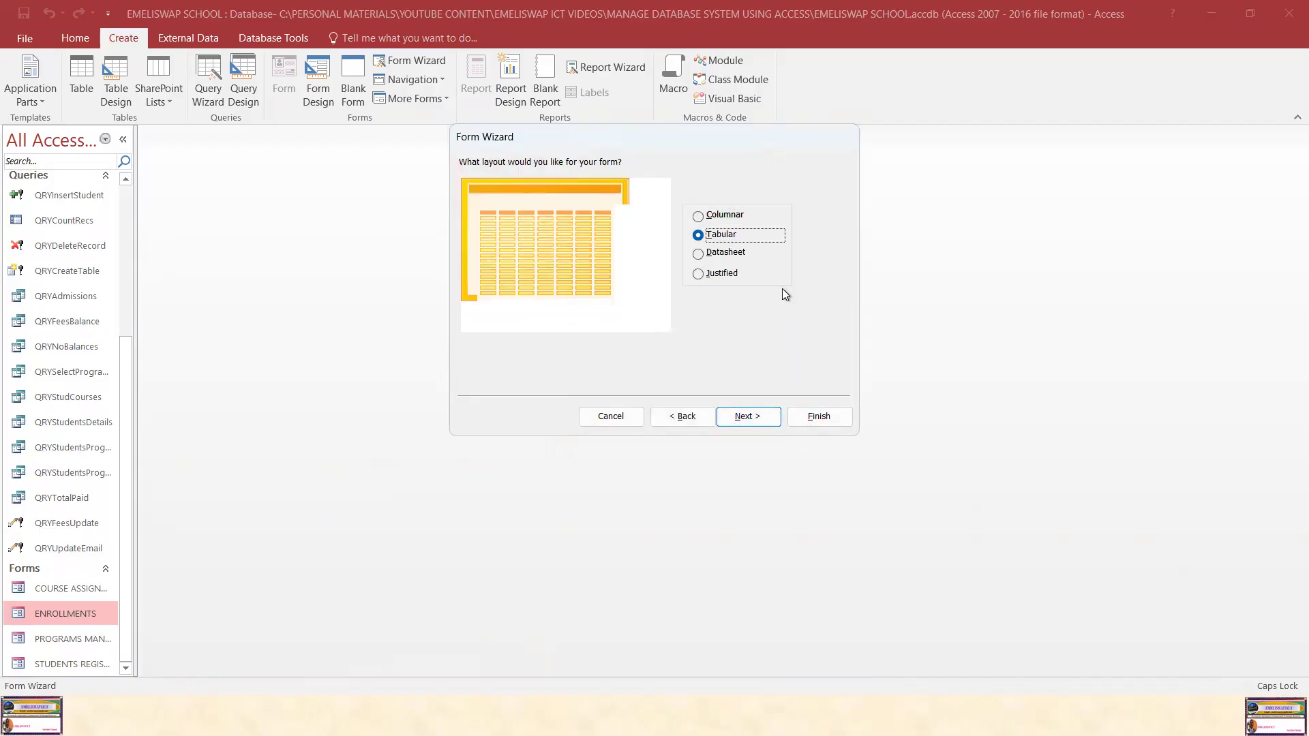
click(747, 419)
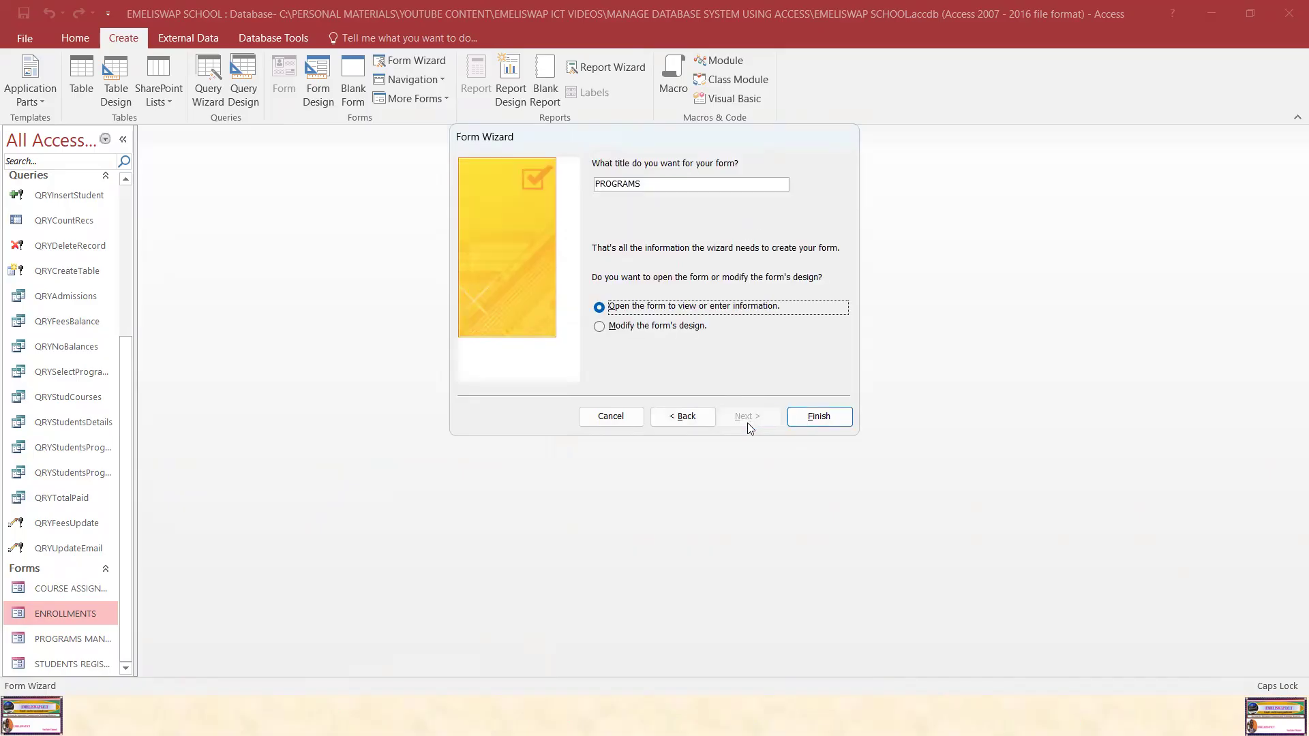
Title the form FEE AND PAYMENTS, following the slide's form name, and finish the wizard with the form opened for viewing.
key(super)
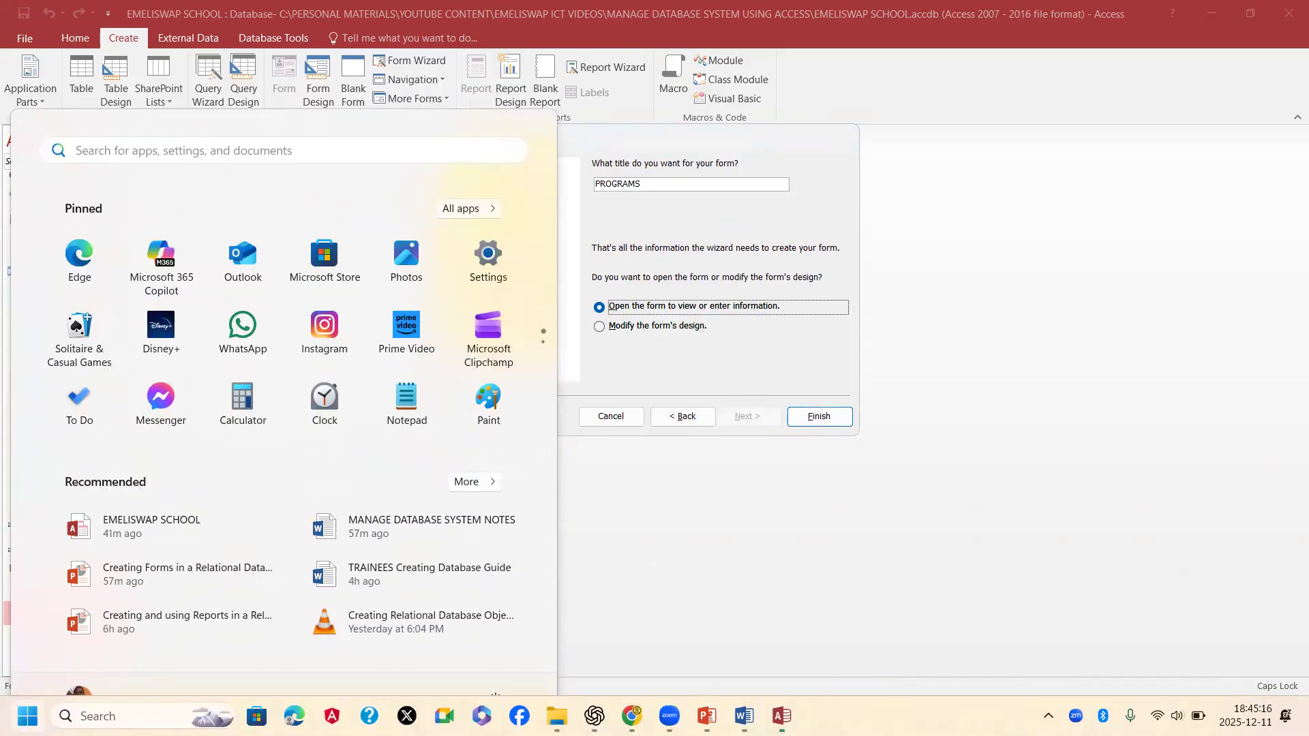
key(super)
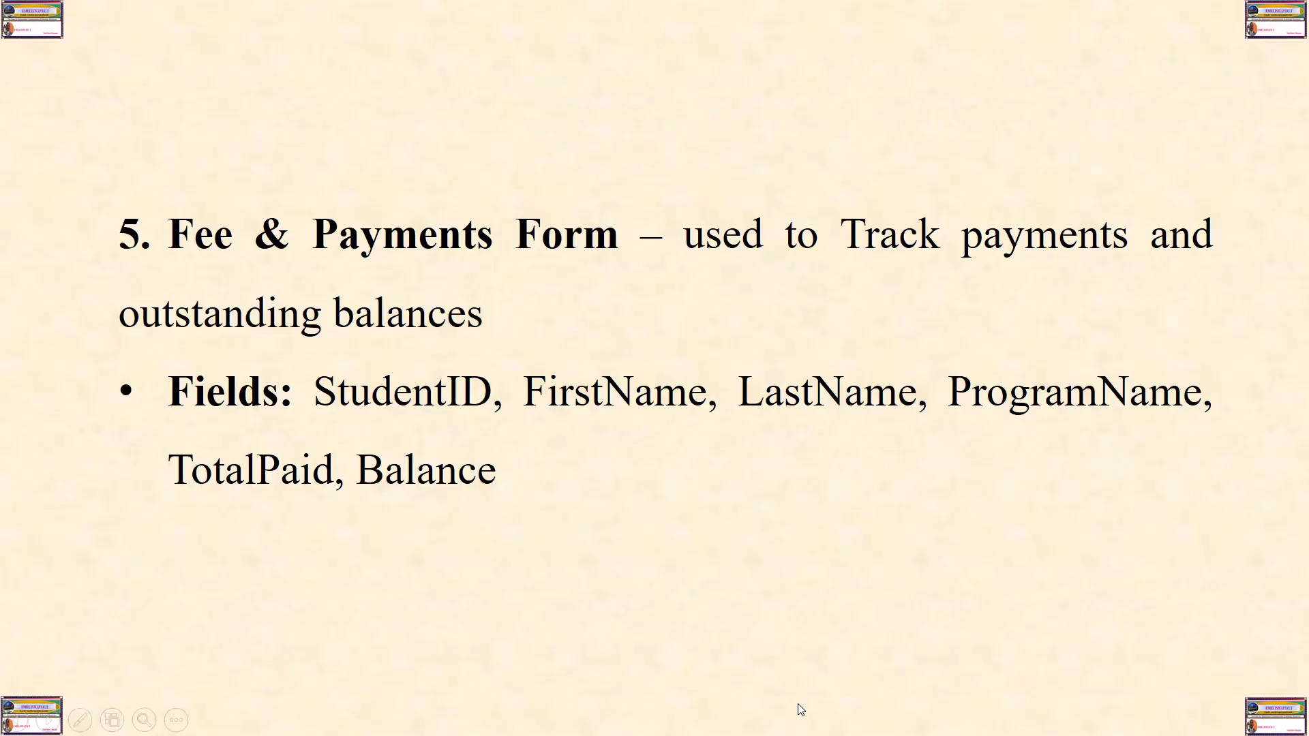
key(super)
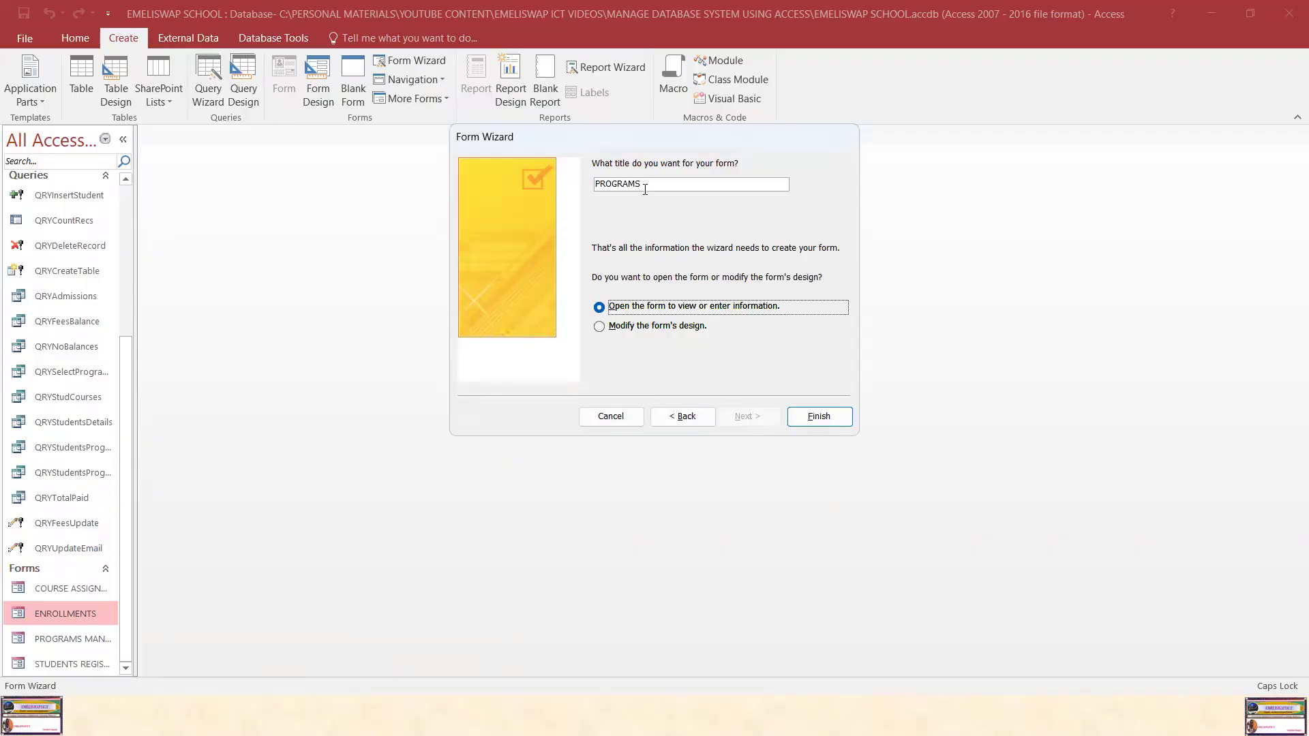
double_click(626, 184)
text(FEE)
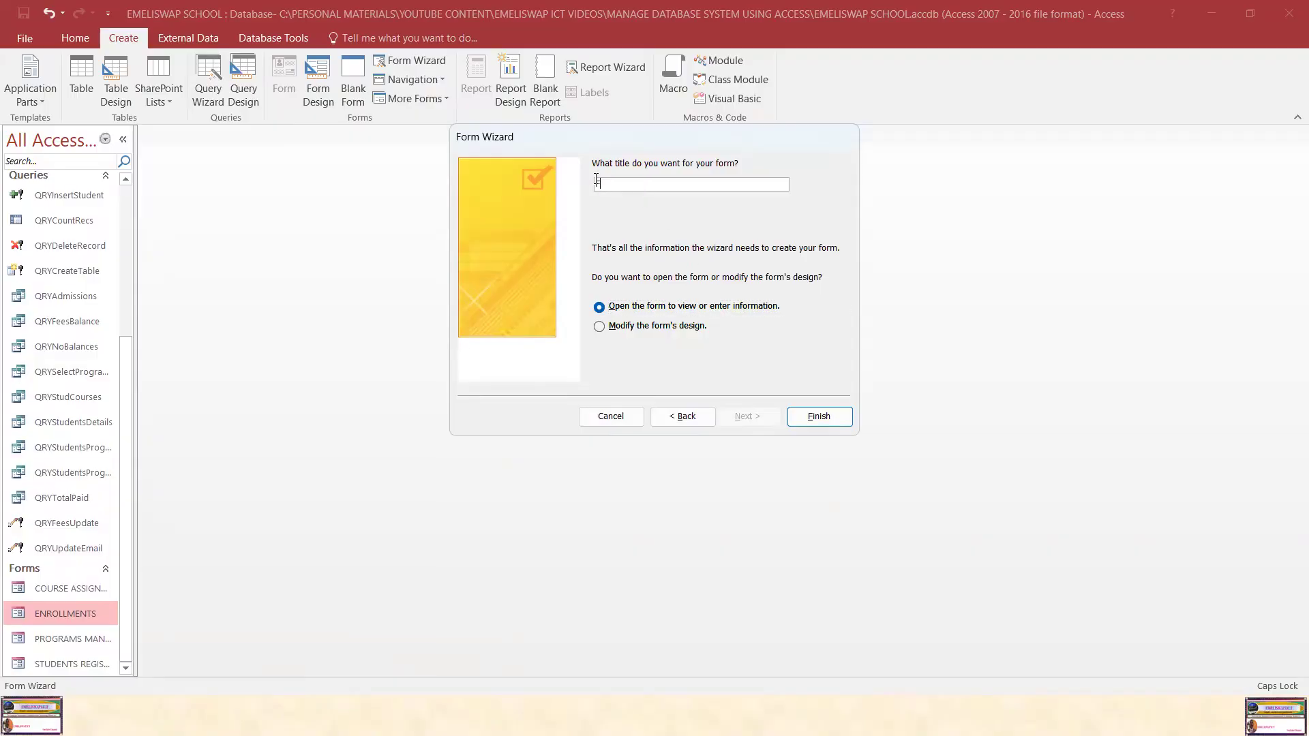
text( AND PAYMENTS)
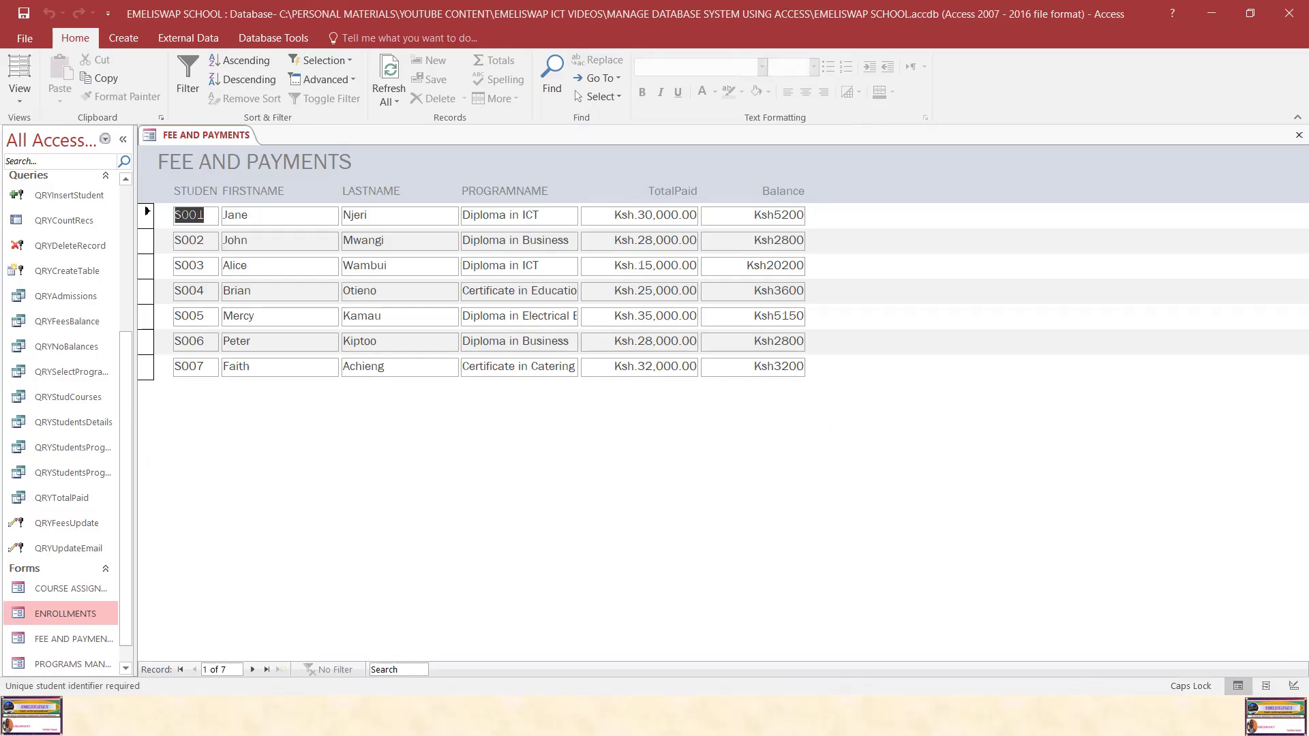
Close the FEE AND PAYMENTS form and reopen it in Design View.
click(92, 608)
right_click(210, 133)
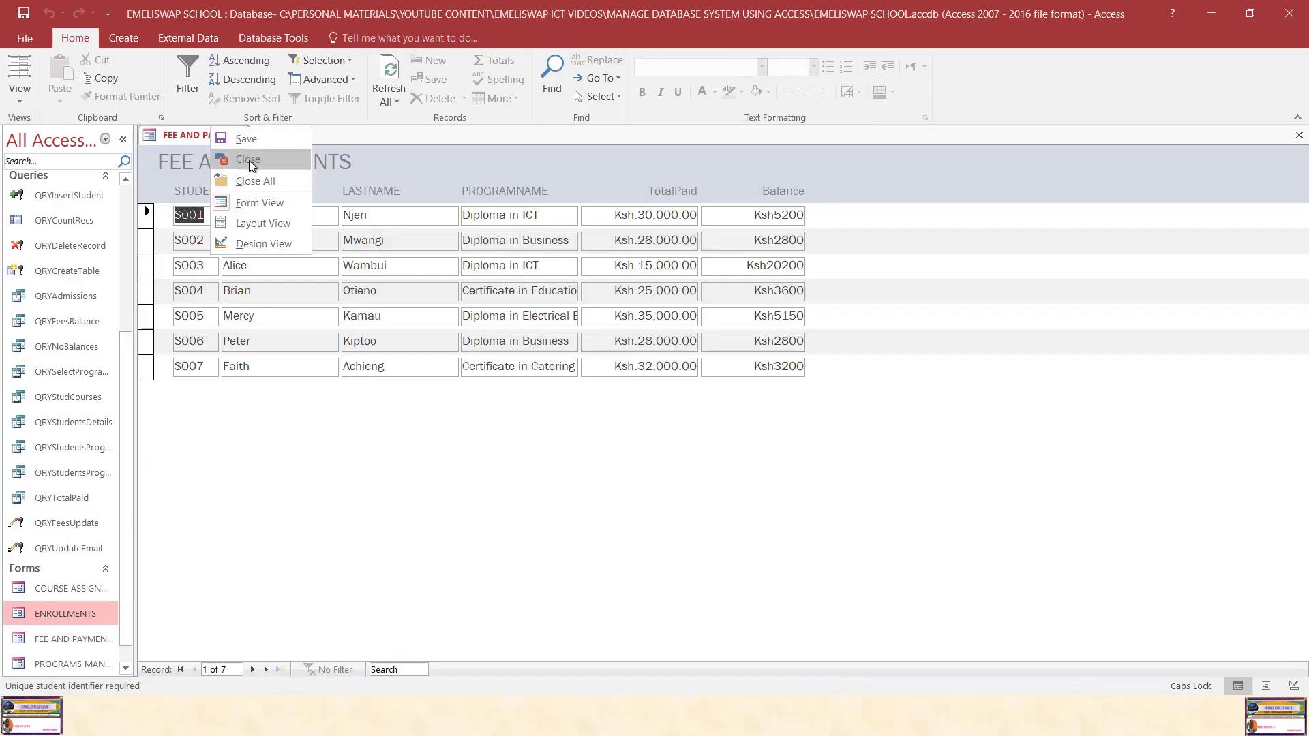
click(248, 161)
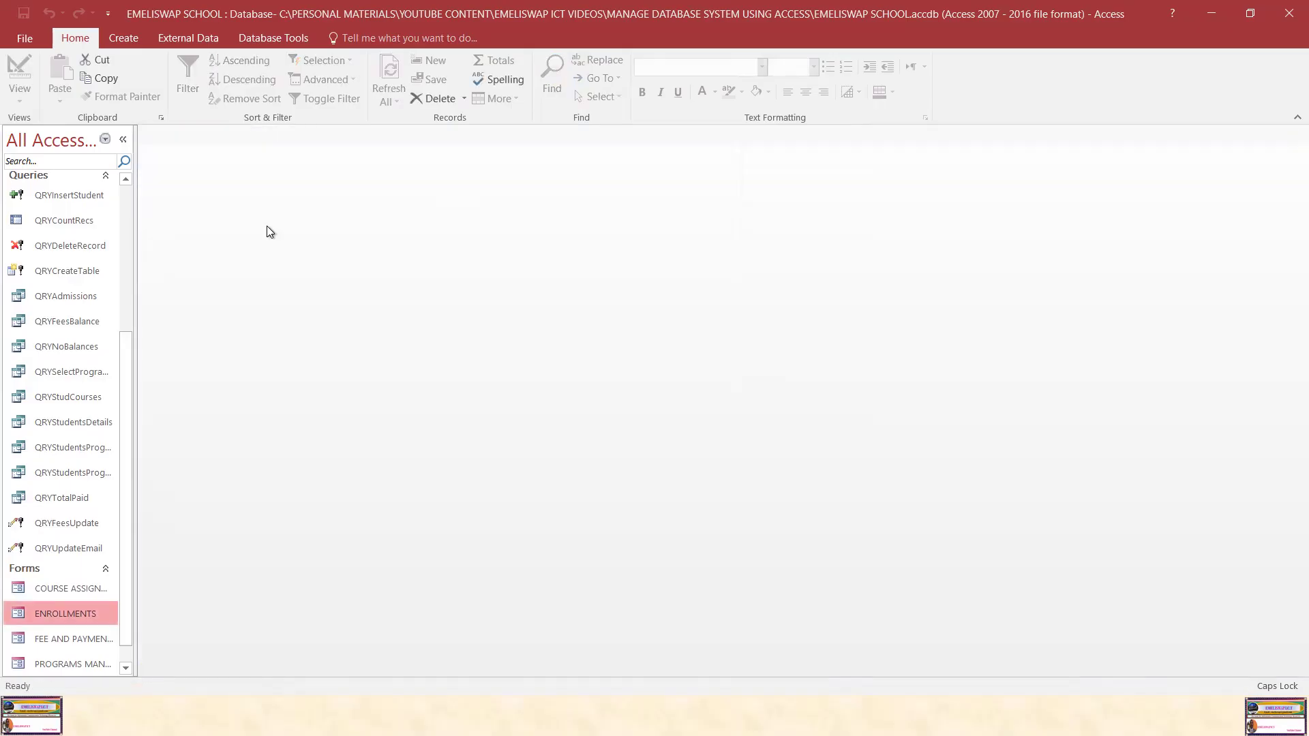
scroll(99, 613, down, 1)
click(87, 620)
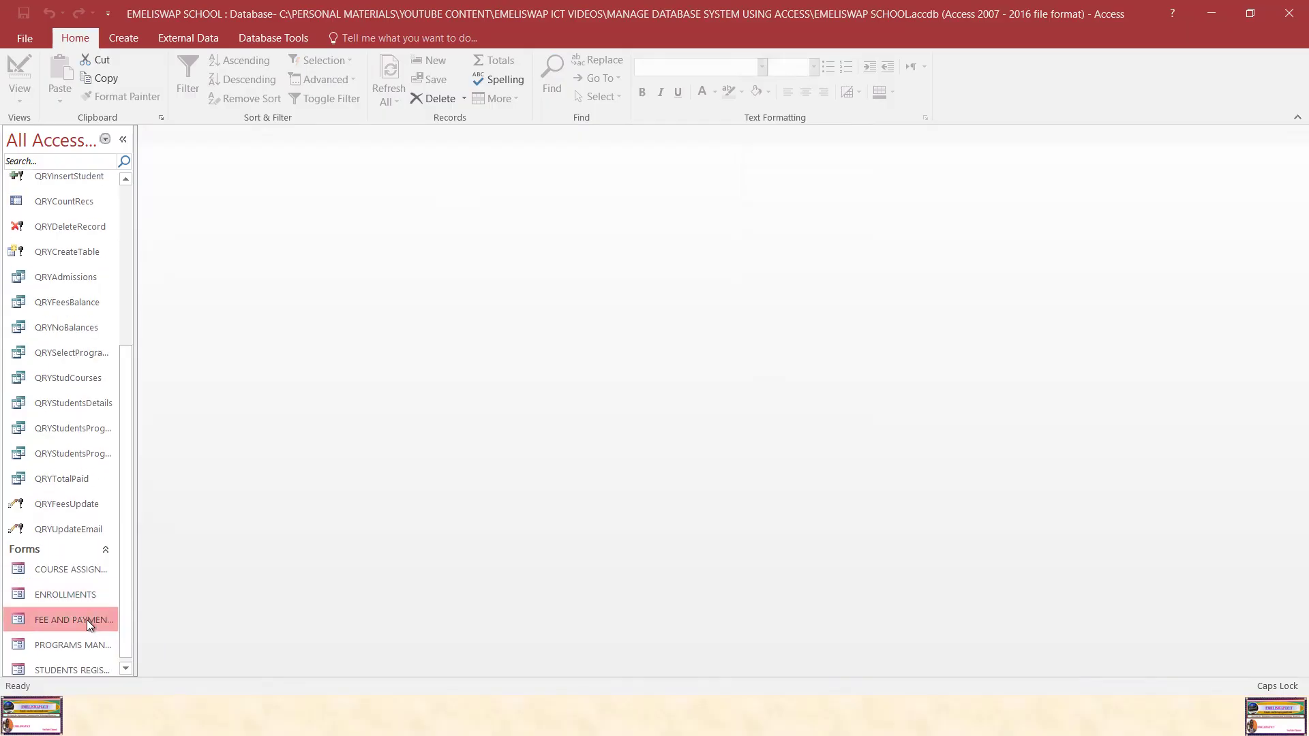
right_click(87, 620)
click(152, 439)
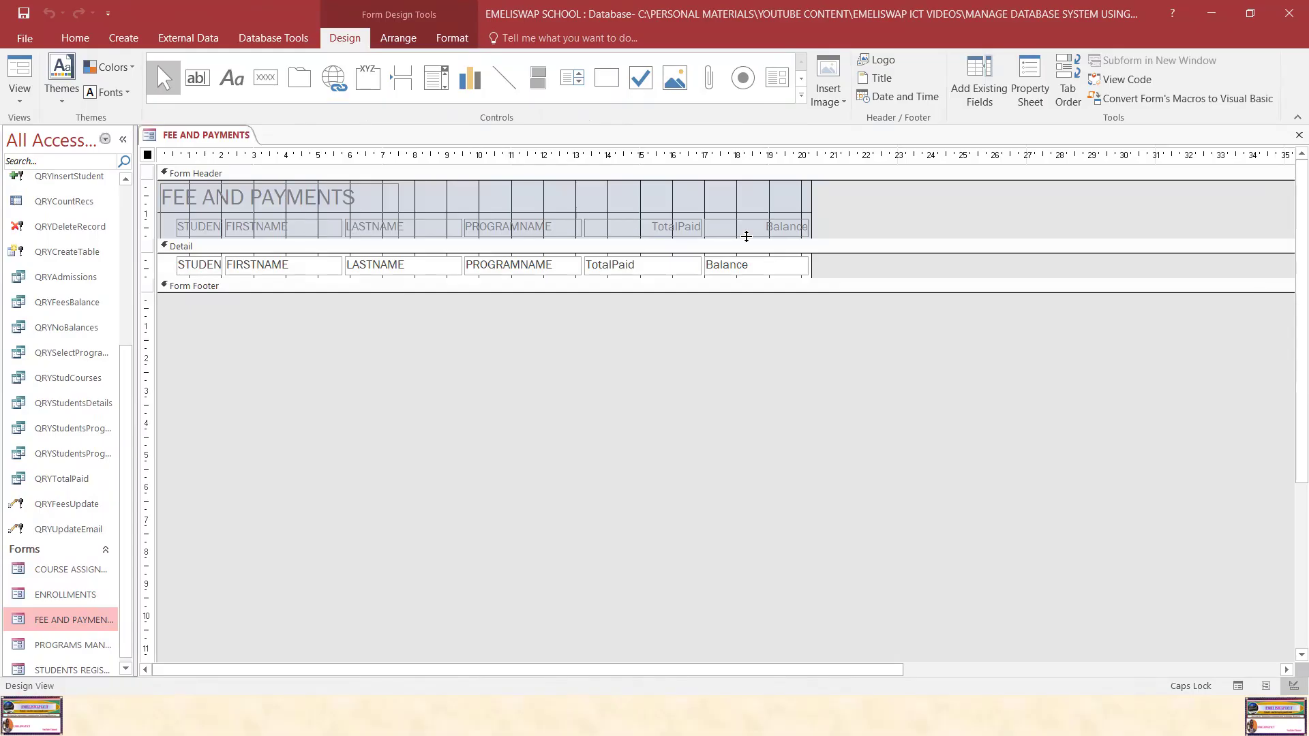
Move the FEE AND PAYMENTS title to the middle of the Form Header, starting at about 6.4 on the ruler.
click(668, 232)
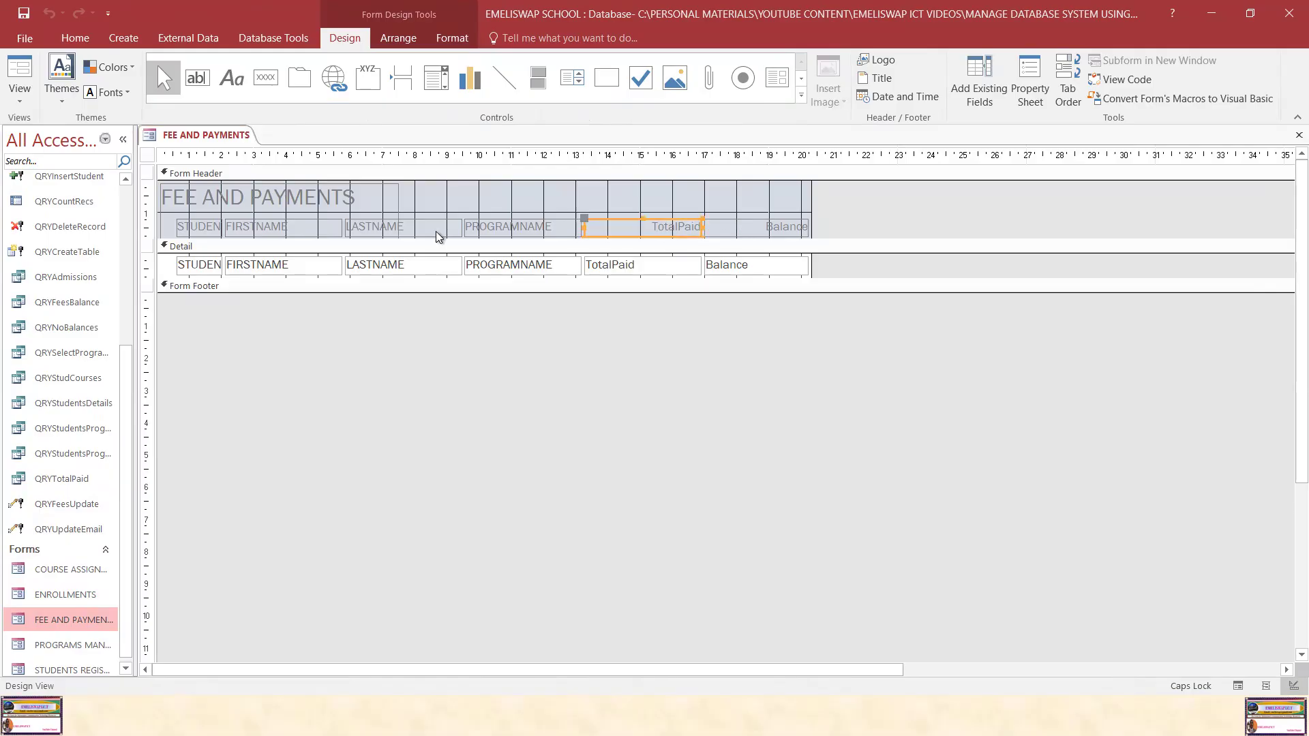
click(263, 230)
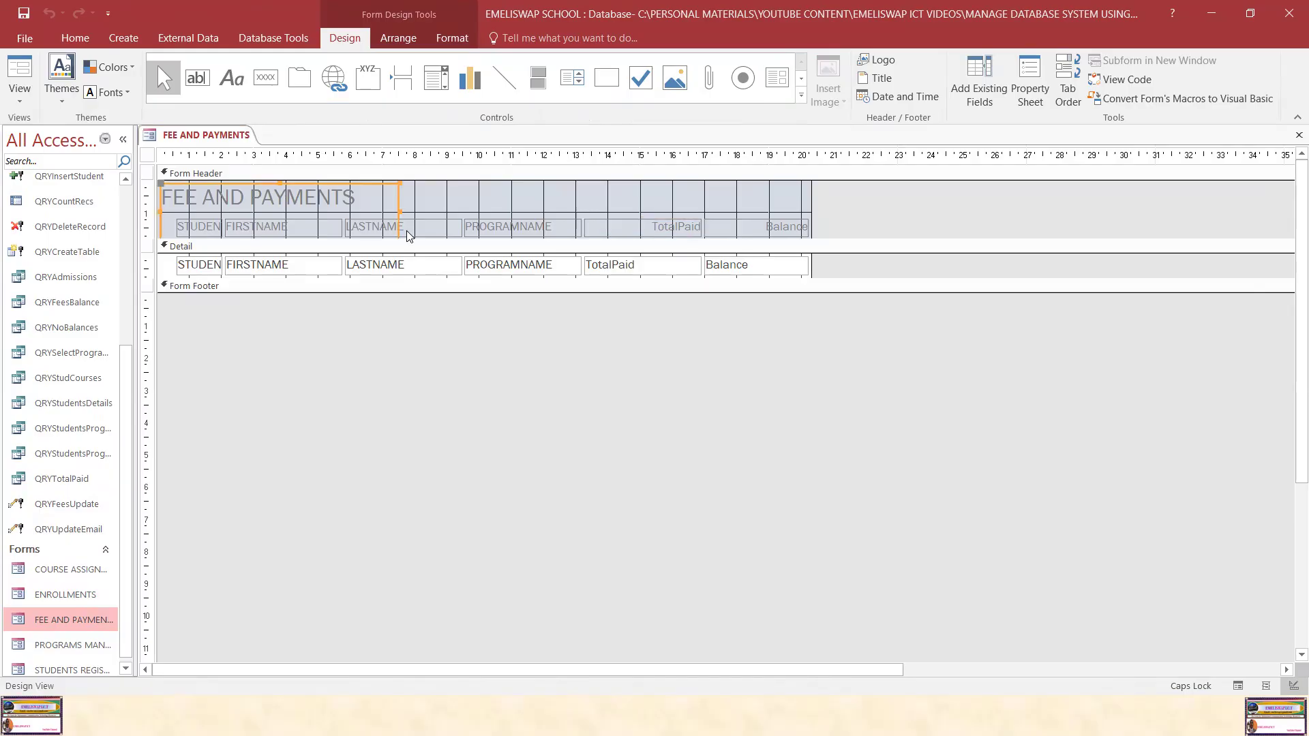
drag(270, 183, 330, 199)
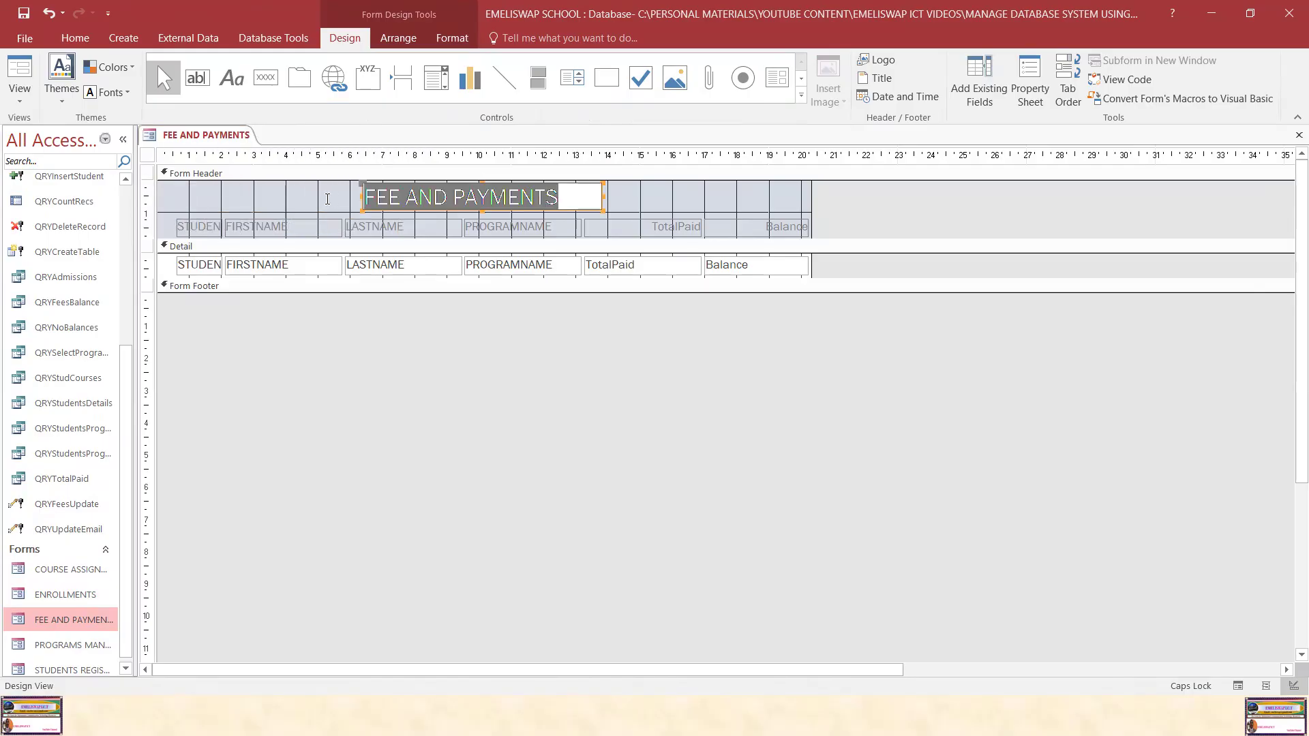
Make the FEE AND PAYMENTS title bold, dark red and underlined.
click(75, 40)
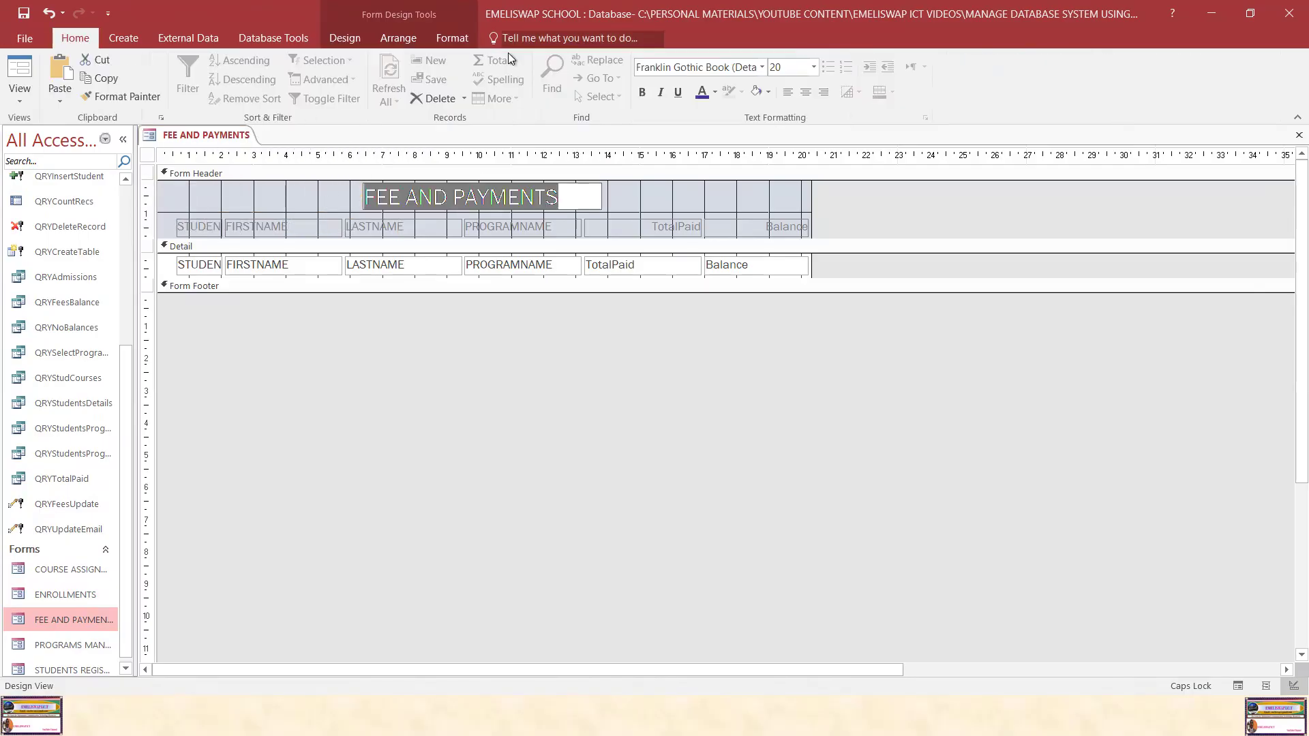
click(644, 92)
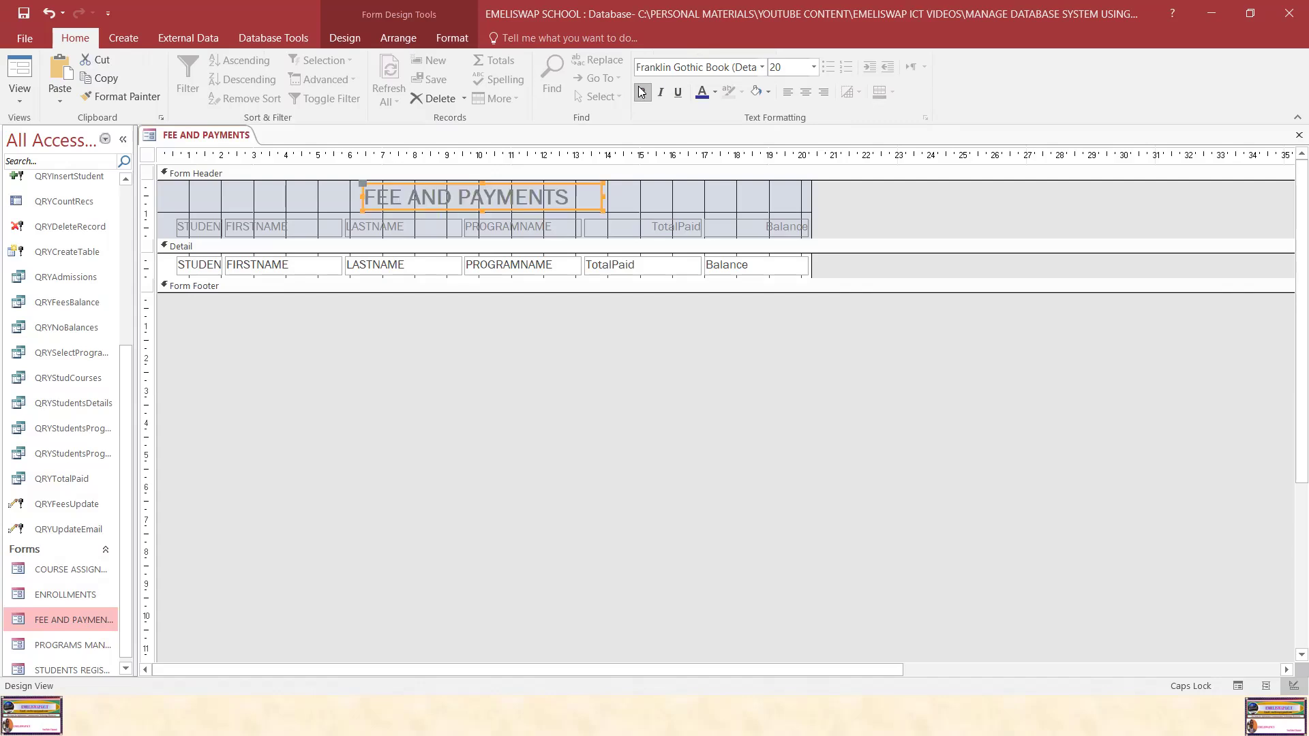
click(715, 92)
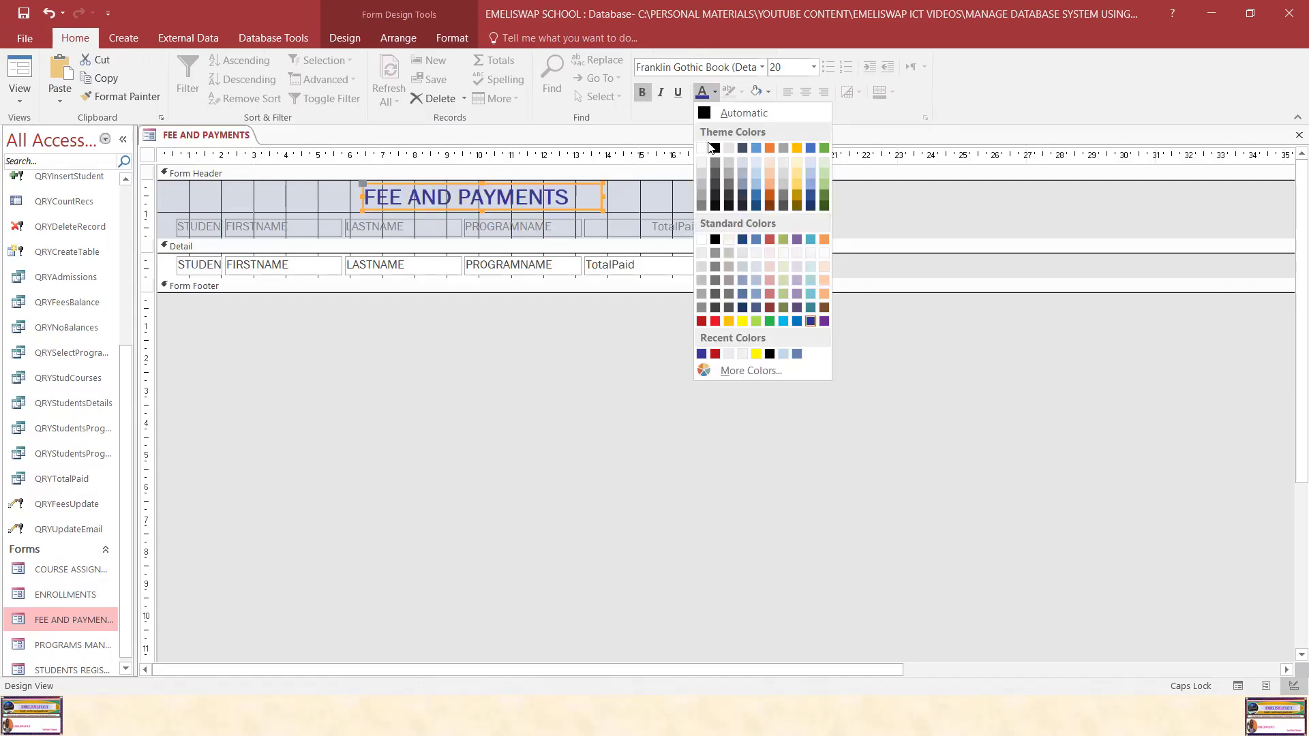
click(702, 321)
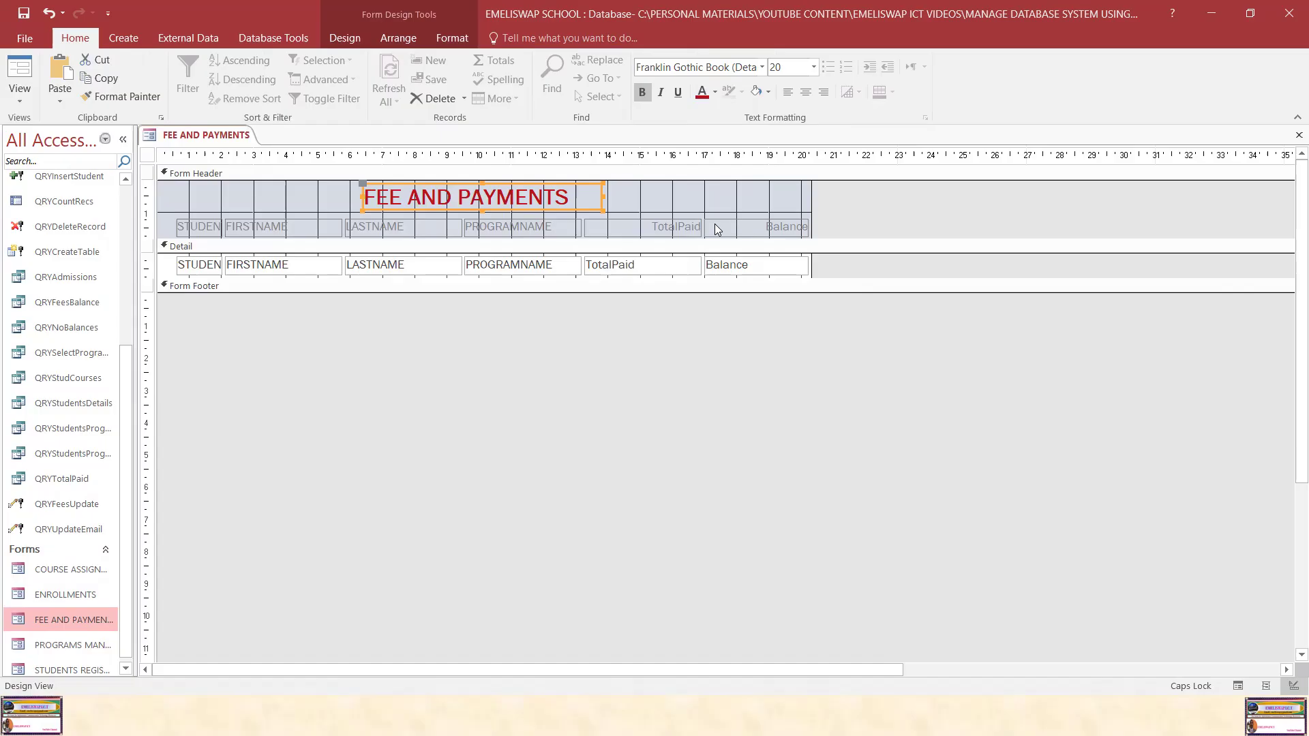
click(679, 93)
click(622, 199)
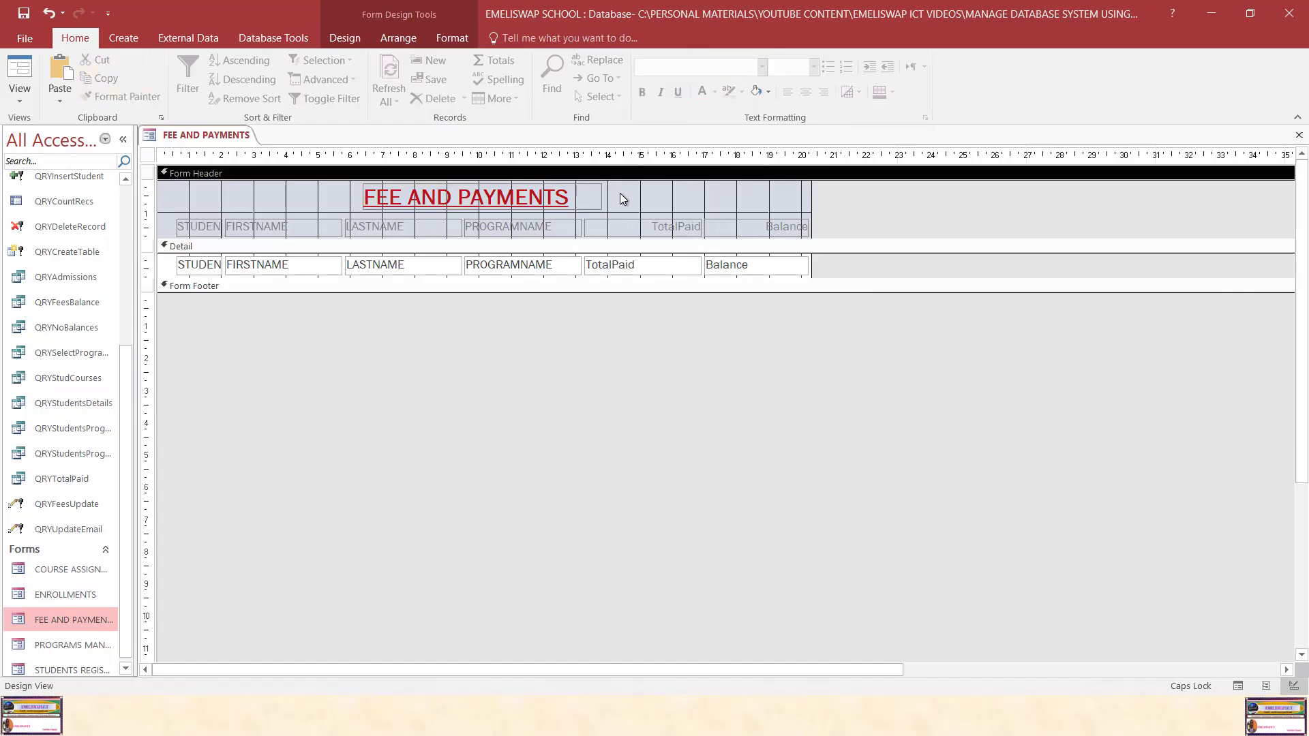
Narrow the Balance heading and field from their left side, and shift and narrow the TotalPaid pair to sit just beside them.
click(746, 233)
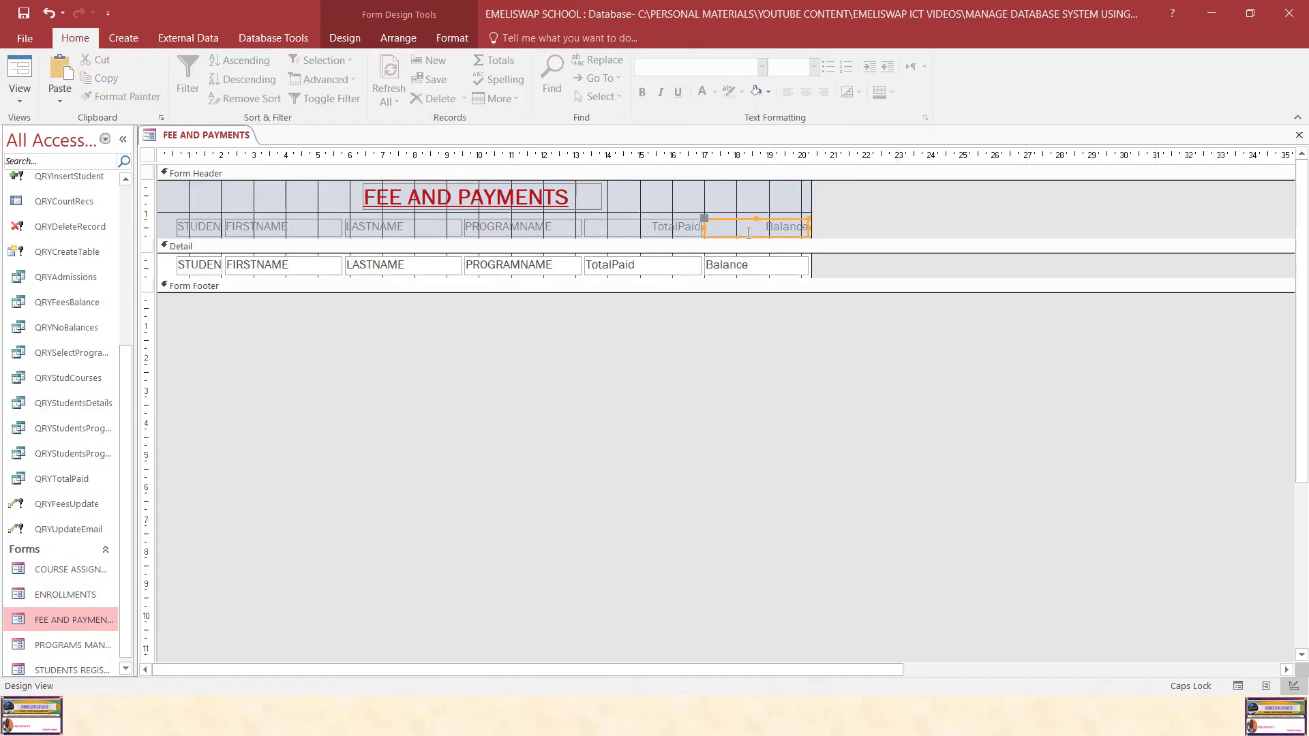
click(707, 228)
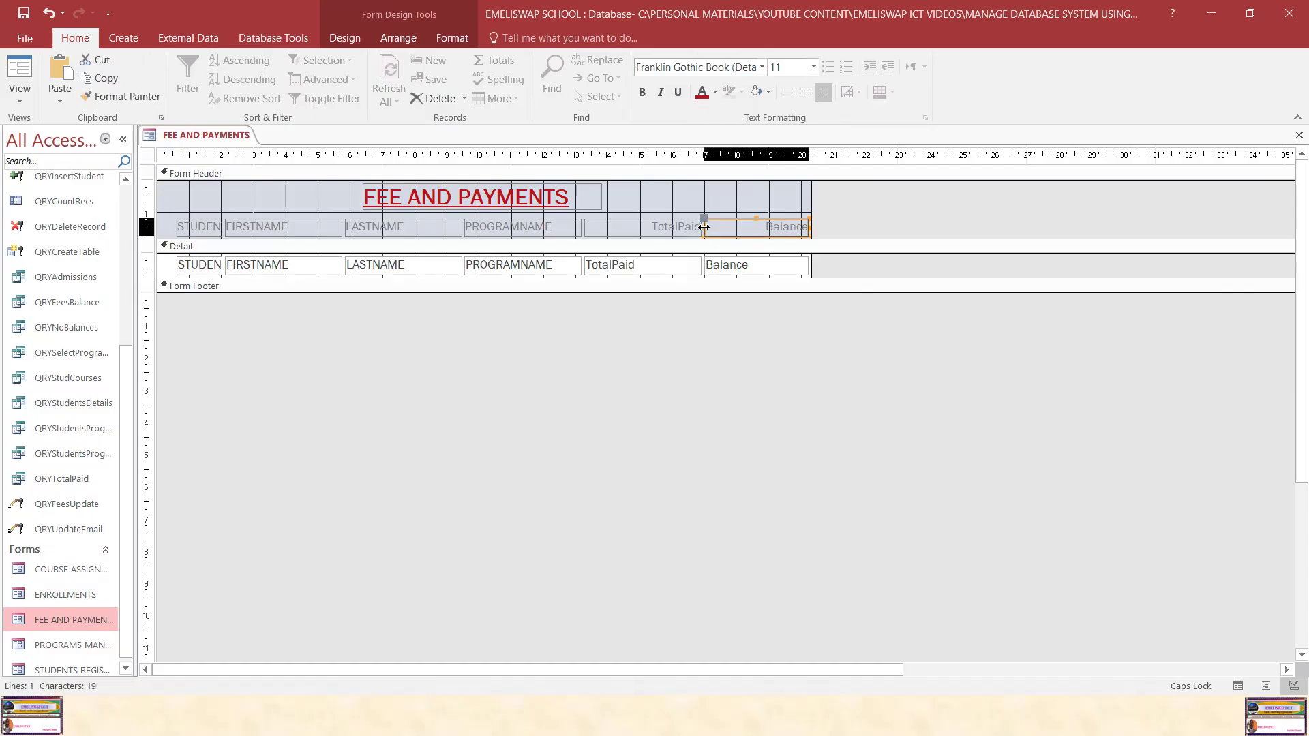
drag(717, 228, 725, 265)
click(702, 264)
click(665, 230)
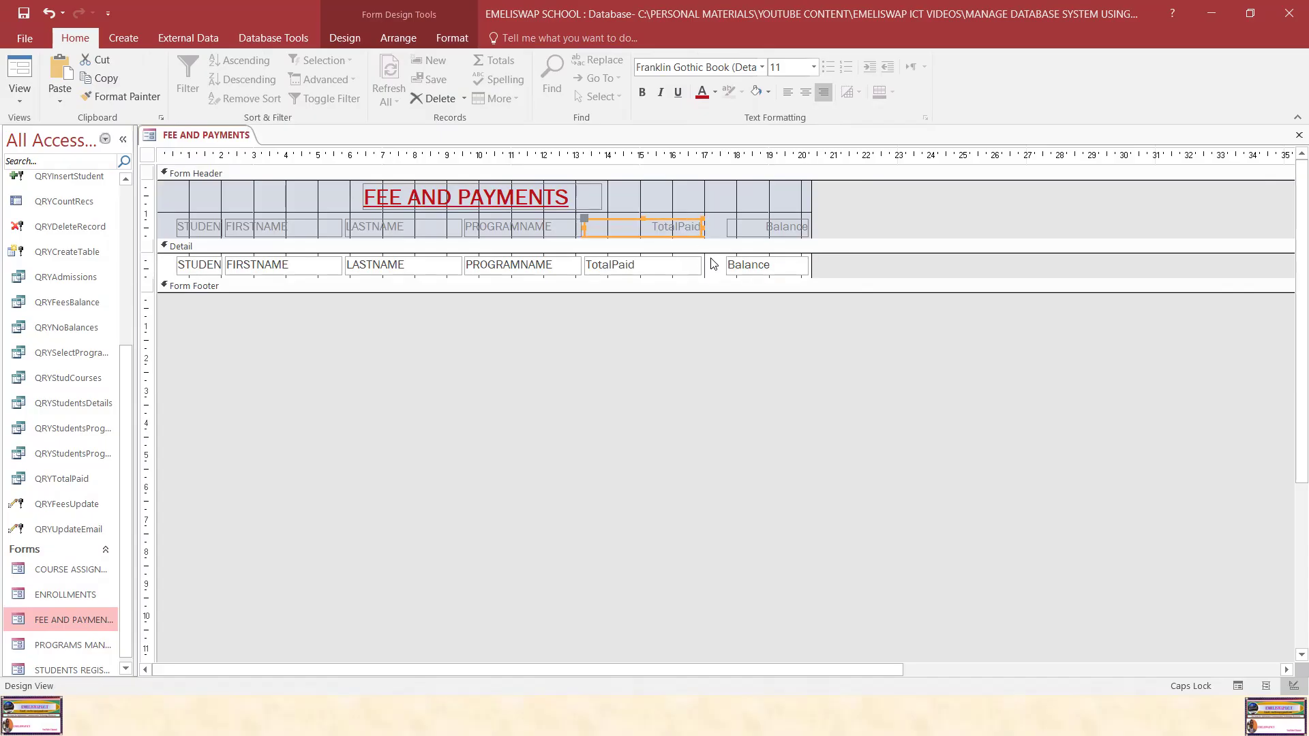
drag(702, 265, 720, 266)
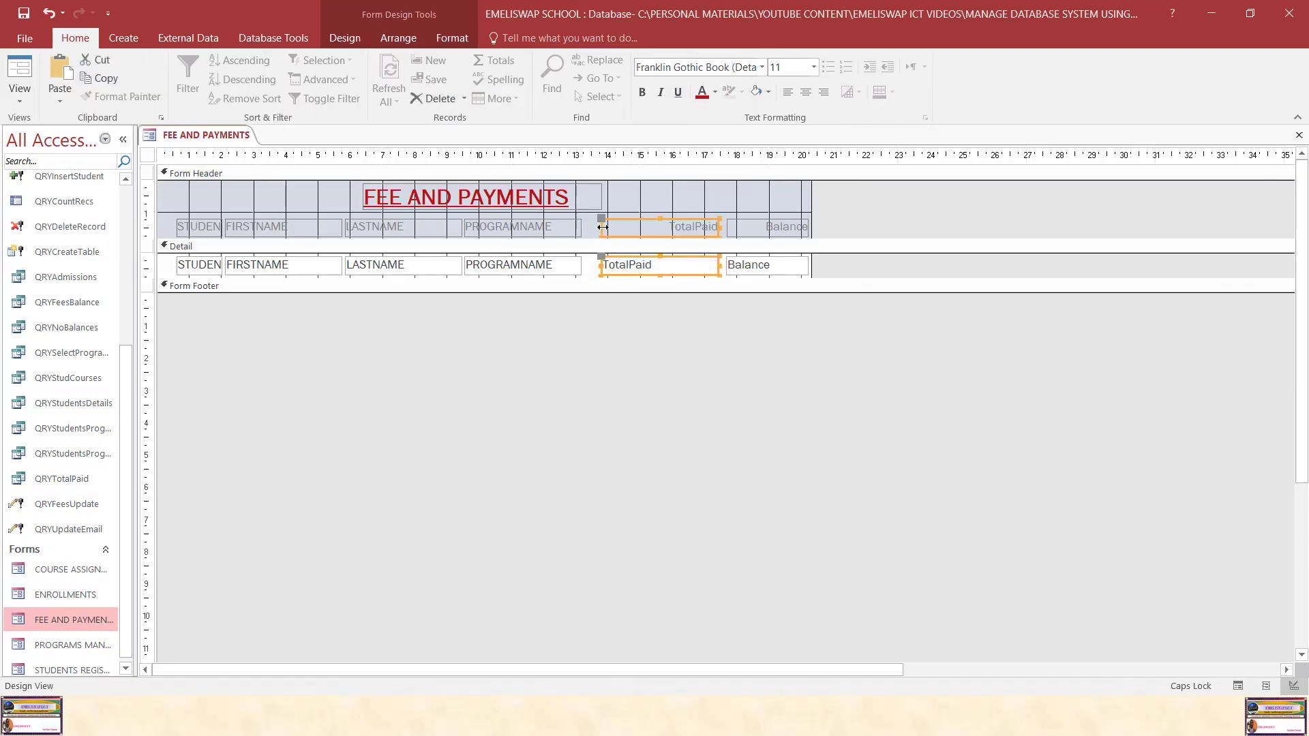
drag(601, 265, 624, 263)
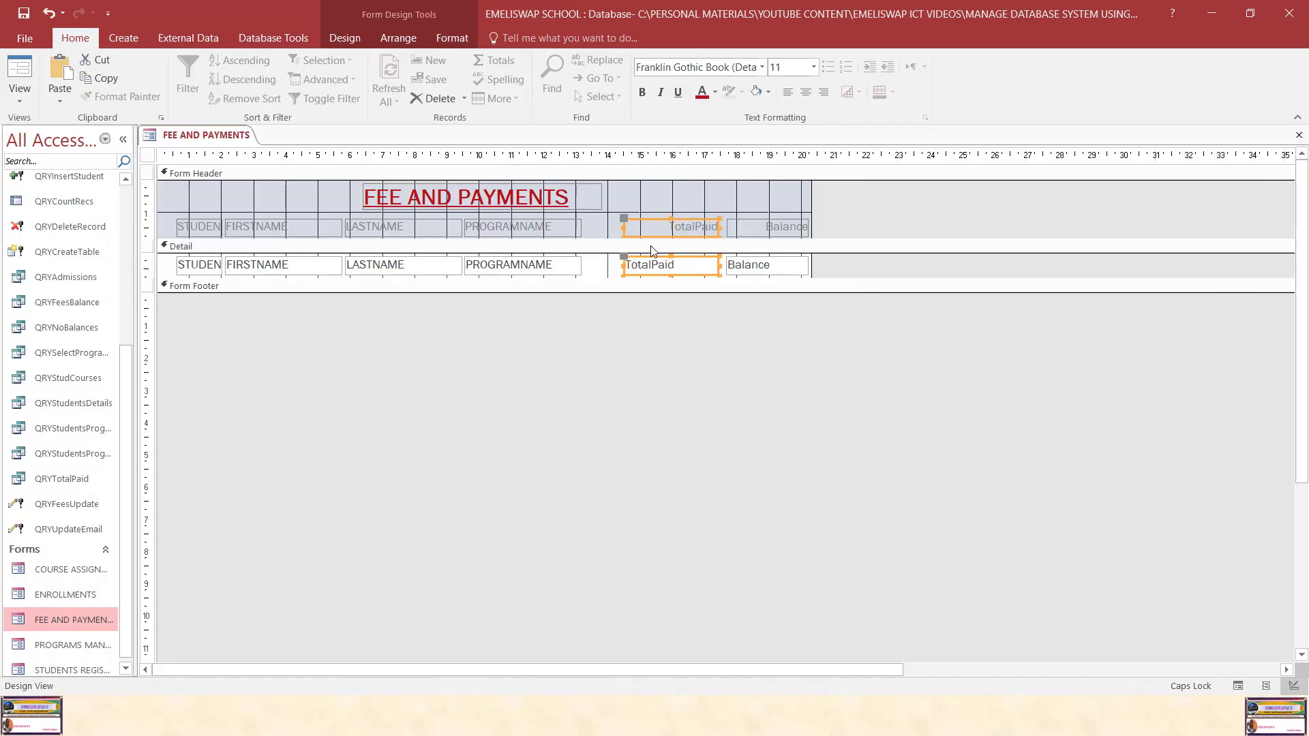
Shift the PROGRAMNAME, LASTNAME and FIRSTNAME headings and fields to the right, freeing space beside the STUDENTID column.
click(565, 230)
click(569, 263)
shift+click(578, 265)
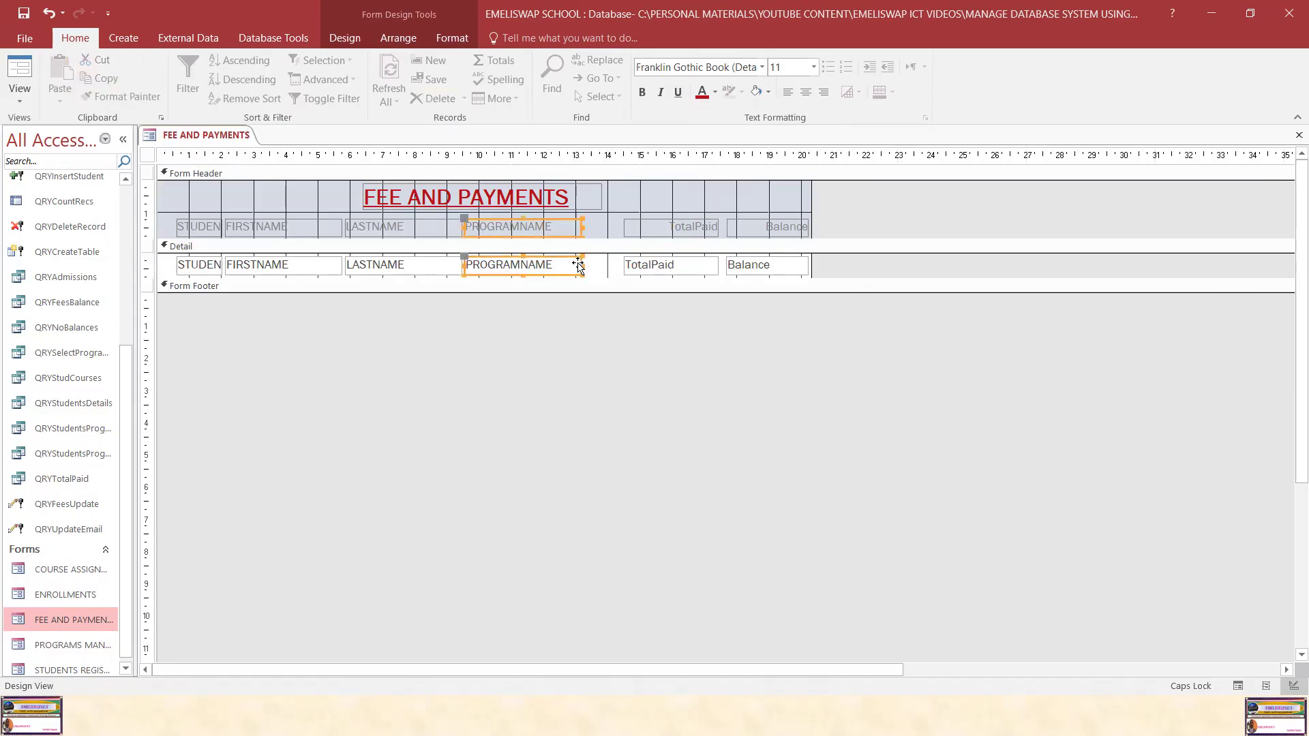
drag(578, 265, 611, 267)
click(423, 228)
shift+click(440, 268)
drag(453, 277, 476, 268)
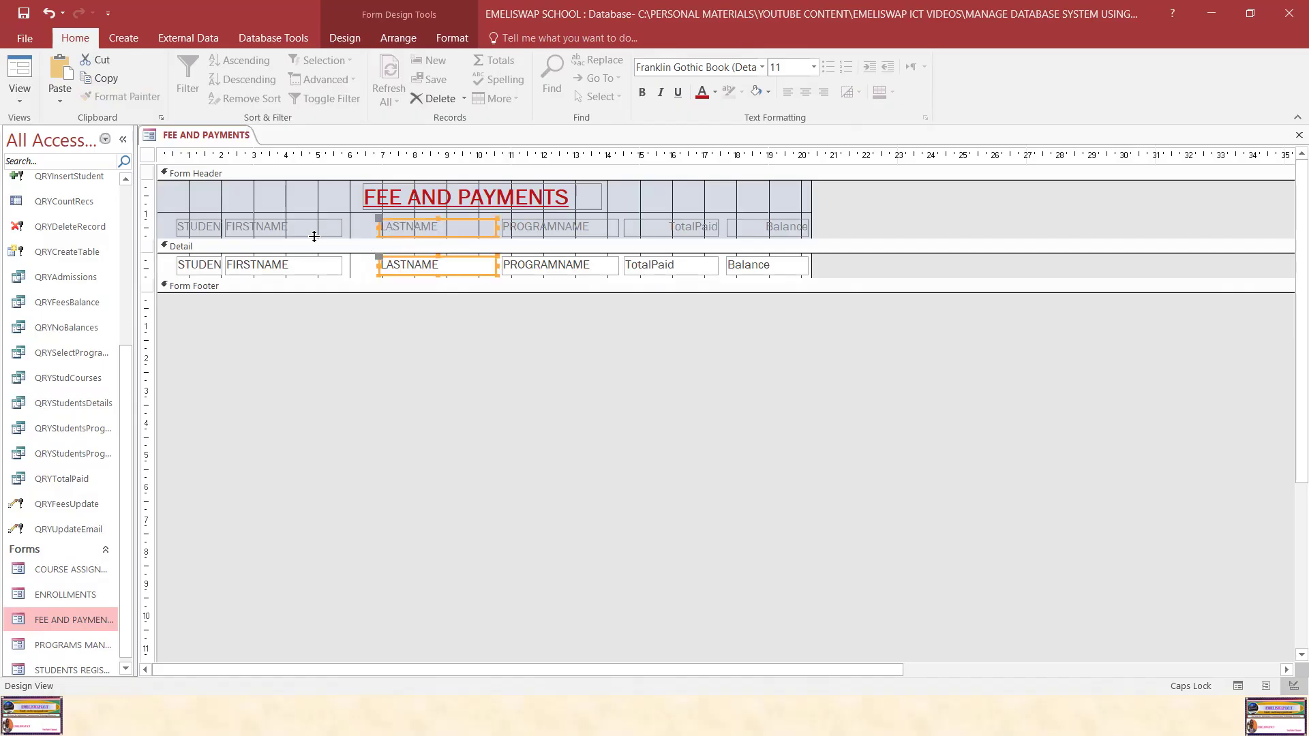
click(292, 227)
shift+click(289, 270)
drag(306, 274, 338, 275)
Widen the STUDENTID heading and its detail field together so the whole name fits.
click(217, 229)
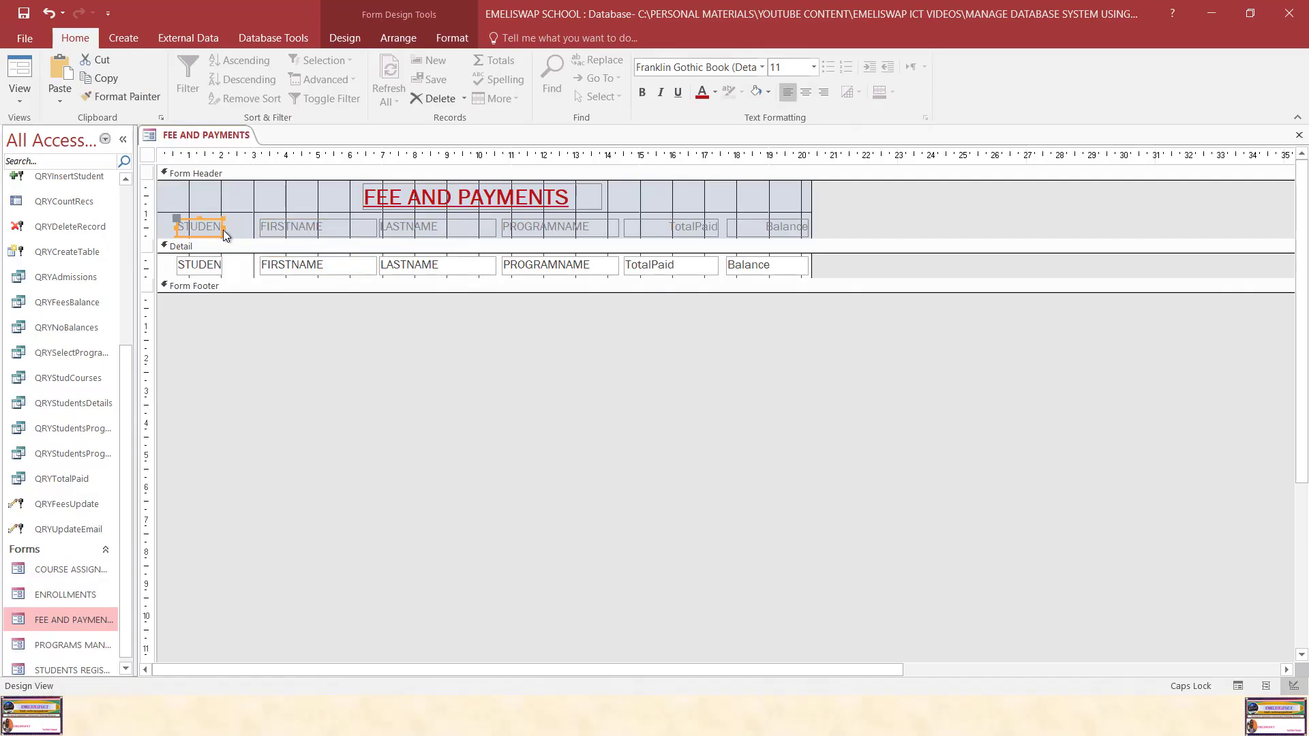
shift+click(205, 267)
drag(221, 225, 247, 229)
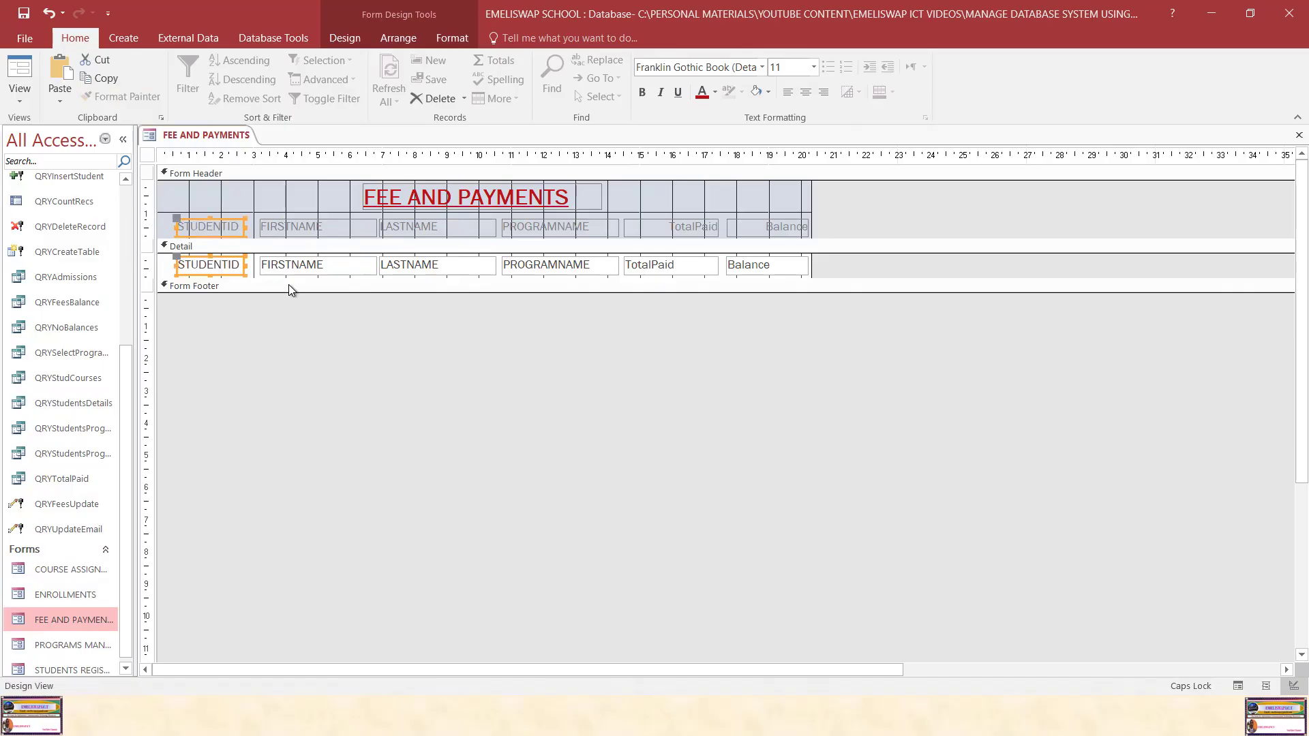
Select all six column headings in the Form Header, without the detail fields, and make them bold.
shift+click(270, 228)
key(Delete)
click(420, 227)
key(ctrl+z)
shift+click(529, 227)
shift+click(664, 227)
shift+click(765, 228)
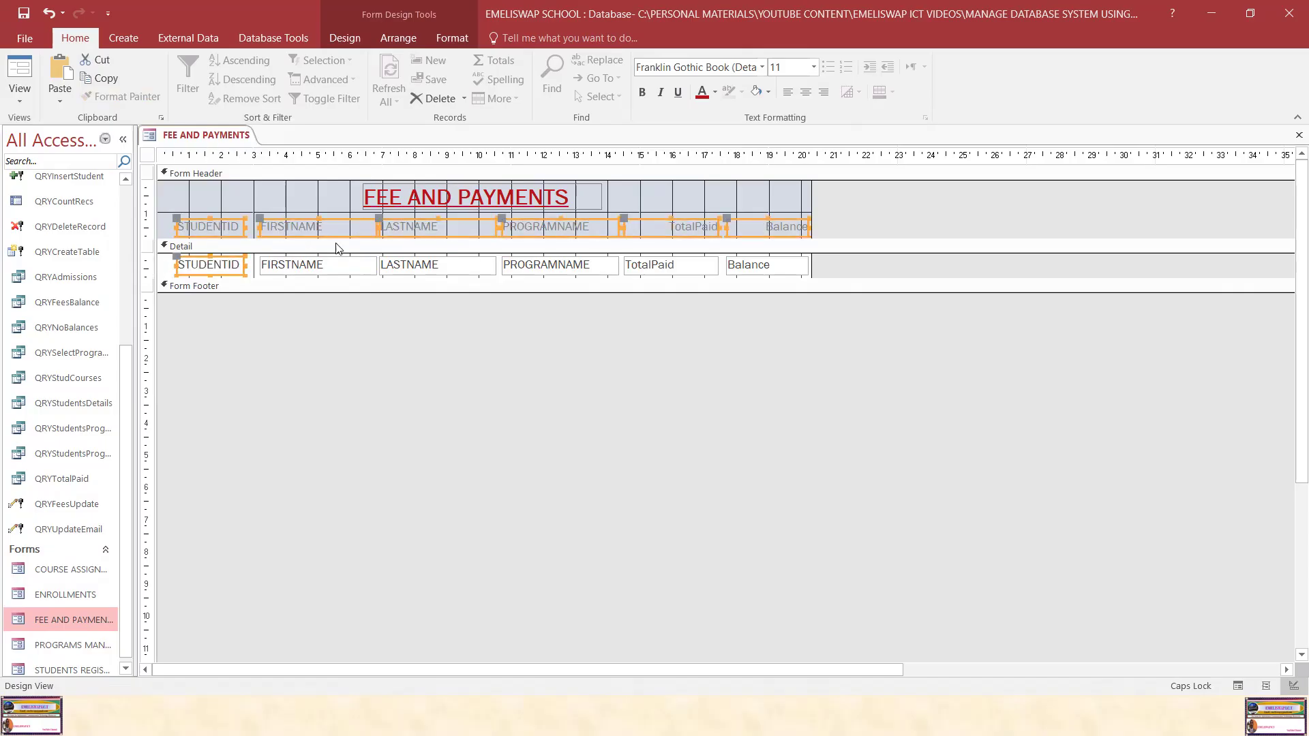
shift+click(217, 270)
click(643, 93)
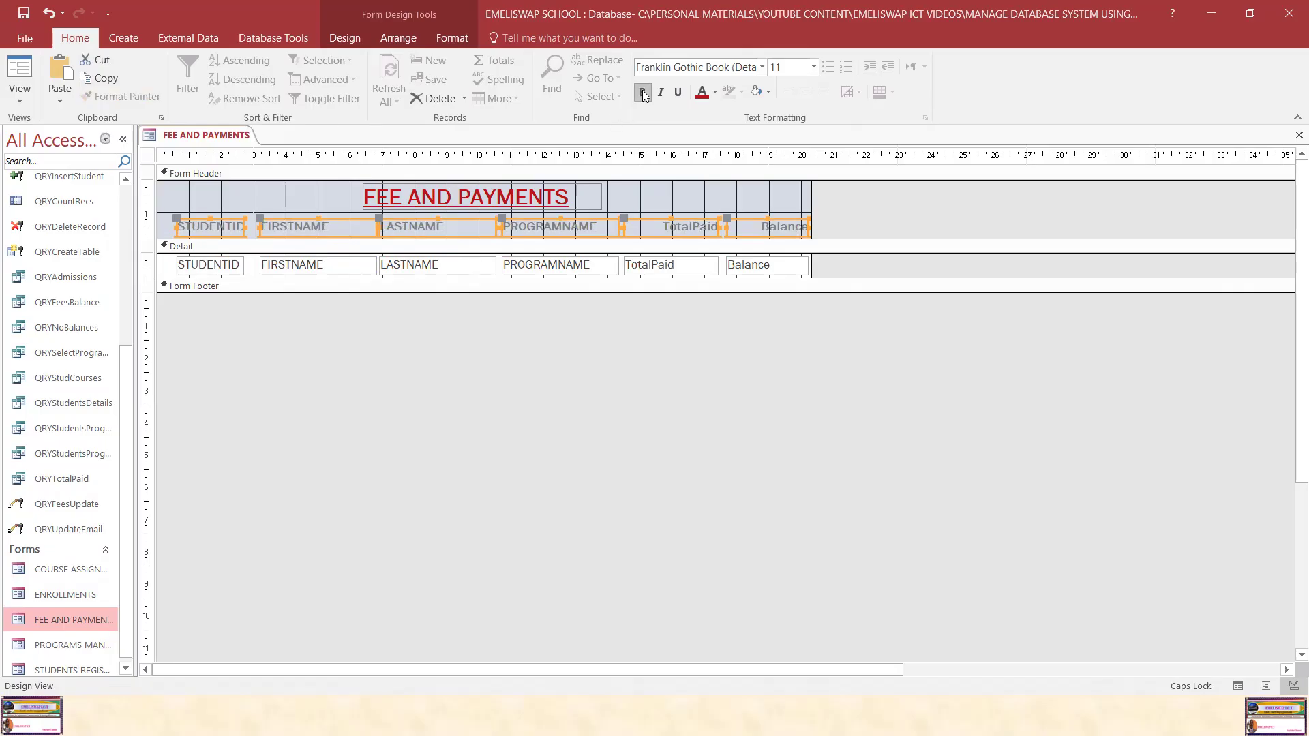
Color the six column headings dark blue and set their font size to 12.
click(714, 93)
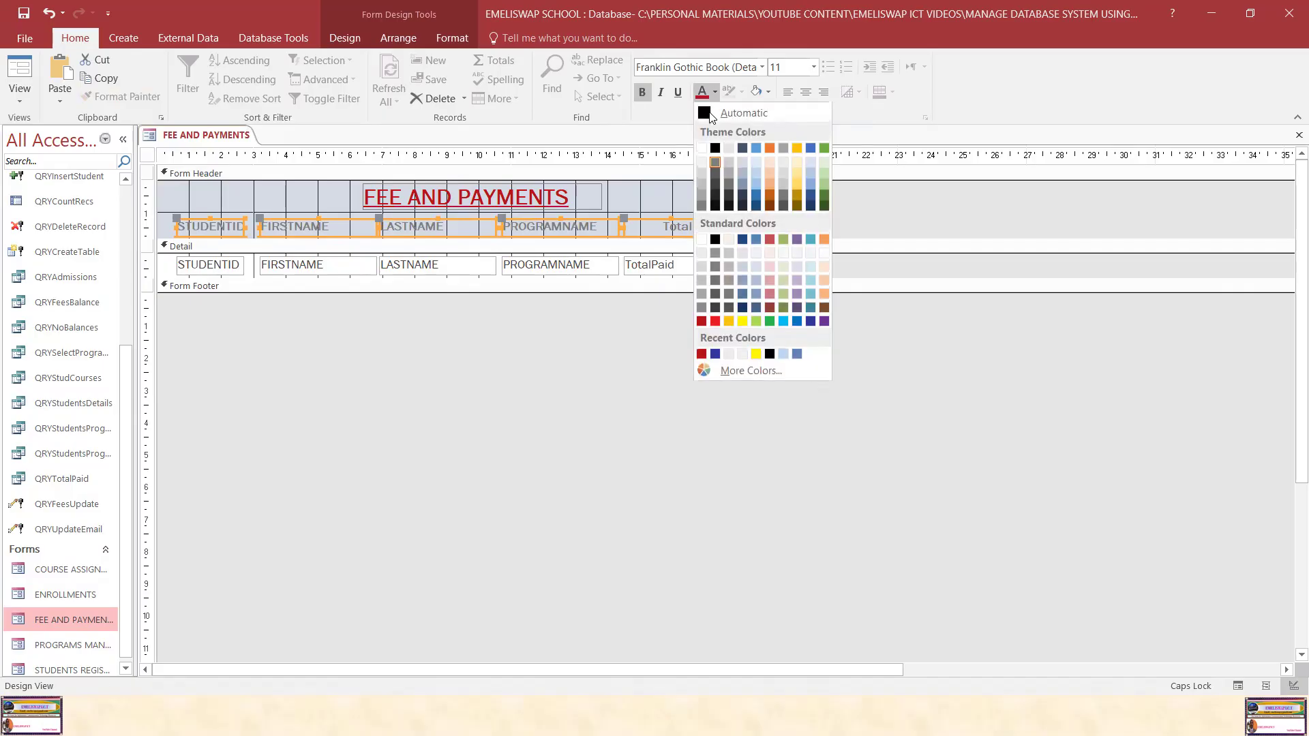
click(716, 354)
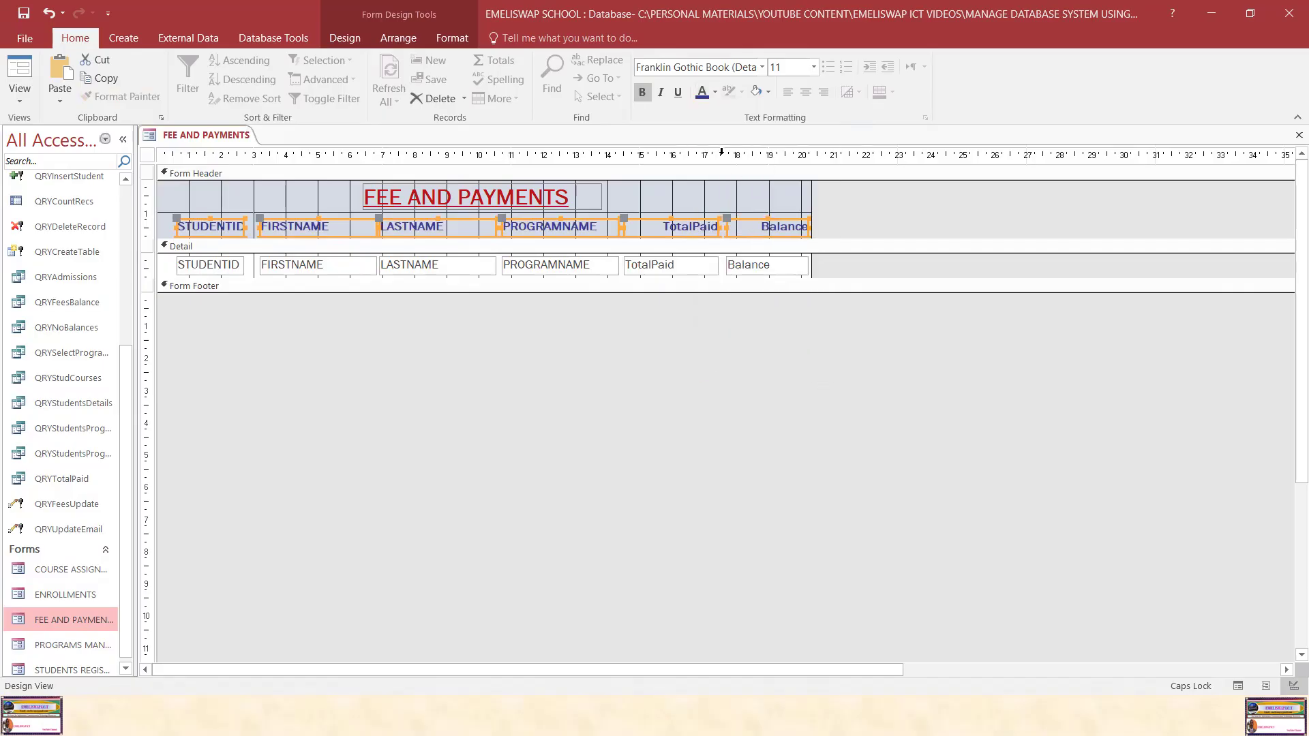
click(814, 66)
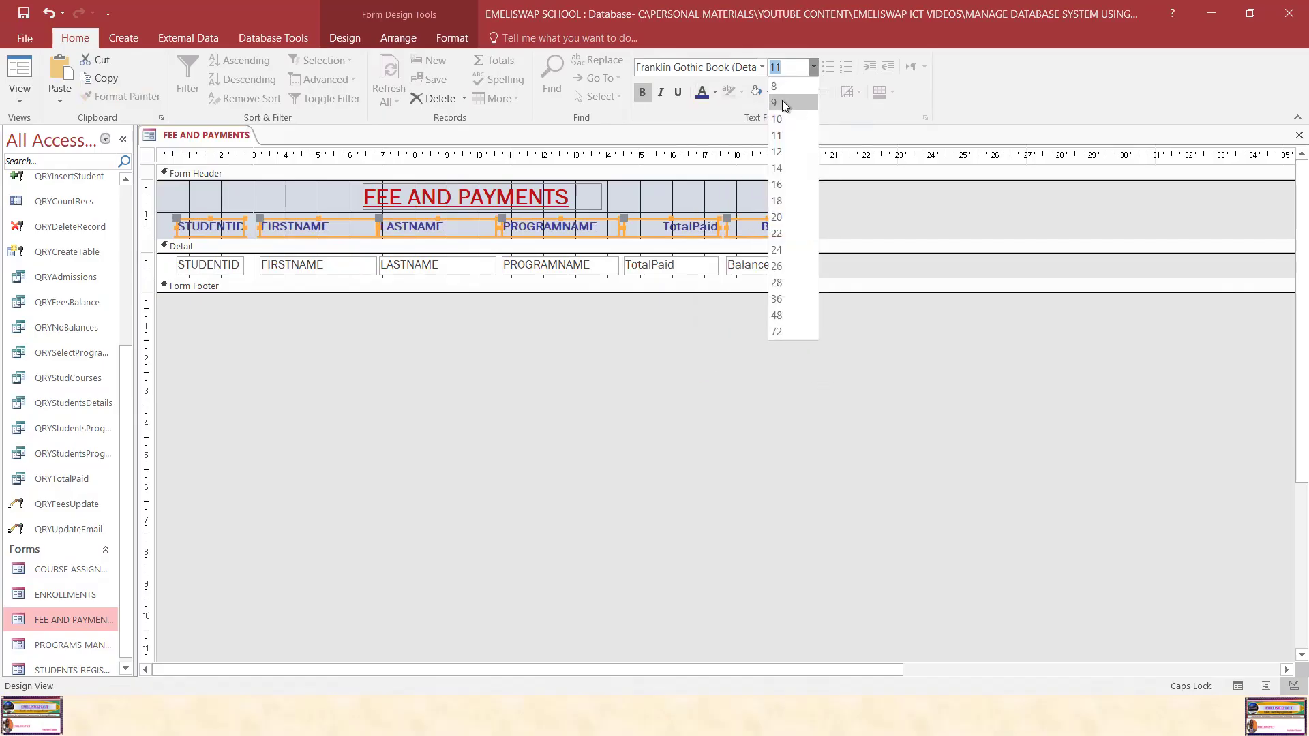
click(777, 151)
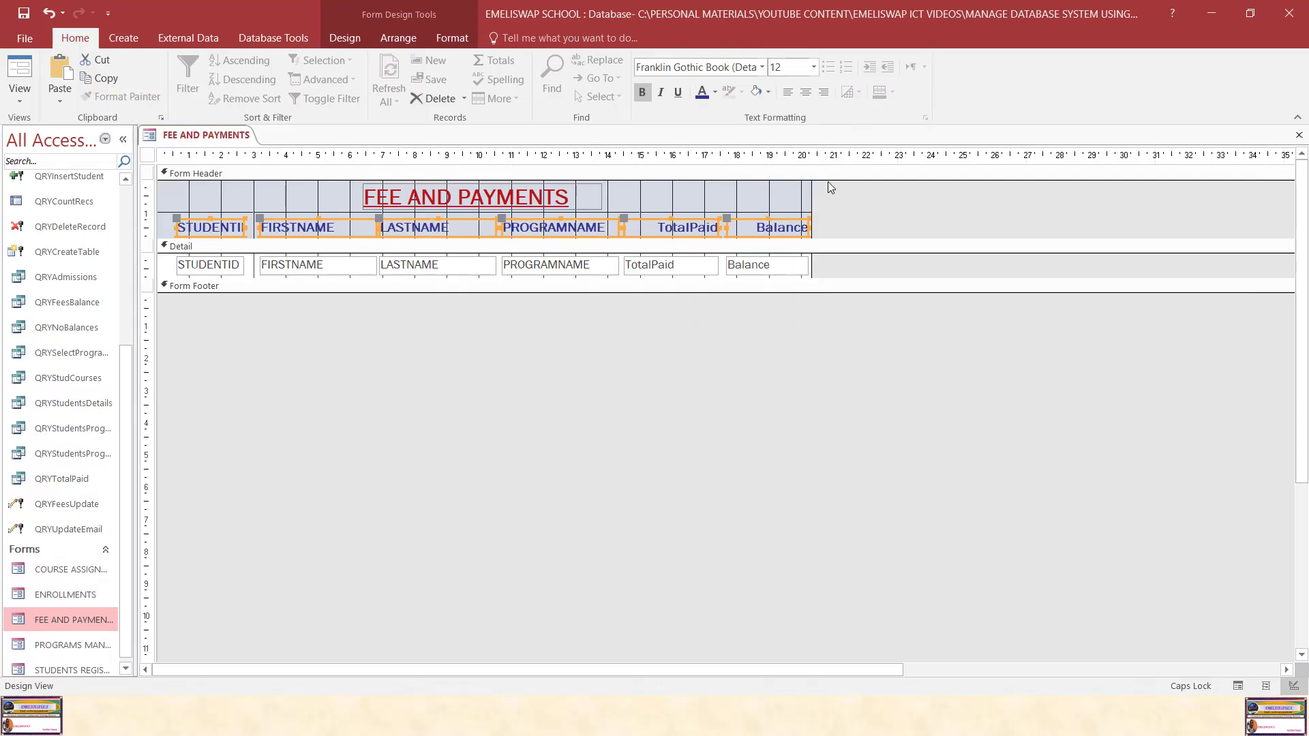
click(832, 231)
Save and close the FEE AND PAYMENTS form, and reopen it in Form View.
click(24, 14)
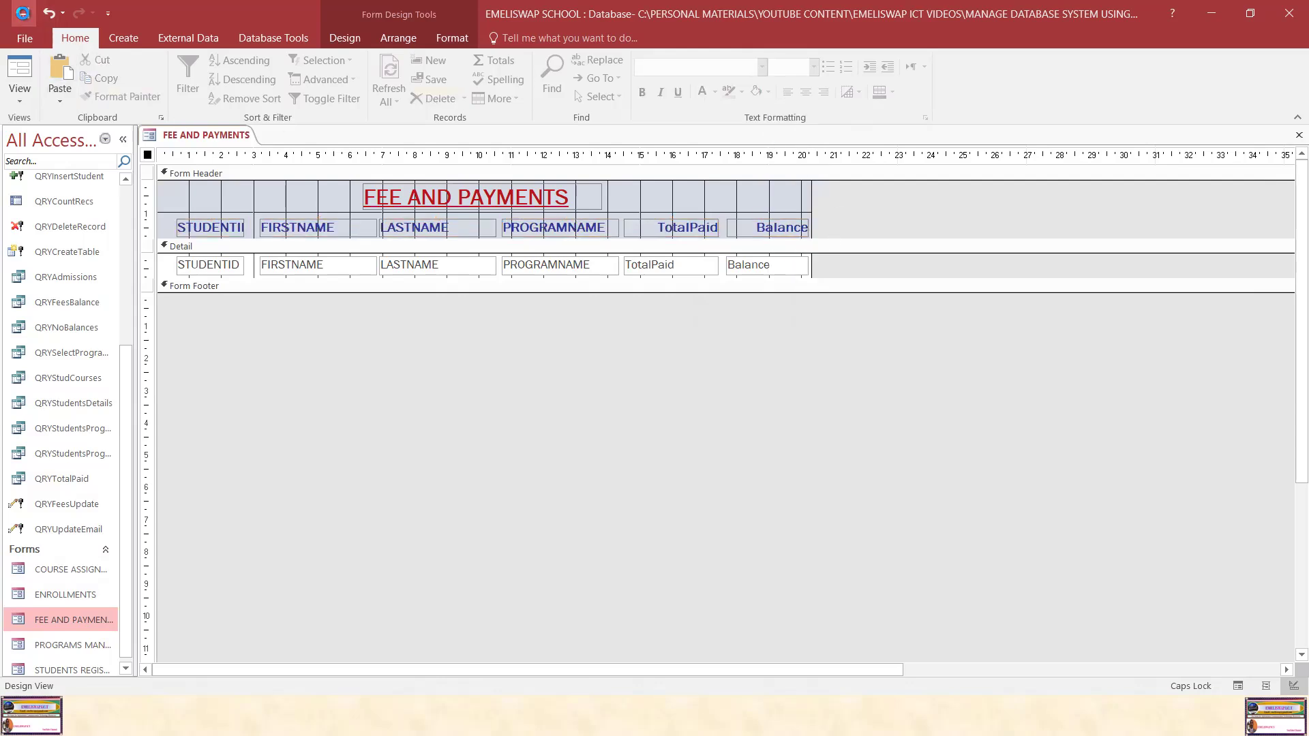
right_click(170, 138)
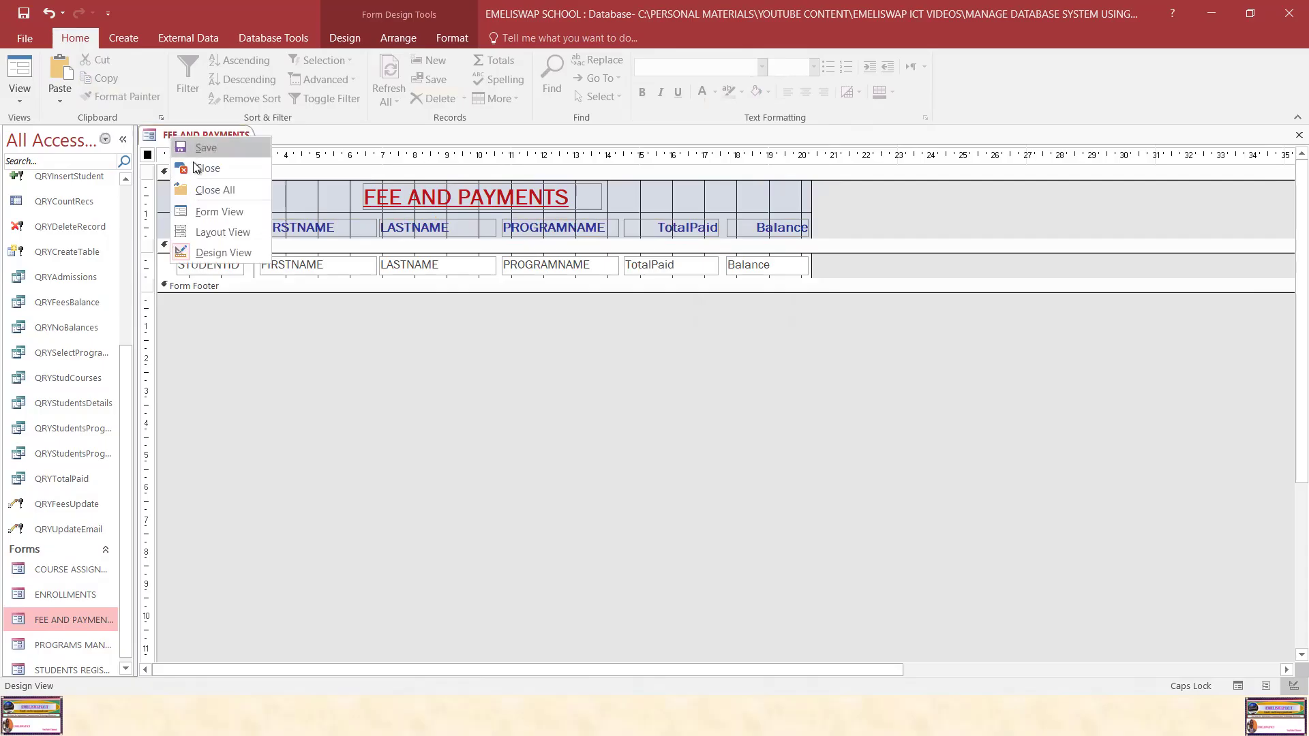
click(196, 167)
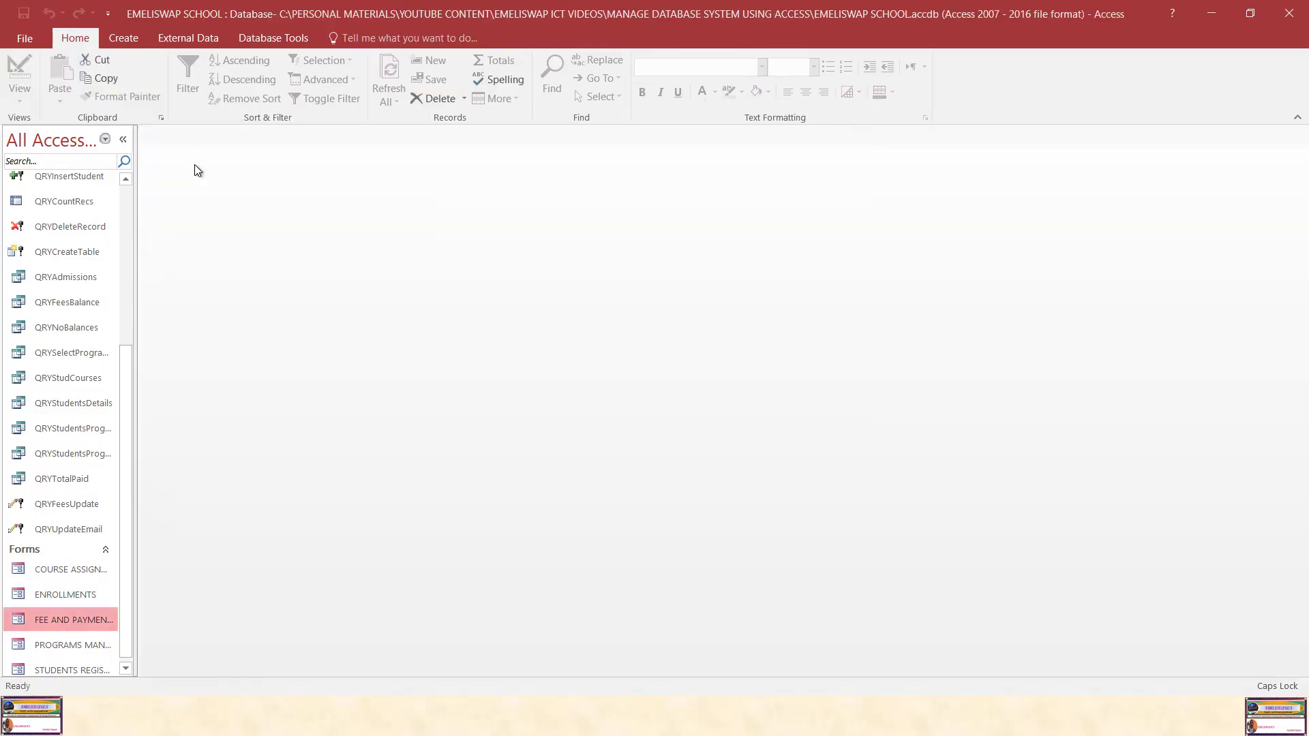
double_click(75, 619)
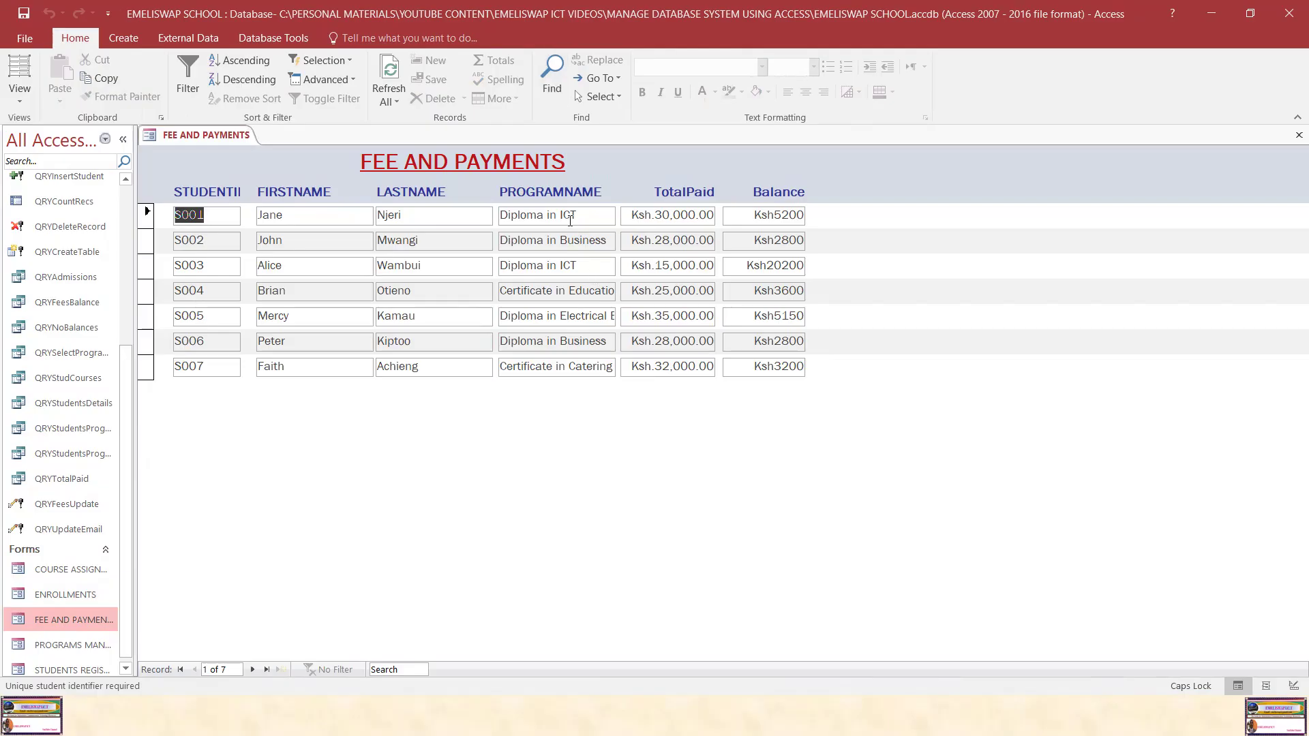
Check the cut-off end of the program name in the S005 record, and return to its beginning.
click(581, 318)
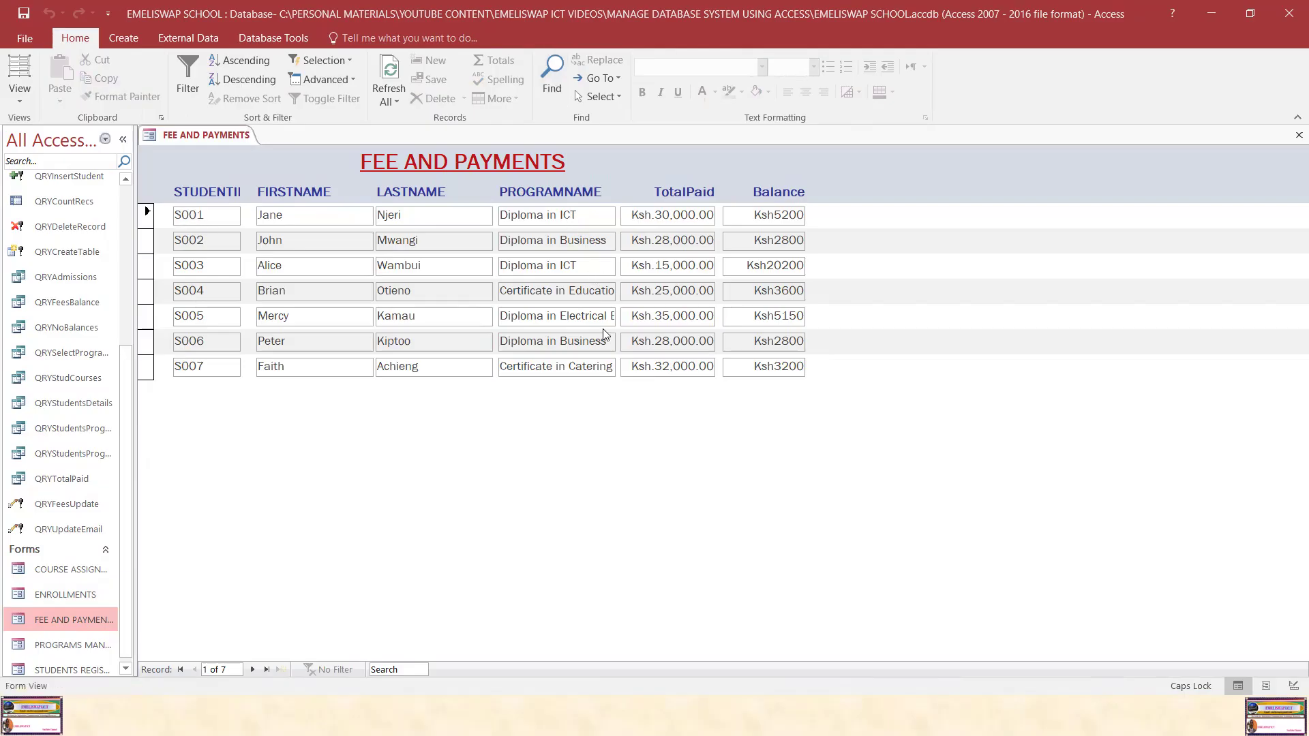
key(End)
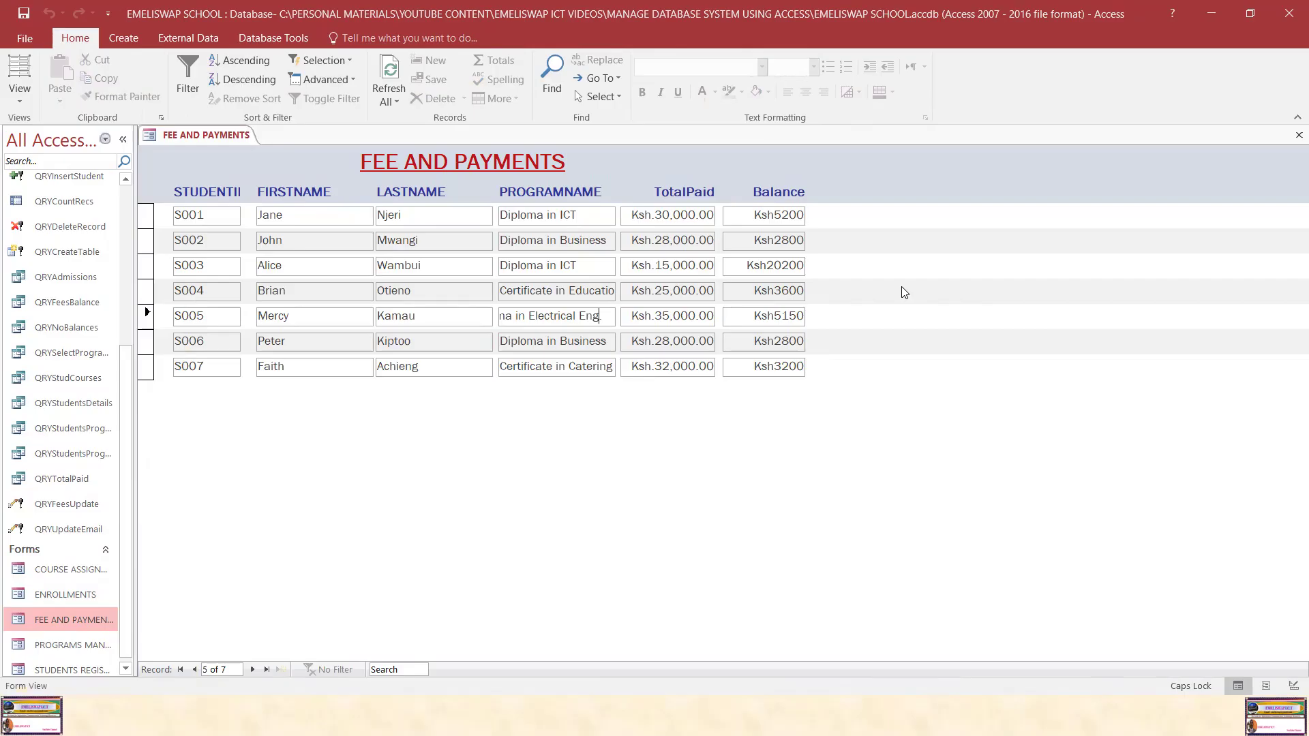
key(Home)
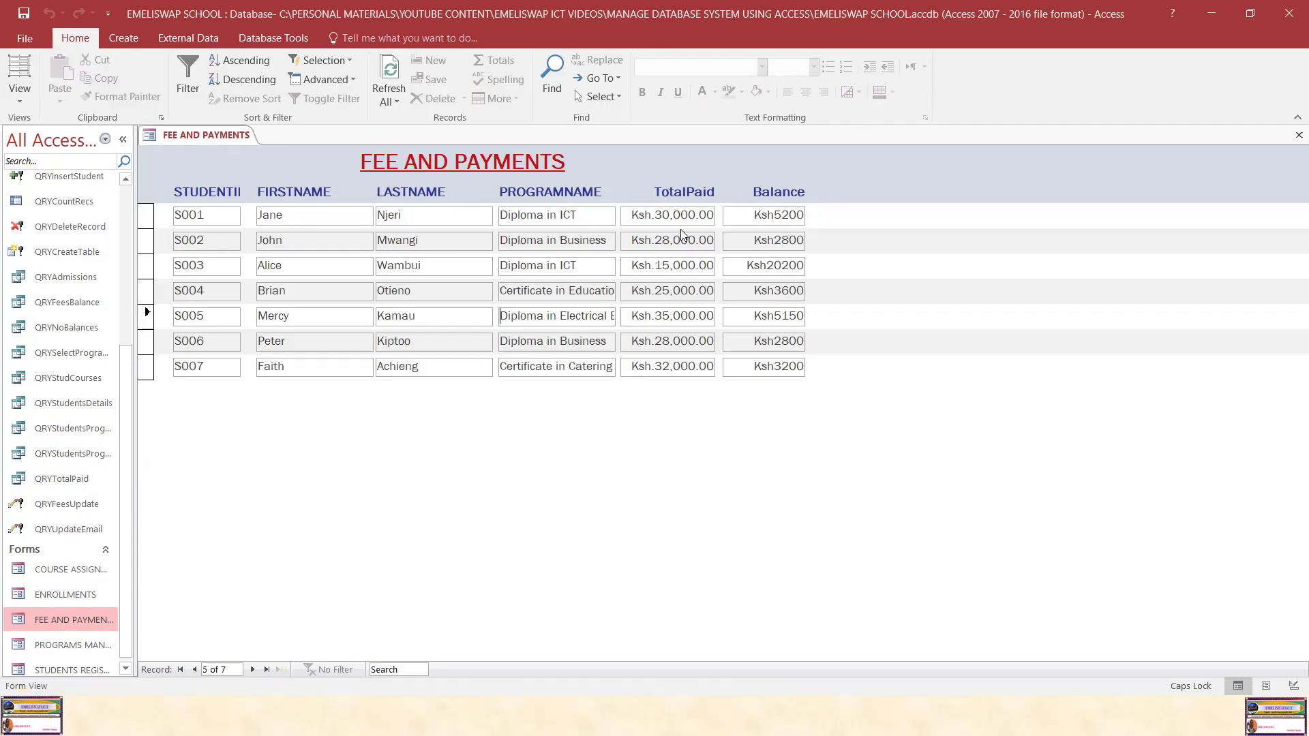
Close the FEE AND PAYMENTS form, switch to the PowerPoint slide show and advance past the Fee & Payments Form slide.
right_click(175, 138)
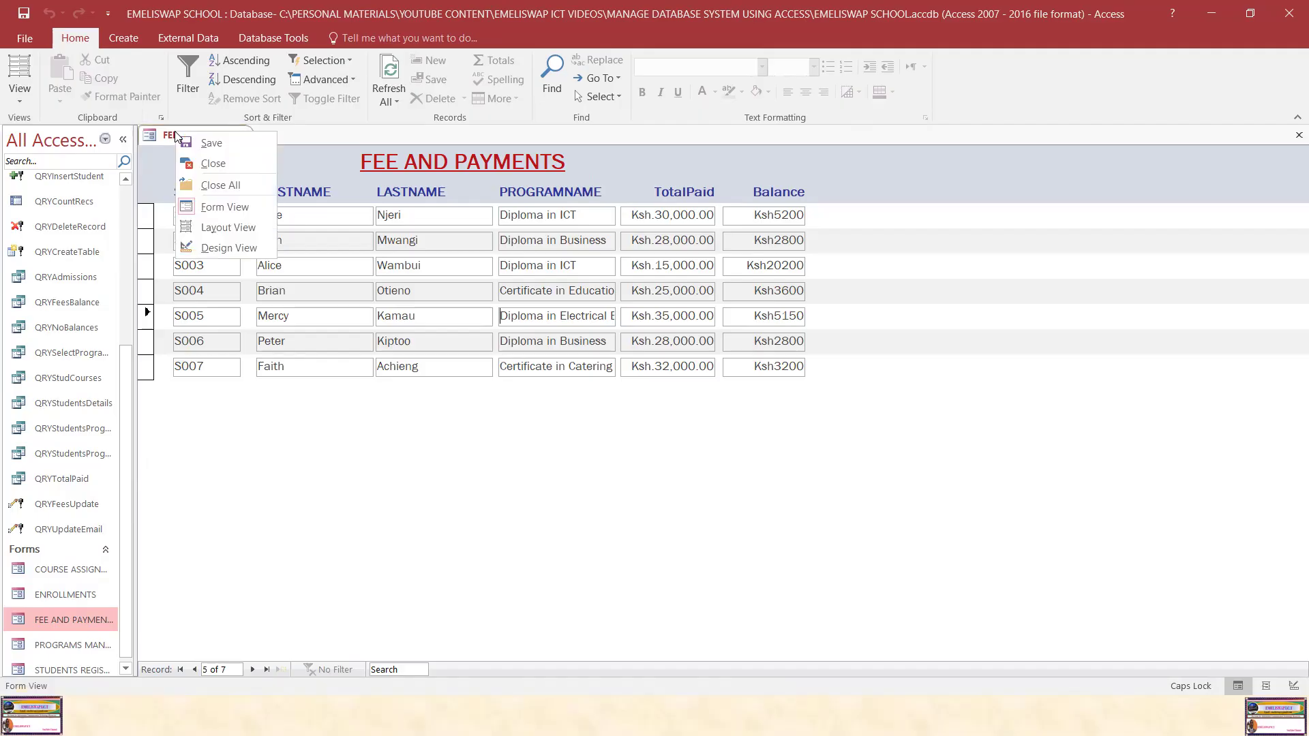
click(208, 168)
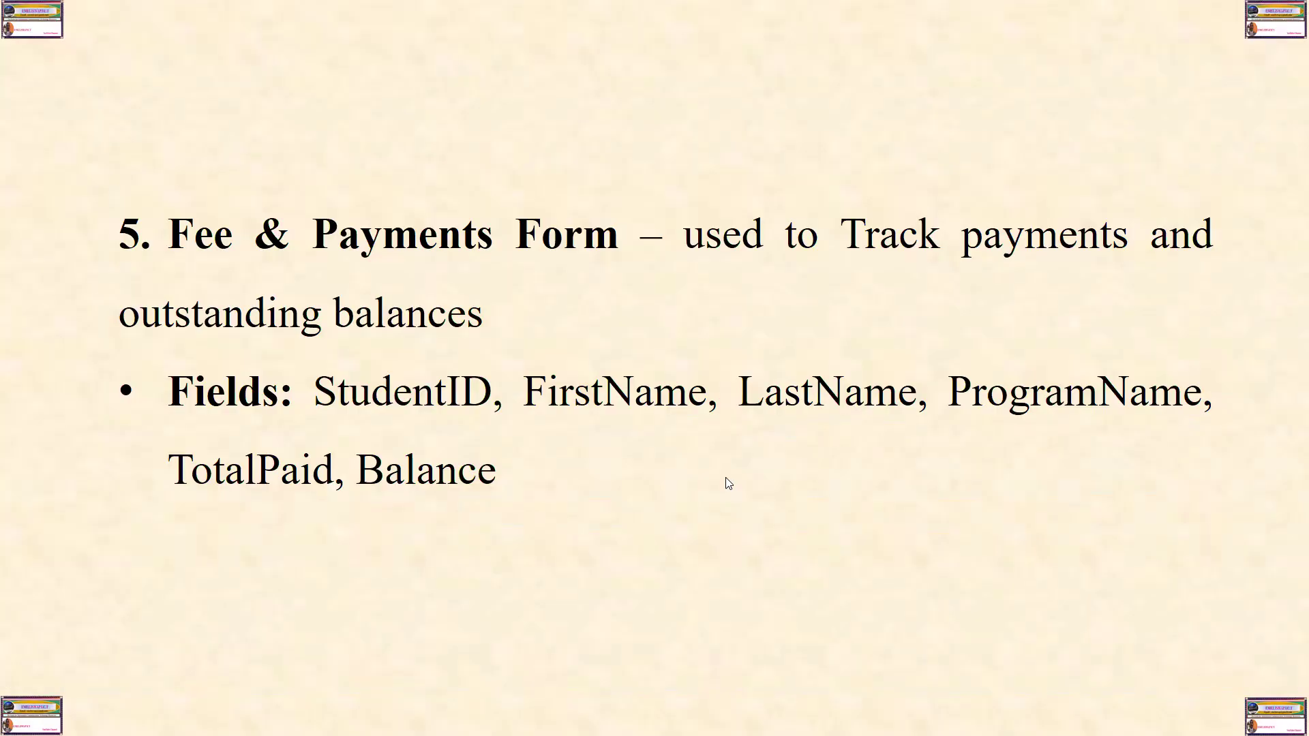
click(727, 478)
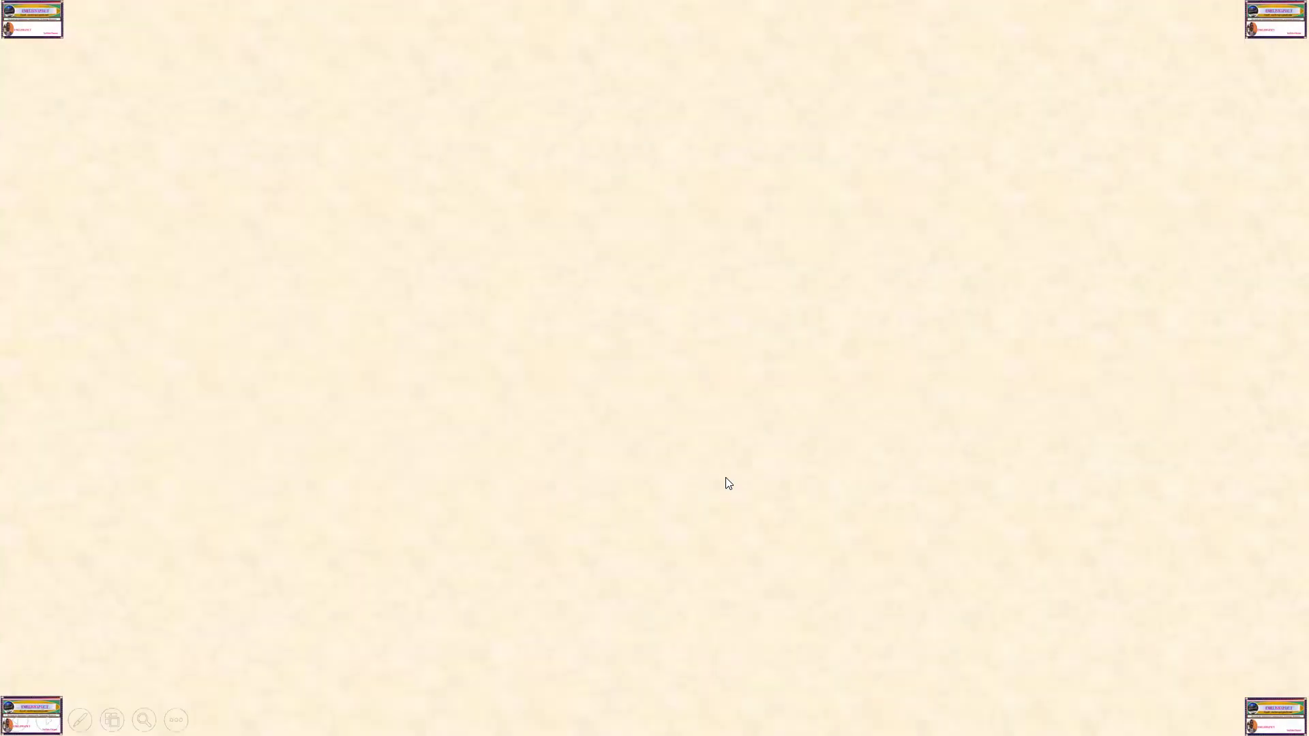
click(728, 484)
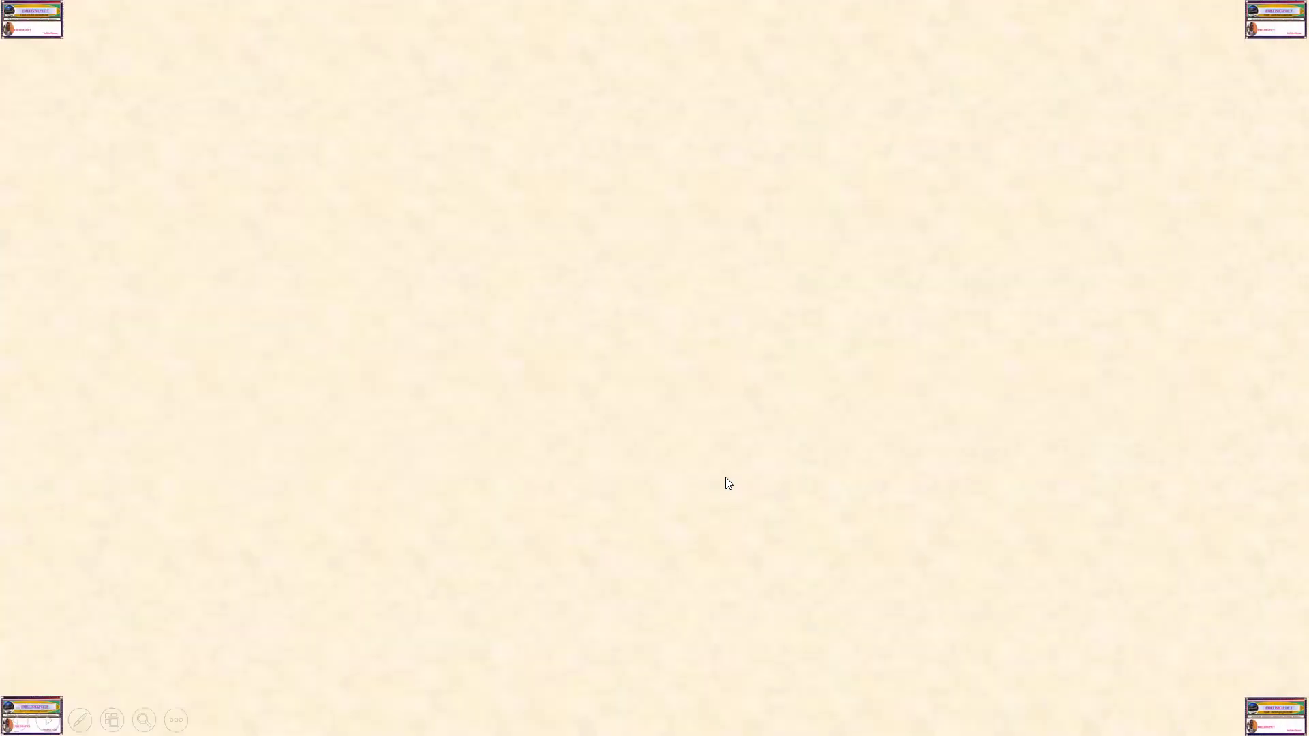